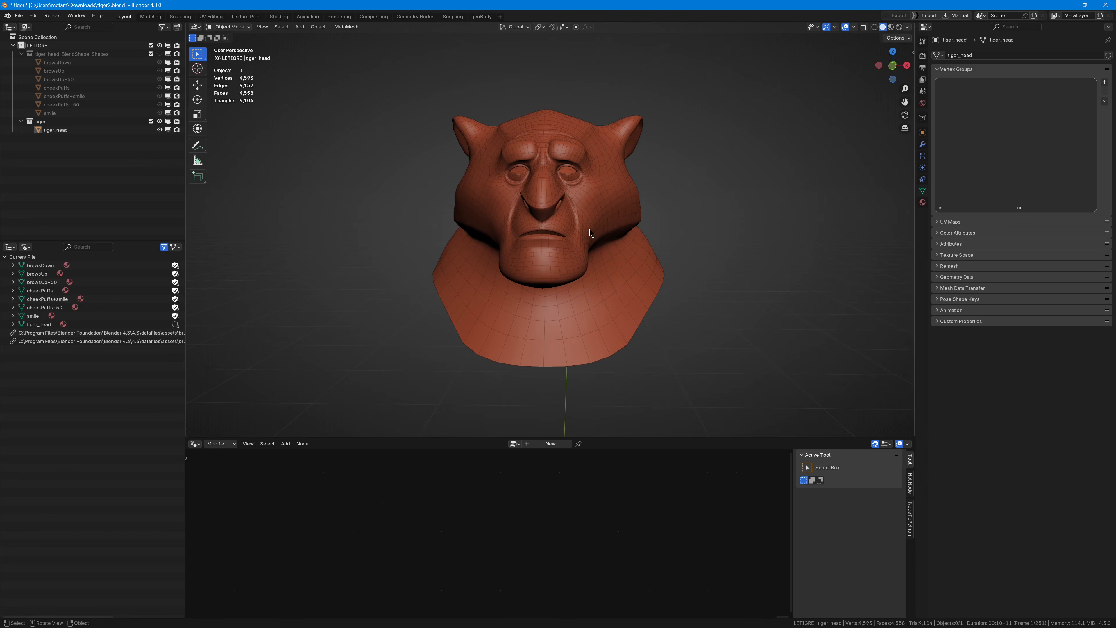
Step: Unhide the tiger_head_BlendShape_Shapes collection and move its seven heads along the X axis into a row beside tiger_head
{"action": "middle_click_drag", "start_coordinate": [589, 230], "coordinate": [602, 225]}
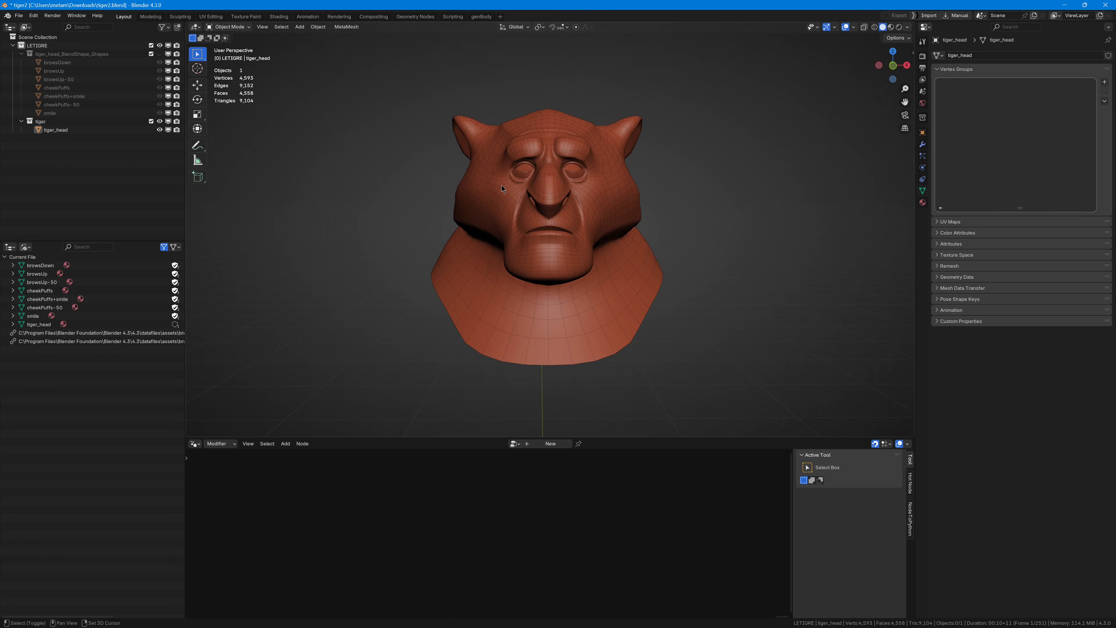
{"action": "mouse_move", "coordinate": [501, 185]}
{"action": "middle_mouse_down"}
{"action": "mouse_move", "coordinate": [499, 196]}
{"action": "mouse_move", "coordinate": [518, 187]}
{"action": "middle_mouse_up"}
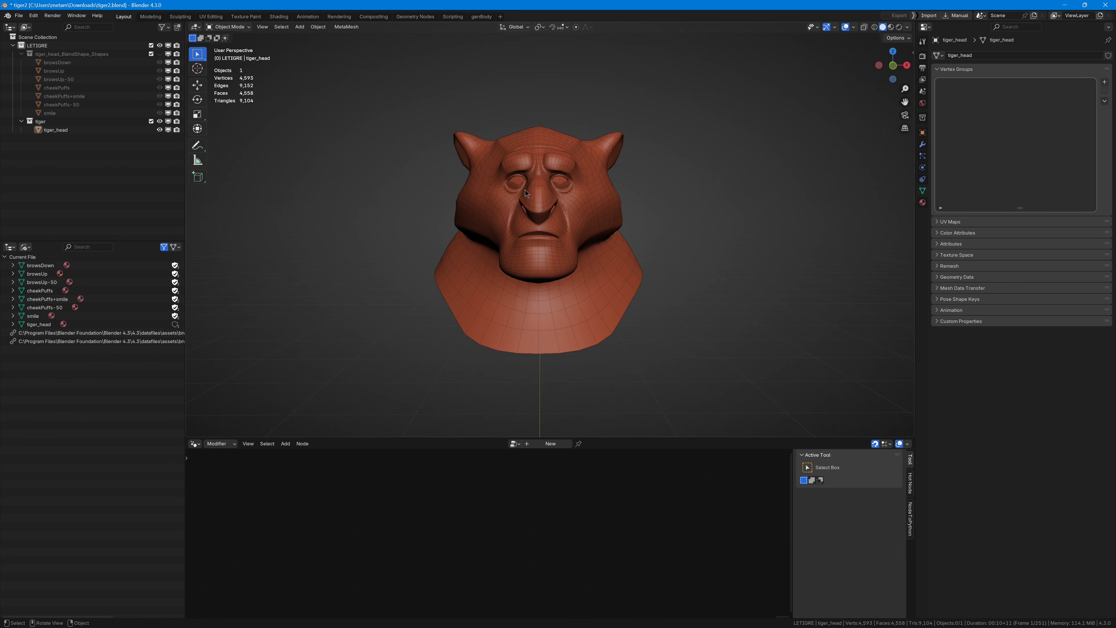
{"action": "middle_click_drag", "start_coordinate": [595, 141], "coordinate": [529, 167]}
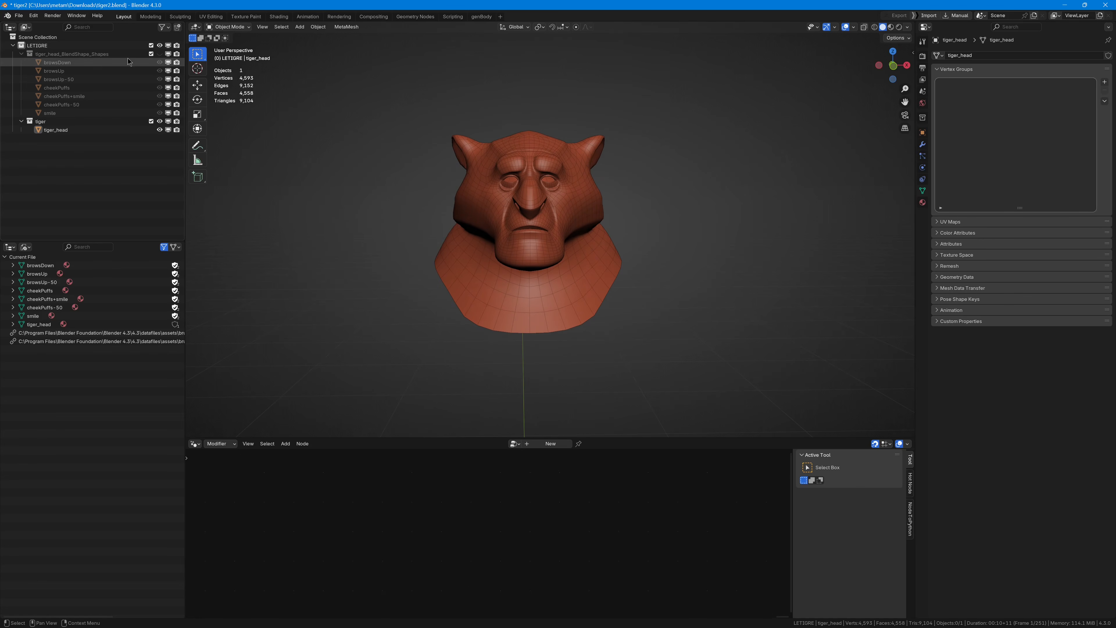
{"action": "left_click", "coordinate": [159, 54]}
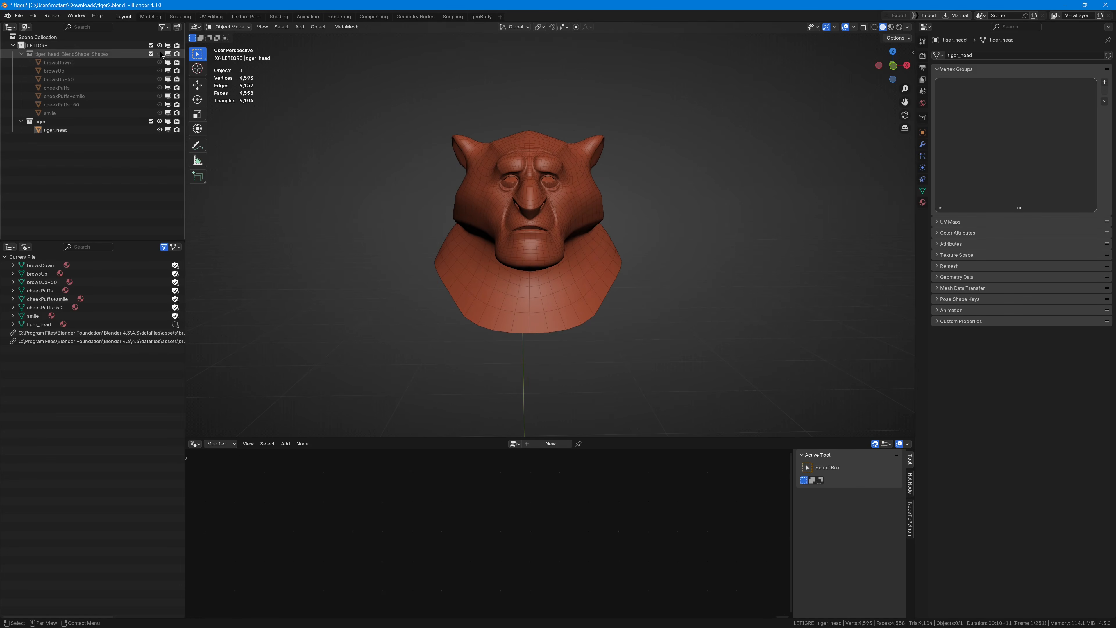
{"action": "scroll", "coordinate": [712, 234], "scroll_direction": "down", "scroll_amount": 8}
{"action": "left_click_drag", "start_coordinate": [473, 184], "coordinate": [764, 239]}
{"action": "key", "text": "g"}
{"action": "key", "text": "x"}
{"action": "left_click", "coordinate": [713, 228]}
{"action": "middle_click_drag", "start_coordinate": [509, 198], "coordinate": [592, 189], "text": "shift"}
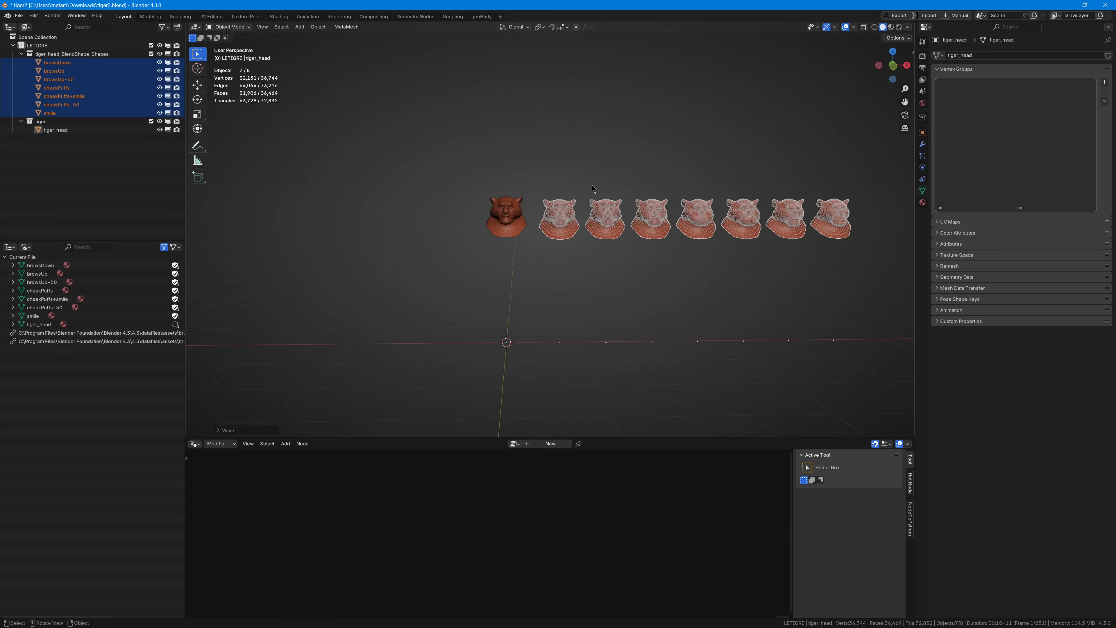
Step: Create a MetaMesh BlendShape on tiger_head, using the seven other heads as its target shapes
{"action": "left_click", "coordinate": [592, 188]}
{"action": "left_click", "coordinate": [513, 205]}
{"action": "key", "text": "ctrl+i"}
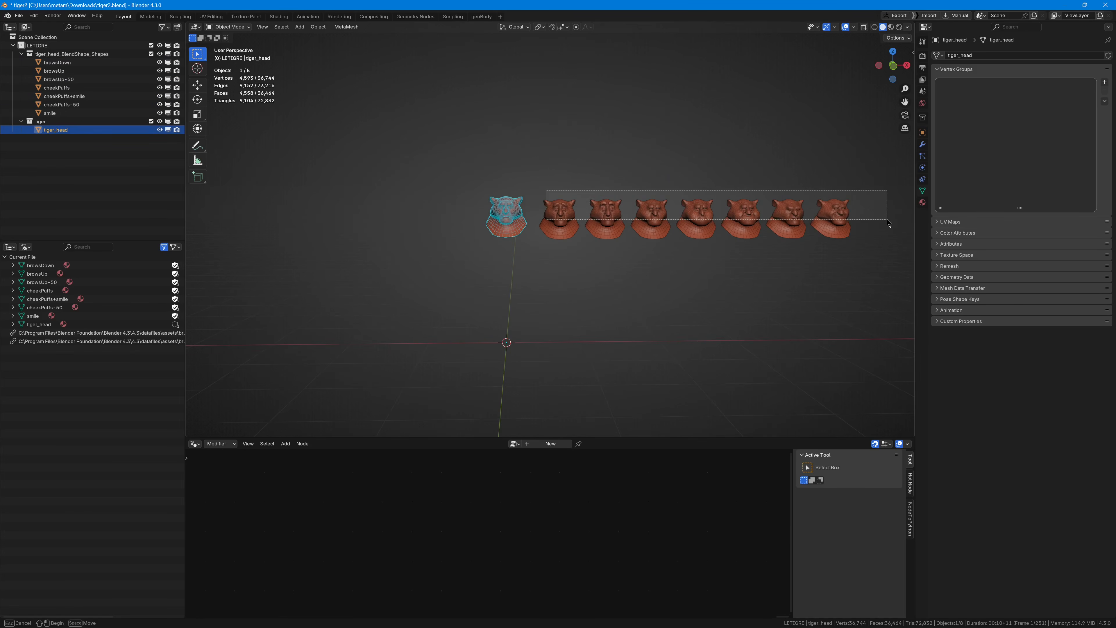
{"action": "left_click", "coordinate": [492, 215], "text": "shift"}
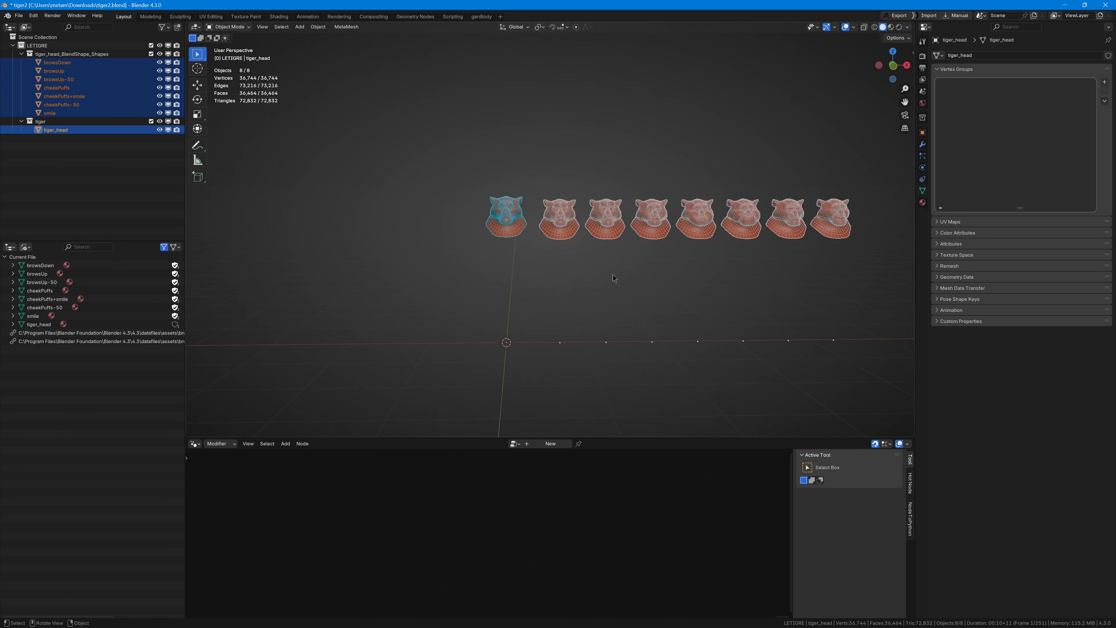
{"action": "scroll", "coordinate": [503, 211], "scroll_direction": "up", "scroll_amount": 4}
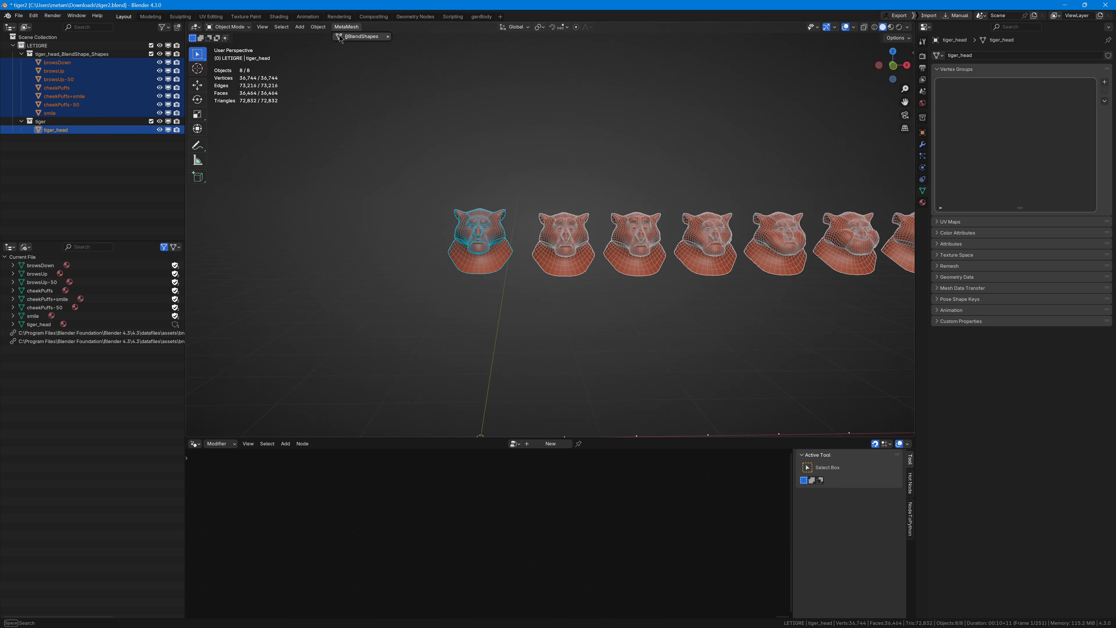
{"action": "left_click", "coordinate": [347, 27]}
{"action": "left_click", "coordinate": [430, 40]}
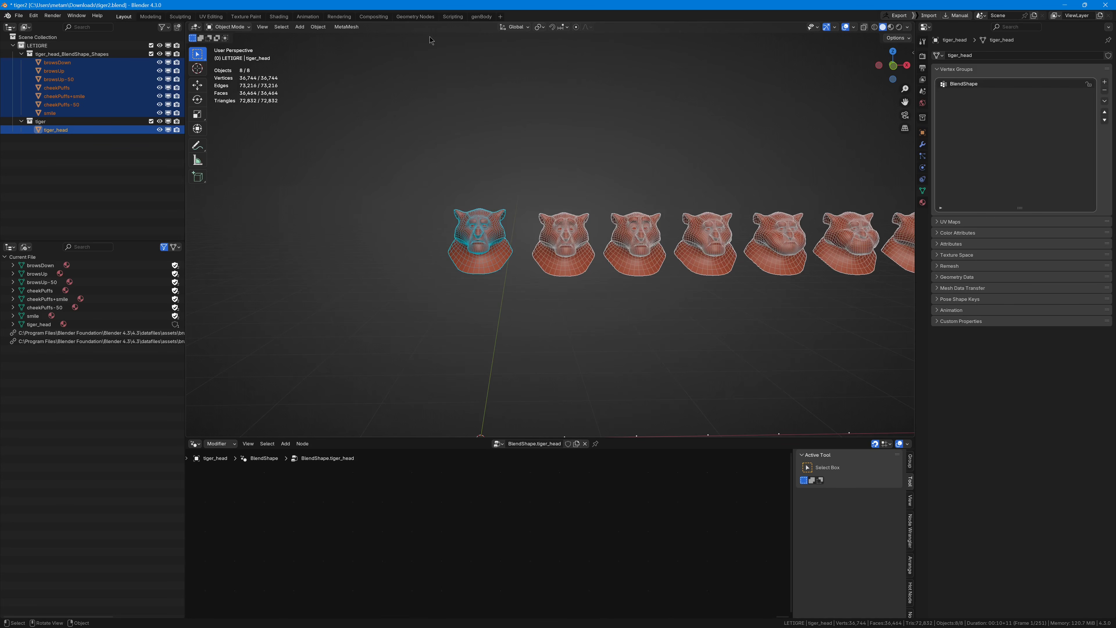
{"action": "left_click", "coordinate": [488, 115]}
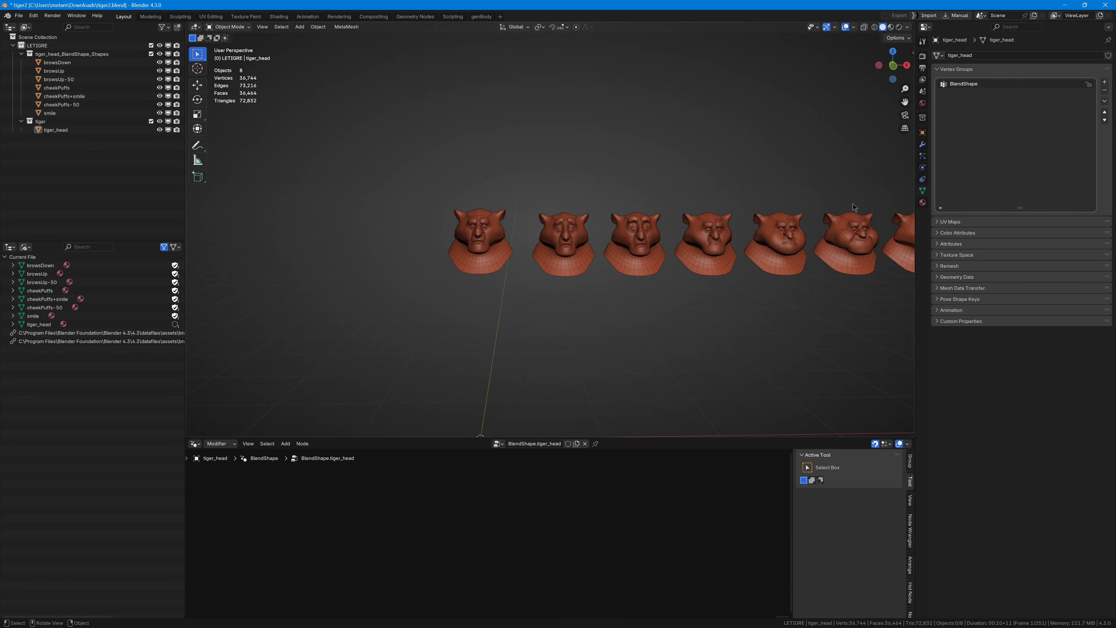
Step: Expand and enlarge tiger_head's Pose Shape Keys list, and hide the tiger_head_BlendShape_Shapes collection
{"action": "left_click", "coordinate": [938, 299]}
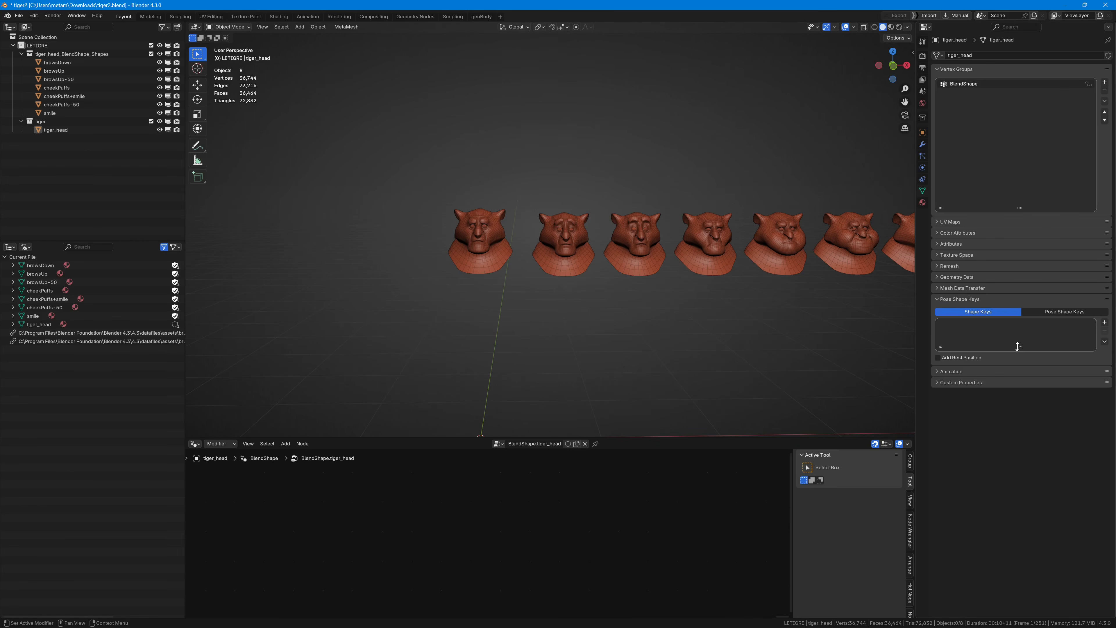
{"action": "left_click_drag", "start_coordinate": [1018, 347], "coordinate": [1019, 423]}
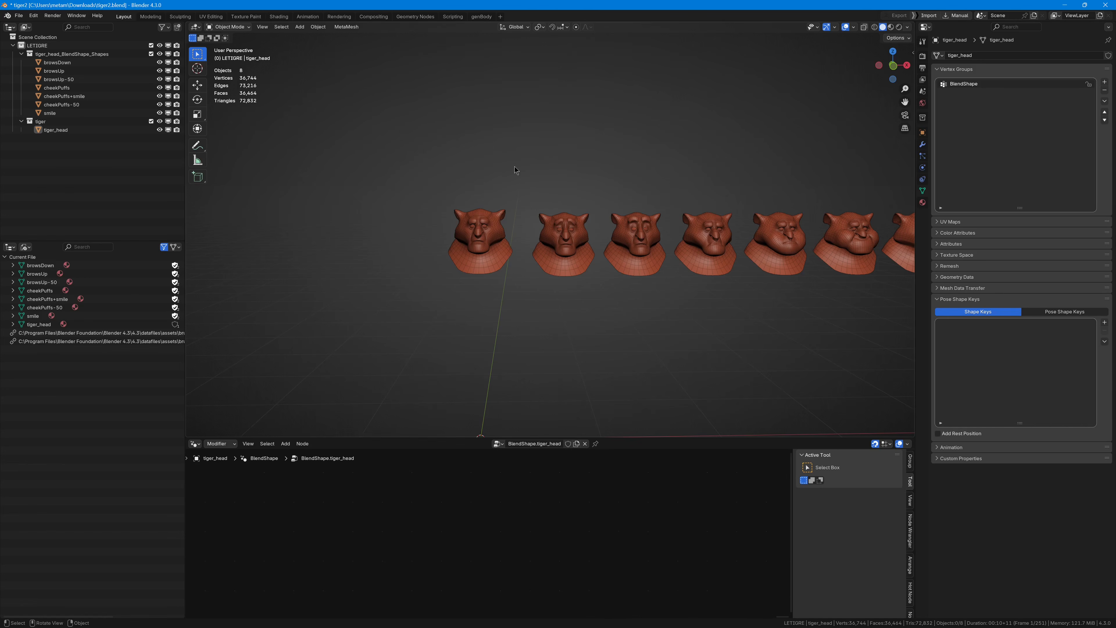
{"action": "left_click", "coordinate": [159, 54]}
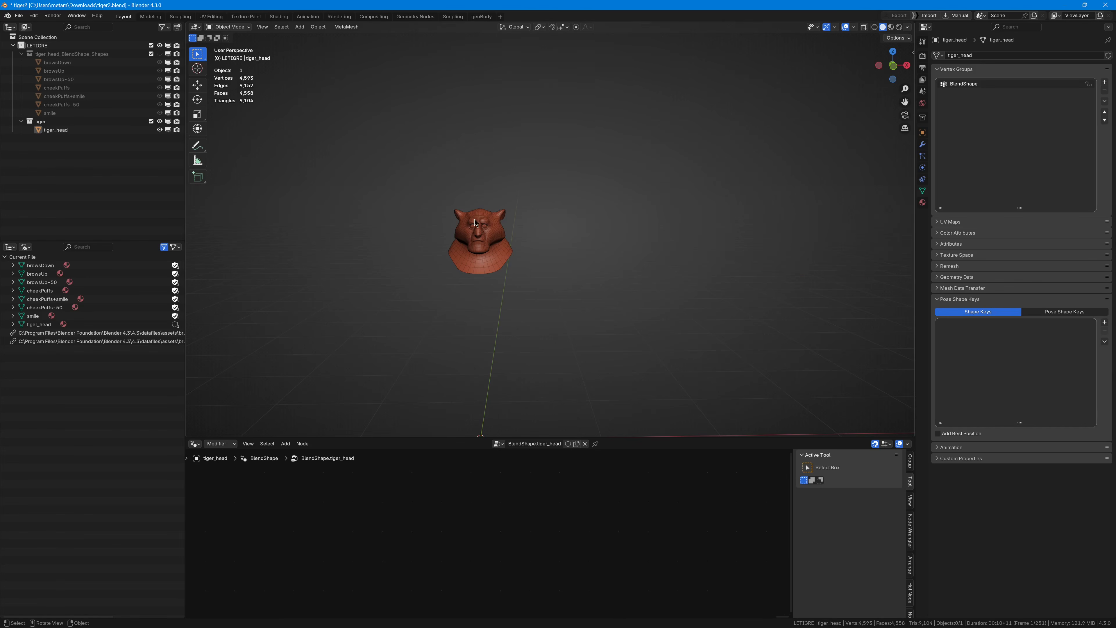
{"action": "left_click", "coordinate": [490, 235]}
{"action": "key", "text": "KP_Decimal"}
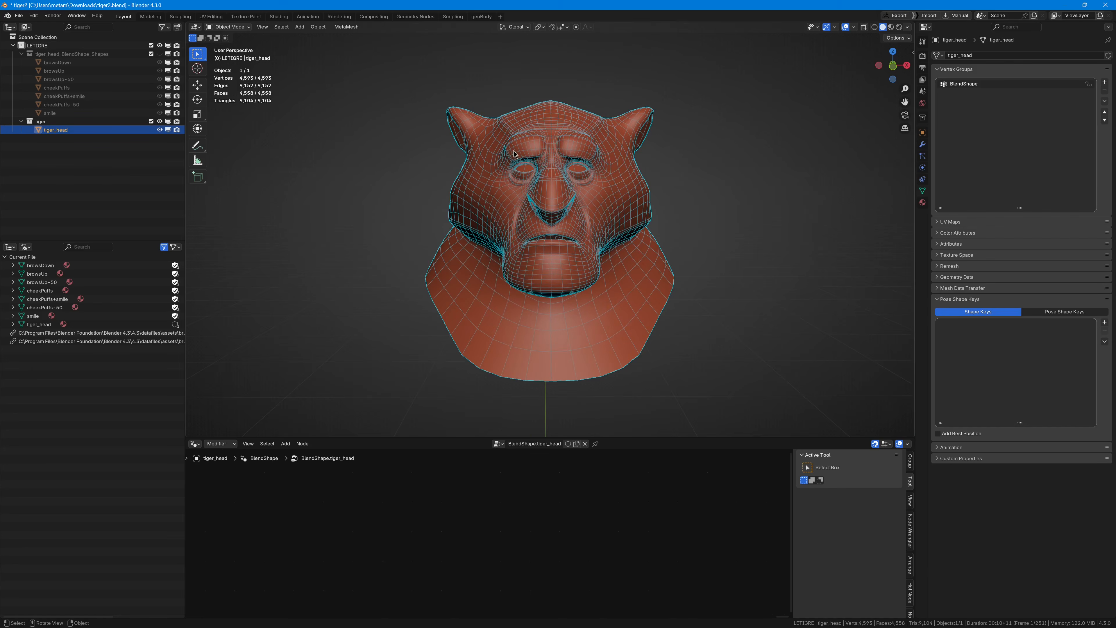
Step: Show tiger_head's BlendShape modifier and set its browsDown weight to 1.000
{"action": "left_click", "coordinate": [923, 144]}
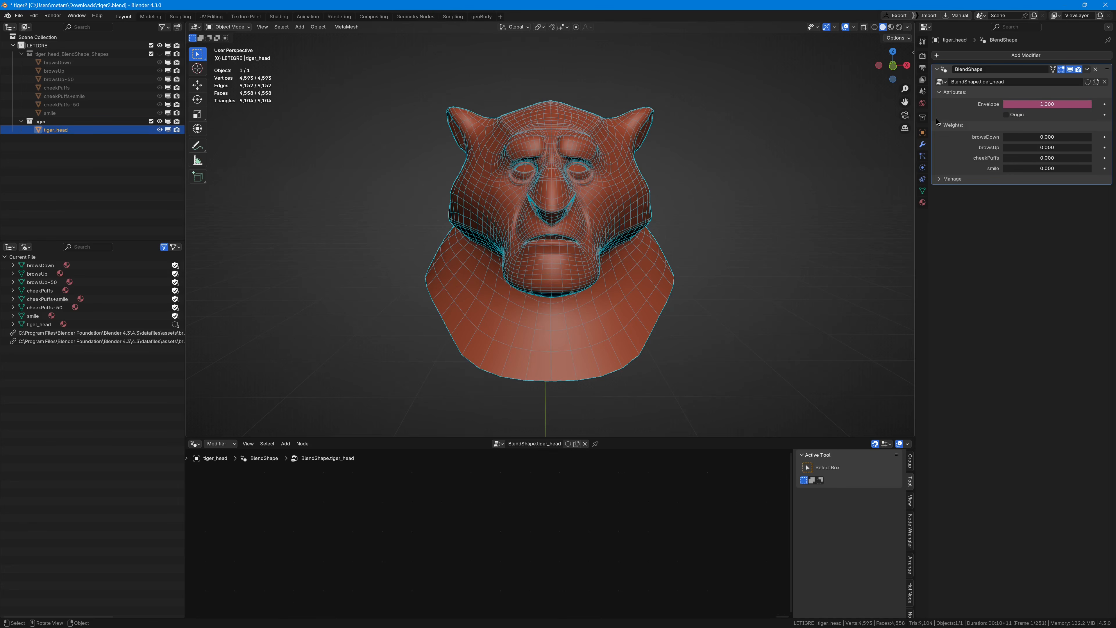
{"action": "middle_click_drag", "start_coordinate": [908, 116], "coordinate": [933, 115], "text": "shift"}
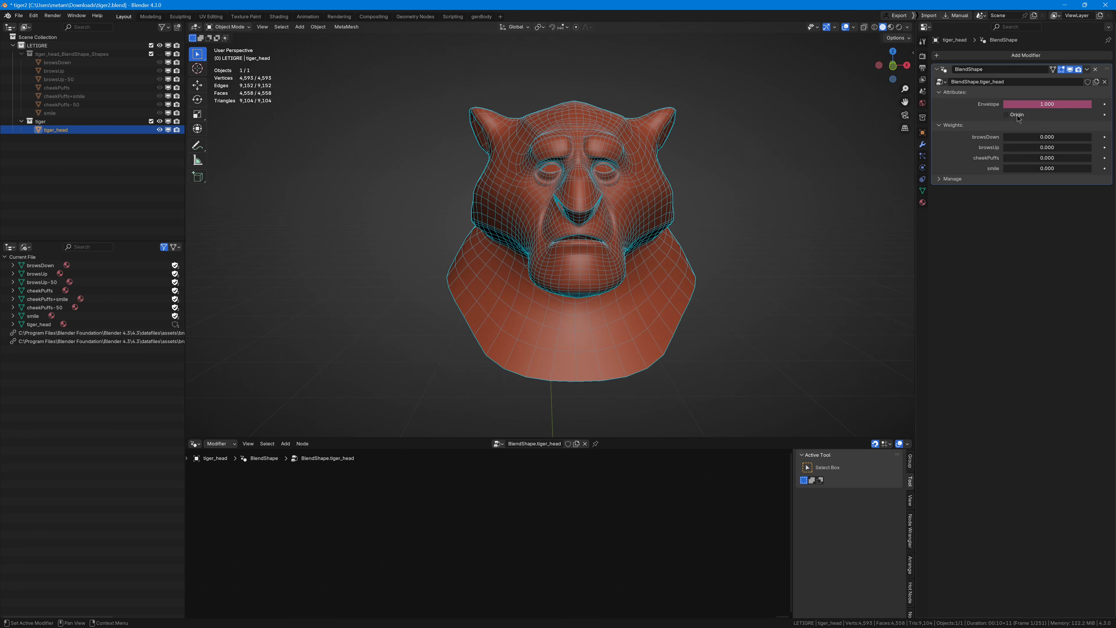
{"action": "scroll", "coordinate": [586, 139], "scroll_direction": "down", "scroll_amount": 2}
{"action": "middle_click_drag", "start_coordinate": [586, 139], "coordinate": [569, 139], "text": "shift"}
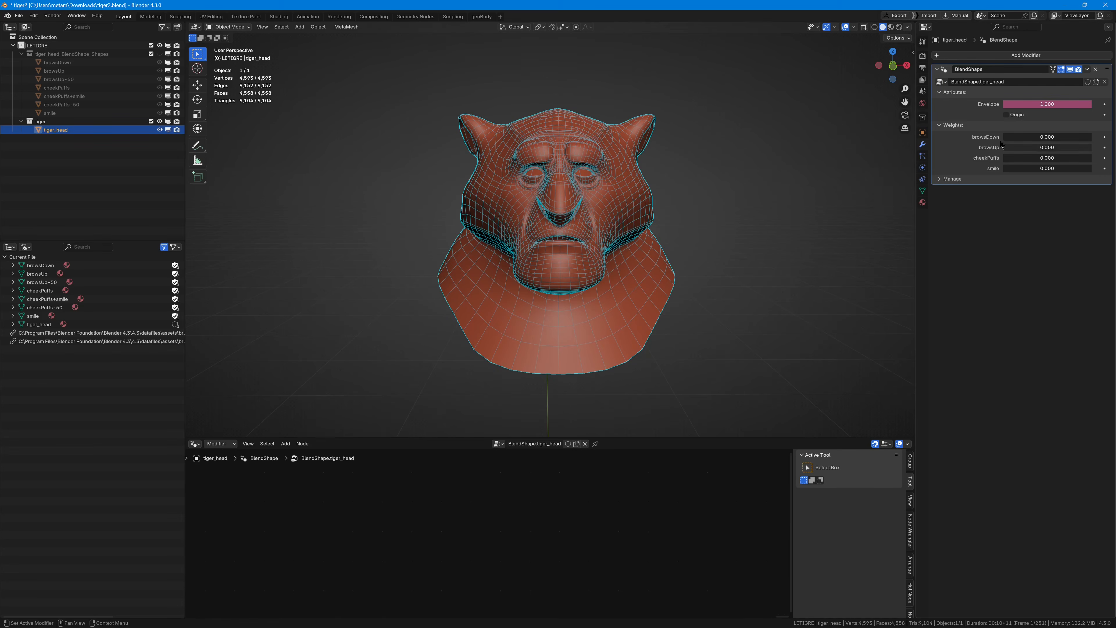
{"action": "left_click_drag", "start_coordinate": [1019, 136], "coordinate": [1092, 140]}
{"action": "middle_click_drag", "start_coordinate": [576, 135], "coordinate": [590, 137]}
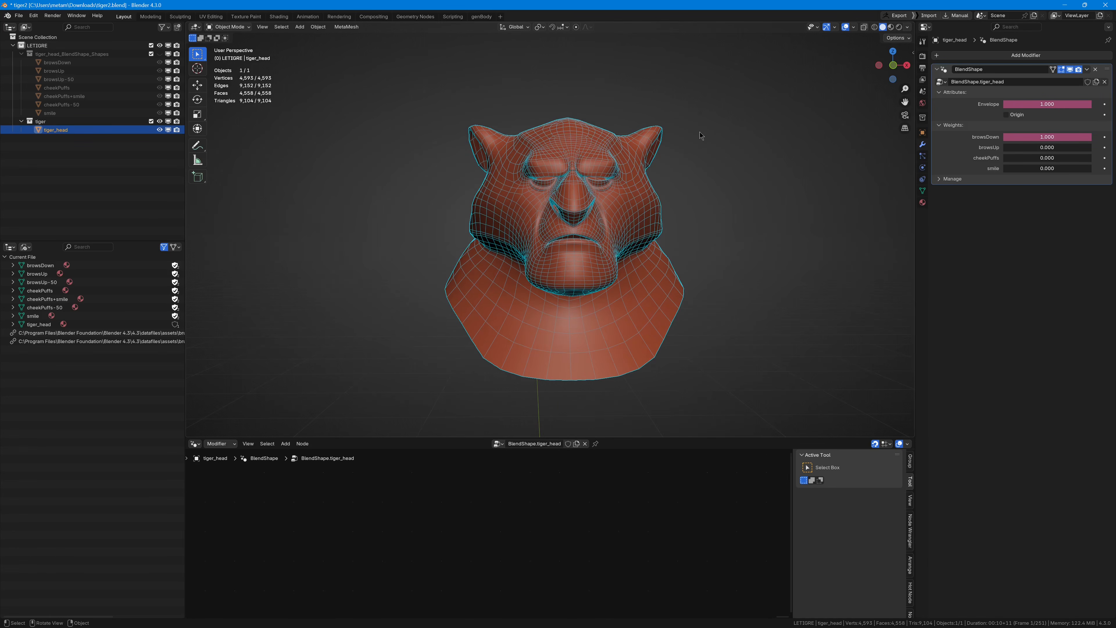
Step: Unhide the tiger_head_BlendShape_Shapes collection and look over the row of target heads beside tiger_head
{"action": "left_click", "coordinate": [159, 54]}
{"action": "middle_click_drag", "start_coordinate": [759, 162], "coordinate": [470, 172], "text": "shift"}
{"action": "scroll", "coordinate": [661, 169], "scroll_direction": "down", "scroll_amount": 3}
{"action": "middle_click_drag", "start_coordinate": [782, 193], "coordinate": [699, 193]}
{"action": "middle_click_drag", "start_coordinate": [835, 181], "coordinate": [614, 171], "text": "shift"}
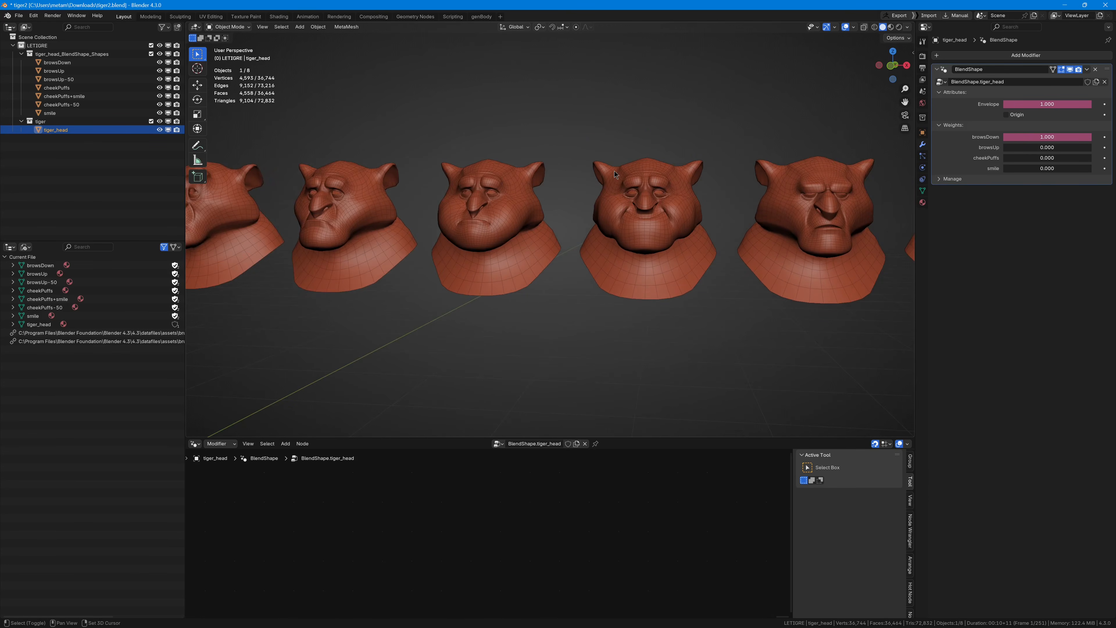
{"action": "mouse_move", "coordinate": [765, 191]}
{"action": "middle_mouse_down", "text": "shift"}
{"action": "mouse_move", "coordinate": [587, 184]}
{"action": "mouse_move", "coordinate": [769, 189]}
{"action": "middle_mouse_up", "text": "shift"}
{"action": "scroll", "coordinate": [770, 189], "scroll_direction": "down", "scroll_amount": 4}
{"action": "middle_click_drag", "start_coordinate": [215, 104], "coordinate": [584, 147], "text": "shift"}
{"action": "scroll", "coordinate": [585, 147], "scroll_direction": "up", "scroll_amount": 4}
{"action": "middle_click_drag", "start_coordinate": [629, 194], "coordinate": [495, 154], "text": "shift"}
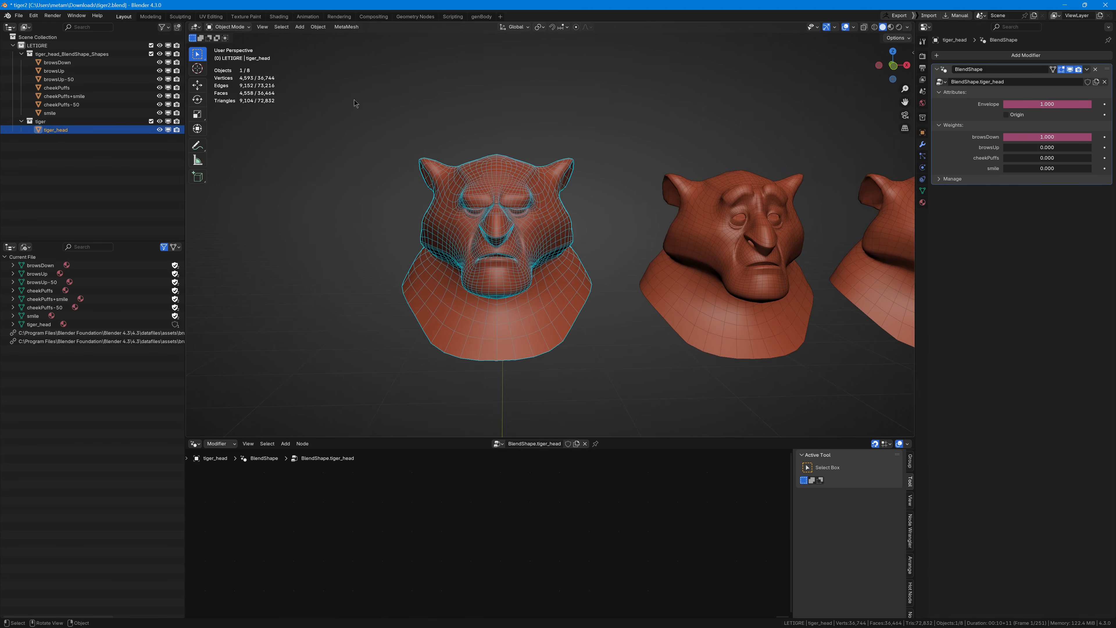
Step: Split the 3D viewport into two side-by-side views and frame the selected browsDown head in the second one
{"action": "left_click_drag", "start_coordinate": [187, 23], "coordinate": [637, 115]}
{"action": "scroll", "coordinate": [425, 132], "scroll_direction": "up", "scroll_amount": 2}
{"action": "mouse_move", "coordinate": [458, 131]}
{"action": "middle_mouse_down"}
{"action": "mouse_move", "coordinate": [424, 132]}
{"action": "mouse_move", "coordinate": [455, 132]}
{"action": "middle_mouse_up"}
{"action": "scroll", "coordinate": [827, 200], "scroll_direction": "down", "scroll_amount": 5}
{"action": "middle_click_drag", "start_coordinate": [826, 200], "coordinate": [542, 198], "text": "shift"}
{"action": "left_click", "coordinate": [818, 229]}
{"action": "left_click", "coordinate": [775, 227]}
{"action": "key", "text": "KP_Decimal"}
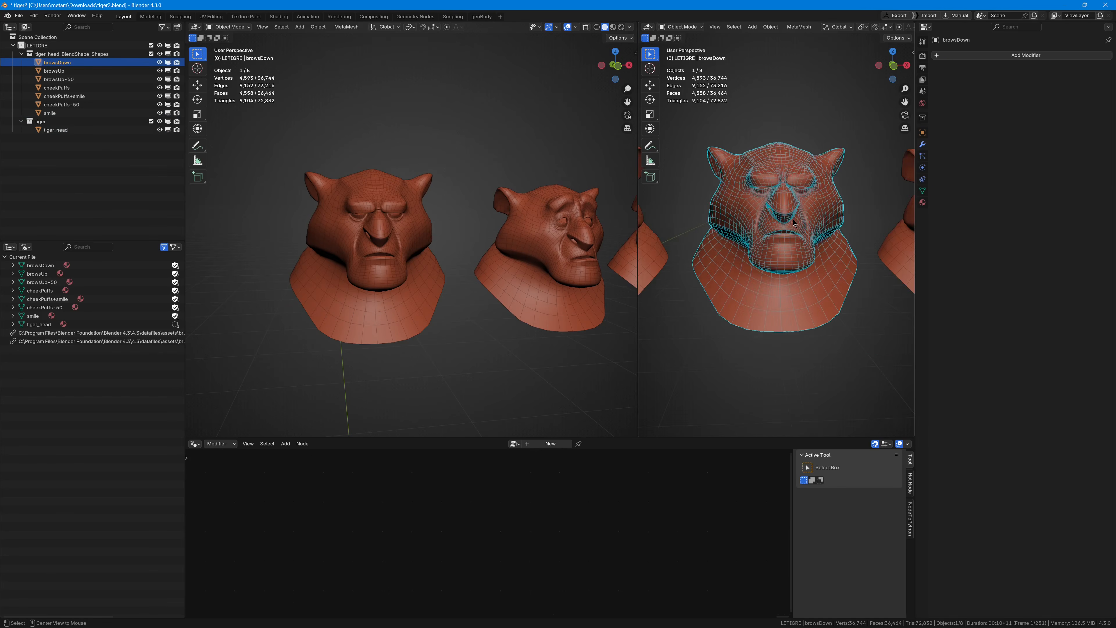
Step: Move an upper-eyelid vertex of the browsDown head in Edit Mode with proportional editing, and return to Object Mode
{"action": "mouse_move", "coordinate": [793, 219]}
{"action": "middle_mouse_down"}
{"action": "mouse_move", "coordinate": [752, 219]}
{"action": "mouse_move", "coordinate": [793, 216]}
{"action": "mouse_move", "coordinate": [787, 209]}
{"action": "middle_mouse_up"}
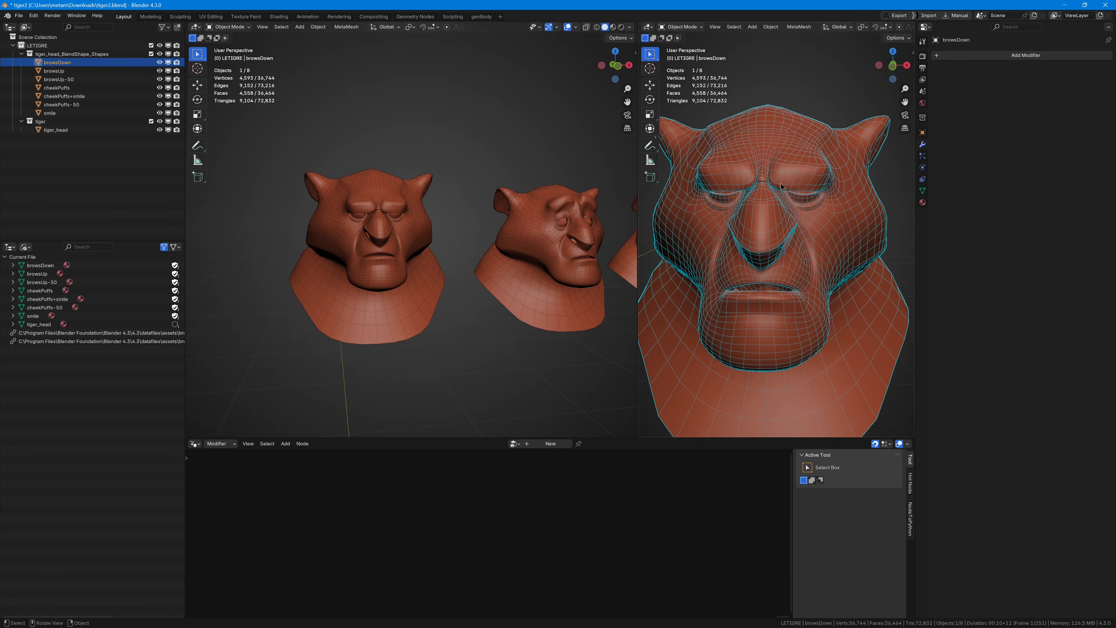
{"action": "key", "text": "ctrl+Tab"}
{"action": "key", "text": "ctrl+Tab"}
{"action": "key", "text": "ctrl+Tab"}
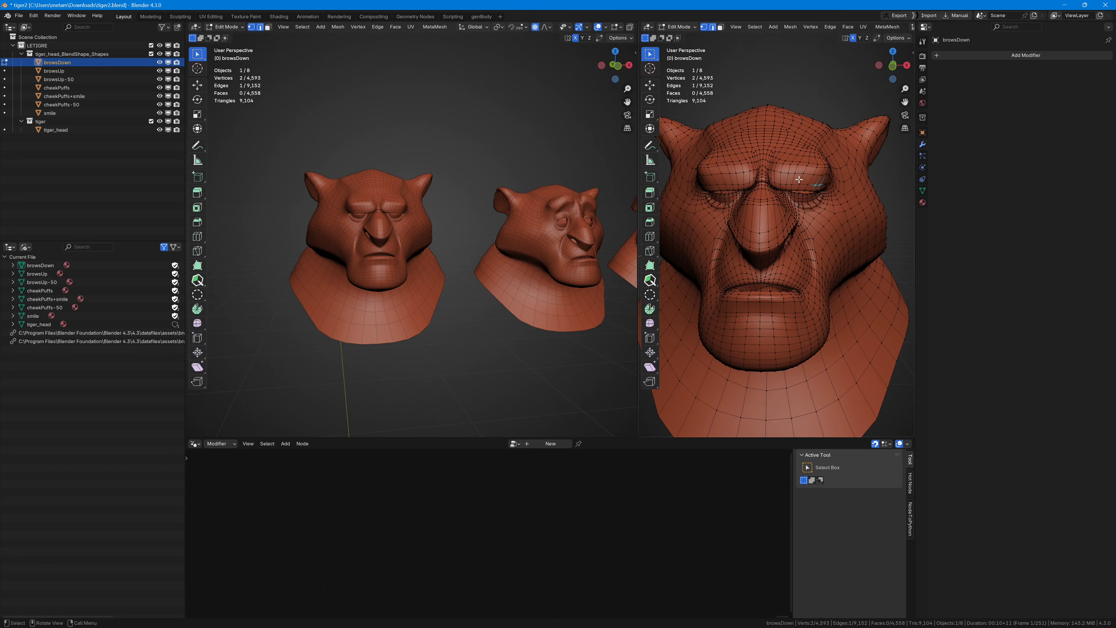
{"action": "key", "text": "g"}
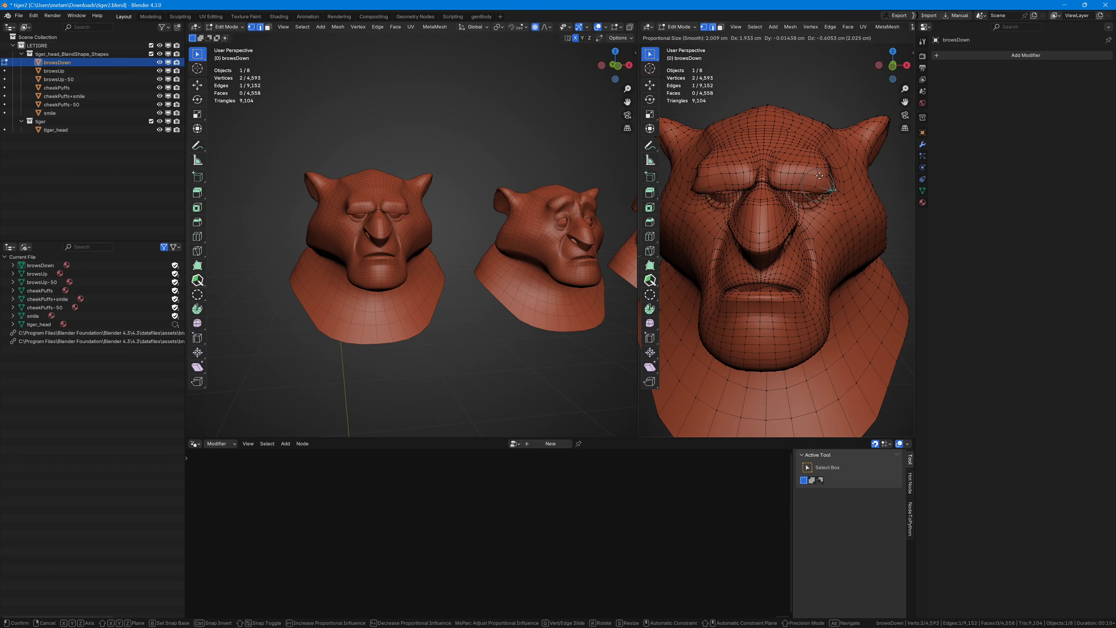
{"action": "right_click", "coordinate": [837, 205]}
{"action": "middle_click_drag", "start_coordinate": [846, 189], "coordinate": [778, 185]}
{"action": "middle_click_drag", "start_coordinate": [778, 184], "coordinate": [833, 181], "text": "ctrl"}
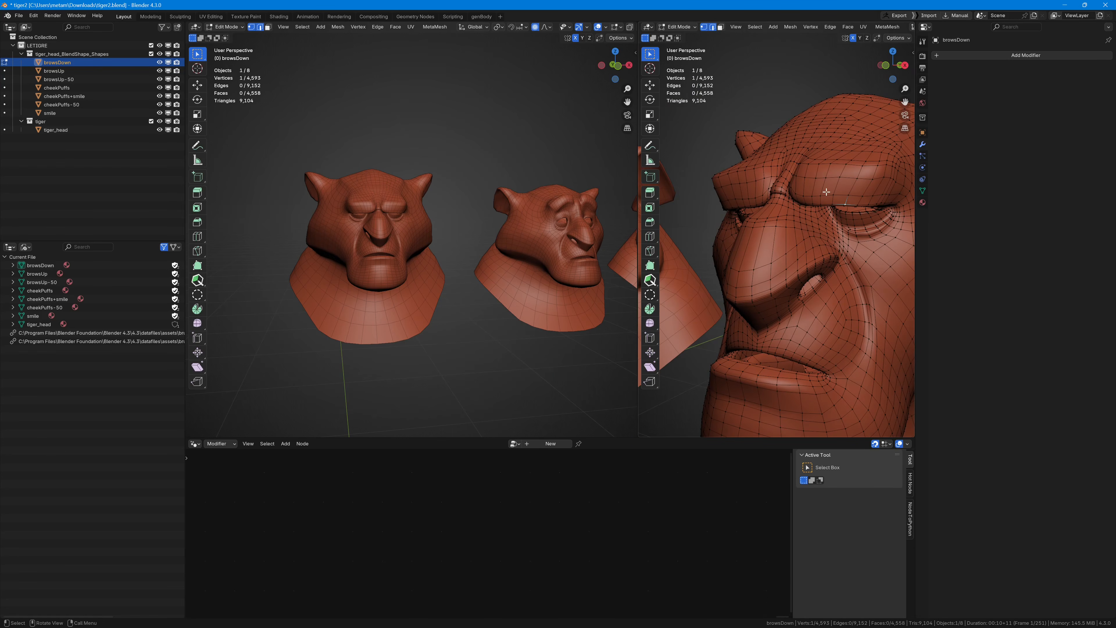
{"action": "key", "text": "g"}
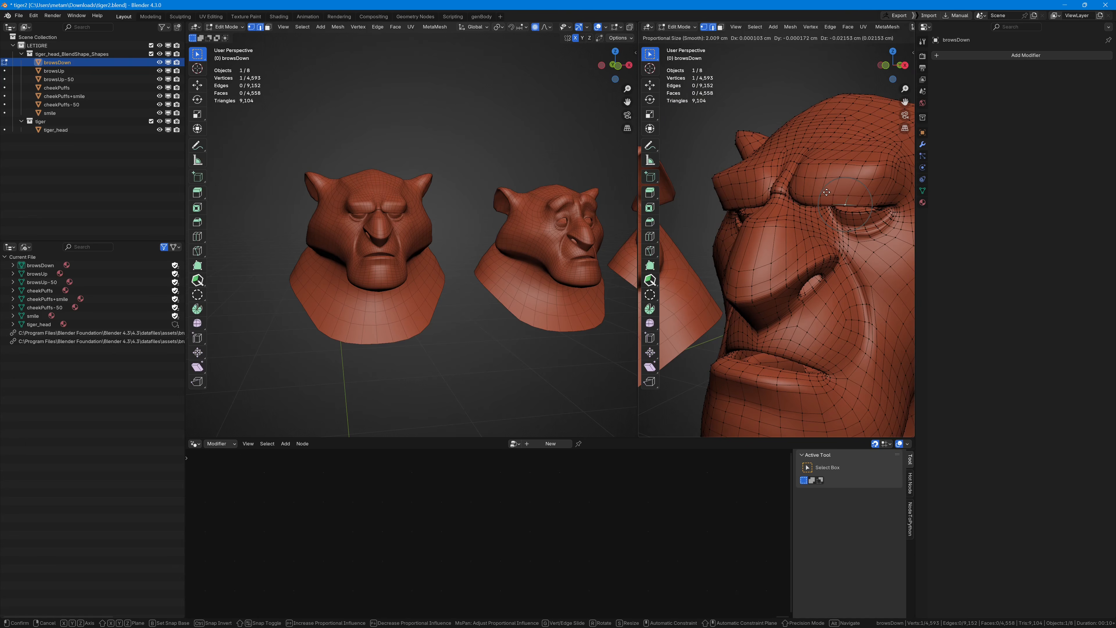
{"action": "left_click", "coordinate": [825, 192]}
{"action": "key", "text": "Tab"}
Step: Join the two side-by-side 3D views back into a single viewport
{"action": "middle_click_drag", "start_coordinate": [747, 187], "coordinate": [780, 183], "text": "ctrl"}
{"action": "middle_click_drag", "start_coordinate": [413, 219], "coordinate": [401, 220]}
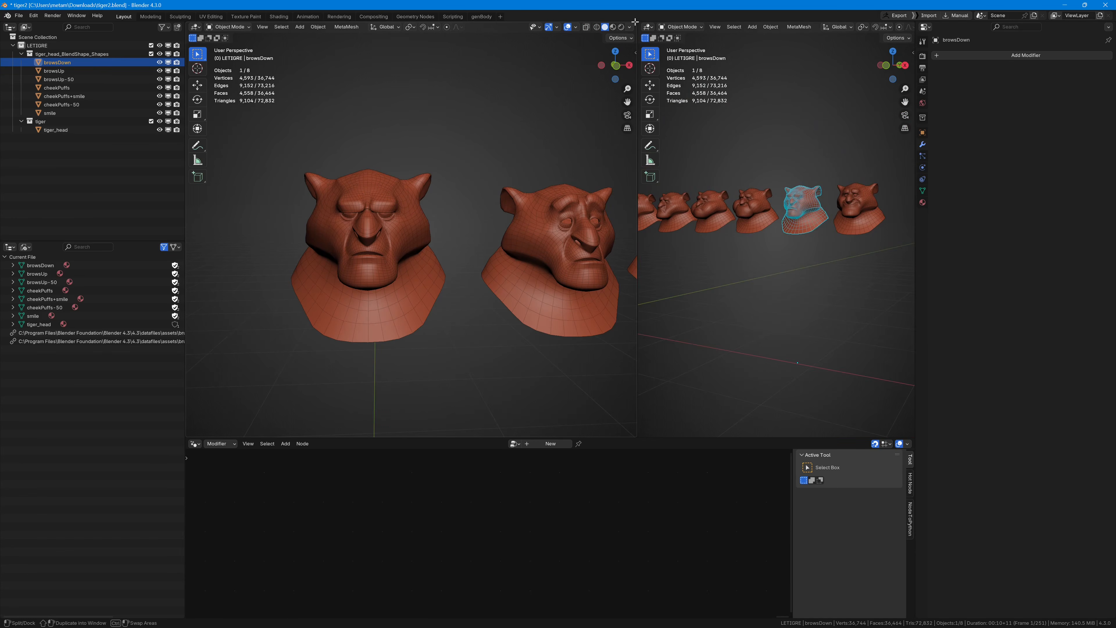
{"action": "left_click_drag", "start_coordinate": [637, 23], "coordinate": [675, 65]}
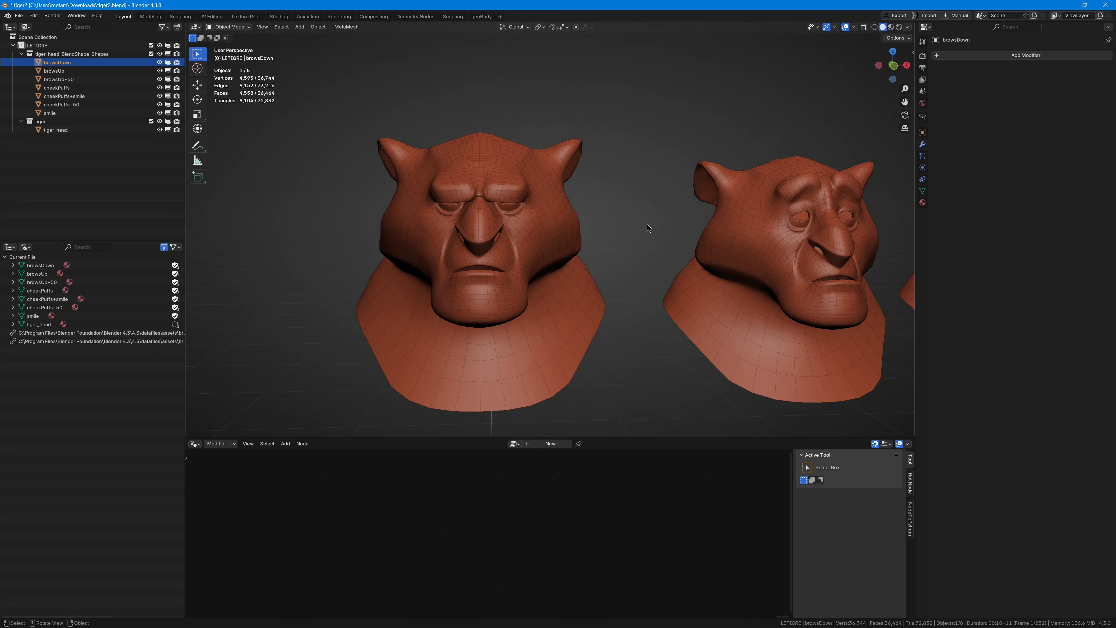
{"action": "middle_click_drag", "start_coordinate": [647, 225], "coordinate": [575, 196], "text": "shift"}
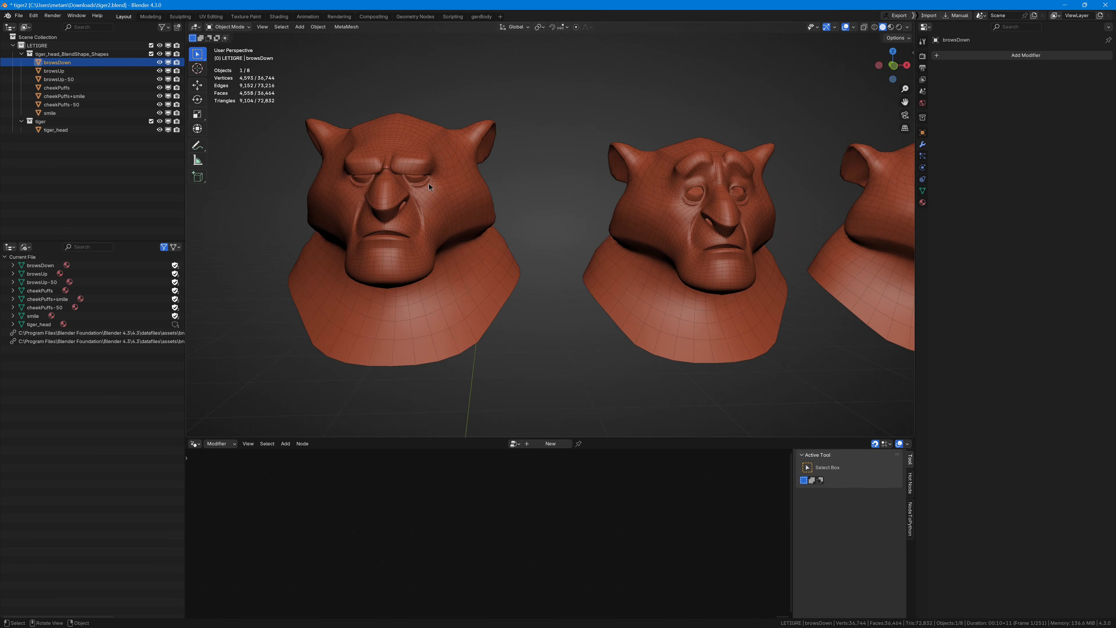
Step: Add a Wave deform modifier to the browsDown head
{"action": "middle_click_drag", "start_coordinate": [430, 187], "coordinate": [482, 177], "text": "ctrl"}
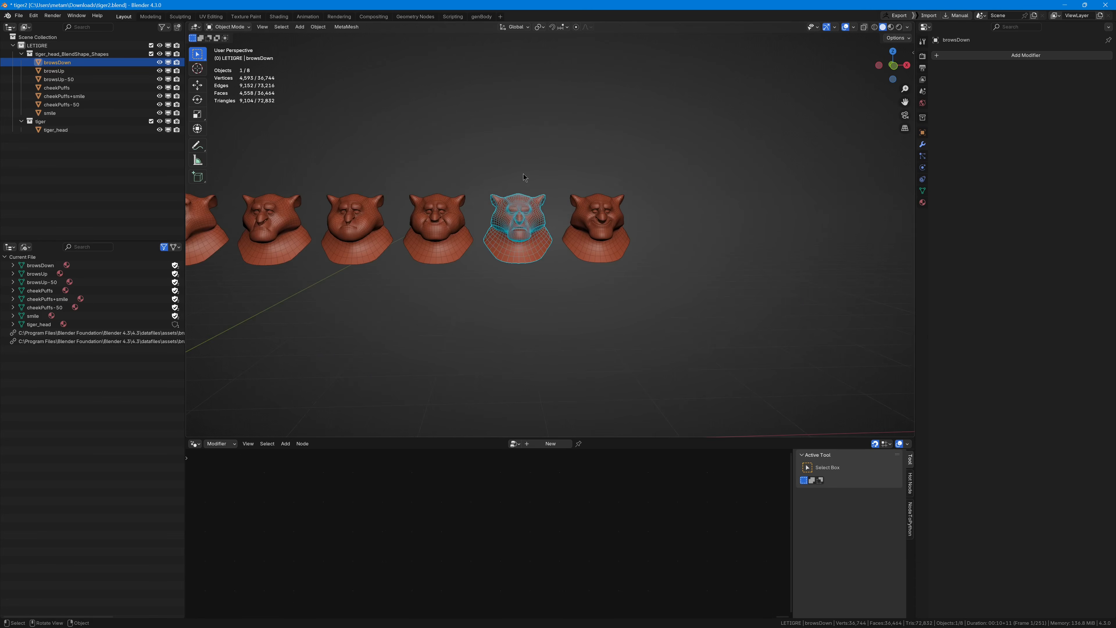
{"action": "key", "text": "KP_Decimal"}
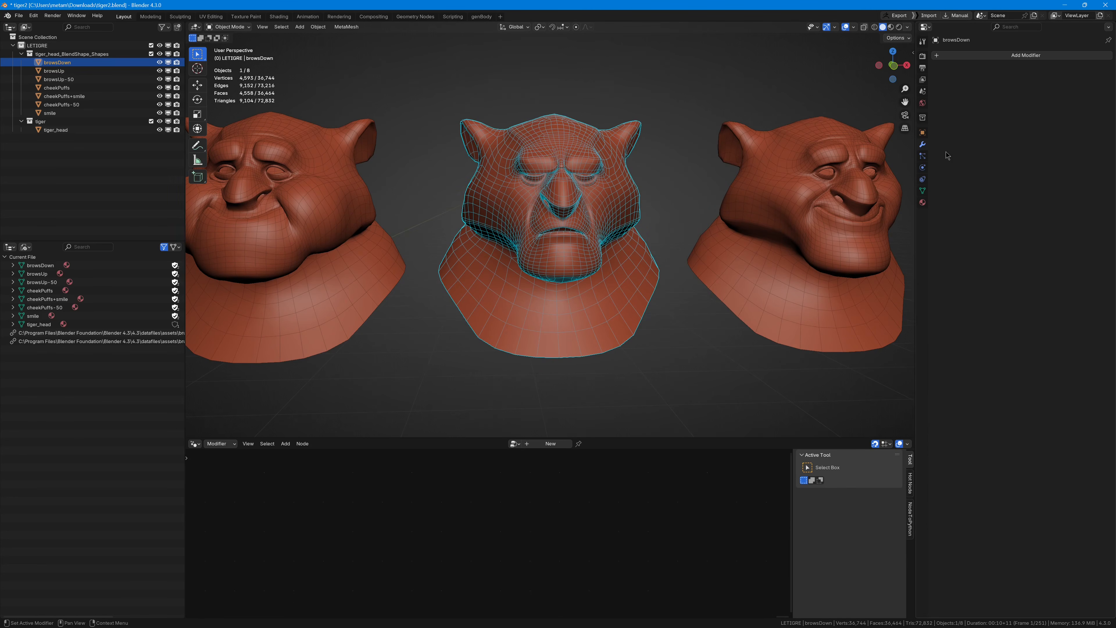
{"action": "left_click", "coordinate": [989, 57]}
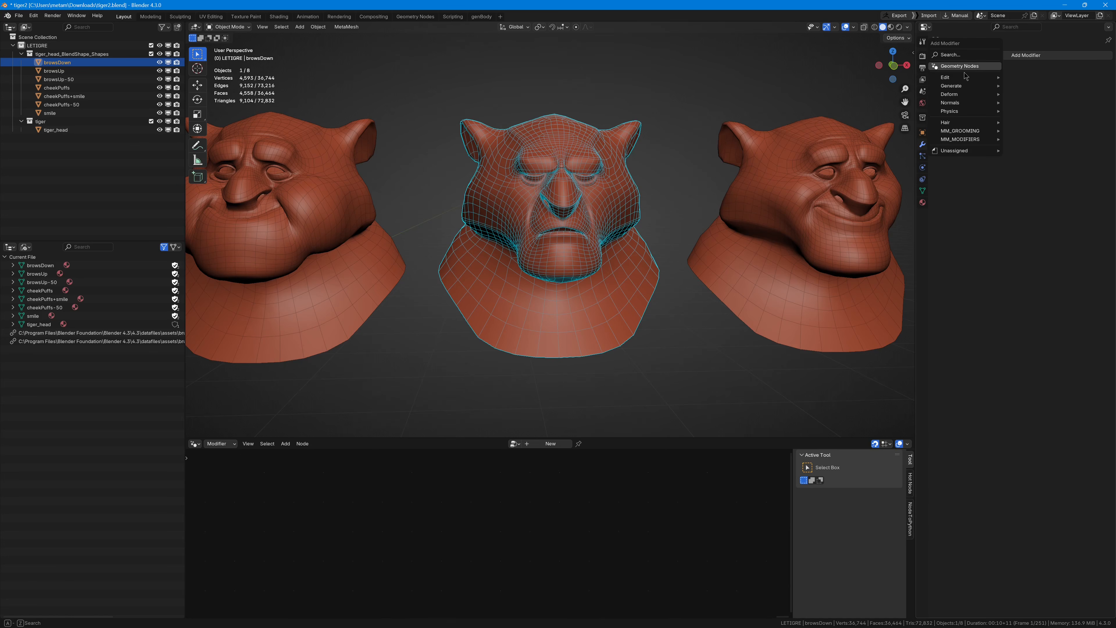
{"action": "mouse_move", "coordinate": [947, 86]}
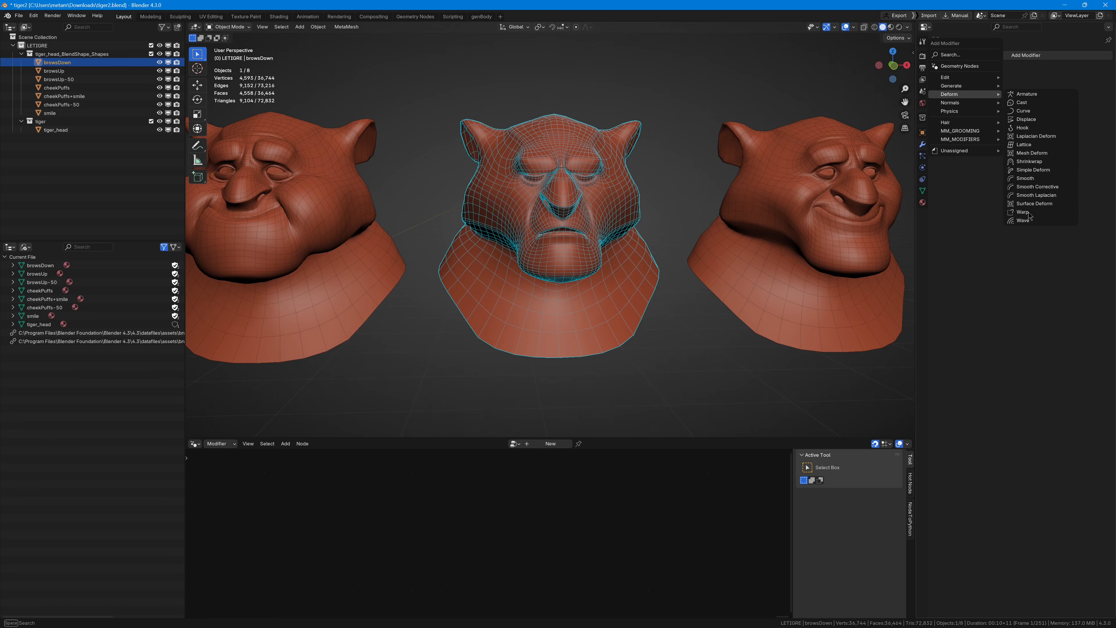
{"action": "left_click", "coordinate": [1023, 220]}
Step: Enable Along Normals on the Wave modifier, set its Height to 0.81 cm and Width to 165 cm, and play the animation
{"action": "left_click_drag", "start_coordinate": [1049, 125], "coordinate": [1024, 125]}
{"action": "left_click", "coordinate": [1007, 103]}
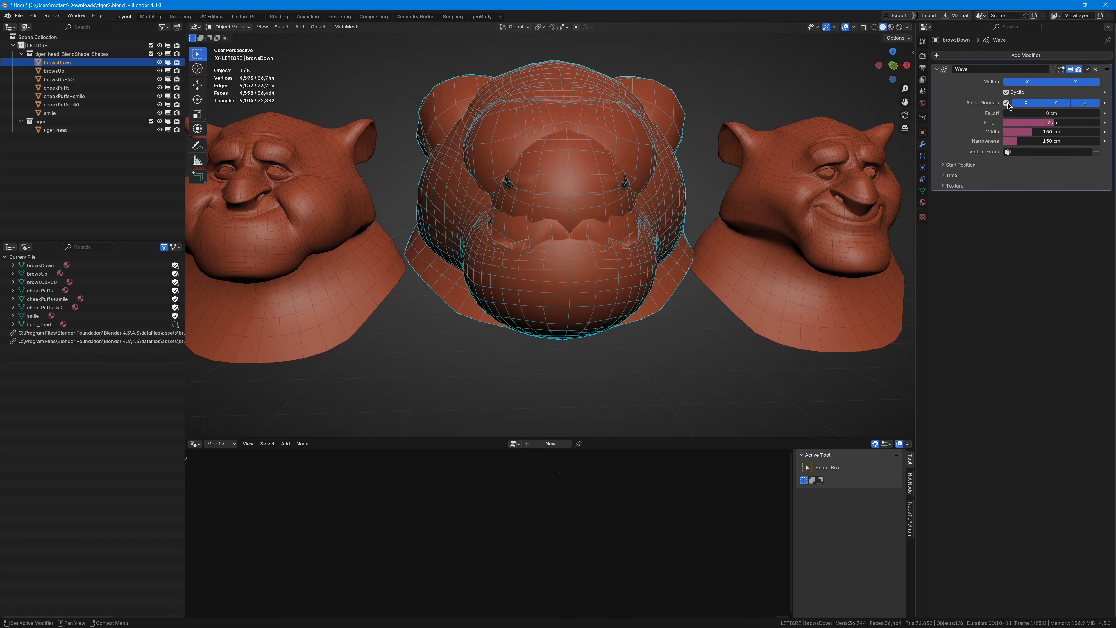
{"action": "mouse_move", "coordinate": [1025, 121]}
{"action": "left_mouse_down"}
{"action": "mouse_move", "coordinate": [1036, 120]}
{"action": "mouse_move", "coordinate": [976, 131]}
{"action": "mouse_move", "coordinate": [1018, 132]}
{"action": "left_mouse_up"}
{"action": "key", "text": "space"}
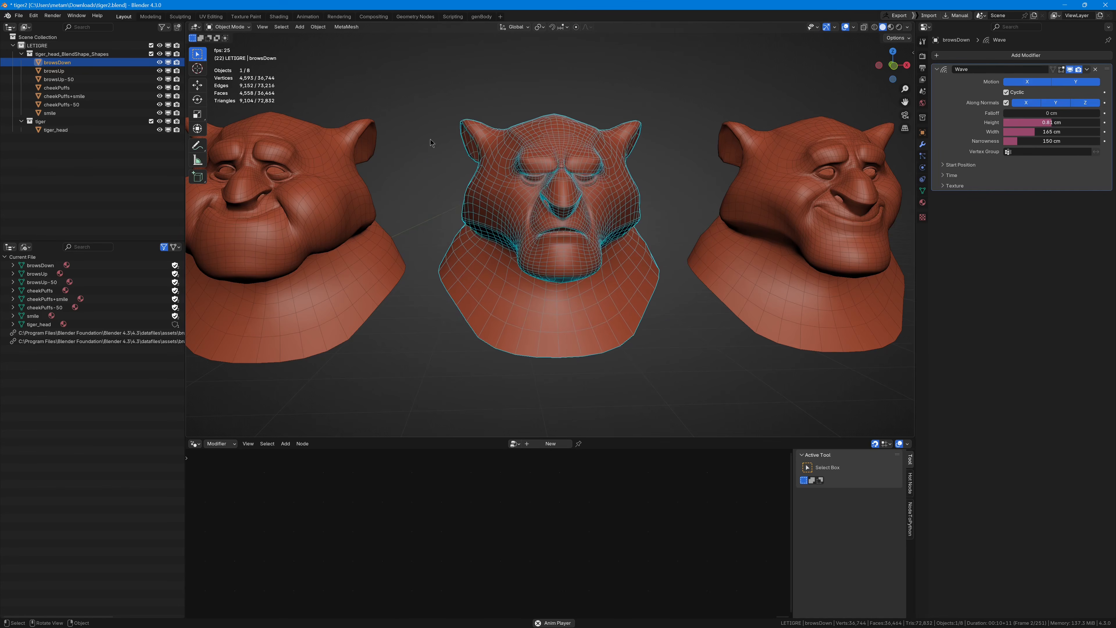
Step: Select and frame the tiger_head, reduce its browsDown weight to about half, and raise its smile weight to 0.918
{"action": "middle_click_drag", "start_coordinate": [405, 159], "coordinate": [588, 194], "text": "shift"}
{"action": "scroll", "coordinate": [423, 145], "scroll_direction": "down", "scroll_amount": 3}
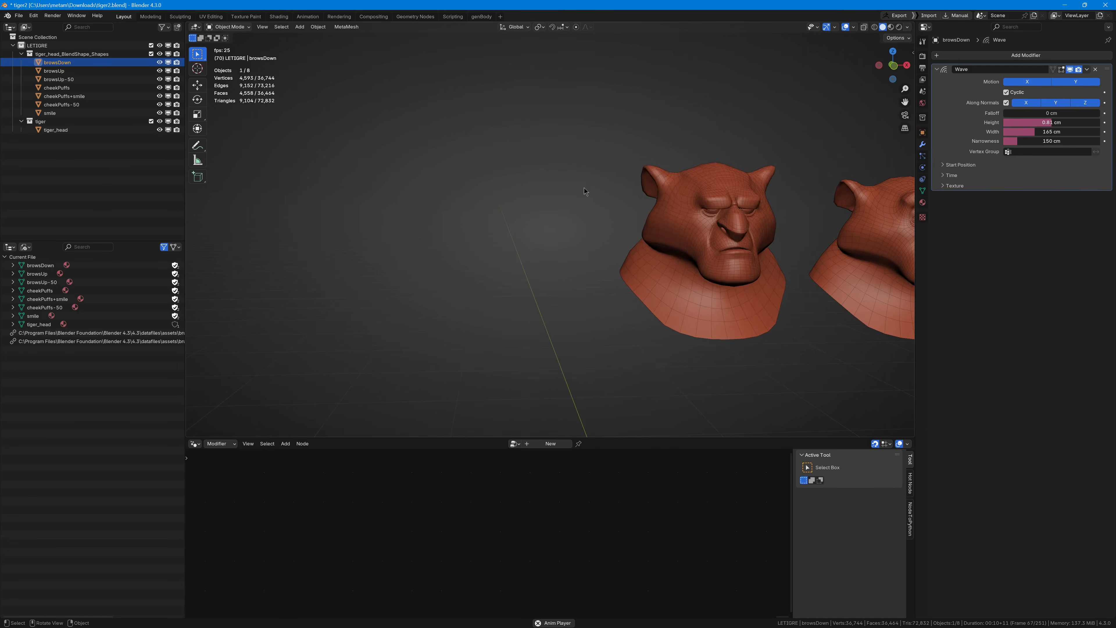
{"action": "left_click", "coordinate": [645, 199]}
{"action": "key", "text": "KP_Decimal"}
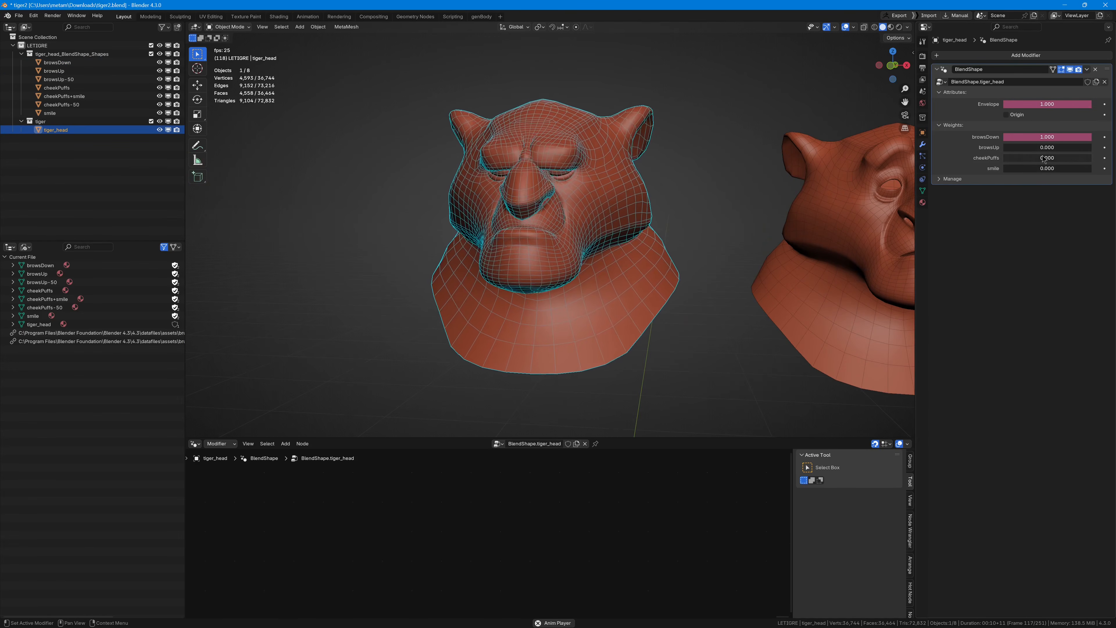
{"action": "mouse_move", "coordinate": [1023, 169]}
{"action": "left_mouse_down"}
{"action": "mouse_move", "coordinate": [1112, 168]}
{"action": "mouse_move", "coordinate": [1004, 169]}
{"action": "mouse_move", "coordinate": [1057, 168]}
{"action": "mouse_move", "coordinate": [1007, 141]}
{"action": "mouse_move", "coordinate": [938, 138]}
{"action": "mouse_move", "coordinate": [1058, 147]}
{"action": "mouse_move", "coordinate": [1001, 148]}
{"action": "mouse_move", "coordinate": [1040, 169]}
{"action": "left_mouse_up"}
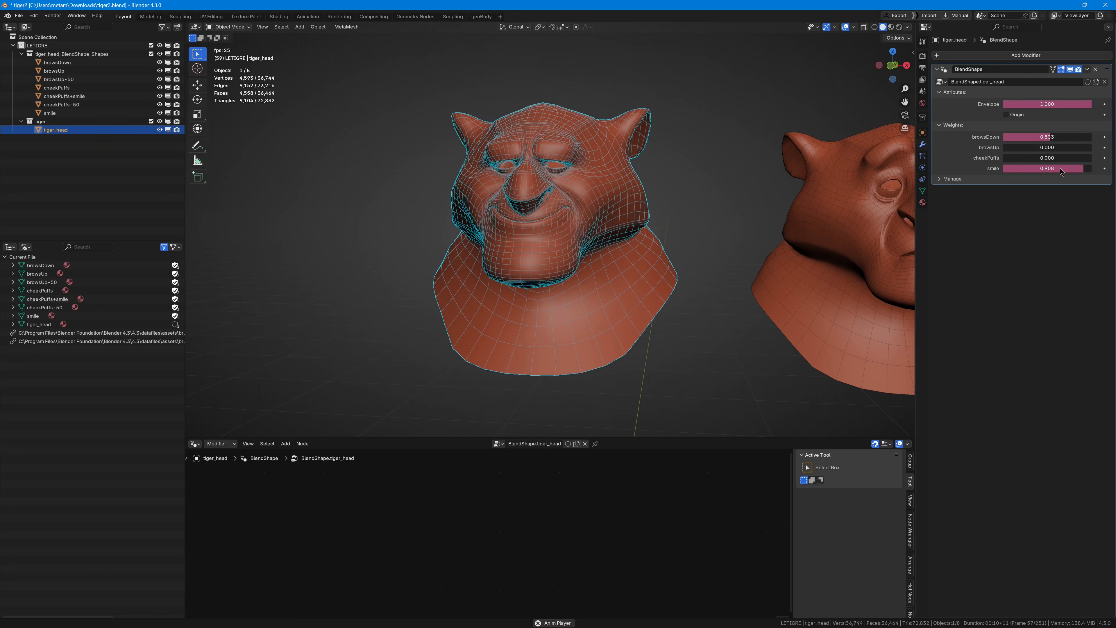
Step: Stop the animation playback, check the Wave modifier on the browsDown head, and reselect and frame the tiger_head
{"action": "middle_click_drag", "start_coordinate": [628, 213], "coordinate": [111, 140], "text": "ctrl"}
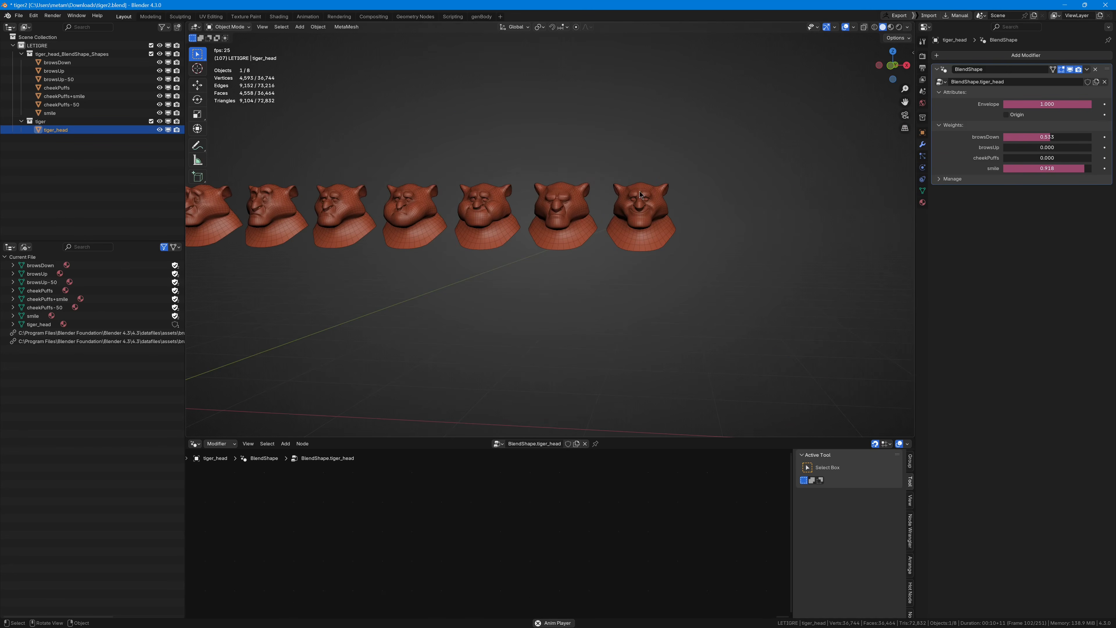
{"action": "key", "text": "space"}
{"action": "left_click", "coordinate": [554, 195]}
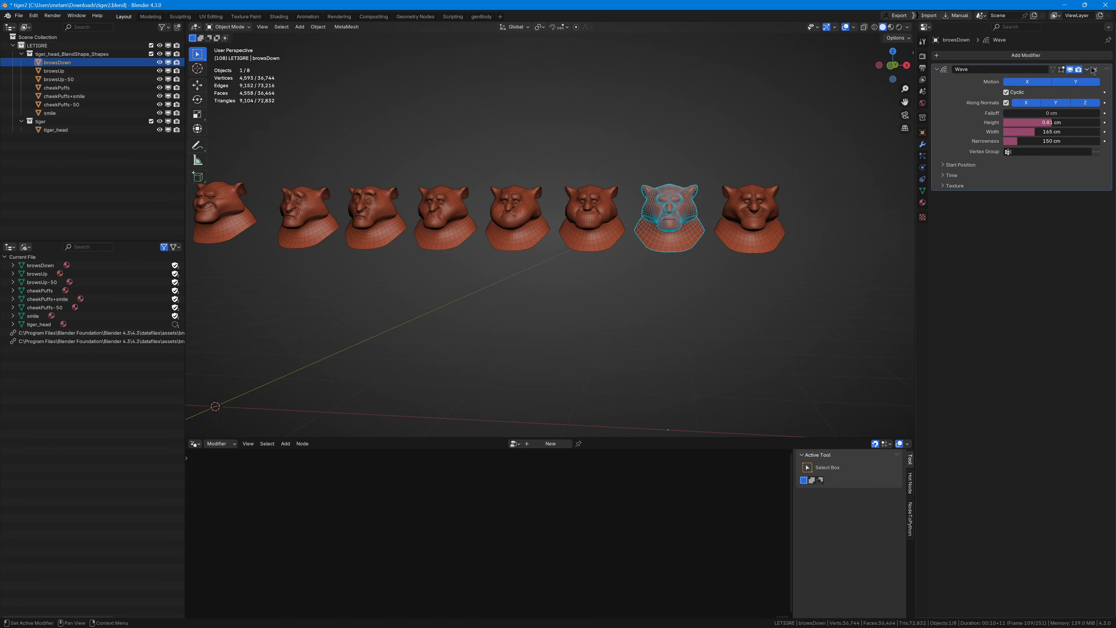
{"action": "middle_click_drag", "start_coordinate": [551, 89], "coordinate": [647, 167], "text": "shift"}
{"action": "left_click", "coordinate": [686, 198]}
{"action": "key", "text": "KP_Decimal"}
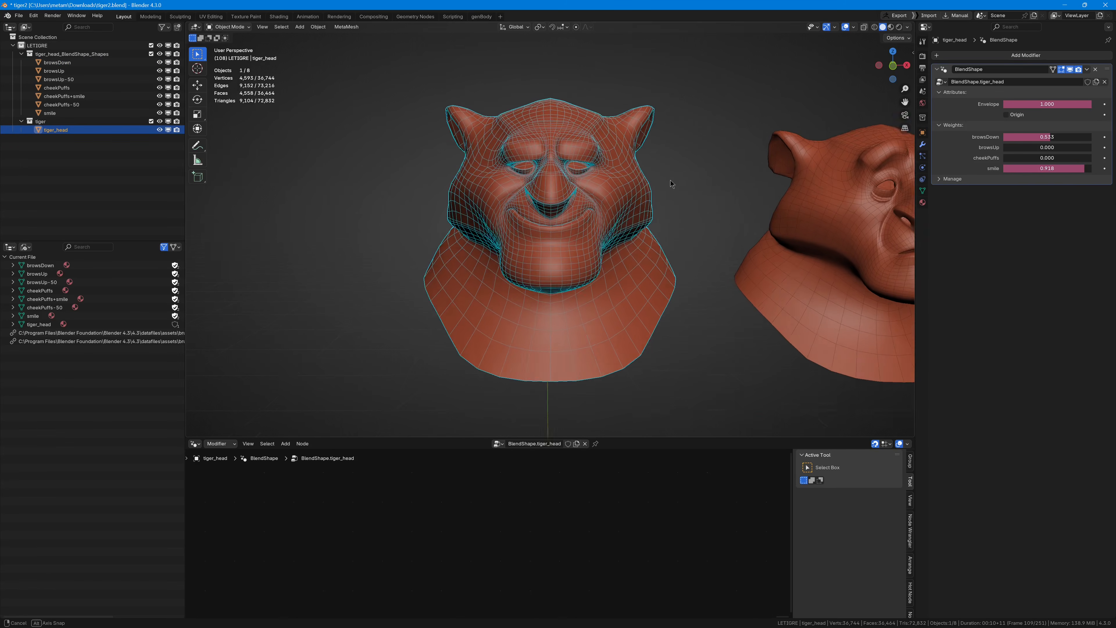
Step: Select the seven target heads beside the tiger_head and delete them from the scene
{"action": "left_click", "coordinate": [726, 178]}
{"action": "scroll", "coordinate": [759, 172], "scroll_direction": "down", "scroll_amount": 8}
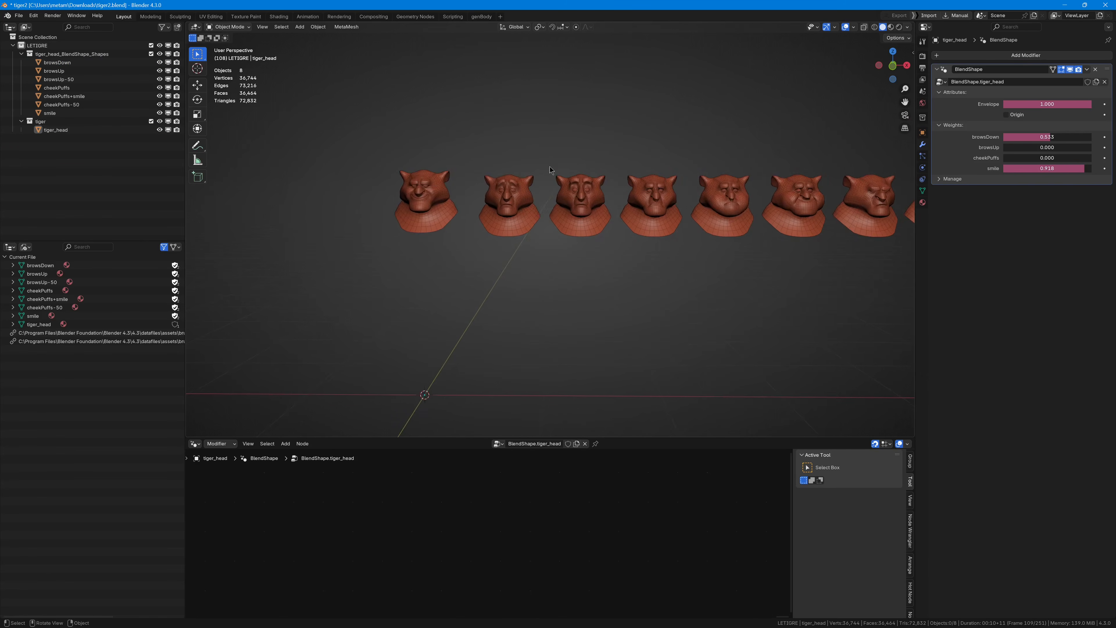
{"action": "middle_click_drag", "start_coordinate": [550, 167], "coordinate": [475, 172], "text": "shift"}
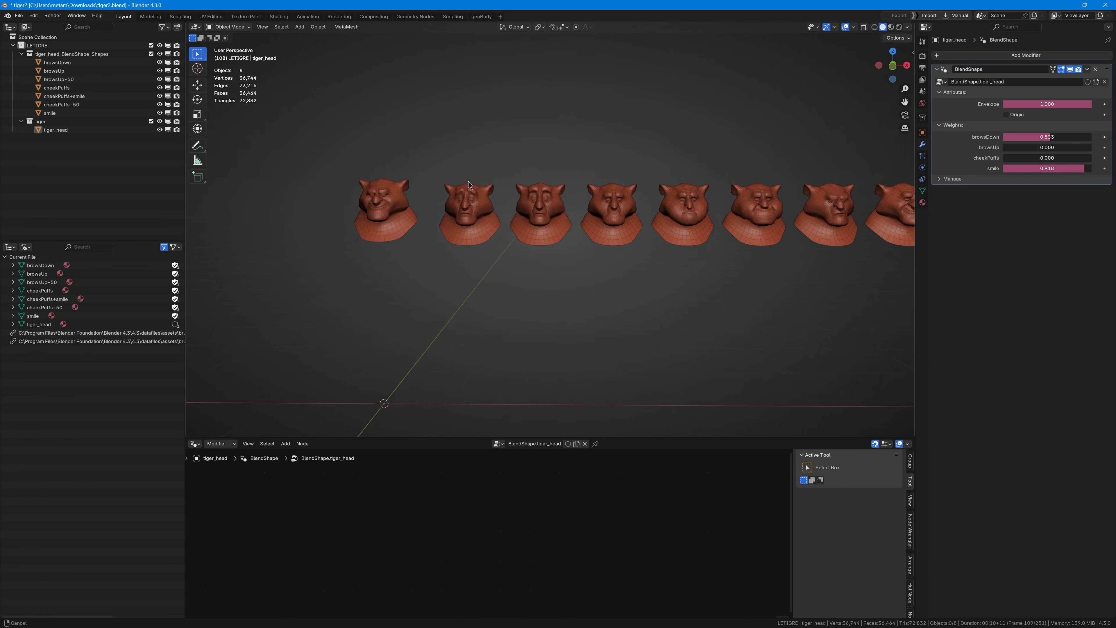
{"action": "scroll", "coordinate": [474, 170], "scroll_direction": "down", "scroll_amount": 3}
{"action": "left_click_drag", "start_coordinate": [474, 169], "coordinate": [845, 257]}
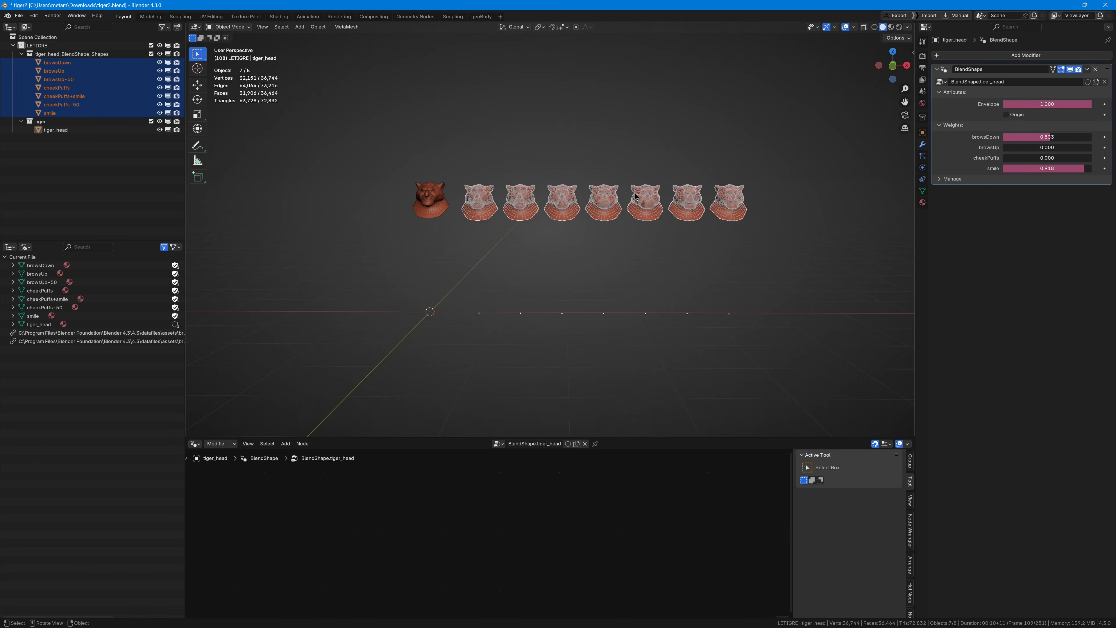
{"action": "key", "text": "Delete"}
{"action": "key", "text": "ctrl+z"}
{"action": "key", "text": "x"}
{"action": "left_click", "coordinate": [566, 188]}
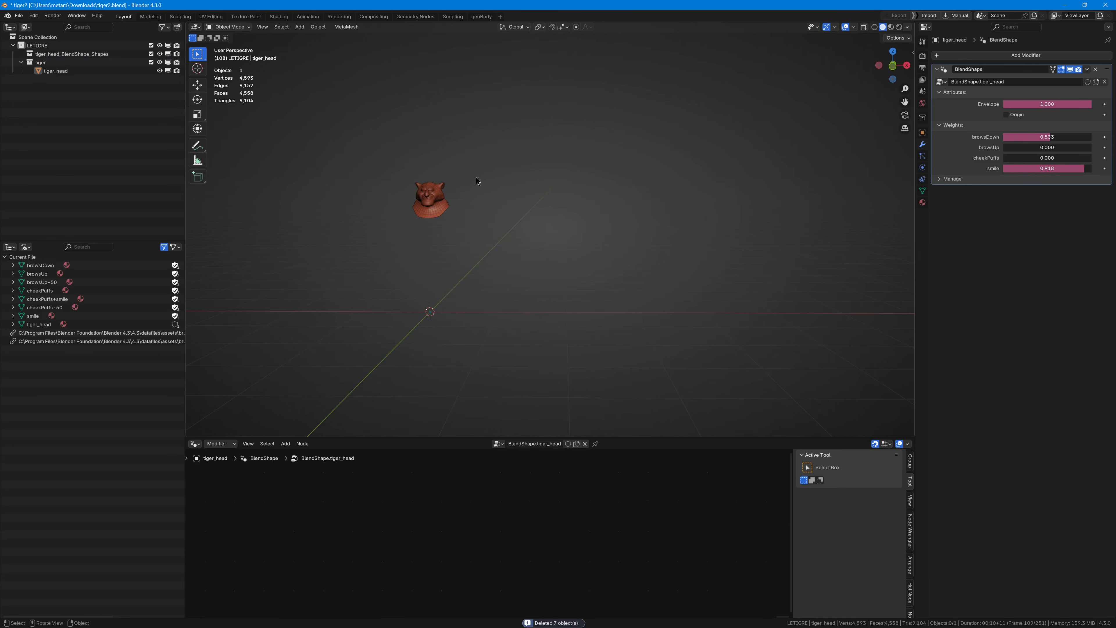
Step: Select and frame the tiger_head, and set its browsDown and smile weights to 0.000
{"action": "middle_click_drag", "start_coordinate": [476, 177], "coordinate": [599, 188], "text": "shift"}
{"action": "left_click", "coordinate": [634, 211]}
{"action": "key", "text": "KP_Decimal"}
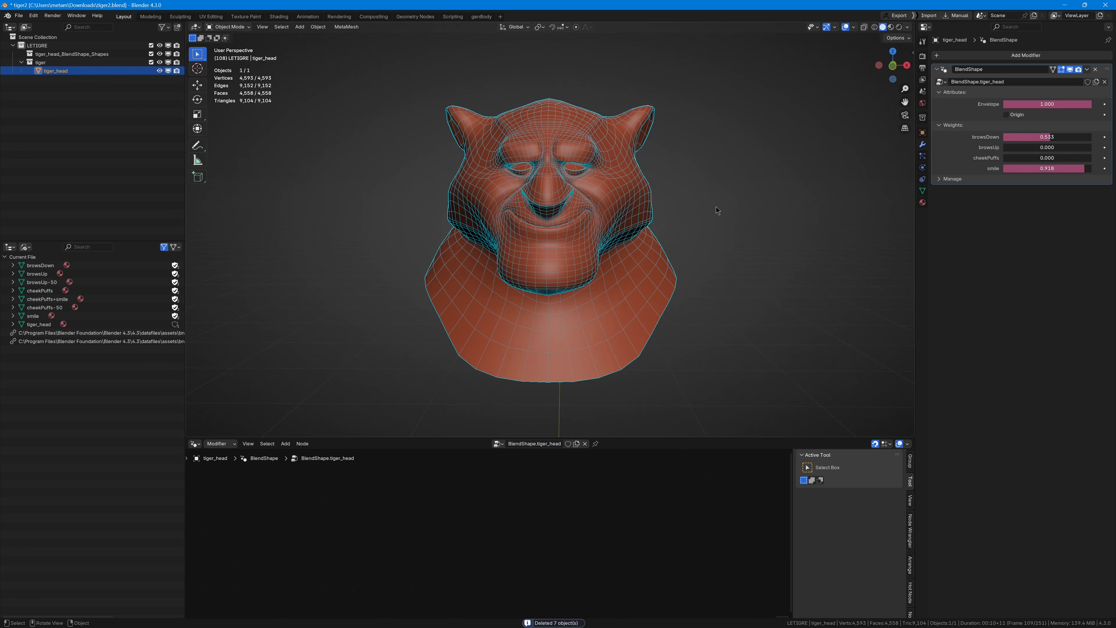
{"action": "left_click_drag", "start_coordinate": [1050, 137], "coordinate": [1004, 137]}
{"action": "left_click_drag", "start_coordinate": [1085, 168], "coordinate": [1003, 168]}
{"action": "middle_click_drag", "start_coordinate": [715, 205], "coordinate": [569, 134], "text": "ctrl"}
{"action": "middle_click_drag", "start_coordinate": [803, 189], "coordinate": [601, 192], "text": "shift"}
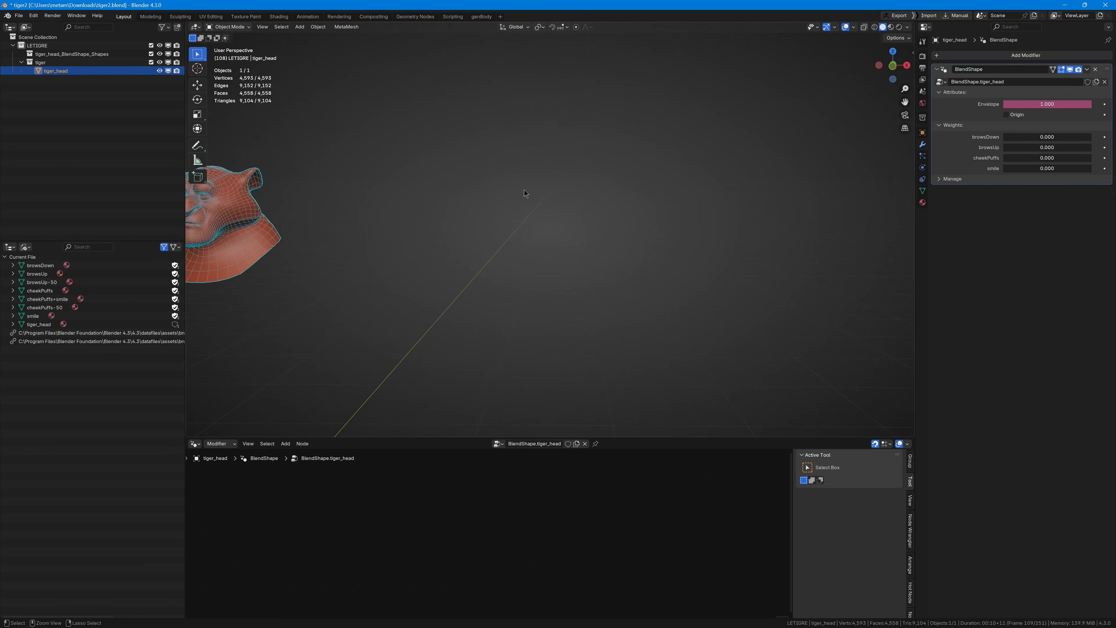
{"action": "middle_click_drag", "start_coordinate": [525, 189], "coordinate": [523, 179], "text": "ctrl"}
{"action": "middle_click_drag", "start_coordinate": [524, 179], "coordinate": [618, 173], "text": "shift"}
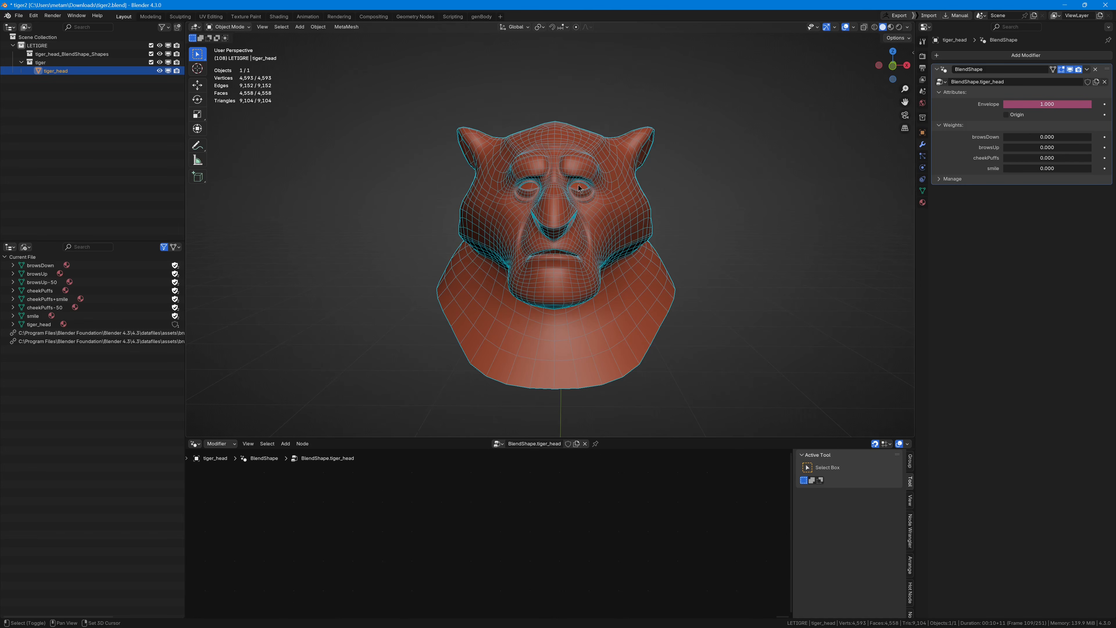
{"action": "middle_click_drag", "start_coordinate": [592, 184], "coordinate": [604, 170], "text": "shift"}
{"action": "middle_click_drag", "start_coordinate": [603, 170], "coordinate": [617, 183], "text": "ctrl"}
{"action": "middle_click_drag", "start_coordinate": [617, 183], "coordinate": [638, 168], "text": "shift"}
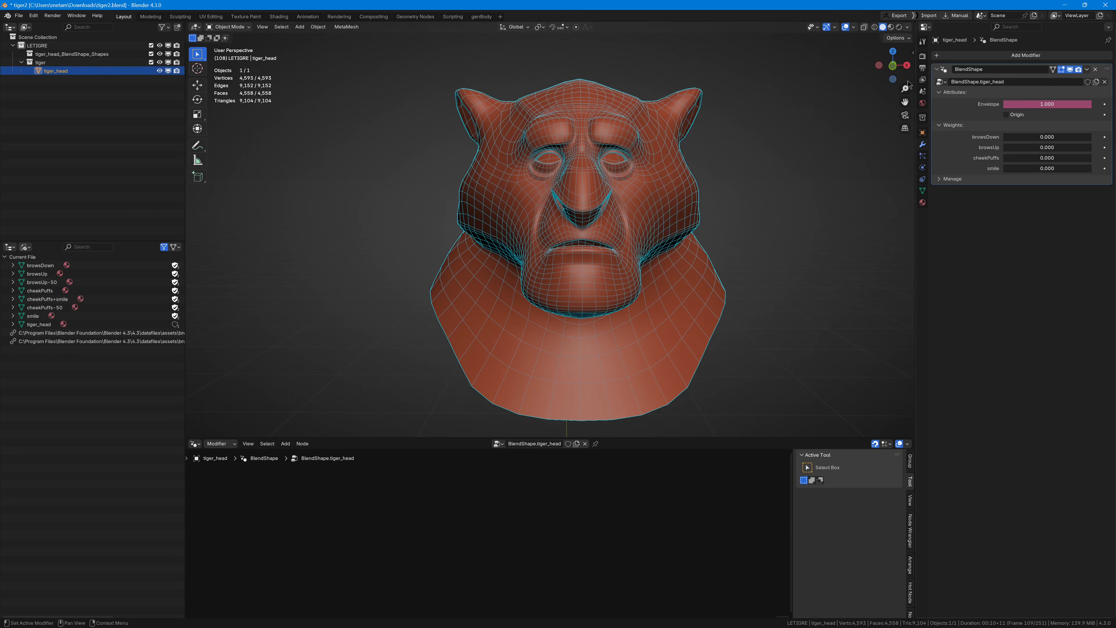
{"action": "middle_click_drag", "start_coordinate": [771, 163], "coordinate": [760, 156], "text": "shift"}
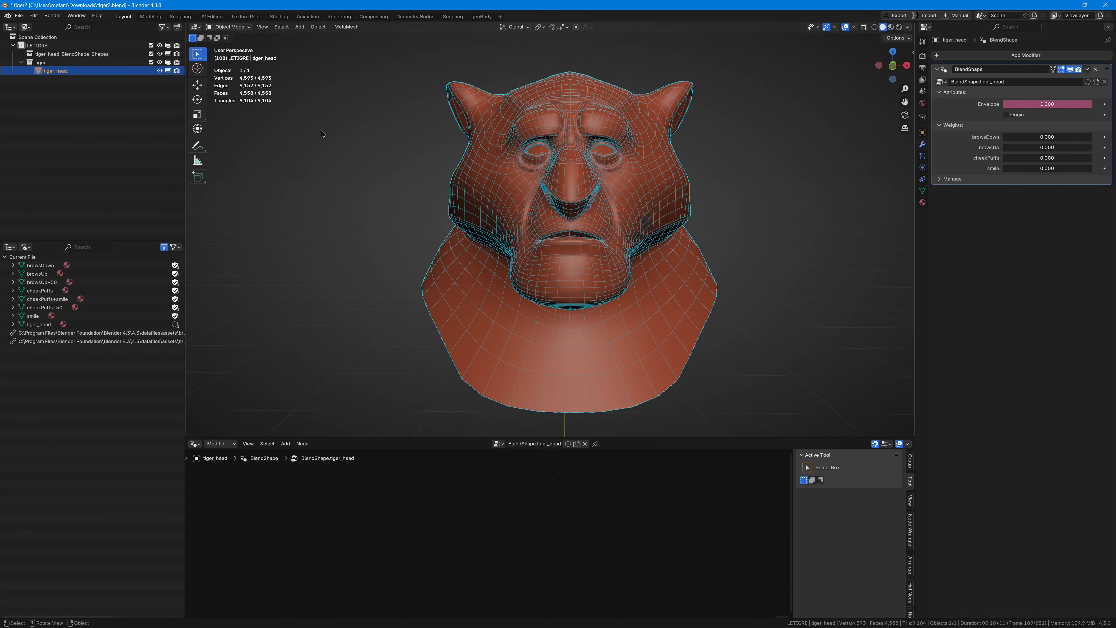
Step: Show the BBlendShape Manager for the tiger_head, narrow the sidebar, and recentre the head beside it
{"action": "key", "text": "n"}
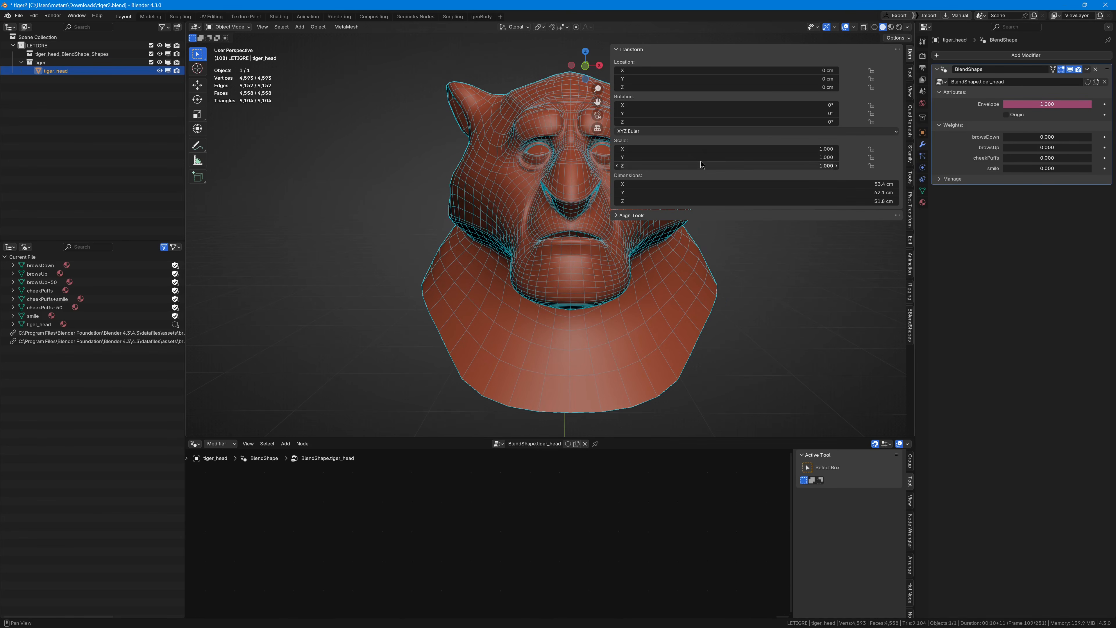
{"action": "left_click", "coordinate": [909, 323]}
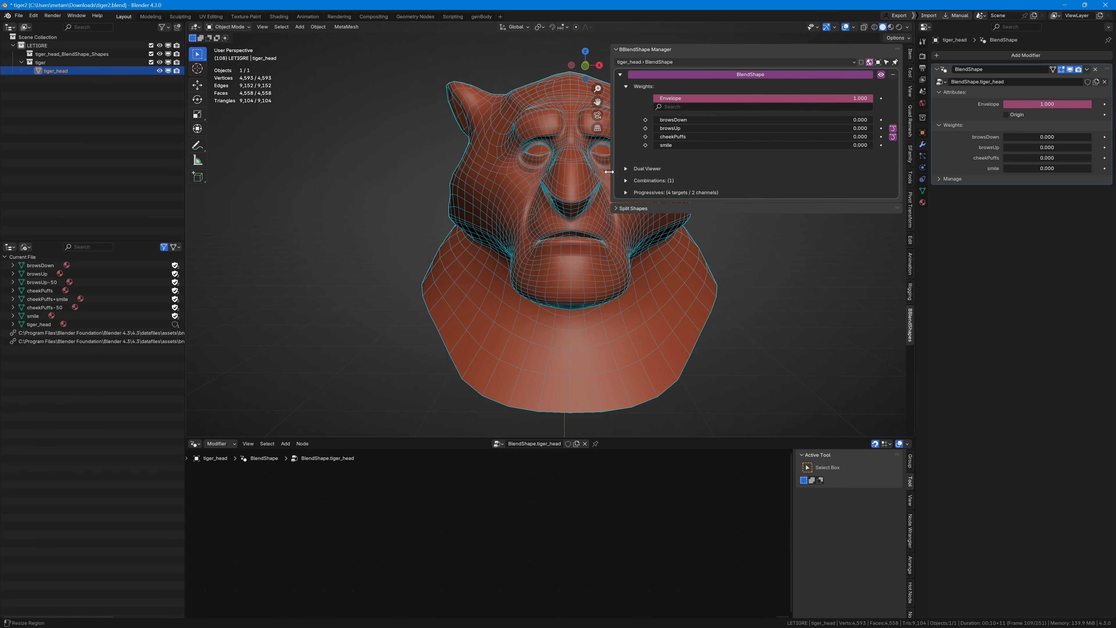
{"action": "left_click_drag", "start_coordinate": [609, 171], "coordinate": [700, 175]}
{"action": "middle_click_drag", "start_coordinate": [649, 148], "coordinate": [528, 153], "text": "shift"}
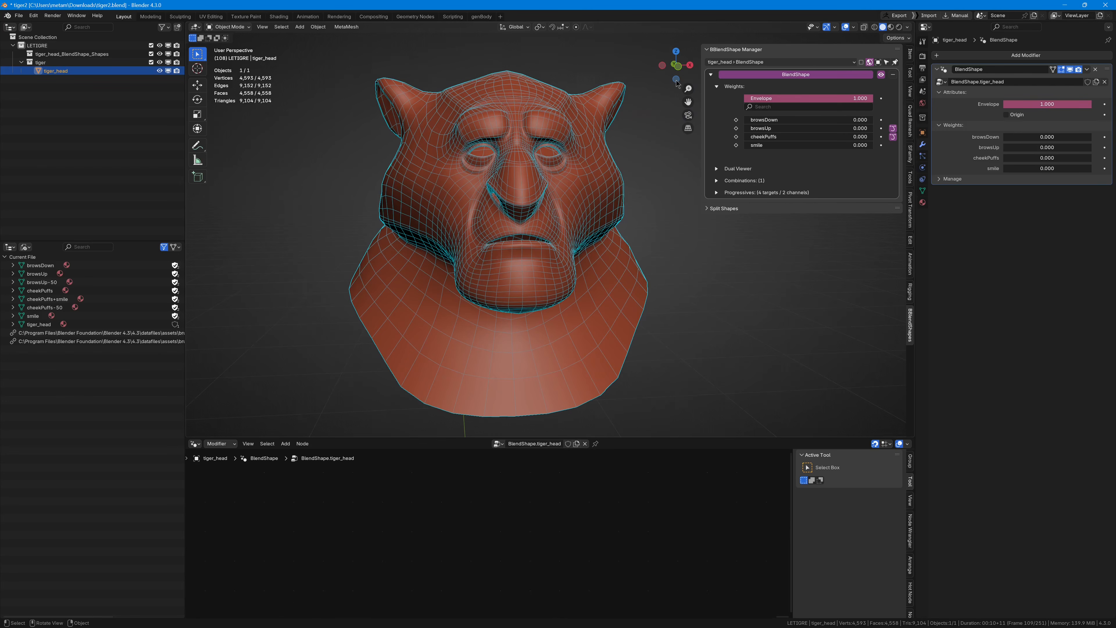
Step: Try the BlendShape's Origin option while varying the browsDown weight
{"action": "middle_click_drag", "start_coordinate": [621, 137], "coordinate": [577, 145]}
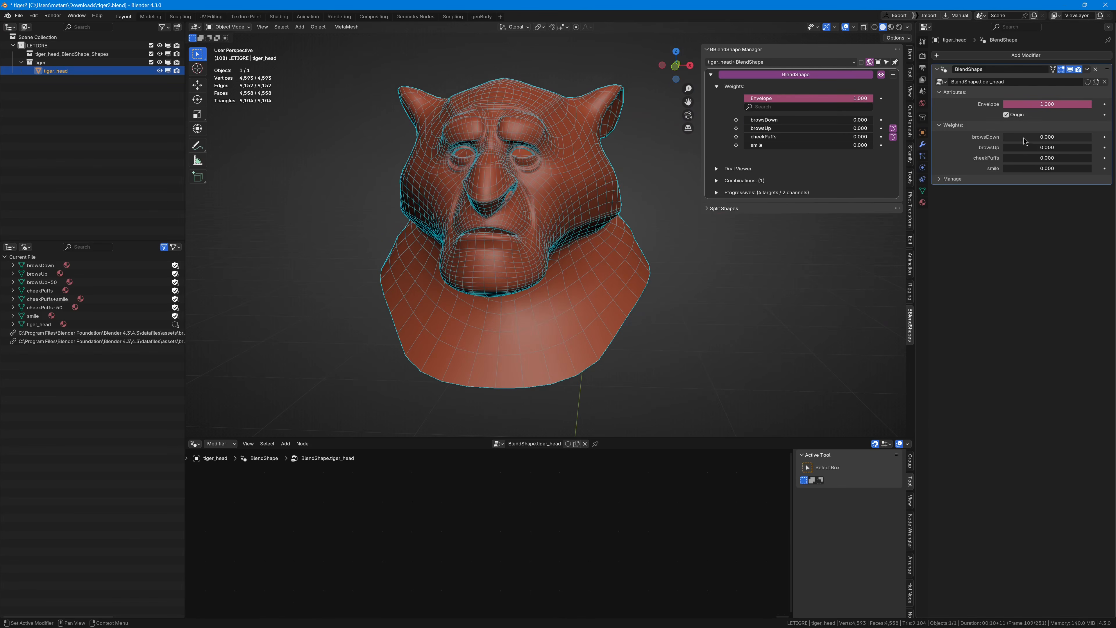
{"action": "left_click_drag", "start_coordinate": [1024, 140], "coordinate": [1091, 137]}
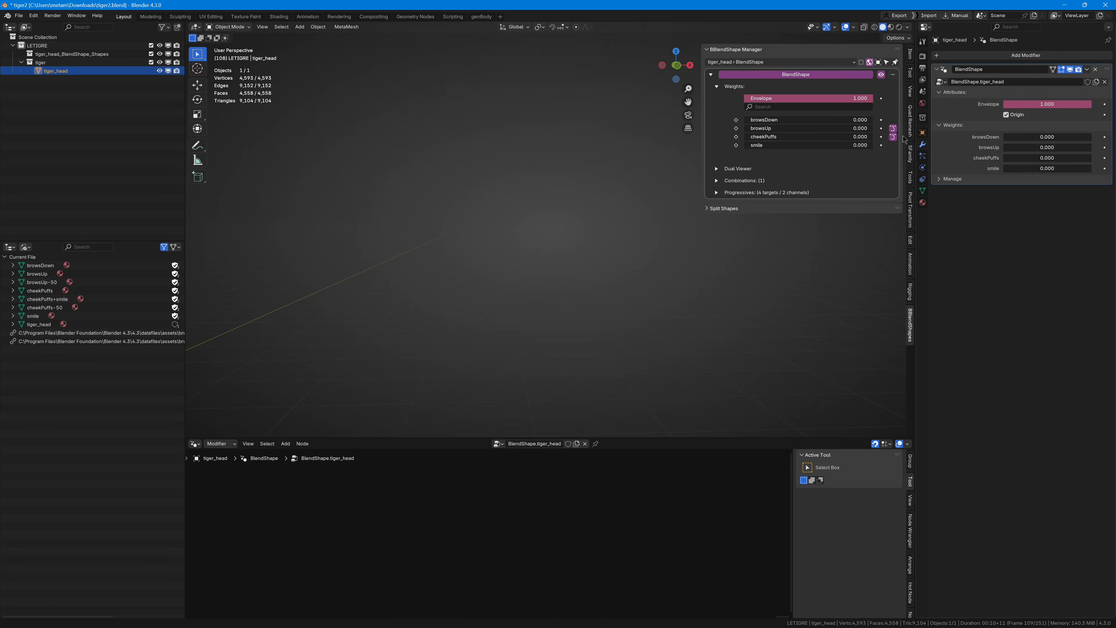
{"action": "key", "text": "ctrl+z"}
{"action": "left_click_drag", "start_coordinate": [1019, 140], "coordinate": [954, 137]}
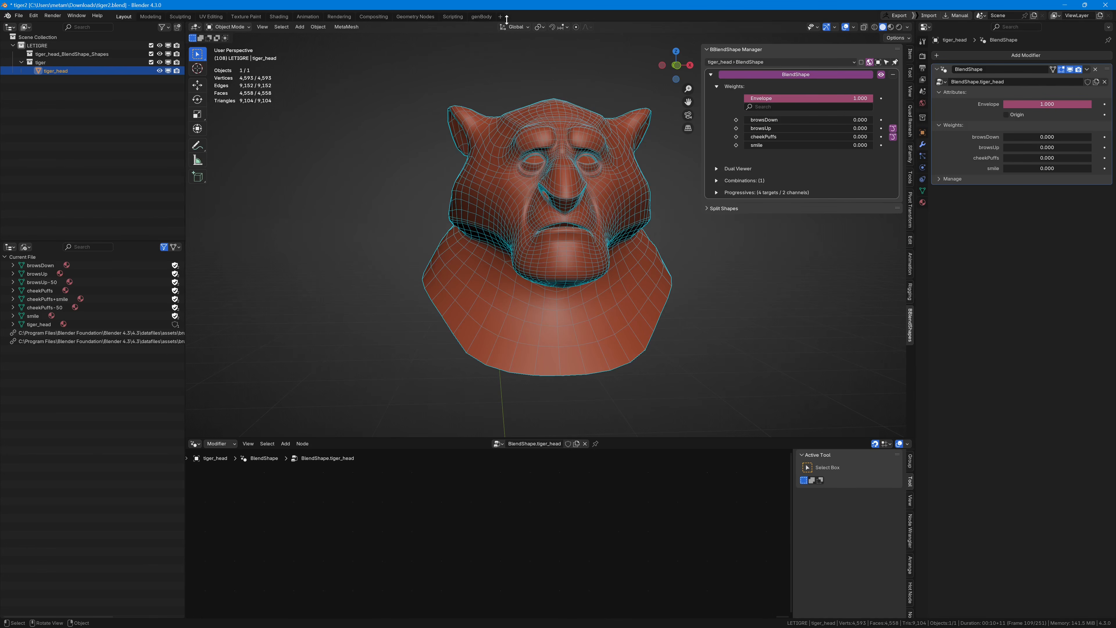
Step: Review the BlendShape's modifier options in the manager, and set the browsDown weight to 1.000
{"action": "left_click", "coordinate": [793, 76]}
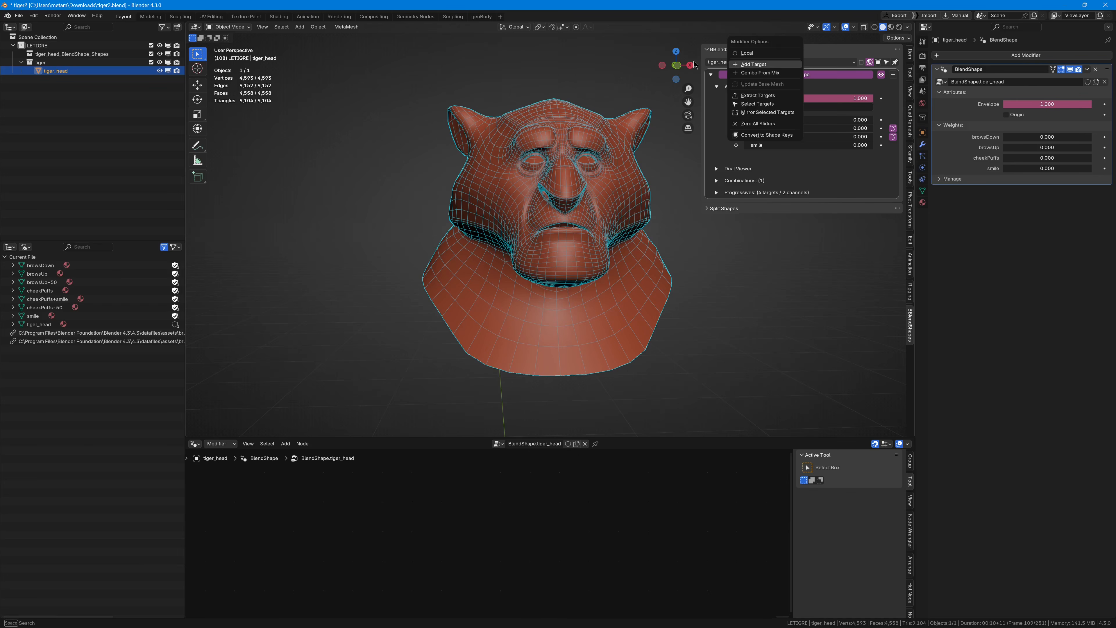
{"action": "middle_click_drag", "start_coordinate": [614, 94], "coordinate": [516, 136]}
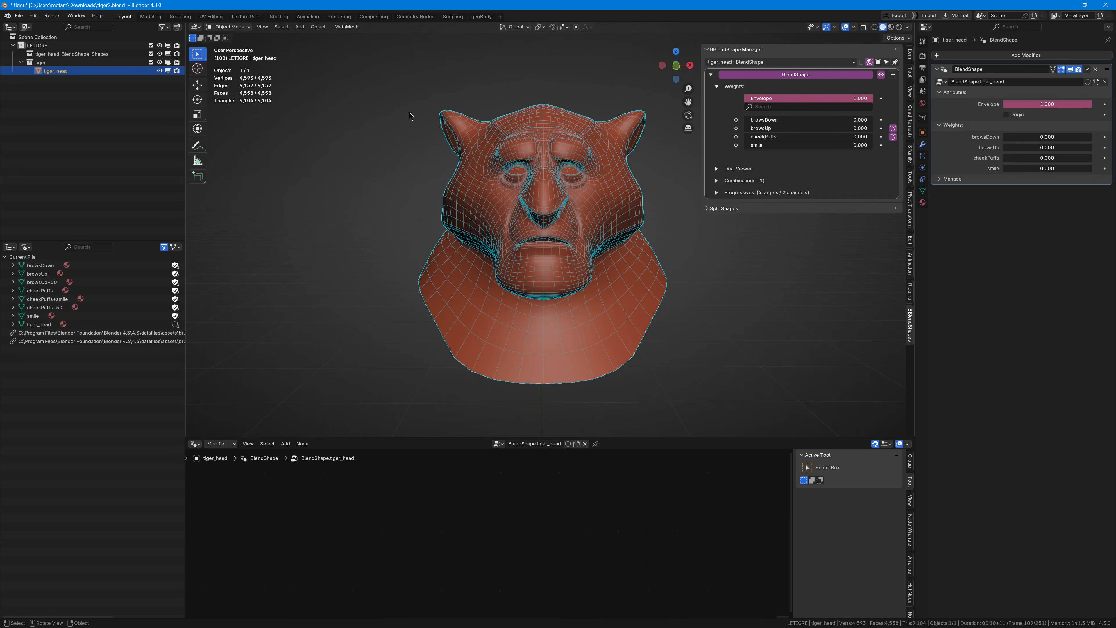
{"action": "left_click_drag", "start_coordinate": [749, 123], "coordinate": [872, 122]}
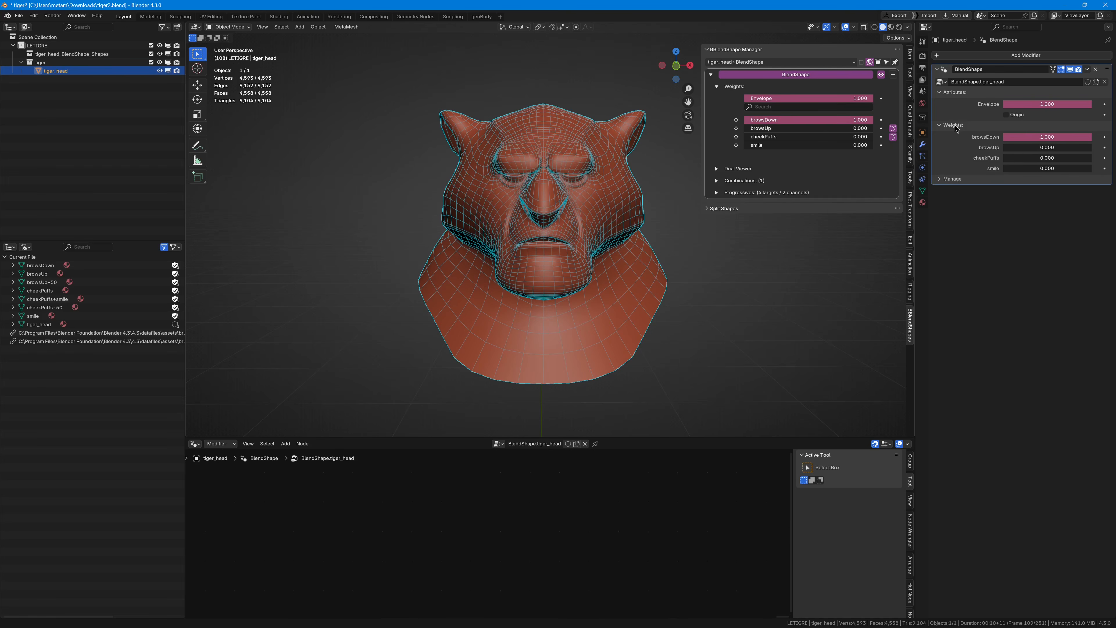
Step: Sculpt the browsDown target around the eyes with the Grab brush, enlarging its radius to 144 px, and leave sculpting
{"action": "left_click", "coordinate": [735, 121]}
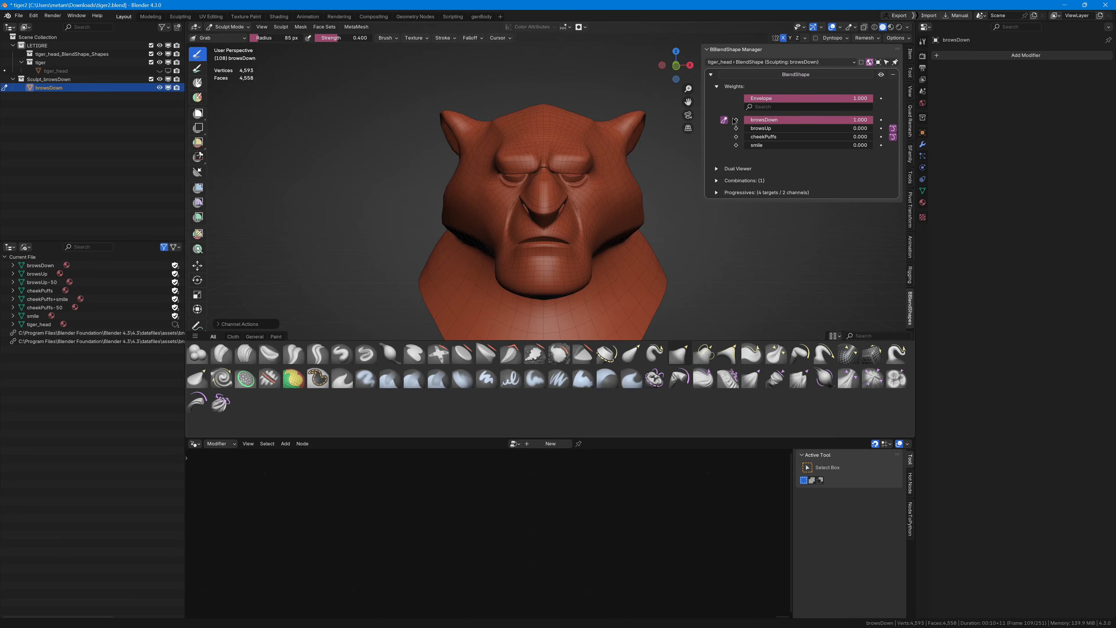
{"action": "middle_click_drag", "start_coordinate": [543, 196], "coordinate": [516, 181]}
{"action": "scroll", "coordinate": [534, 171], "scroll_direction": "up", "scroll_amount": 3}
{"action": "scroll", "coordinate": [533, 172], "scroll_direction": "up", "scroll_amount": 3}
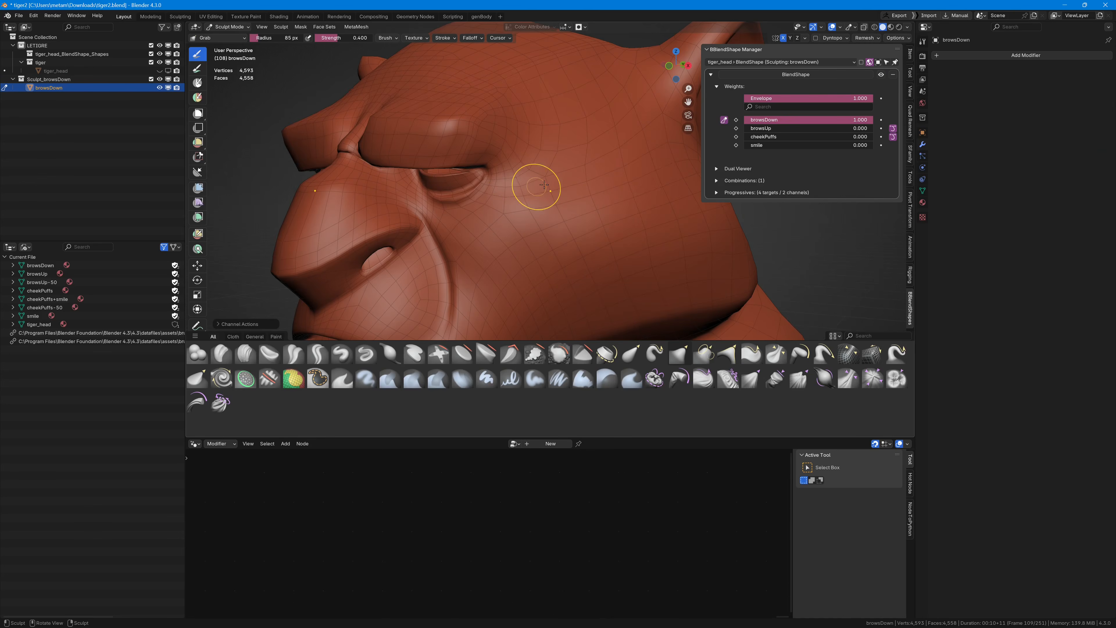
{"action": "left_click_drag", "start_coordinate": [486, 168], "coordinate": [493, 175]}
{"action": "key", "text": "f"}
{"action": "left_click", "coordinate": [552, 171]}
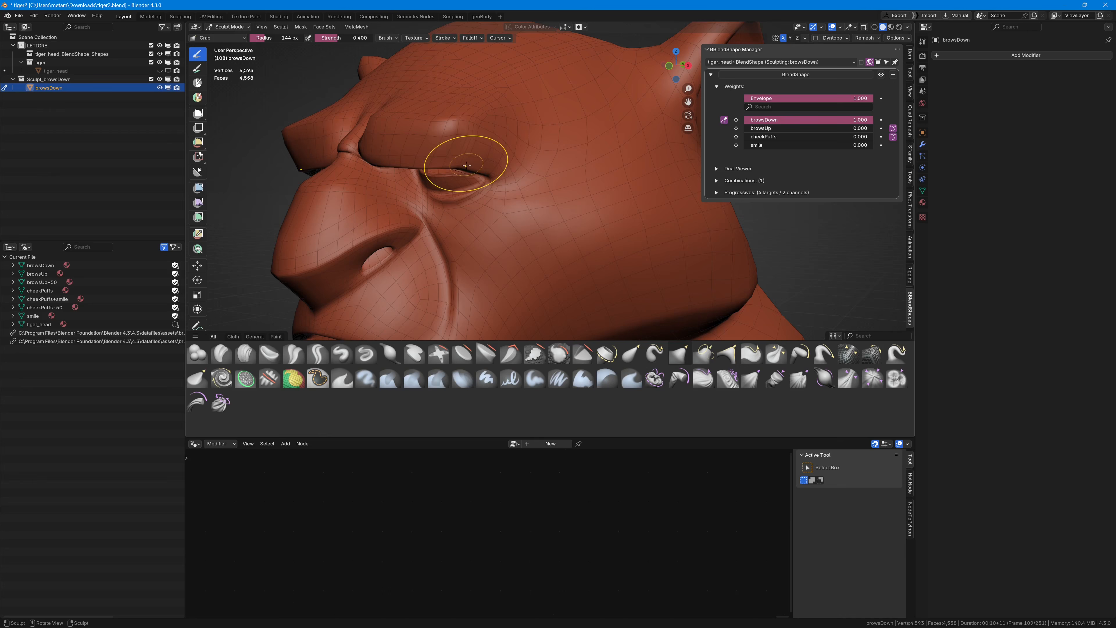
{"action": "mouse_move", "coordinate": [456, 169]}
{"action": "middle_mouse_down"}
{"action": "mouse_move", "coordinate": [464, 142]}
{"action": "mouse_move", "coordinate": [523, 206]}
{"action": "mouse_move", "coordinate": [490, 145]}
{"action": "mouse_move", "coordinate": [325, 181]}
{"action": "middle_mouse_up"}
{"action": "left_click_drag", "start_coordinate": [325, 183], "coordinate": [331, 183]}
{"action": "middle_click_drag", "start_coordinate": [348, 181], "coordinate": [436, 171]}
{"action": "scroll", "coordinate": [436, 171], "scroll_direction": "down", "scroll_amount": 2}
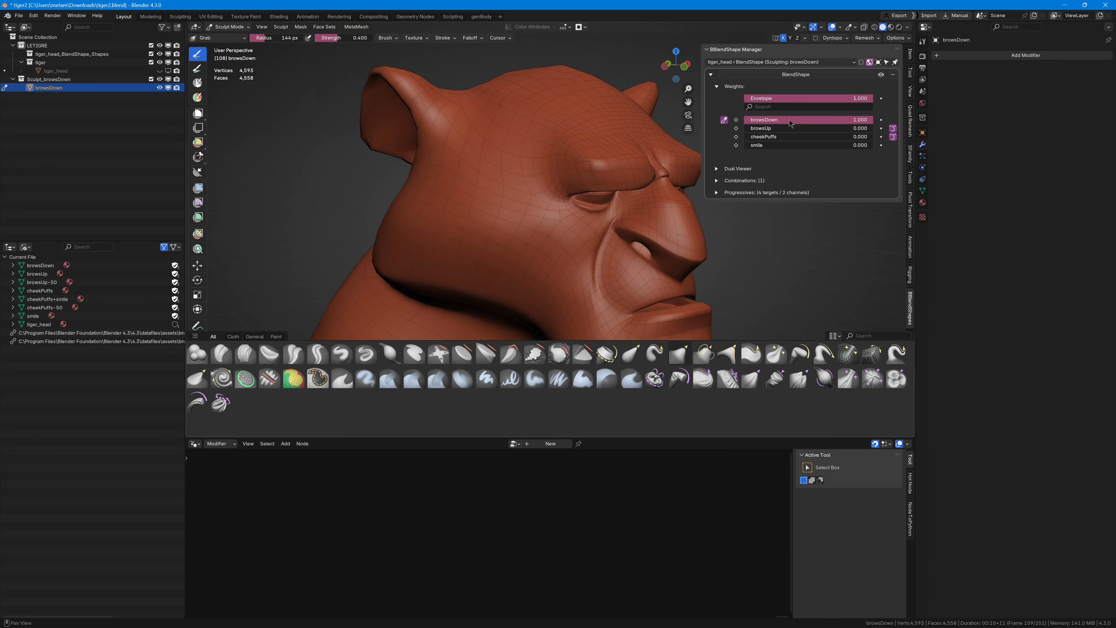
{"action": "left_click", "coordinate": [724, 120]}
Step: Set the browsDown and smile weights to 0.000 in the manager, checking the head from several angles
{"action": "mouse_move", "coordinate": [826, 121]}
{"action": "left_mouse_down"}
{"action": "mouse_move", "coordinate": [750, 125]}
{"action": "mouse_move", "coordinate": [861, 126]}
{"action": "mouse_move", "coordinate": [750, 126]}
{"action": "left_mouse_up"}
{"action": "middle_click_drag", "start_coordinate": [604, 132], "coordinate": [544, 128]}
{"action": "left_click_drag", "start_coordinate": [796, 145], "coordinate": [727, 138]}
{"action": "middle_click_drag", "start_coordinate": [559, 141], "coordinate": [627, 111]}
{"action": "middle_click_drag", "start_coordinate": [545, 124], "coordinate": [532, 121]}
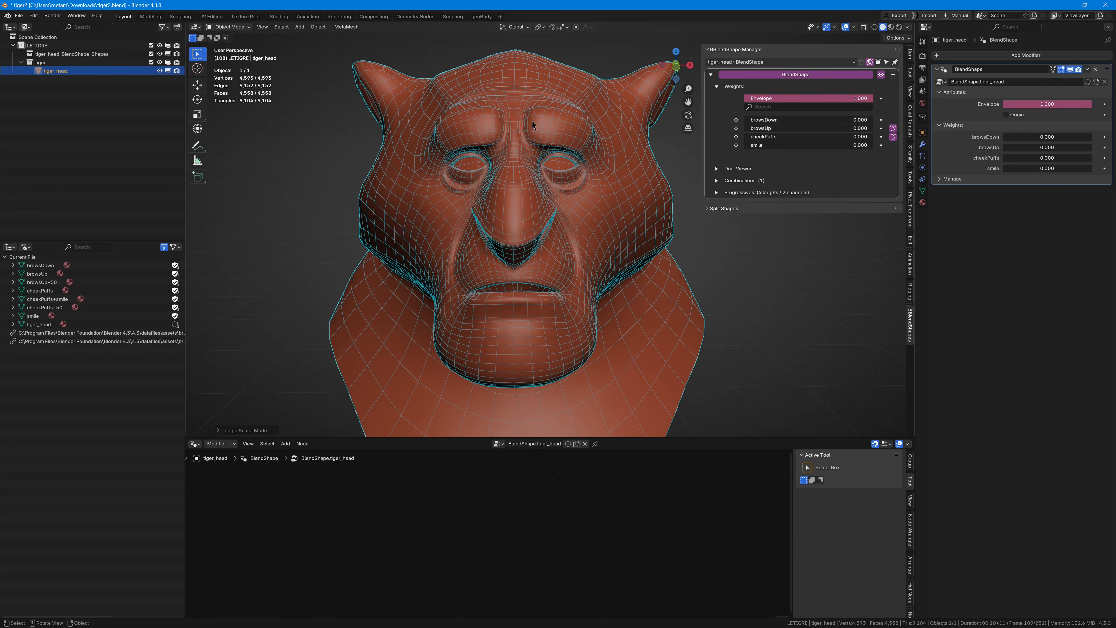
Step: Switch the progressive interpolation of the browsUp and cheekPuffs channels to Linear
{"action": "left_click", "coordinate": [893, 137]}
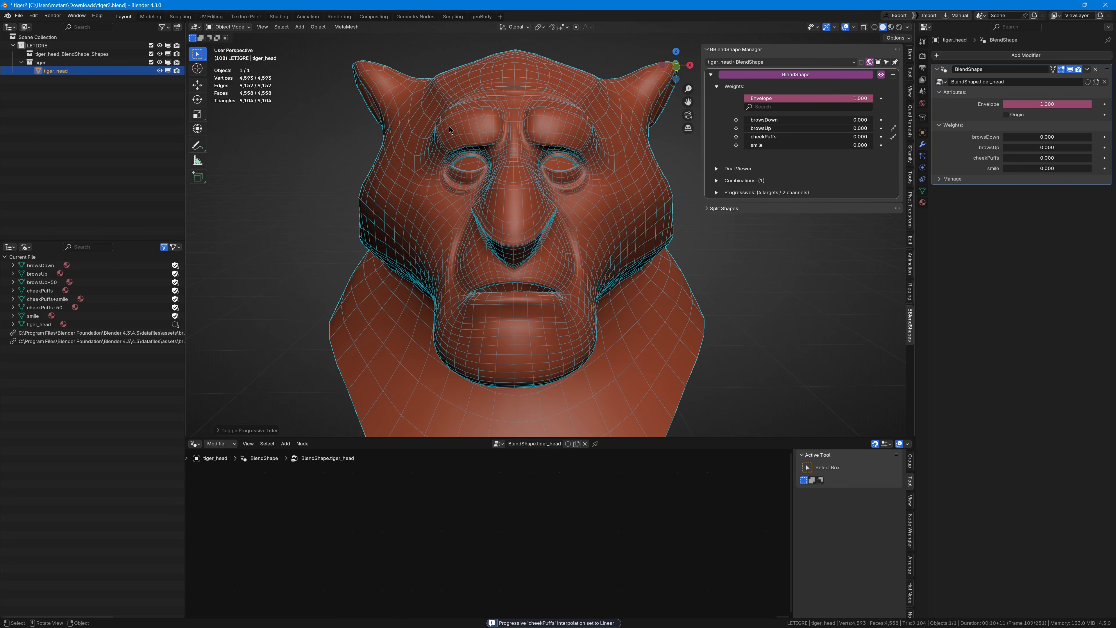
{"action": "middle_click_drag", "start_coordinate": [492, 131], "coordinate": [575, 136]}
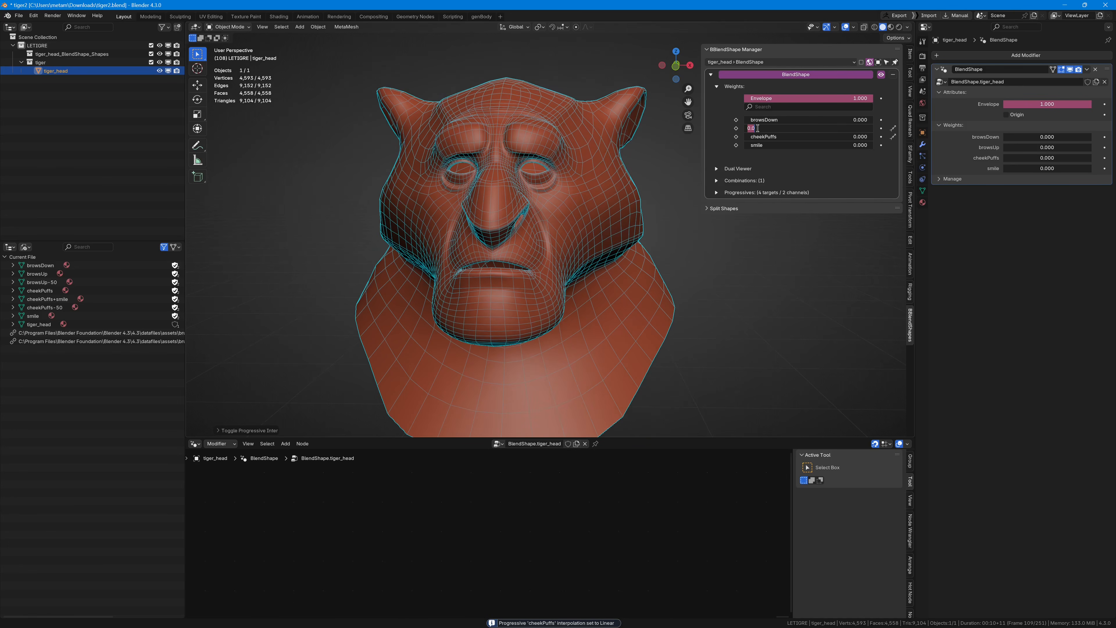
{"action": "left_click", "coordinate": [725, 126]}
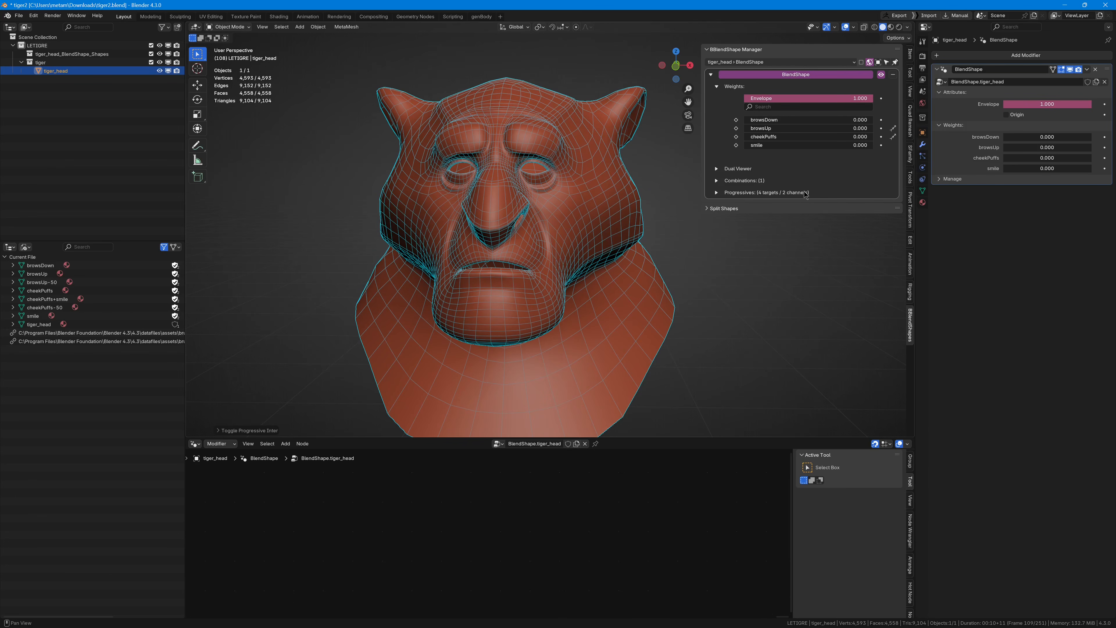
Step: Expand the Progressives list and its browsUp channel to examine the in-between target's weight
{"action": "left_click", "coordinate": [716, 193]}
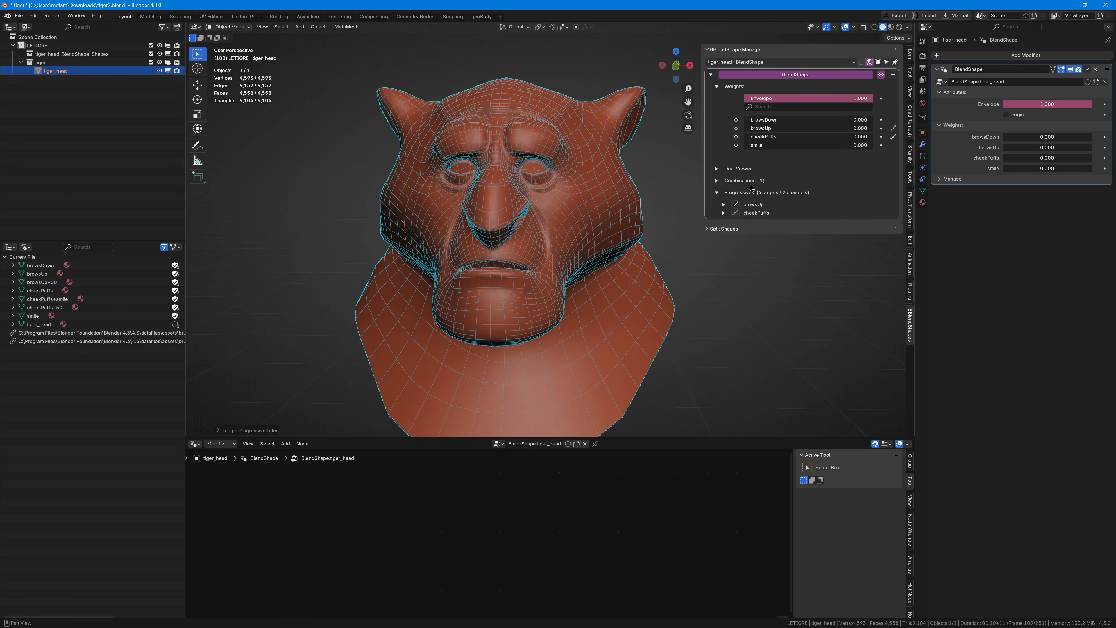
{"action": "left_click", "coordinate": [723, 205]}
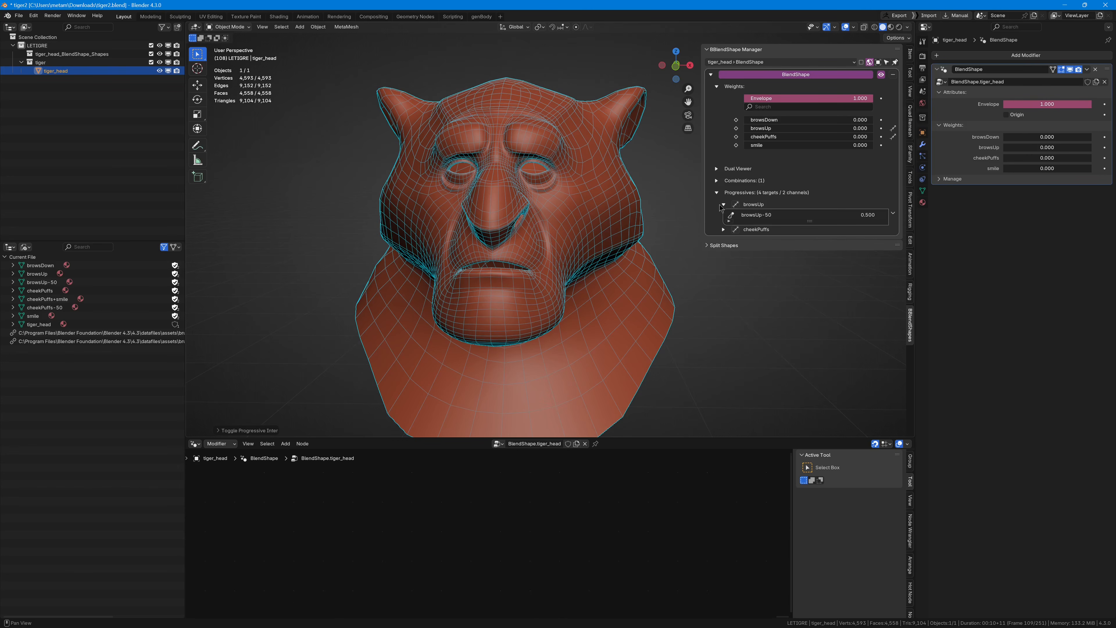
{"action": "middle_click_drag", "start_coordinate": [545, 185], "coordinate": [624, 170]}
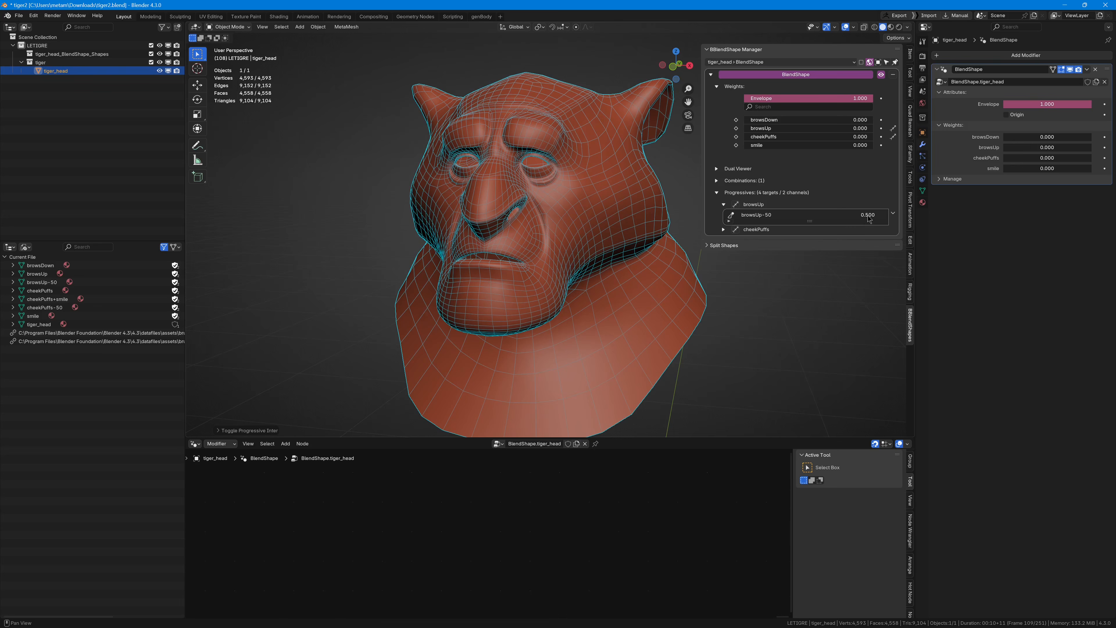
Step: Try the browsUp weight and return it to 0.000, then show the in-between target of the cheekPuffs channel instead
{"action": "middle_click_drag", "start_coordinate": [579, 180], "coordinate": [589, 172]}
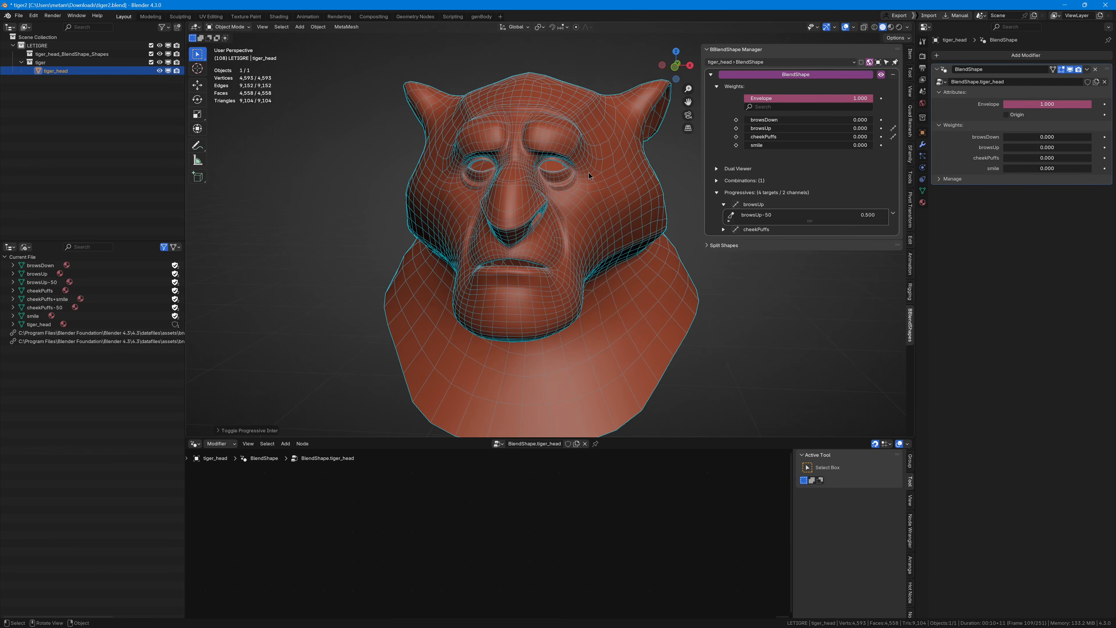
{"action": "mouse_move", "coordinate": [764, 130]}
{"action": "left_mouse_down"}
{"action": "mouse_move", "coordinate": [808, 131]}
{"action": "mouse_move", "coordinate": [748, 128]}
{"action": "mouse_move", "coordinate": [897, 133]}
{"action": "mouse_move", "coordinate": [743, 128]}
{"action": "left_mouse_up"}
{"action": "left_click", "coordinate": [723, 205]}
{"action": "left_click", "coordinate": [724, 213]}
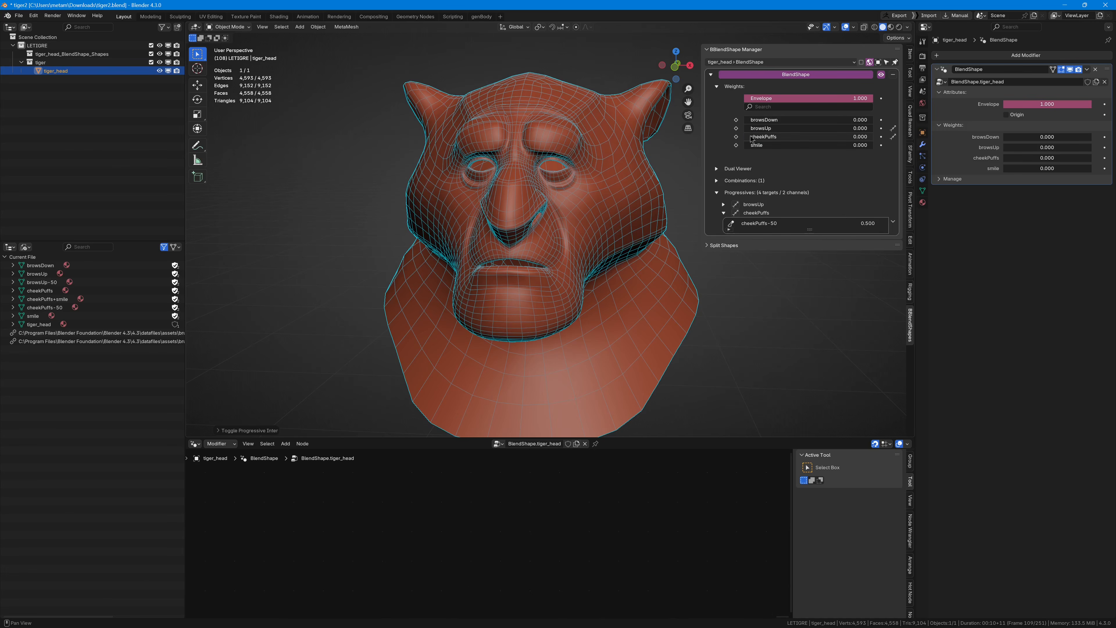
Step: Try the cheekPuffs weight, returning it to 0.000, and set its in-between target's weight to 0.250
{"action": "left_click_drag", "start_coordinate": [751, 139], "coordinate": [697, 138]}
{"action": "left_click_drag", "start_coordinate": [759, 141], "coordinate": [720, 136]}
{"action": "middle_click_drag", "start_coordinate": [475, 239], "coordinate": [540, 237]}
{"action": "middle_click_drag", "start_coordinate": [669, 240], "coordinate": [496, 196], "text": "shift"}
{"action": "scroll", "coordinate": [510, 214], "scroll_direction": "up", "scroll_amount": 4}
{"action": "scroll", "coordinate": [530, 218], "scroll_direction": "up", "scroll_amount": 2}
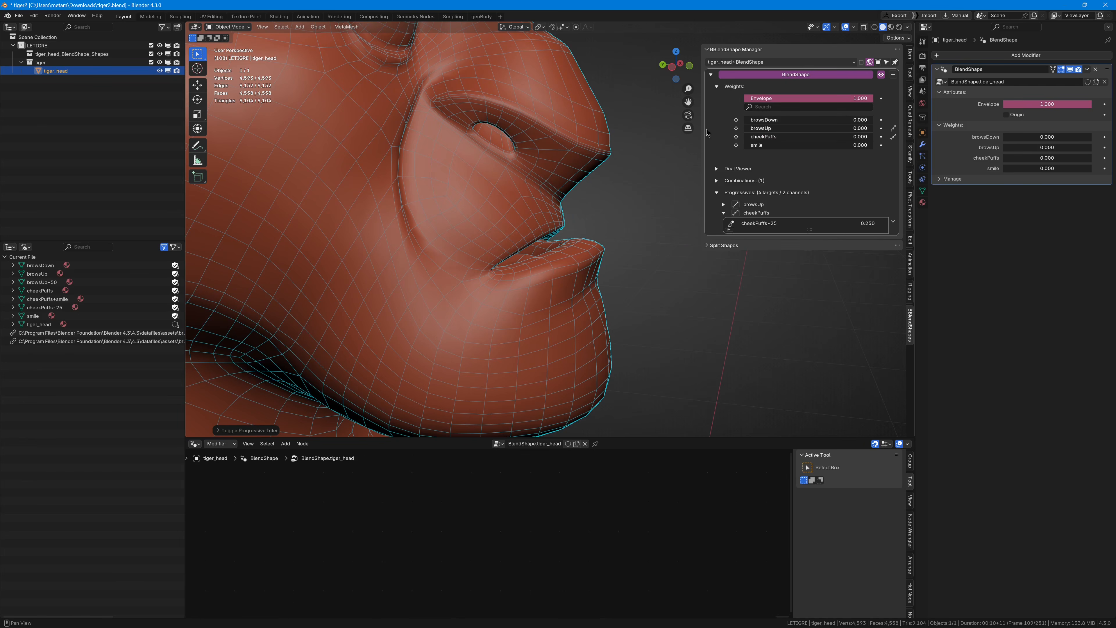
Step: Vary the cheekPuffs weight in a close side view to examine the cheek's deformation, returning it to 0.000
{"action": "mouse_move", "coordinate": [755, 138]}
{"action": "left_mouse_down"}
{"action": "mouse_move", "coordinate": [768, 137]}
{"action": "mouse_move", "coordinate": [744, 137]}
{"action": "left_mouse_up"}
{"action": "mouse_move", "coordinate": [369, 184]}
{"action": "middle_mouse_down"}
{"action": "mouse_move", "coordinate": [407, 181]}
{"action": "mouse_move", "coordinate": [384, 178]}
{"action": "middle_mouse_up"}
{"action": "scroll", "coordinate": [384, 178], "scroll_direction": "up", "scroll_amount": 4}
{"action": "middle_click_drag", "start_coordinate": [572, 207], "coordinate": [462, 221], "text": "shift"}
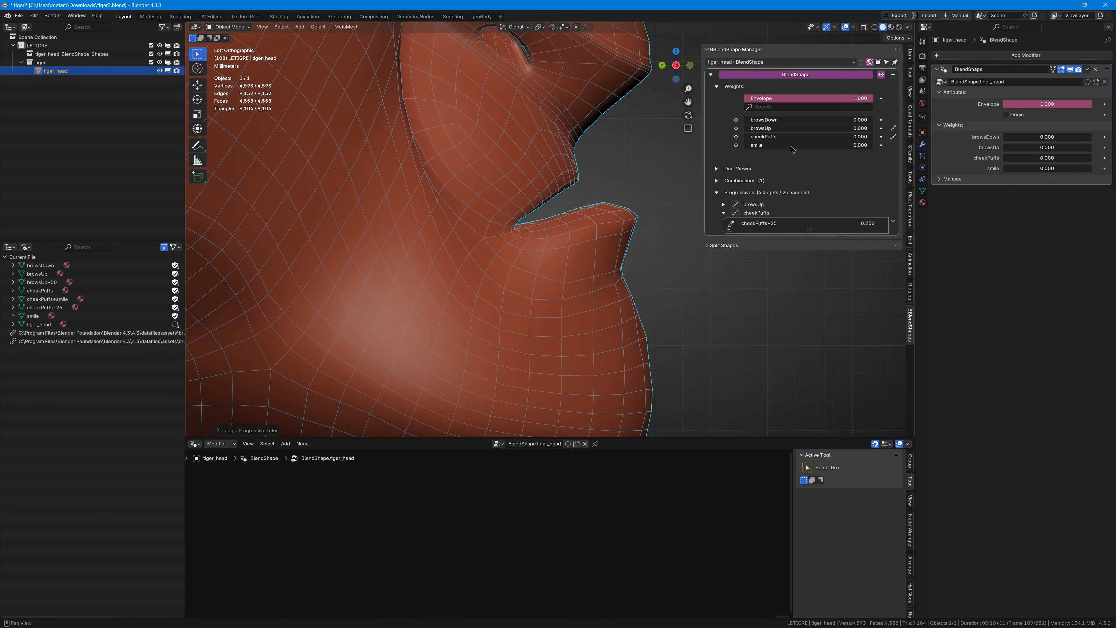
{"action": "mouse_move", "coordinate": [757, 139]}
{"action": "left_mouse_down"}
{"action": "mouse_move", "coordinate": [794, 137]}
{"action": "mouse_move", "coordinate": [745, 137]}
{"action": "mouse_move", "coordinate": [835, 140]}
{"action": "mouse_move", "coordinate": [760, 139]}
{"action": "left_mouse_up"}
Step: Toggle the cheekPuffs interpolation between Linear and Catmull-Rom, ending on Catmull-Rom, and try the cheekPuffs weight
{"action": "left_click", "coordinate": [893, 137]}
{"action": "left_click", "coordinate": [893, 137]}
{"action": "left_click", "coordinate": [735, 204]}
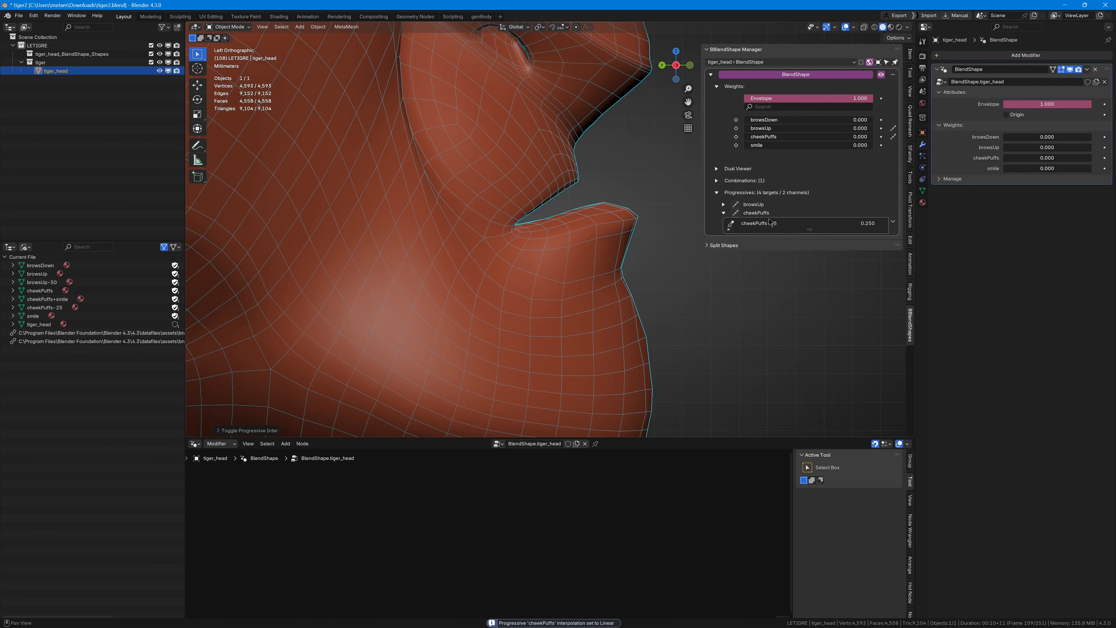
{"action": "left_click", "coordinate": [735, 204]}
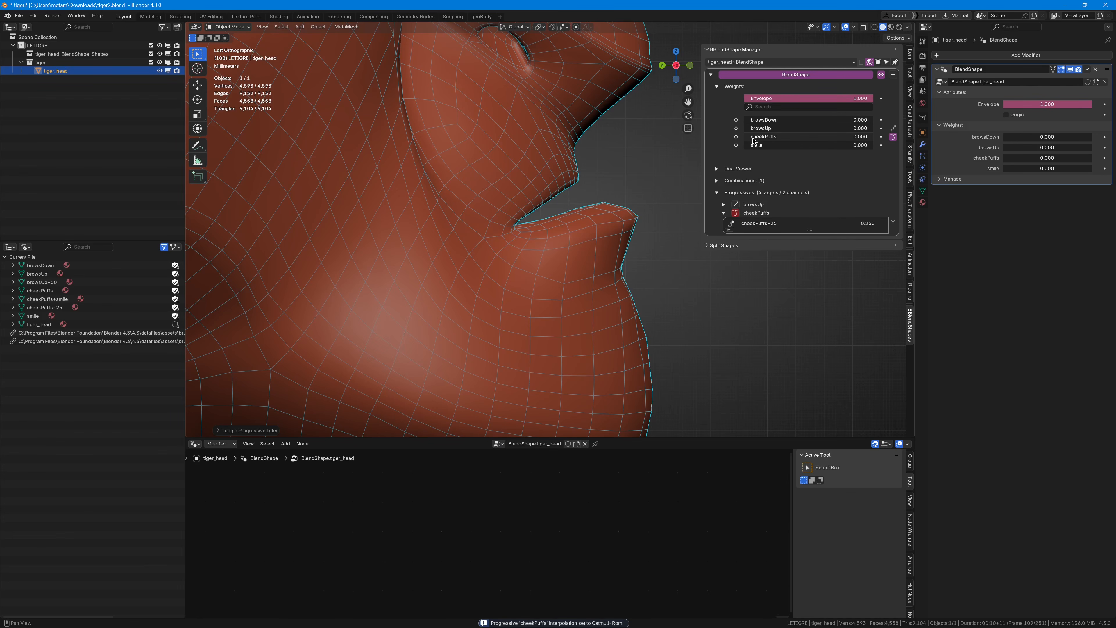
{"action": "mouse_move", "coordinate": [754, 141]}
{"action": "left_mouse_down"}
{"action": "mouse_move", "coordinate": [799, 136]}
{"action": "mouse_move", "coordinate": [744, 130]}
{"action": "left_mouse_up"}
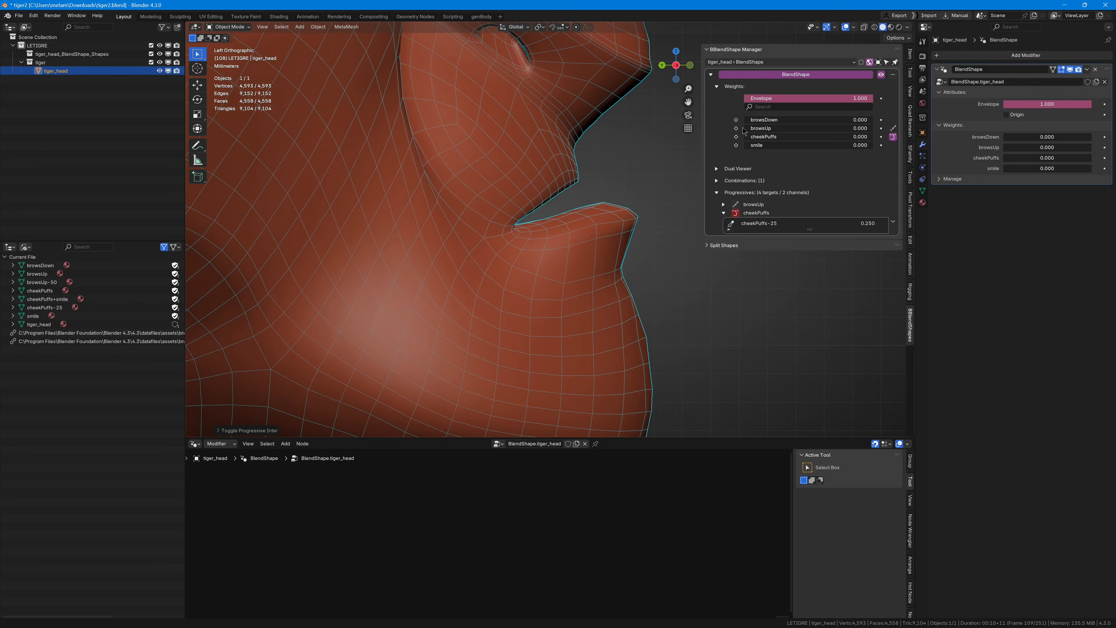
Step: Check the cheekPuffs motion from several angles and set its progressive interpolation back to Linear
{"action": "middle_click_drag", "start_coordinate": [532, 103], "coordinate": [682, 125]}
{"action": "mouse_move", "coordinate": [765, 140]}
{"action": "left_mouse_down"}
{"action": "mouse_move", "coordinate": [837, 148]}
{"action": "mouse_move", "coordinate": [750, 138]}
{"action": "left_mouse_up"}
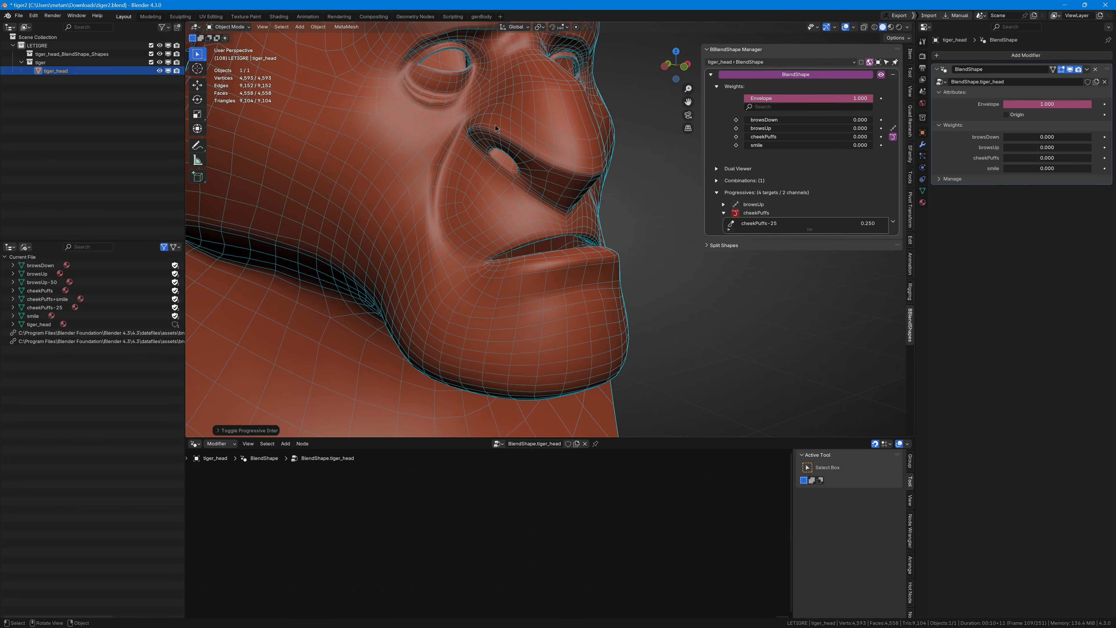
{"action": "middle_click_drag", "start_coordinate": [495, 128], "coordinate": [536, 137]}
{"action": "scroll", "coordinate": [624, 176], "scroll_direction": "down", "scroll_amount": 4}
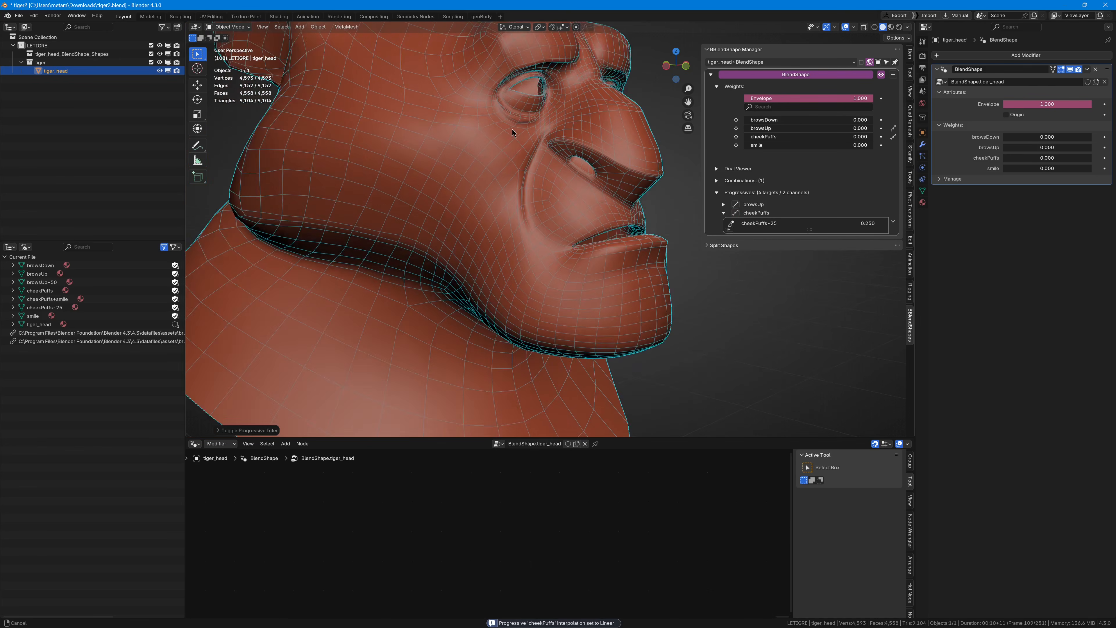
{"action": "middle_click_drag", "start_coordinate": [650, 167], "coordinate": [553, 157]}
Step: Collapse the cheekPuffs channel and the Progressives list, and expand the Combinations list
{"action": "left_click", "coordinate": [724, 213]}
{"action": "left_click", "coordinate": [717, 193]}
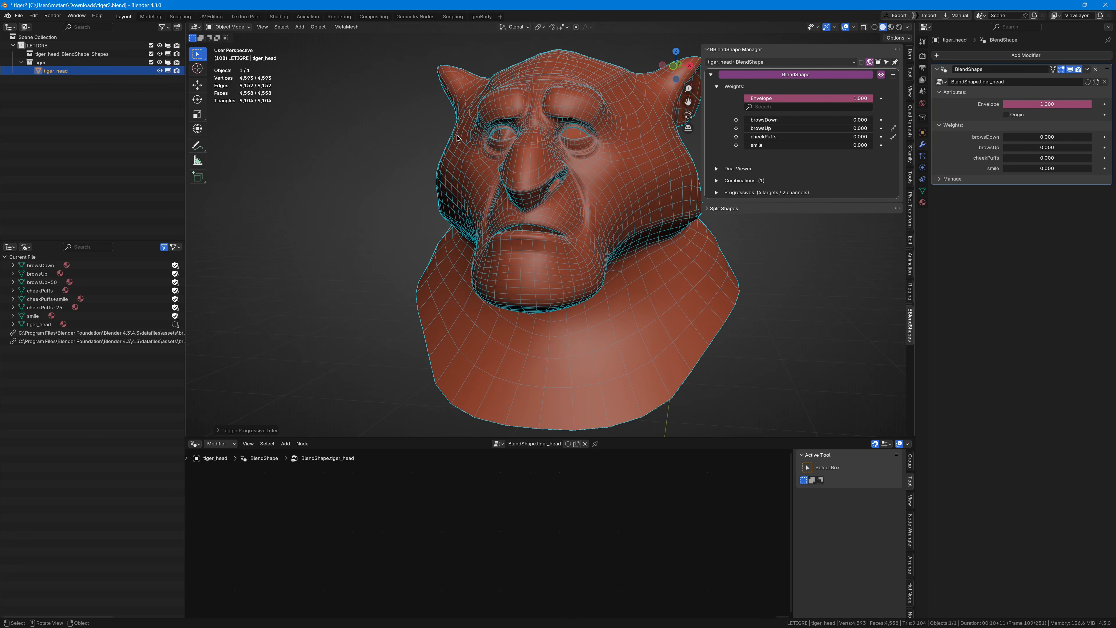
{"action": "middle_click_drag", "start_coordinate": [457, 138], "coordinate": [544, 132]}
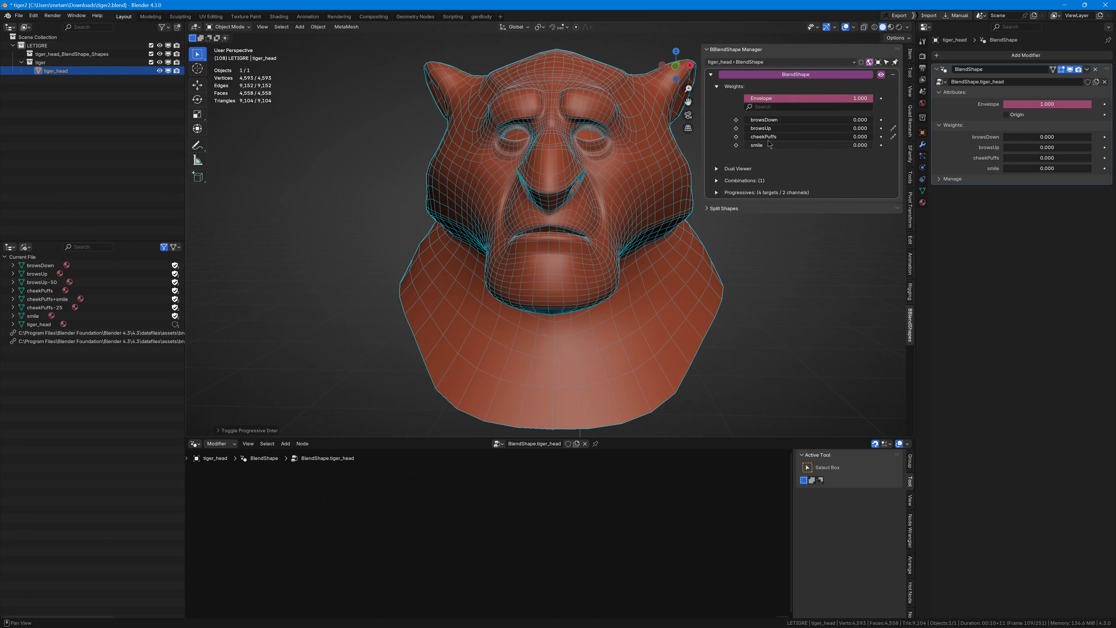
{"action": "left_click", "coordinate": [716, 180]}
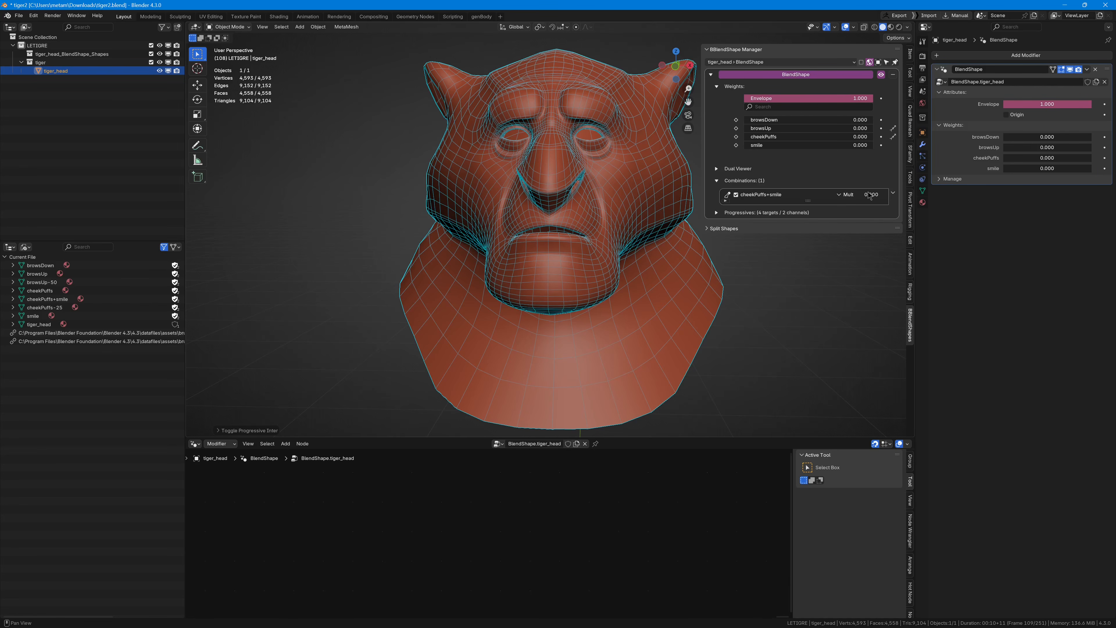
Step: Set the cheekPuffs and smile weights to 1.000 and compare the head with the cheekPuffs+smile combination off and on, leaving it enabled
{"action": "left_click_drag", "start_coordinate": [751, 140], "coordinate": [835, 147]}
{"action": "middle_click_drag", "start_coordinate": [545, 207], "coordinate": [696, 192]}
{"action": "left_click", "coordinate": [737, 195]}
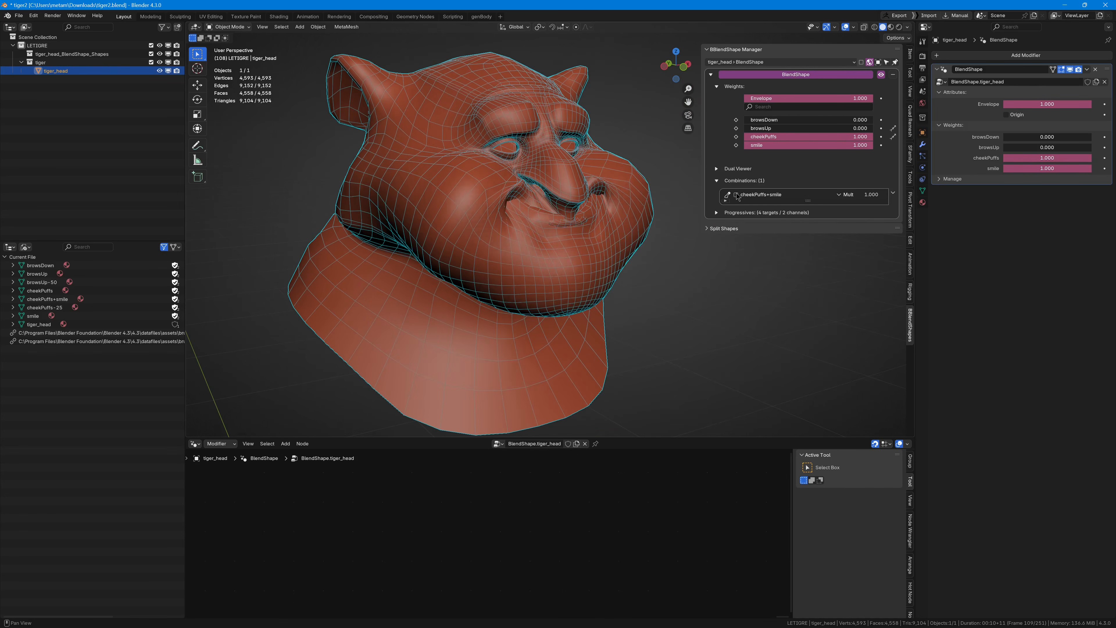
{"action": "left_click", "coordinate": [737, 194]}
{"action": "left_click", "coordinate": [737, 195]}
{"action": "left_click", "coordinate": [737, 194]}
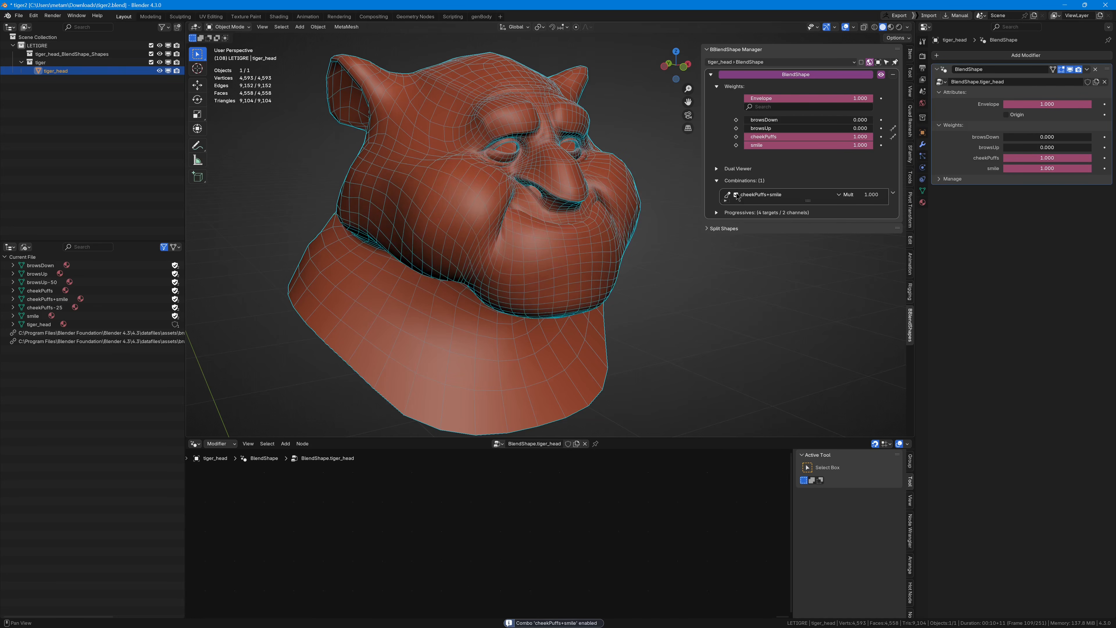
{"action": "left_click", "coordinate": [737, 195]}
{"action": "left_click", "coordinate": [737, 194]}
{"action": "left_click", "coordinate": [737, 195]}
{"action": "left_click", "coordinate": [737, 194]}
{"action": "middle_click_drag", "start_coordinate": [699, 172], "coordinate": [663, 164]}
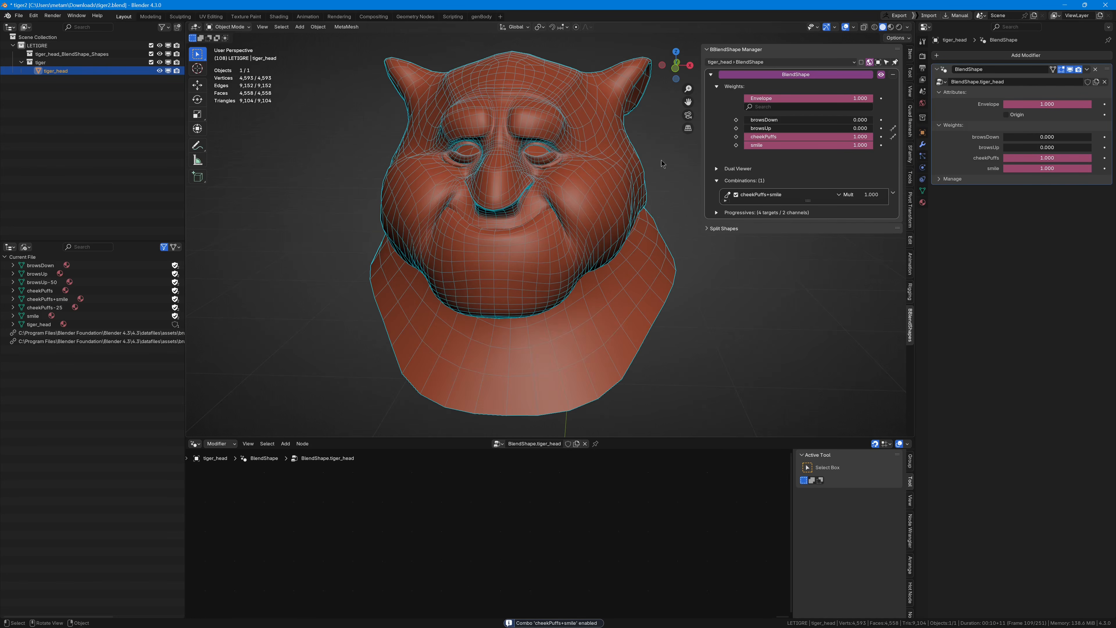
Step: Lower the cheekPuffs and smile weights to 0.603 and set the cheekPuffs+smile combination's math mode to Minimum
{"action": "left_click_drag", "start_coordinate": [800, 148], "coordinate": [759, 147]}
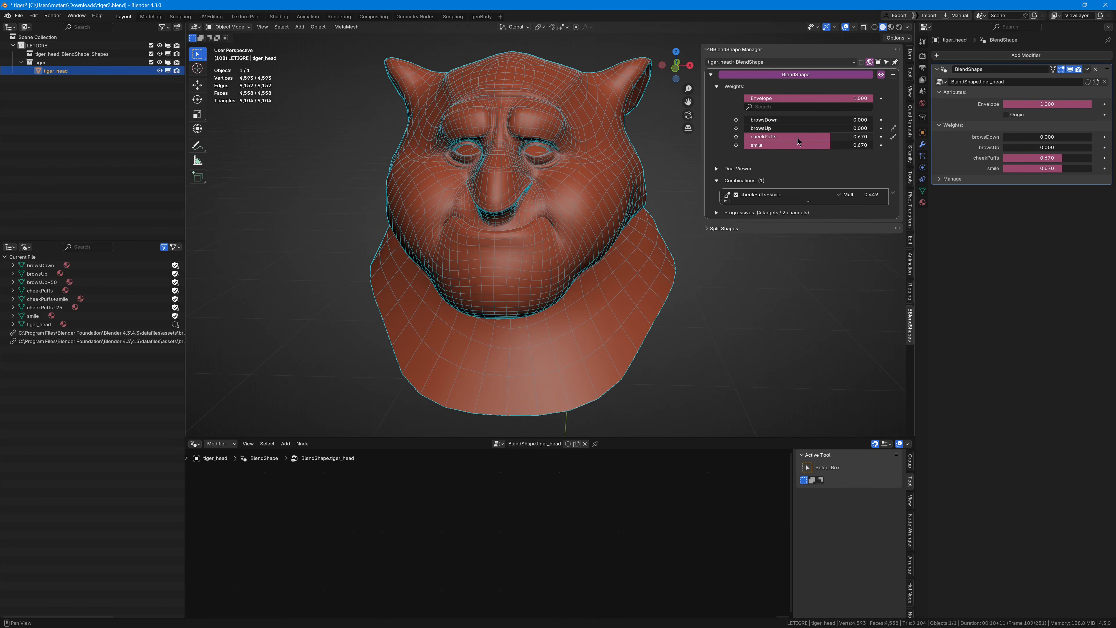
{"action": "mouse_move", "coordinate": [802, 147]}
{"action": "left_mouse_down"}
{"action": "mouse_move", "coordinate": [817, 146]}
{"action": "mouse_move", "coordinate": [772, 146]}
{"action": "mouse_move", "coordinate": [822, 146]}
{"action": "left_mouse_up"}
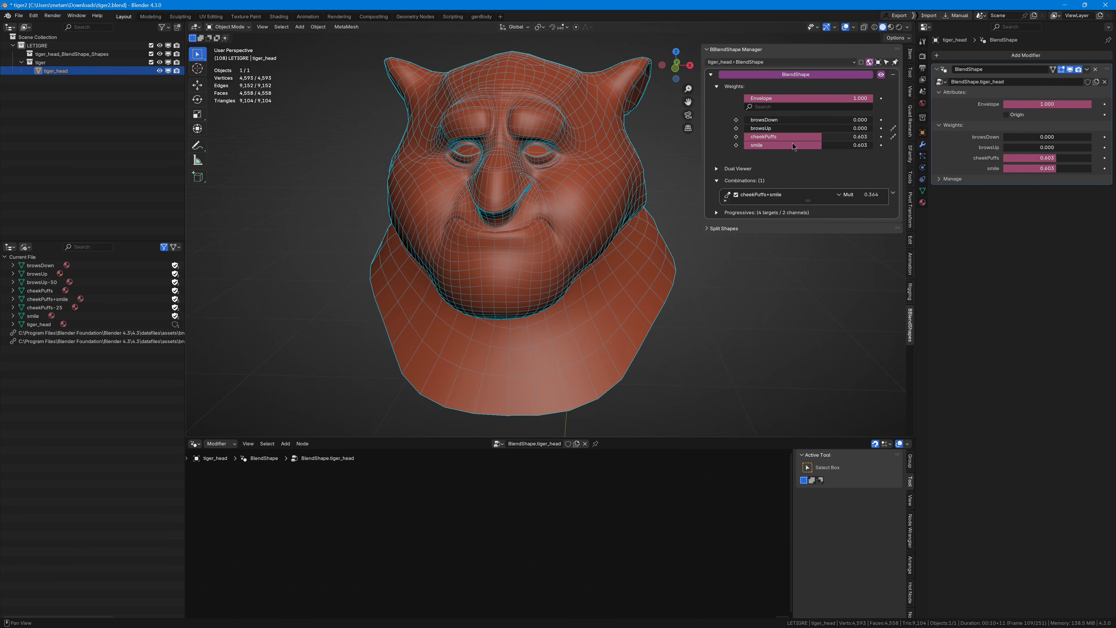
{"action": "left_click", "coordinate": [839, 196]}
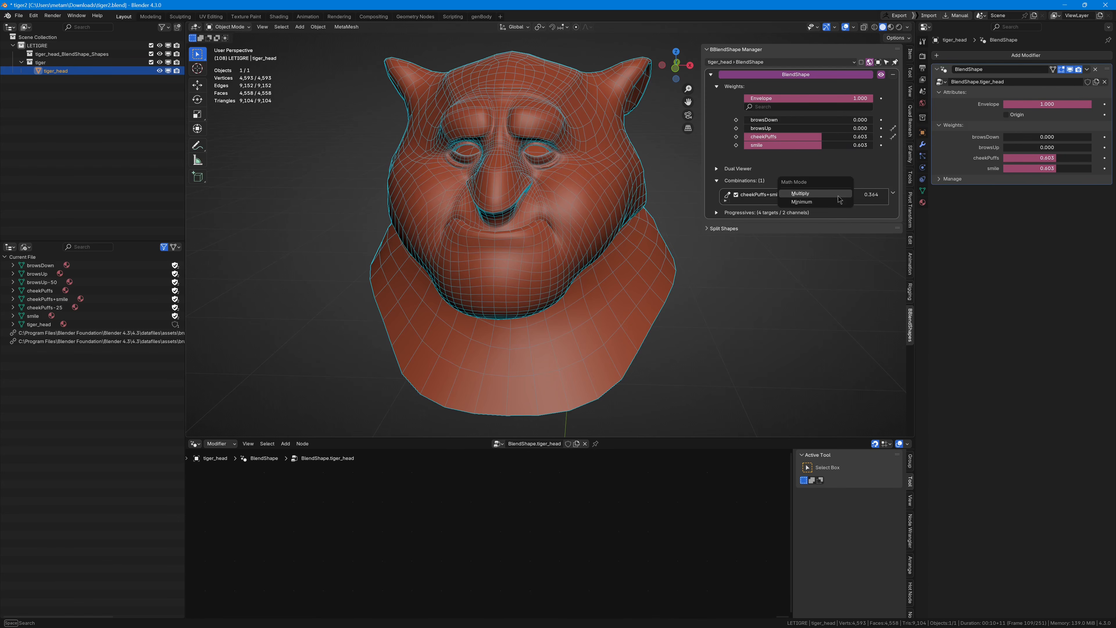
{"action": "left_click", "coordinate": [791, 194]}
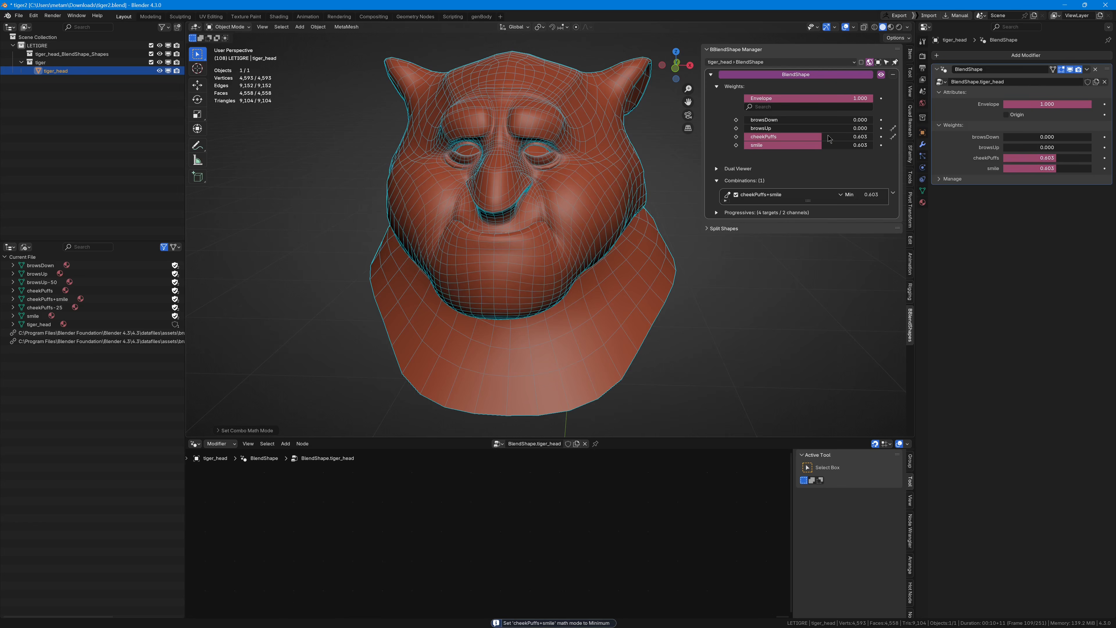
Step: Return the cheekPuffs and smile weights to 0.000 and the cheekPuffs+smile math mode to Multiply, and deselect the head
{"action": "left_click_drag", "start_coordinate": [828, 139], "coordinate": [775, 139]}
{"action": "left_click_drag", "start_coordinate": [785, 147], "coordinate": [678, 145]}
{"action": "left_click", "coordinate": [844, 195]}
{"action": "left_click", "coordinate": [817, 184]}
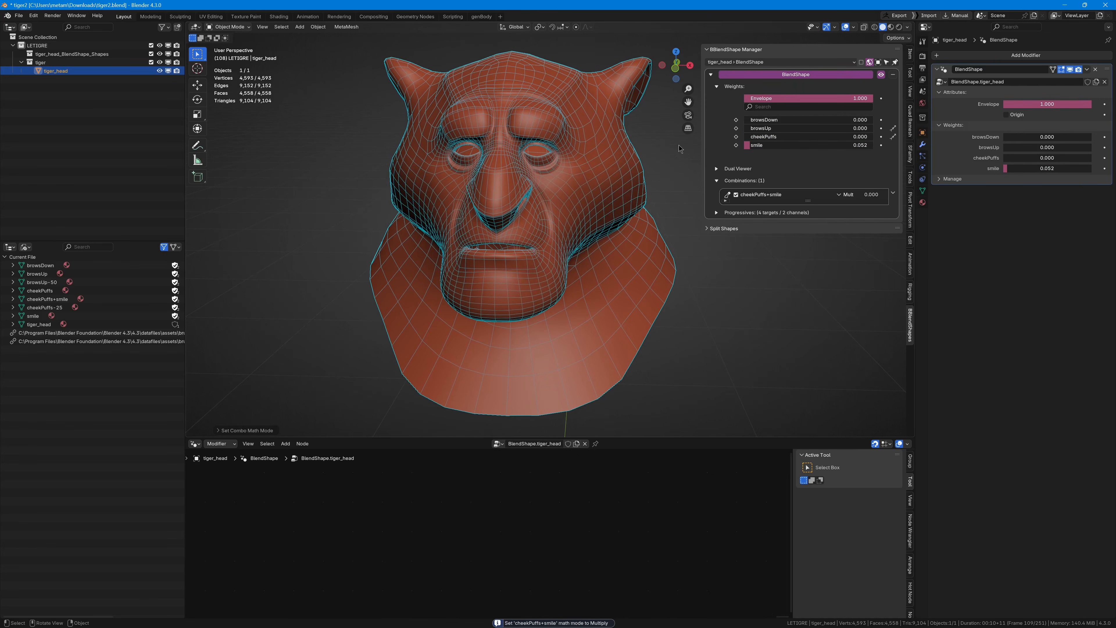
{"action": "middle_click_drag", "start_coordinate": [698, 144], "coordinate": [637, 167]}
{"action": "left_click", "coordinate": [647, 140]}
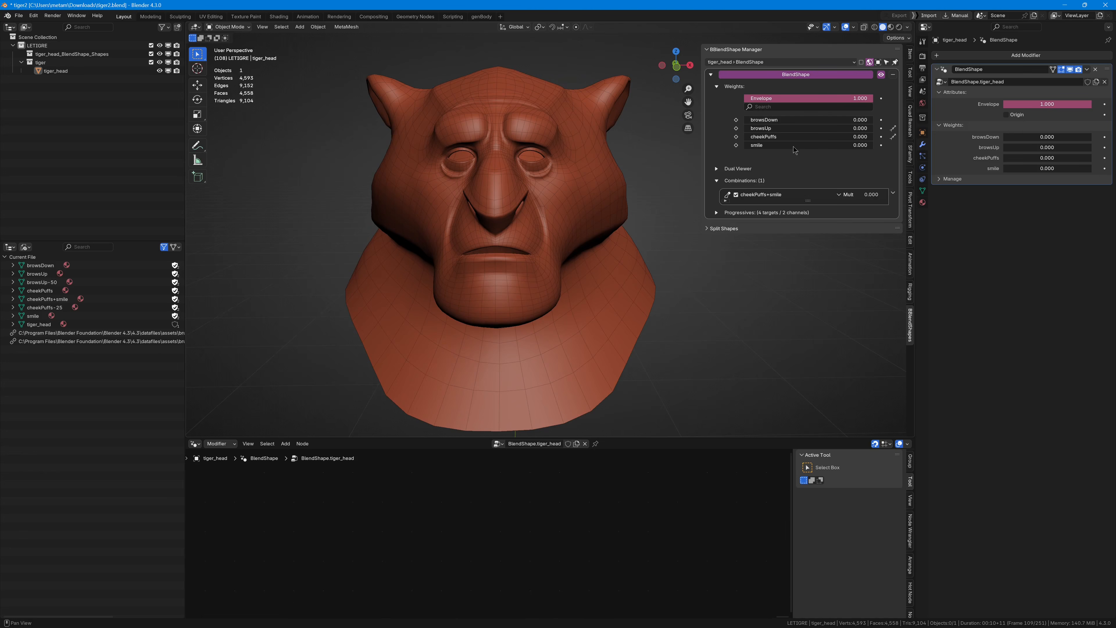
Step: Set the smile and browsDown weights to 1.000
{"action": "middle_click_drag", "start_coordinate": [571, 148], "coordinate": [702, 137]}
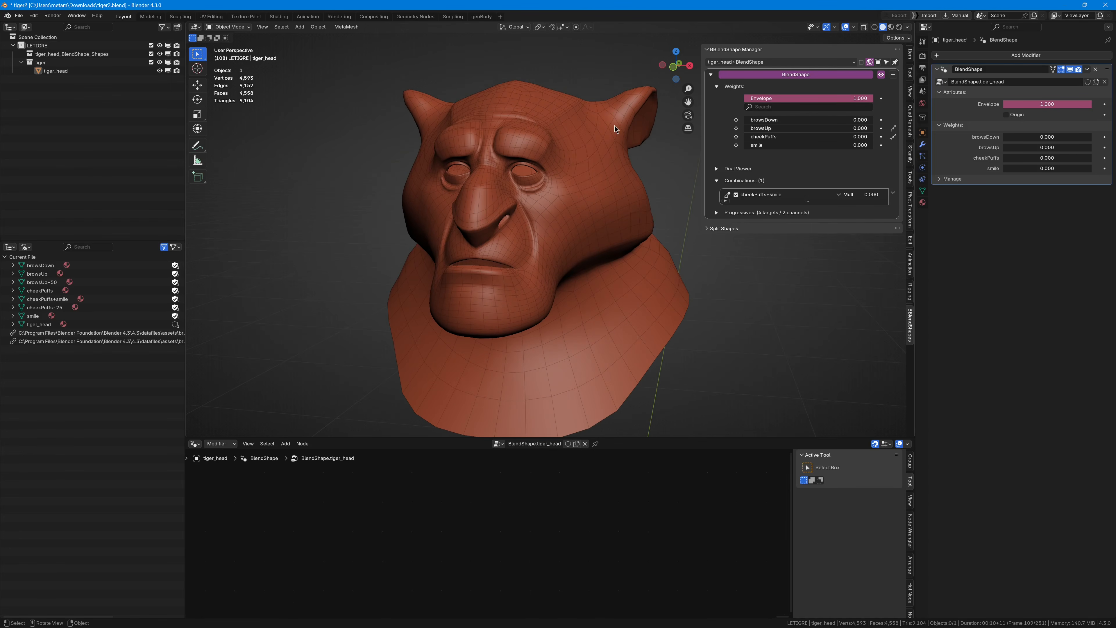
{"action": "left_click_drag", "start_coordinate": [757, 146], "coordinate": [873, 146]}
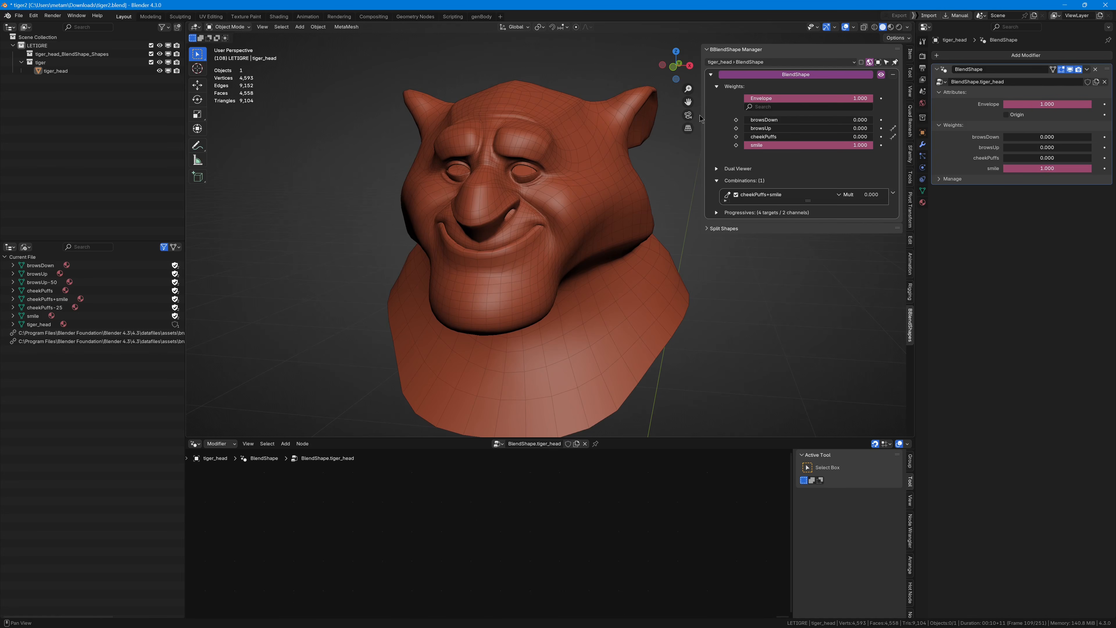
{"action": "left_click_drag", "start_coordinate": [787, 123], "coordinate": [873, 124]}
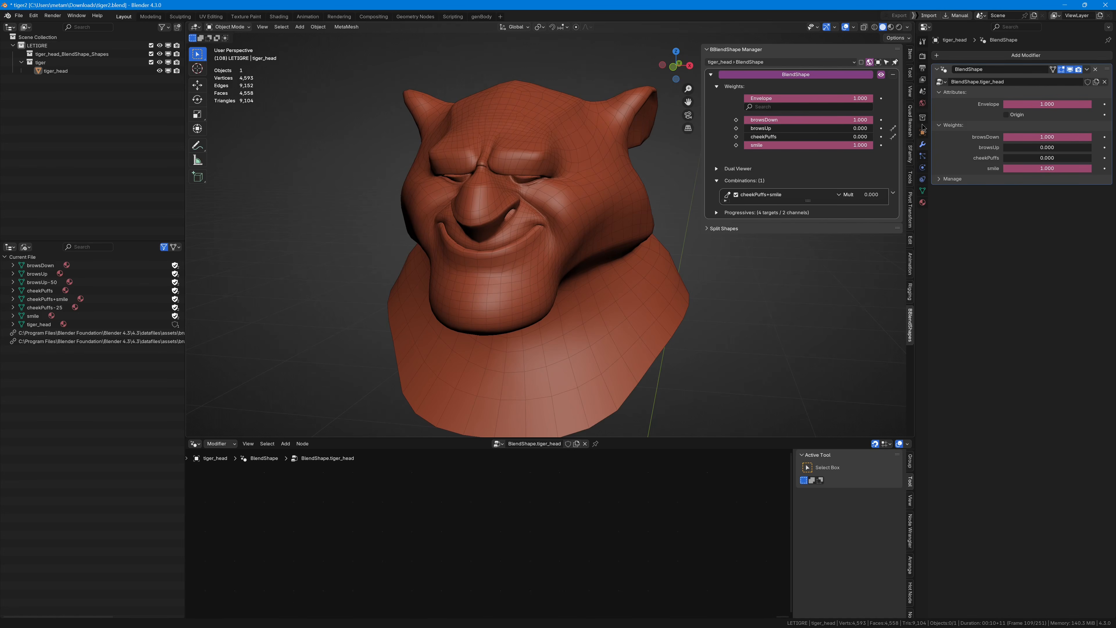
Step: Select the tiger head, create a combination target from the current browsDown and smile mix, and enlarge the Combinations list
{"action": "middle_click_drag", "start_coordinate": [506, 185], "coordinate": [539, 140]}
{"action": "left_click", "coordinate": [538, 140]}
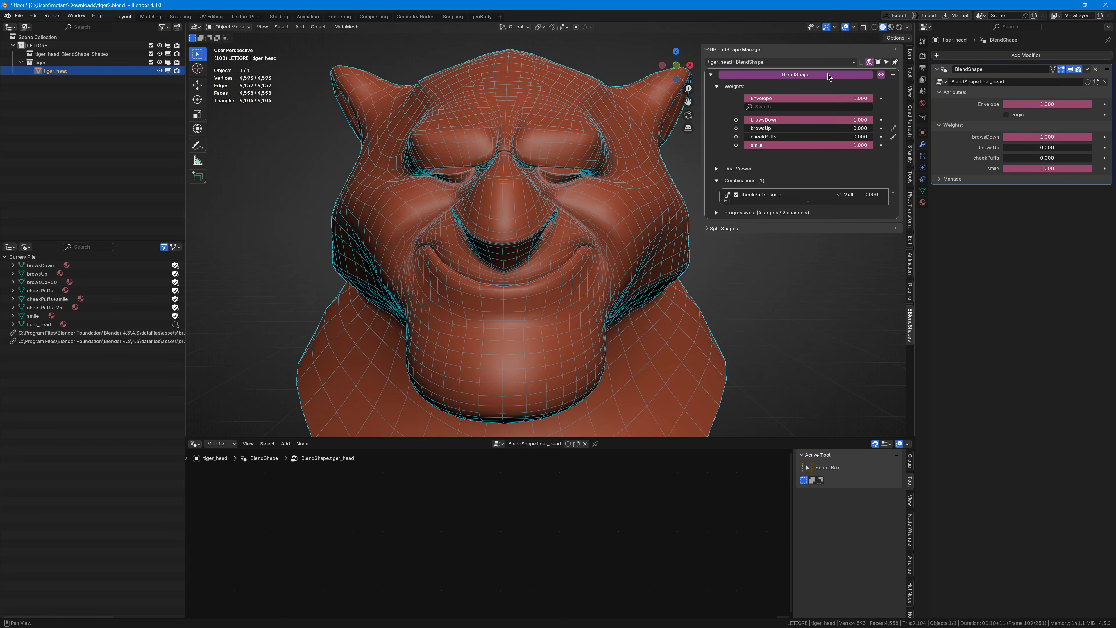
{"action": "left_click", "coordinate": [803, 73]}
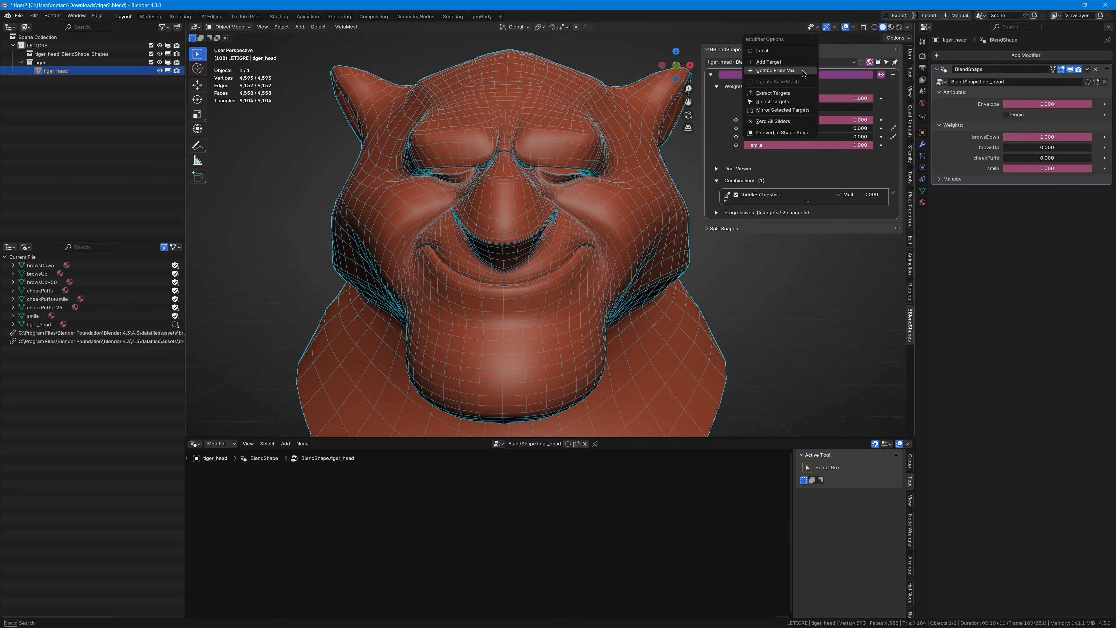
{"action": "left_click", "coordinate": [776, 71]}
{"action": "mouse_move", "coordinate": [596, 125]}
{"action": "middle_mouse_down"}
{"action": "mouse_move", "coordinate": [568, 129]}
{"action": "mouse_move", "coordinate": [588, 131]}
{"action": "middle_mouse_up"}
{"action": "left_click_drag", "start_coordinate": [809, 220], "coordinate": [845, 280]}
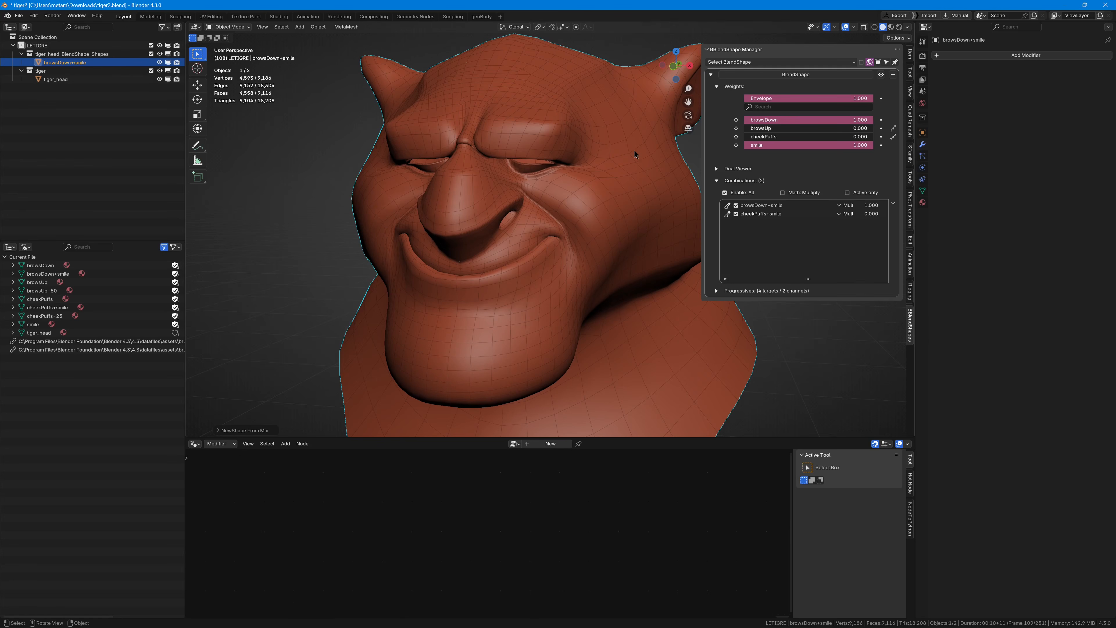
{"action": "middle_click_drag", "start_coordinate": [808, 232], "coordinate": [573, 200]}
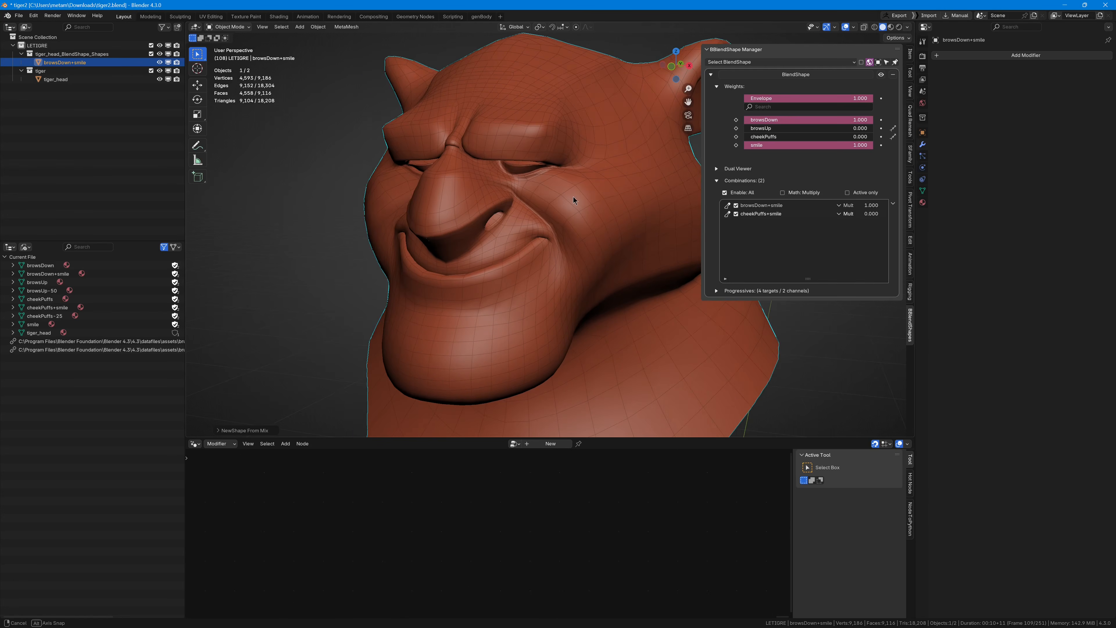
Step: Start sculpting the browsDown+smile combination, pull the outer eye corner with the Grab brush at 107 px radius, and enlarge the radius to 173 px
{"action": "left_click", "coordinate": [728, 206]}
{"action": "middle_click_drag", "start_coordinate": [515, 168], "coordinate": [536, 167]}
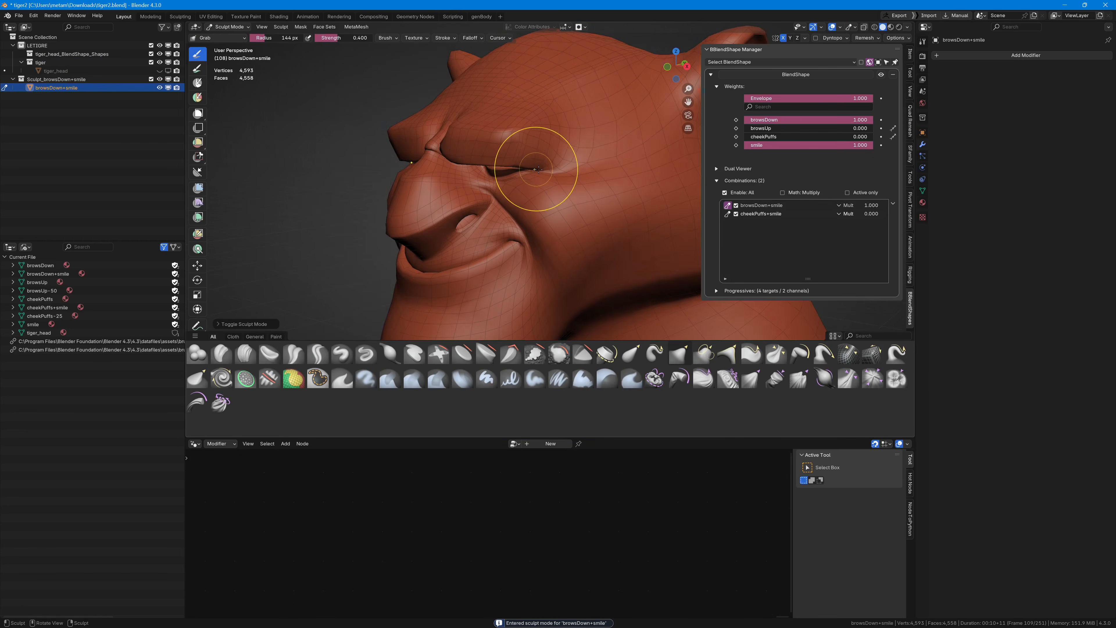
{"action": "scroll", "coordinate": [559, 171], "scroll_direction": "up", "scroll_amount": 2}
{"action": "key", "text": "f"}
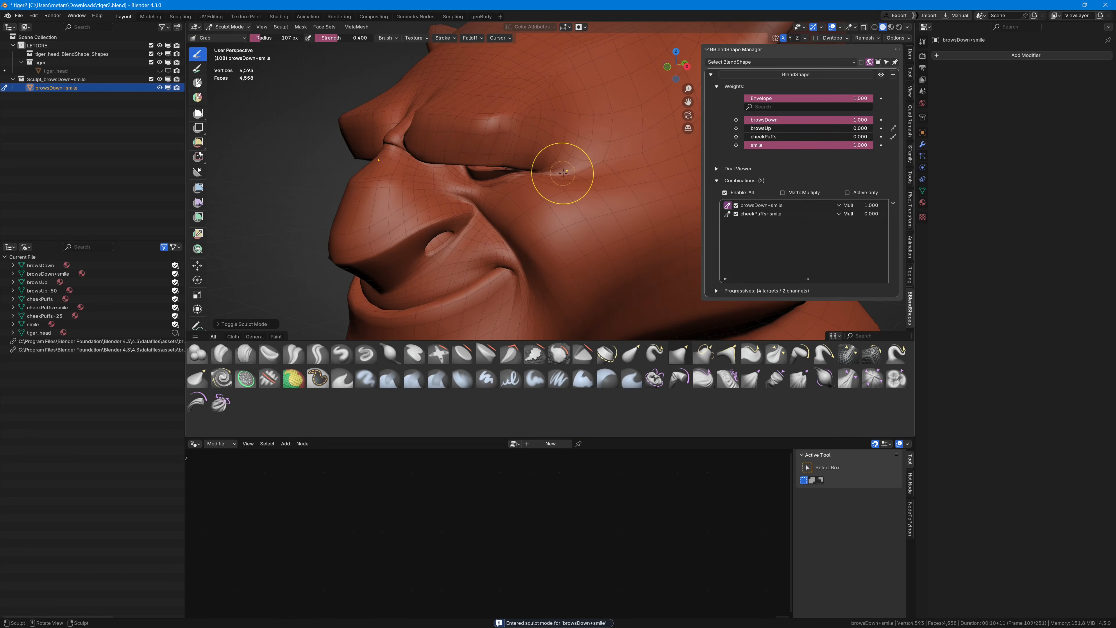
{"action": "left_click", "coordinate": [561, 178]}
{"action": "left_click_drag", "start_coordinate": [561, 178], "coordinate": [584, 167]}
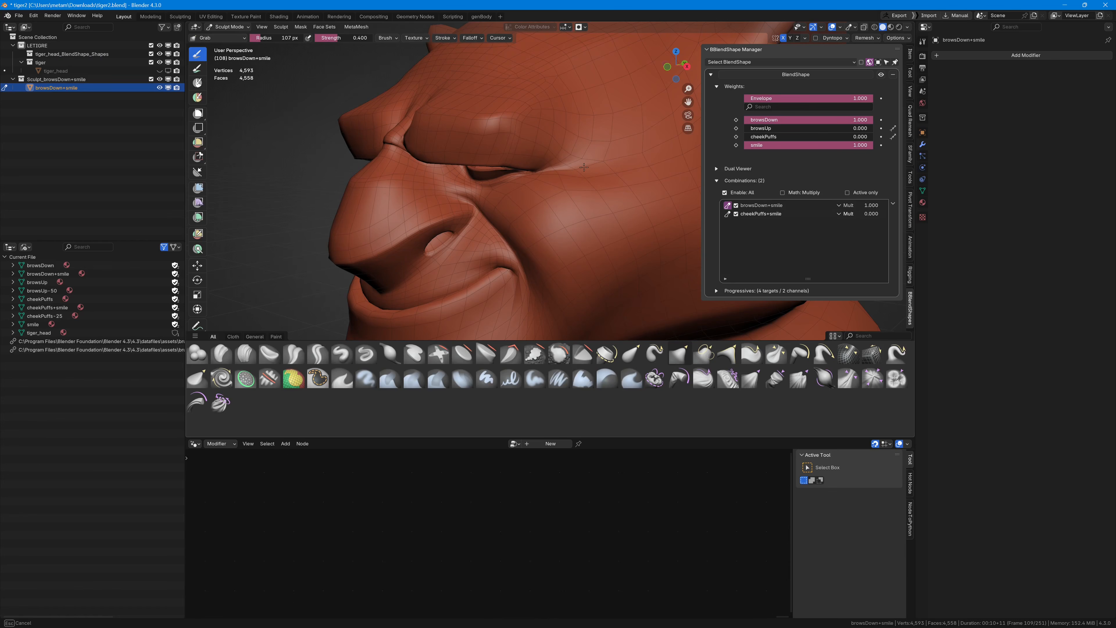
{"action": "key", "text": "f"}
{"action": "left_click", "coordinate": [586, 178]}
{"action": "mouse_move", "coordinate": [588, 179]}
{"action": "middle_mouse_down"}
{"action": "mouse_move", "coordinate": [548, 175]}
{"action": "mouse_move", "coordinate": [650, 165]}
{"action": "mouse_move", "coordinate": [584, 160]}
{"action": "middle_mouse_up"}
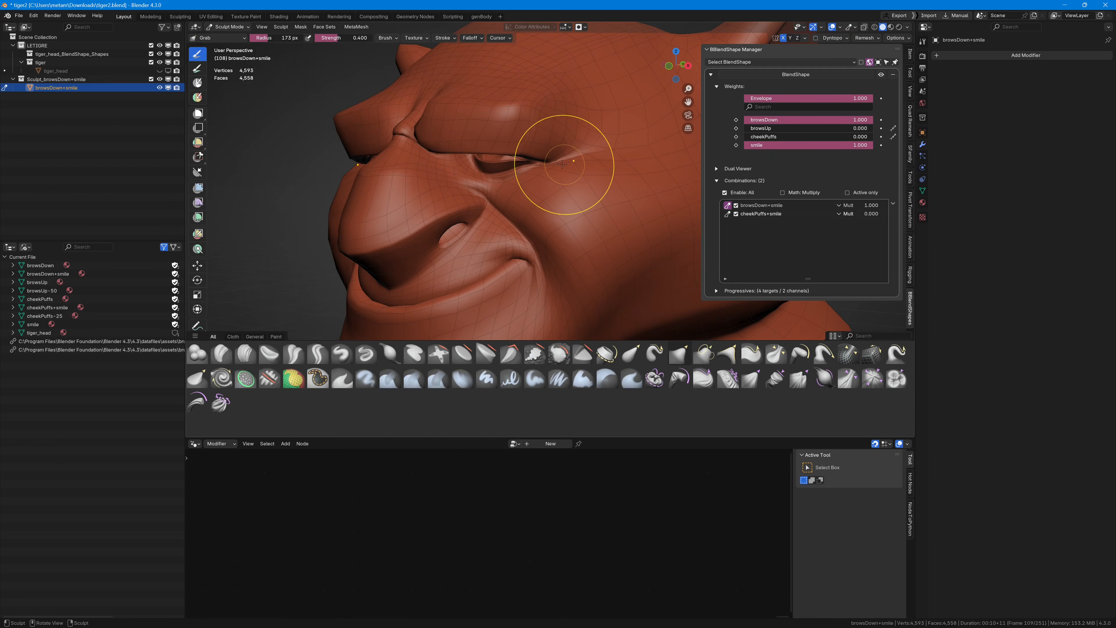
Step: Crease the outer eye corner of the browsDown+smile shape with the Crease Sharp brush at strength 0.309 and radius 75 px
{"action": "key", "text": "shift+c"}
{"action": "key", "text": "shift+f"}
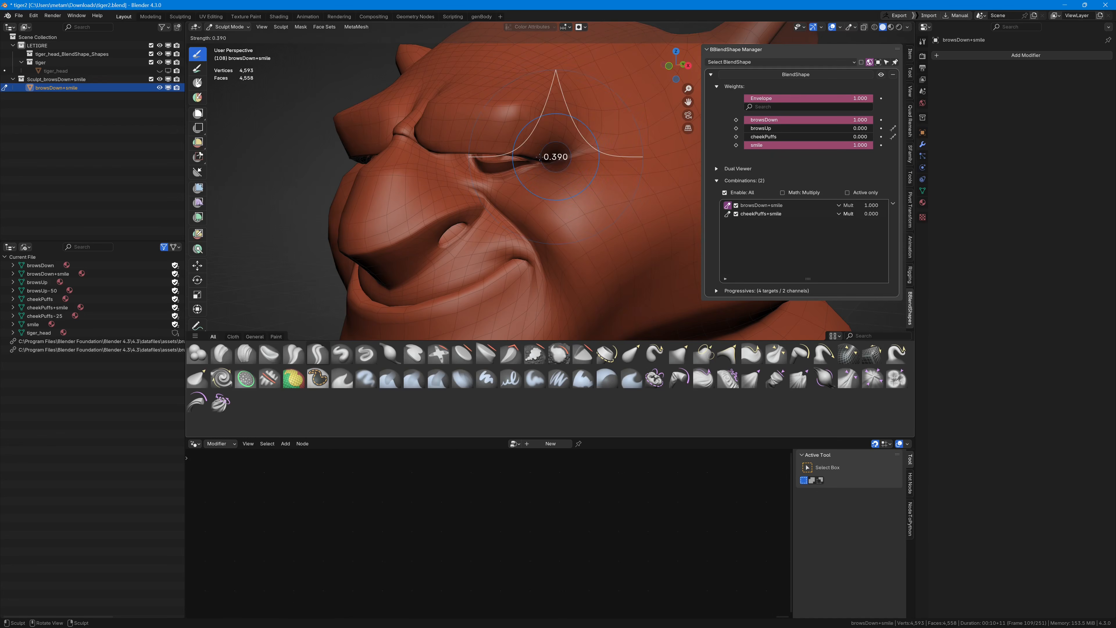
{"action": "left_click", "coordinate": [600, 155]}
{"action": "key", "text": "f"}
{"action": "left_click", "coordinate": [573, 154]}
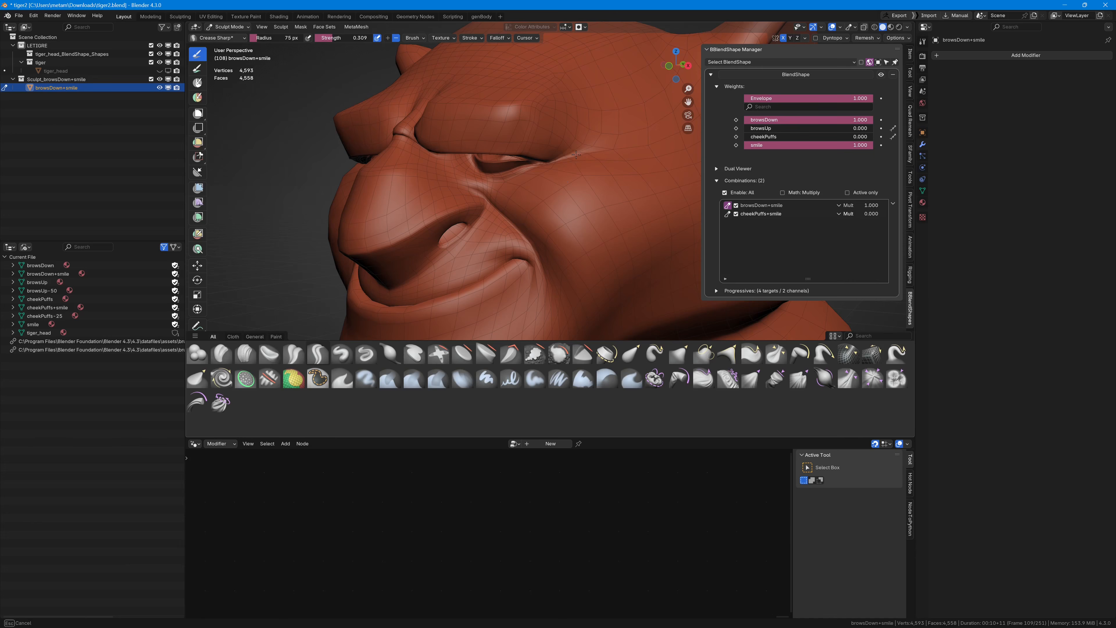
{"action": "middle_click_drag", "start_coordinate": [561, 161], "coordinate": [431, 141]}
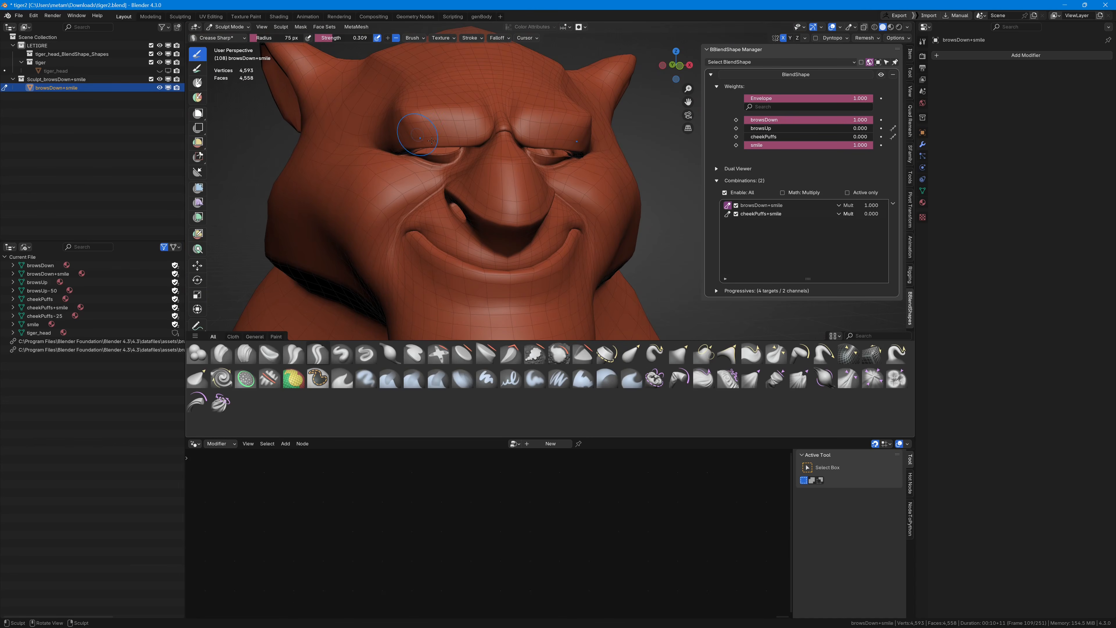
Step: Finish sculpting the browsDown+smile combination, and switch it off and on to compare the face, leaving it enabled
{"action": "left_click", "coordinate": [727, 206]}
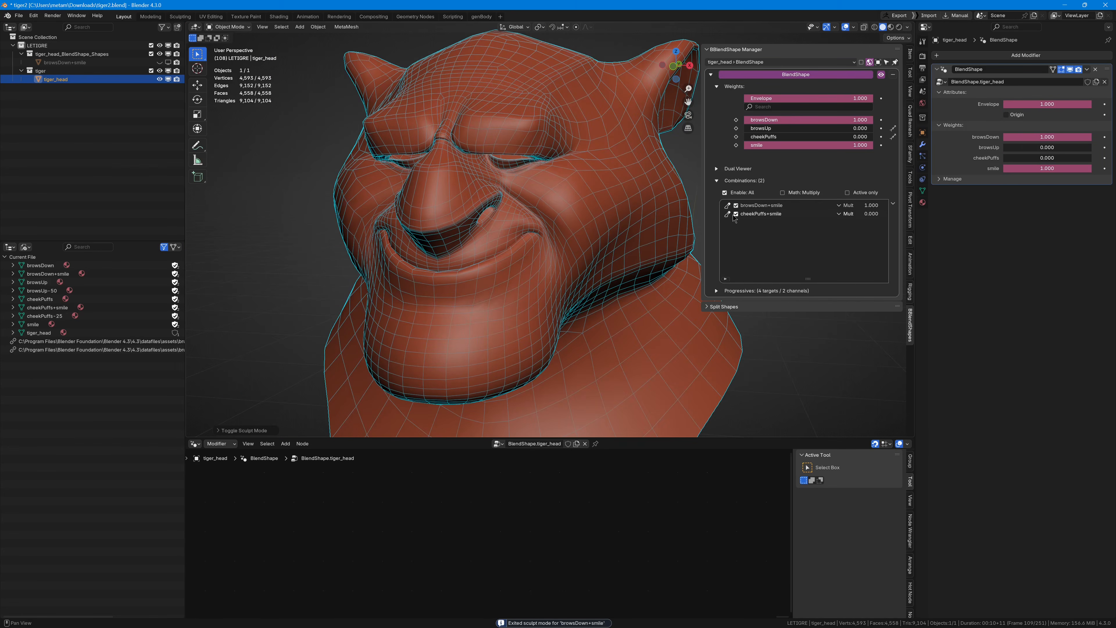
{"action": "left_click", "coordinate": [736, 206]}
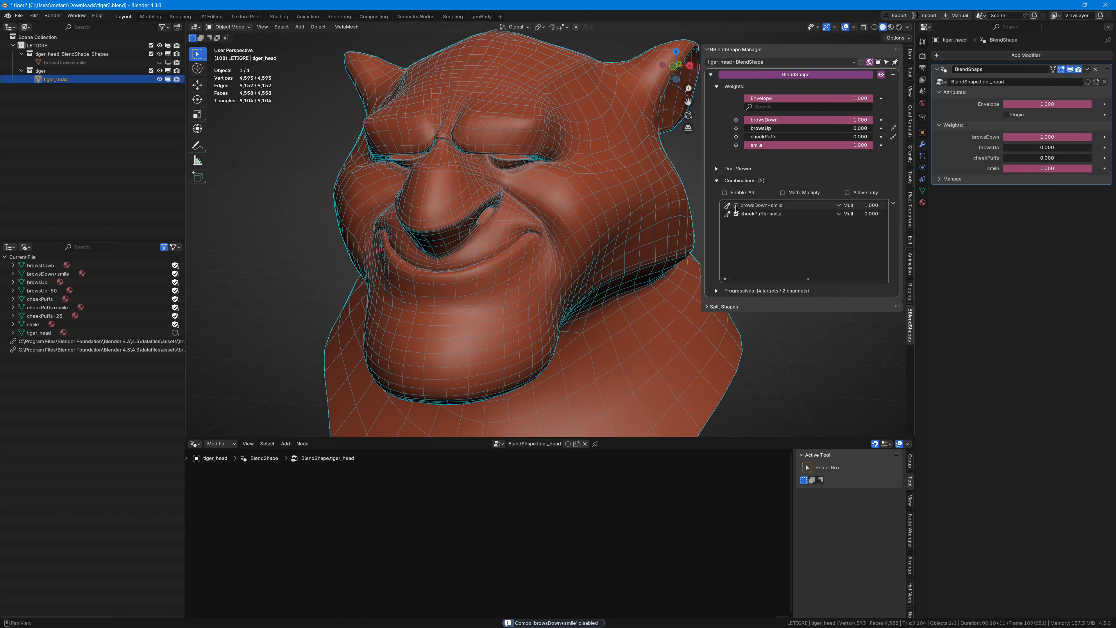
{"action": "left_click", "coordinate": [736, 205]}
{"action": "left_click_drag", "start_coordinate": [840, 100], "coordinate": [873, 100]}
{"action": "left_click", "coordinate": [736, 205]}
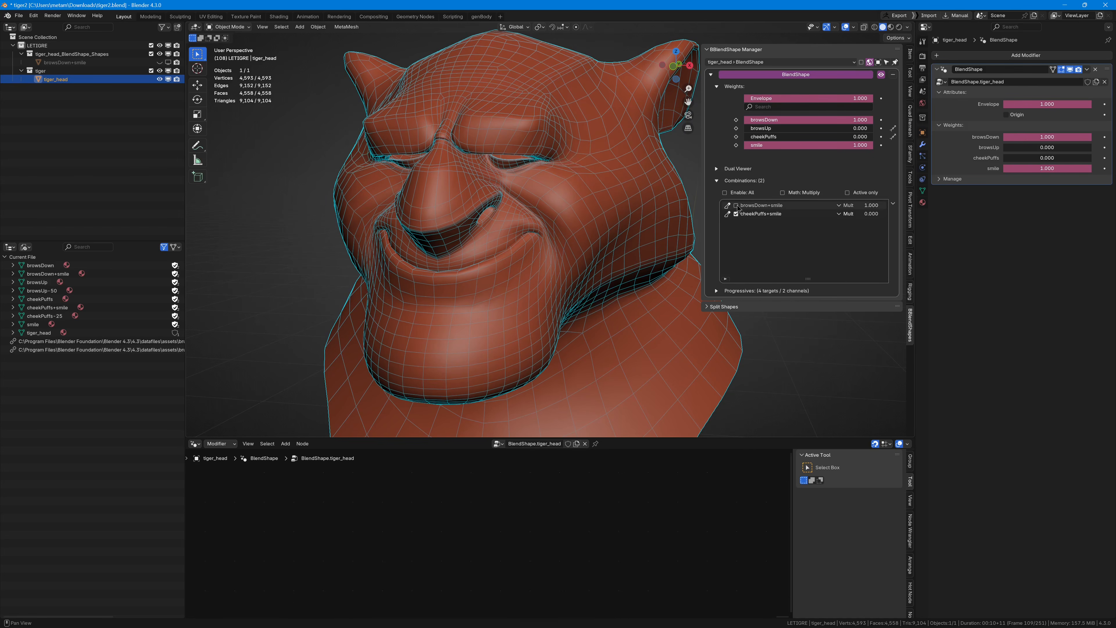
{"action": "left_click", "coordinate": [737, 205]}
Step: Test the browsDown+smile combination by varying the smile and browsDown weights, and finish with both at 0.000
{"action": "left_click_drag", "start_coordinate": [837, 145], "coordinate": [699, 120]}
{"action": "left_click_drag", "start_coordinate": [765, 144], "coordinate": [873, 145]}
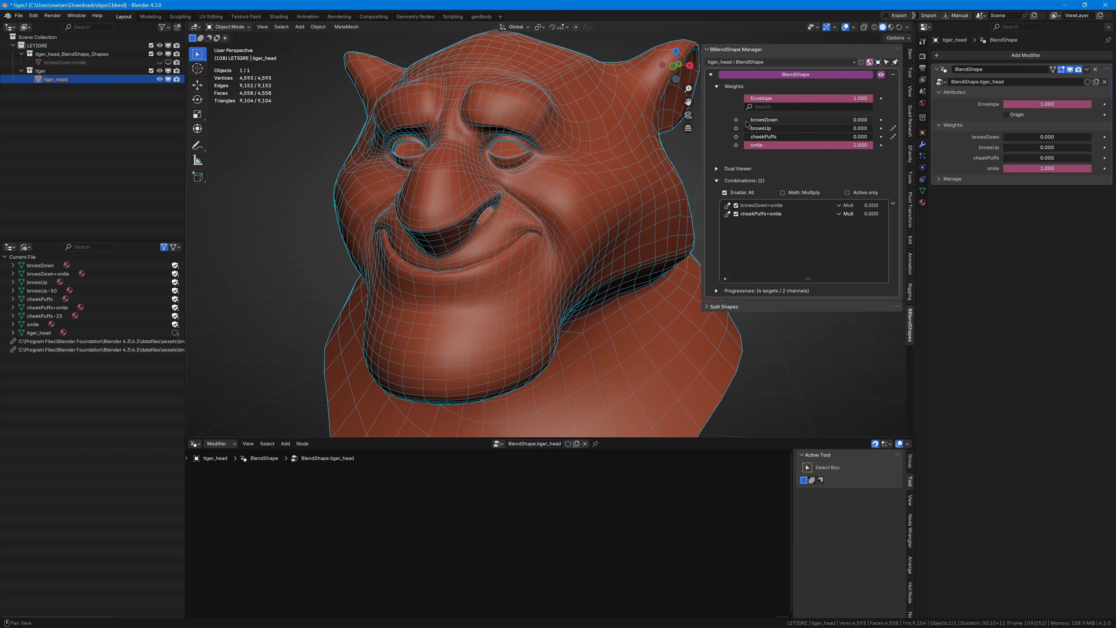
{"action": "left_click_drag", "start_coordinate": [746, 121], "coordinate": [873, 121]}
{"action": "middle_click_drag", "start_coordinate": [571, 158], "coordinate": [609, 133]}
{"action": "left_click_drag", "start_coordinate": [805, 144], "coordinate": [679, 144]}
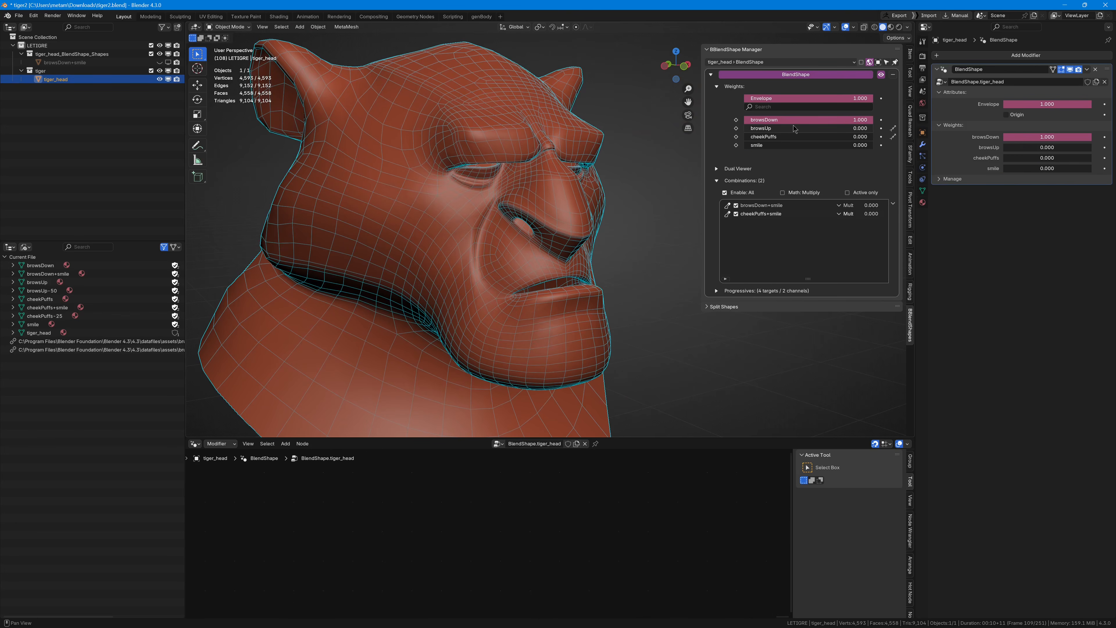
{"action": "left_click_drag", "start_coordinate": [794, 121], "coordinate": [660, 119]}
Step: Add a new sculptable target named Oshape to the tiger head's BlendShape
{"action": "middle_click_drag", "start_coordinate": [593, 126], "coordinate": [556, 173]}
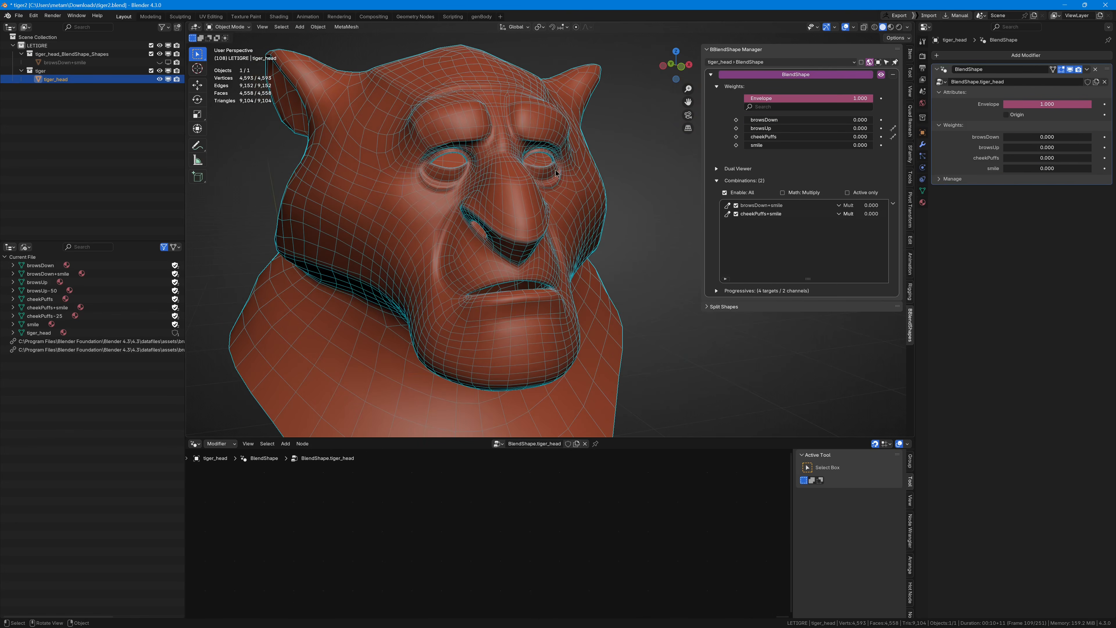
{"action": "left_click", "coordinate": [650, 160]}
{"action": "middle_click_drag", "start_coordinate": [645, 191], "coordinate": [771, 165]}
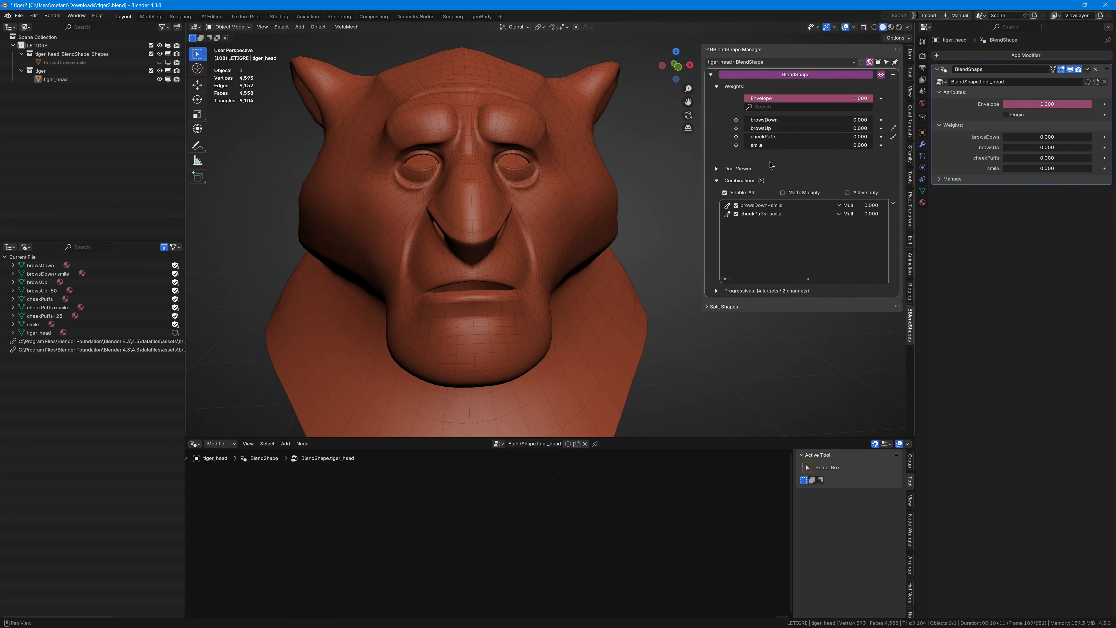
{"action": "left_click", "coordinate": [547, 165]}
{"action": "middle_click_drag", "start_coordinate": [547, 164], "coordinate": [534, 165]}
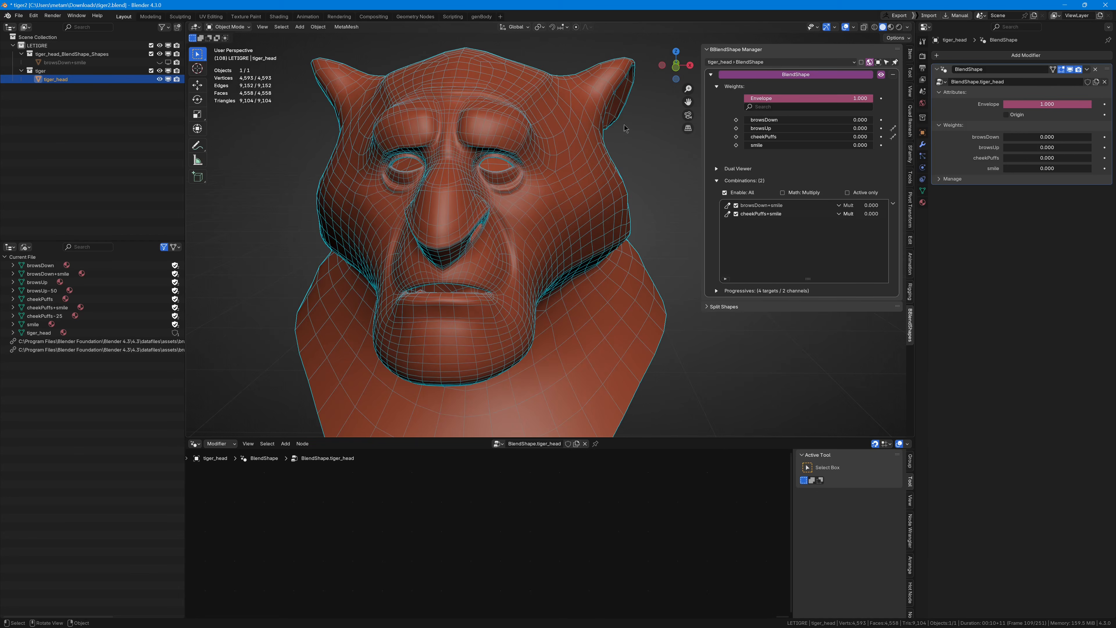
{"action": "scroll", "coordinate": [646, 152], "scroll_direction": "down", "scroll_amount": 2}
{"action": "left_click", "coordinate": [783, 73]}
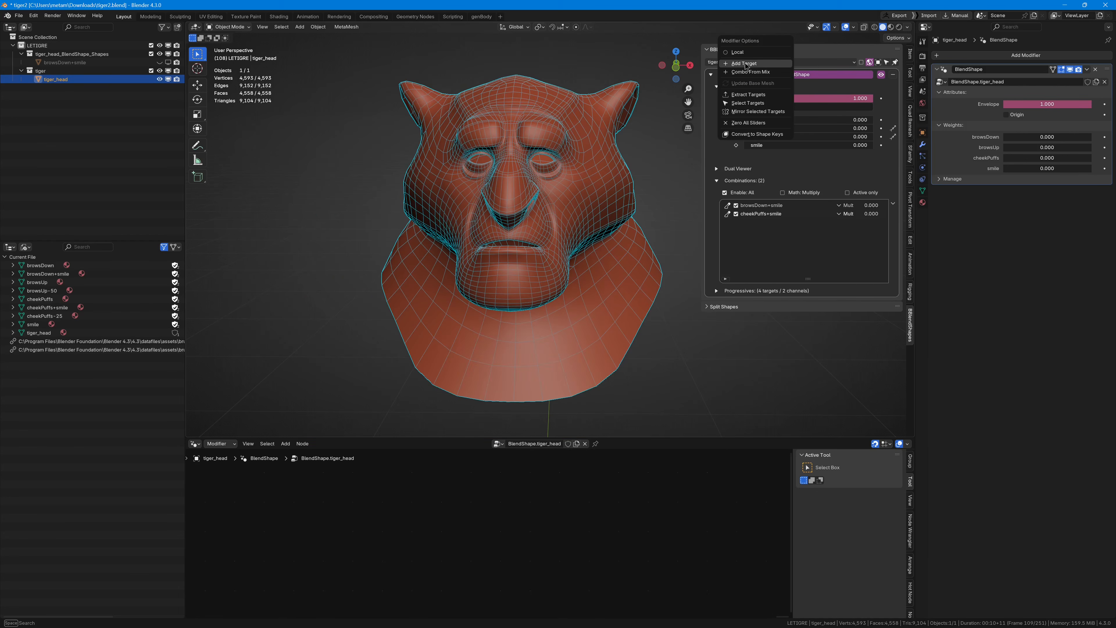
{"action": "left_click", "coordinate": [758, 75]}
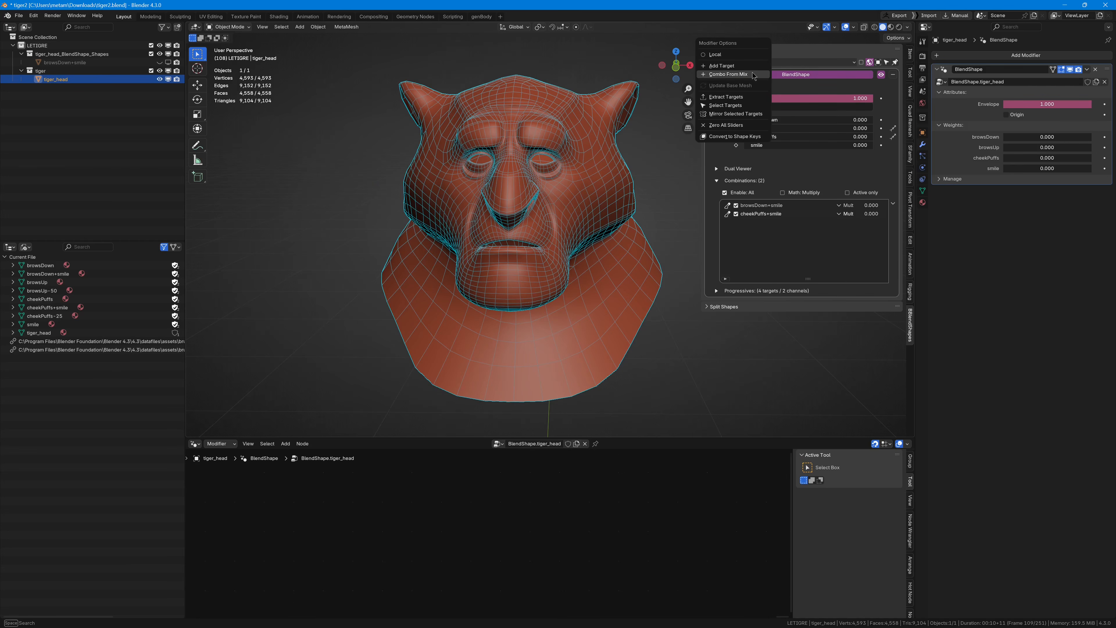
{"action": "left_click", "coordinate": [728, 67]}
{"action": "left_click", "coordinate": [758, 73]}
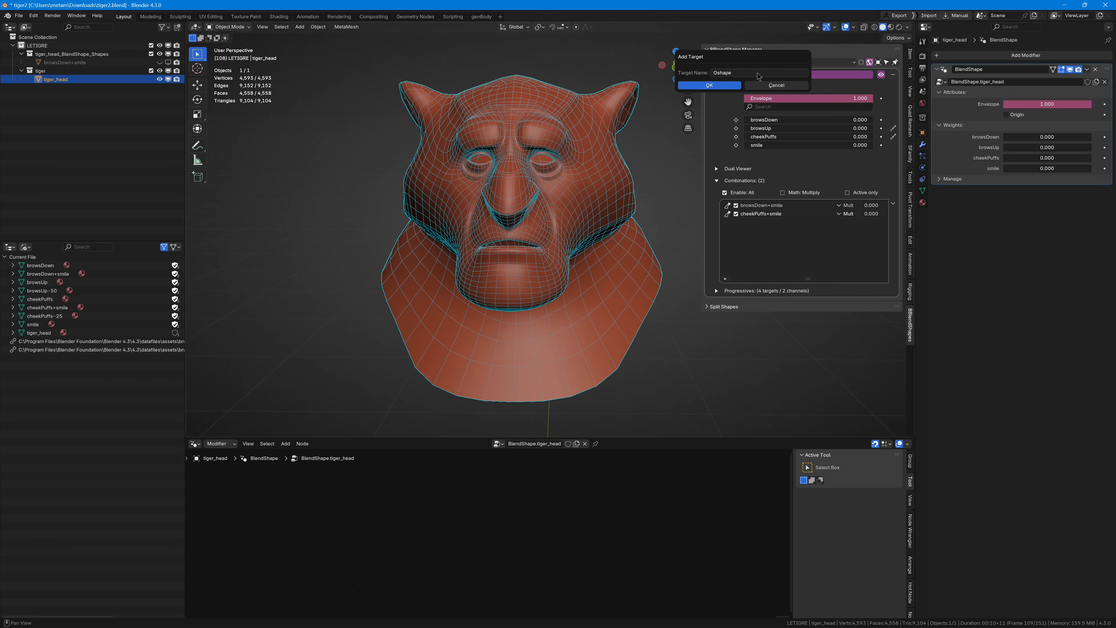
{"action": "key", "text": "Return"}
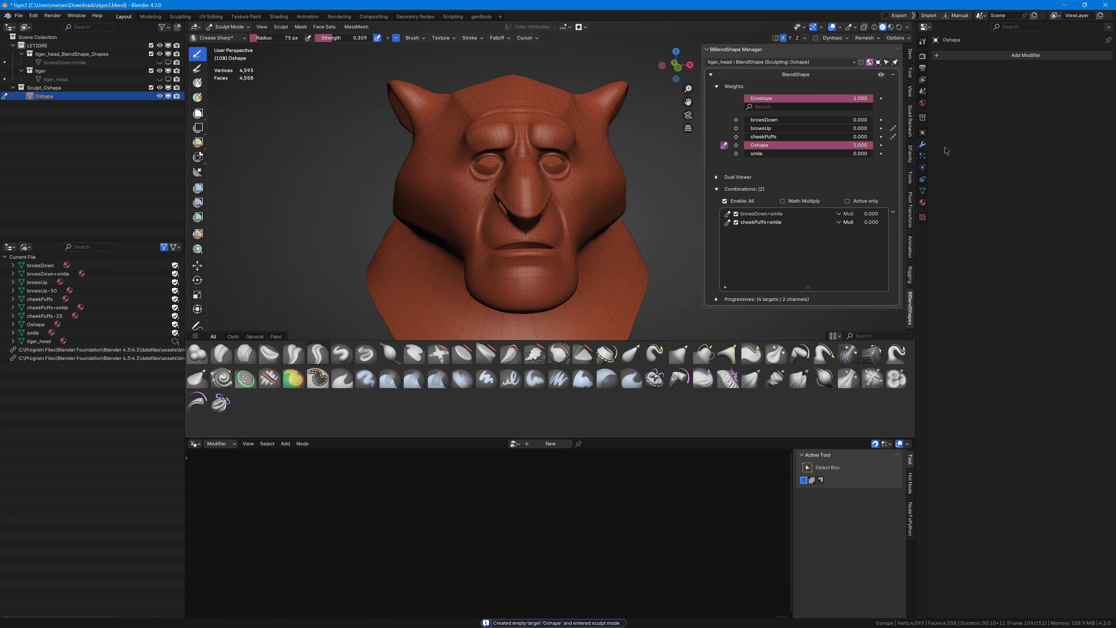
Step: Open the mouth of the Oshape target with the Grab brush at strength 0.400 and radius 137 px
{"action": "middle_click_drag", "start_coordinate": [579, 158], "coordinate": [517, 221]}
{"action": "middle_click_drag", "start_coordinate": [517, 221], "coordinate": [539, 171], "text": "shift"}
{"action": "scroll", "coordinate": [539, 172], "scroll_direction": "up", "scroll_amount": 2}
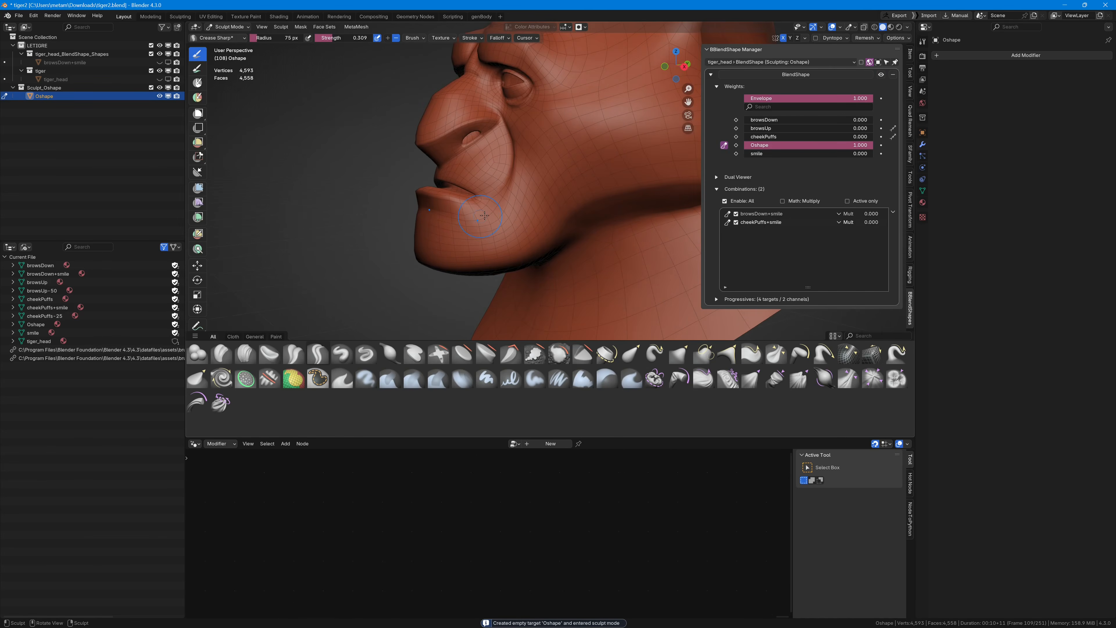
{"action": "key", "text": "g"}
{"action": "key", "text": "f"}
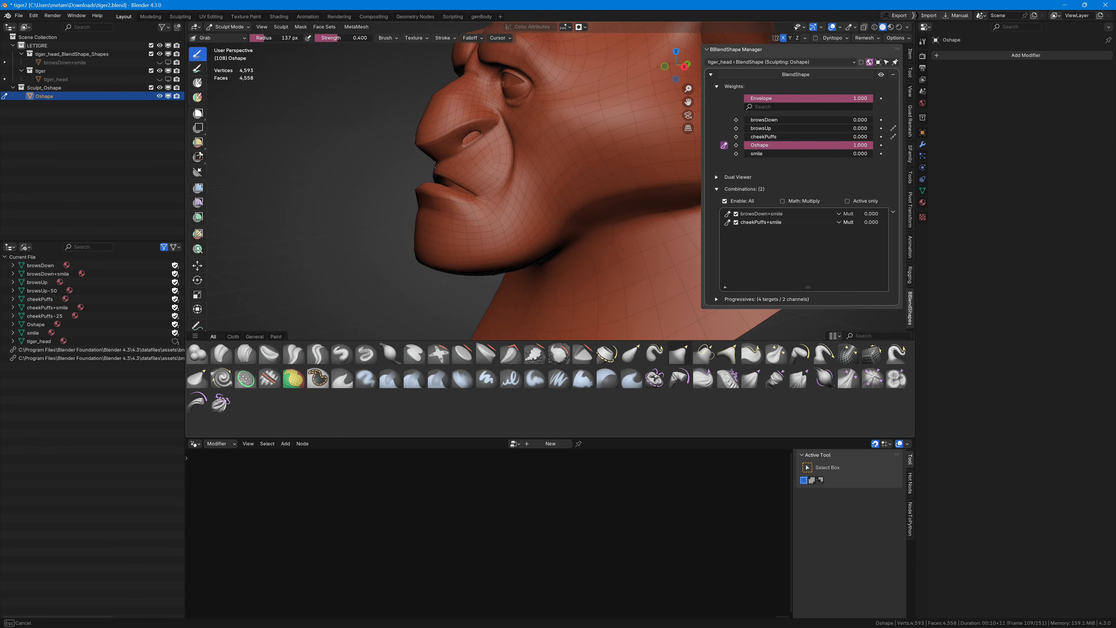
{"action": "mouse_move", "coordinate": [424, 213]}
{"action": "left_mouse_down"}
{"action": "mouse_move", "coordinate": [443, 172]}
{"action": "mouse_move", "coordinate": [438, 152]}
{"action": "left_mouse_up"}
{"action": "middle_click_drag", "start_coordinate": [426, 200], "coordinate": [545, 200]}
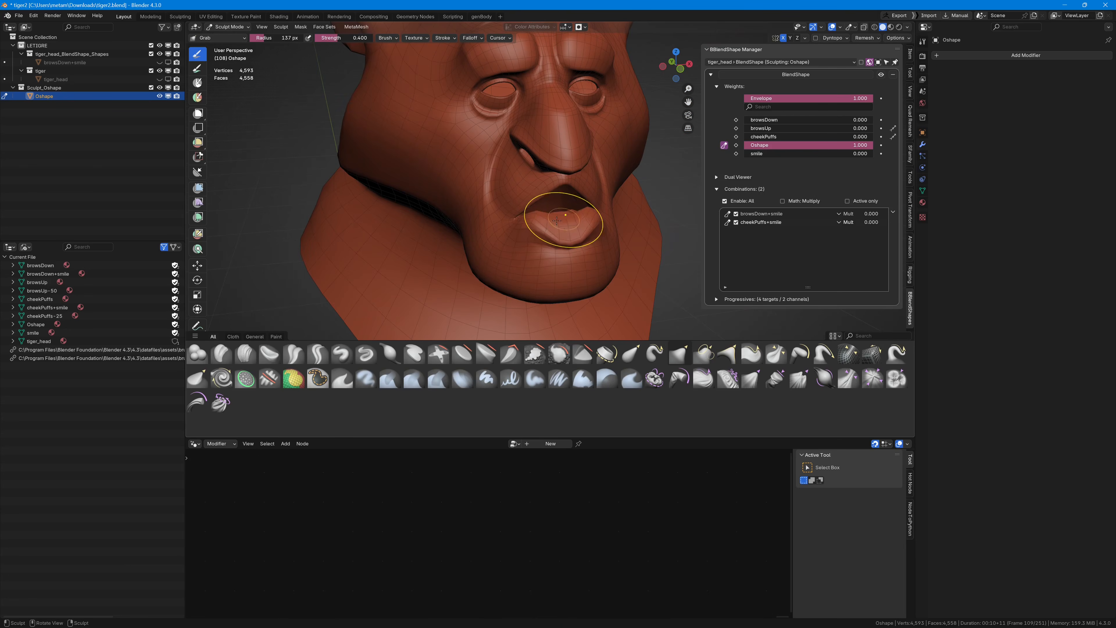
Step: Undo a trial pull on the mouth, and reshape the opened lips from both sides with the Grab brush
{"action": "mouse_move", "coordinate": [549, 201]}
{"action": "left_mouse_down"}
{"action": "mouse_move", "coordinate": [532, 183]}
{"action": "mouse_move", "coordinate": [517, 185]}
{"action": "left_mouse_up"}
{"action": "key", "text": "ctrl+z"}
{"action": "mouse_move", "coordinate": [517, 185]}
{"action": "middle_mouse_down"}
{"action": "mouse_move", "coordinate": [611, 224]}
{"action": "mouse_move", "coordinate": [578, 218]}
{"action": "mouse_move", "coordinate": [610, 196]}
{"action": "middle_mouse_up"}
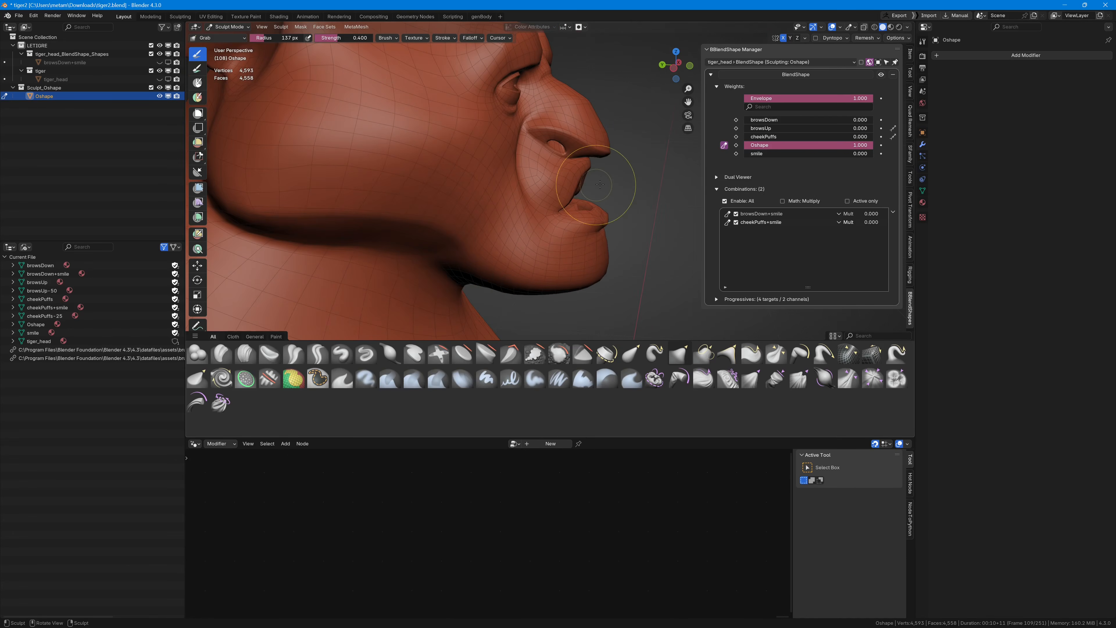
{"action": "left_click_drag", "start_coordinate": [590, 179], "coordinate": [594, 187]}
{"action": "middle_click_drag", "start_coordinate": [594, 186], "coordinate": [472, 187]}
{"action": "key", "text": "f"}
{"action": "left_click", "coordinate": [491, 187]}
{"action": "left_click_drag", "start_coordinate": [491, 187], "coordinate": [497, 176]}
Step: Push the lips forward into an O pout with the Elastic Grab brush at strength 0.500, finishing at radius 99 px
{"action": "left_click", "coordinate": [631, 353]}
{"action": "middle_click_drag", "start_coordinate": [534, 182], "coordinate": [545, 178]}
{"action": "key", "text": "f"}
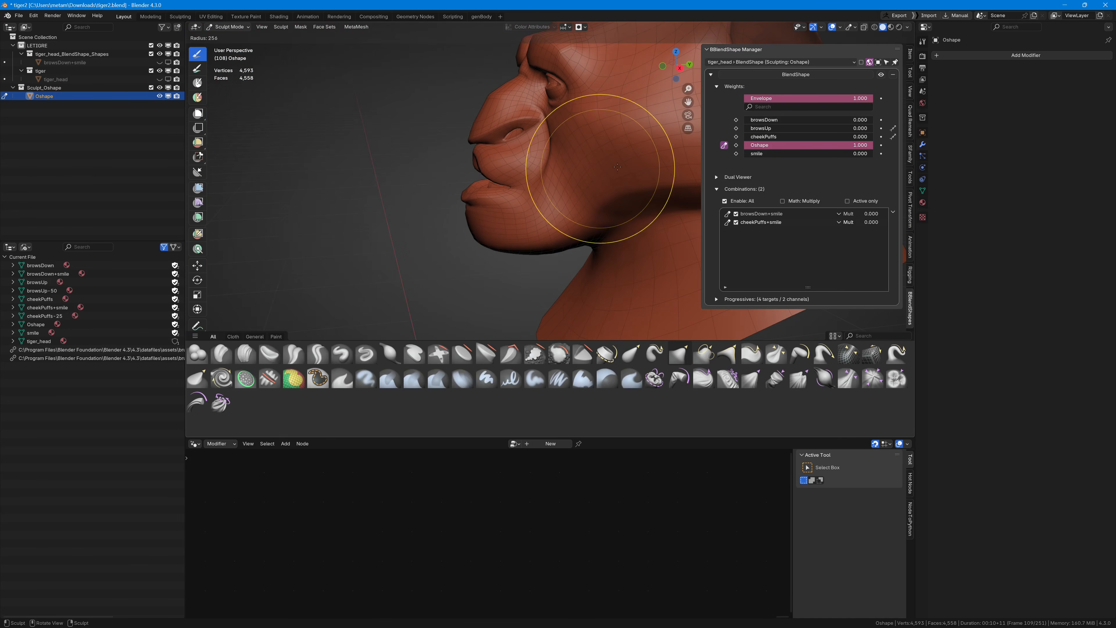
{"action": "left_click", "coordinate": [682, 173]}
{"action": "key", "text": "f"}
{"action": "left_click", "coordinate": [518, 189]}
{"action": "left_click_drag", "start_coordinate": [519, 190], "coordinate": [478, 191]}
{"action": "key", "text": "f"}
{"action": "left_click", "coordinate": [506, 189]}
{"action": "middle_click_drag", "start_coordinate": [479, 190], "coordinate": [602, 190]}
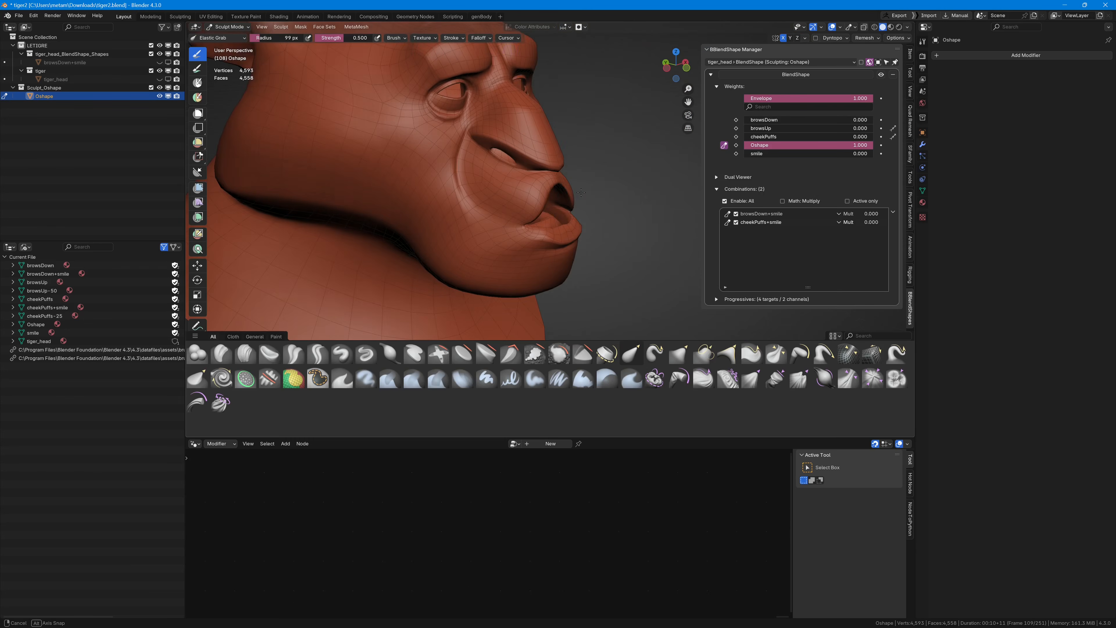
Step: Refine the mouth corner with the Elastic Grab brush at radius 44 px
{"action": "key", "text": "f"}
{"action": "left_click", "coordinate": [527, 192]}
{"action": "middle_click_drag", "start_coordinate": [516, 196], "coordinate": [478, 201]}
{"action": "left_click_drag", "start_coordinate": [478, 204], "coordinate": [477, 206]}
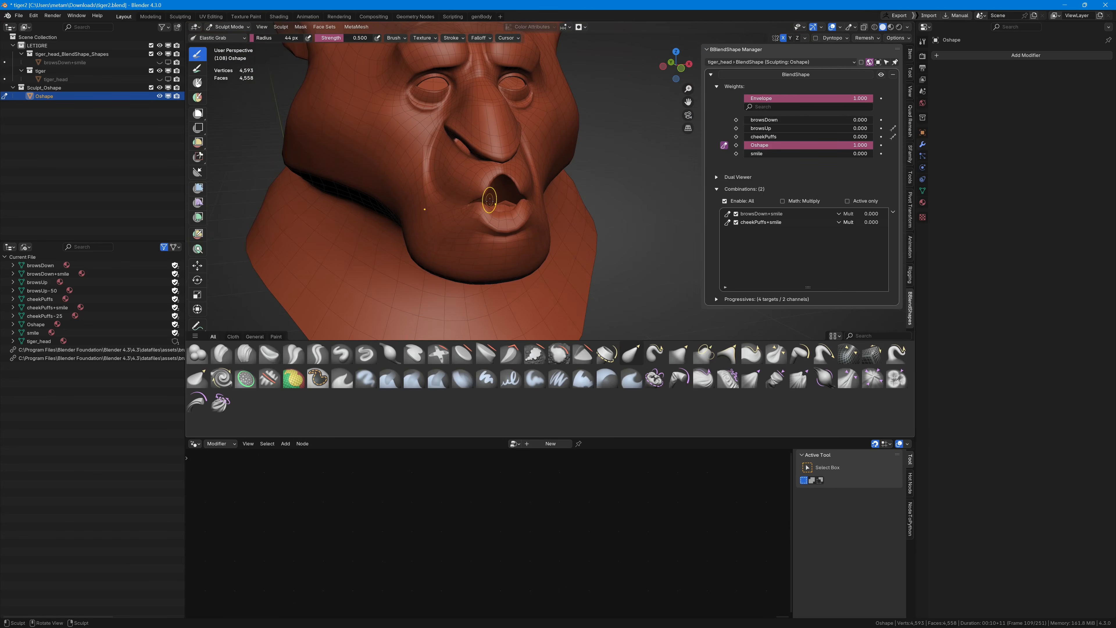
Step: Swell the lip at the mouth corner with the Inflate/Deflate brush, adjusting the brush radius
{"action": "middle_click_drag", "start_coordinate": [490, 201], "coordinate": [445, 200]}
{"action": "key", "text": "f"}
{"action": "left_click", "coordinate": [496, 188]}
{"action": "key", "text": "i"}
{"action": "mouse_move", "coordinate": [480, 203]}
{"action": "left_mouse_down"}
{"action": "mouse_move", "coordinate": [495, 204]}
{"action": "mouse_move", "coordinate": [479, 193]}
{"action": "left_mouse_up"}
{"action": "key", "text": "f"}
{"action": "left_click", "coordinate": [484, 201]}
Step: Set the Inflate/Deflate brush radius to 139 px and add volume around the mouth corner at strength 0.500
{"action": "key", "text": "p"}
{"action": "key", "text": "f"}
{"action": "left_click", "coordinate": [568, 192]}
{"action": "key", "text": "i"}
{"action": "key", "text": "f"}
{"action": "left_click", "coordinate": [475, 193]}
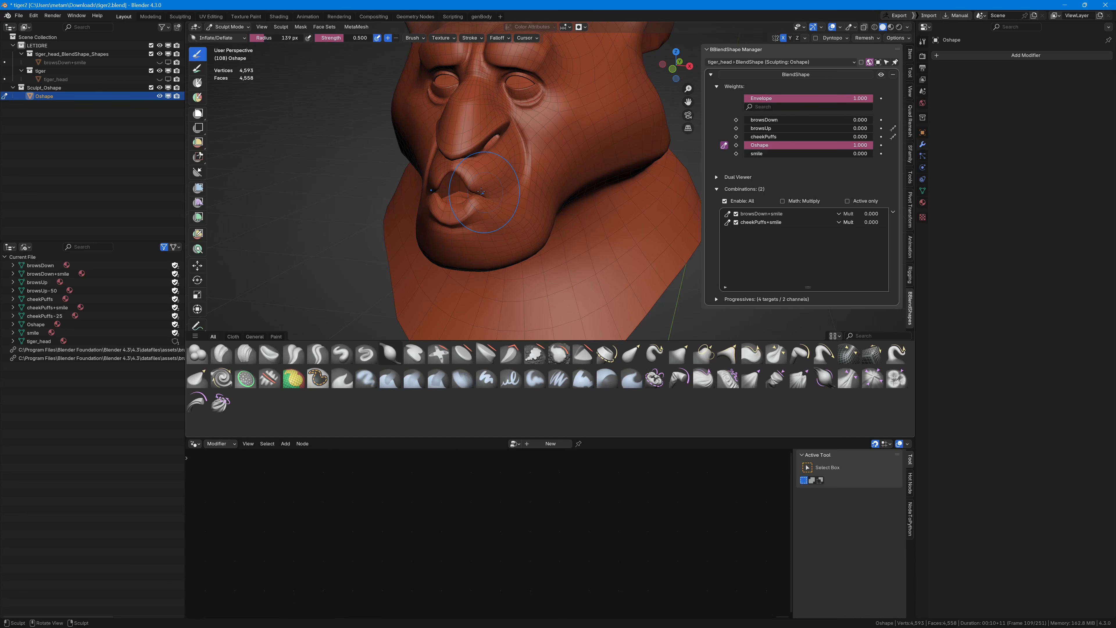
{"action": "mouse_move", "coordinate": [475, 193]}
{"action": "middle_mouse_down"}
{"action": "mouse_move", "coordinate": [482, 213]}
{"action": "mouse_move", "coordinate": [510, 202]}
{"action": "middle_mouse_up"}
{"action": "left_click_drag", "start_coordinate": [506, 198], "coordinate": [512, 194]}
{"action": "left_click_drag", "start_coordinate": [506, 198], "coordinate": [514, 193]}
Step: Finish sculpting the Oshape target, deselect the tiger head, and test the Oshape weight from several angles, finishing at 1.000
{"action": "mouse_move", "coordinate": [523, 194]}
{"action": "middle_mouse_down"}
{"action": "mouse_move", "coordinate": [397, 188]}
{"action": "mouse_move", "coordinate": [436, 193]}
{"action": "mouse_move", "coordinate": [655, 136]}
{"action": "middle_mouse_up"}
{"action": "left_click", "coordinate": [724, 145]}
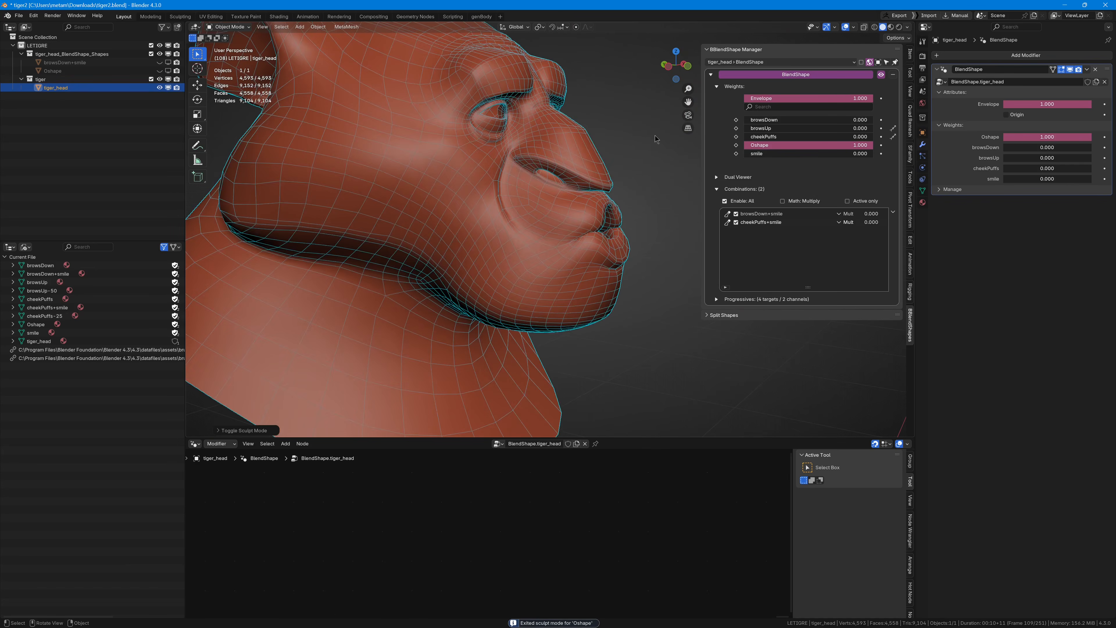
{"action": "left_click", "coordinate": [655, 135]}
{"action": "mouse_move", "coordinate": [869, 145]}
{"action": "left_mouse_down"}
{"action": "mouse_move", "coordinate": [708, 145]}
{"action": "mouse_move", "coordinate": [683, 160]}
{"action": "mouse_move", "coordinate": [875, 154]}
{"action": "left_mouse_up"}
{"action": "scroll", "coordinate": [655, 152], "scroll_direction": "down", "scroll_amount": 3}
{"action": "middle_click_drag", "start_coordinate": [656, 151], "coordinate": [693, 152]}
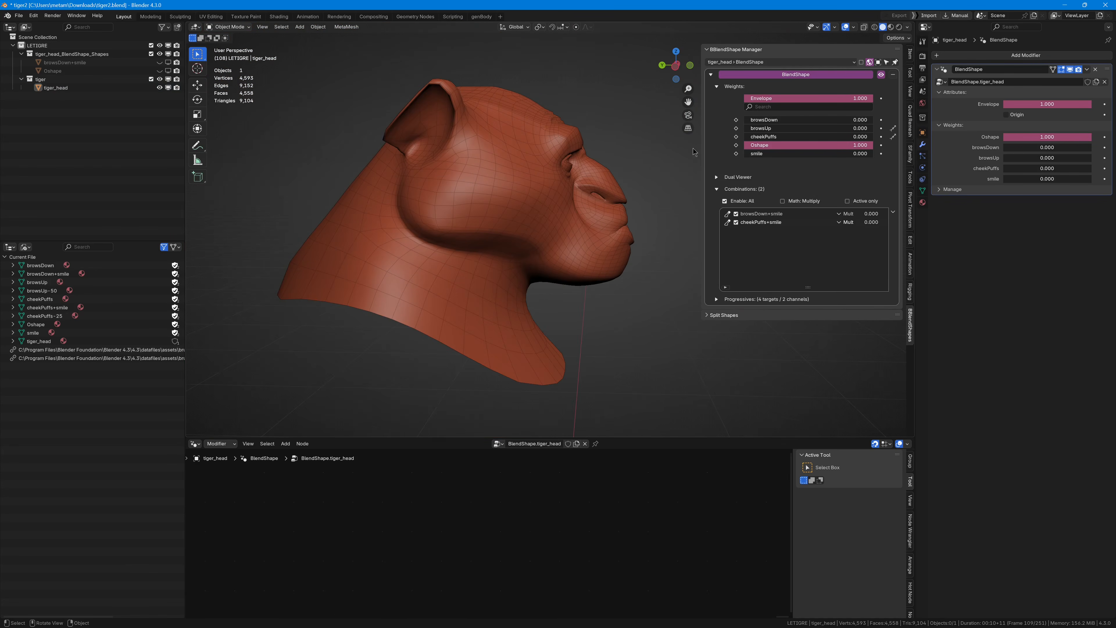
{"action": "left_click_drag", "start_coordinate": [858, 148], "coordinate": [715, 147]}
{"action": "left_click_drag", "start_coordinate": [697, 146], "coordinate": [914, 150]}
{"action": "middle_click_drag", "start_coordinate": [616, 146], "coordinate": [541, 154]}
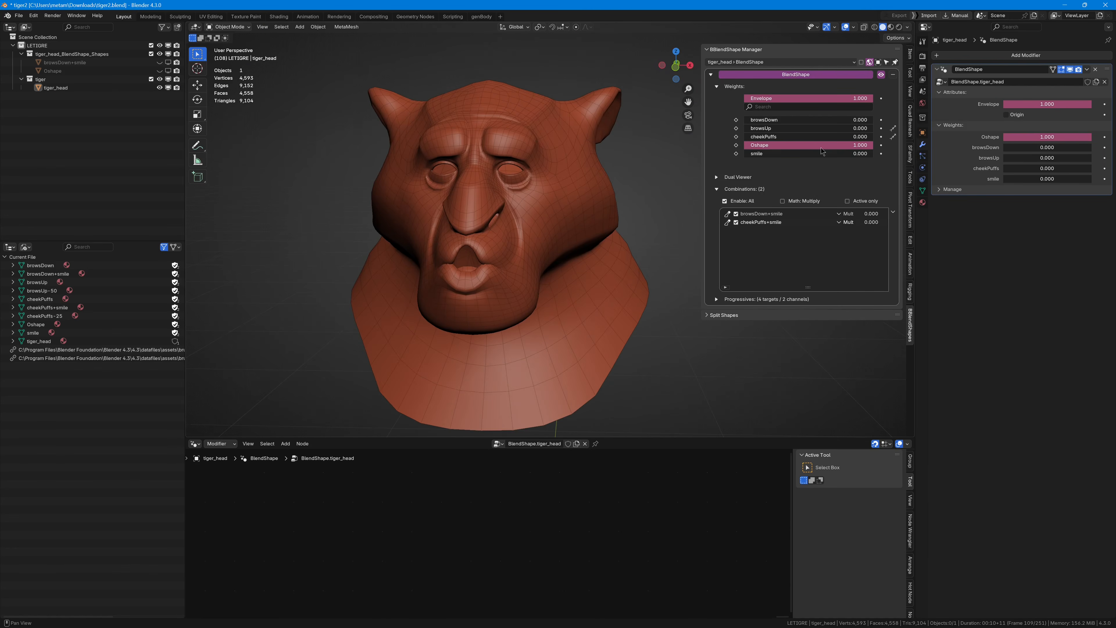
{"action": "left_click_drag", "start_coordinate": [821, 147], "coordinate": [924, 149]}
{"action": "middle_click_drag", "start_coordinate": [637, 145], "coordinate": [607, 99]}
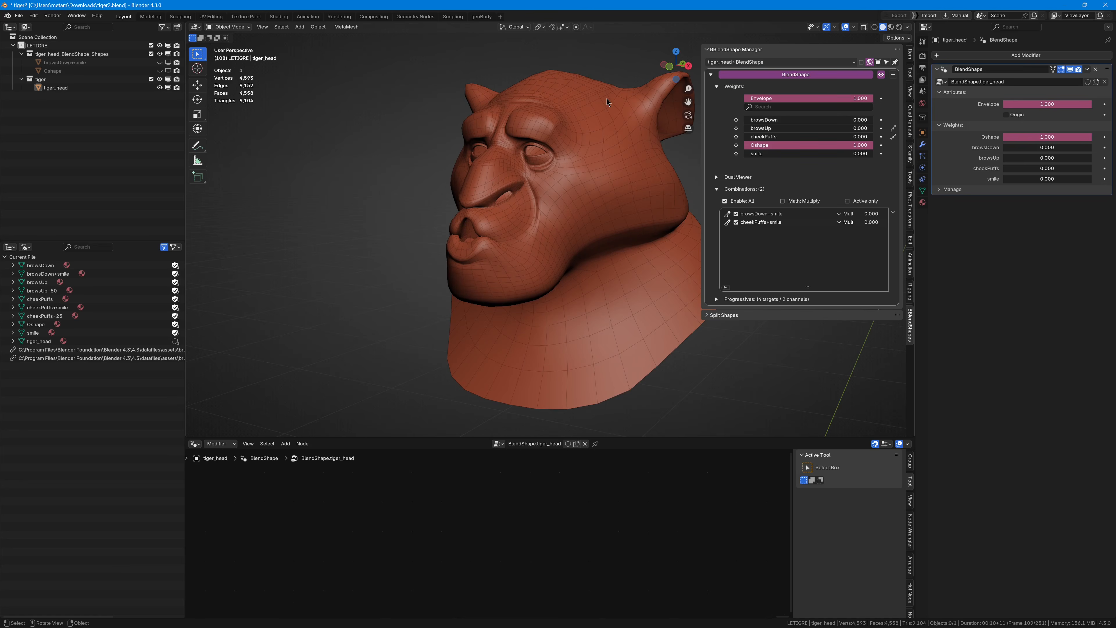
Step: Start a mask for Oshape, paint weight 0.000 across the brows at radius 139 px, and show the mesh's vertex groups
{"action": "left_click", "coordinate": [737, 146]}
{"action": "middle_click_drag", "start_coordinate": [503, 186], "coordinate": [537, 183]}
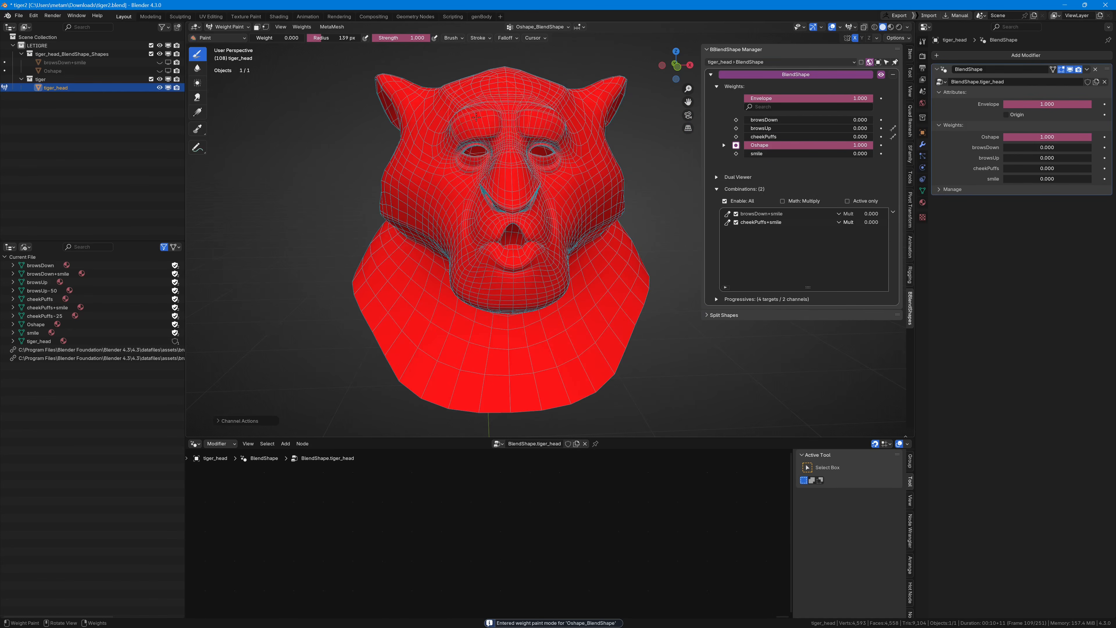
{"action": "mouse_move", "coordinate": [531, 122]}
{"action": "left_mouse_down"}
{"action": "mouse_move", "coordinate": [510, 123]}
{"action": "mouse_move", "coordinate": [558, 113]}
{"action": "left_mouse_up"}
{"action": "left_click", "coordinate": [923, 190]}
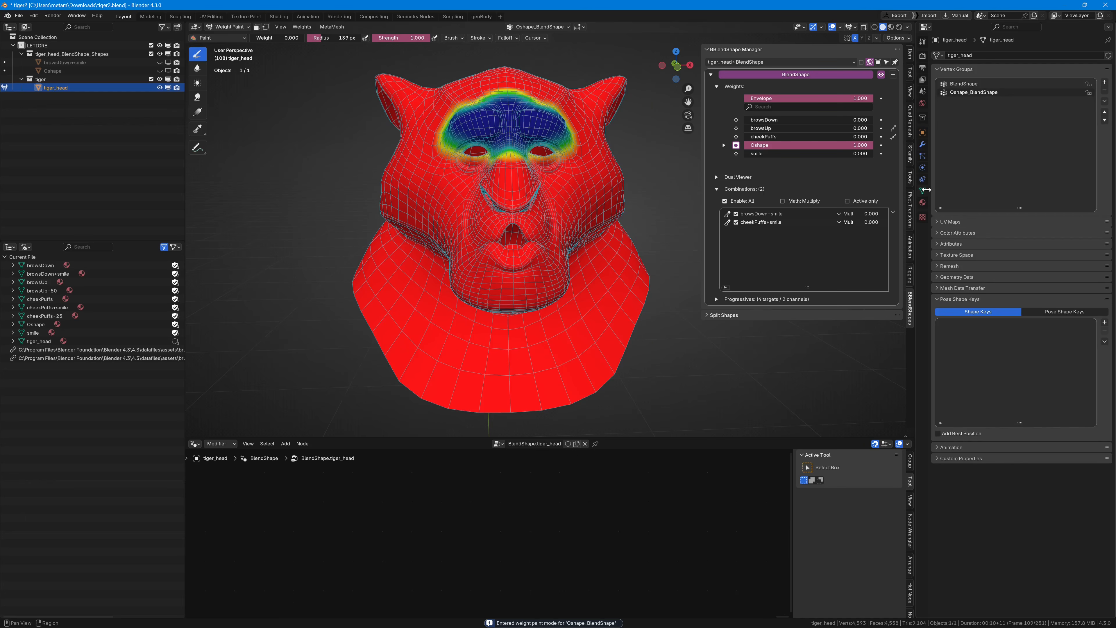
Step: Extend the Oshape mask's weight 0.000 area over the forehead, temples and around the eyes
{"action": "middle_click_drag", "start_coordinate": [550, 167], "coordinate": [524, 167]}
{"action": "mouse_move", "coordinate": [510, 163]}
{"action": "left_mouse_down"}
{"action": "mouse_move", "coordinate": [556, 164]}
{"action": "mouse_move", "coordinate": [565, 138]}
{"action": "left_mouse_up"}
{"action": "middle_click_drag", "start_coordinate": [506, 125], "coordinate": [571, 125]}
{"action": "mouse_move", "coordinate": [516, 106]}
{"action": "left_mouse_down"}
{"action": "mouse_move", "coordinate": [457, 134]}
{"action": "mouse_move", "coordinate": [488, 107]}
{"action": "left_mouse_up"}
{"action": "middle_click_drag", "start_coordinate": [487, 108], "coordinate": [501, 121]}
{"action": "left_click_drag", "start_coordinate": [545, 163], "coordinate": [584, 181]}
Step: Paint the nose and the sides of the eyes out of the Oshape mask, finishing with a 131 px brush at weight 0.000
{"action": "middle_click_drag", "start_coordinate": [585, 181], "coordinate": [492, 165]}
{"action": "key", "text": "f"}
{"action": "left_click", "coordinate": [512, 166]}
{"action": "mouse_move", "coordinate": [491, 165]}
{"action": "left_mouse_down"}
{"action": "mouse_move", "coordinate": [510, 216]}
{"action": "mouse_move", "coordinate": [465, 196]}
{"action": "left_mouse_up"}
{"action": "middle_click_drag", "start_coordinate": [465, 196], "coordinate": [505, 187]}
{"action": "key", "text": "f"}
{"action": "left_click", "coordinate": [520, 180]}
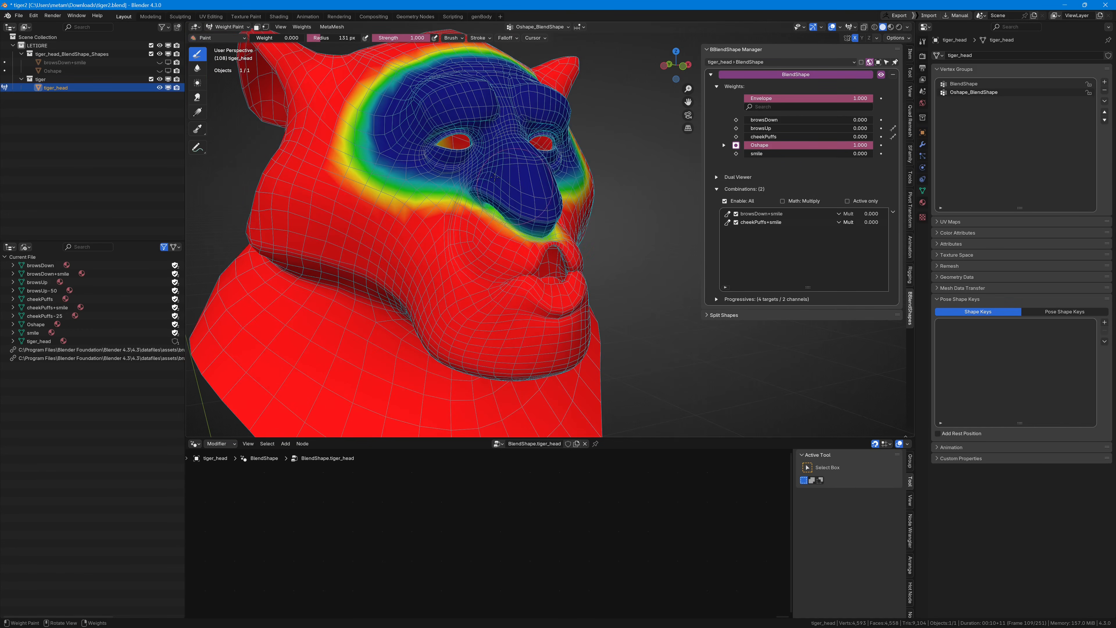
{"action": "mouse_move", "coordinate": [516, 179]}
{"action": "left_mouse_down"}
{"action": "mouse_move", "coordinate": [510, 207]}
{"action": "mouse_move", "coordinate": [477, 190]}
{"action": "mouse_move", "coordinate": [433, 198]}
{"action": "mouse_move", "coordinate": [390, 176]}
{"action": "mouse_move", "coordinate": [377, 148]}
{"action": "mouse_move", "coordinate": [387, 134]}
{"action": "left_mouse_up"}
{"action": "middle_click_drag", "start_coordinate": [387, 132], "coordinate": [350, 127]}
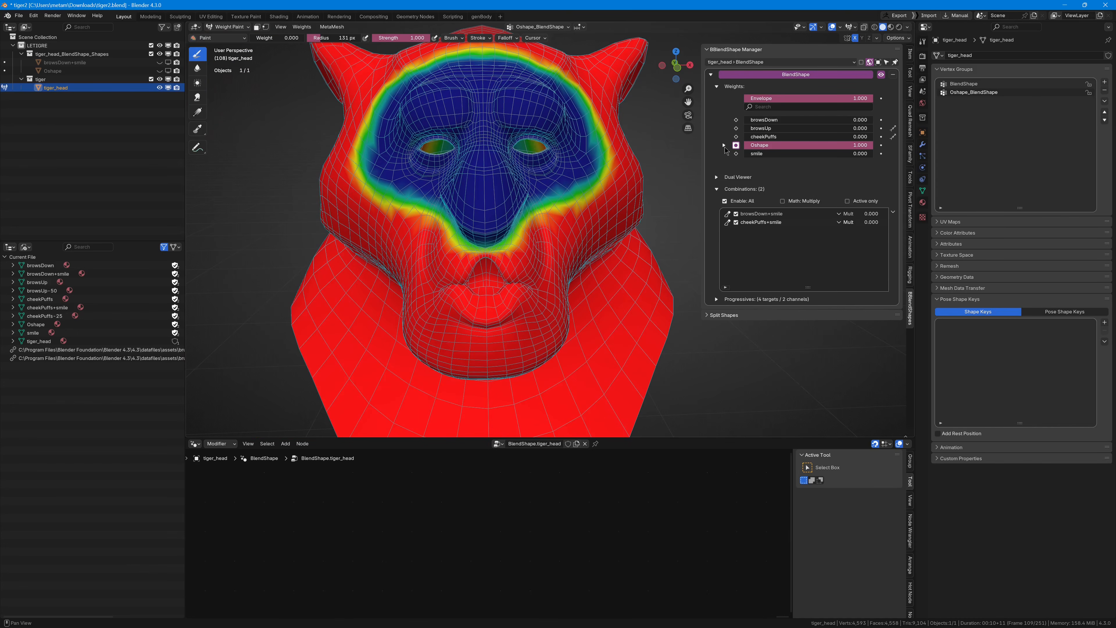
Step: Expand the Oshape mask options, and switch the mask off and on to compare its effect, leaving it on
{"action": "left_click", "coordinate": [724, 145]}
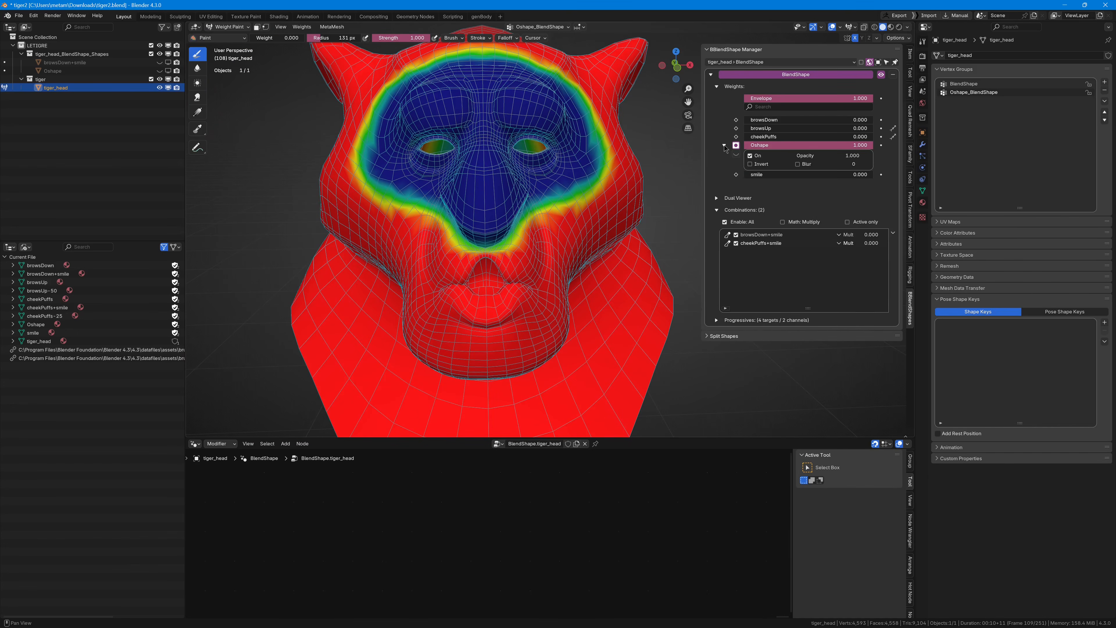
{"action": "middle_click_drag", "start_coordinate": [705, 149], "coordinate": [747, 152]}
{"action": "middle_click_drag", "start_coordinate": [542, 142], "coordinate": [767, 159]}
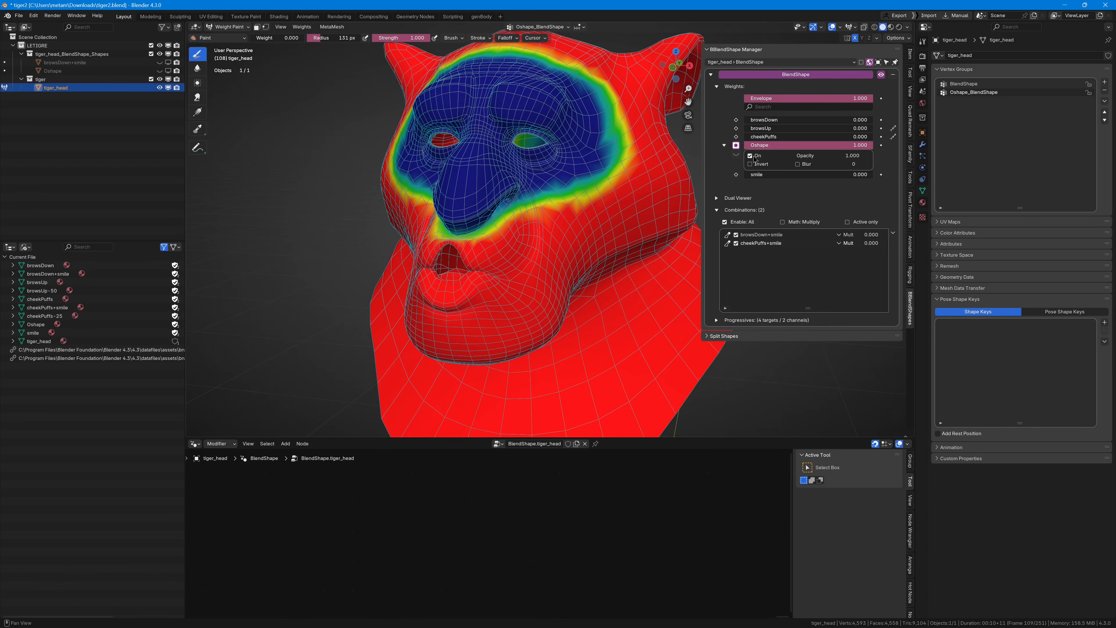
{"action": "left_click", "coordinate": [753, 157]}
{"action": "left_click", "coordinate": [754, 156]}
{"action": "left_click", "coordinate": [753, 156]}
{"action": "left_click", "coordinate": [753, 157]}
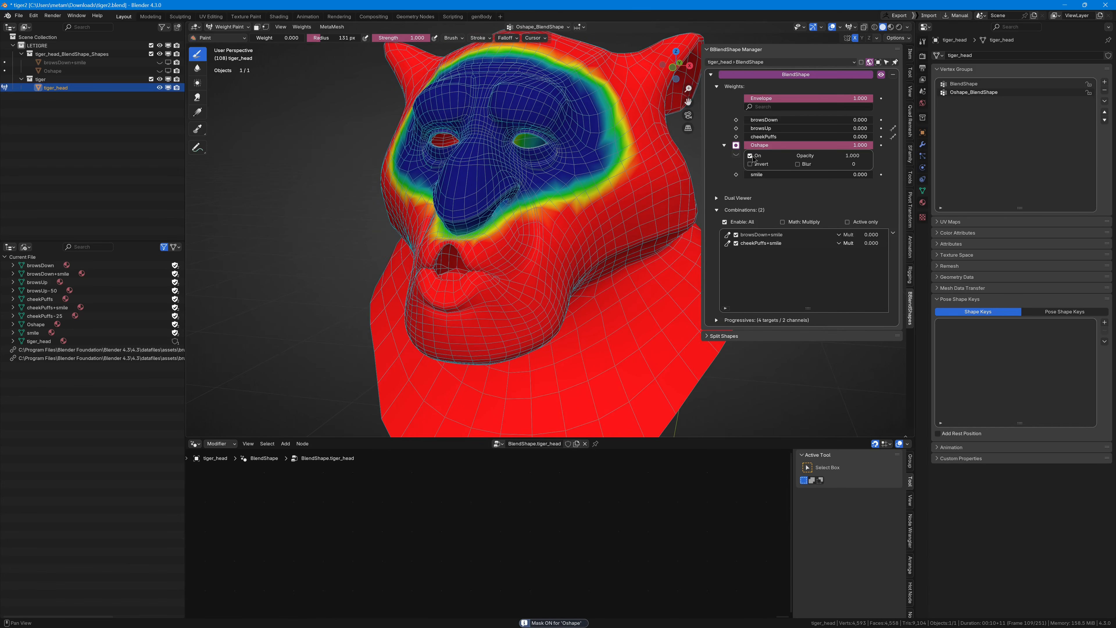
Step: Try the Oshape mask's opacity and inversion while varying the target's weight, returning to Opacity 1.000 with Invert off
{"action": "mouse_move", "coordinate": [855, 154]}
{"action": "left_mouse_down"}
{"action": "mouse_move", "coordinate": [758, 157]}
{"action": "mouse_move", "coordinate": [861, 157]}
{"action": "left_mouse_up"}
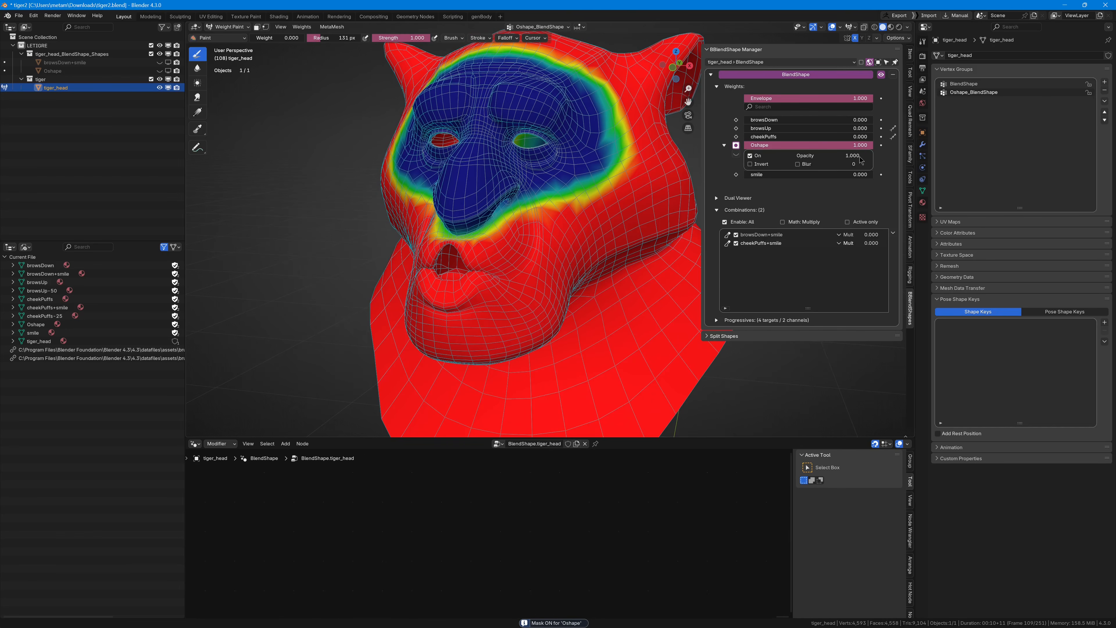
{"action": "left_click", "coordinate": [757, 165]}
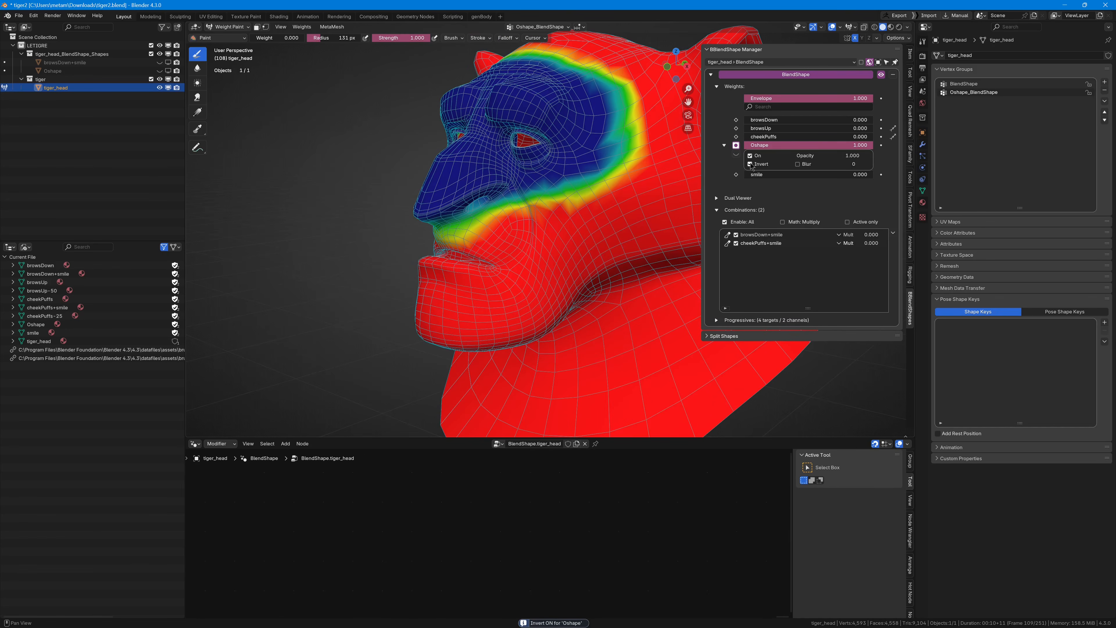
{"action": "mouse_move", "coordinate": [848, 147]}
{"action": "left_mouse_down"}
{"action": "mouse_move", "coordinate": [751, 148]}
{"action": "mouse_move", "coordinate": [861, 147]}
{"action": "left_mouse_up"}
{"action": "left_click", "coordinate": [753, 165]}
Step: Enable Blur on the Oshape mask and set it to 23
{"action": "left_click", "coordinate": [798, 164]}
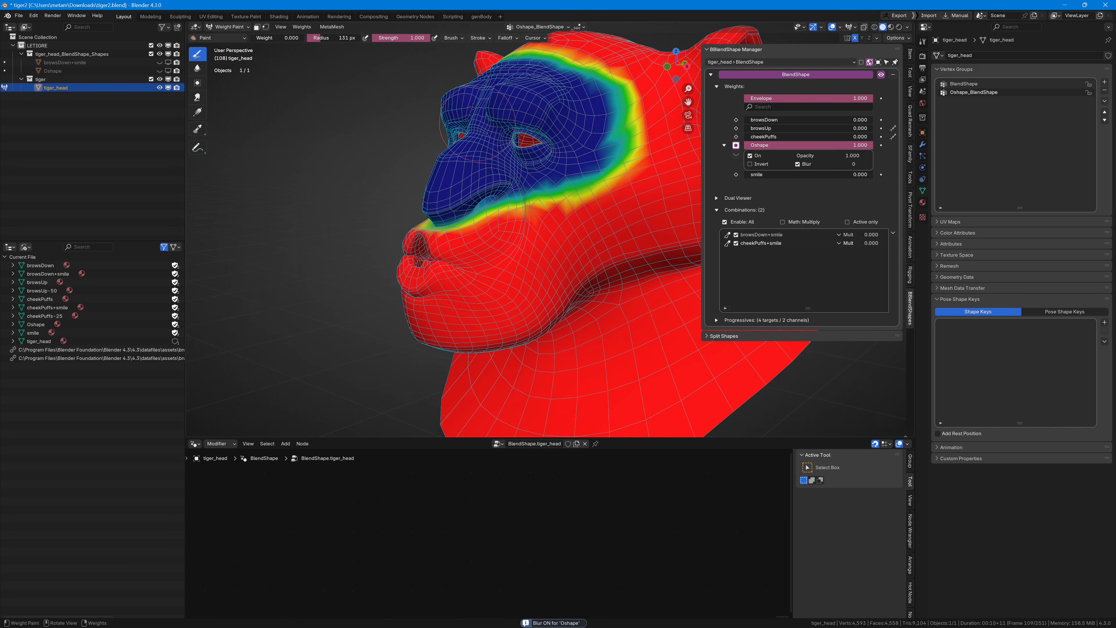
{"action": "left_click_drag", "start_coordinate": [859, 165], "coordinate": [884, 166]}
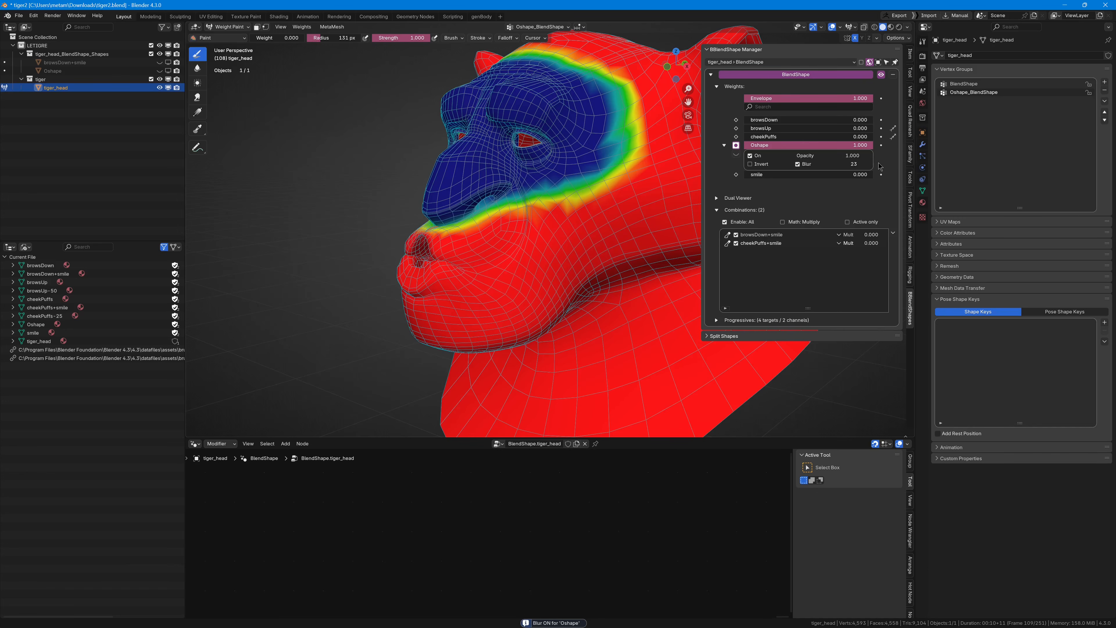
Step: Leave weight painting and check the blurred Oshape mask around the head, varying the target's weight and ending at 1.000
{"action": "middle_click_drag", "start_coordinate": [506, 140], "coordinate": [664, 152]}
{"action": "key", "text": "ctrl+Tab"}
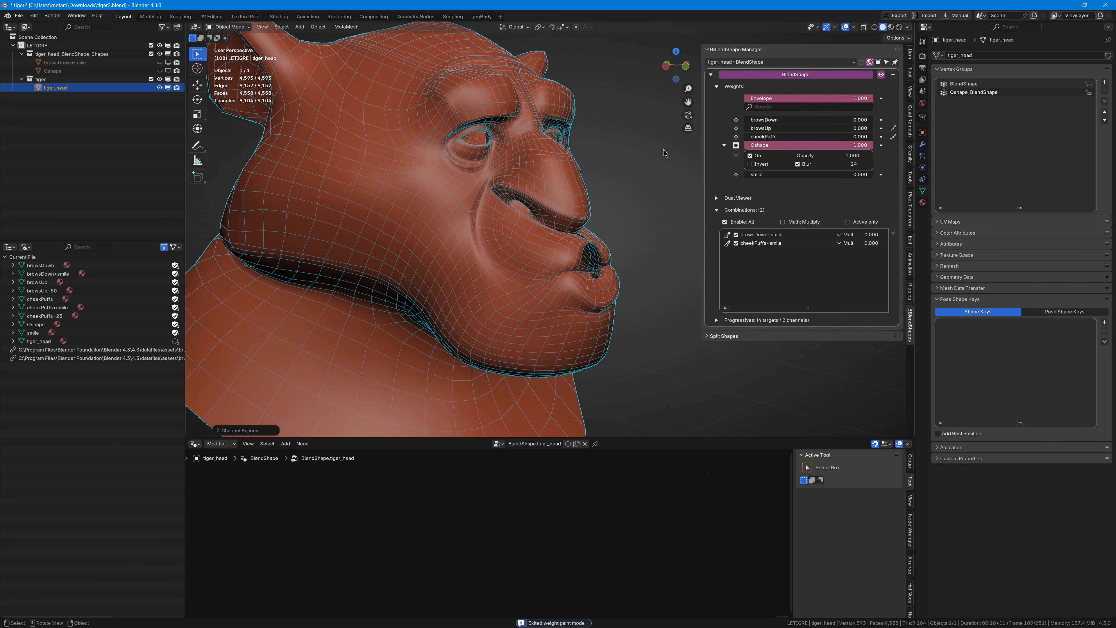
{"action": "mouse_move", "coordinate": [849, 146]}
{"action": "left_mouse_down"}
{"action": "mouse_move", "coordinate": [822, 147]}
{"action": "mouse_move", "coordinate": [866, 147]}
{"action": "mouse_move", "coordinate": [755, 147]}
{"action": "mouse_move", "coordinate": [868, 147]}
{"action": "left_mouse_up"}
{"action": "middle_click_drag", "start_coordinate": [439, 171], "coordinate": [542, 150]}
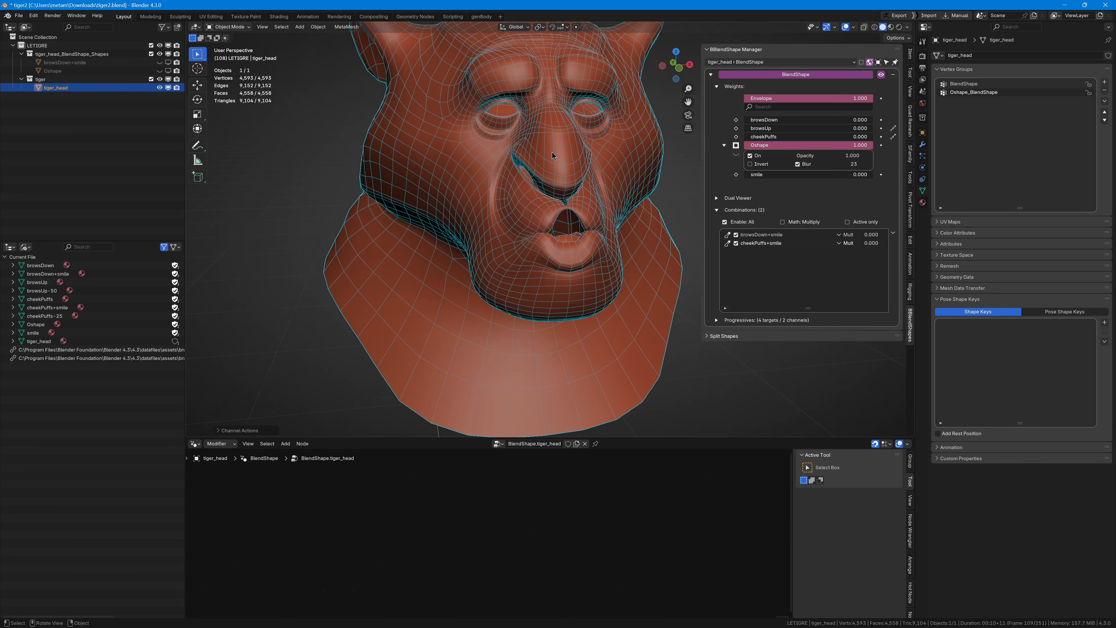
{"action": "middle_click_drag", "start_coordinate": [552, 156], "coordinate": [572, 149]}
{"action": "middle_click_drag", "start_coordinate": [633, 101], "coordinate": [649, 143], "text": "ctrl"}
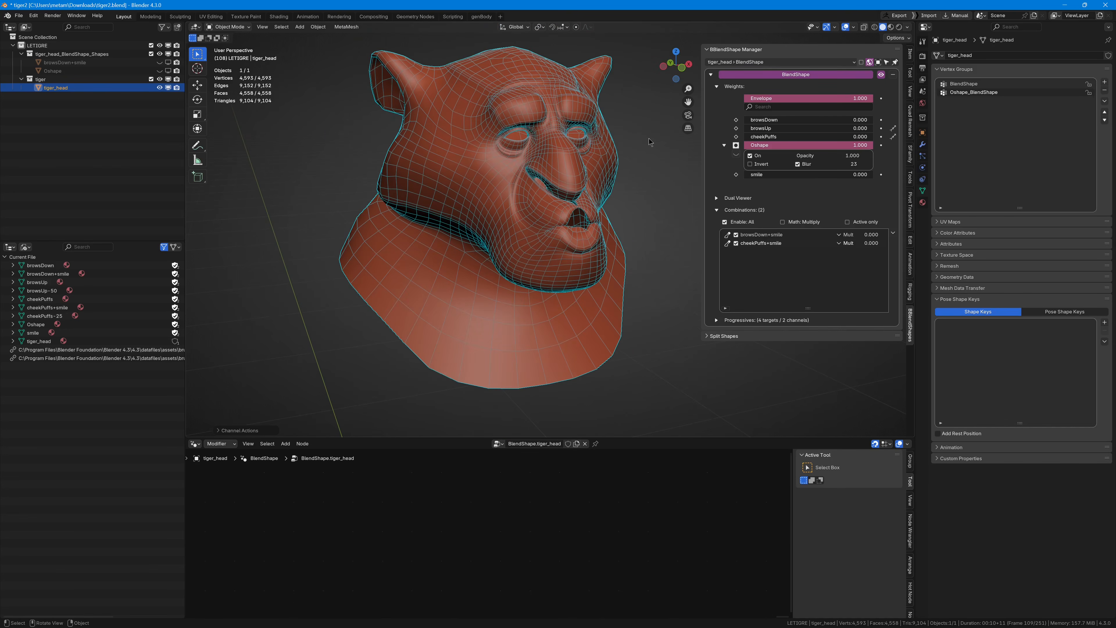
Step: Bake the Oshape vertex group into its target and test the result by lowering the Oshape weight to 0.000
{"action": "left_click", "coordinate": [737, 148]}
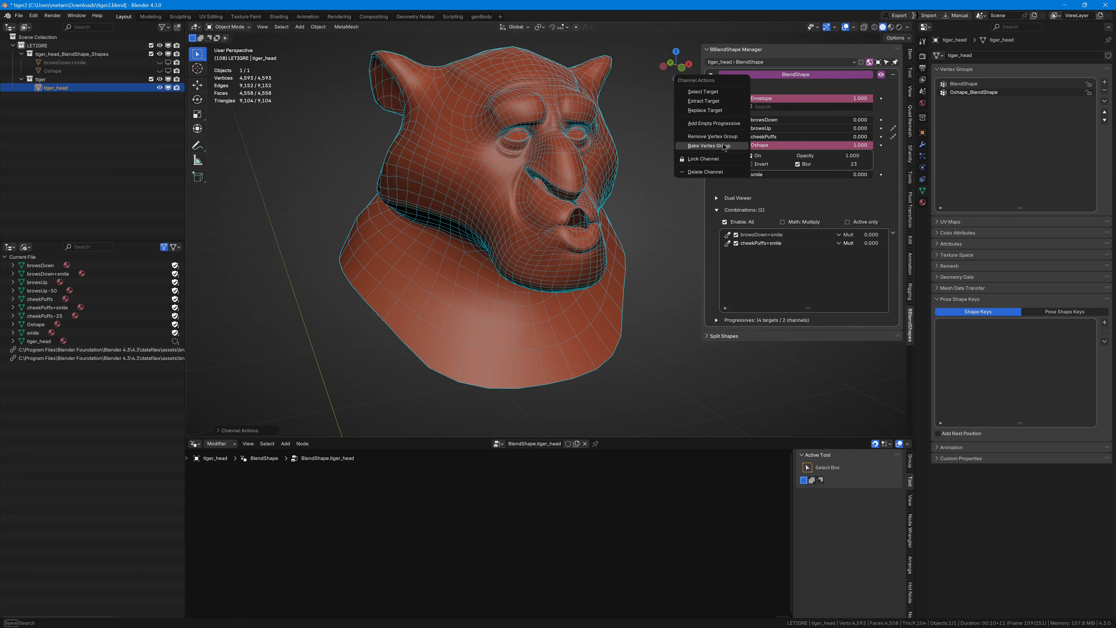
{"action": "left_click", "coordinate": [724, 146]}
{"action": "middle_click_drag", "start_coordinate": [637, 158], "coordinate": [764, 147]}
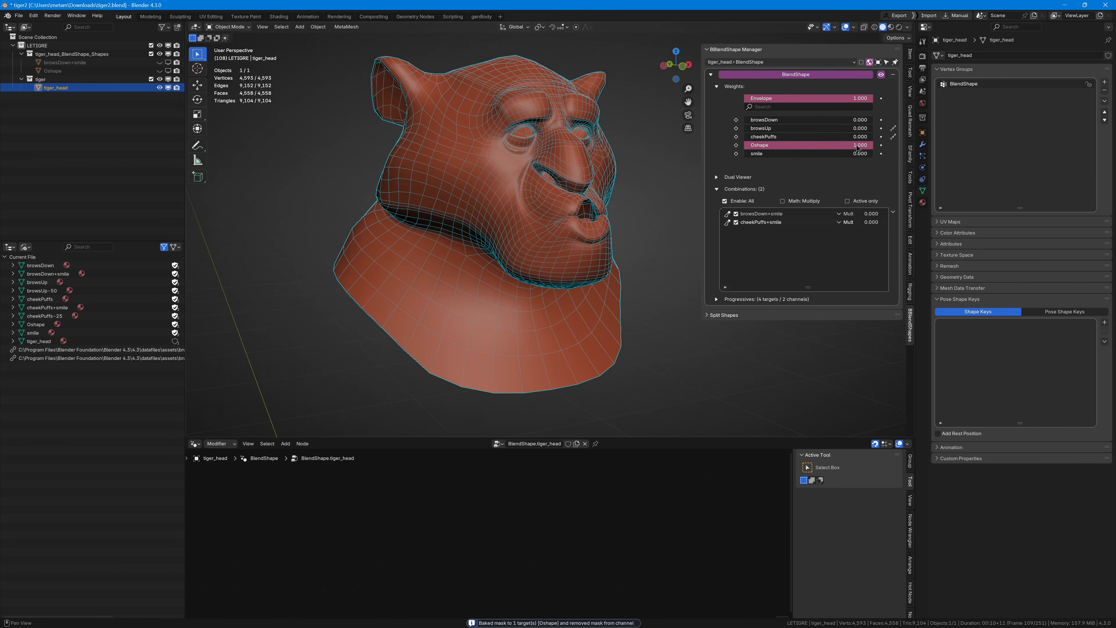
{"action": "left_click_drag", "start_coordinate": [858, 148], "coordinate": [750, 158]}
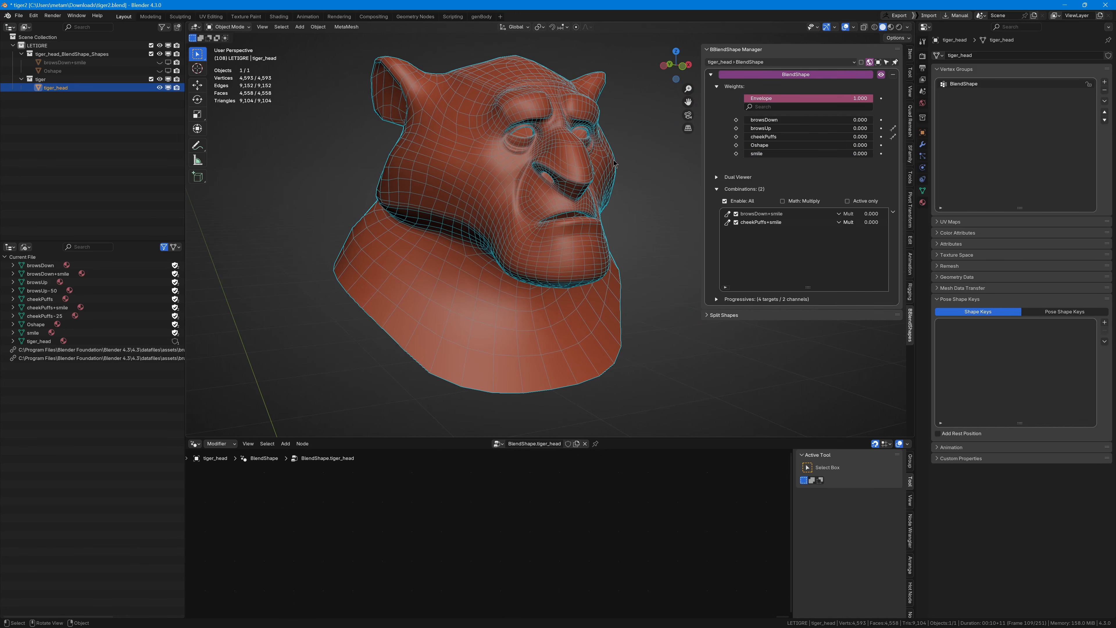
Step: Collapse the Combinations section, expand Progressives, and save the file
{"action": "left_click", "coordinate": [717, 189]}
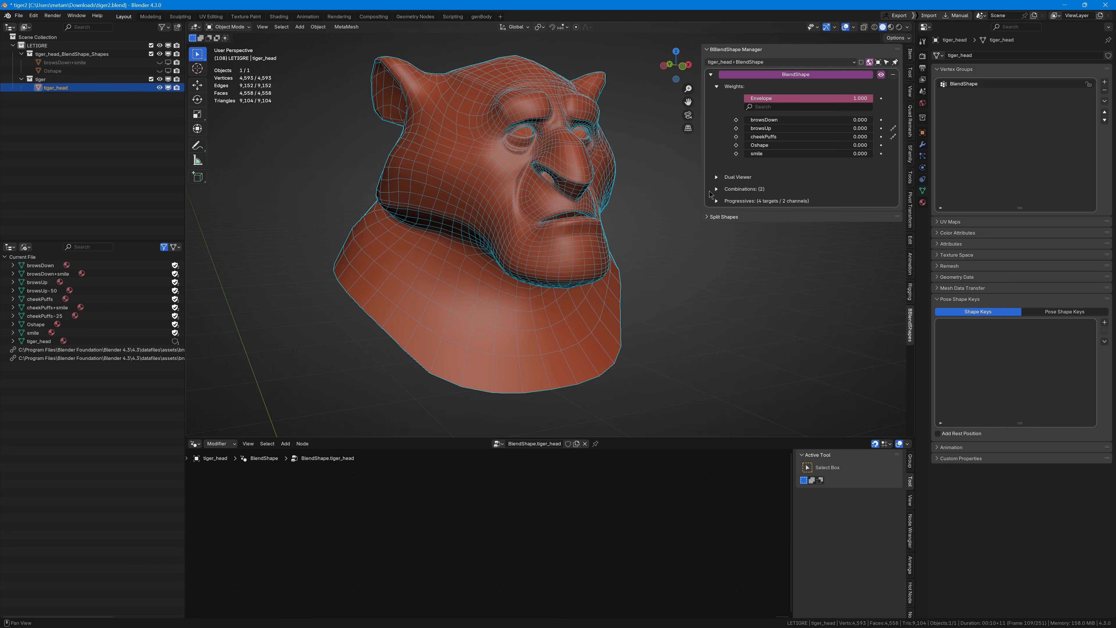
{"action": "left_click", "coordinate": [789, 201]}
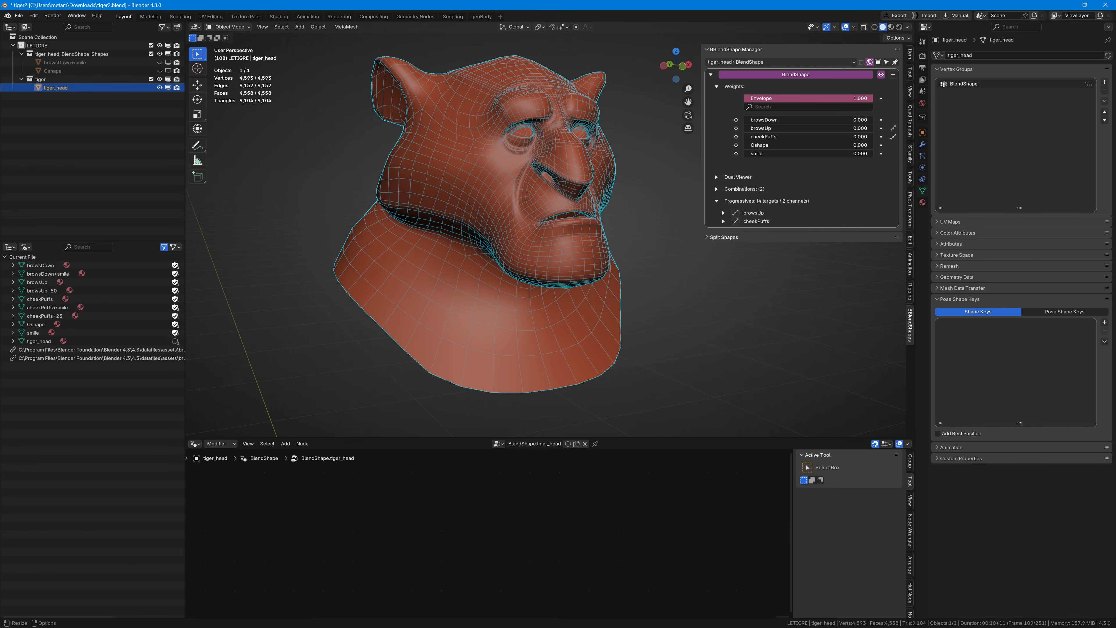
{"action": "key", "text": "ctrl+s"}
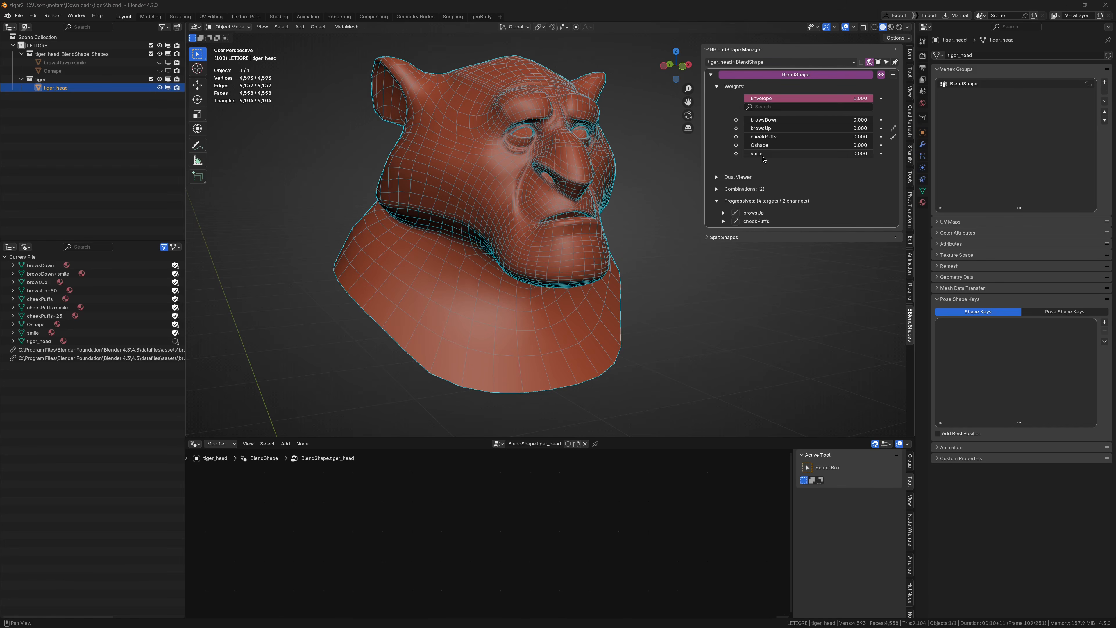
Step: Set the smile weight to 0.500
{"action": "left_click", "coordinate": [827, 154]}
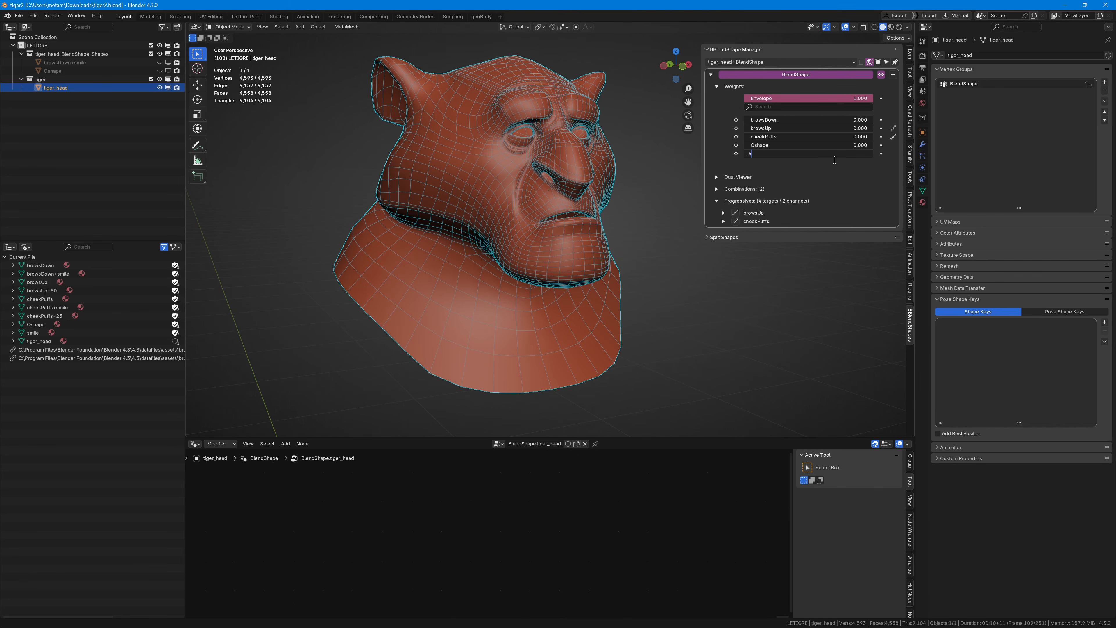
{"action": "key", "text": "Return"}
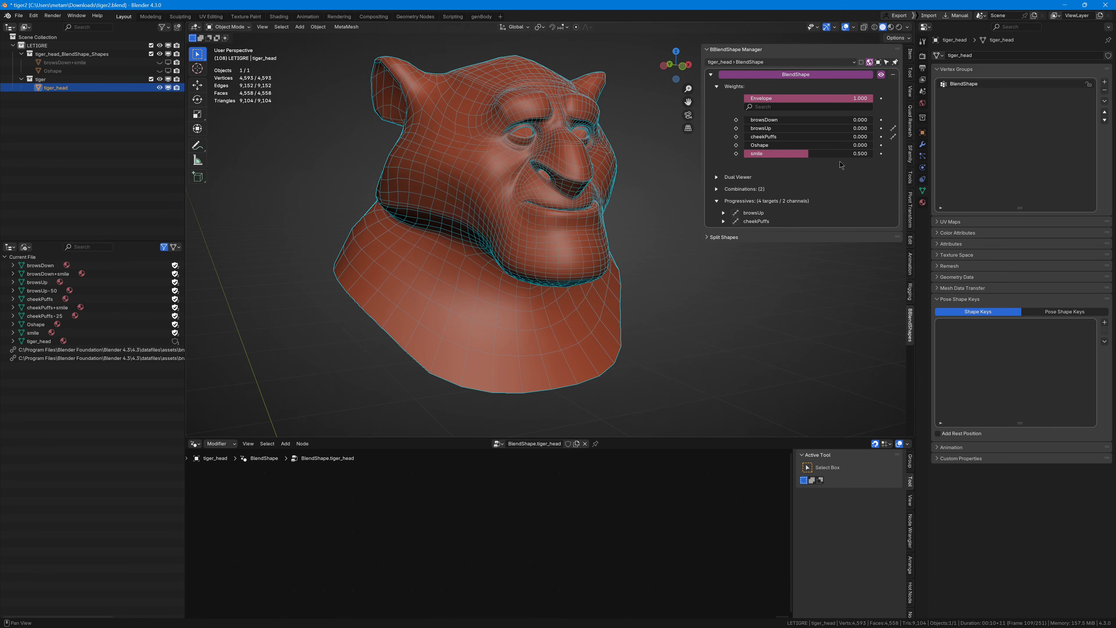
{"action": "right_click", "coordinate": [783, 76]}
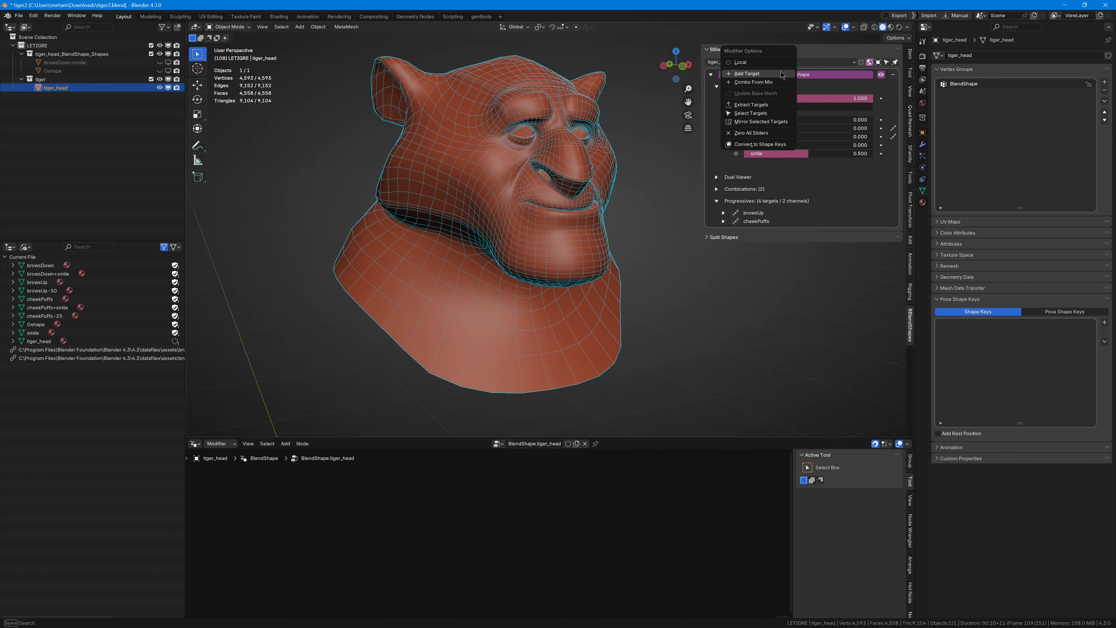
{"action": "left_click", "coordinate": [755, 74]}
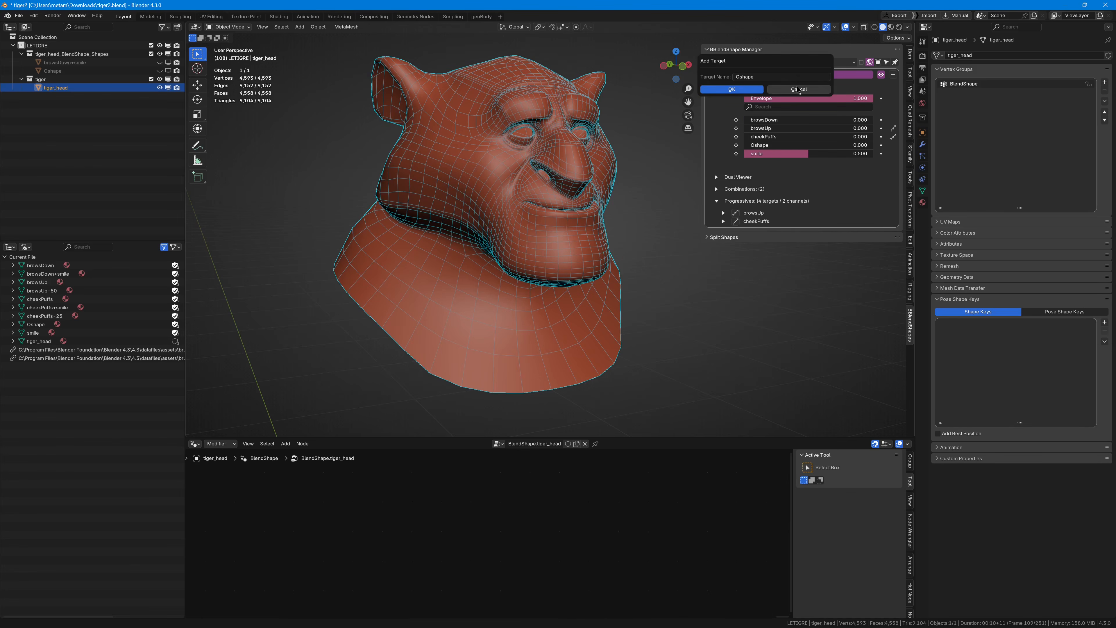
{"action": "left_click", "coordinate": [799, 90]}
{"action": "right_click", "coordinate": [747, 76]}
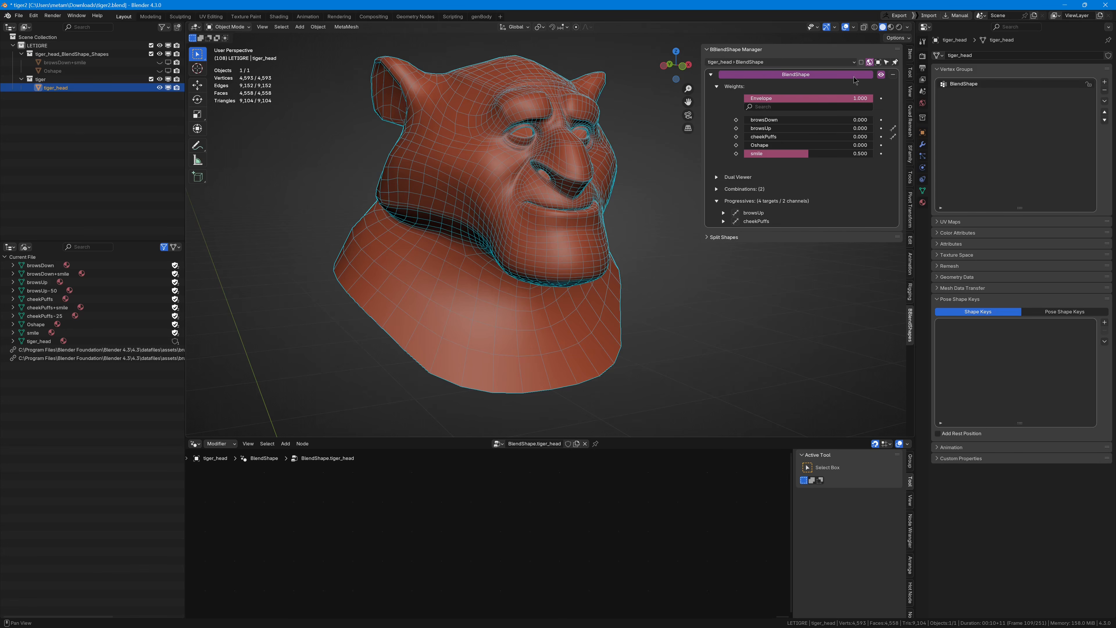
{"action": "right_click", "coordinate": [840, 77]}
Step: Add an empty progressive to the smile channel at 0.500 and pull the mouth corner with the Grab brush, resizing it to 153 px
{"action": "left_click", "coordinate": [736, 154]}
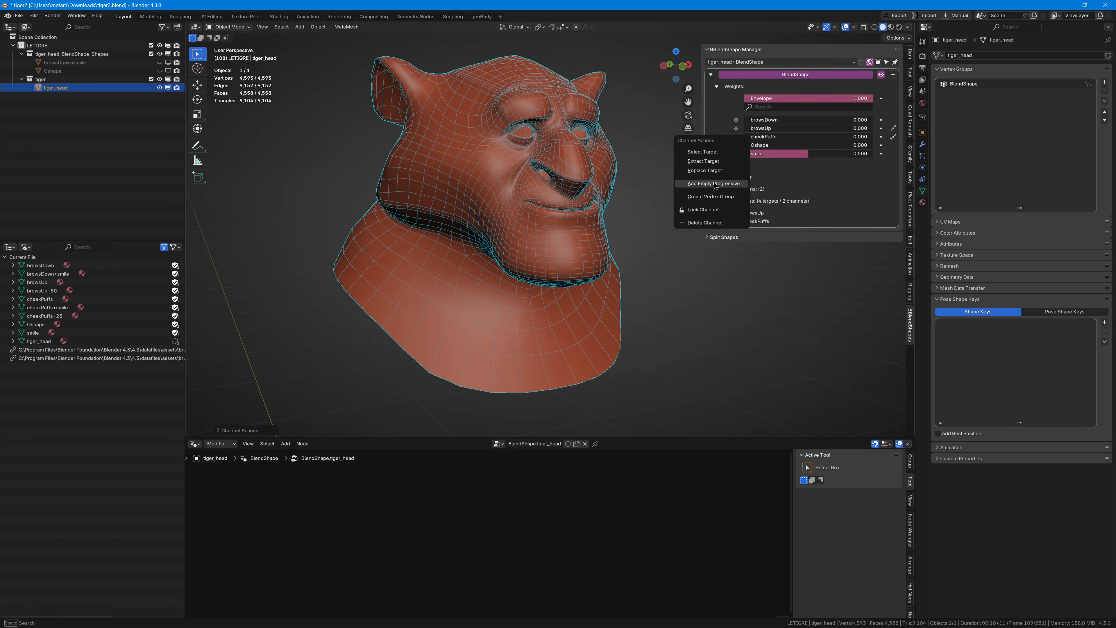
{"action": "left_click", "coordinate": [714, 184]}
{"action": "mouse_move", "coordinate": [597, 185]}
{"action": "middle_mouse_down"}
{"action": "mouse_move", "coordinate": [609, 179]}
{"action": "mouse_move", "coordinate": [486, 200]}
{"action": "middle_mouse_up"}
{"action": "key", "text": "g"}
{"action": "left_click_drag", "start_coordinate": [486, 200], "coordinate": [485, 207]}
{"action": "key", "text": "bracketright"}
{"action": "key", "text": "bracketright"}
{"action": "key", "text": "f"}
{"action": "left_click", "coordinate": [466, 202]}
{"action": "key", "text": "f"}
{"action": "left_click", "coordinate": [481, 211]}
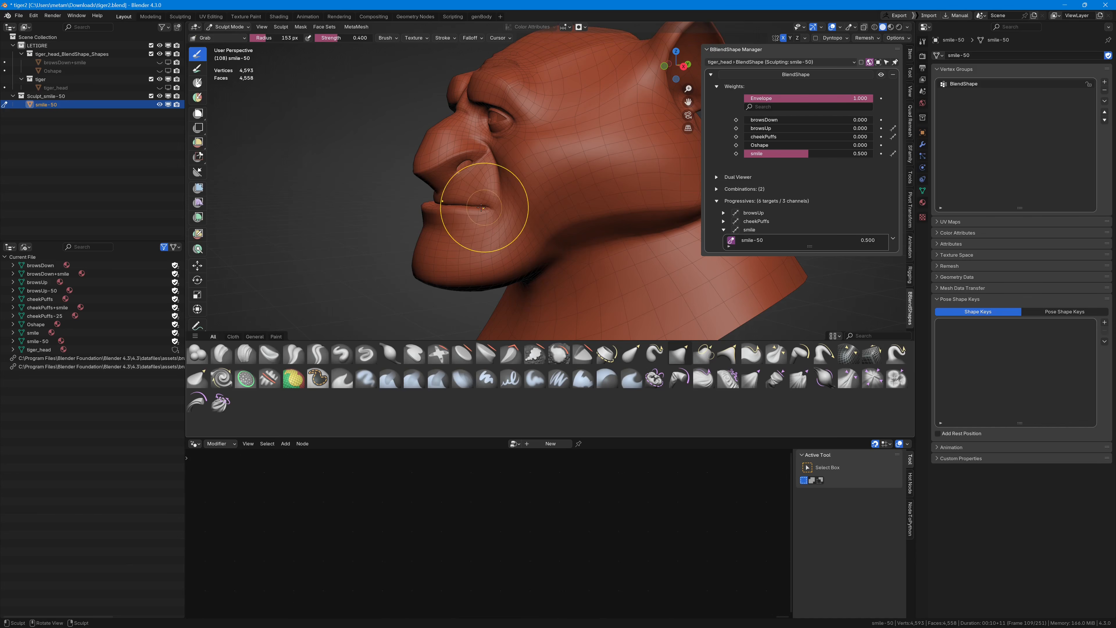
Step: Refine the mouth corner of the 0.500 smile in-between with the 59 px Elastic Grab brush and finish sculpting it
{"action": "middle_click_drag", "start_coordinate": [485, 207], "coordinate": [472, 205]}
{"action": "left_click", "coordinate": [631, 354]}
{"action": "left_click_drag", "start_coordinate": [477, 206], "coordinate": [483, 206]}
{"action": "mouse_move", "coordinate": [484, 206]}
{"action": "middle_mouse_down"}
{"action": "mouse_move", "coordinate": [556, 217]}
{"action": "mouse_move", "coordinate": [467, 212]}
{"action": "mouse_move", "coordinate": [469, 199]}
{"action": "mouse_move", "coordinate": [607, 205]}
{"action": "middle_mouse_up"}
{"action": "middle_click_drag", "start_coordinate": [584, 141], "coordinate": [523, 144]}
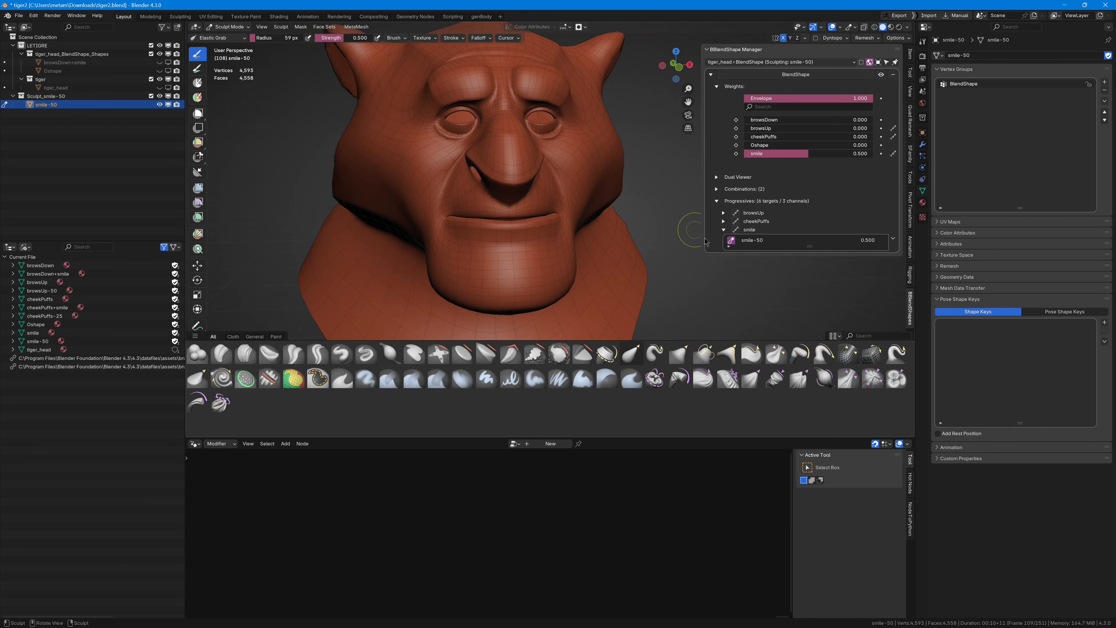
{"action": "left_click", "coordinate": [731, 240]}
Step: Switch the smile progressive's interpolation from linear to curved, and vary the smile weight to examine the mouth corner's motion
{"action": "middle_click_drag", "start_coordinate": [577, 177], "coordinate": [763, 173]}
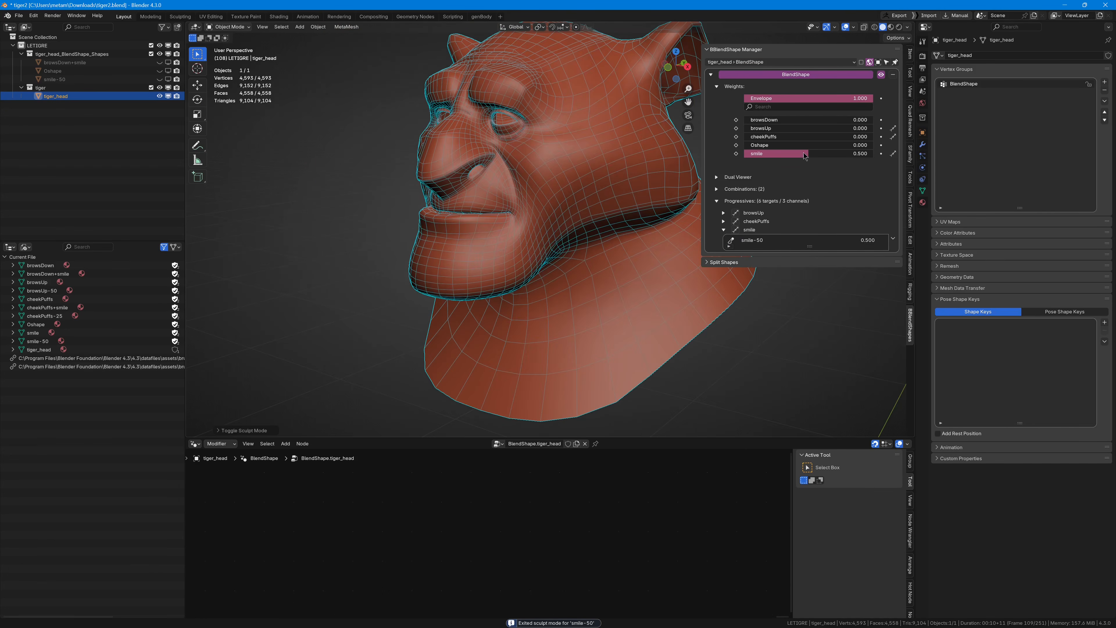
{"action": "left_click_drag", "start_coordinate": [819, 157], "coordinate": [875, 160]}
{"action": "left_click", "coordinate": [894, 154]}
{"action": "middle_click_drag", "start_coordinate": [481, 176], "coordinate": [510, 175]}
{"action": "left_click_drag", "start_coordinate": [846, 149], "coordinate": [772, 157]}
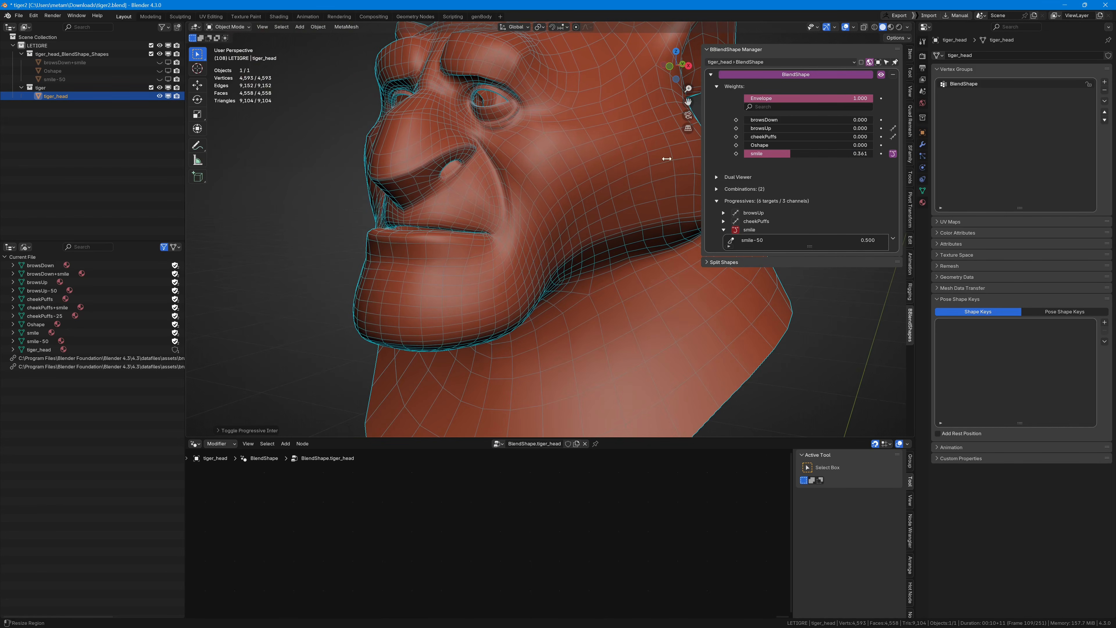
{"action": "middle_click_drag", "start_coordinate": [488, 210], "coordinate": [610, 208]}
{"action": "mouse_move", "coordinate": [784, 155]}
{"action": "left_mouse_down"}
{"action": "mouse_move", "coordinate": [760, 156]}
{"action": "mouse_move", "coordinate": [856, 151]}
{"action": "mouse_move", "coordinate": [765, 154]}
{"action": "left_mouse_up"}
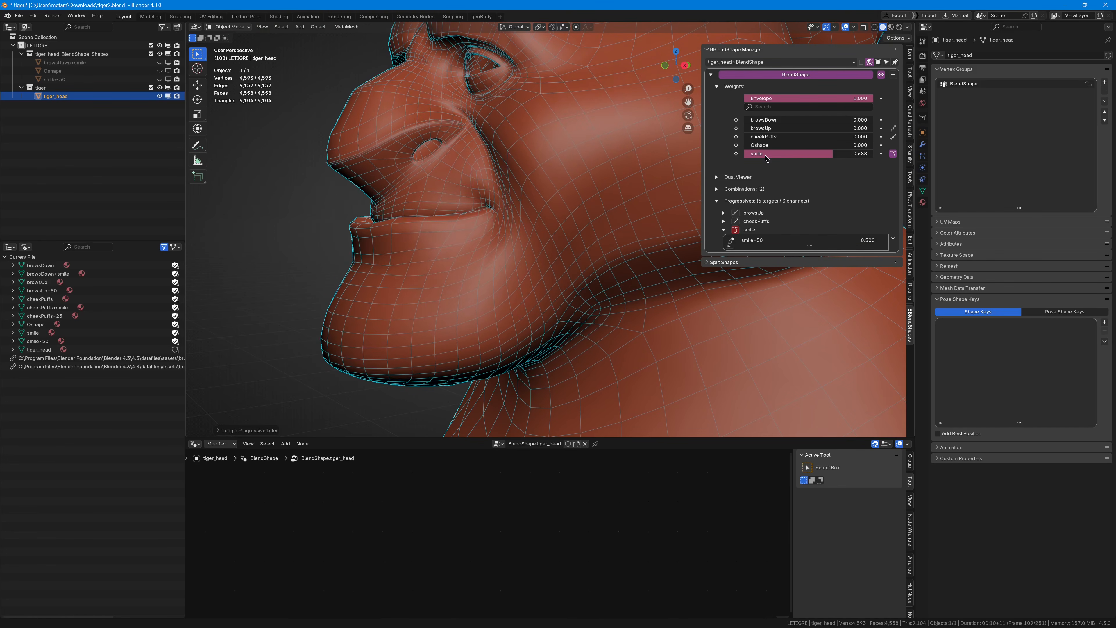
Step: Compare linear and curved interpolation on the smile progressive while raising its weight, leaving the curved mode on
{"action": "left_click", "coordinate": [893, 154]}
{"action": "left_click", "coordinate": [893, 153]}
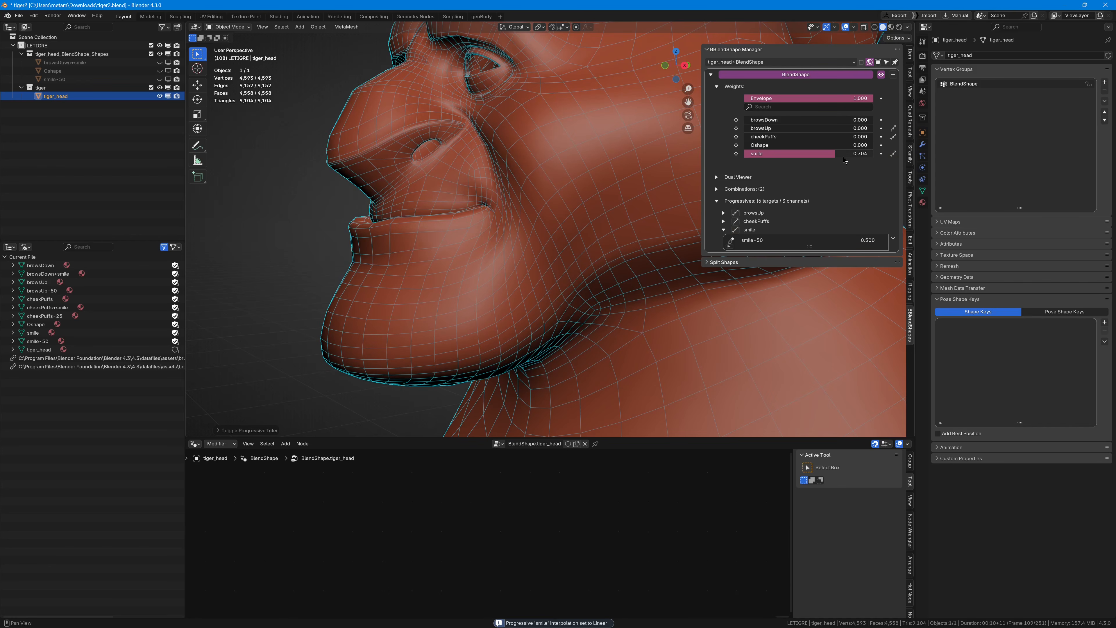
{"action": "mouse_move", "coordinate": [843, 156]}
{"action": "left_mouse_down"}
{"action": "mouse_move", "coordinate": [744, 156]}
{"action": "mouse_move", "coordinate": [864, 158]}
{"action": "left_mouse_up"}
{"action": "left_click", "coordinate": [893, 153]}
{"action": "middle_click_drag", "start_coordinate": [585, 176], "coordinate": [712, 213]}
{"action": "left_click", "coordinate": [723, 229]}
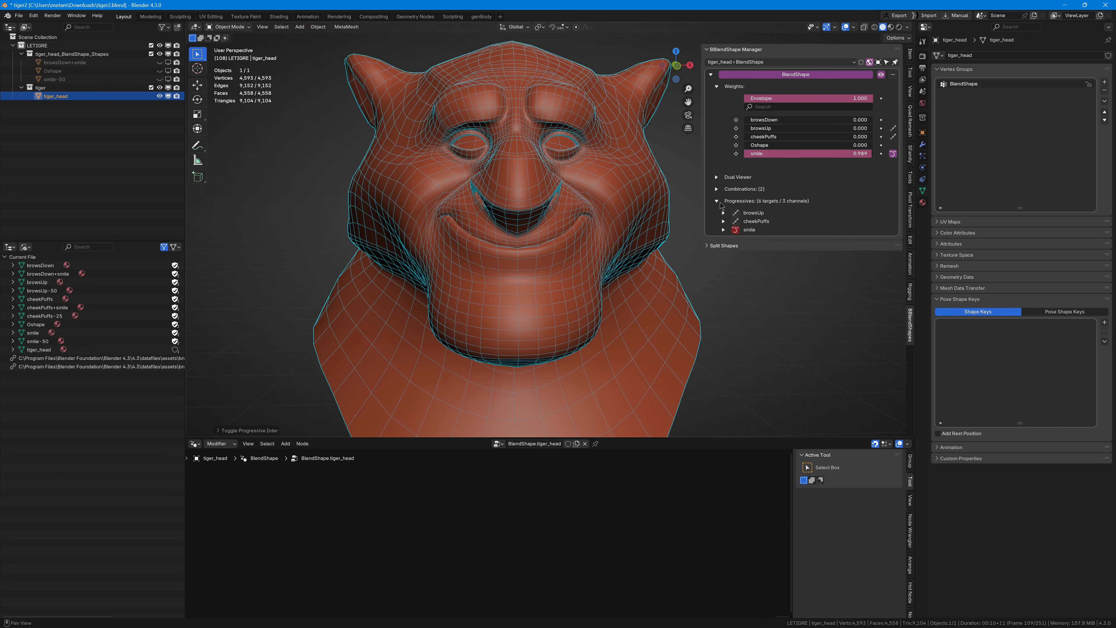
{"action": "middle_click_drag", "start_coordinate": [640, 199], "coordinate": [686, 200]}
{"action": "left_click", "coordinate": [717, 201]}
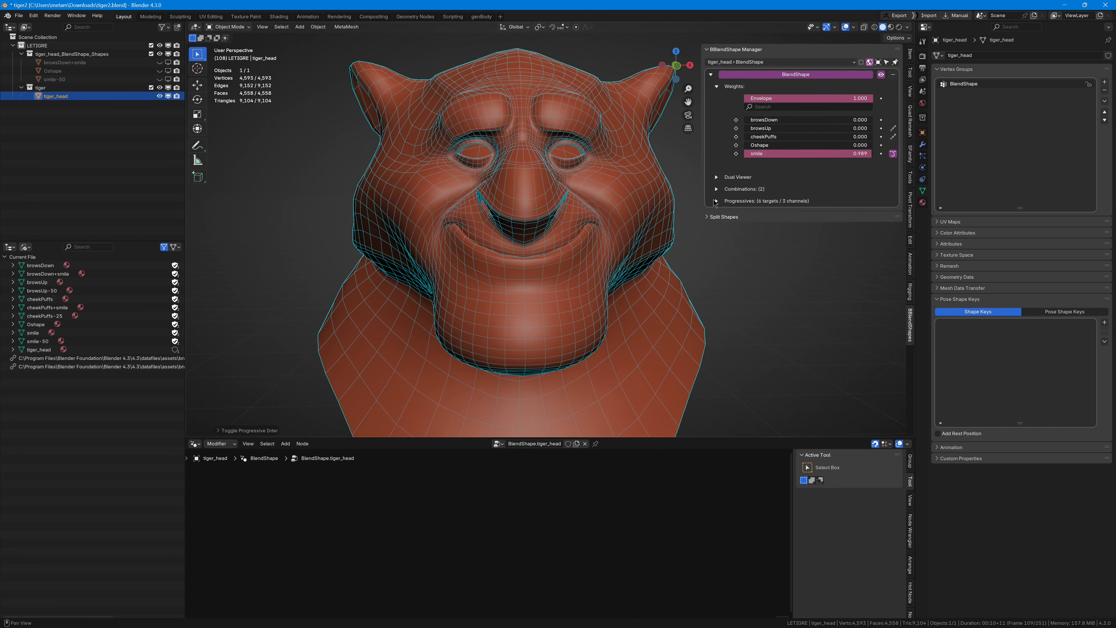
{"action": "left_click", "coordinate": [717, 201]}
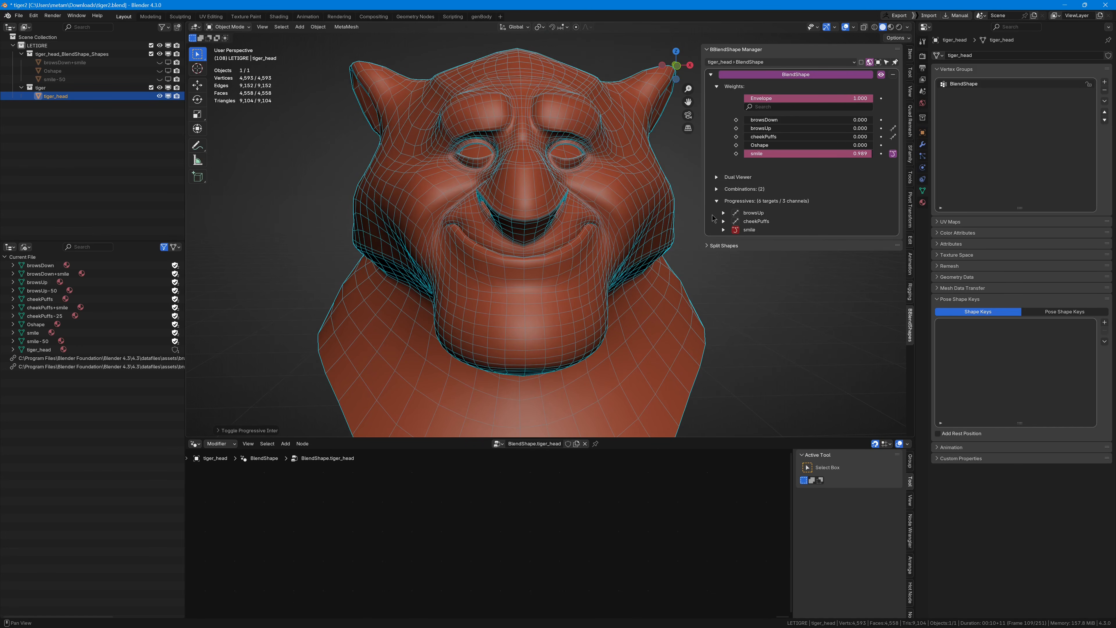
{"action": "left_click", "coordinate": [724, 229]}
{"action": "left_click", "coordinate": [723, 230]}
{"action": "left_click", "coordinate": [724, 230]}
{"action": "middle_click_drag", "start_coordinate": [659, 194], "coordinate": [618, 192]}
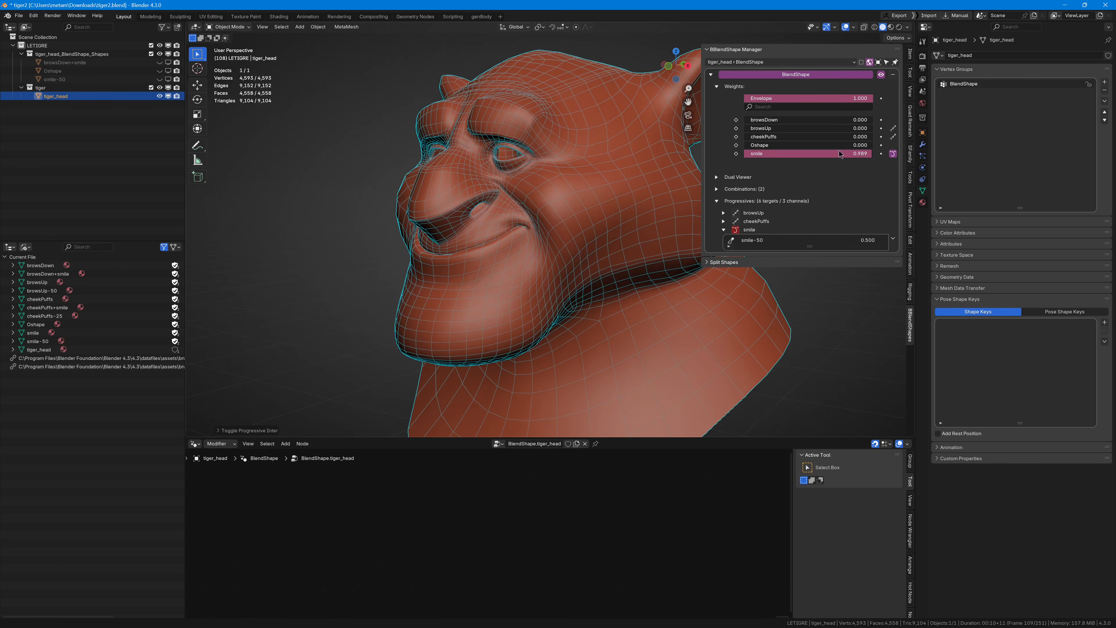
Step: Set the smile weight to 0.250 and add another empty progressive to the smile channel there
{"action": "left_click_drag", "start_coordinate": [840, 153], "coordinate": [799, 157]}
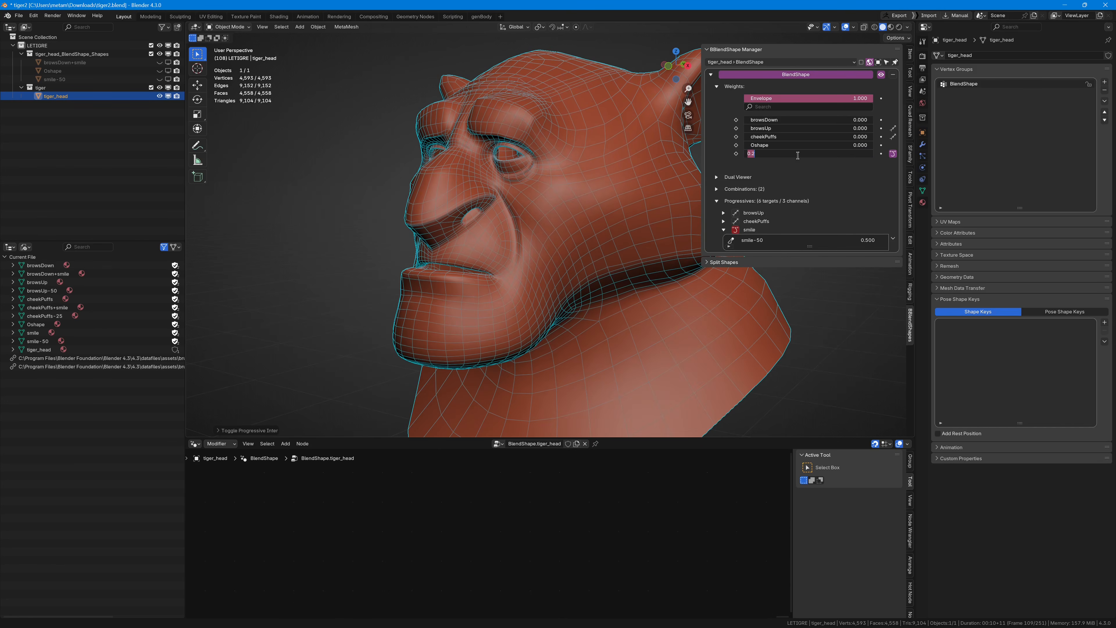
{"action": "type", "text": "5"}
{"action": "key", "text": "Return"}
{"action": "middle_click_drag", "start_coordinate": [673, 163], "coordinate": [589, 139]}
{"action": "right_click", "coordinate": [738, 155]}
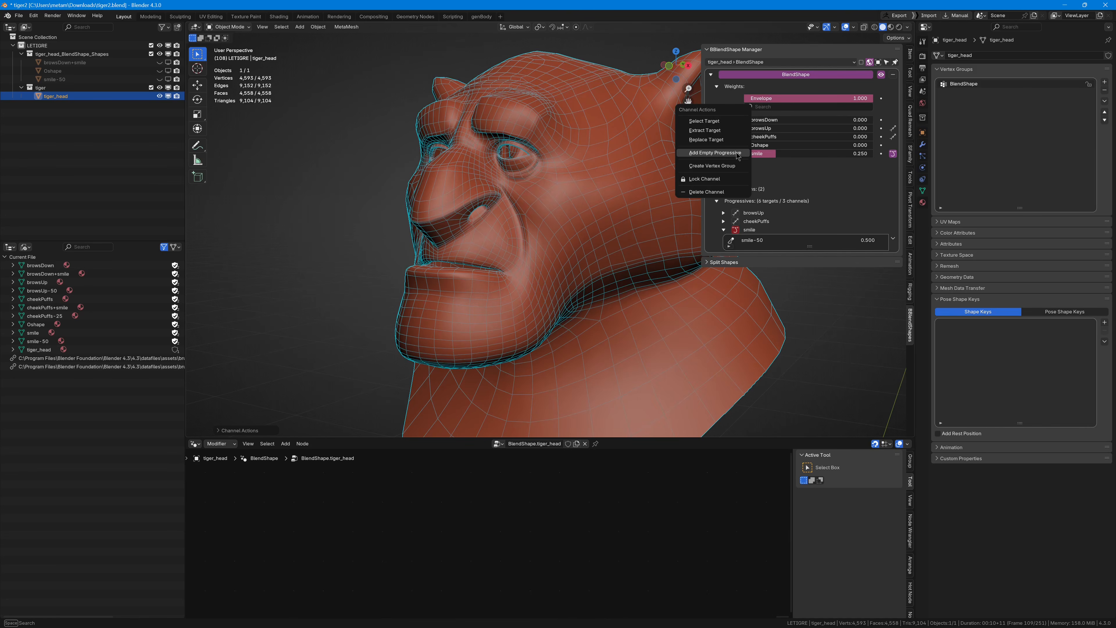
{"action": "left_click", "coordinate": [715, 153]}
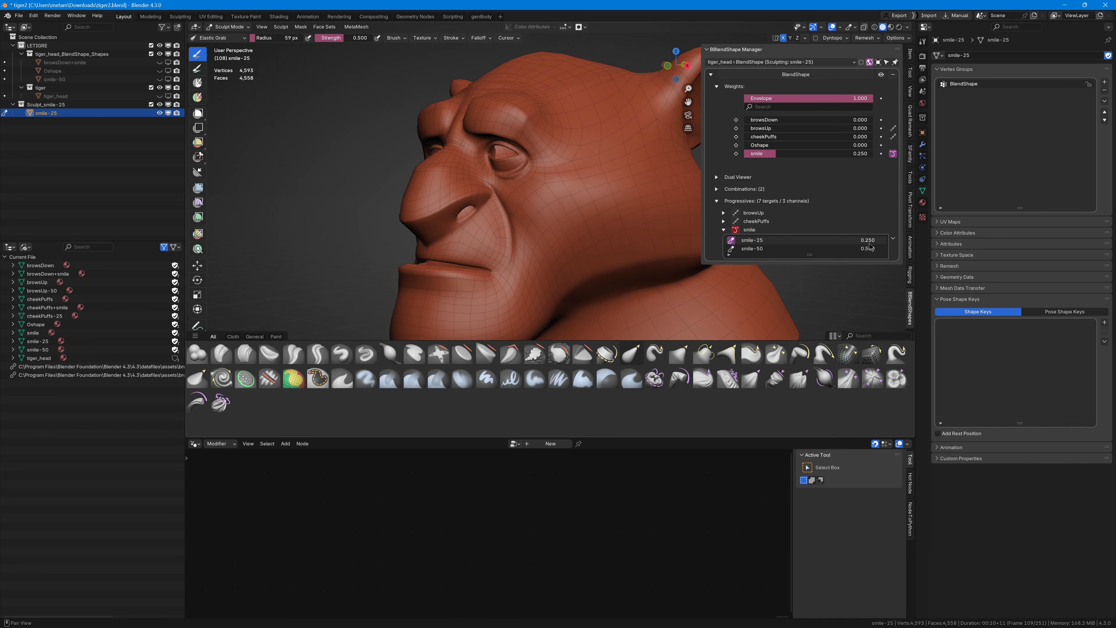
Step: Sculpt the mouth corner of the 0.250 smile in-between with the Grab brush, and check it by varying the smile weight, ending at 0.459
{"action": "middle_click_drag", "start_coordinate": [545, 237], "coordinate": [460, 238]}
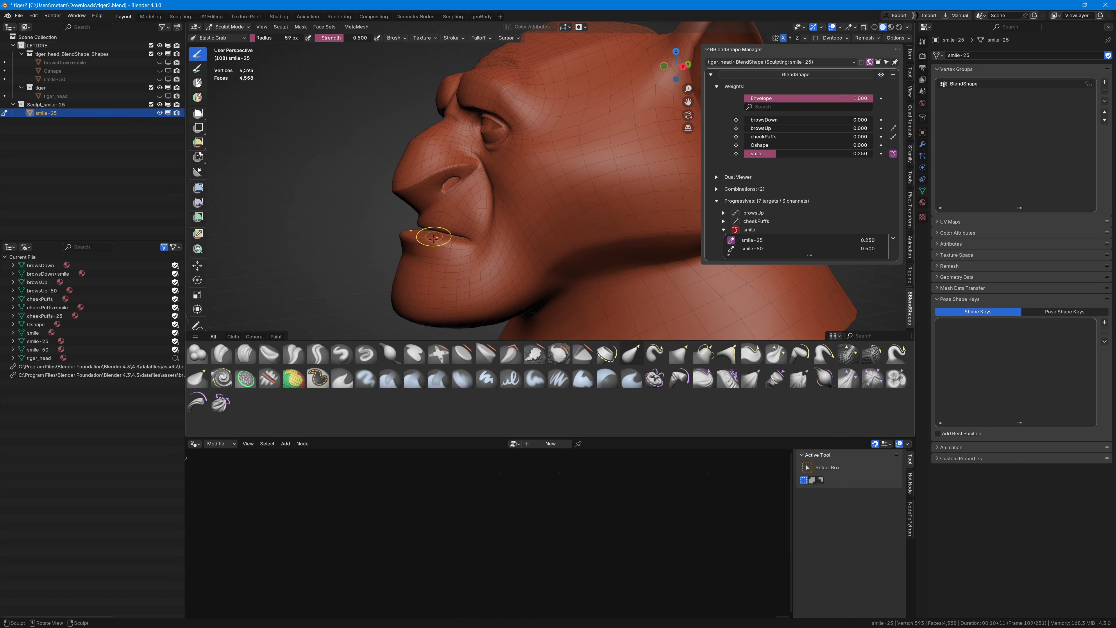
{"action": "key", "text": "g"}
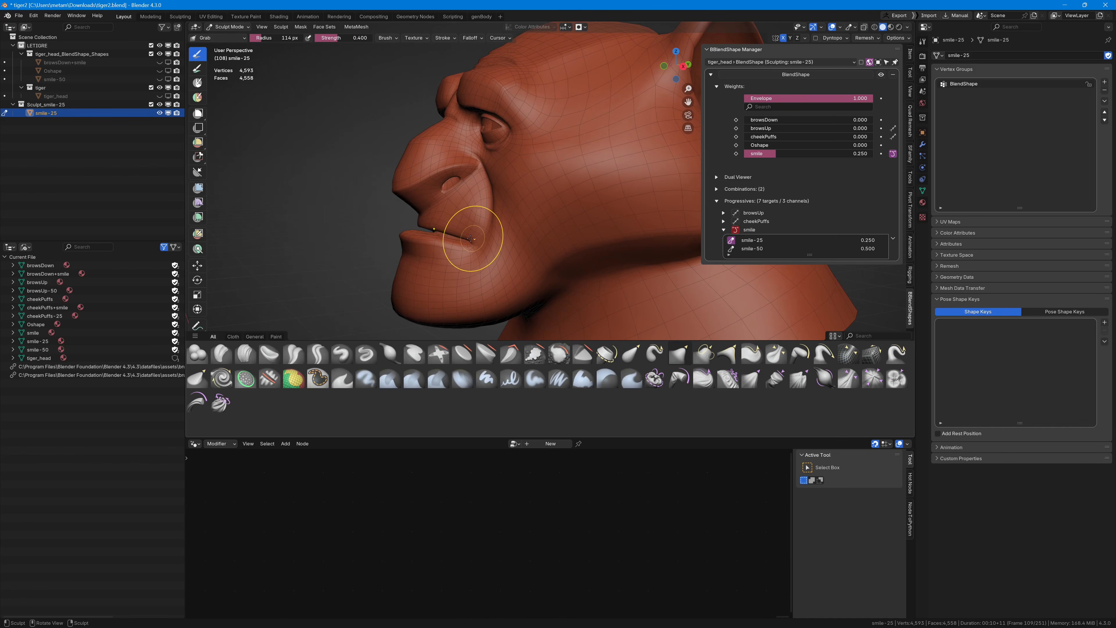
{"action": "key", "text": "i"}
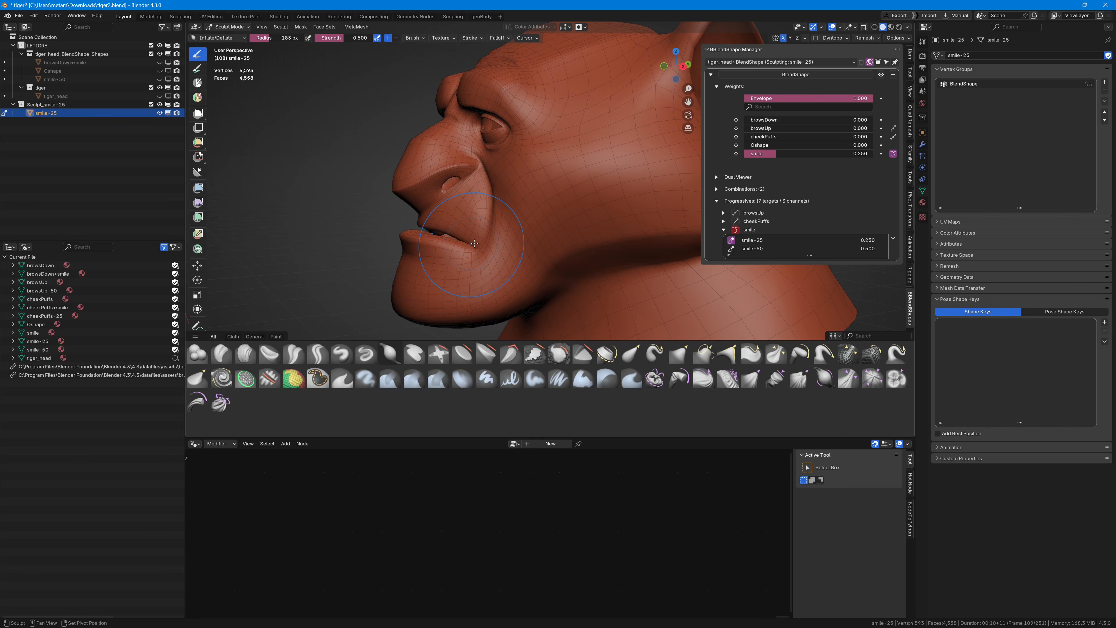
{"action": "key", "text": "g"}
{"action": "left_click_drag", "start_coordinate": [468, 243], "coordinate": [469, 245]}
{"action": "mouse_move", "coordinate": [504, 244]}
{"action": "middle_mouse_down"}
{"action": "mouse_move", "coordinate": [514, 222]}
{"action": "mouse_move", "coordinate": [756, 159]}
{"action": "middle_mouse_up"}
{"action": "left_click", "coordinate": [731, 240]}
{"action": "left_click_drag", "start_coordinate": [755, 158], "coordinate": [751, 155]}
{"action": "left_click_drag", "start_coordinate": [748, 153], "coordinate": [805, 154]}
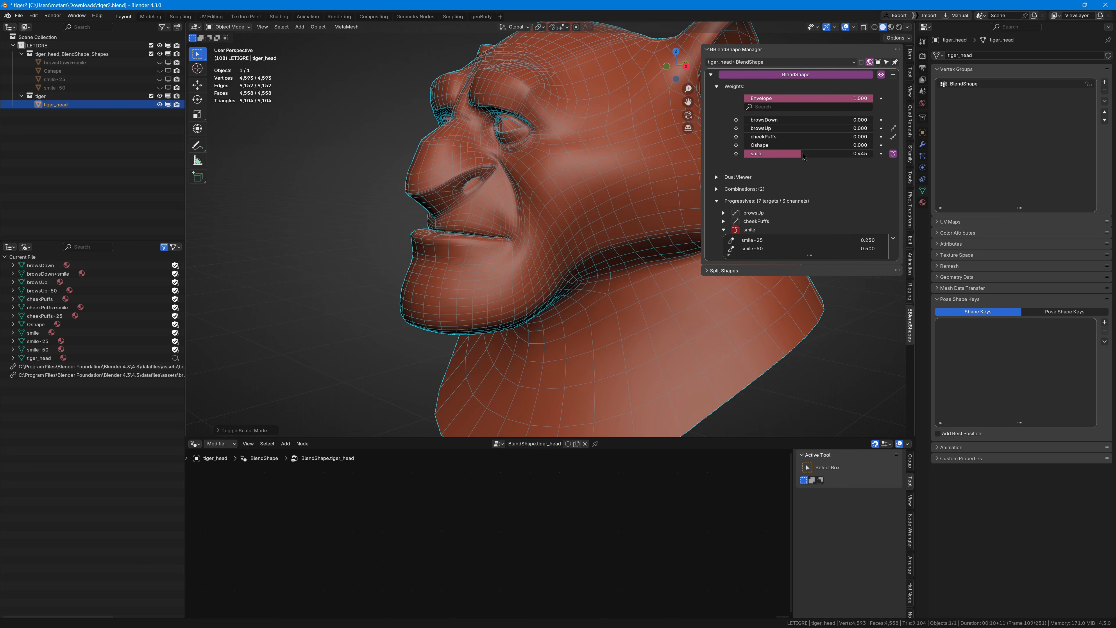
Step: Move the smile-50 in-between to 0.66 and the smile-25 in-between to 0.33
{"action": "left_click", "coordinate": [876, 250]}
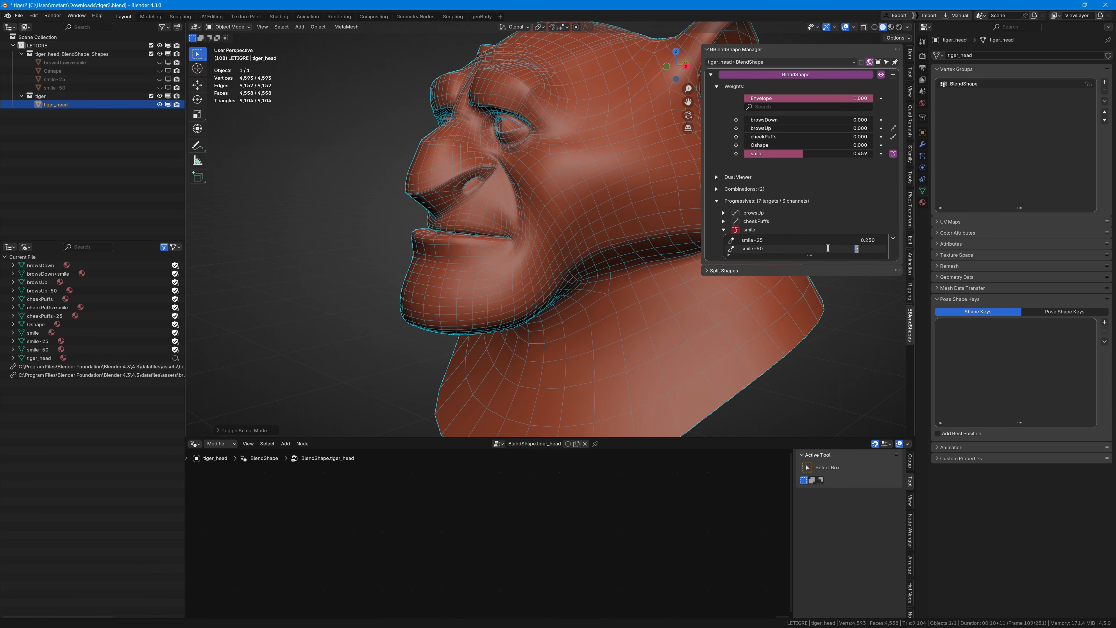
{"action": "type", "text": ".66"}
{"action": "key", "text": "Return"}
{"action": "left_click", "coordinate": [876, 242]}
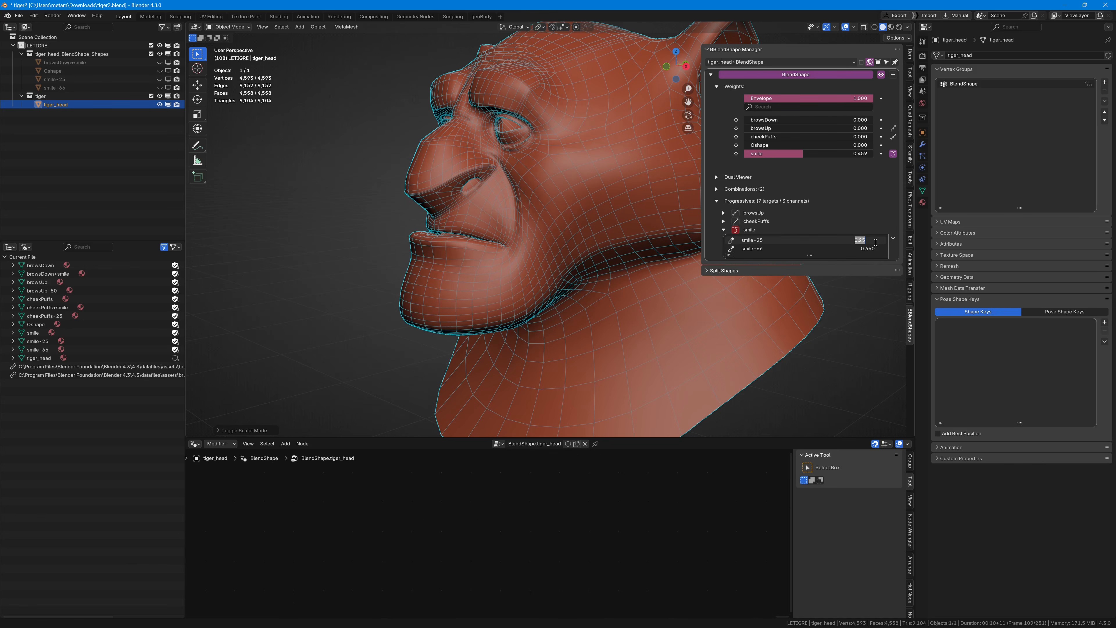
{"action": "type", "text": ".33"}
{"action": "key", "text": "Return"}
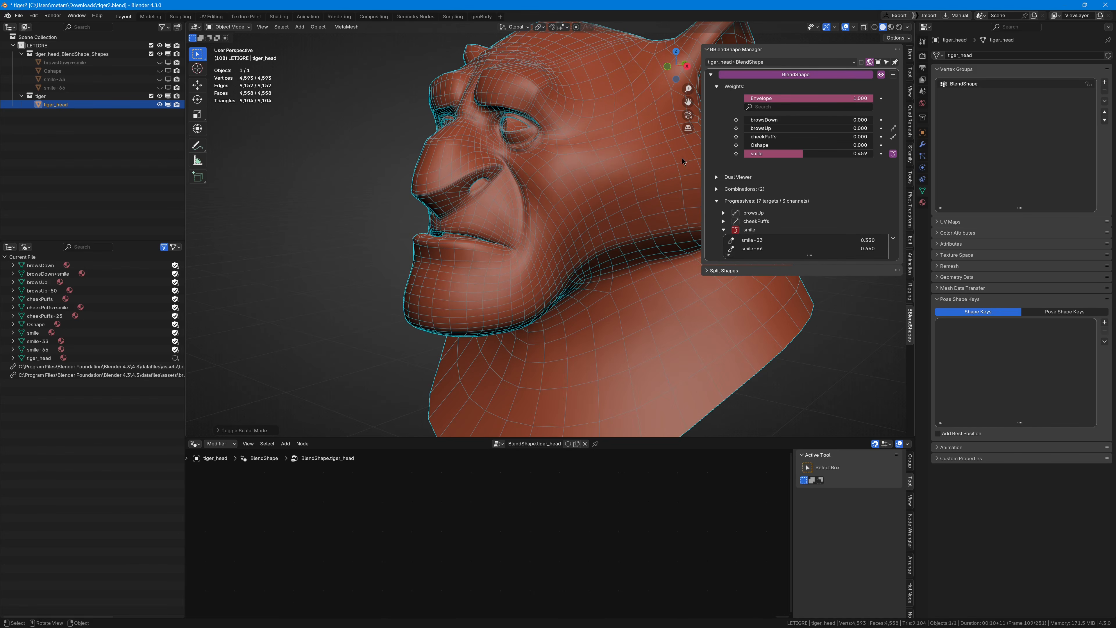
Step: Examine the tiger head's curved smile progression by raising the smile weight to 1.000, lowering it to 0.628 and varying the weights further
{"action": "left_click_drag", "start_coordinate": [795, 153], "coordinate": [875, 156]}
{"action": "scroll", "coordinate": [457, 149], "scroll_direction": "down", "scroll_amount": 2}
{"action": "middle_click_drag", "start_coordinate": [457, 149], "coordinate": [527, 156]}
{"action": "scroll", "coordinate": [528, 156], "scroll_direction": "down", "scroll_amount": 1}
{"action": "middle_click_drag", "start_coordinate": [527, 156], "coordinate": [497, 176], "text": "shift"}
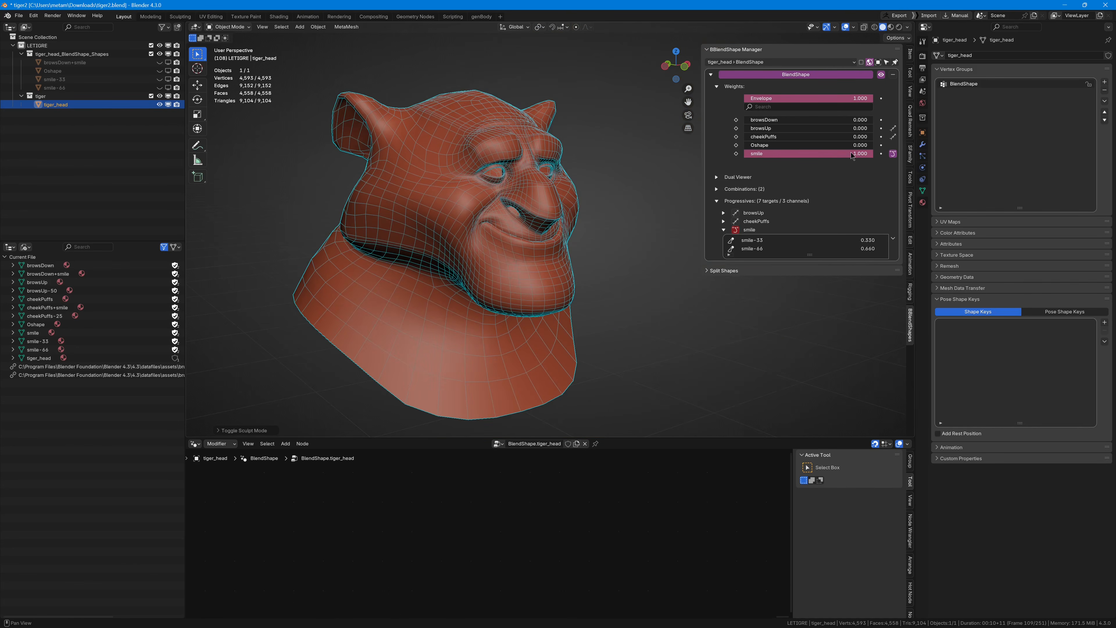
{"action": "left_click_drag", "start_coordinate": [852, 155], "coordinate": [825, 154]}
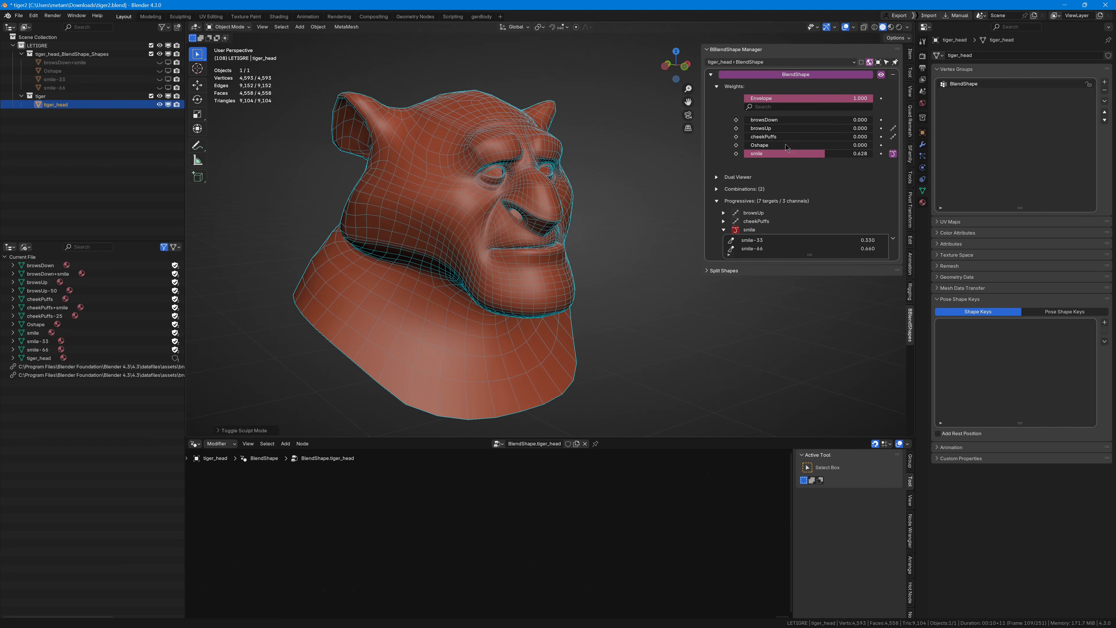
{"action": "left_click_drag", "start_coordinate": [755, 145], "coordinate": [905, 152]}
{"action": "left_click_drag", "start_coordinate": [837, 156], "coordinate": [813, 155]}
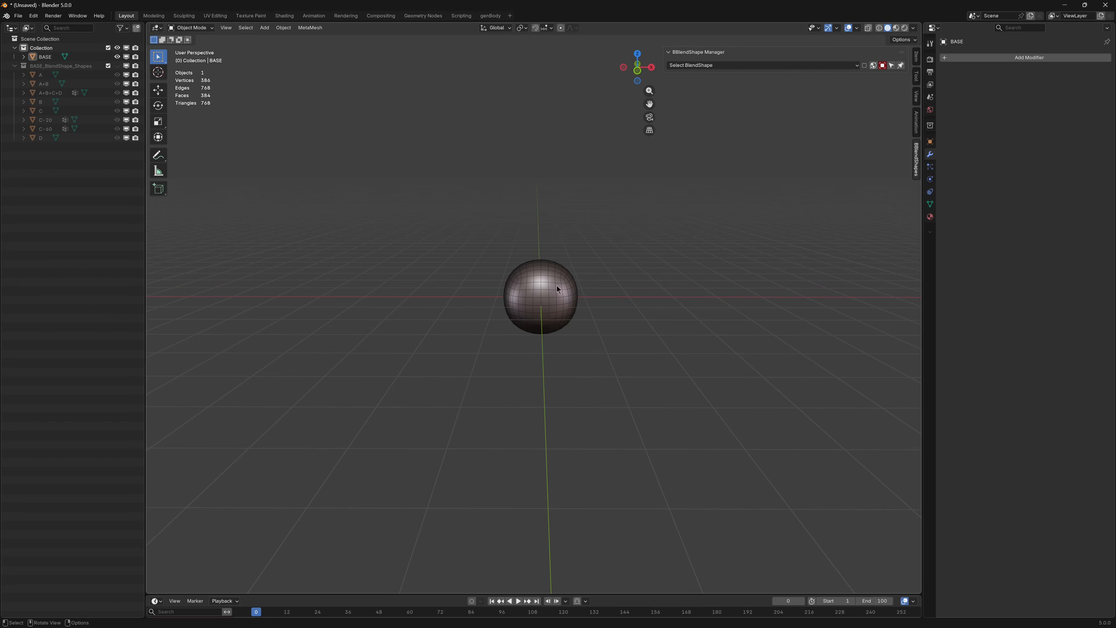
Step: Inspect the BASE sphere's mesh data, including its vertex groups and Pose Shape Keys, in the new sphere scene
{"action": "middle_click_drag", "start_coordinate": [544, 280], "coordinate": [591, 305], "text": "ctrl"}
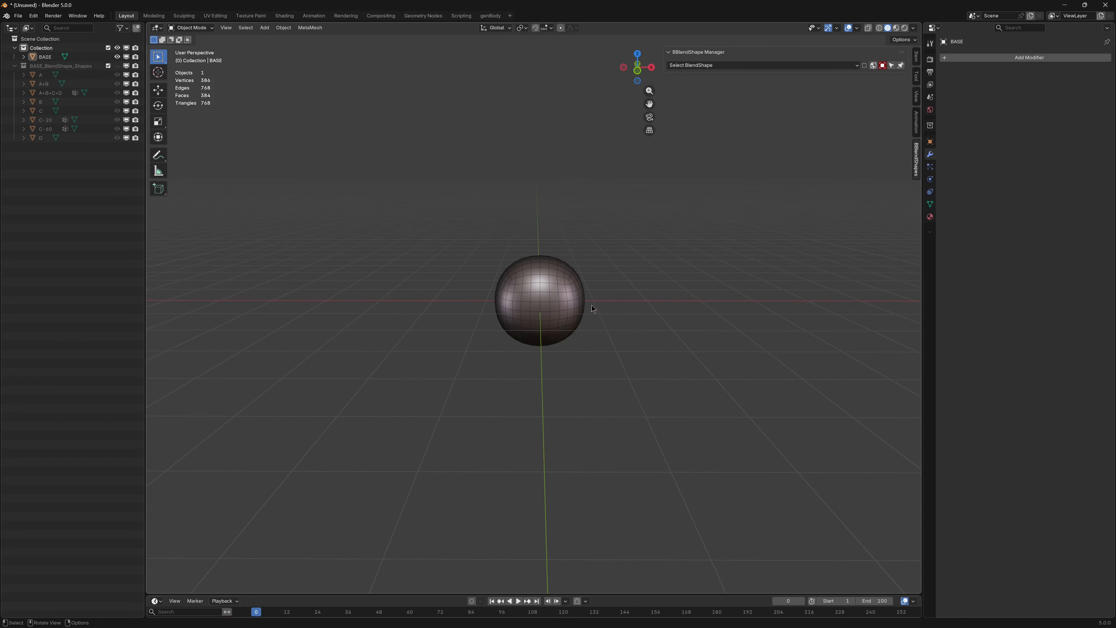
{"action": "left_click", "coordinate": [553, 291]}
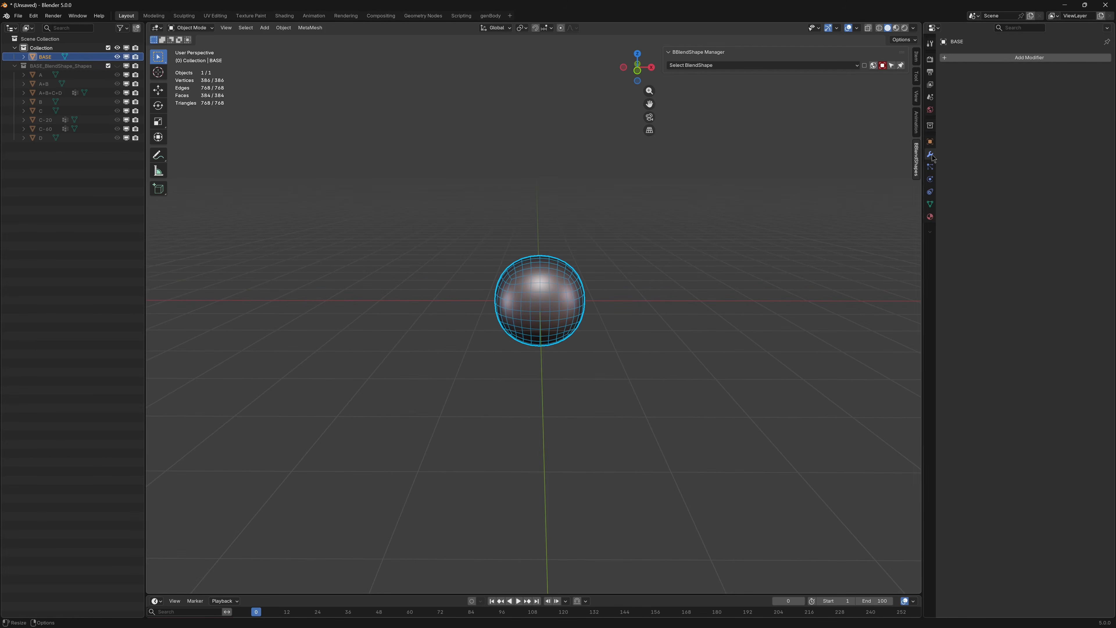
{"action": "left_click", "coordinate": [930, 204]}
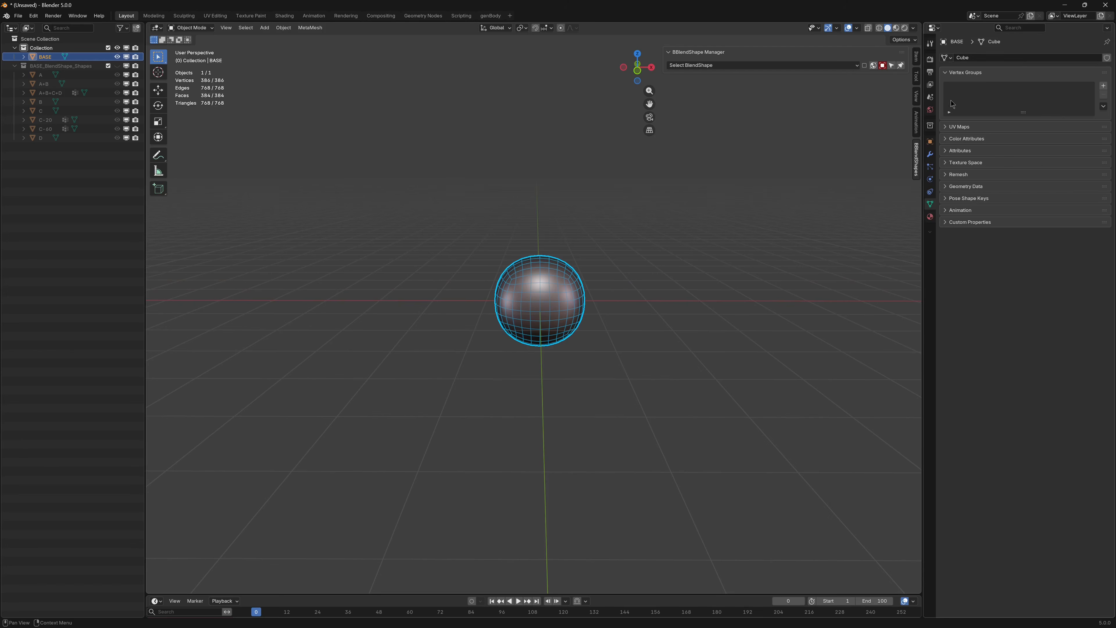
{"action": "left_click_drag", "start_coordinate": [931, 163], "coordinate": [932, 203]}
{"action": "left_click", "coordinate": [963, 199]}
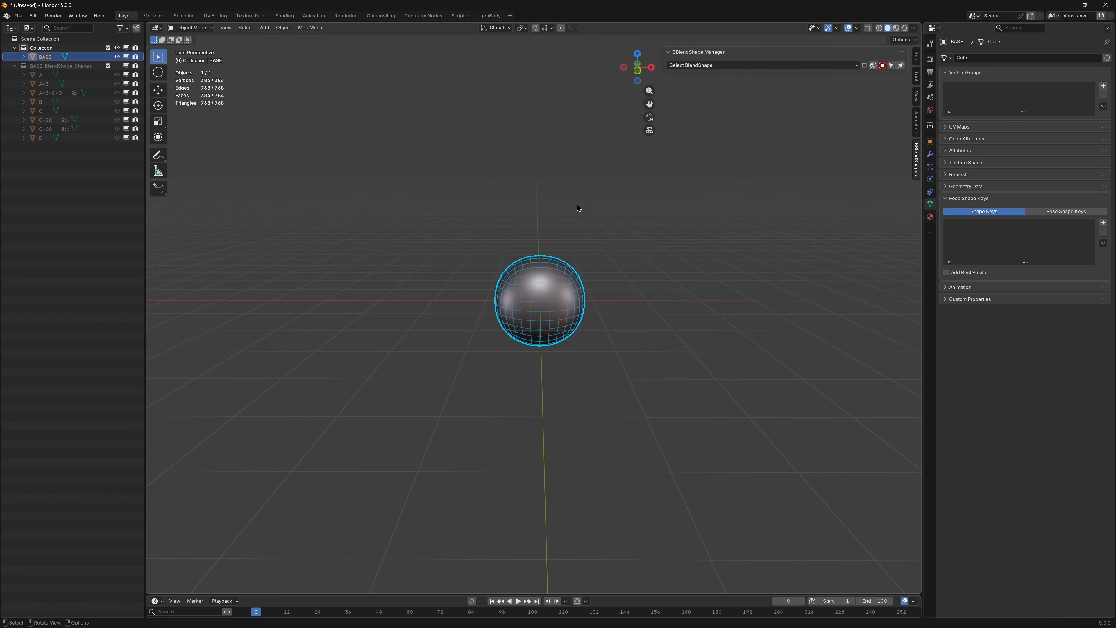
{"action": "left_click", "coordinate": [579, 224]}
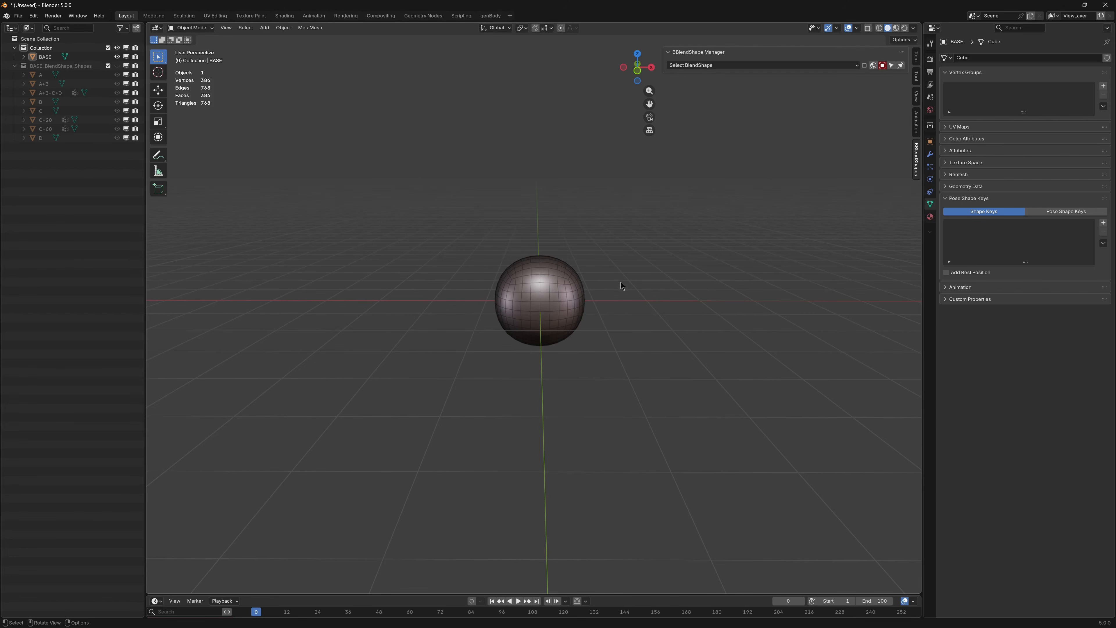
Step: Show the BASE_BlendShape_Shapes collection in the viewport and bring all its shapes into view
{"action": "left_click", "coordinate": [116, 66]}
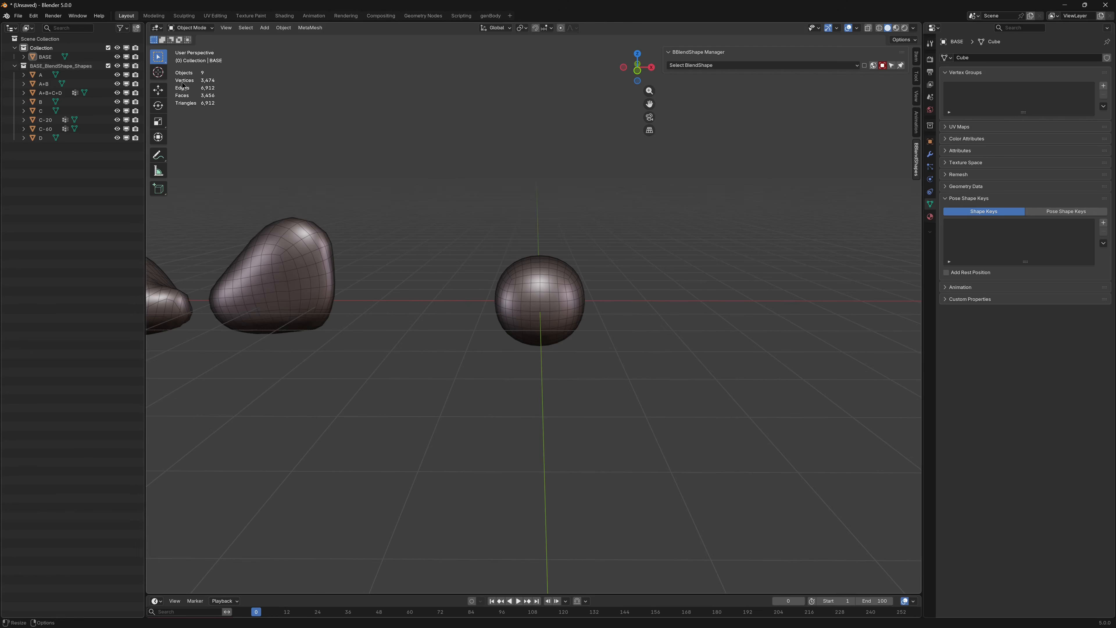
{"action": "middle_click_drag", "start_coordinate": [457, 232], "coordinate": [337, 187]}
{"action": "scroll", "coordinate": [504, 266], "scroll_direction": "up", "scroll_amount": 3}
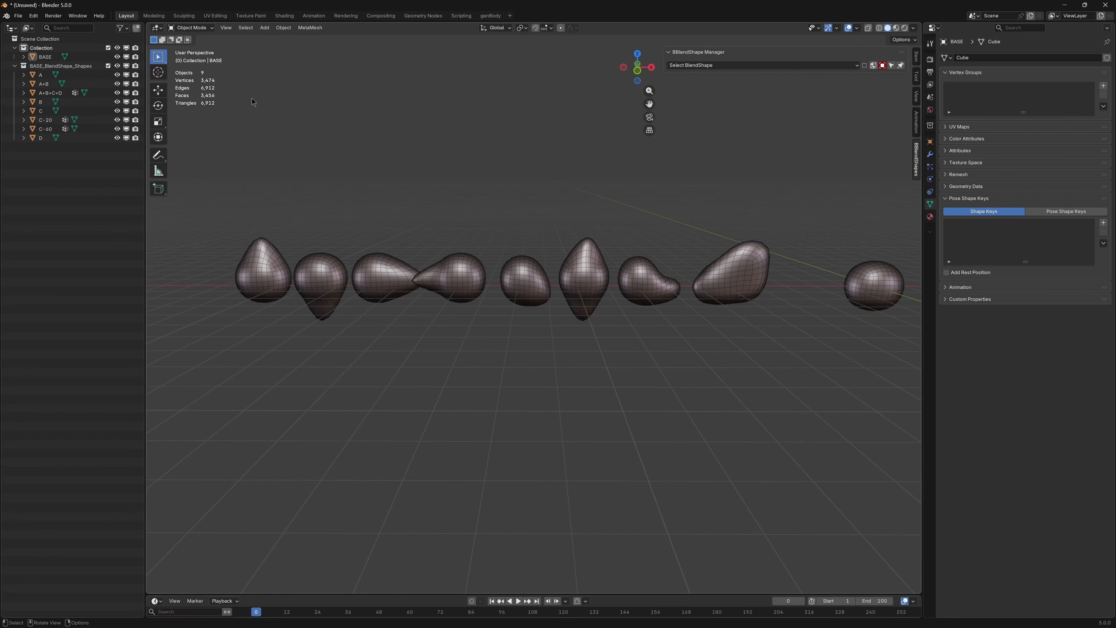
Step: Examine the target shapes one by one: A, A+B, A+B+C+D, C, C-20, C-60 and D
{"action": "left_click", "coordinate": [42, 76]}
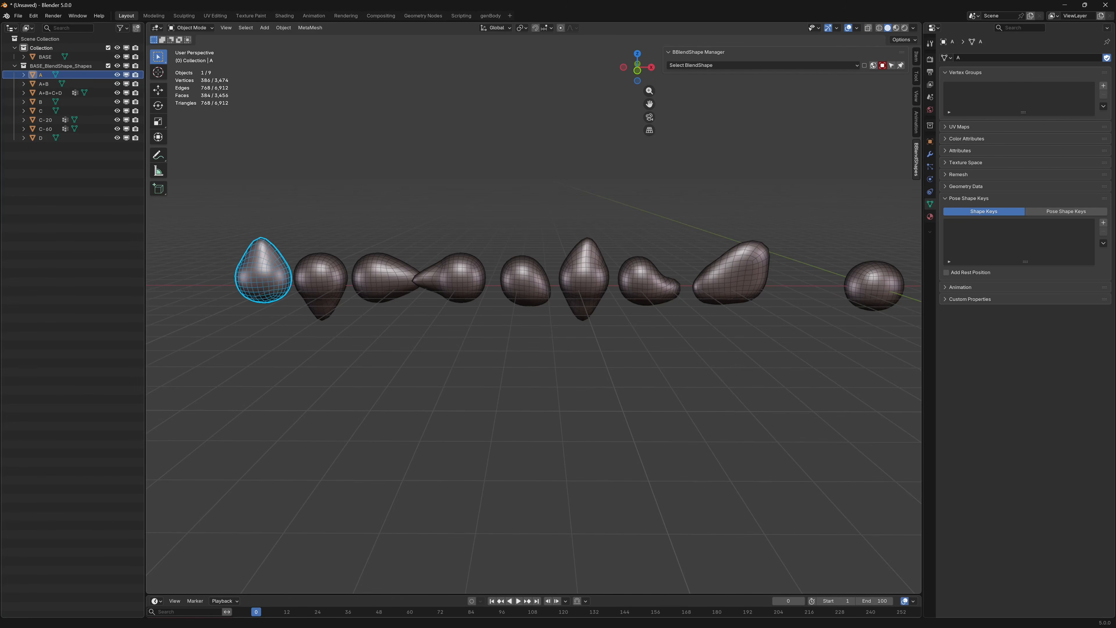
{"action": "left_click", "coordinate": [44, 84]}
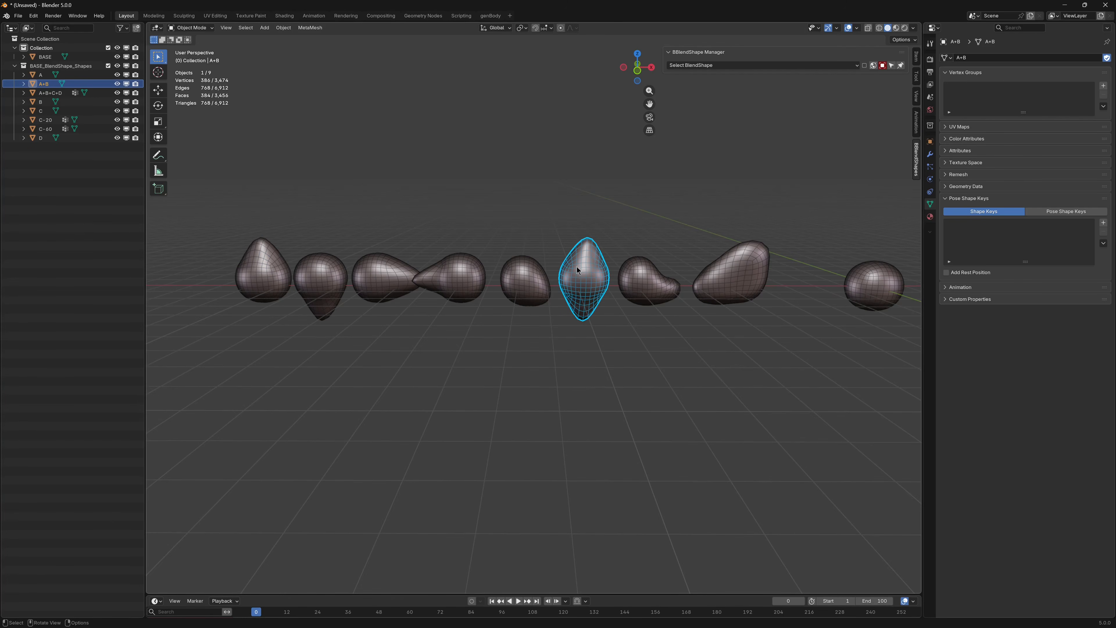
{"action": "mouse_move", "coordinate": [590, 284]}
{"action": "middle_mouse_down"}
{"action": "mouse_move", "coordinate": [493, 286]}
{"action": "mouse_move", "coordinate": [587, 284]}
{"action": "middle_mouse_up"}
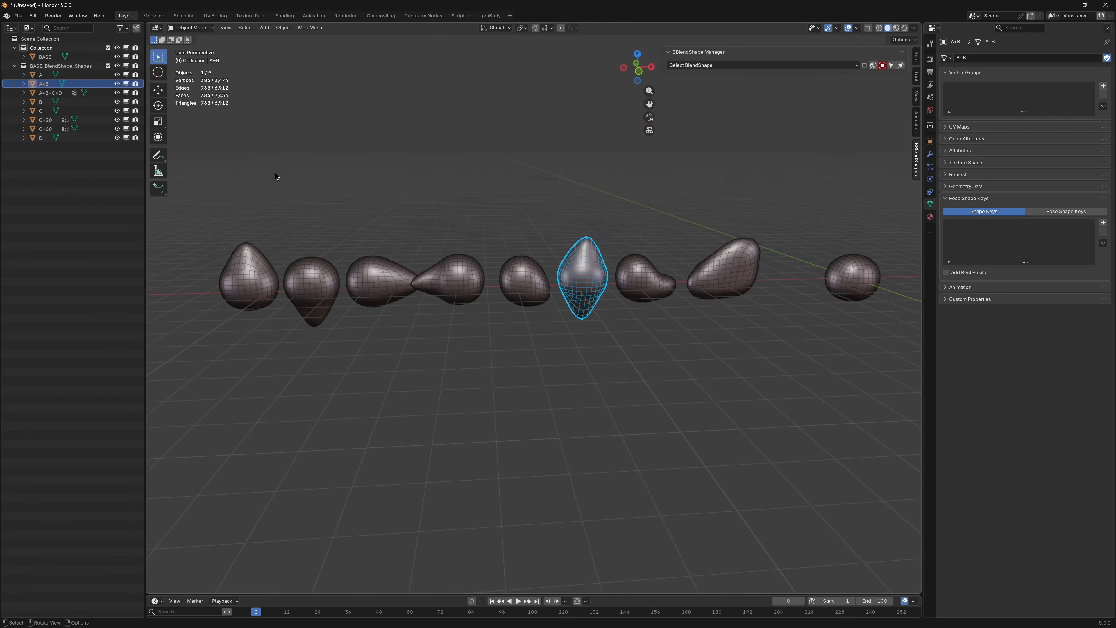
{"action": "left_click", "coordinate": [47, 93]}
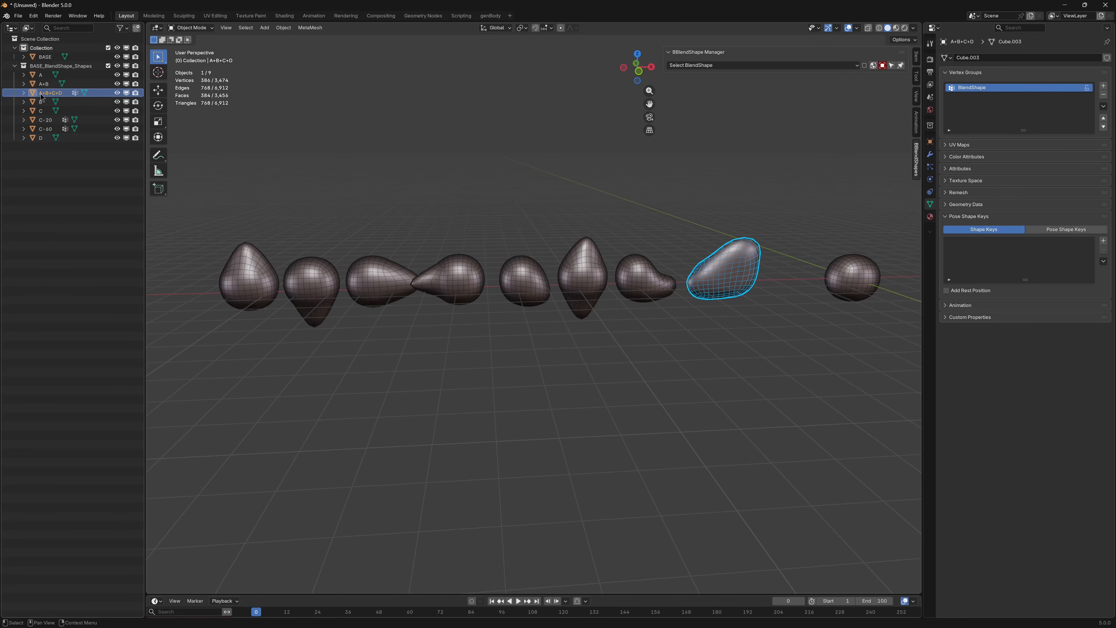
{"action": "left_click", "coordinate": [139, 103]}
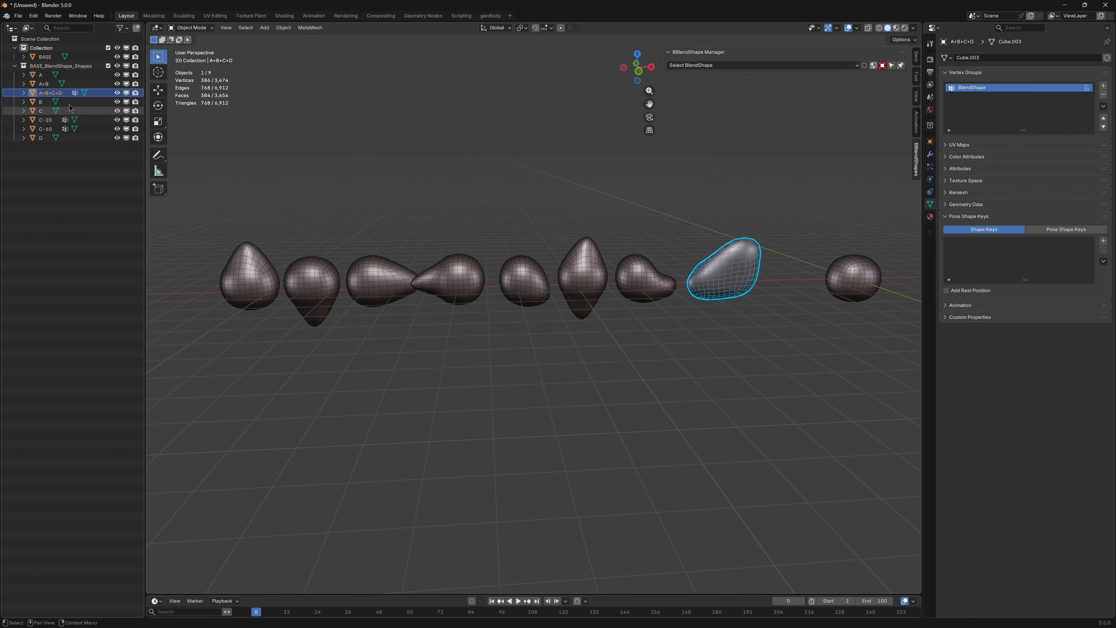
{"action": "left_click", "coordinate": [44, 110]}
{"action": "left_click", "coordinate": [45, 120]}
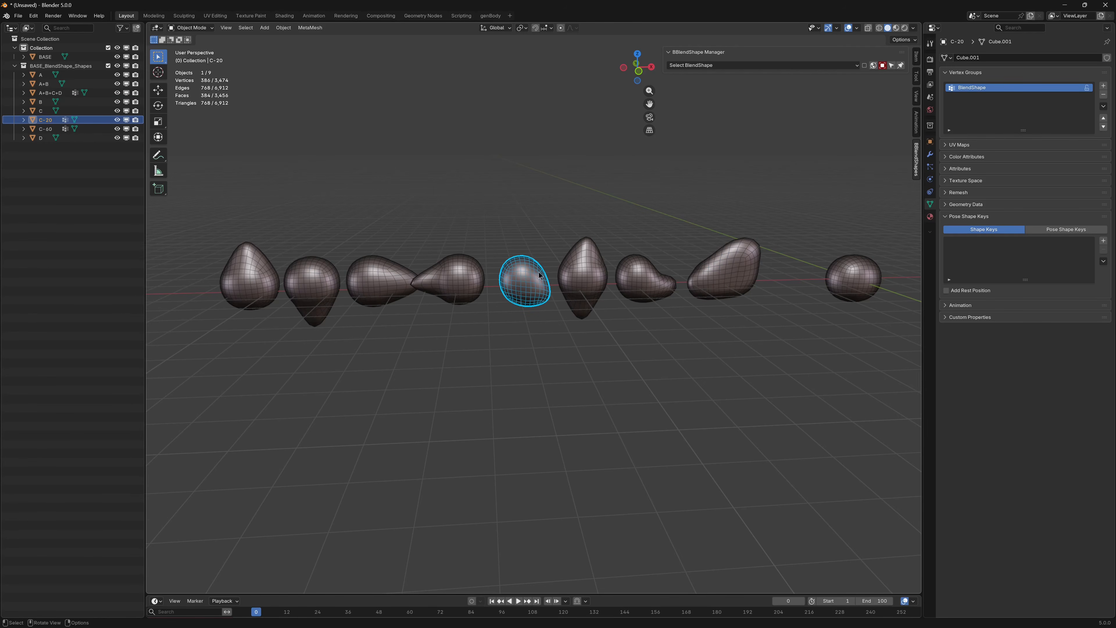
{"action": "left_click", "coordinate": [45, 129]}
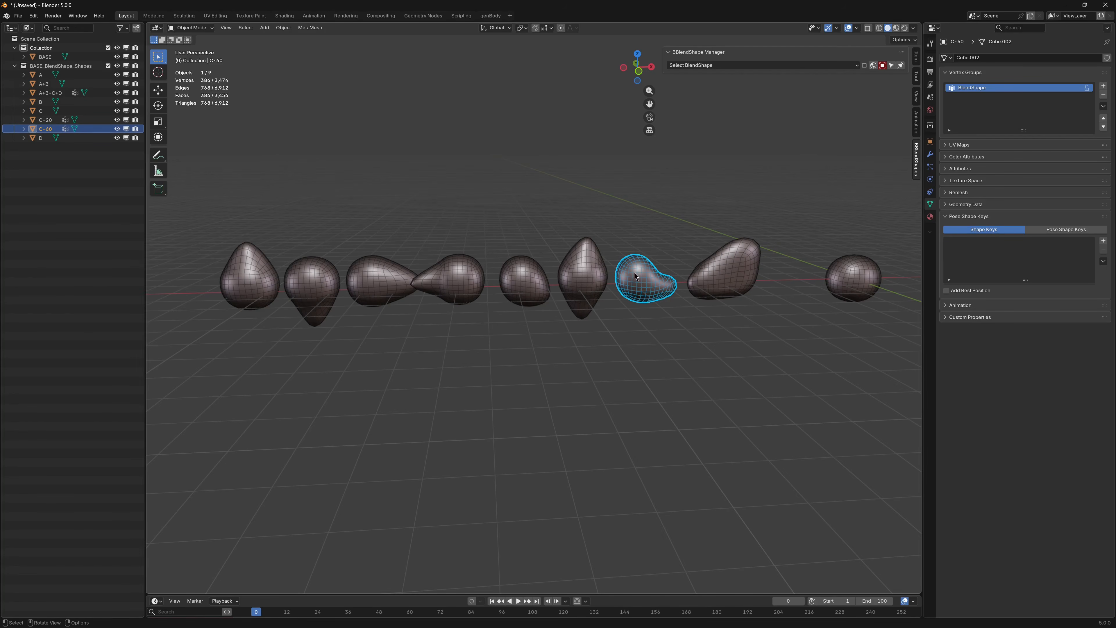
{"action": "left_click", "coordinate": [44, 138]}
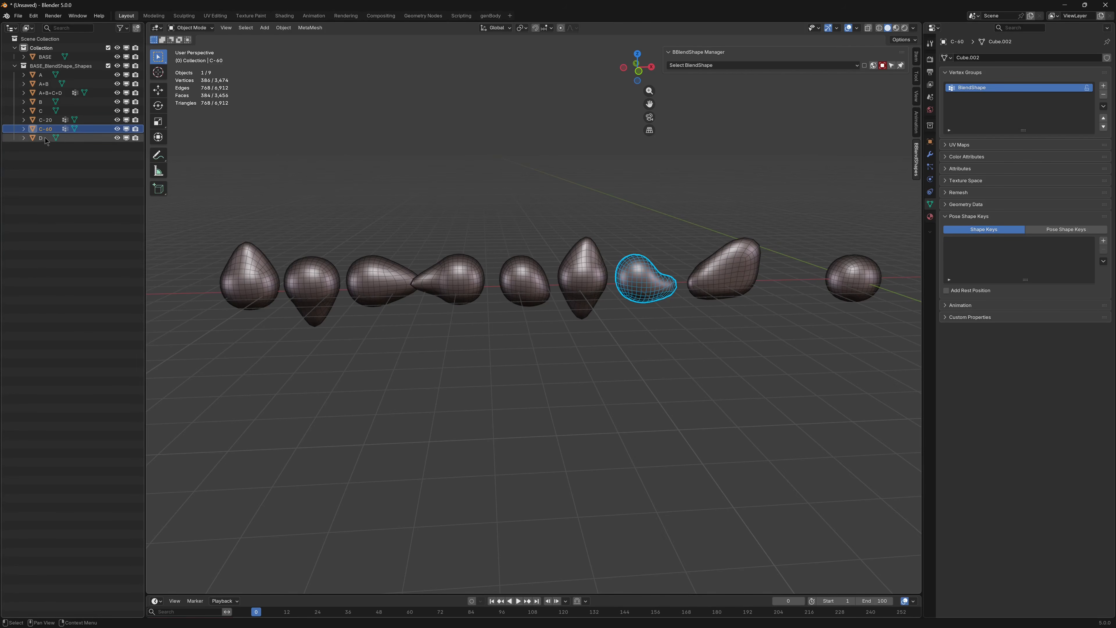
{"action": "left_click", "coordinate": [506, 197]}
Step: Create a BBlendShape on the BASE sphere from all eight target shapes in the collection
{"action": "middle_click_drag", "start_coordinate": [608, 245], "coordinate": [386, 233]}
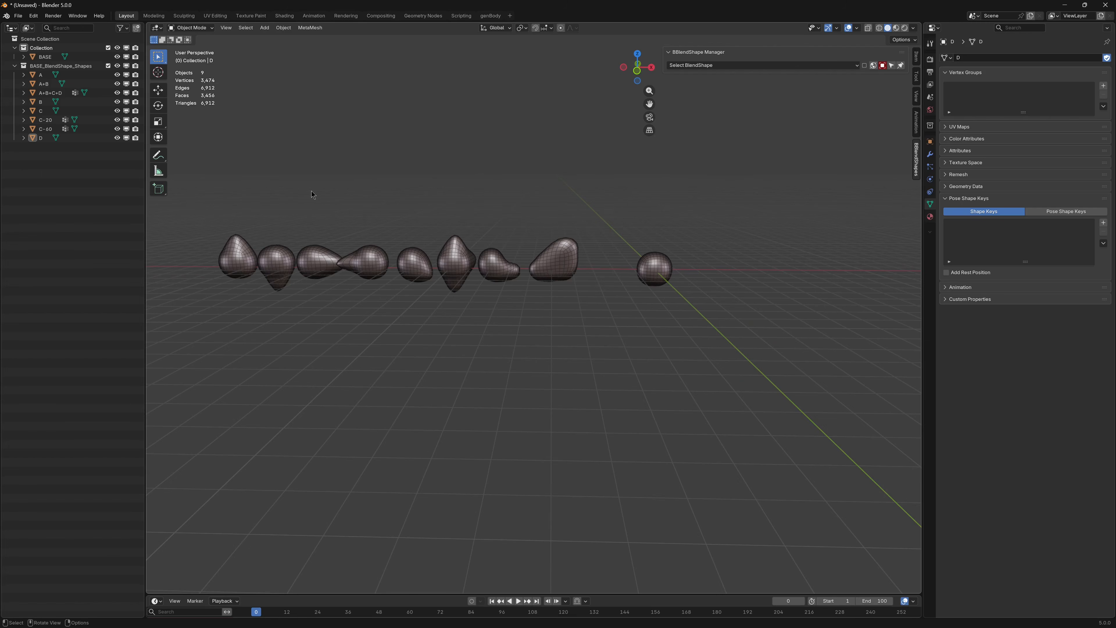
{"action": "left_click_drag", "start_coordinate": [197, 210], "coordinate": [567, 339]}
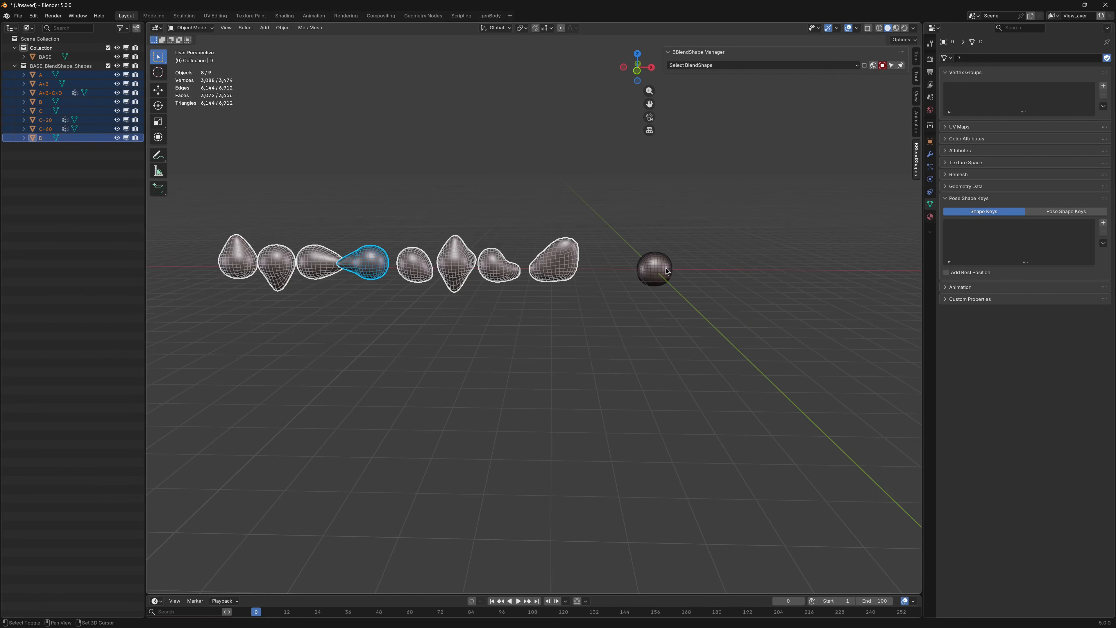
{"action": "left_click", "coordinate": [660, 279], "text": "shift"}
{"action": "left_click", "coordinate": [310, 27]}
{"action": "mouse_move", "coordinate": [328, 37]}
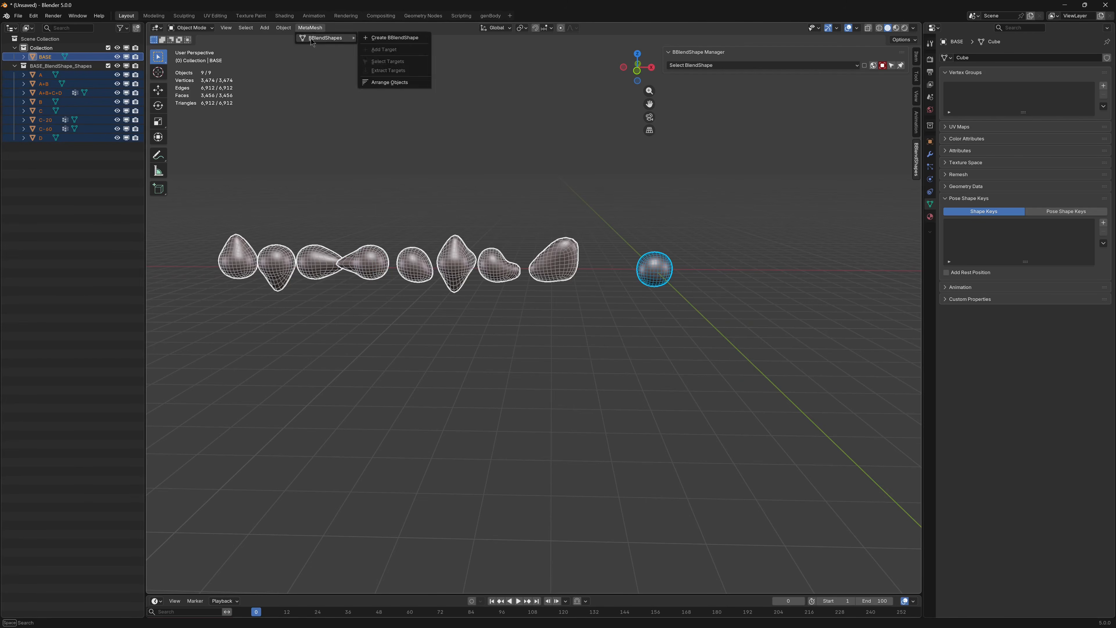
{"action": "left_click", "coordinate": [391, 41]}
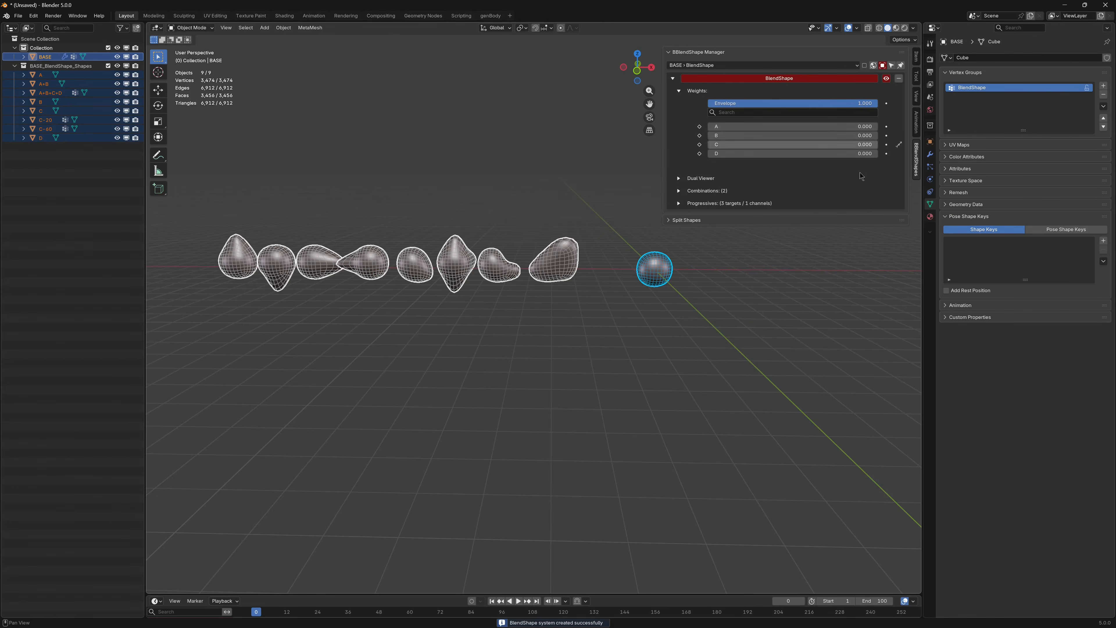
Step: Set the A and B weights to 1.000 in the BASE object's BlendShape modifier
{"action": "left_click", "coordinate": [930, 154]}
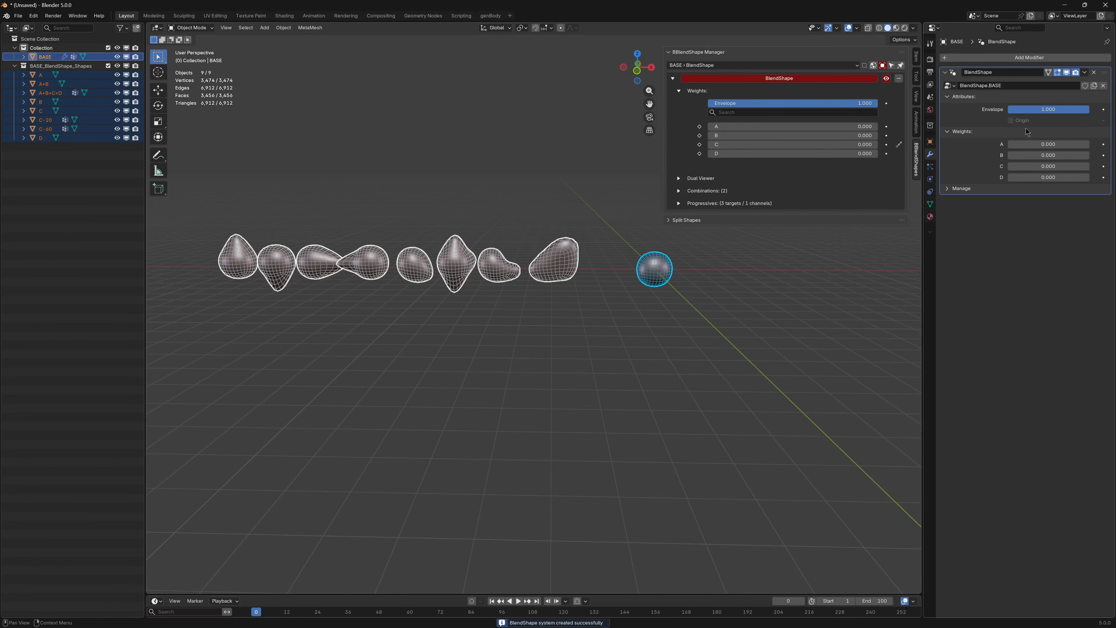
{"action": "left_click_drag", "start_coordinate": [1031, 146], "coordinate": [1085, 155]}
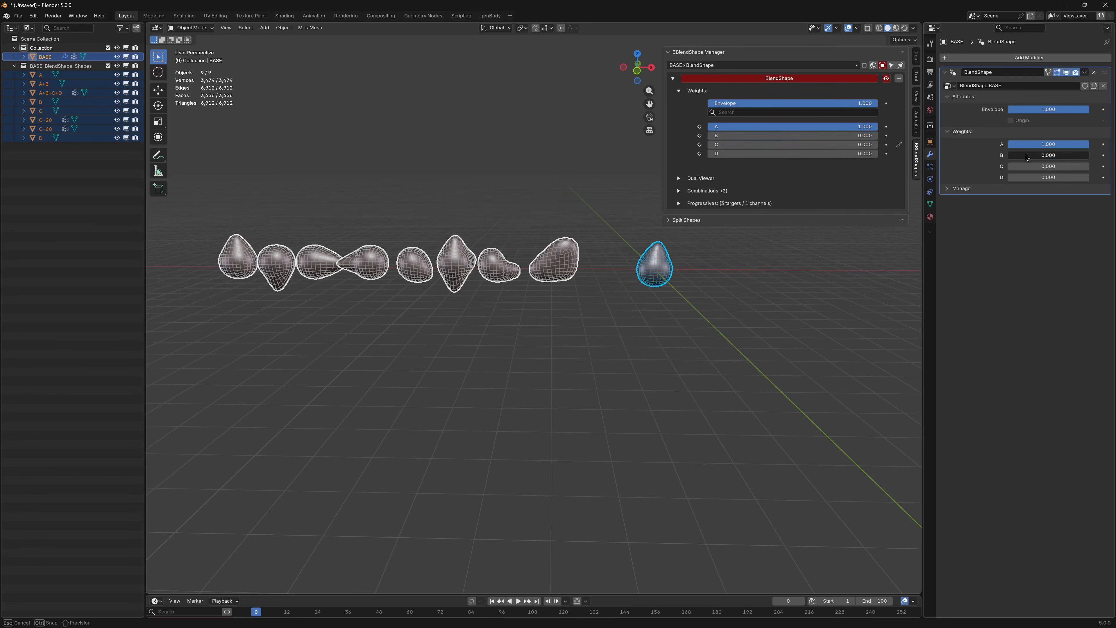
{"action": "middle_click_drag", "start_coordinate": [774, 262], "coordinate": [593, 265]}
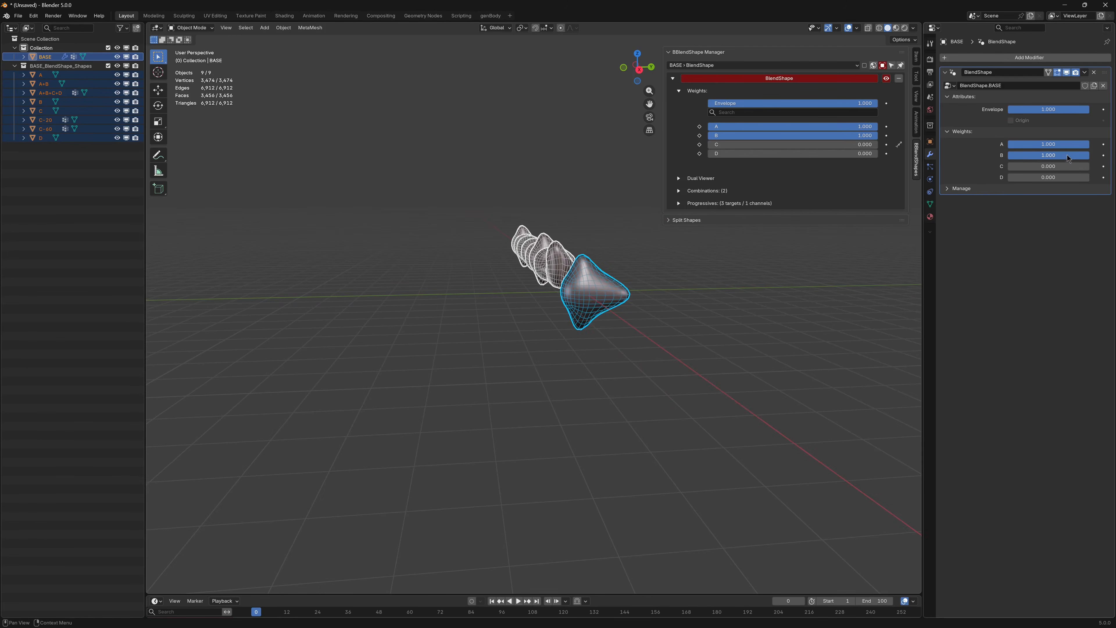
{"action": "left_click_drag", "start_coordinate": [1067, 145], "coordinate": [1092, 145]}
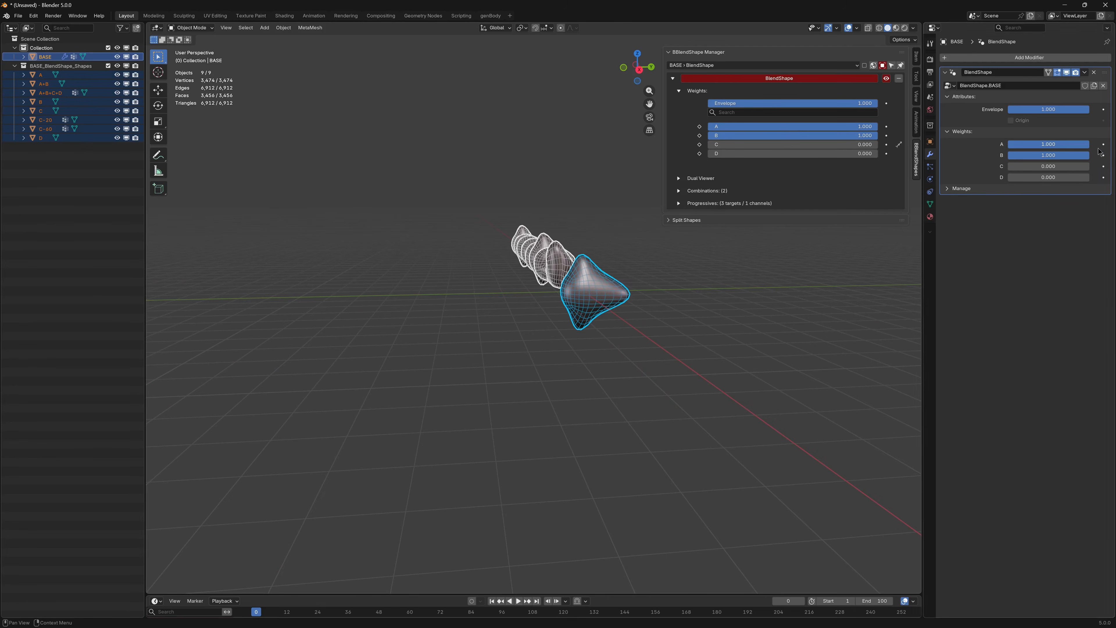
Step: Expand the Progressives and Combinations sections of the BBlendShape Manager, and enlarge the combinations list and the sidebar
{"action": "left_click", "coordinate": [680, 202]}
{"action": "middle_click_drag", "start_coordinate": [562, 210], "coordinate": [483, 194], "text": "shift"}
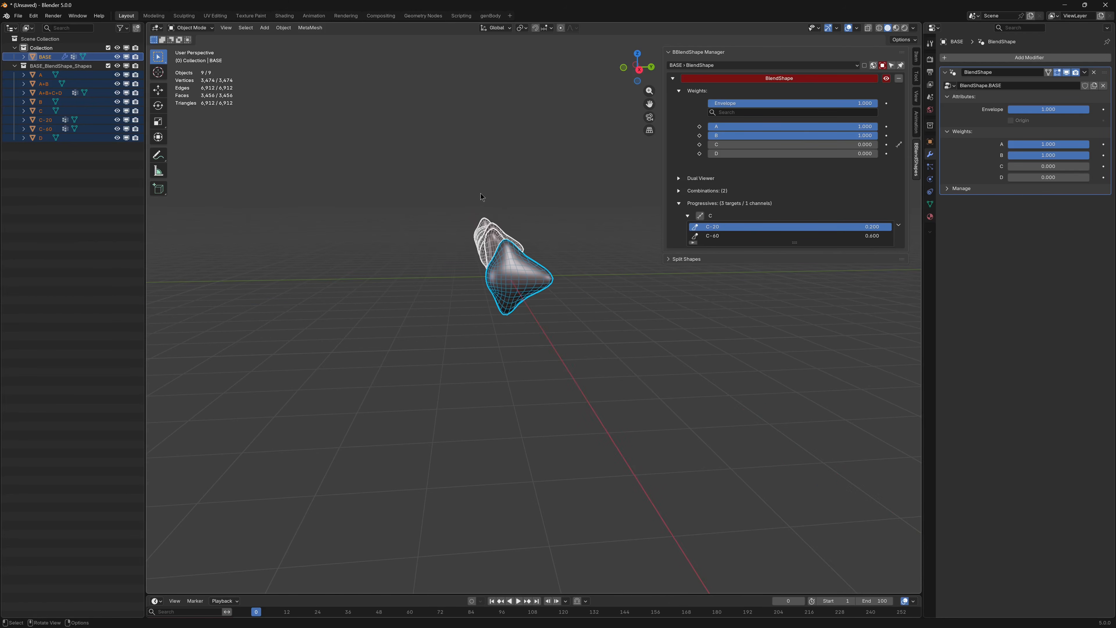
{"action": "left_click", "coordinate": [678, 191]}
{"action": "middle_click_drag", "start_coordinate": [749, 231], "coordinate": [760, 242], "text": "shift"}
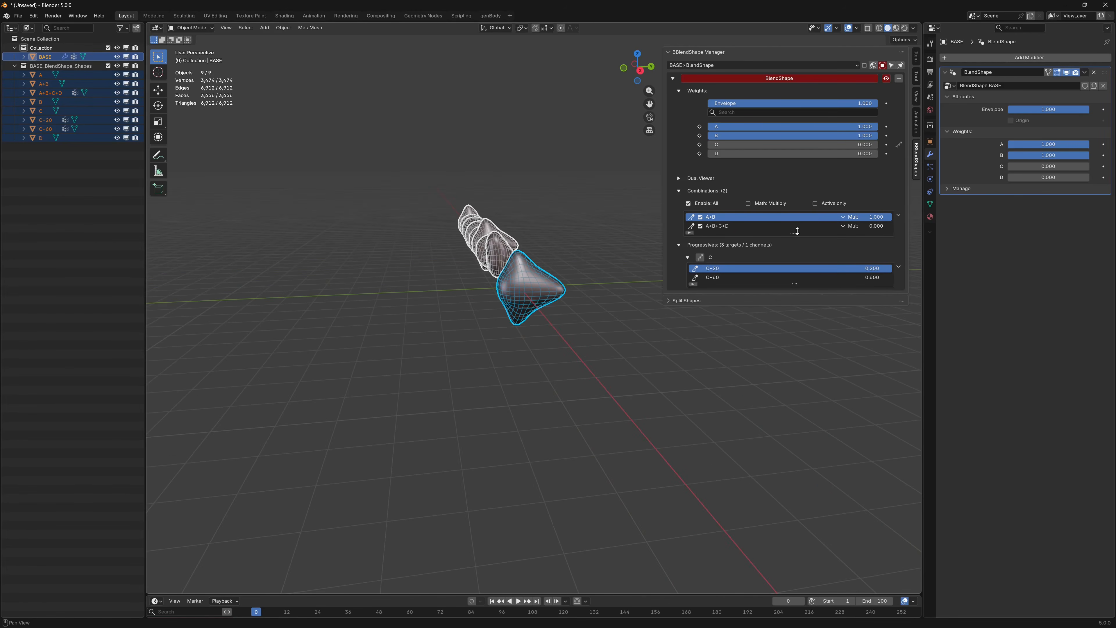
{"action": "left_click_drag", "start_coordinate": [797, 231], "coordinate": [797, 277]}
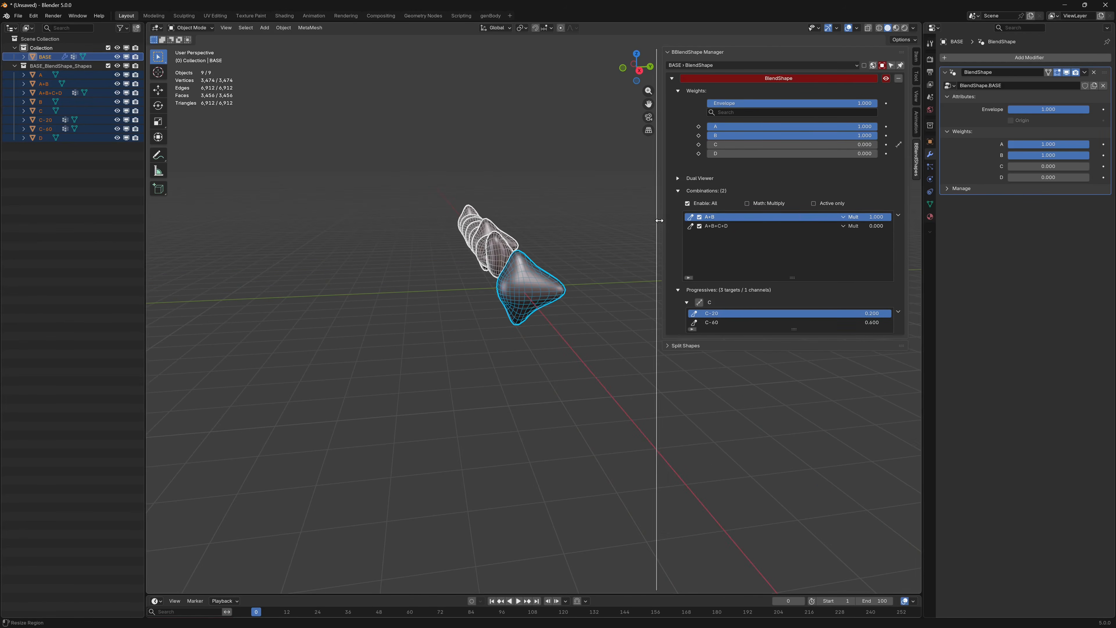
{"action": "left_click_drag", "start_coordinate": [664, 223], "coordinate": [625, 220]}
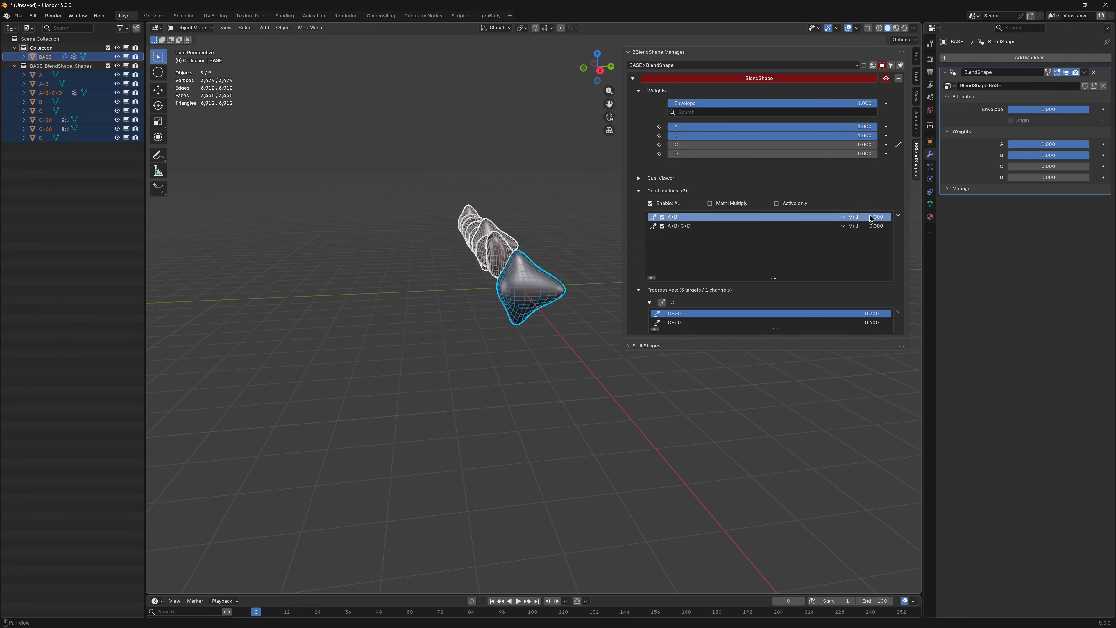
Step: Compare the sphere with the A+B and A+B+C+D combinations switched off and on, leaving both enabled
{"action": "left_click", "coordinate": [662, 217]}
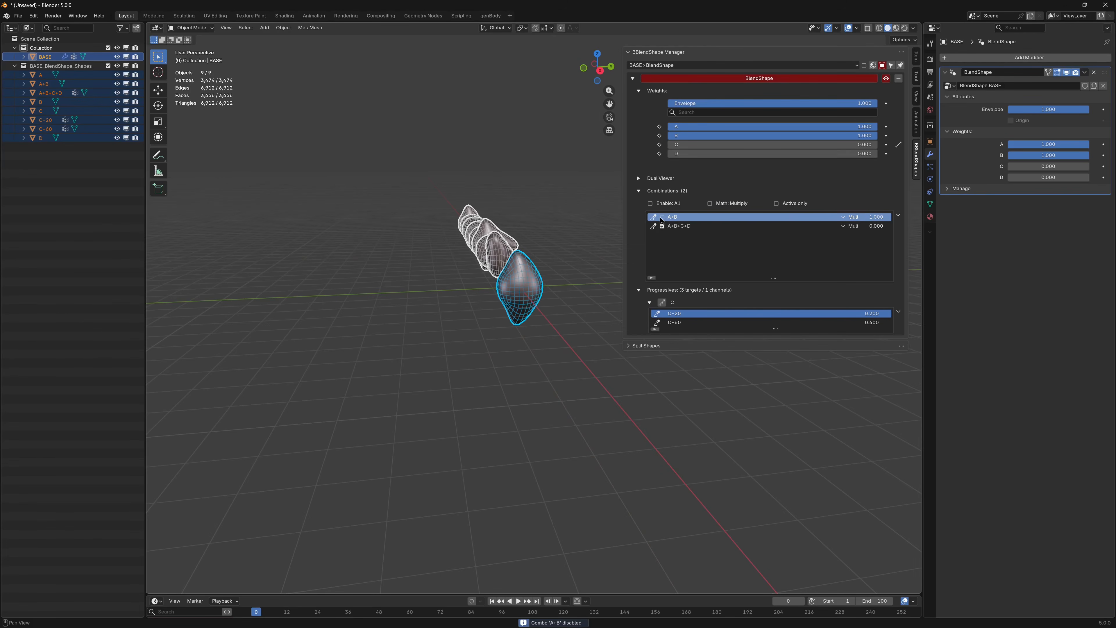
{"action": "left_click", "coordinate": [662, 217]}
{"action": "left_click", "coordinate": [663, 217]}
{"action": "left_click", "coordinate": [663, 218]}
{"action": "left_click", "coordinate": [663, 217]}
{"action": "left_click", "coordinate": [662, 217]}
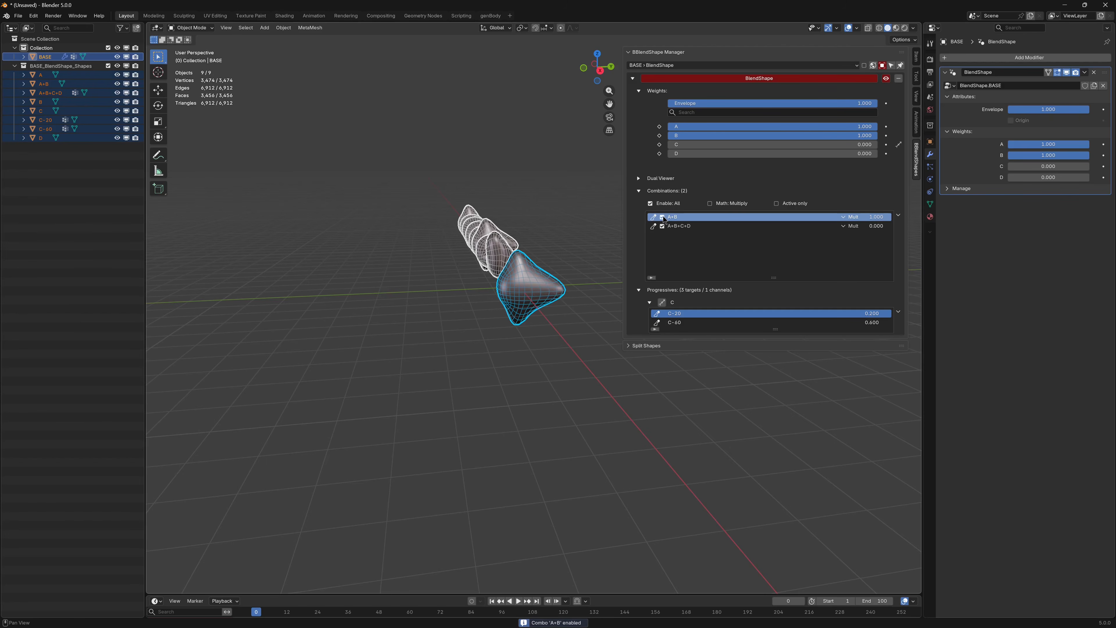
{"action": "middle_click_drag", "start_coordinate": [572, 238], "coordinate": [555, 242]}
{"action": "left_click", "coordinate": [661, 226]}
{"action": "left_click", "coordinate": [662, 226]}
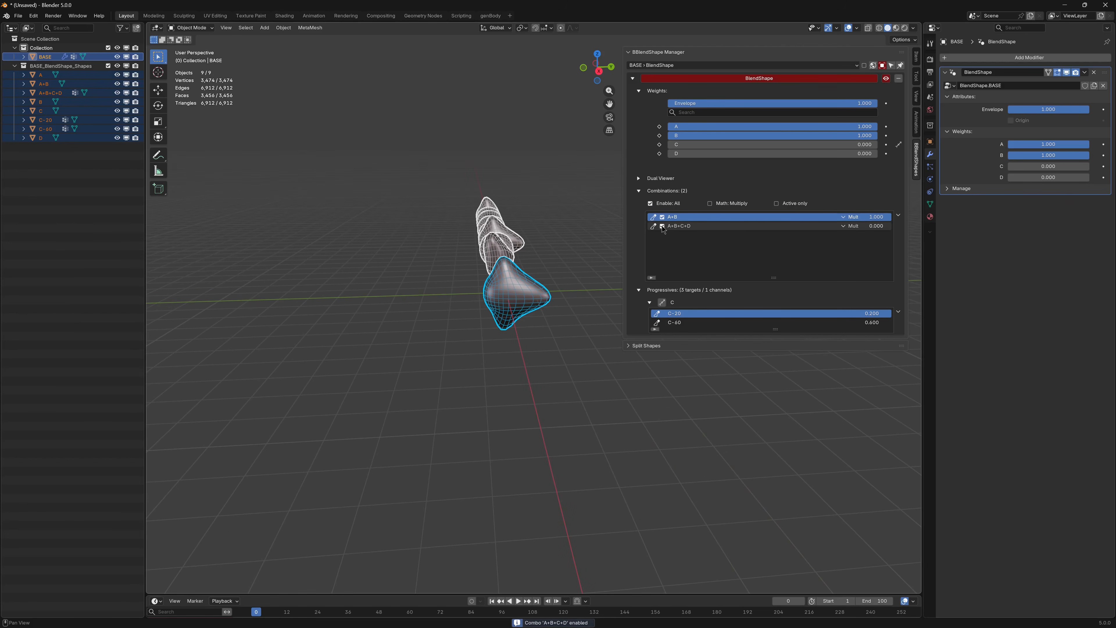
{"action": "left_click", "coordinate": [664, 226]}
Step: Check the shape's response by raising the C and D weights together and lowering A and B to 0
{"action": "left_click_drag", "start_coordinate": [683, 145], "coordinate": [868, 154]}
{"action": "middle_click_drag", "start_coordinate": [481, 182], "coordinate": [637, 160]}
{"action": "left_click_drag", "start_coordinate": [853, 137], "coordinate": [669, 137]}
Step: Limit the combinations list to active ones and set the weights to A 0.353, B 0.094, C 0.150 and D 0.188
{"action": "left_click", "coordinate": [776, 204]}
{"action": "left_click", "coordinate": [502, 160]}
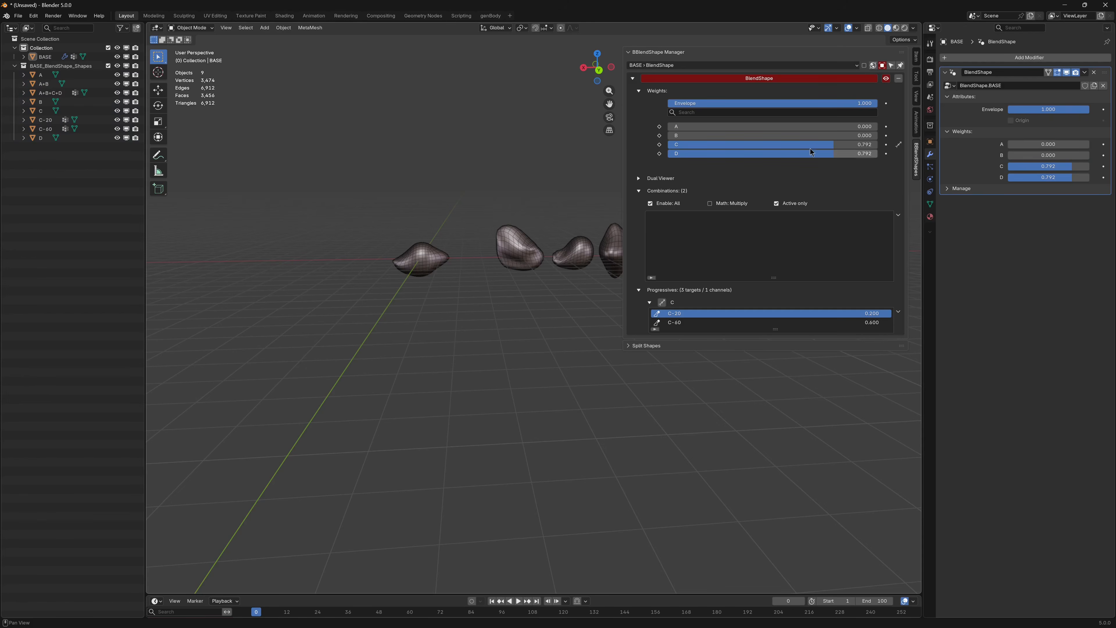
{"action": "left_click_drag", "start_coordinate": [853, 144], "coordinate": [747, 127]}
{"action": "left_click_drag", "start_coordinate": [675, 136], "coordinate": [742, 156]}
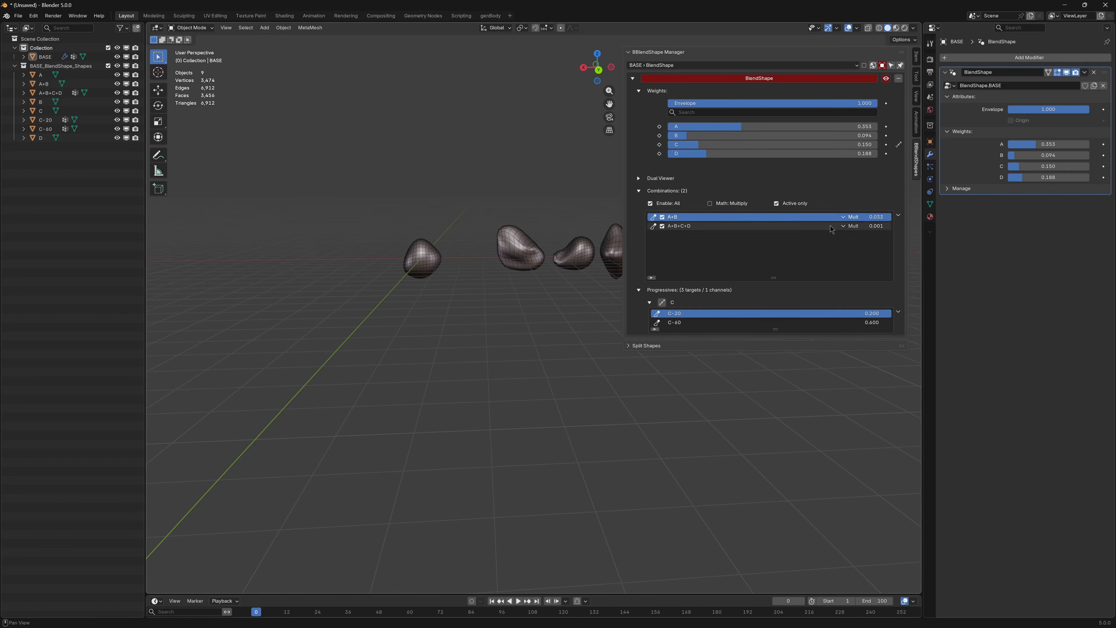
Step: Reset the C and D weights, and then A and B, to 0 and show the filter options under an enlarged combinations list
{"action": "left_click", "coordinate": [780, 203]}
{"action": "left_click_drag", "start_coordinate": [708, 145], "coordinate": [667, 145]}
{"action": "left_click_drag", "start_coordinate": [704, 154], "coordinate": [665, 155]}
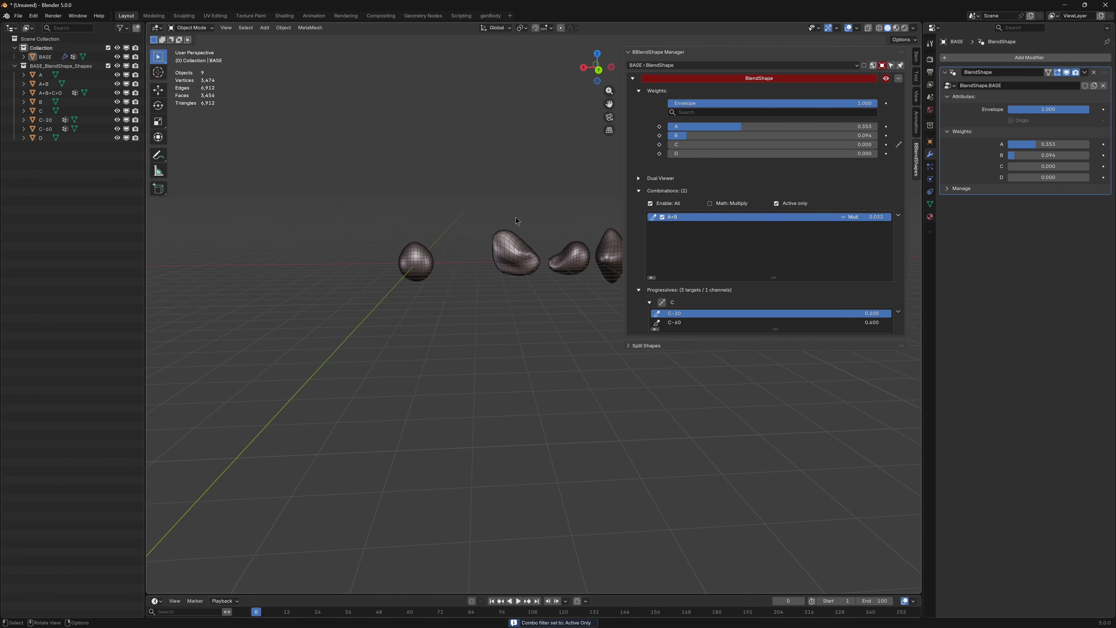
{"action": "left_click_drag", "start_coordinate": [652, 278], "coordinate": [651, 326]}
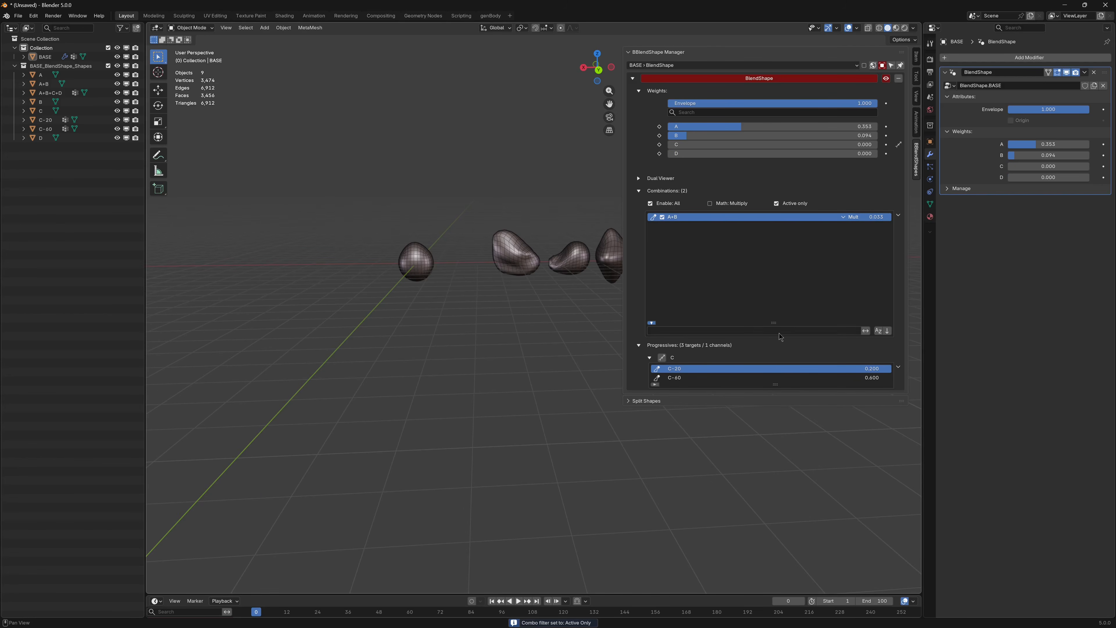
{"action": "left_click_drag", "start_coordinate": [773, 322], "coordinate": [770, 305]}
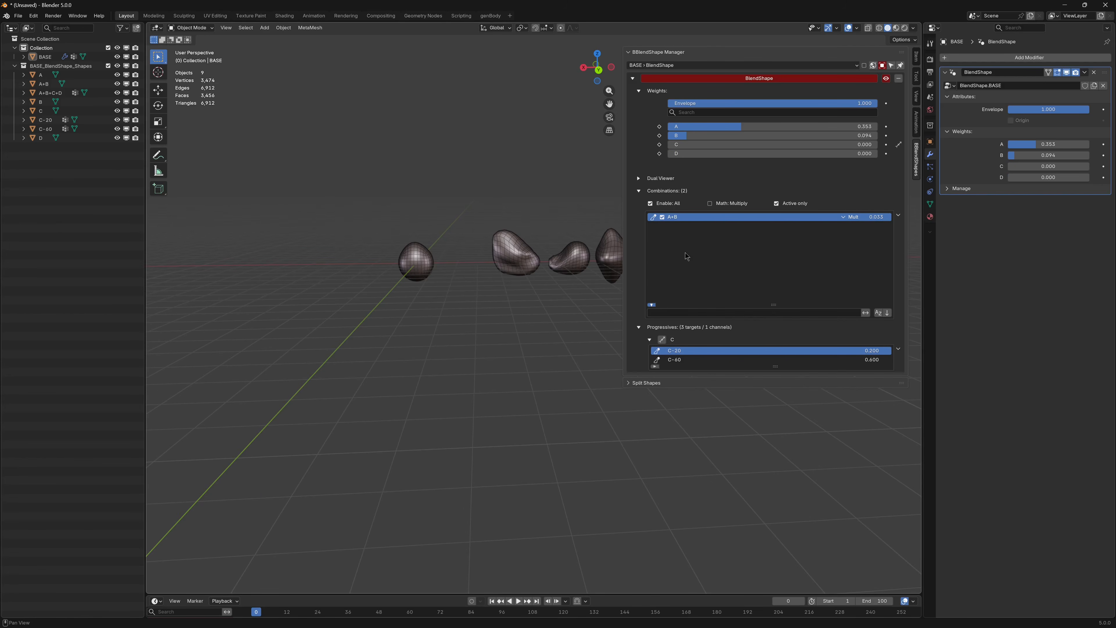
{"action": "middle_click_drag", "start_coordinate": [548, 246], "coordinate": [486, 234]}
{"action": "left_click_drag", "start_coordinate": [686, 134], "coordinate": [619, 109]}
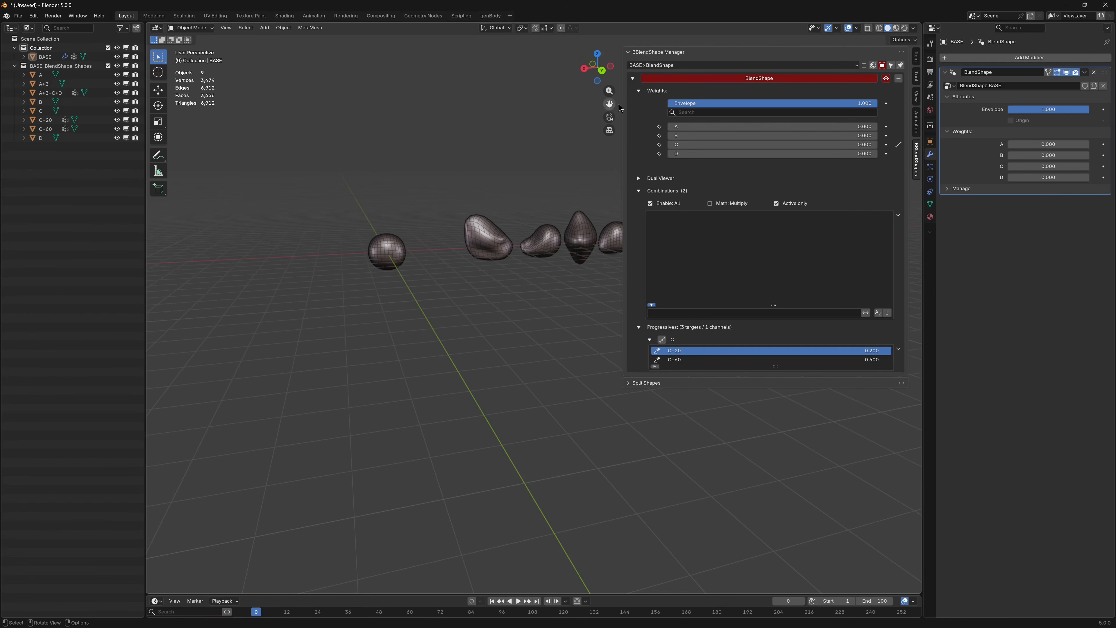
Step: Collapse the Combinations section and set the C weight to 0.472, with the C progressives list enlarged
{"action": "left_click", "coordinate": [639, 191]}
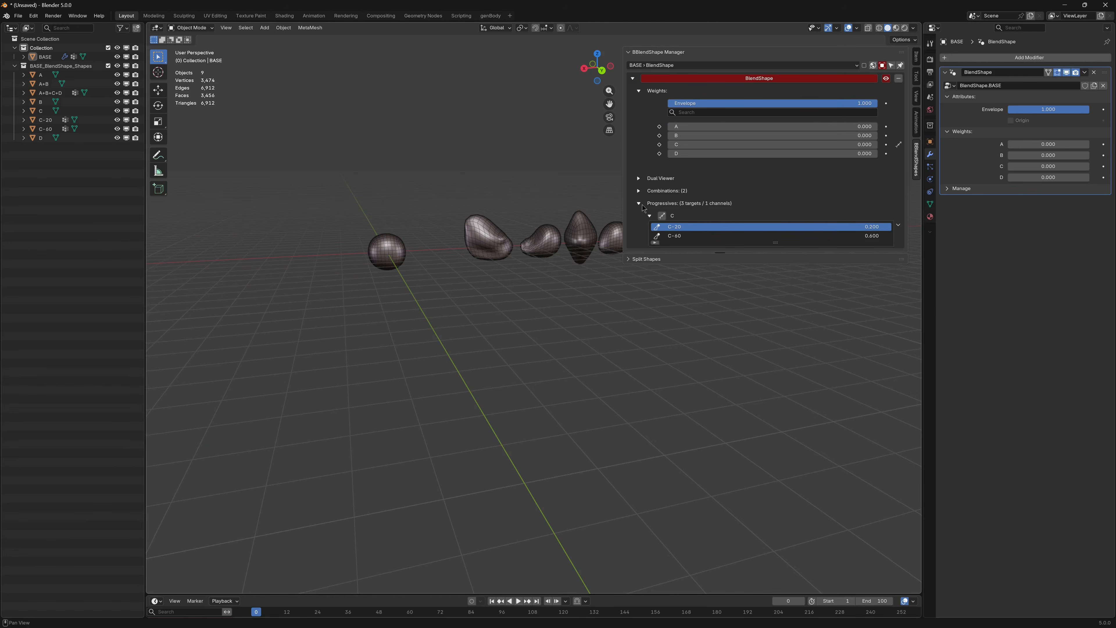
{"action": "scroll", "coordinate": [389, 233], "scroll_direction": "up", "scroll_amount": 3}
{"action": "middle_click_drag", "start_coordinate": [389, 233], "coordinate": [382, 233]}
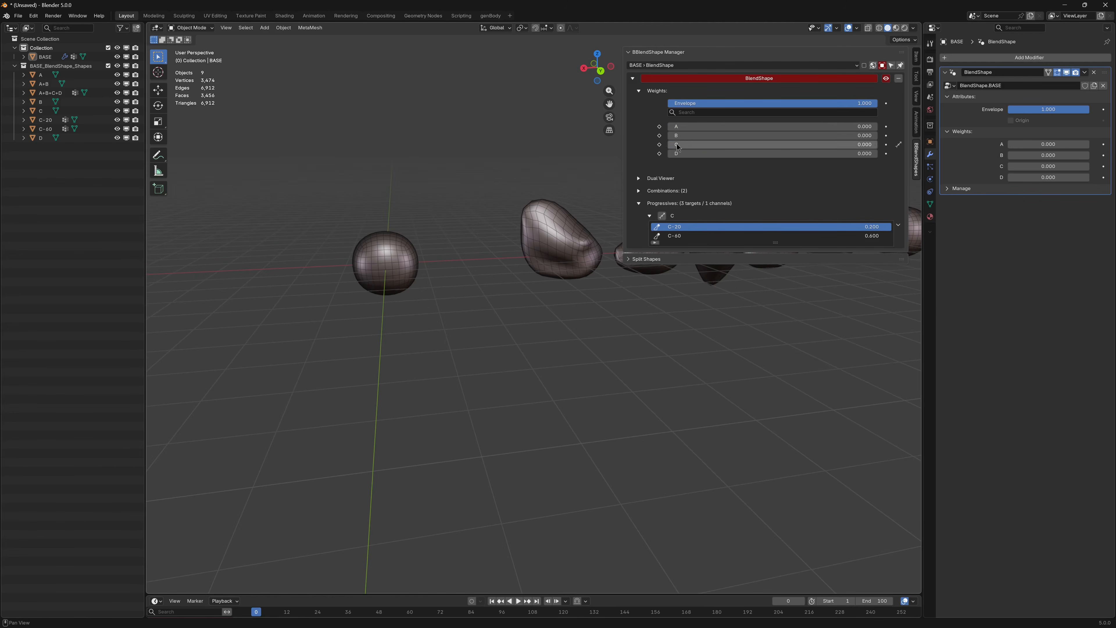
{"action": "left_click_drag", "start_coordinate": [692, 144], "coordinate": [775, 296]}
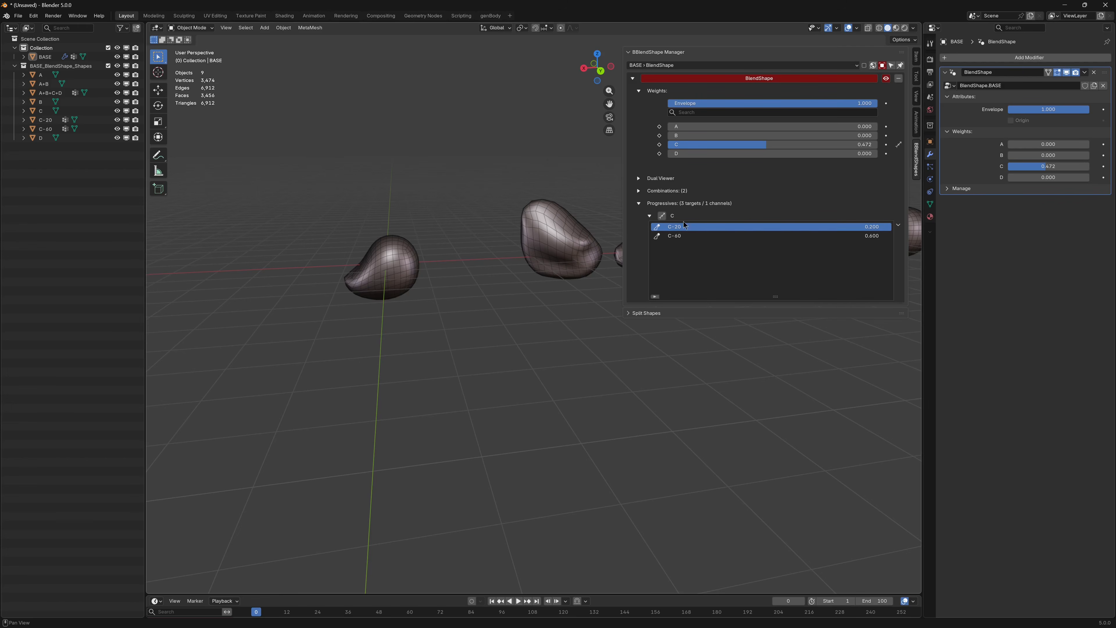
Step: Locate the C-20 target mesh from the progressives list, return to the BASE object and locate C-20 again
{"action": "left_click", "coordinate": [657, 227]}
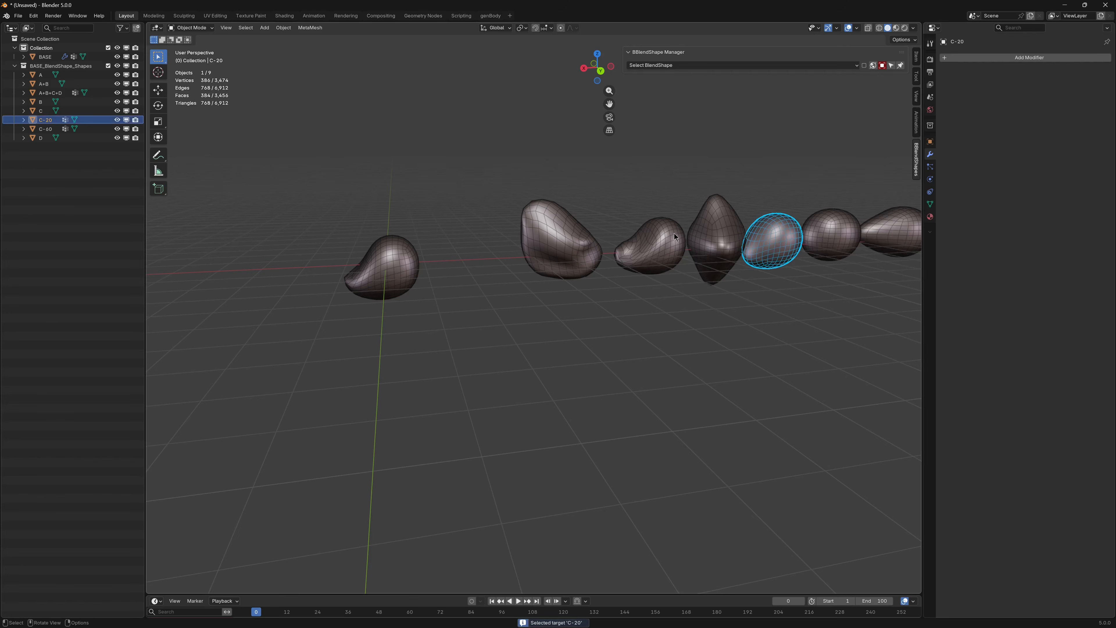
{"action": "left_click", "coordinate": [409, 266]}
{"action": "middle_click_drag", "start_coordinate": [504, 252], "coordinate": [440, 363]}
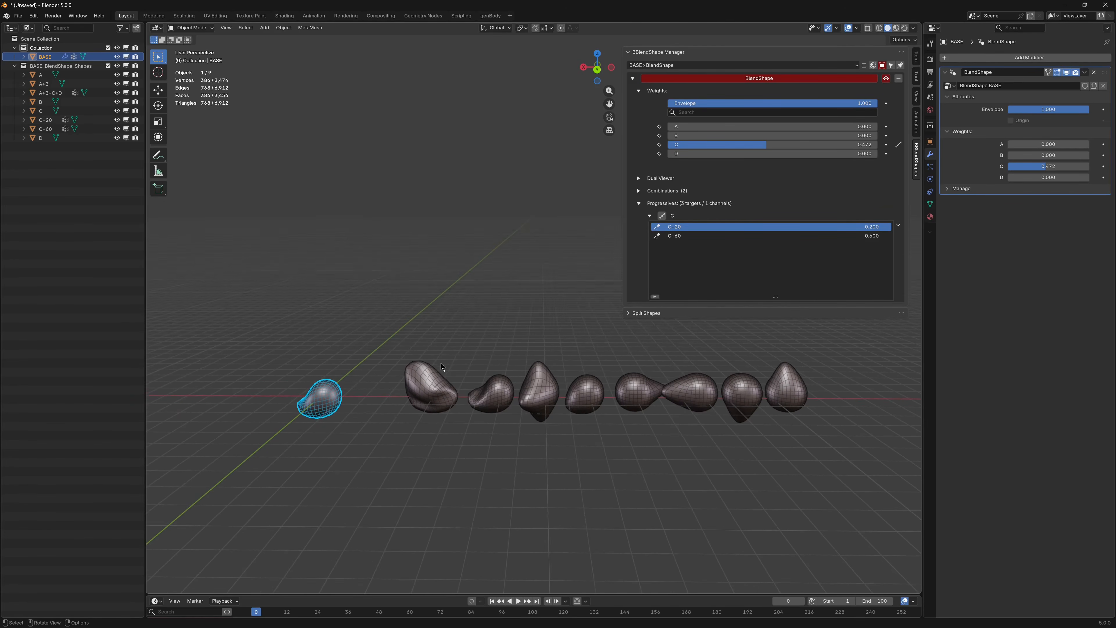
{"action": "left_click", "coordinate": [443, 316]}
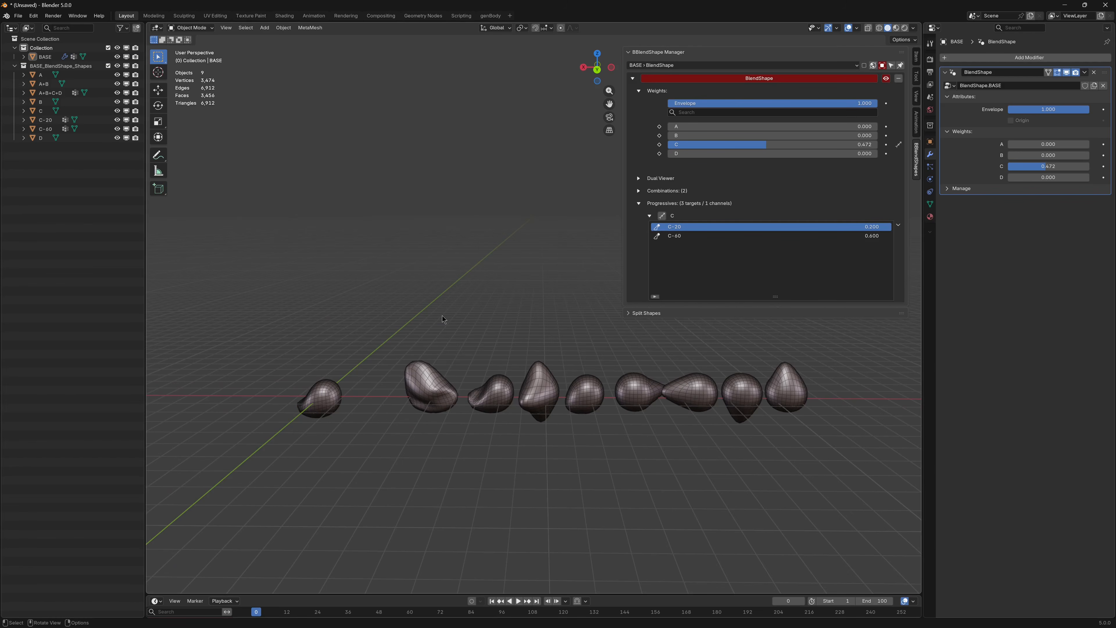
{"action": "left_click", "coordinate": [674, 227]}
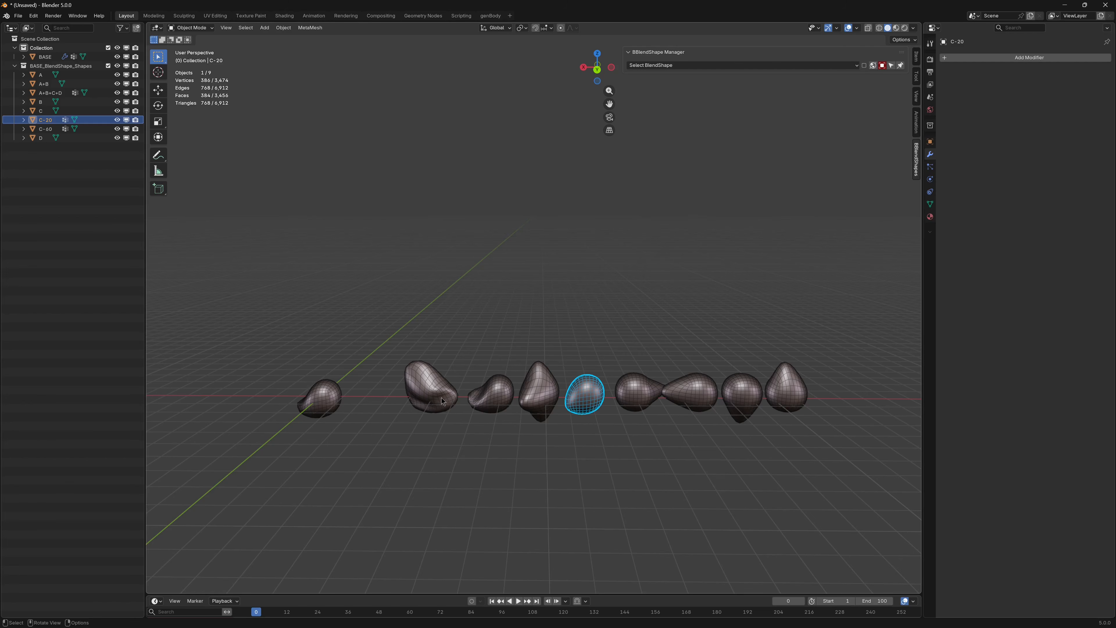
Step: Reselect BASE and switch the manager to listing all BlendShapes in the scene, with the entry collapsed
{"action": "left_click", "coordinate": [322, 401]}
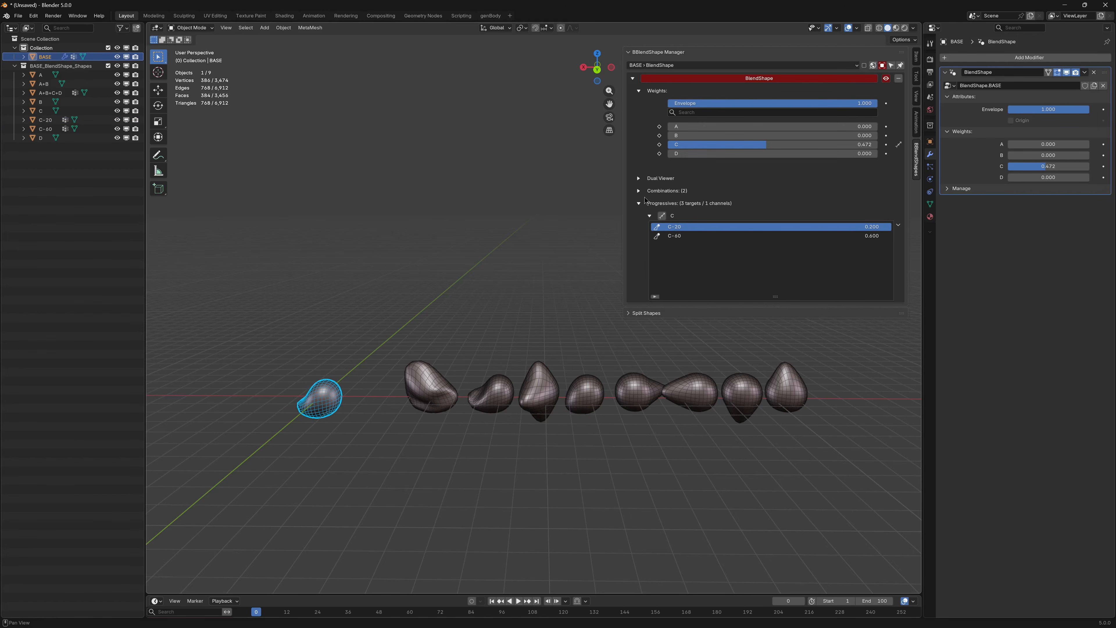
{"action": "left_click", "coordinate": [873, 65]}
{"action": "left_click", "coordinate": [763, 80]}
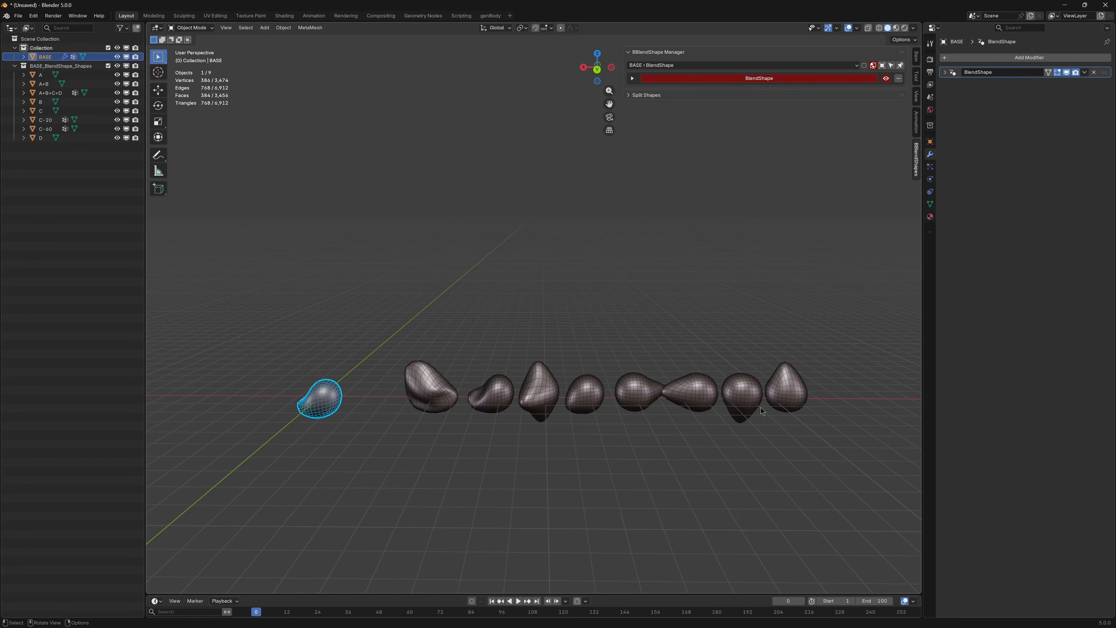
Step: Try to create a BlendShape from the A+B+C+D and C-60 meshes, with C-60 as the active object
{"action": "left_click", "coordinate": [421, 356]}
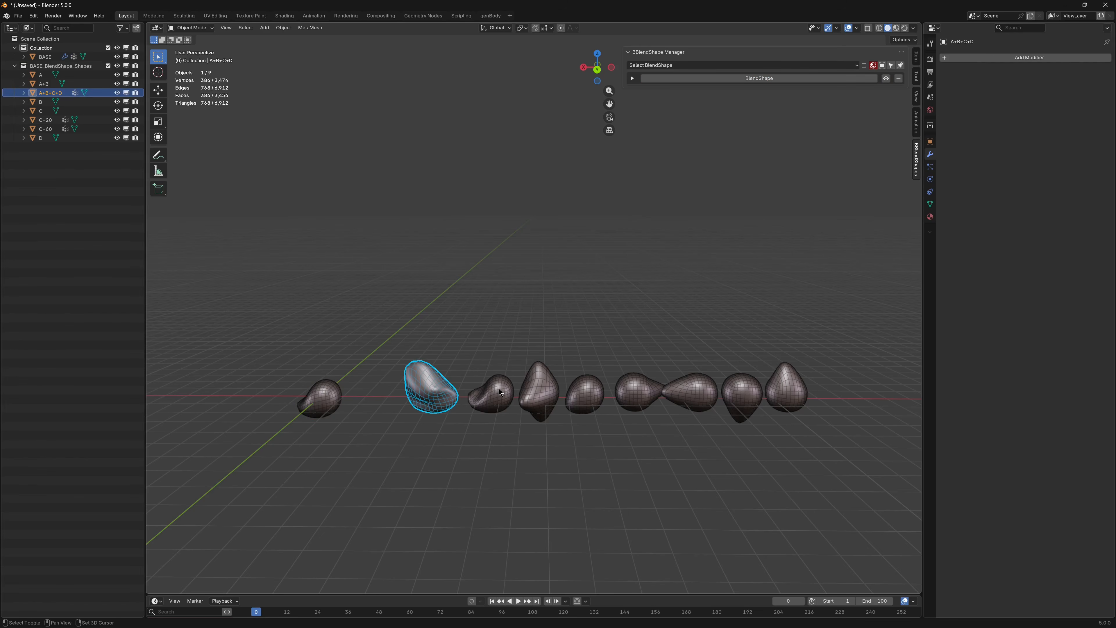
{"action": "left_click", "coordinate": [497, 389], "text": "shift"}
{"action": "left_click", "coordinate": [310, 28]}
{"action": "mouse_move", "coordinate": [322, 41]}
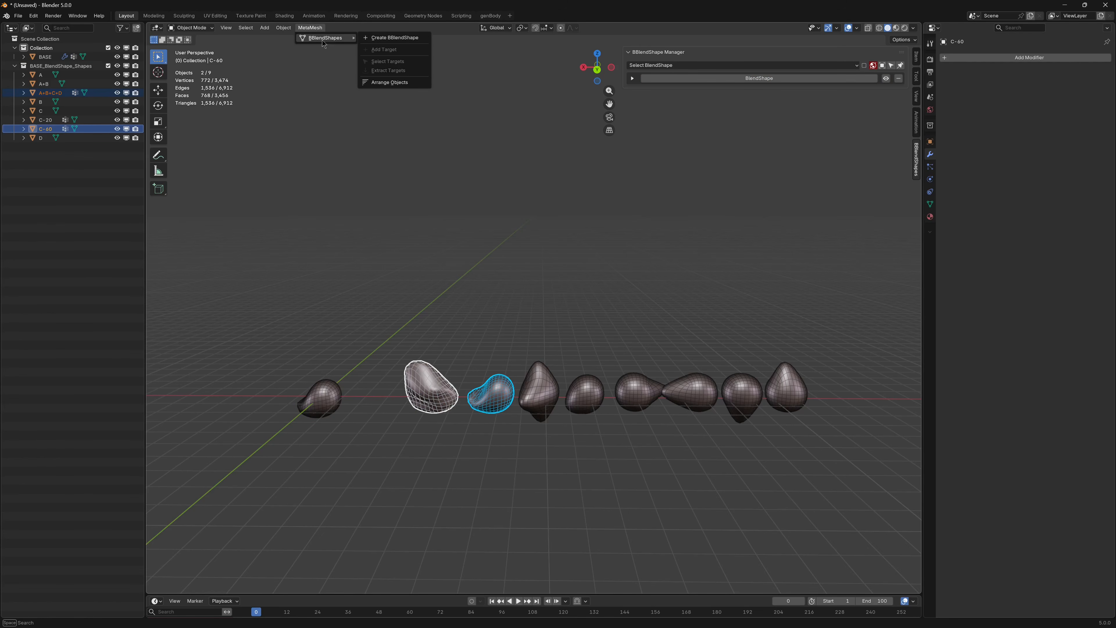
{"action": "left_click", "coordinate": [389, 37]}
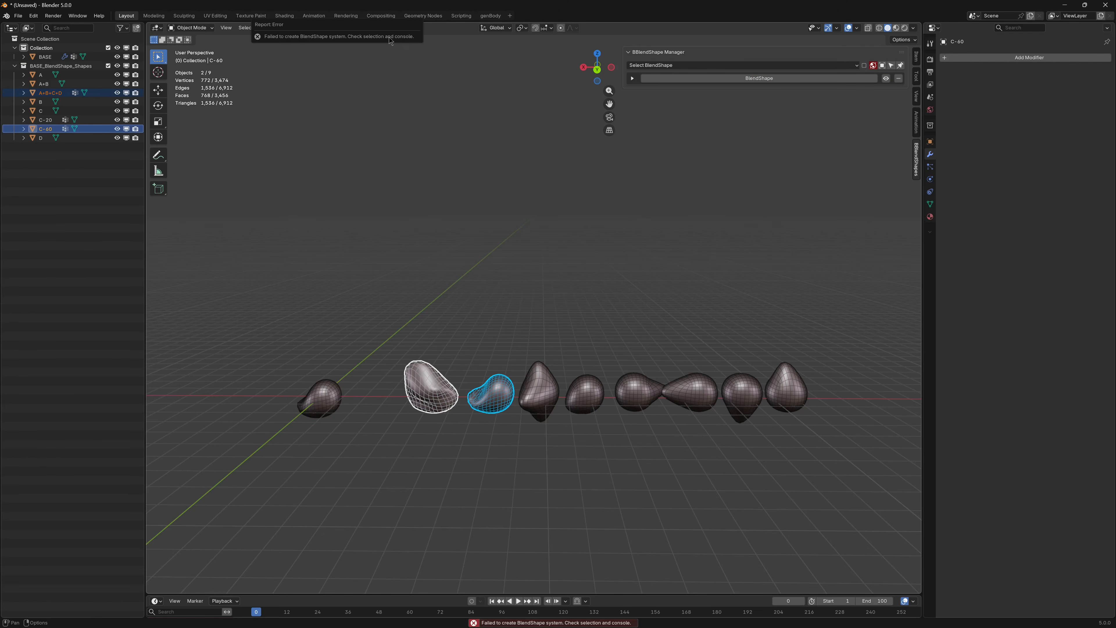
Step: Try to create a BlendShape from the same two meshes with A+B+C+D as the active object
{"action": "left_click", "coordinate": [446, 383]}
{"action": "left_click", "coordinate": [516, 390]}
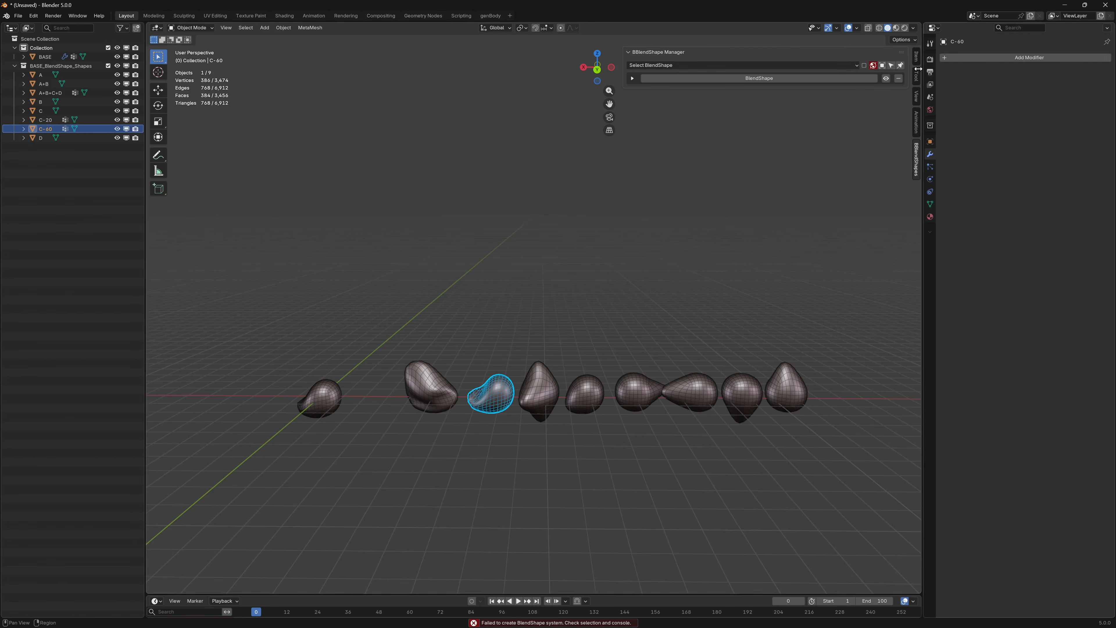
{"action": "left_click", "coordinate": [438, 384], "text": "shift"}
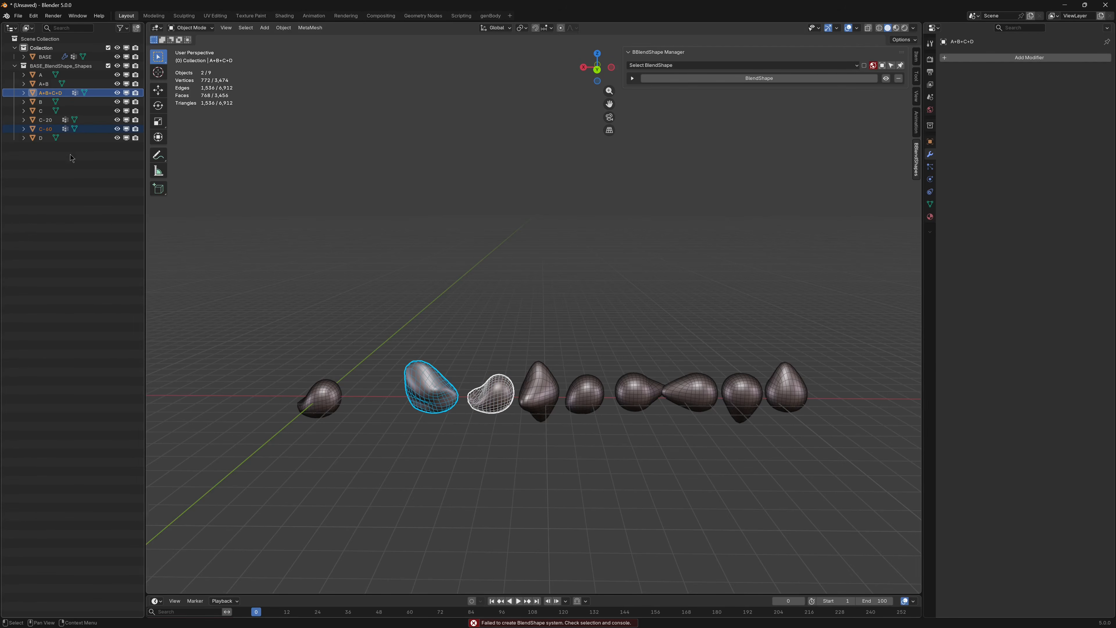
{"action": "left_click", "coordinate": [51, 128]}
{"action": "left_click", "coordinate": [51, 92], "text": "ctrl"}
{"action": "left_click", "coordinate": [310, 28]}
{"action": "mouse_move", "coordinate": [331, 39]}
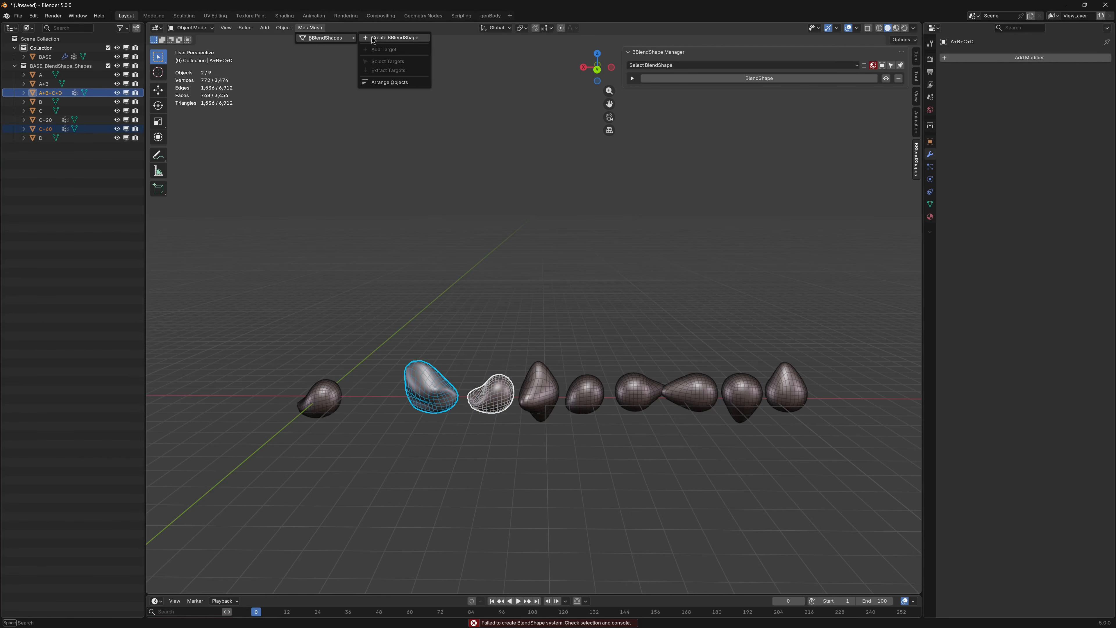
{"action": "left_click", "coordinate": [378, 35]}
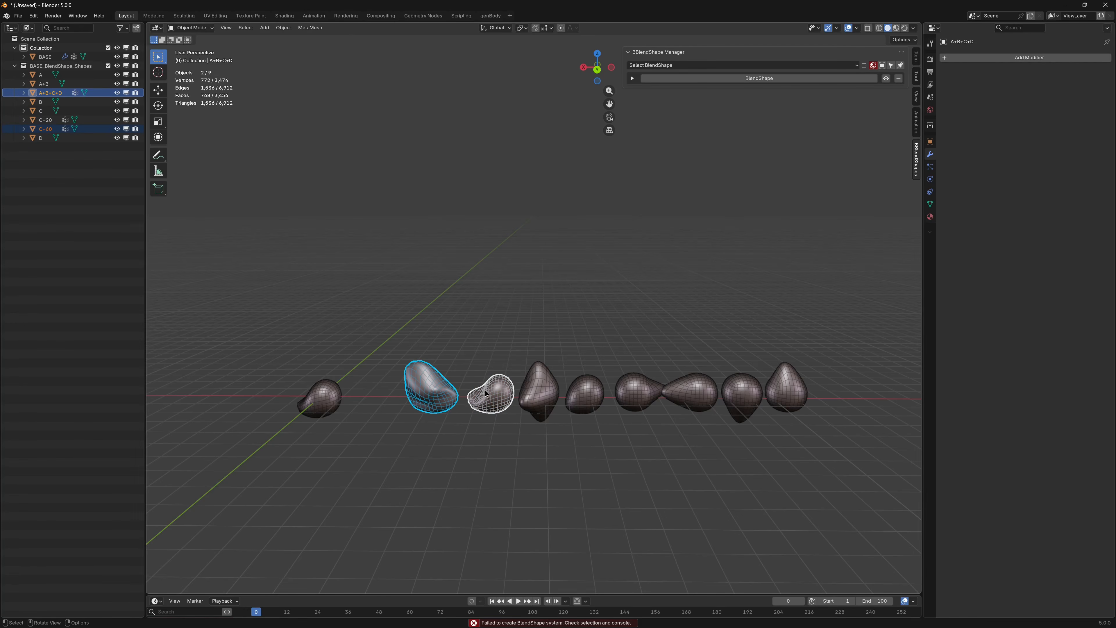
{"action": "key", "text": "ctrl+z"}
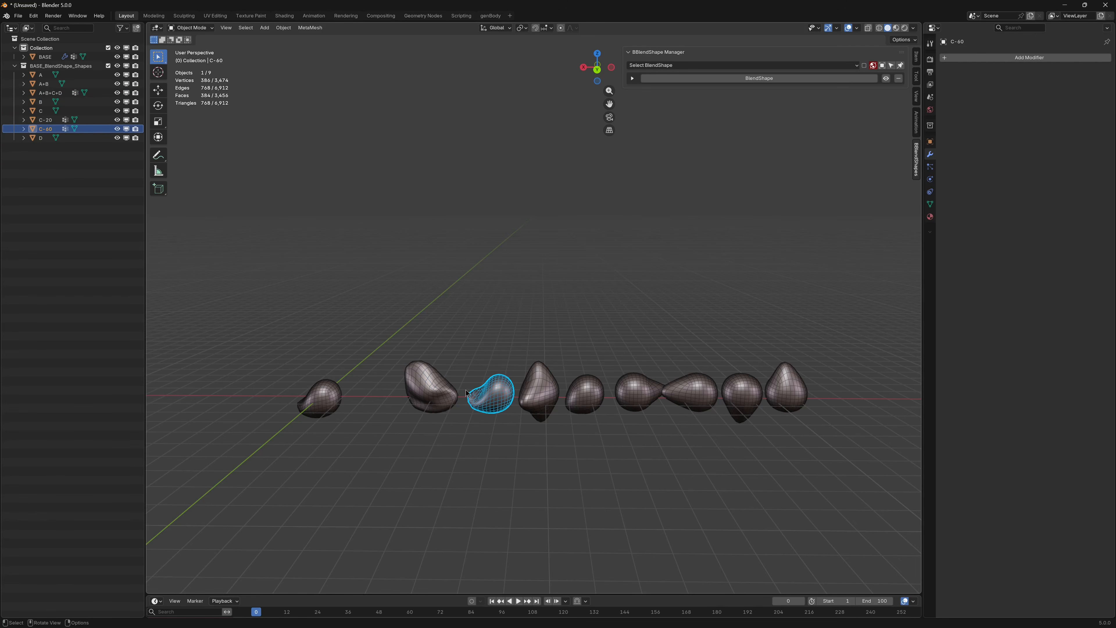
{"action": "left_click_drag", "start_coordinate": [466, 390], "coordinate": [444, 370]}
{"action": "key", "text": "alt+a"}
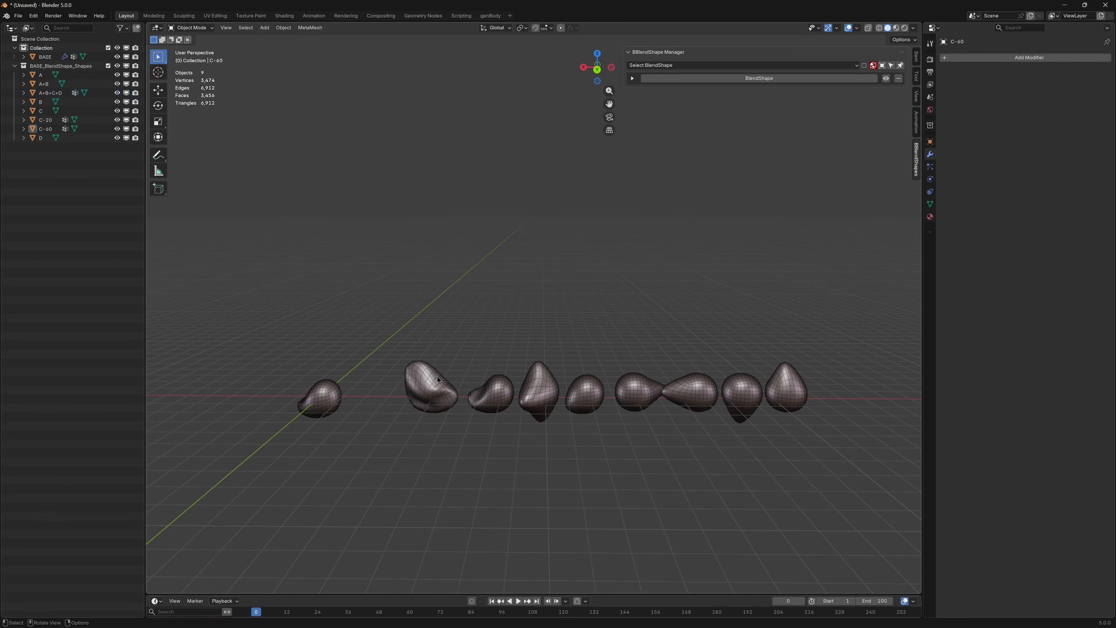
{"action": "left_click", "coordinate": [441, 386]}
{"action": "left_click", "coordinate": [484, 402]}
{"action": "left_click", "coordinate": [447, 394]}
{"action": "left_click", "coordinate": [480, 396]}
{"action": "left_click", "coordinate": [436, 391]}
{"action": "left_click", "coordinate": [480, 396]}
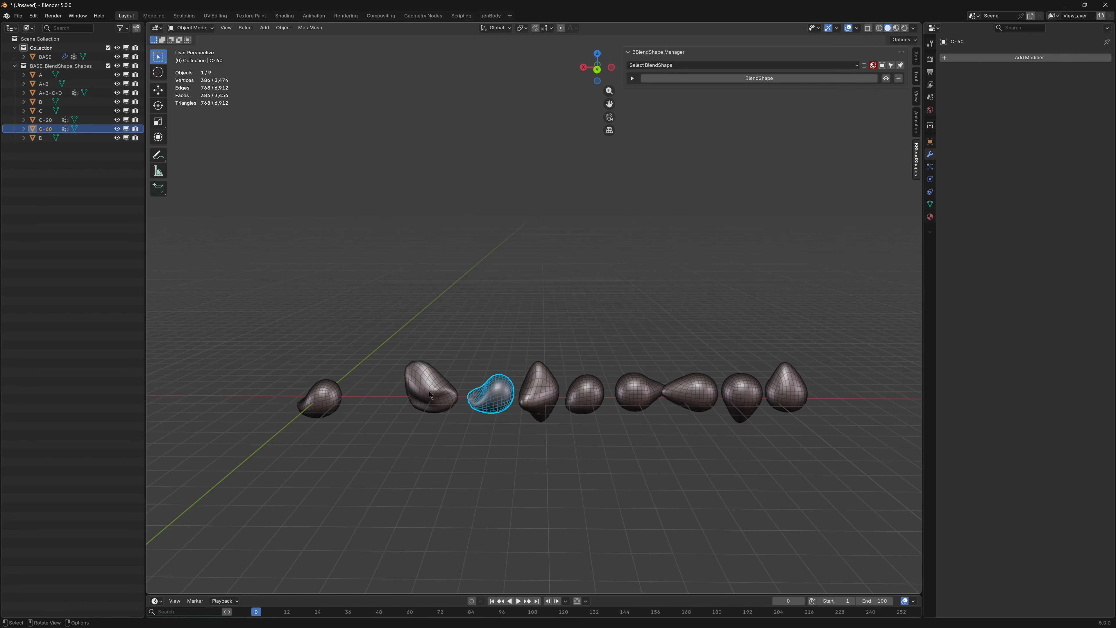
{"action": "left_click", "coordinate": [429, 391]}
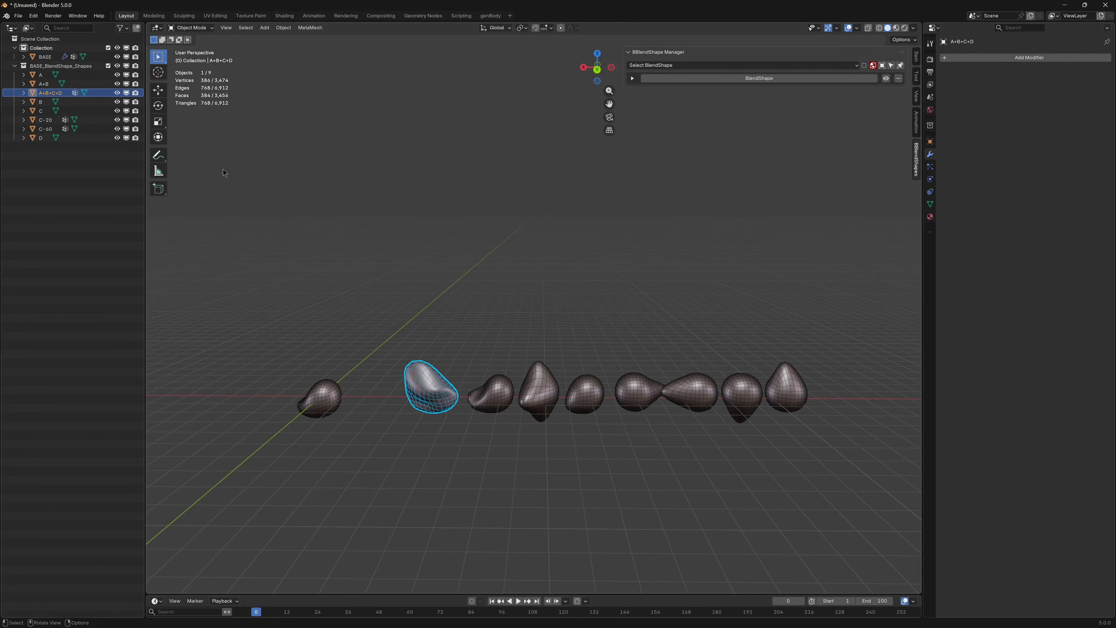
{"action": "middle_click_drag", "start_coordinate": [571, 354], "coordinate": [575, 337], "text": "shift"}
Step: Create a second BlendShape on mesh B using mesh A as its target, and collapse its entry in the manager
{"action": "left_click", "coordinate": [40, 75]}
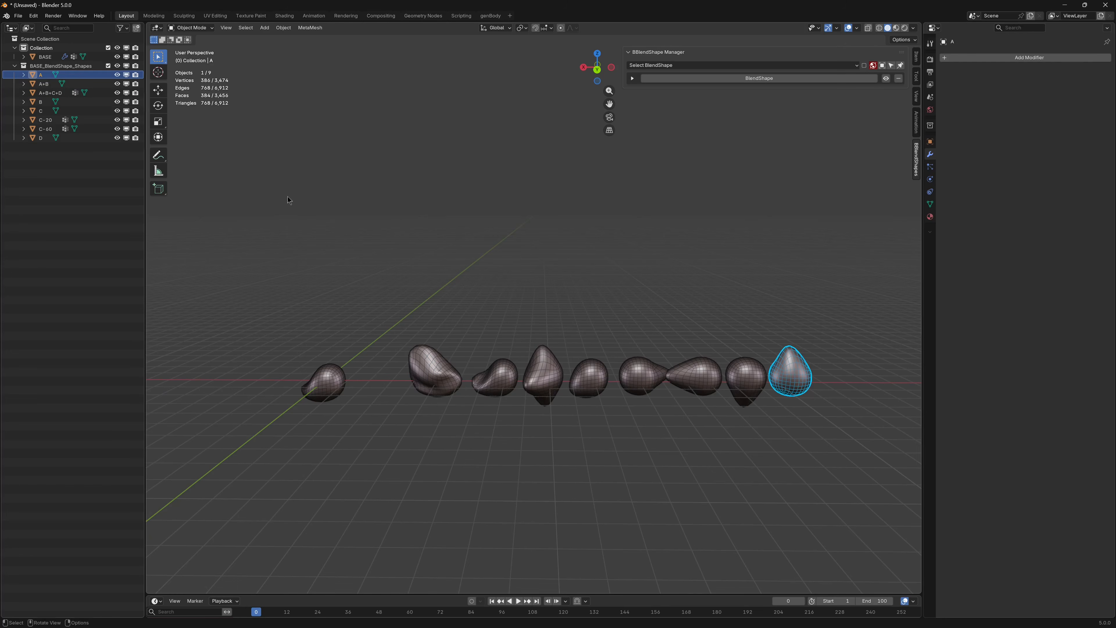
{"action": "left_click", "coordinate": [42, 102], "text": "shift"}
{"action": "left_click", "coordinate": [41, 74]}
{"action": "left_click", "coordinate": [42, 102], "text": "ctrl"}
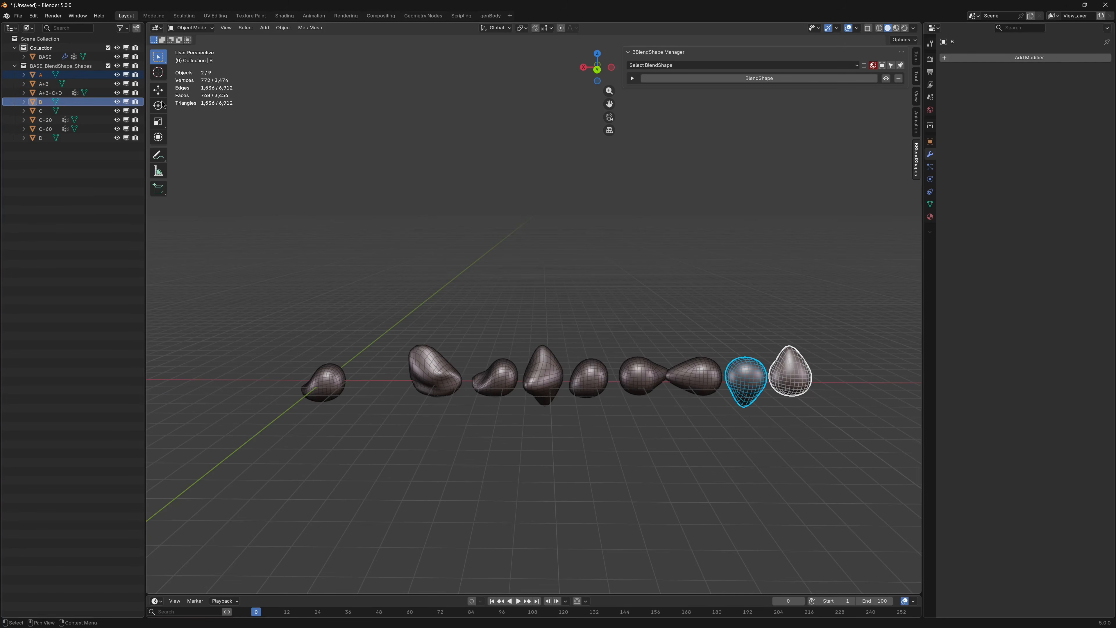
{"action": "left_click", "coordinate": [310, 27]}
{"action": "mouse_move", "coordinate": [319, 41]}
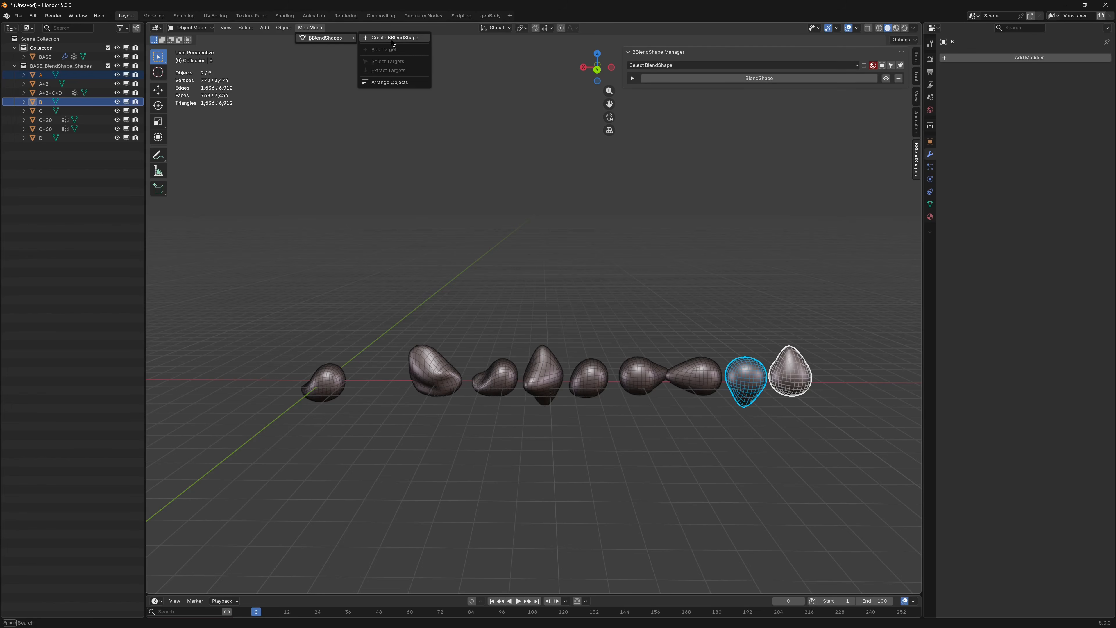
{"action": "left_click", "coordinate": [389, 38]}
{"action": "left_click_drag", "start_coordinate": [706, 129], "coordinate": [646, 127]}
{"action": "left_click", "coordinate": [632, 78]}
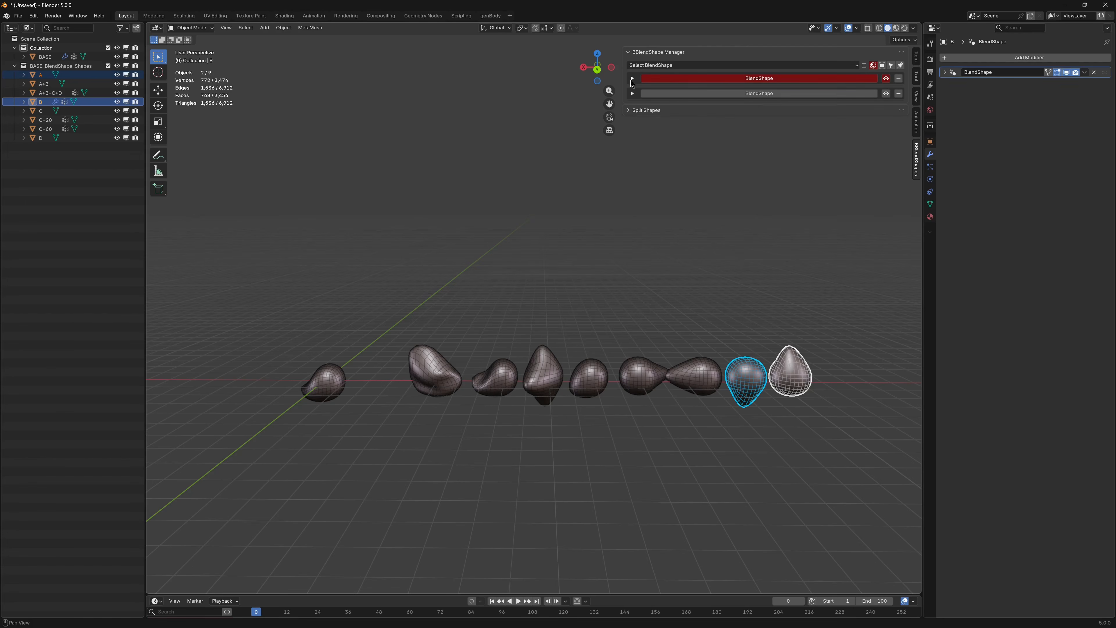
Step: Inspect the two BlendShape entries in the manager by expanding and collapsing each one
{"action": "left_click", "coordinate": [758, 170]}
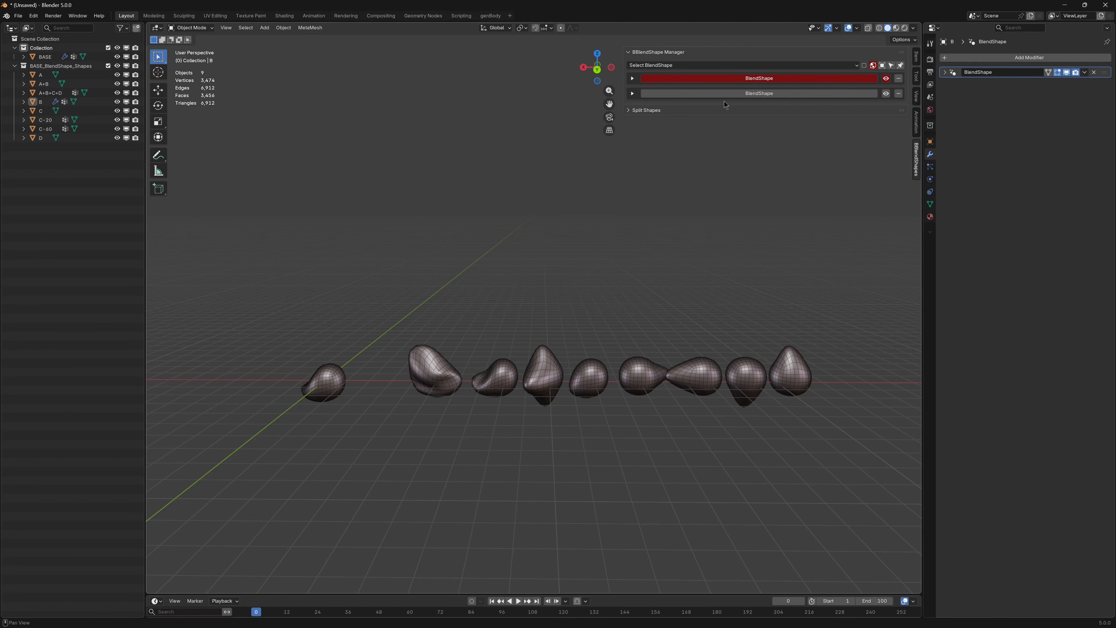
{"action": "left_click", "coordinate": [632, 93]}
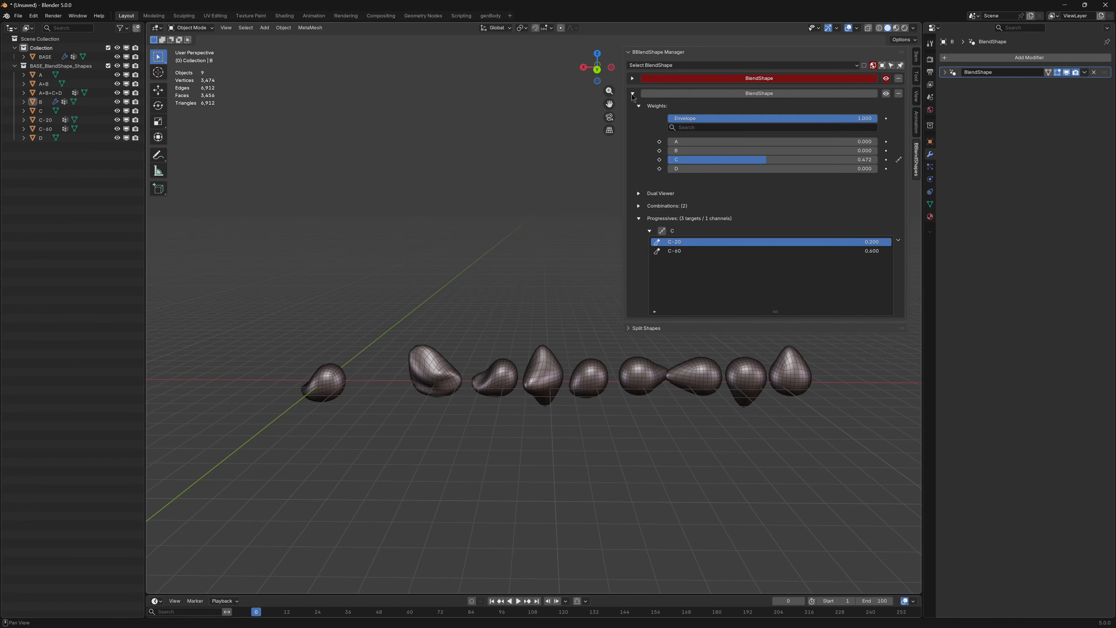
{"action": "left_click", "coordinate": [634, 93]}
{"action": "left_click", "coordinate": [632, 79]}
{"action": "left_click", "coordinate": [633, 78]}
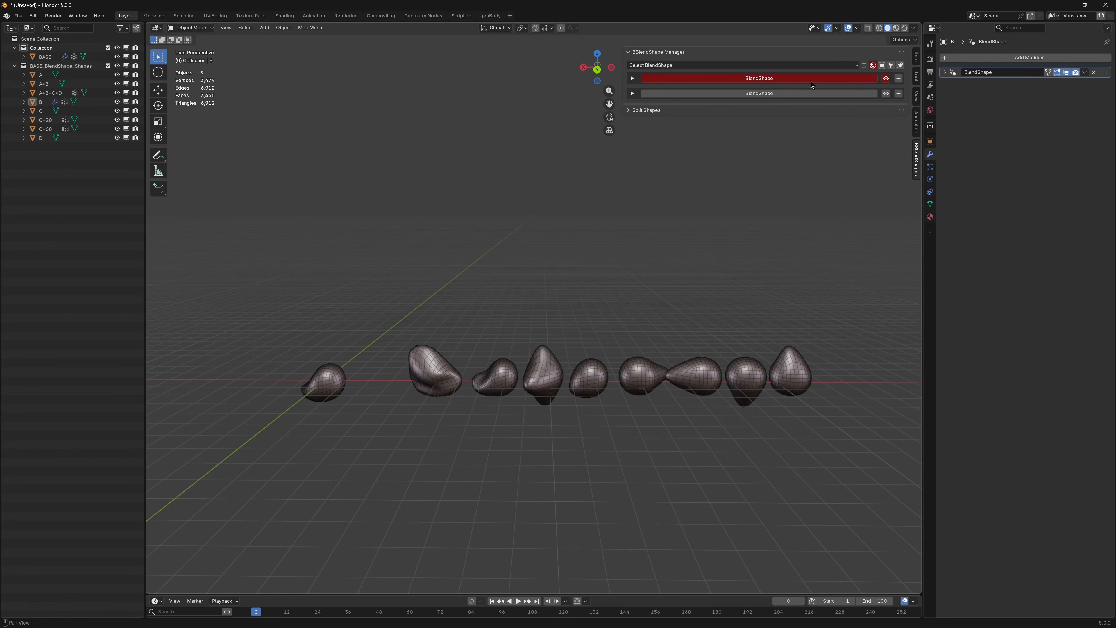
Step: Group the BlendShapes by object in the manager, collapse the B and BASE groups, and switch selection between them, ending on B
{"action": "left_click", "coordinate": [864, 66]}
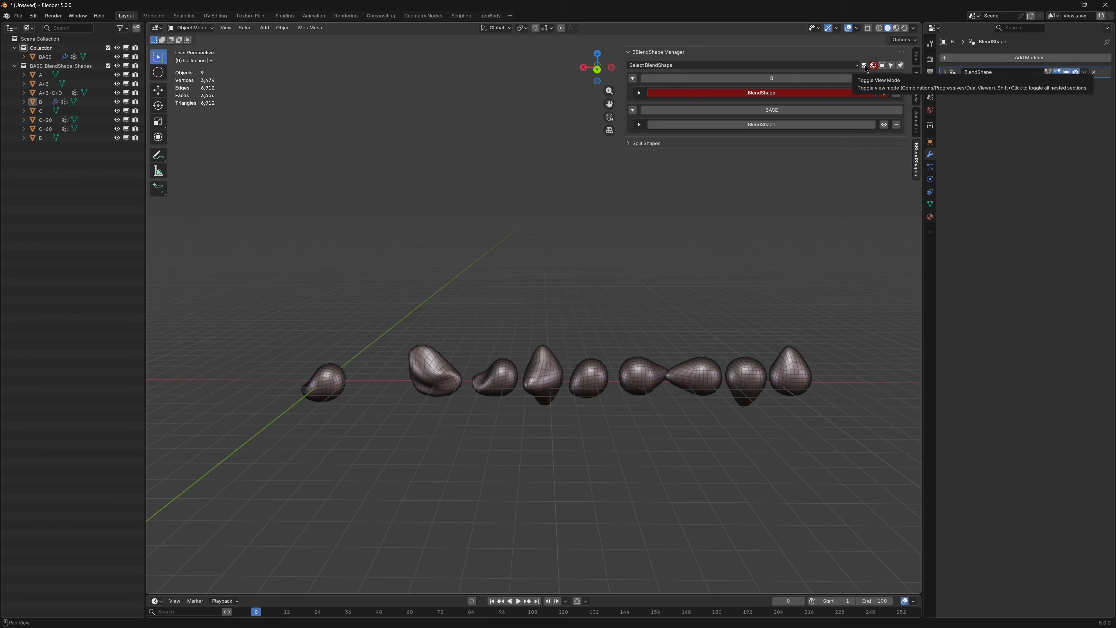
{"action": "left_click", "coordinate": [766, 80]}
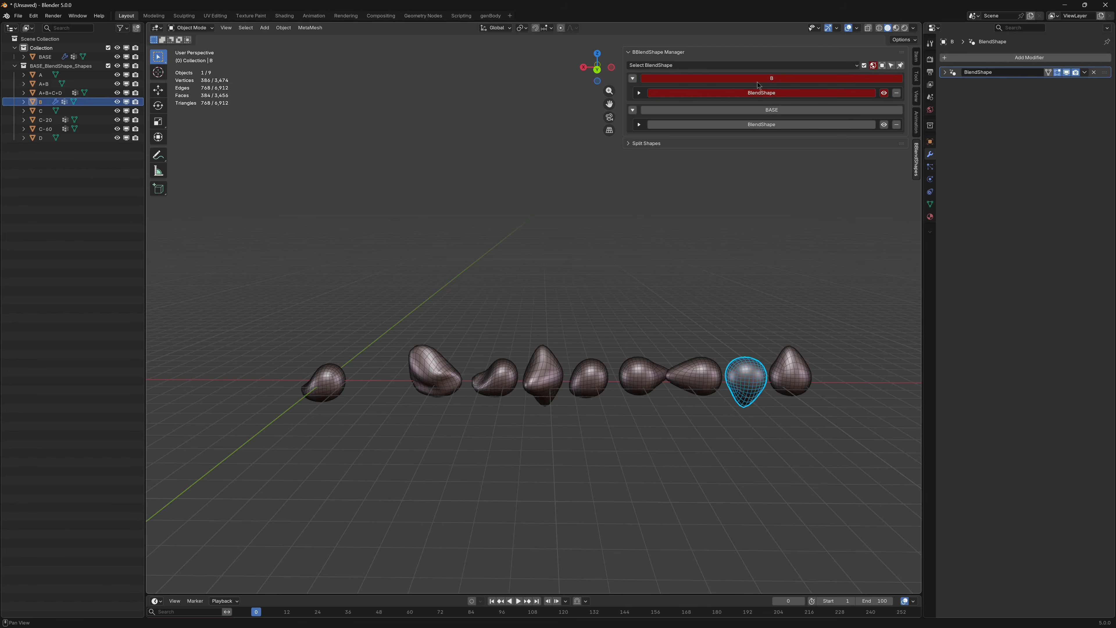
{"action": "left_click", "coordinate": [632, 78]}
{"action": "left_click", "coordinate": [633, 94]}
{"action": "left_click", "coordinate": [718, 93]}
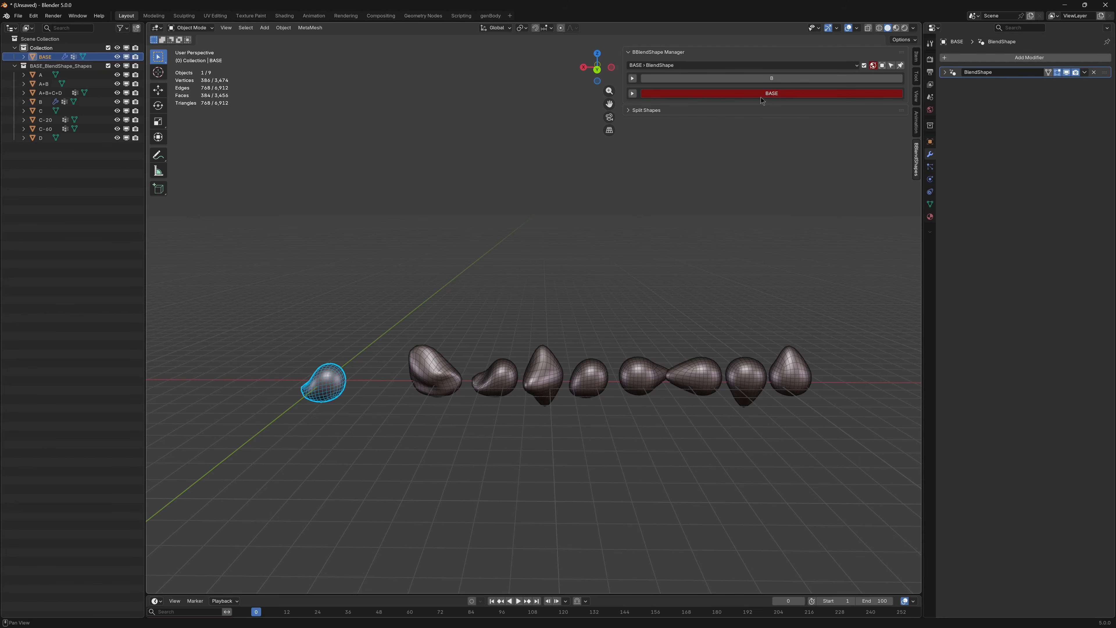
{"action": "left_click", "coordinate": [778, 81]}
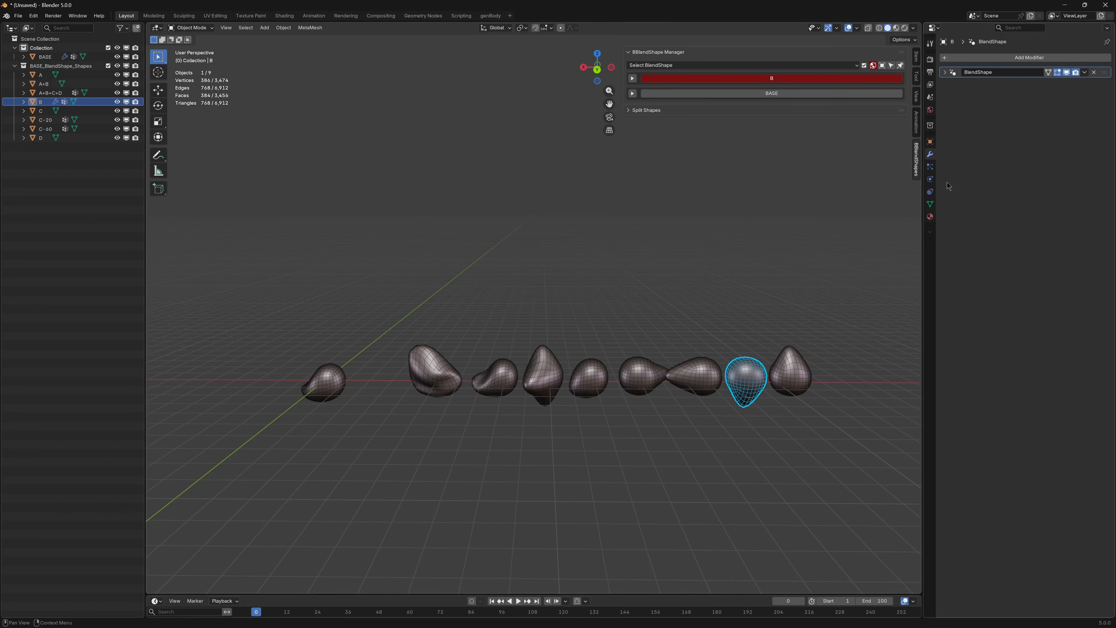
Step: Switch the active object between BASE and B through their manager groups, clear the selection, and reselect B
{"action": "left_click", "coordinate": [730, 93]}
{"action": "left_click", "coordinate": [719, 78]}
{"action": "left_click", "coordinate": [743, 92]}
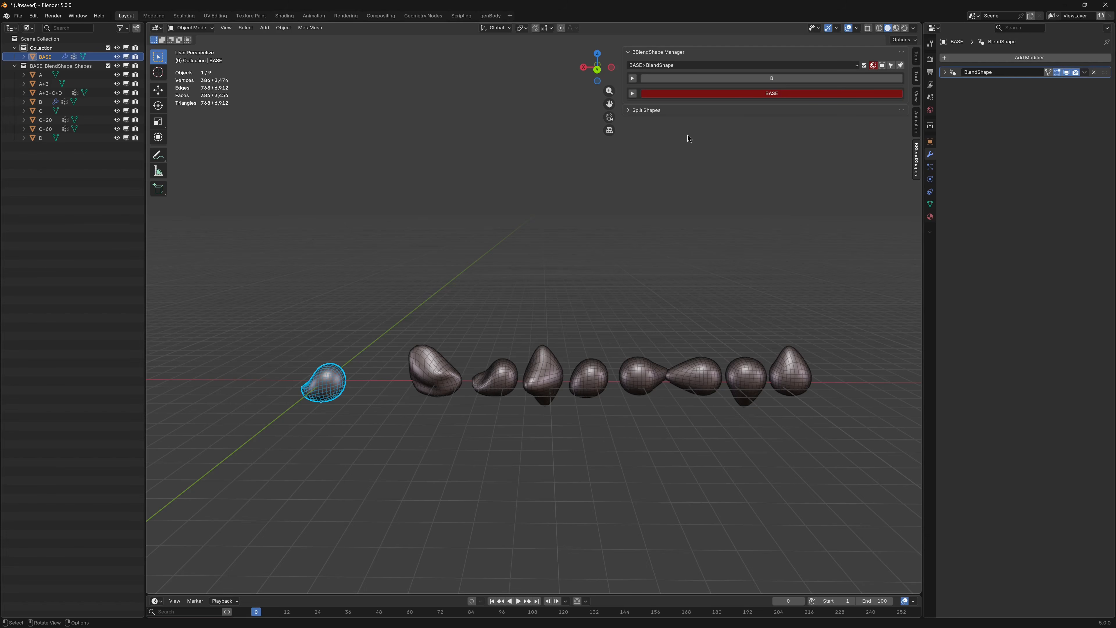
{"action": "left_click", "coordinate": [741, 201]}
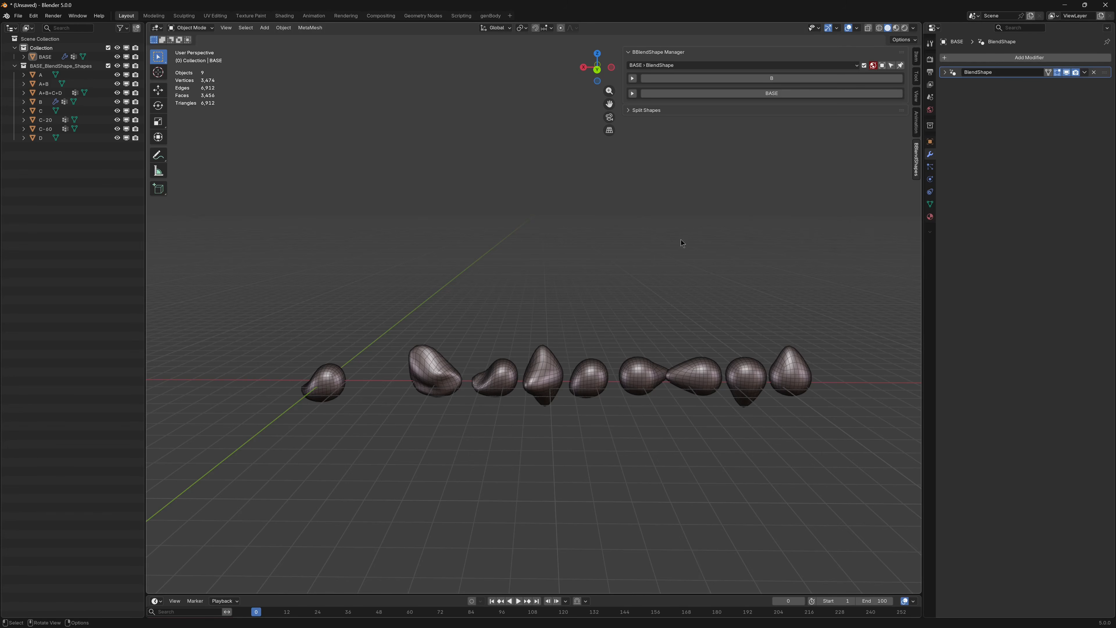
{"action": "left_click", "coordinate": [758, 79]}
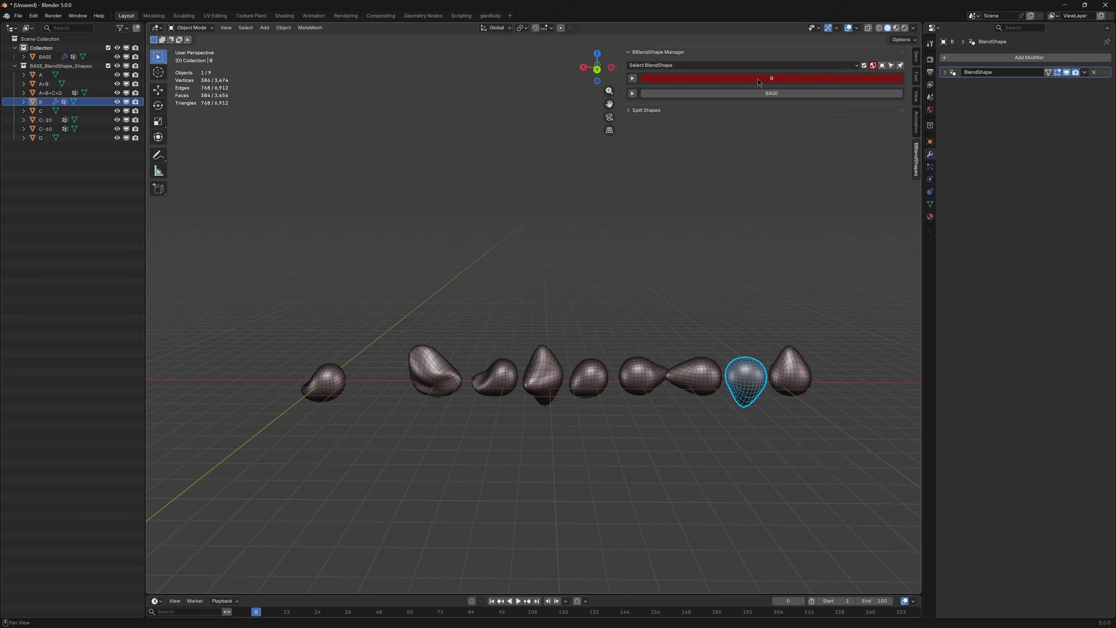
Step: Expand the B group and its BlendShape entry in the manager to show the weights
{"action": "left_click", "coordinate": [632, 78]}
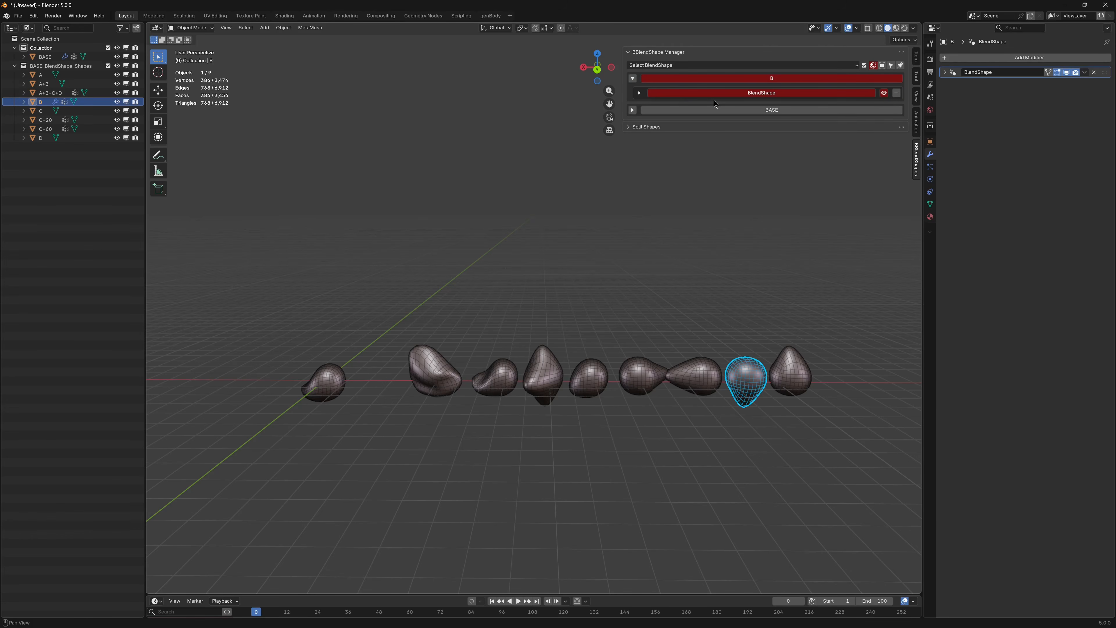
{"action": "left_click", "coordinate": [640, 92]}
{"action": "left_click_drag", "start_coordinate": [725, 141], "coordinate": [890, 145]}
{"action": "key", "text": "Escape"}
Step: Create an additional BlendShape on mesh B using mesh C as its target
{"action": "left_click", "coordinate": [40, 111]}
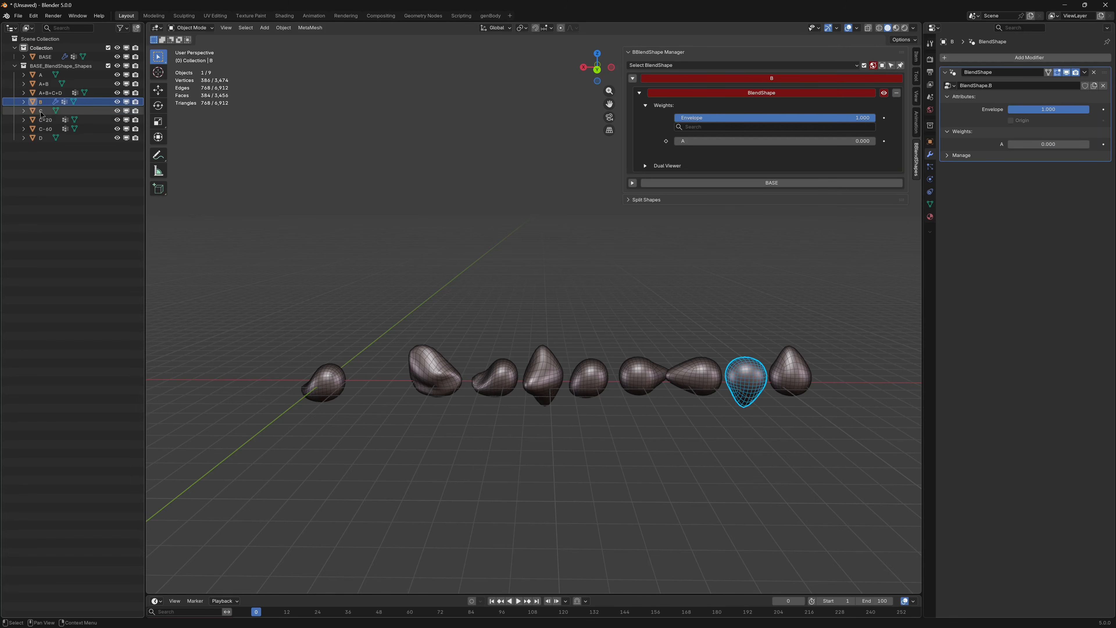
{"action": "left_click", "coordinate": [39, 102], "text": "ctrl"}
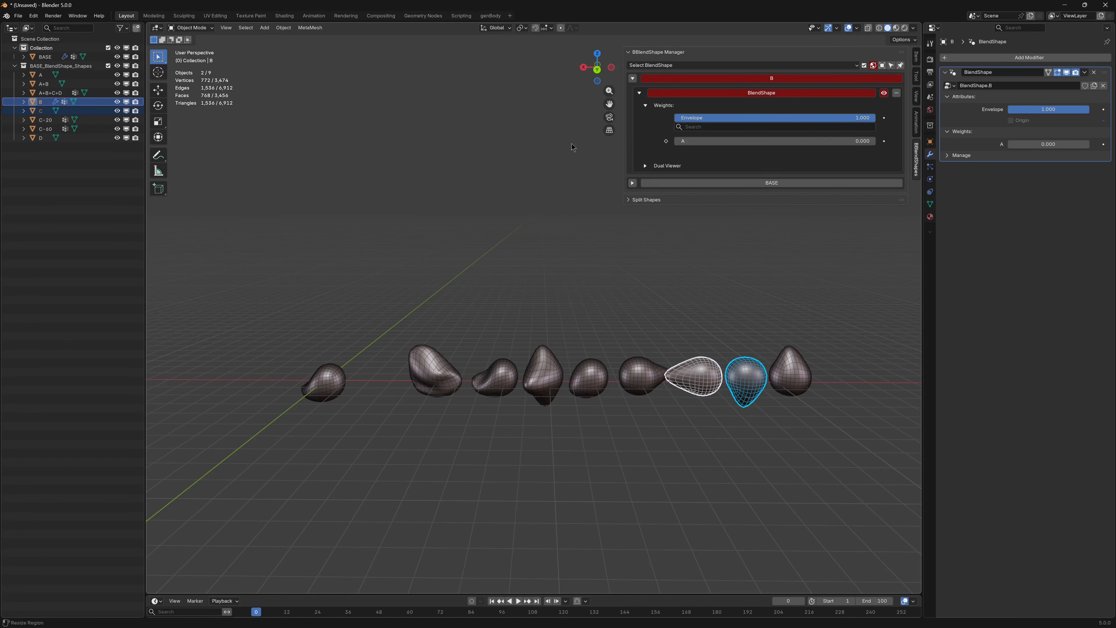
{"action": "left_click", "coordinate": [318, 33]}
{"action": "mouse_move", "coordinate": [325, 39]}
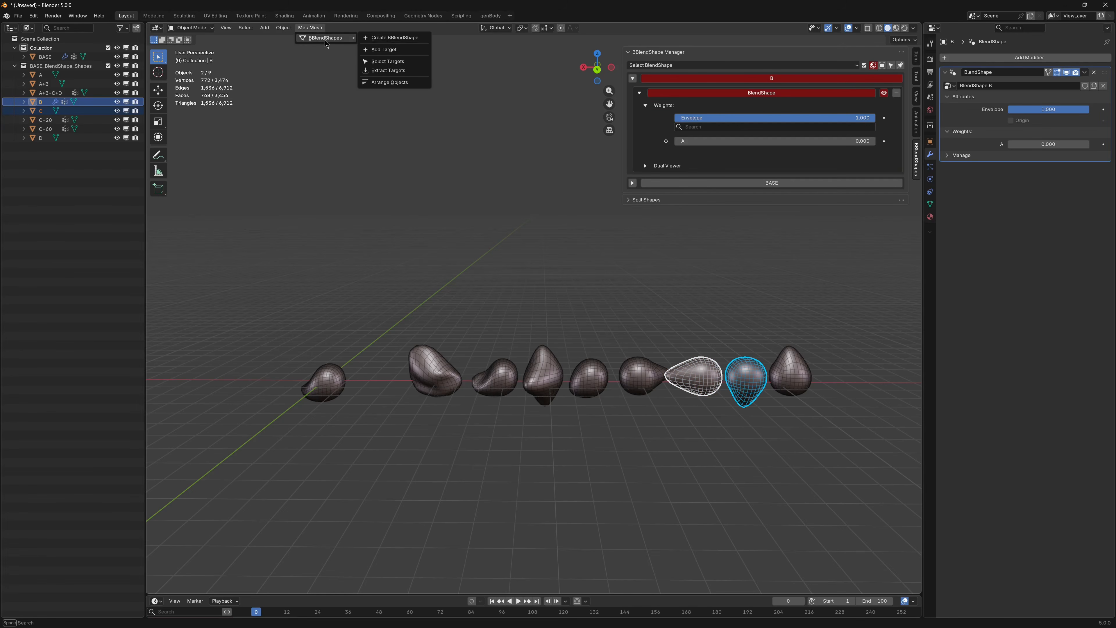
{"action": "left_click", "coordinate": [399, 39]}
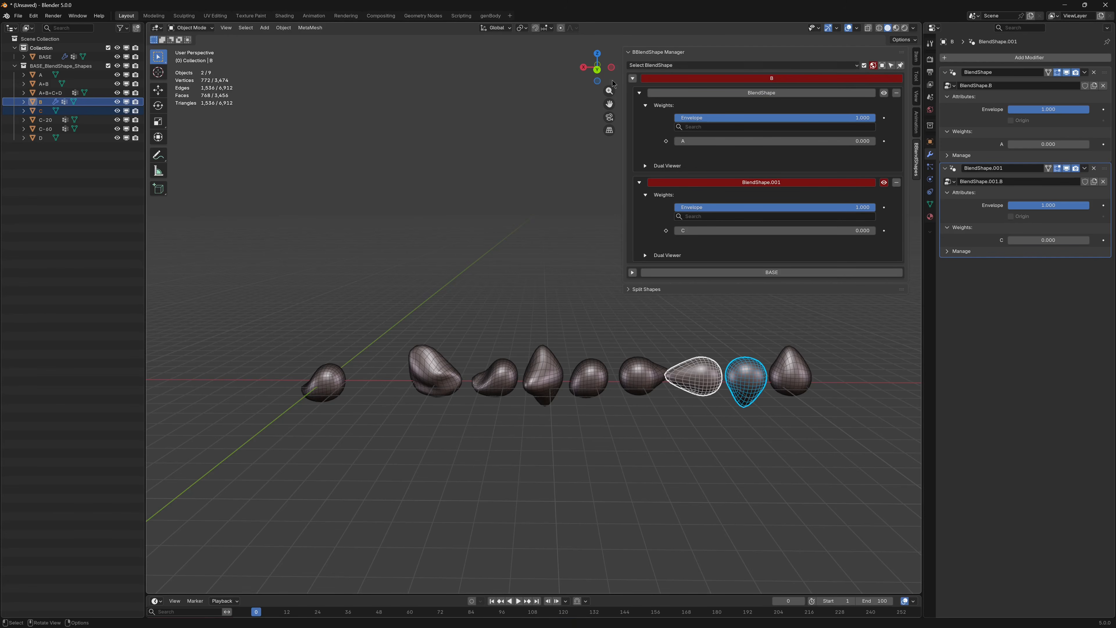
Step: Collapse and reopen the B group in the manager, and fold both of its BlendShape entries
{"action": "left_click", "coordinate": [633, 78]}
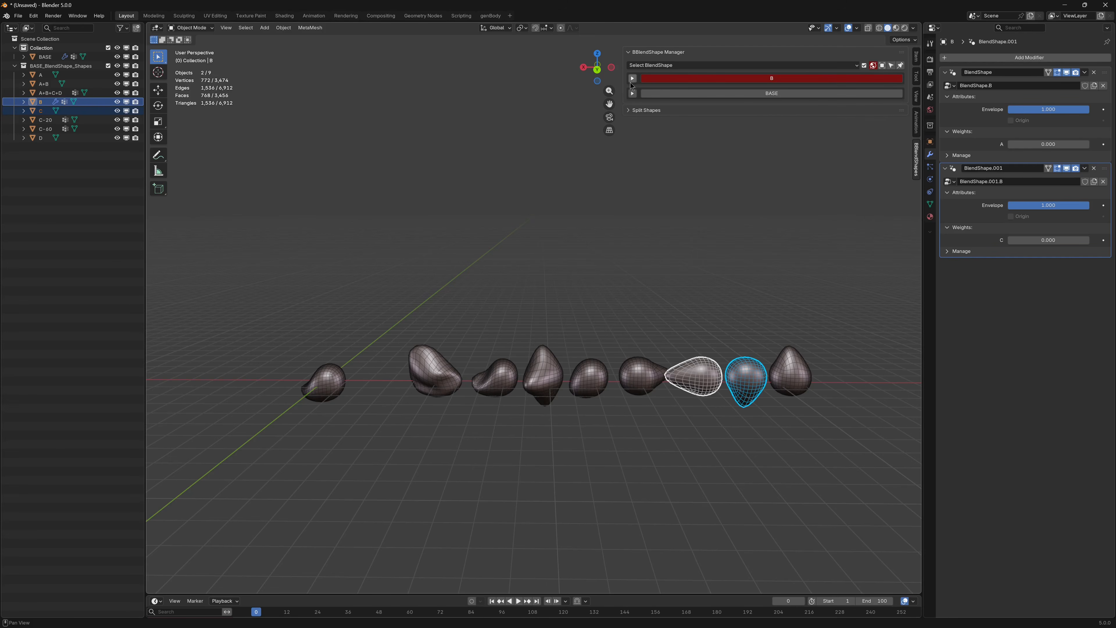
{"action": "left_click", "coordinate": [632, 82]}
{"action": "left_click", "coordinate": [639, 93]}
{"action": "left_click", "coordinate": [639, 109]}
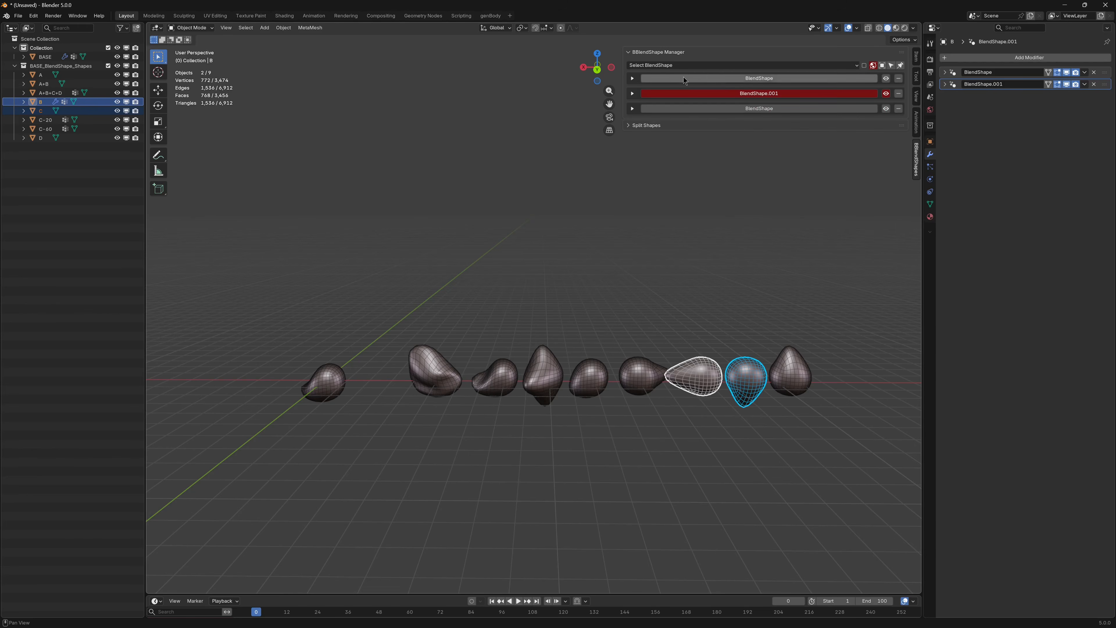
Step: Limit the manager to the active object's BlendShapes and test the filter by selecting meshes A, C and B
{"action": "left_click", "coordinate": [883, 65]}
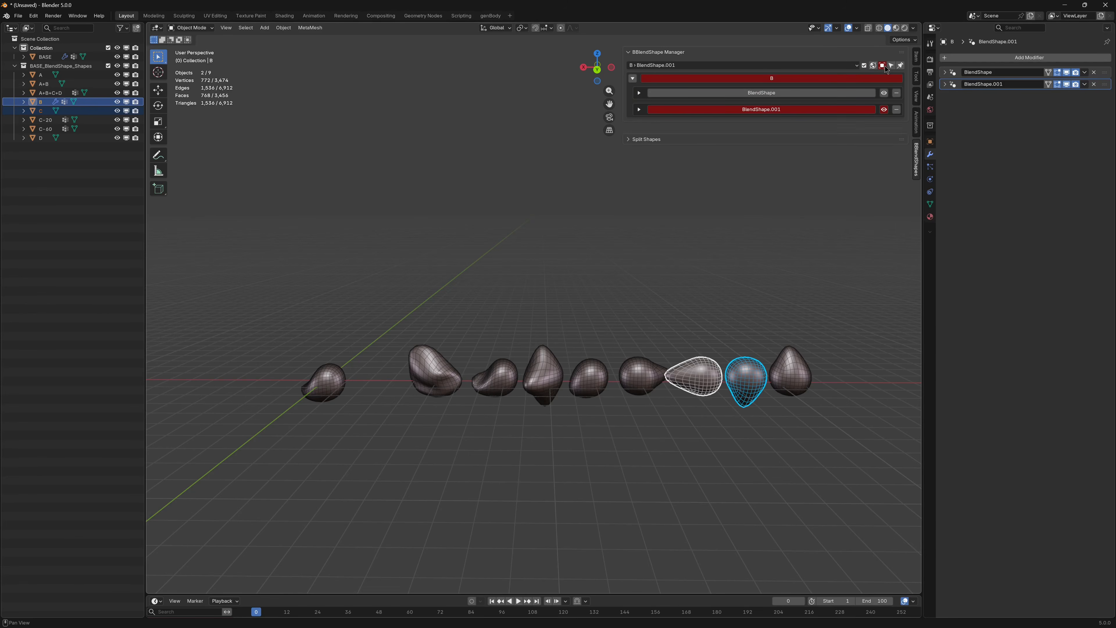
{"action": "left_click", "coordinate": [689, 222]}
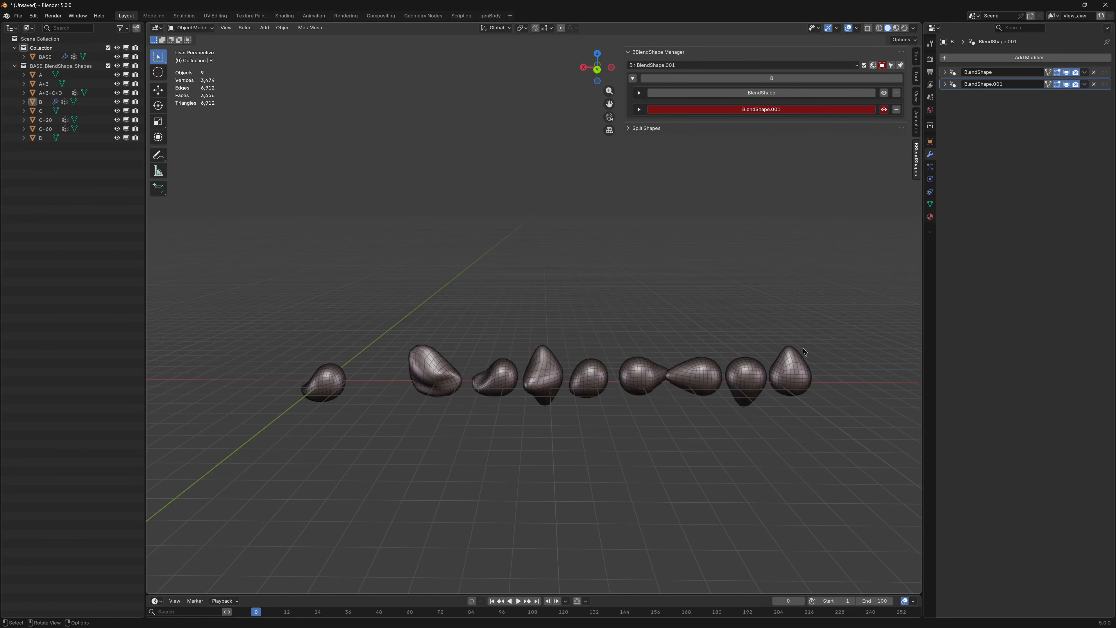
{"action": "left_click", "coordinate": [794, 365]}
{"action": "left_click", "coordinate": [733, 381]}
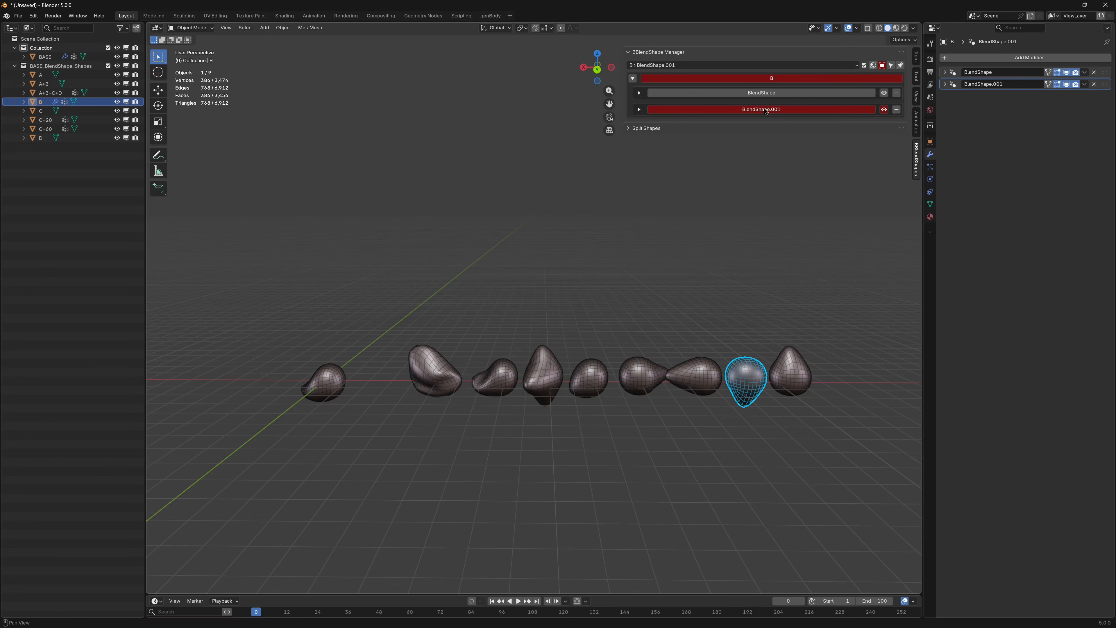
{"action": "right_click", "coordinate": [763, 93]}
{"action": "left_click", "coordinate": [793, 360]}
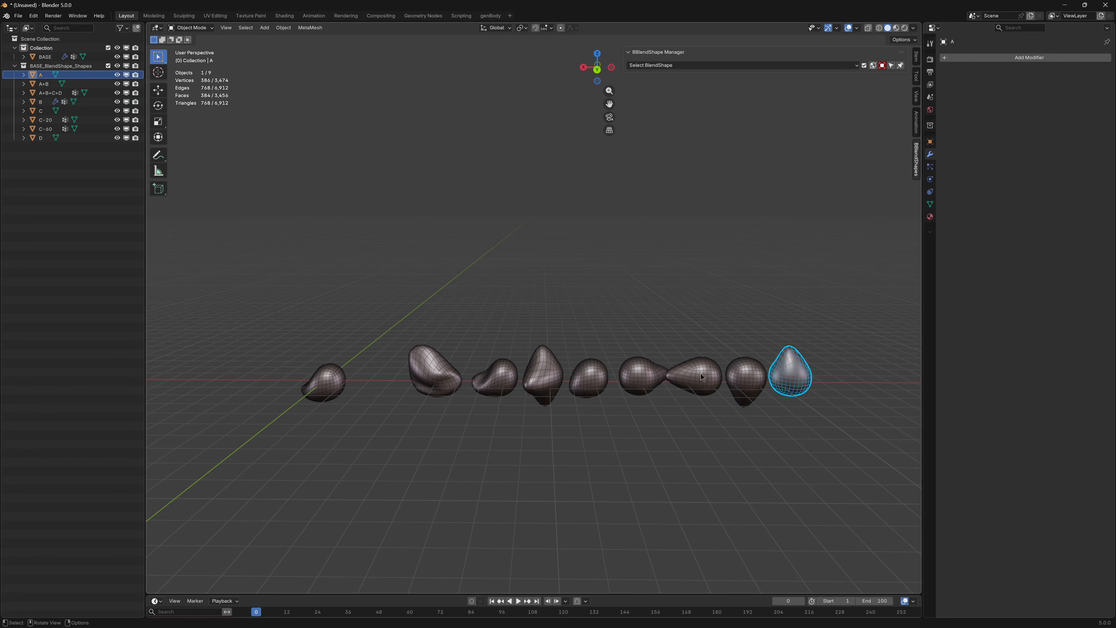
{"action": "left_click", "coordinate": [700, 374]}
{"action": "left_click", "coordinate": [748, 379]}
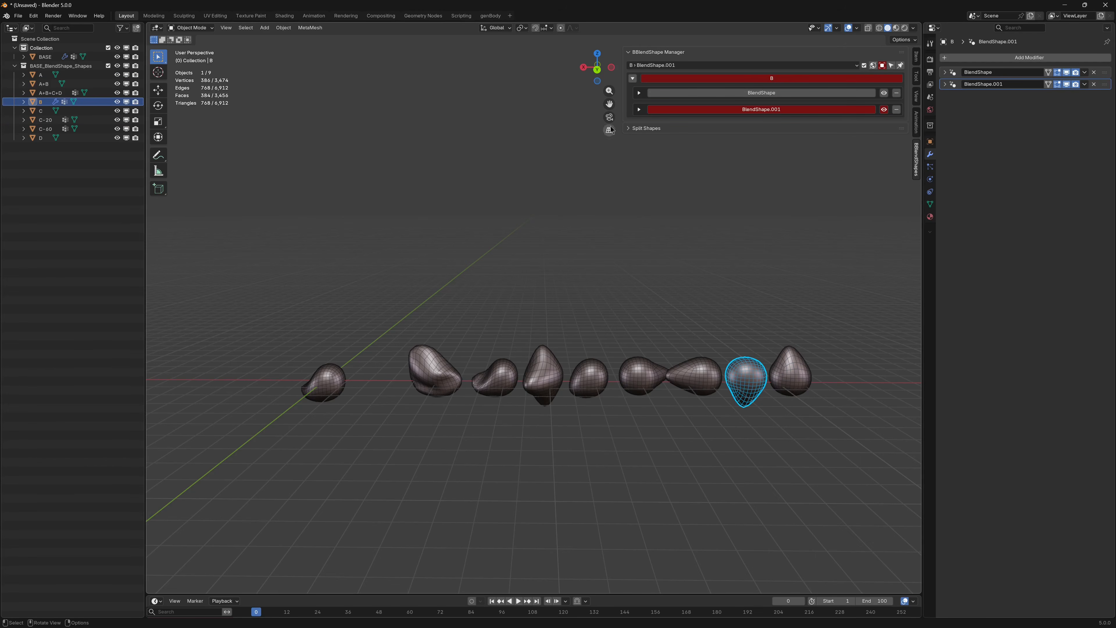
Step: Inspect B's two BlendShapes by expanding and collapsing them in the manager and modifier stack, leaving the one targeting A expanded
{"action": "left_click", "coordinate": [637, 110]}
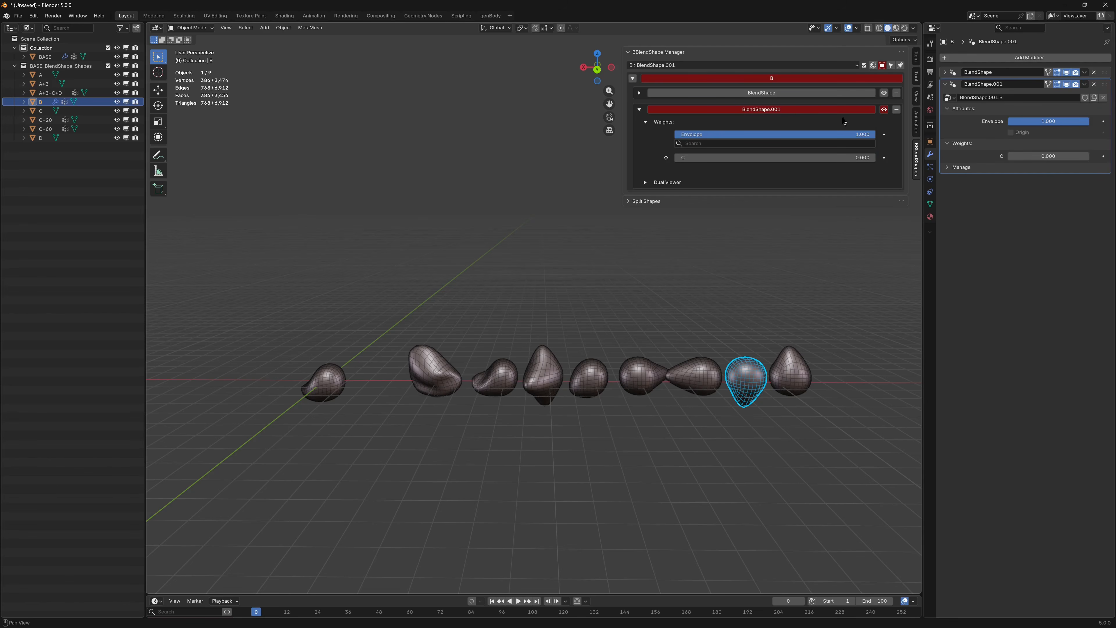
{"action": "left_click", "coordinate": [953, 74]}
{"action": "left_click", "coordinate": [945, 85]}
{"action": "left_click", "coordinate": [945, 72]}
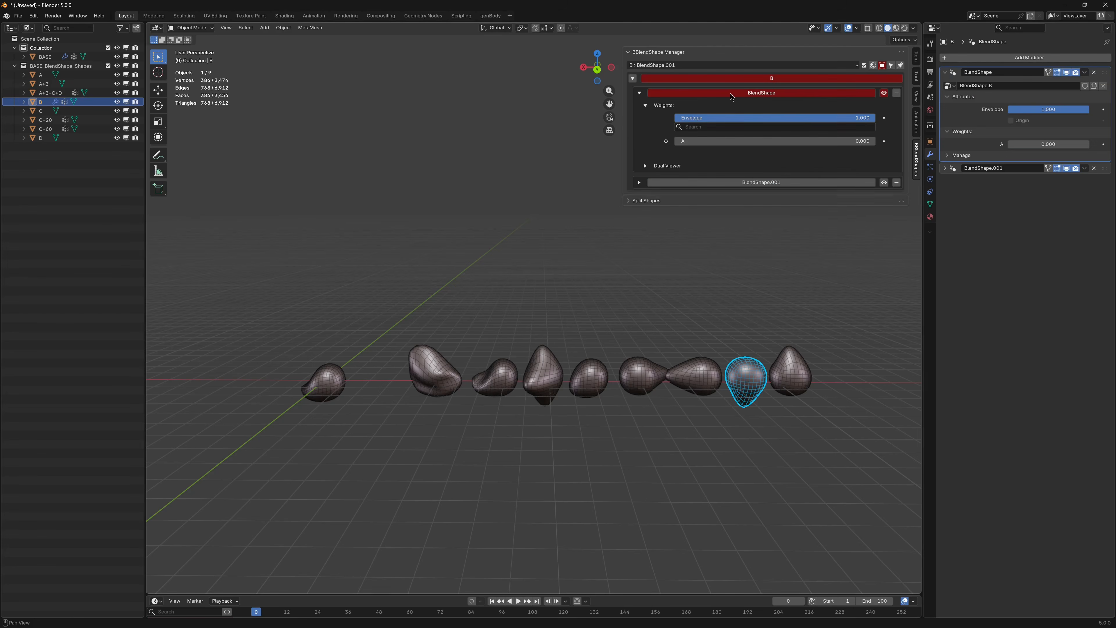
{"action": "left_click", "coordinate": [945, 72]}
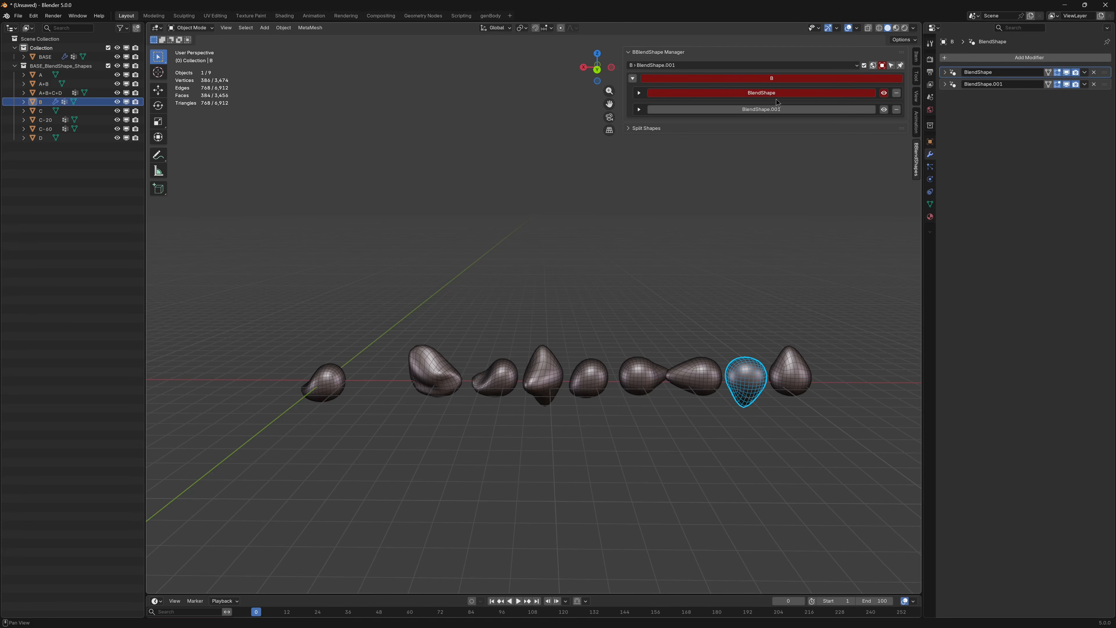
{"action": "left_click", "coordinate": [639, 93]}
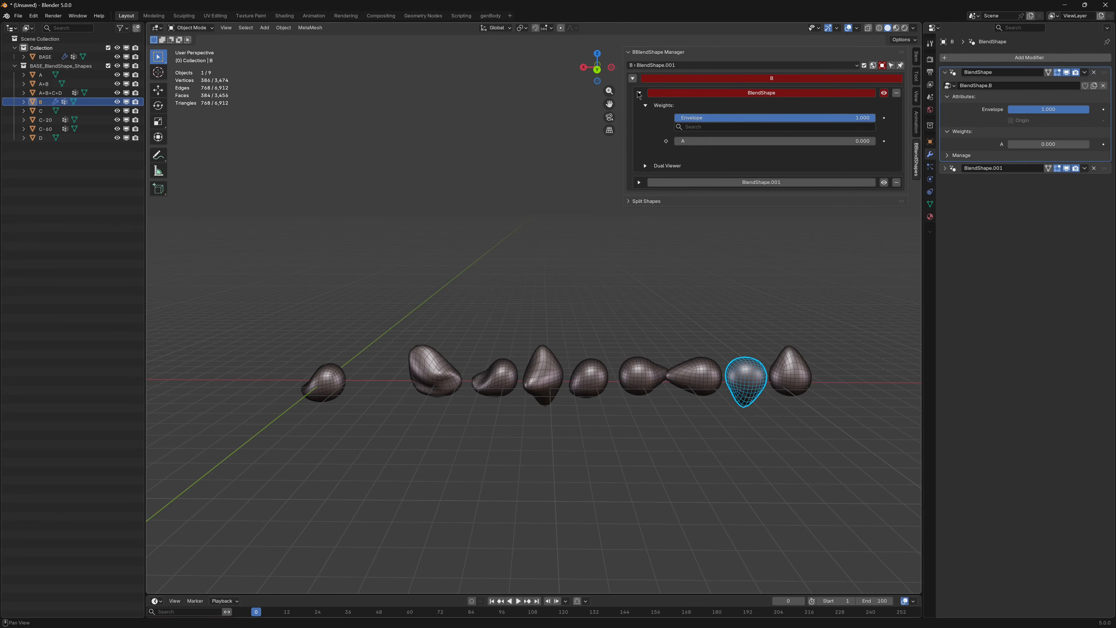
Step: Alternate B's active modifier between BlendShape and BlendShape.001 from the manager, ending on BlendShape
{"action": "left_click", "coordinate": [768, 182]}
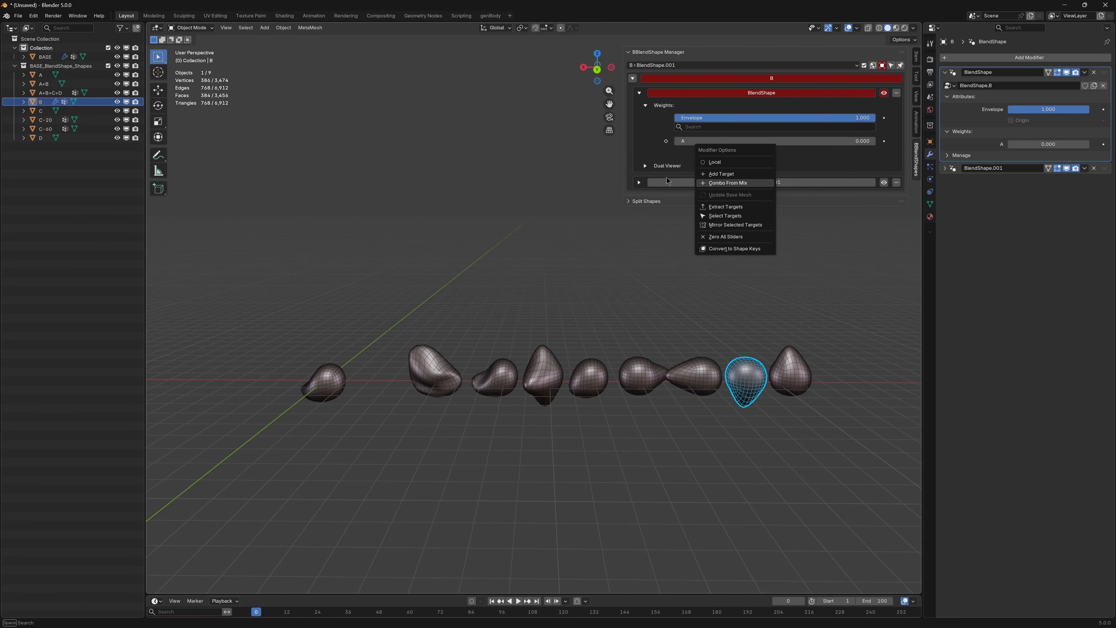
{"action": "left_click", "coordinate": [772, 182]}
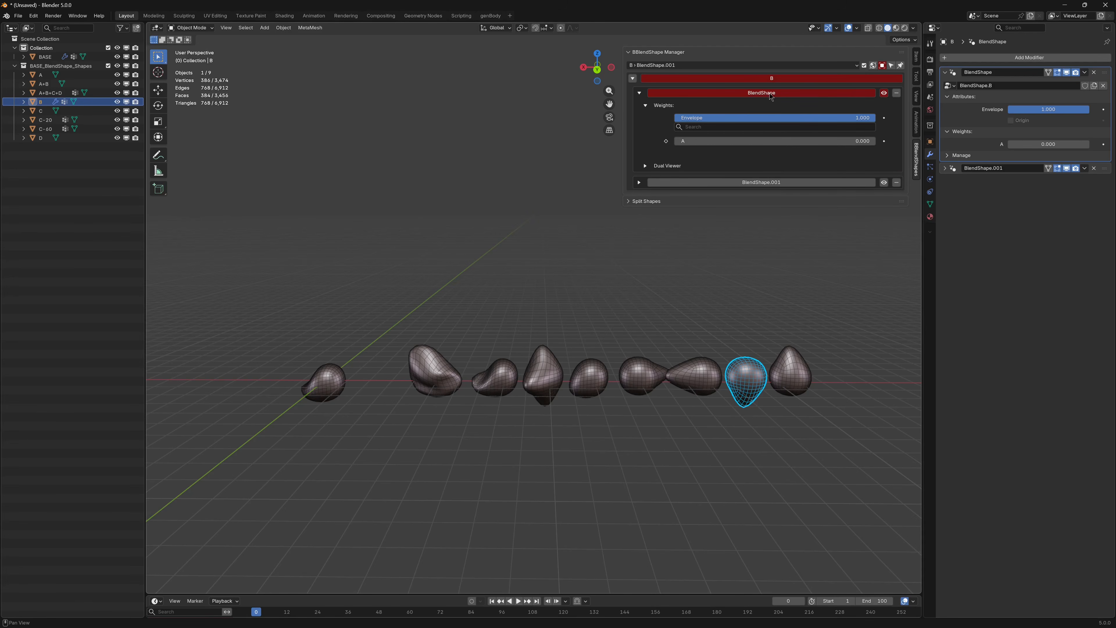
{"action": "left_click", "coordinate": [762, 93]}
{"action": "left_click", "coordinate": [771, 181]}
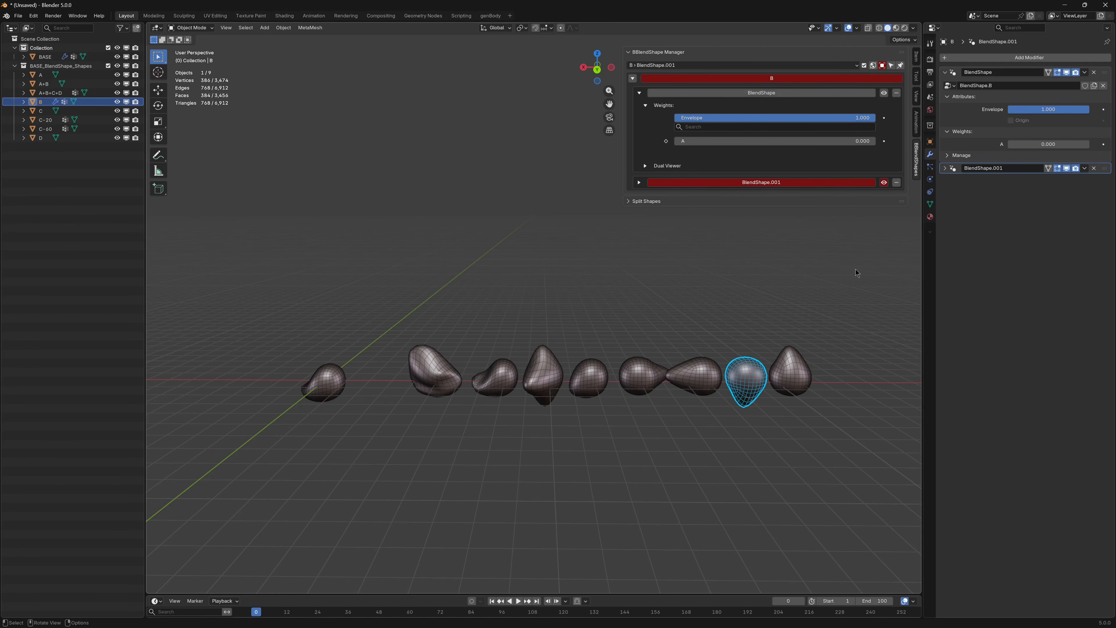
{"action": "left_click", "coordinate": [754, 94]}
{"action": "left_click", "coordinate": [764, 182]}
{"action": "left_click", "coordinate": [761, 92]}
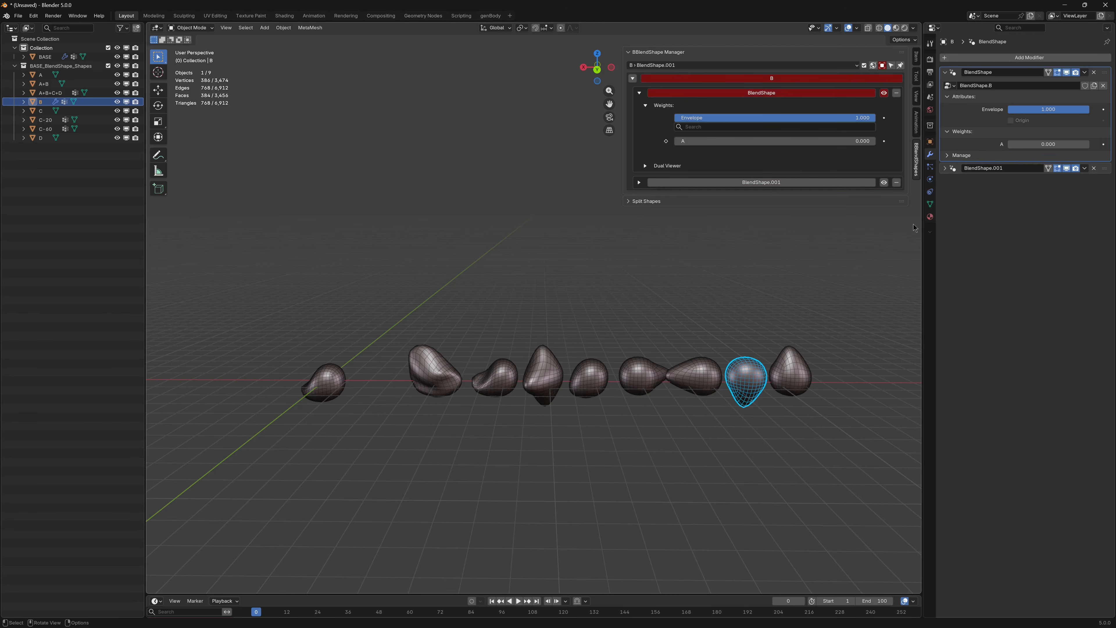
Step: Compare the manager's per-object listing by alternating selection between BASE and B, fold B's BlendShape entry, and expand the BASE group
{"action": "left_click", "coordinate": [633, 78]}
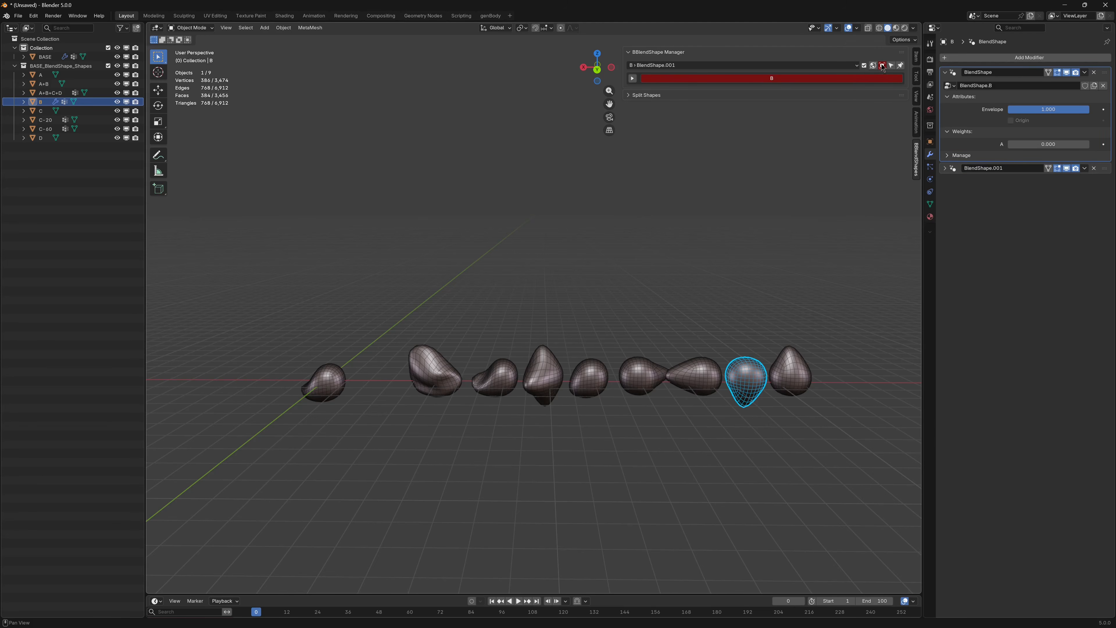
{"action": "left_click", "coordinate": [421, 254]}
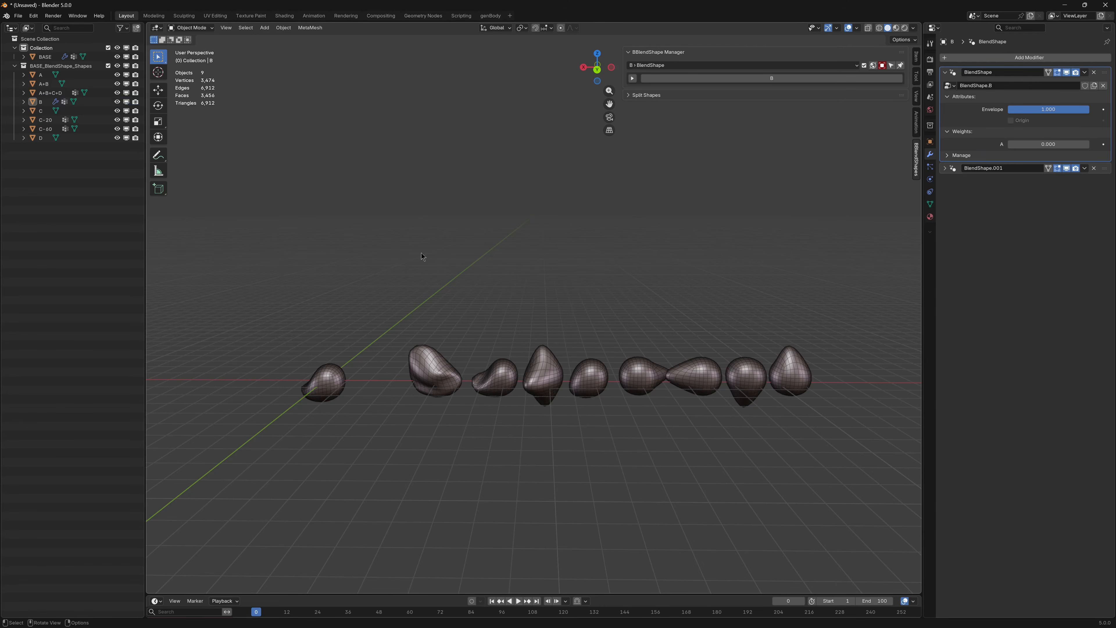
{"action": "left_click", "coordinate": [333, 384]}
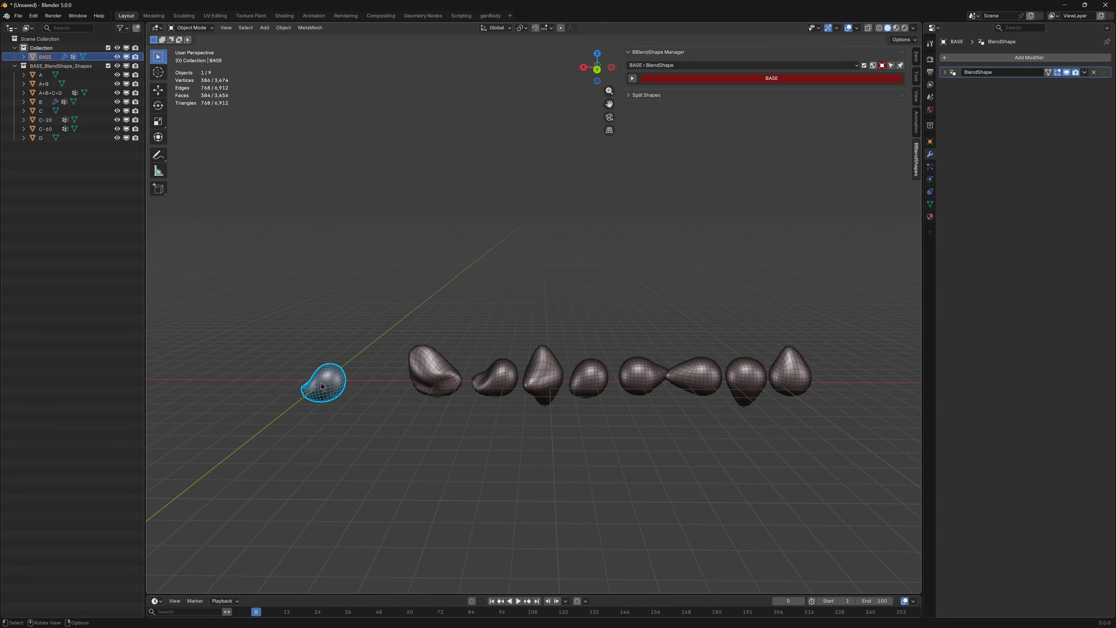
{"action": "left_click", "coordinate": [751, 371]}
{"action": "left_click", "coordinate": [748, 80]}
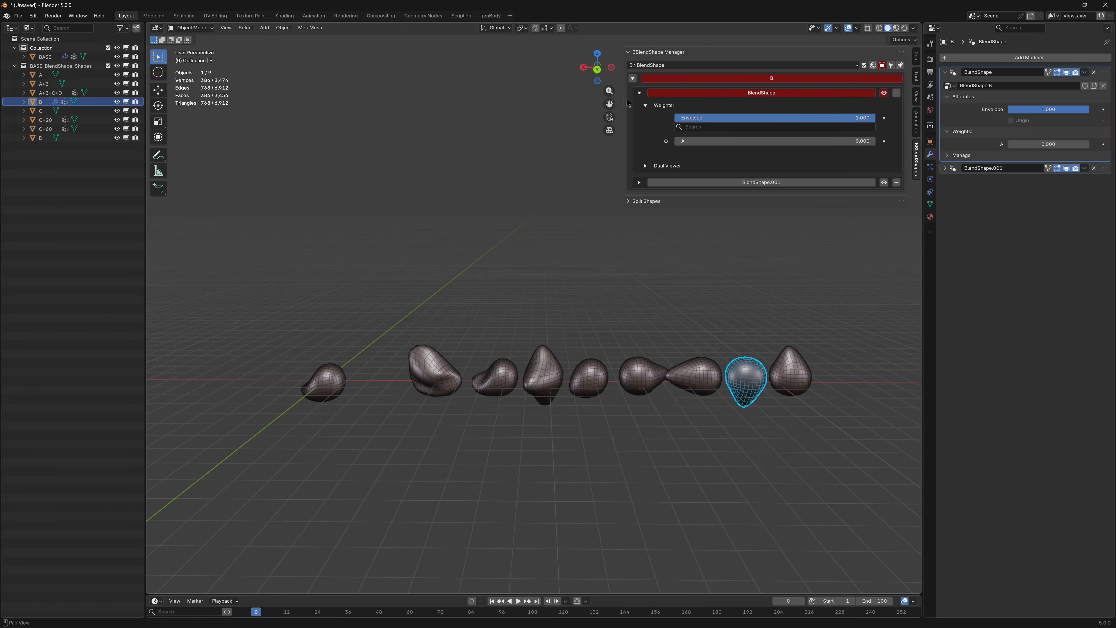
{"action": "left_click", "coordinate": [640, 93]}
{"action": "left_click", "coordinate": [327, 382]}
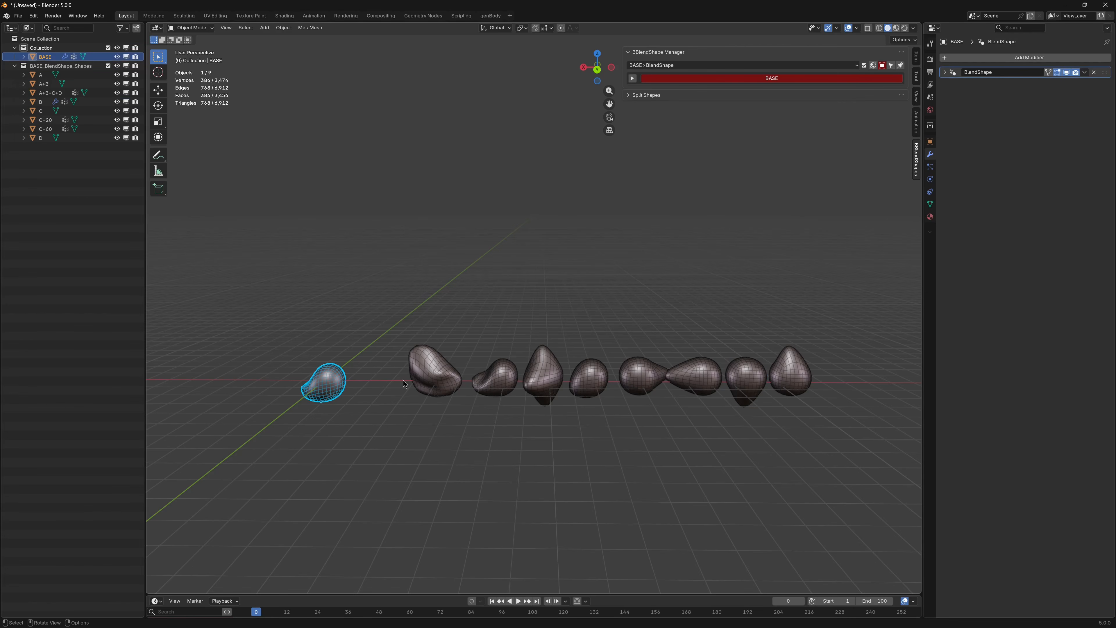
{"action": "left_click", "coordinate": [632, 78]}
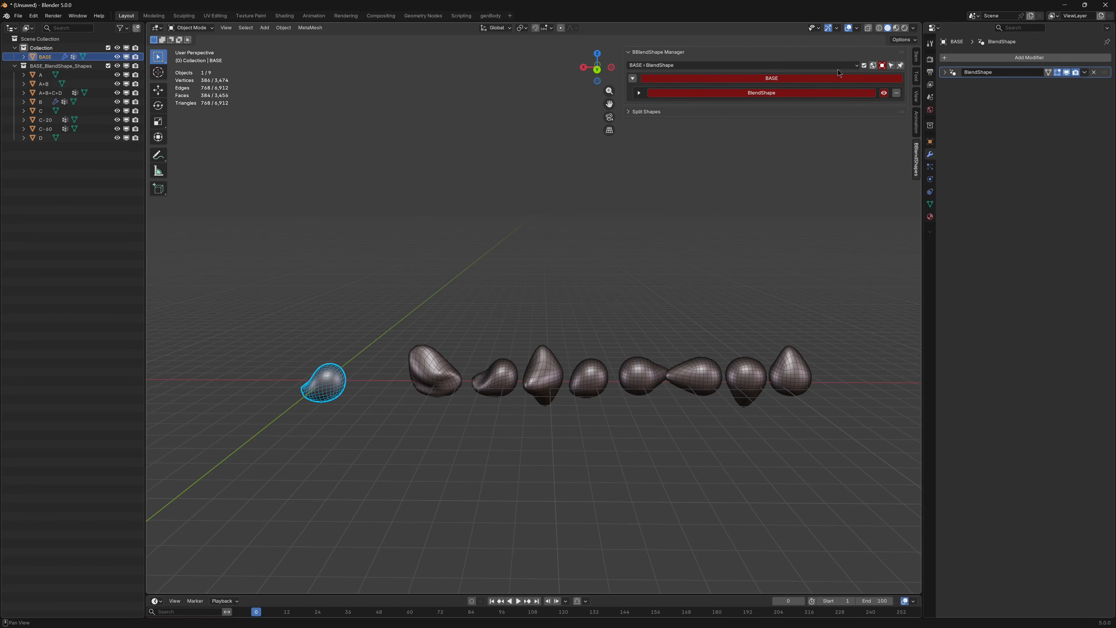
Step: Limit the manager to the active BlendShape and test it on B by activating BlendShape.001 and then BlendShape
{"action": "left_click", "coordinate": [891, 65]}
{"action": "left_click", "coordinate": [825, 122]}
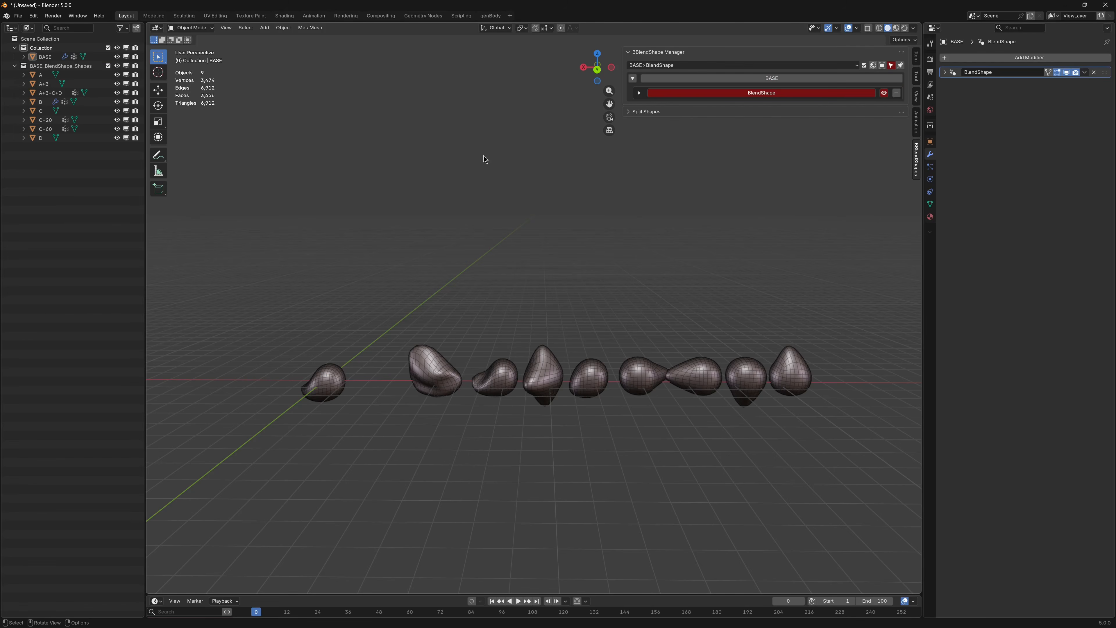
{"action": "left_click", "coordinate": [747, 379]}
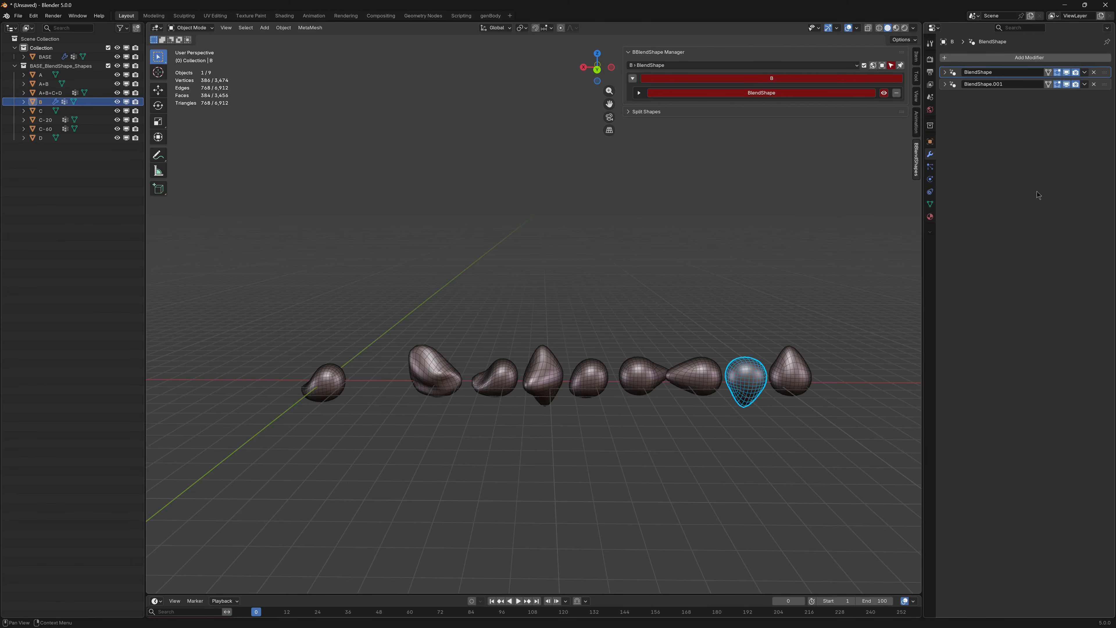
{"action": "left_click", "coordinate": [954, 83]}
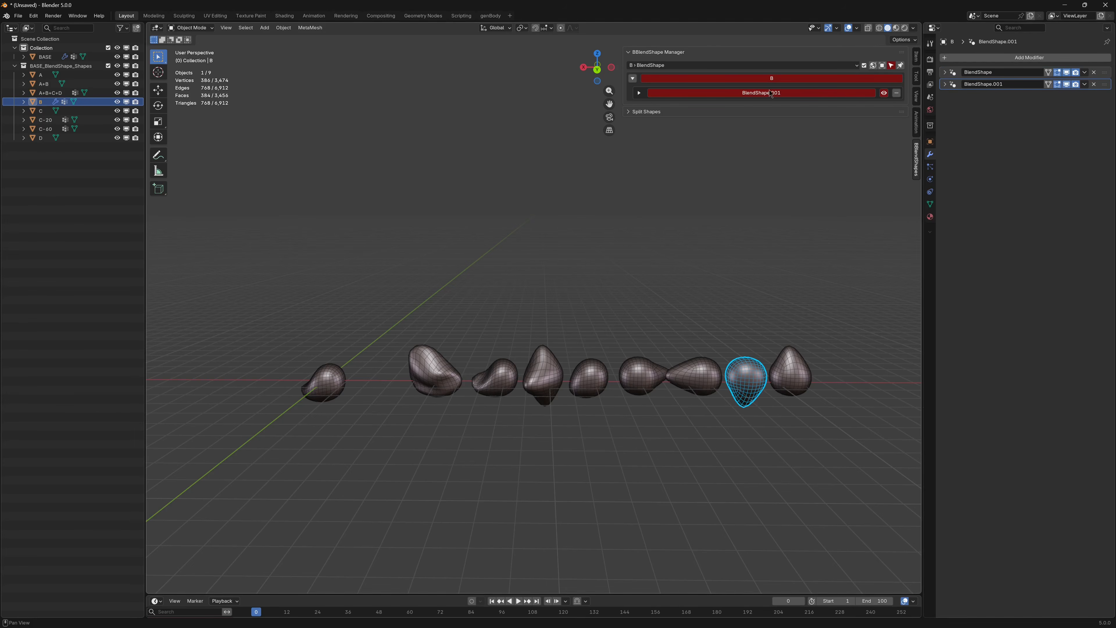
{"action": "left_click", "coordinate": [953, 73]}
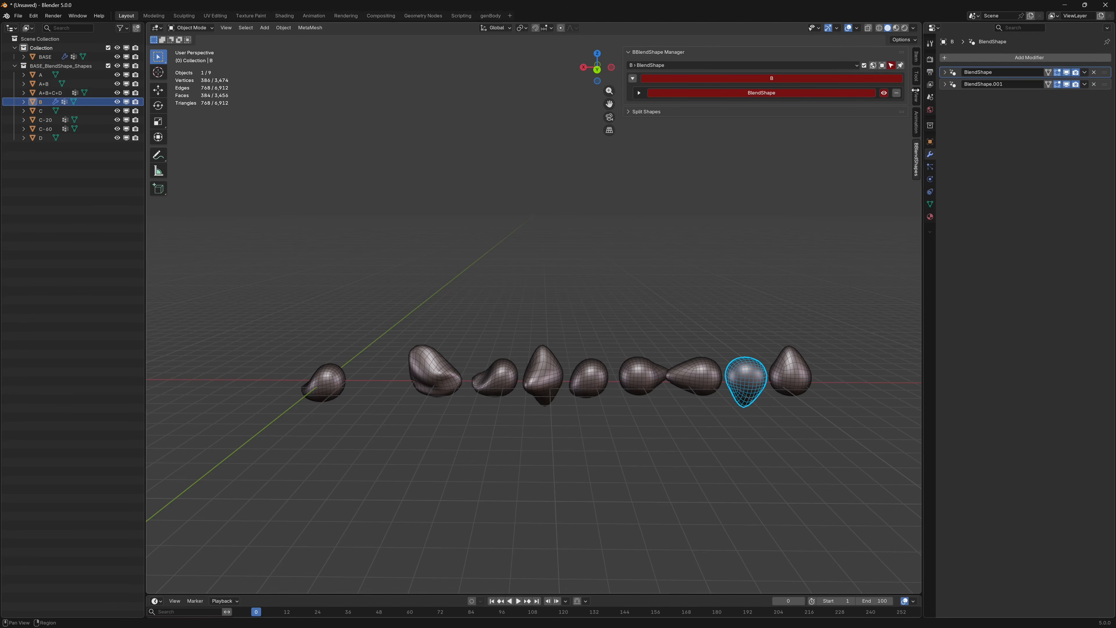
Step: Pin B's BlendShape in the manager and test the pin by selecting BASE, A, B and C in the viewport
{"action": "left_click", "coordinate": [900, 65]}
{"action": "left_click", "coordinate": [314, 343]}
{"action": "left_click", "coordinate": [325, 381]}
{"action": "left_click", "coordinate": [797, 367]}
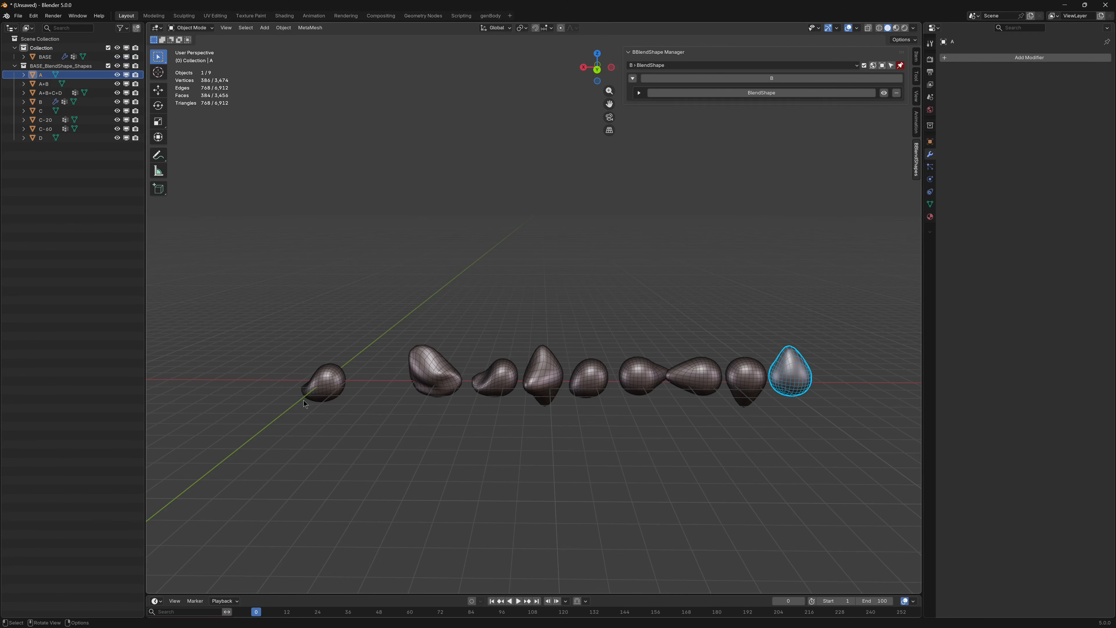
{"action": "left_click", "coordinate": [318, 389]}
{"action": "left_click", "coordinate": [745, 377]}
{"action": "left_click", "coordinate": [785, 371]}
{"action": "left_click", "coordinate": [717, 370]}
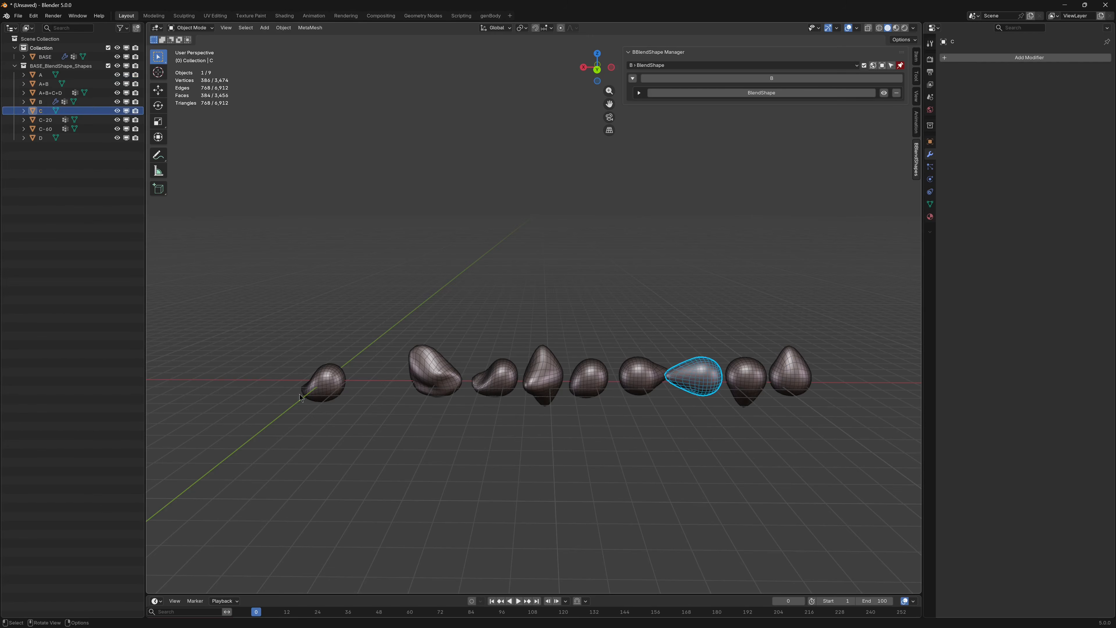
Step: Test the pin with BASE, B and nothing selected, and expand and delete B's pinned BlendShape from the manager
{"action": "left_click", "coordinate": [324, 381]}
{"action": "left_click", "coordinate": [752, 377]}
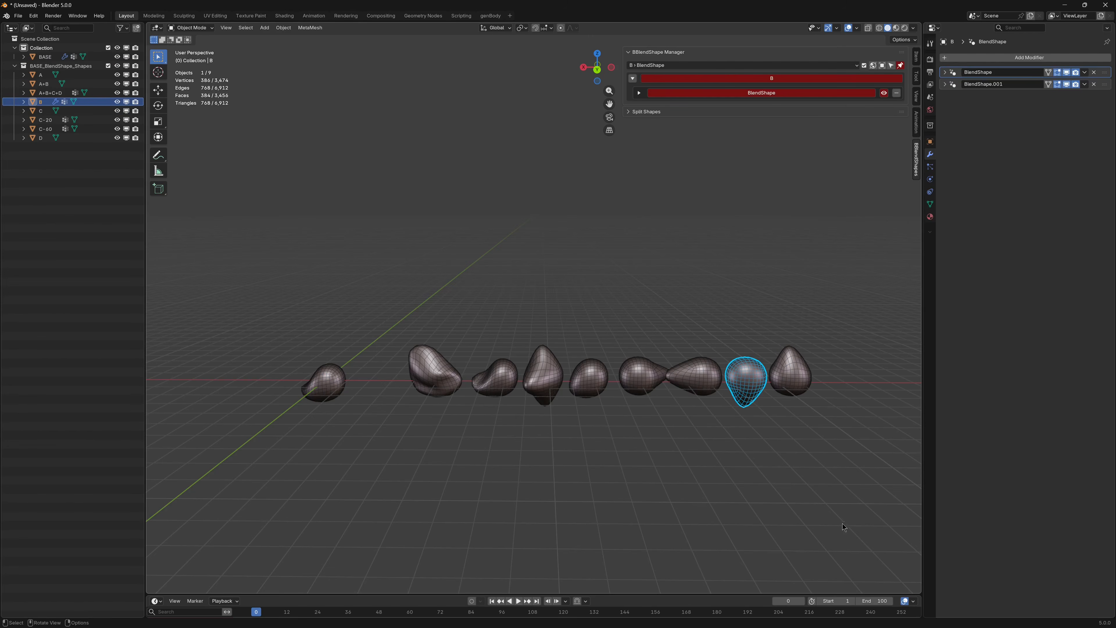
{"action": "left_click", "coordinate": [695, 253]}
{"action": "left_click", "coordinate": [639, 93]}
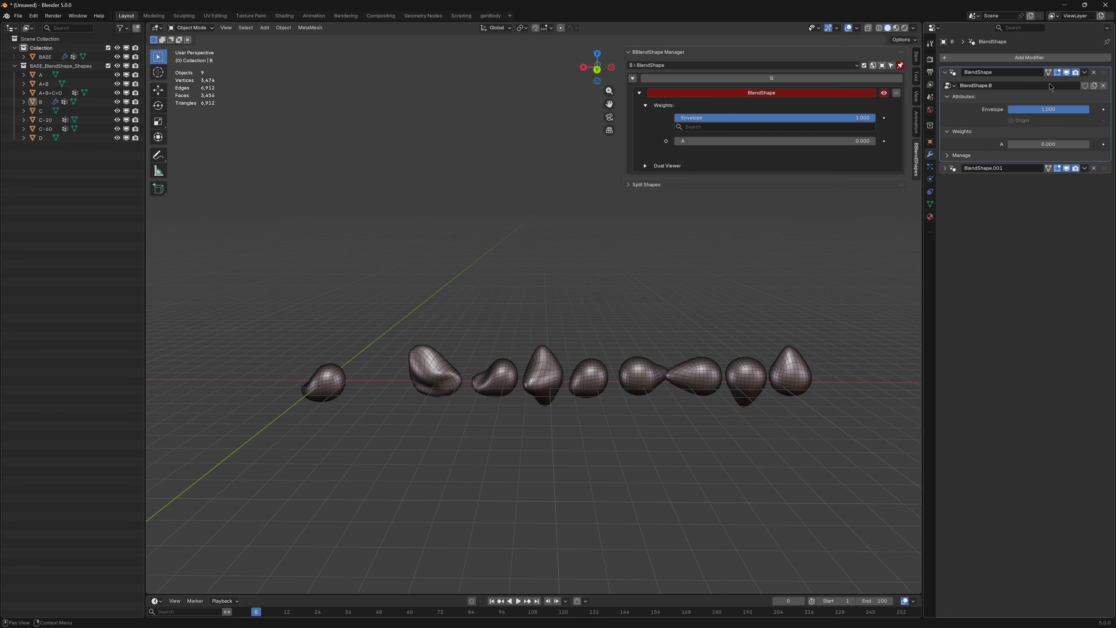
{"action": "left_click", "coordinate": [896, 95]}
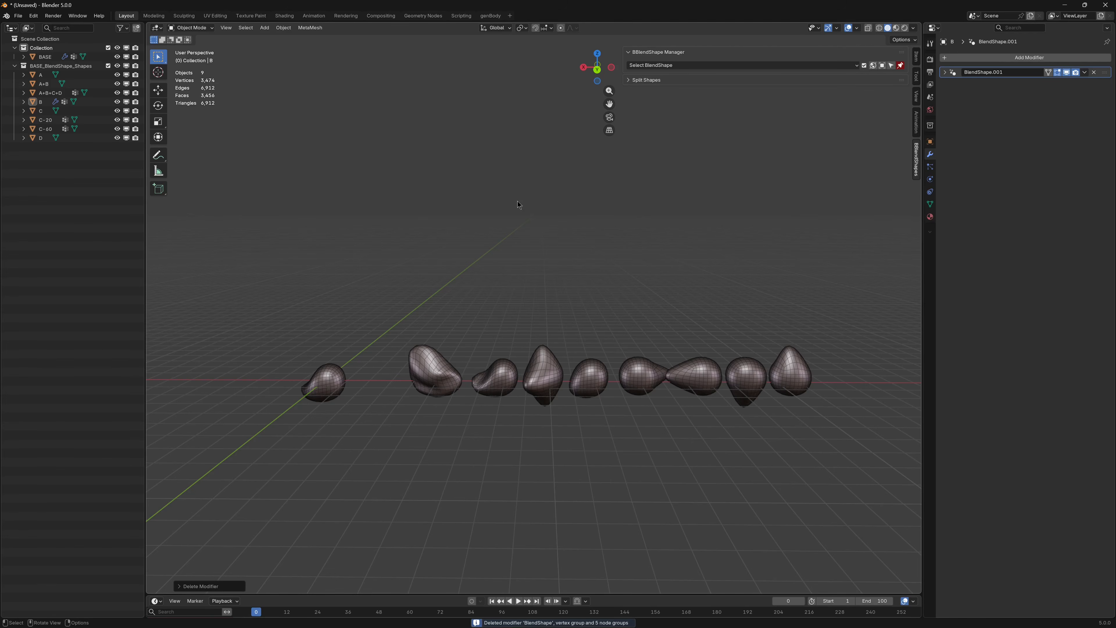
Step: Check the manager with B and BASE selected, and unpin it so it lists the BlendShapes of all objects
{"action": "middle_click_drag", "start_coordinate": [613, 247], "coordinate": [604, 217], "text": "shift"}
{"action": "left_click", "coordinate": [728, 345]}
{"action": "middle_click_drag", "start_coordinate": [728, 346], "coordinate": [737, 321], "text": "shift"}
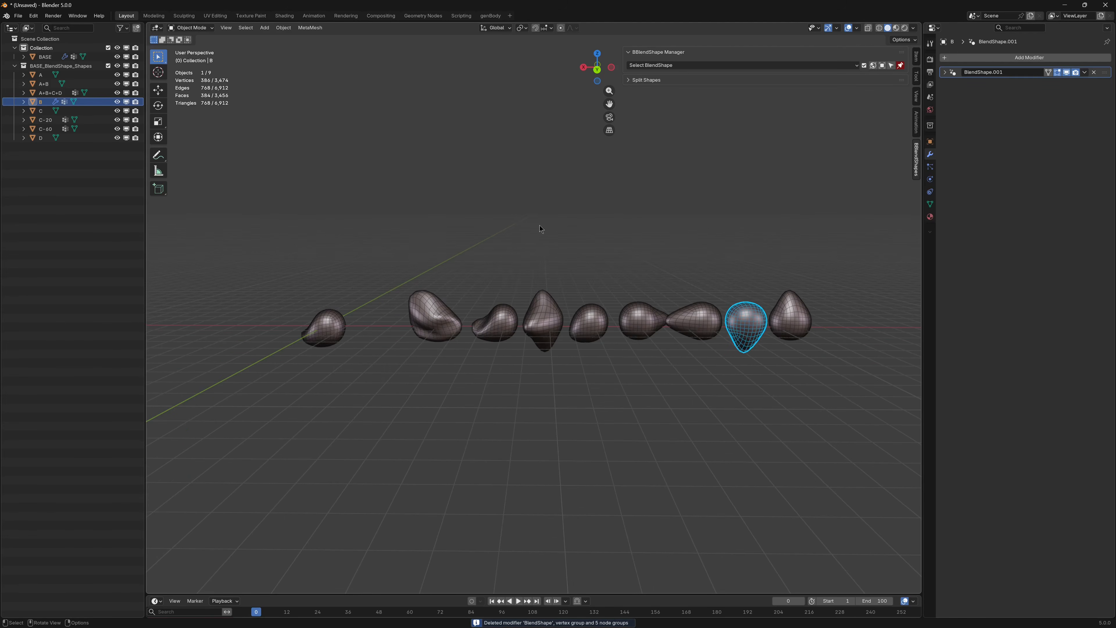
{"action": "left_click", "coordinate": [345, 317]}
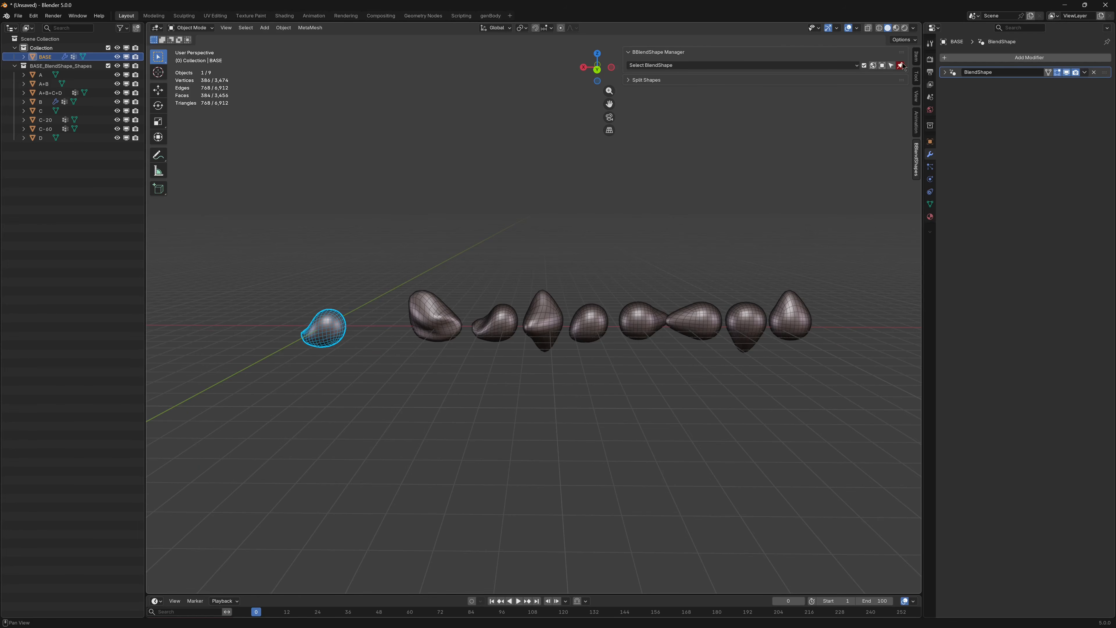
{"action": "left_click", "coordinate": [882, 66]}
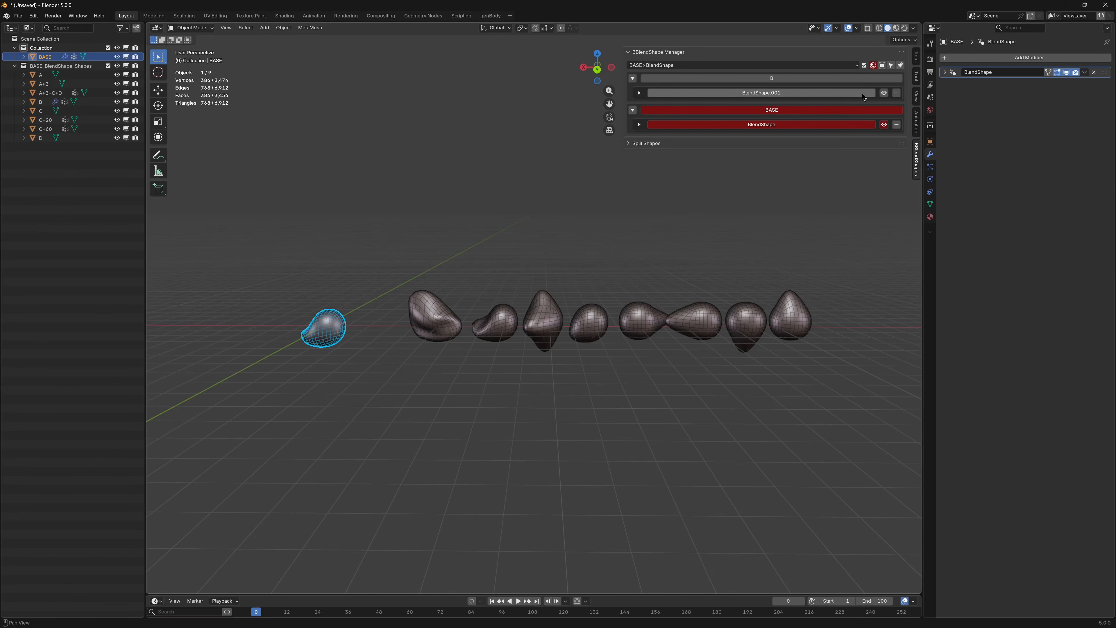
Step: Delete the BlendShape.001 modifier from object B and make BASE the active object again
{"action": "left_click", "coordinate": [783, 79]}
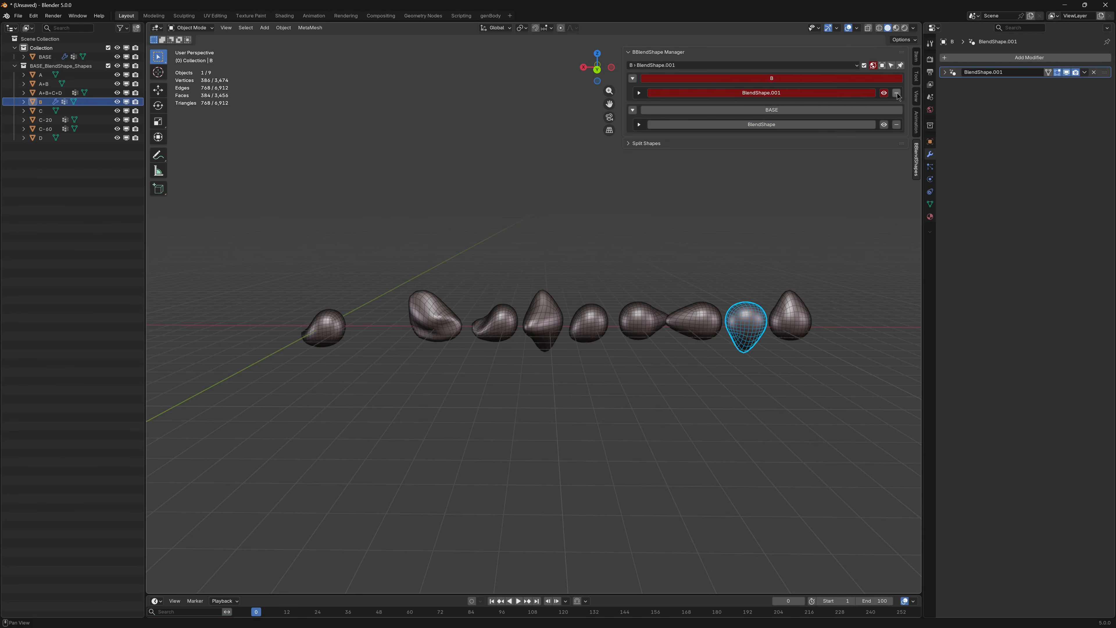
{"action": "left_click", "coordinate": [897, 93]}
{"action": "left_click", "coordinate": [779, 78]}
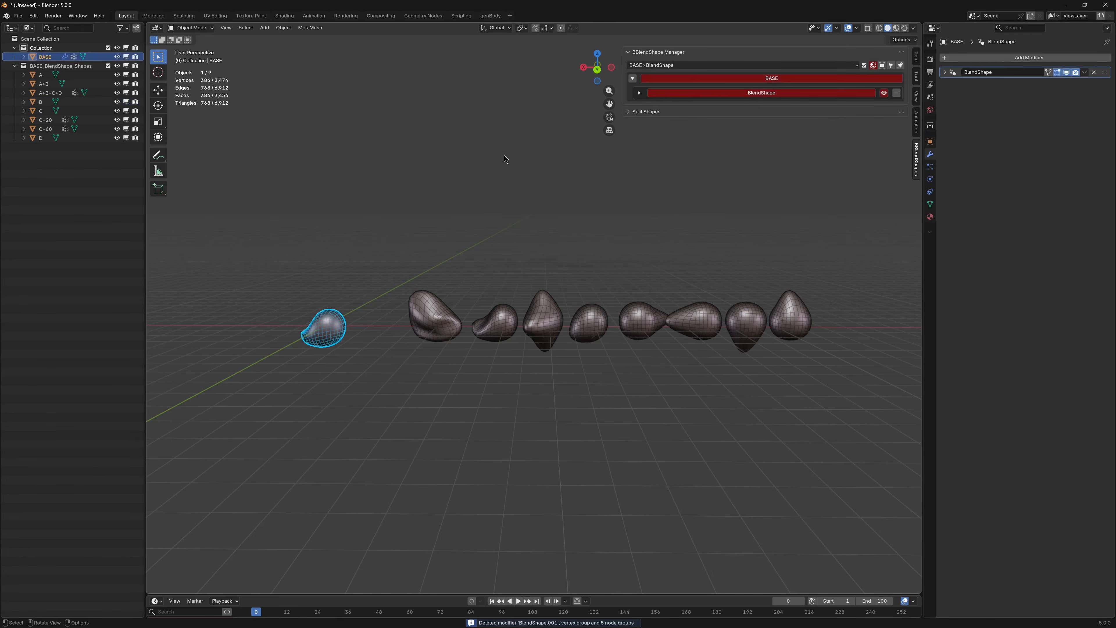
Step: Restrict the BBlendShape Manager to BASE's BlendShape and expand its settings, keeping the Progressives section collapsed
{"action": "left_click", "coordinate": [864, 66]}
{"action": "left_click", "coordinate": [631, 79]}
{"action": "middle_click_drag", "start_coordinate": [341, 256], "coordinate": [372, 225], "text": "shift"}
{"action": "left_click", "coordinate": [639, 203]}
{"action": "middle_click_drag", "start_coordinate": [455, 195], "coordinate": [492, 303]}
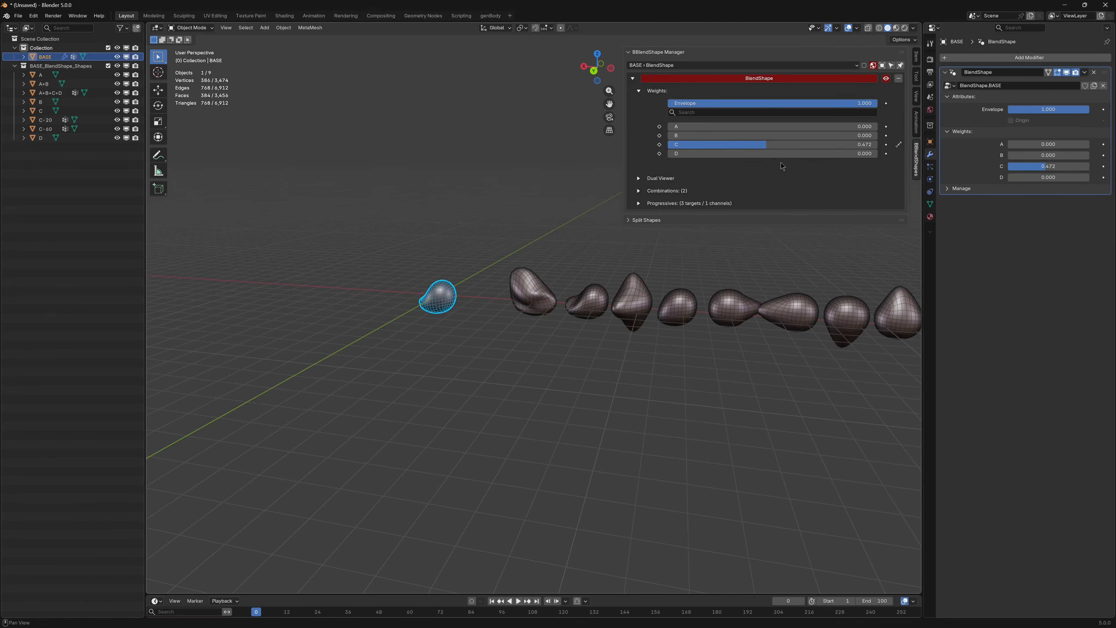
Step: Set the C weight to 0.443 and change the progressive targets C-20 to 0.25 and C-60 to 0.65
{"action": "mouse_move", "coordinate": [780, 145]}
{"action": "left_mouse_down"}
{"action": "mouse_move", "coordinate": [791, 144]}
{"action": "mouse_move", "coordinate": [694, 139]}
{"action": "mouse_move", "coordinate": [879, 144]}
{"action": "mouse_move", "coordinate": [673, 145]}
{"action": "mouse_move", "coordinate": [920, 150]}
{"action": "mouse_move", "coordinate": [672, 145]}
{"action": "mouse_move", "coordinate": [878, 153]}
{"action": "mouse_move", "coordinate": [765, 150]}
{"action": "left_mouse_up"}
{"action": "key", "text": "KP_Decimal"}
{"action": "scroll", "coordinate": [412, 317], "scroll_direction": "down", "scroll_amount": 3}
{"action": "left_click", "coordinate": [638, 203]}
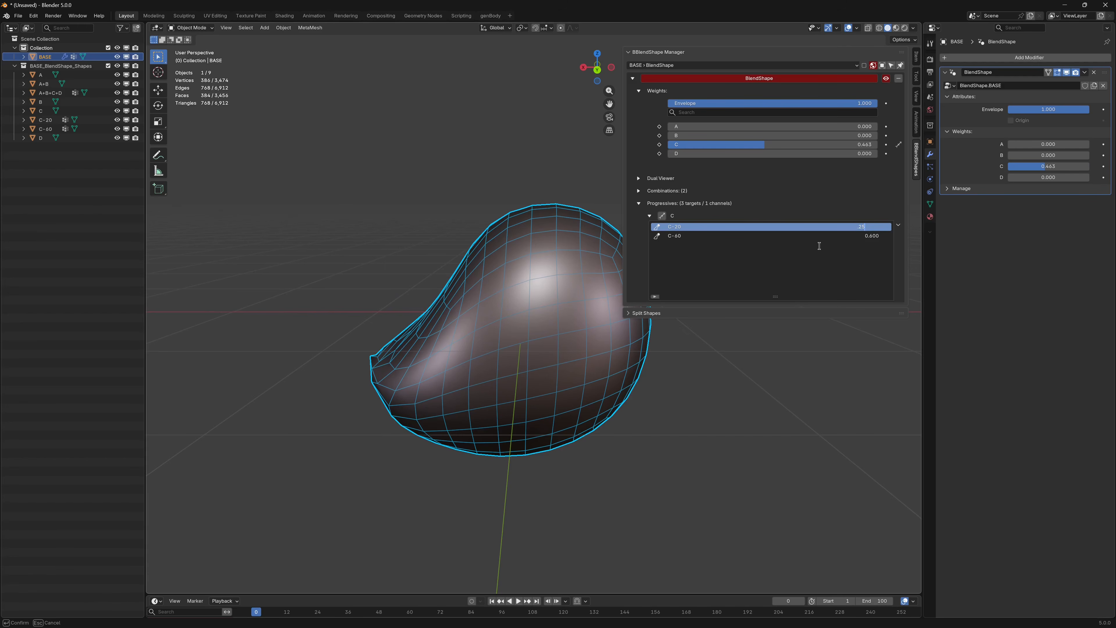
{"action": "key", "text": "Return"}
{"action": "double_click", "coordinate": [867, 251]}
{"action": "type", "text": ".65"}
{"action": "key", "text": "Return"}
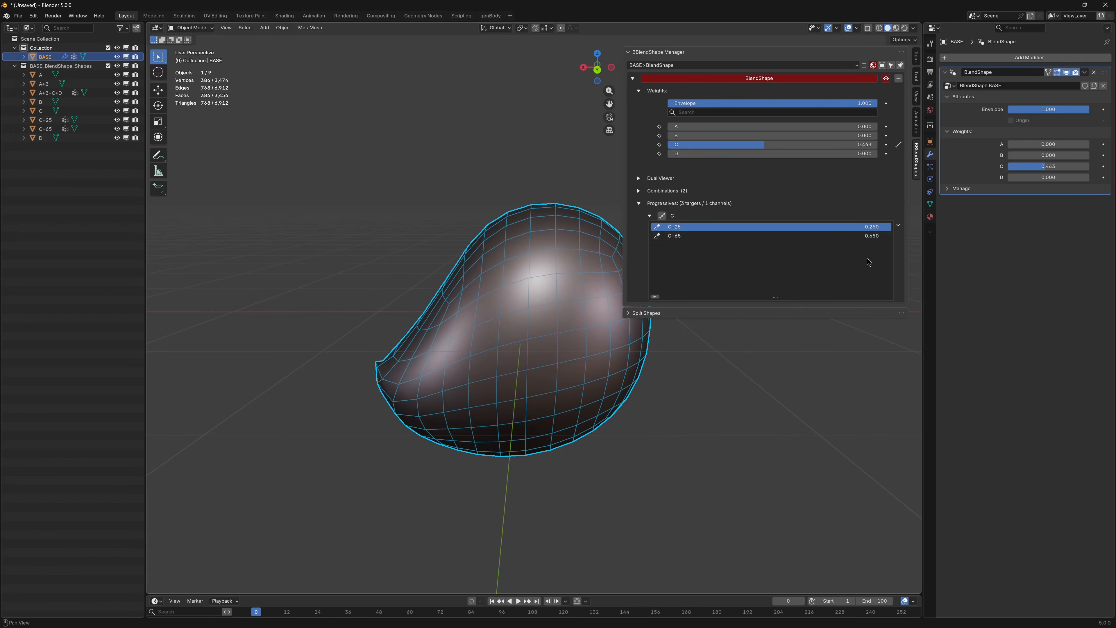
Step: Raise the C weight to 1.000, switch progressive C's interpolation to Catmull-Rom and scrub the weight to preview the deformation
{"action": "left_click_drag", "start_coordinate": [764, 145], "coordinate": [877, 149]}
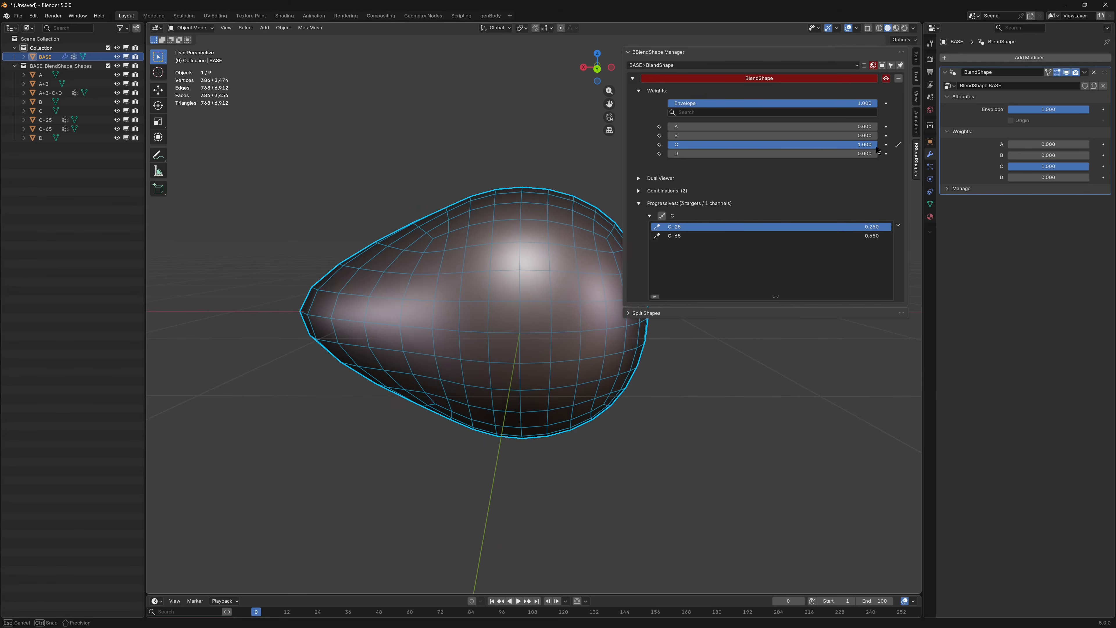
{"action": "left_click", "coordinate": [899, 146]}
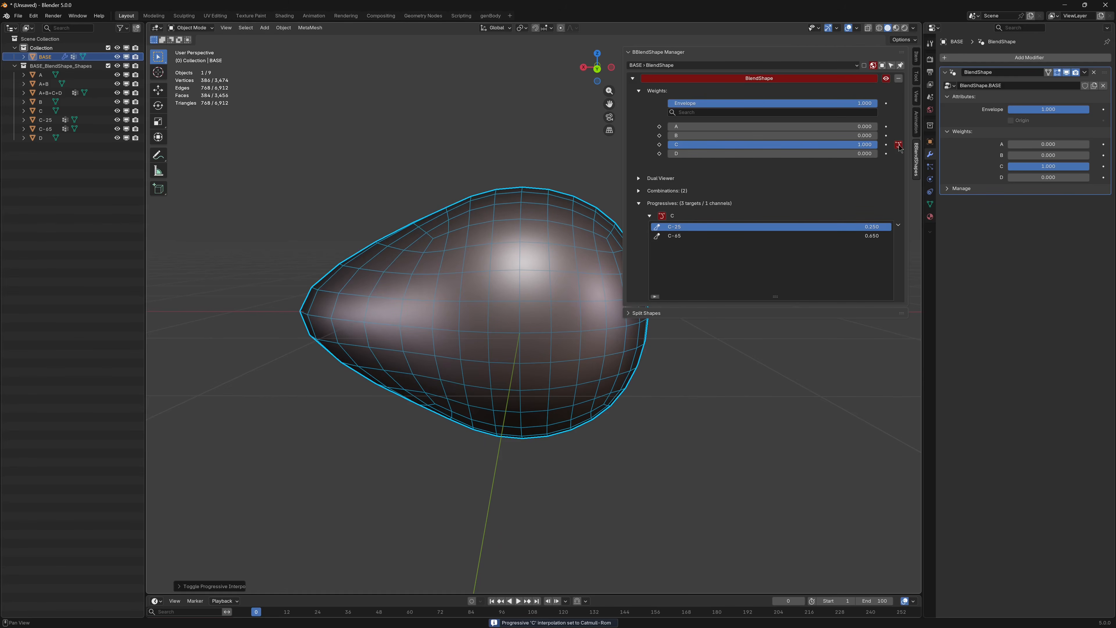
{"action": "left_click", "coordinate": [650, 216]}
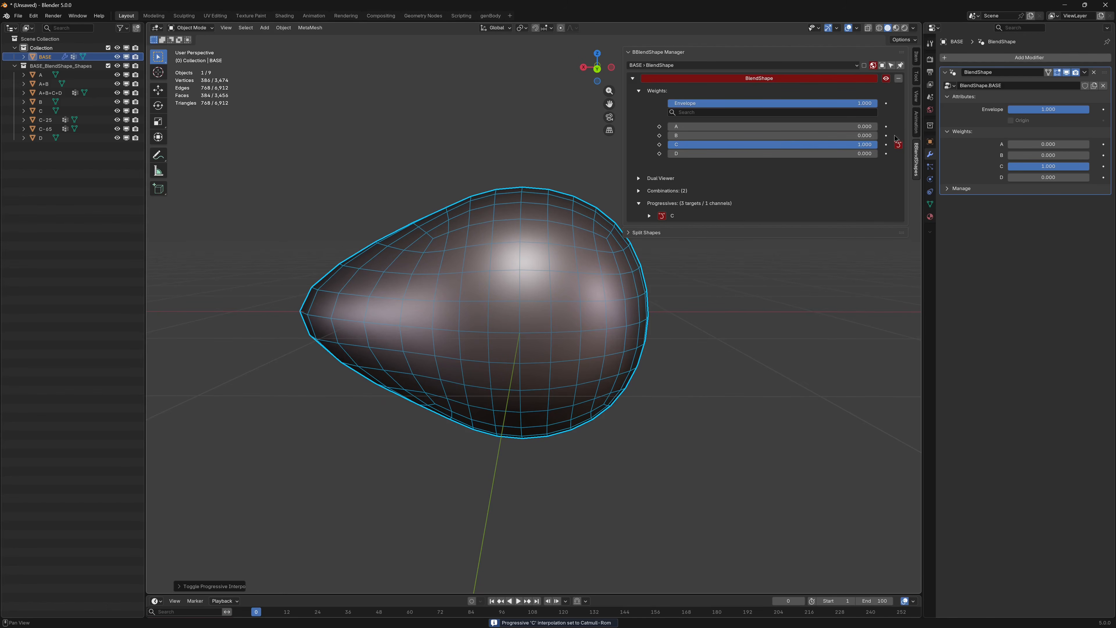
{"action": "left_click_drag", "start_coordinate": [813, 149], "coordinate": [901, 149]}
Step: Switch progressive C's interpolation back to Linear and lower the C weight to 0.586
{"action": "left_click", "coordinate": [899, 145]}
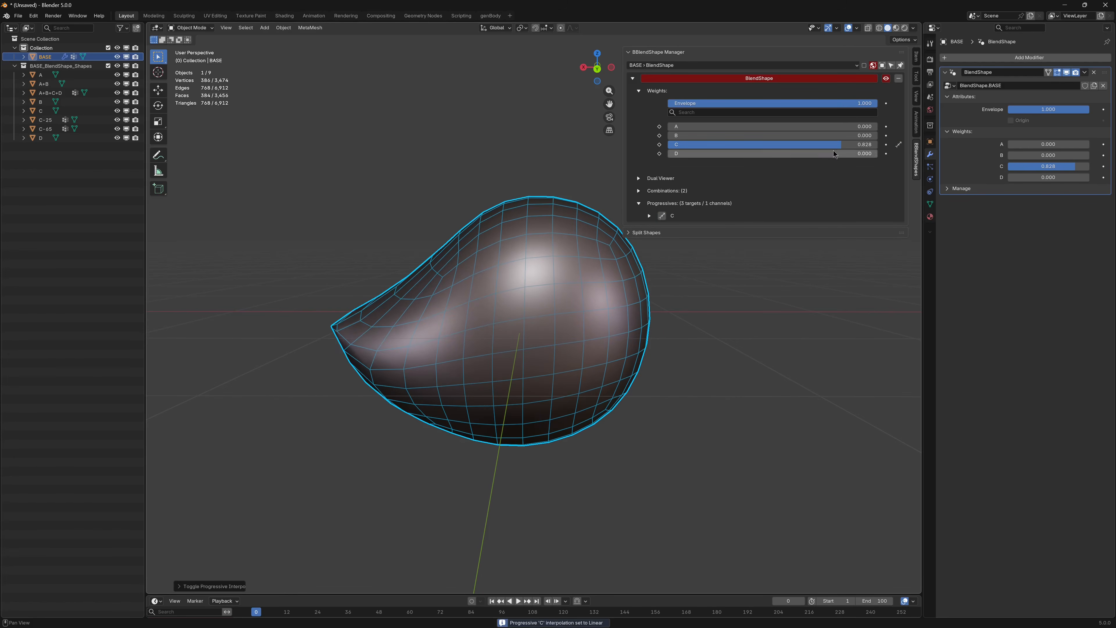
{"action": "left_click_drag", "start_coordinate": [834, 150], "coordinate": [803, 148]}
{"action": "middle_click_drag", "start_coordinate": [603, 218], "coordinate": [641, 236], "text": "shift"}
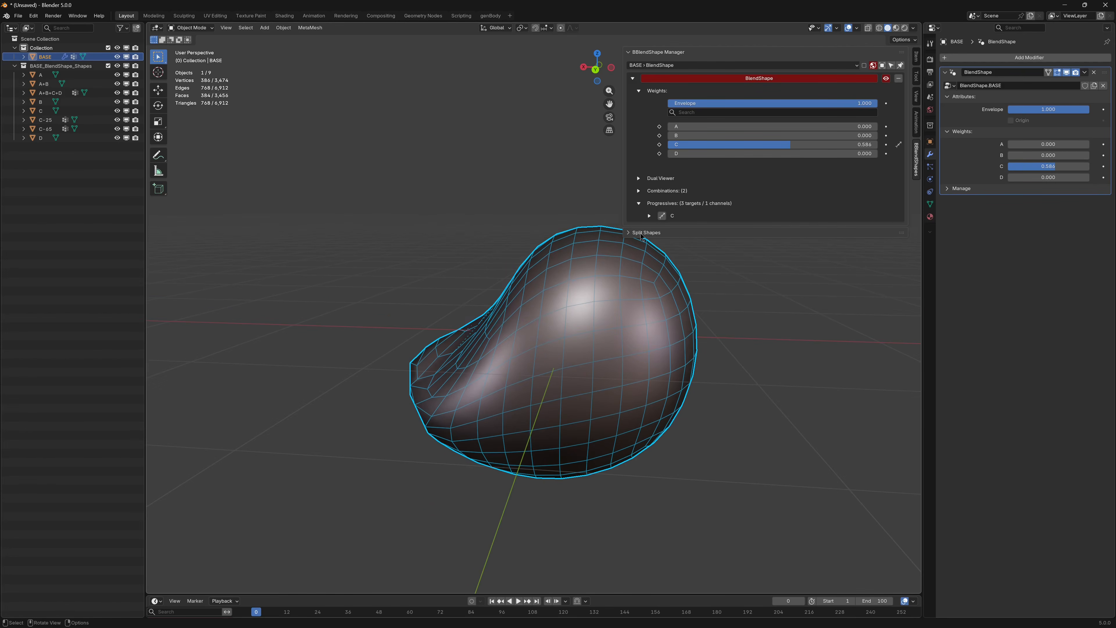
Step: Collapse the Progressives section, expand the Dual Viewer and enlarge its first channel list to fit all entries
{"action": "left_click", "coordinate": [639, 178]}
{"action": "middle_click_drag", "start_coordinate": [553, 352], "coordinate": [423, 171], "text": "shift"}
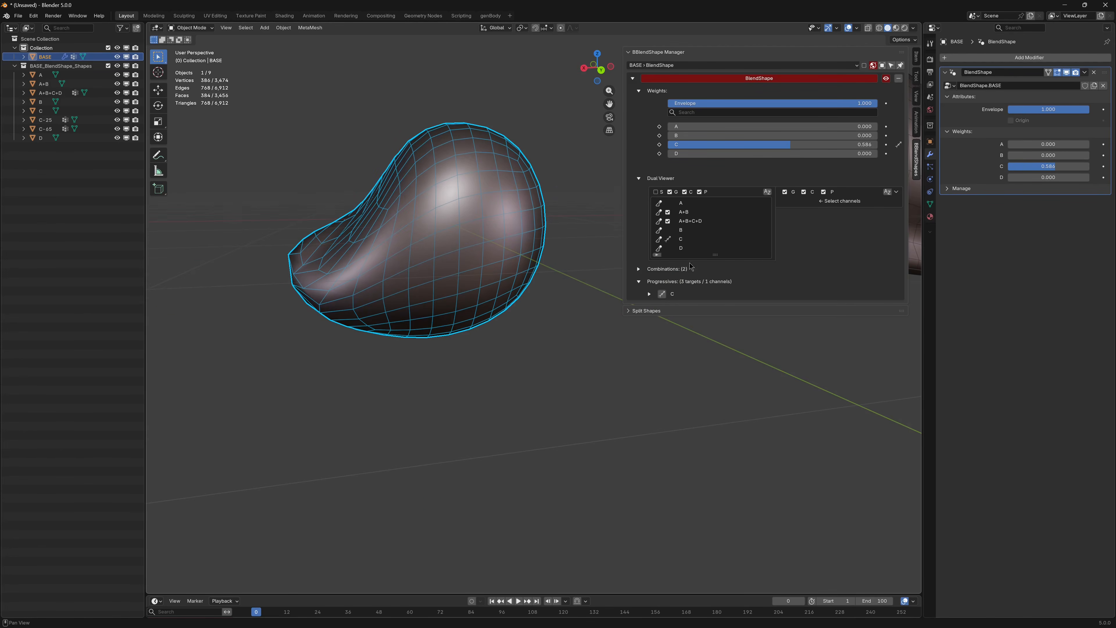
{"action": "left_click", "coordinate": [650, 179]}
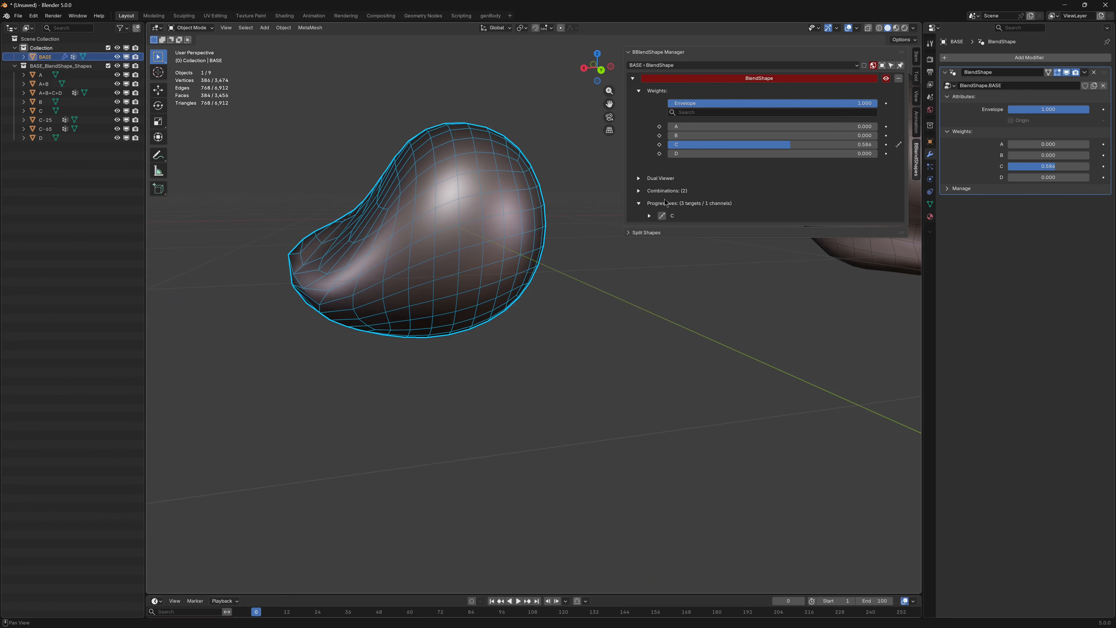
{"action": "left_click", "coordinate": [640, 204]}
{"action": "left_click", "coordinate": [647, 179]}
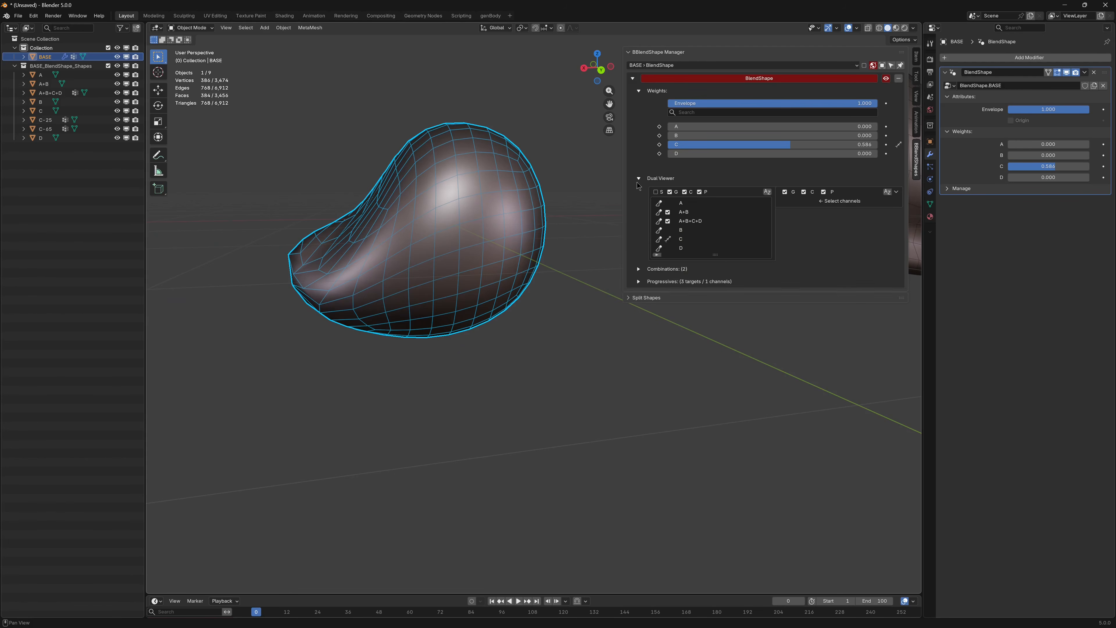
{"action": "middle_click_drag", "start_coordinate": [637, 182], "coordinate": [603, 215]}
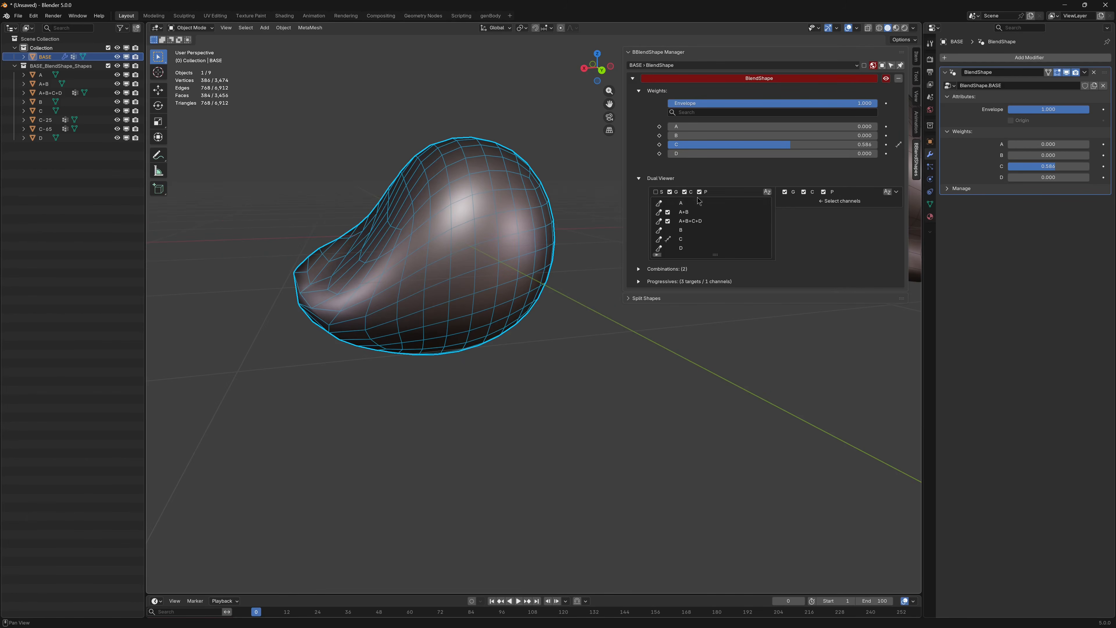
{"action": "left_click_drag", "start_coordinate": [715, 255], "coordinate": [724, 299]}
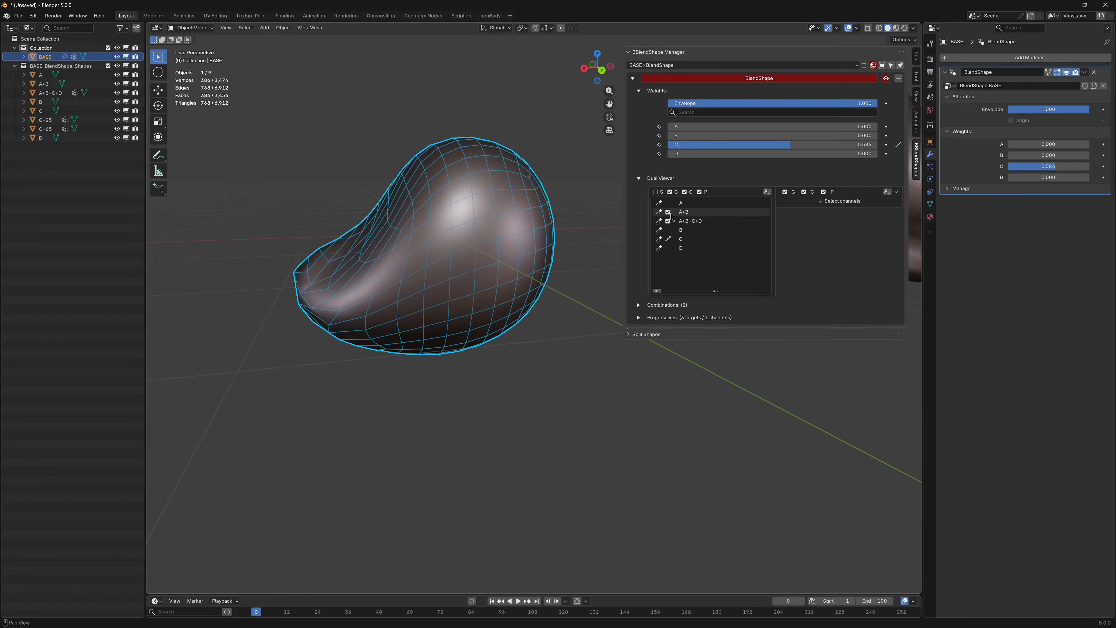
{"action": "middle_click_drag", "start_coordinate": [611, 224], "coordinate": [595, 226]}
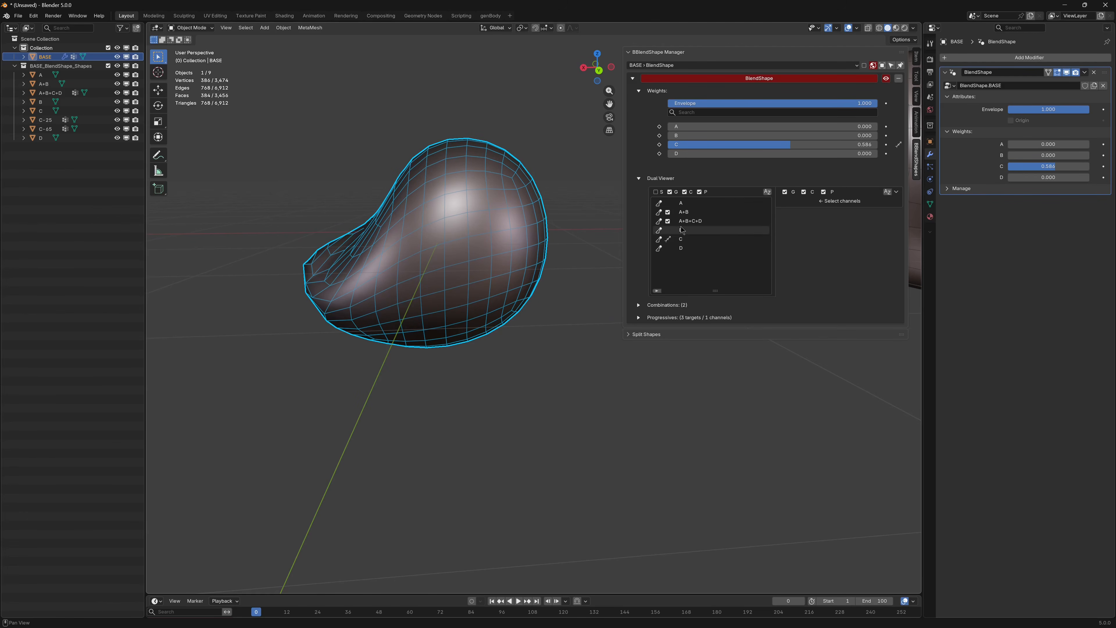
Step: Group the Dual Viewer's first list by channel type and try its G, C and P filters, leaving only G enabled
{"action": "left_click", "coordinate": [768, 192]}
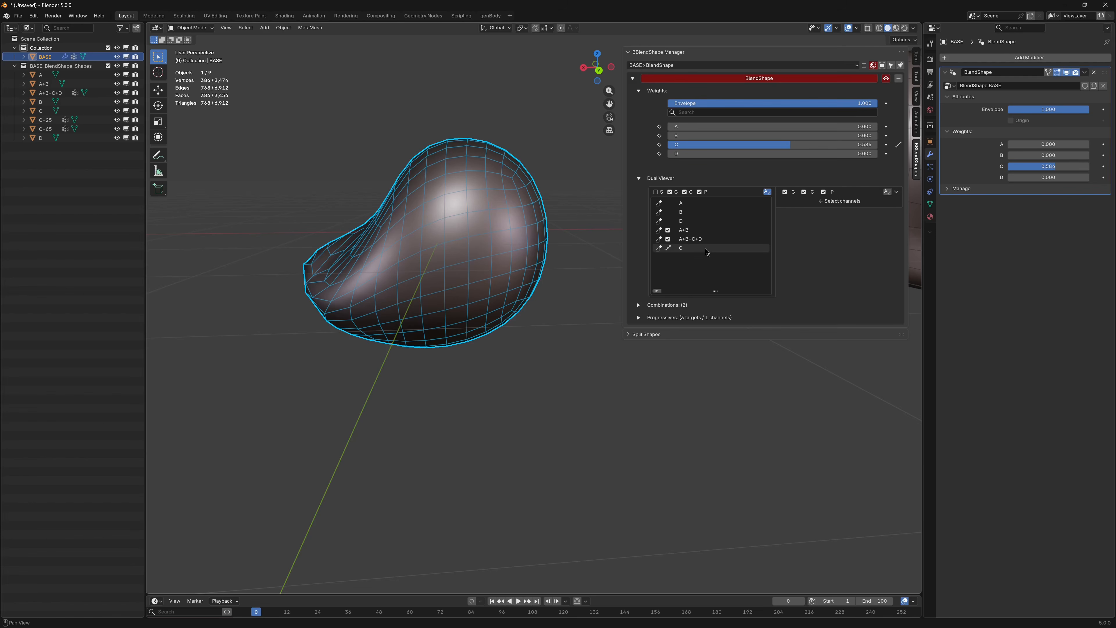
{"action": "middle_click_drag", "start_coordinate": [444, 224], "coordinate": [457, 256]}
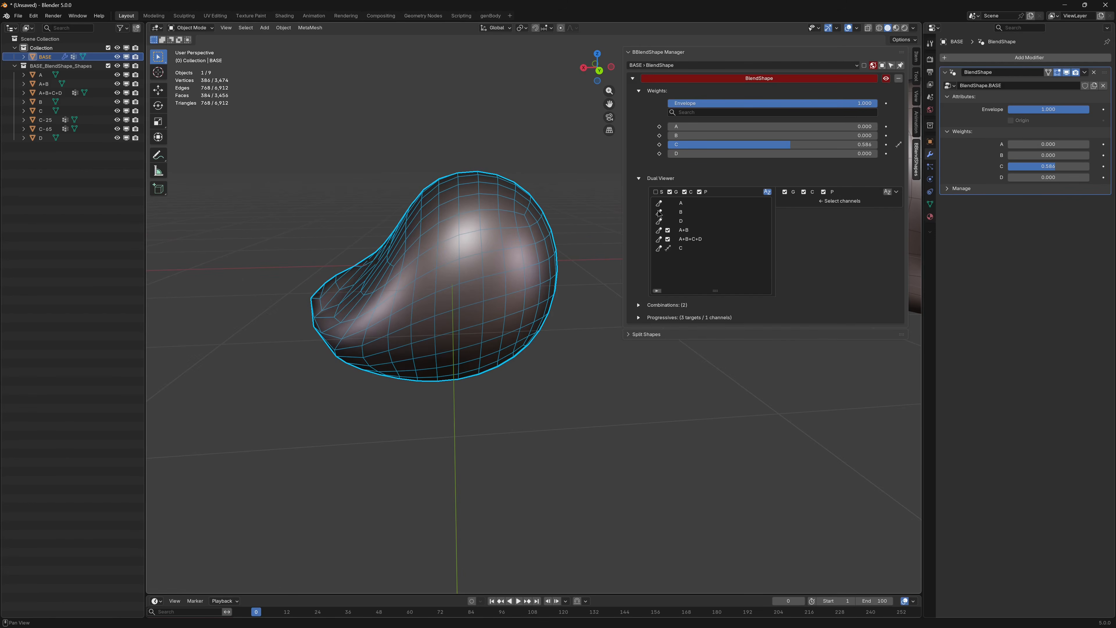
{"action": "left_click", "coordinate": [701, 192]}
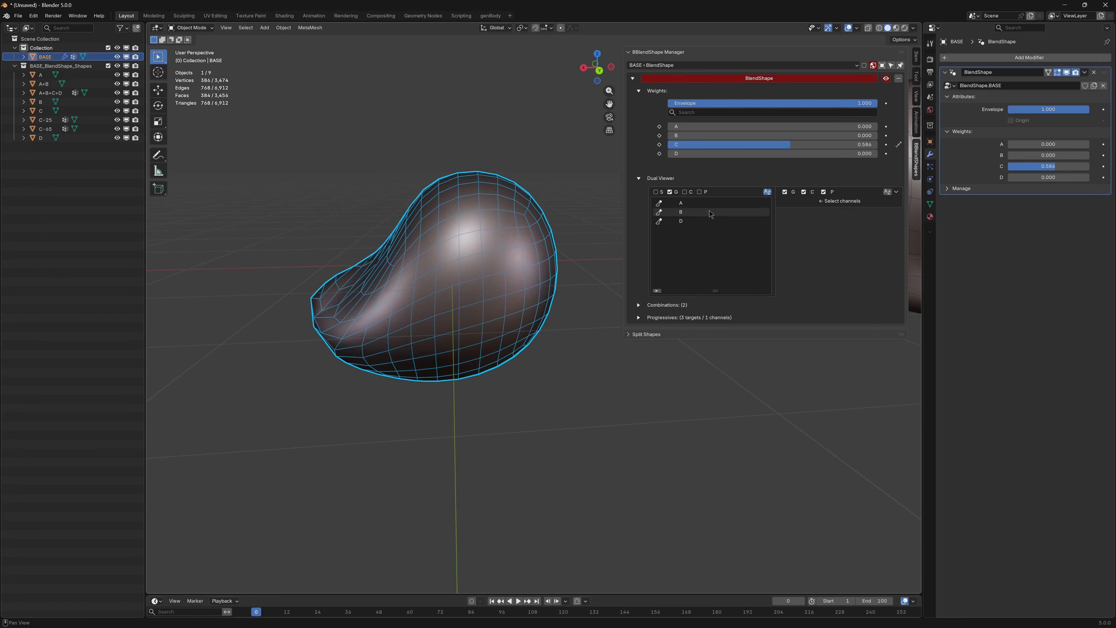
{"action": "left_click", "coordinate": [670, 192]}
{"action": "left_click", "coordinate": [685, 192]}
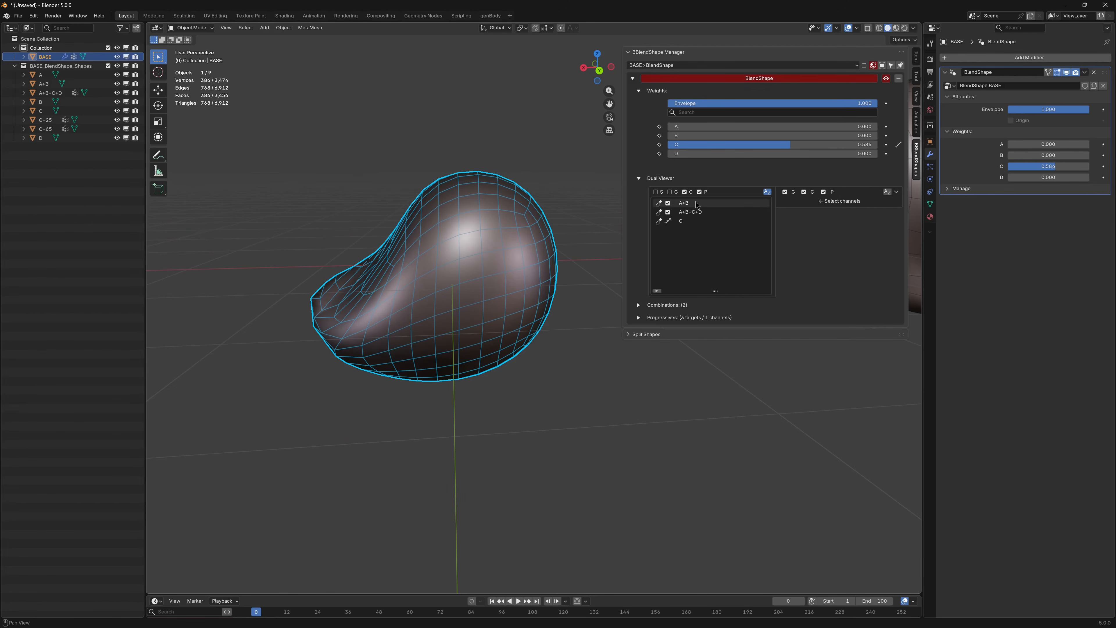
{"action": "left_click", "coordinate": [700, 192]}
{"action": "left_click", "coordinate": [671, 192]}
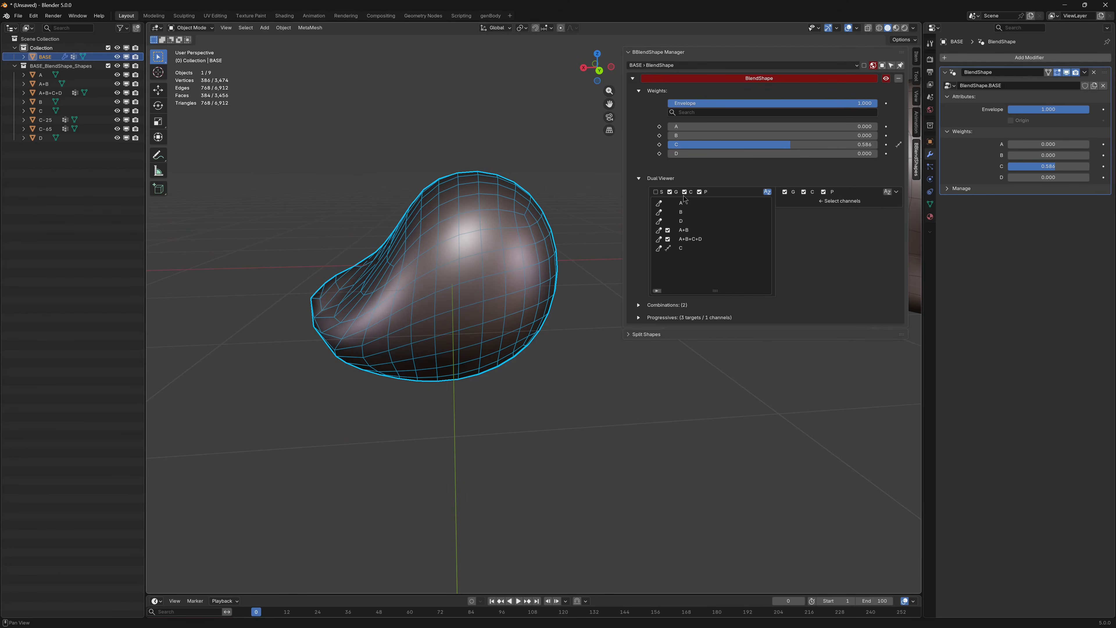
{"action": "left_click_drag", "start_coordinate": [685, 191], "coordinate": [700, 192]}
Step: Select channel A in the Dual Viewer, enlarge the list of related channels and switch the selection to channel D
{"action": "left_click", "coordinate": [680, 203]}
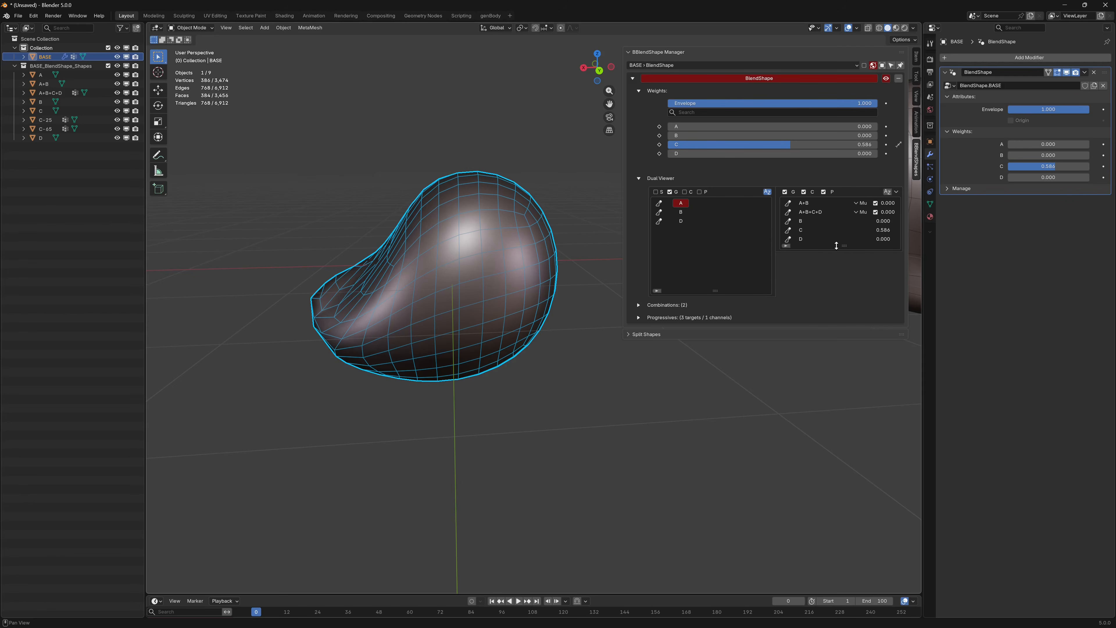
{"action": "left_click_drag", "start_coordinate": [843, 245], "coordinate": [842, 289]}
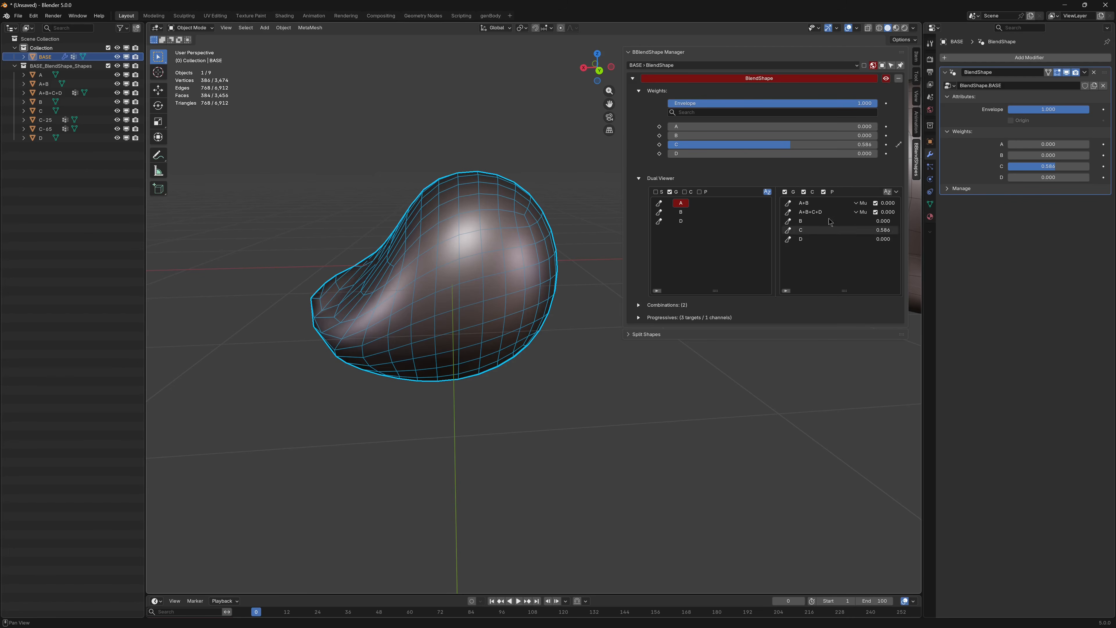
{"action": "left_click", "coordinate": [681, 221]}
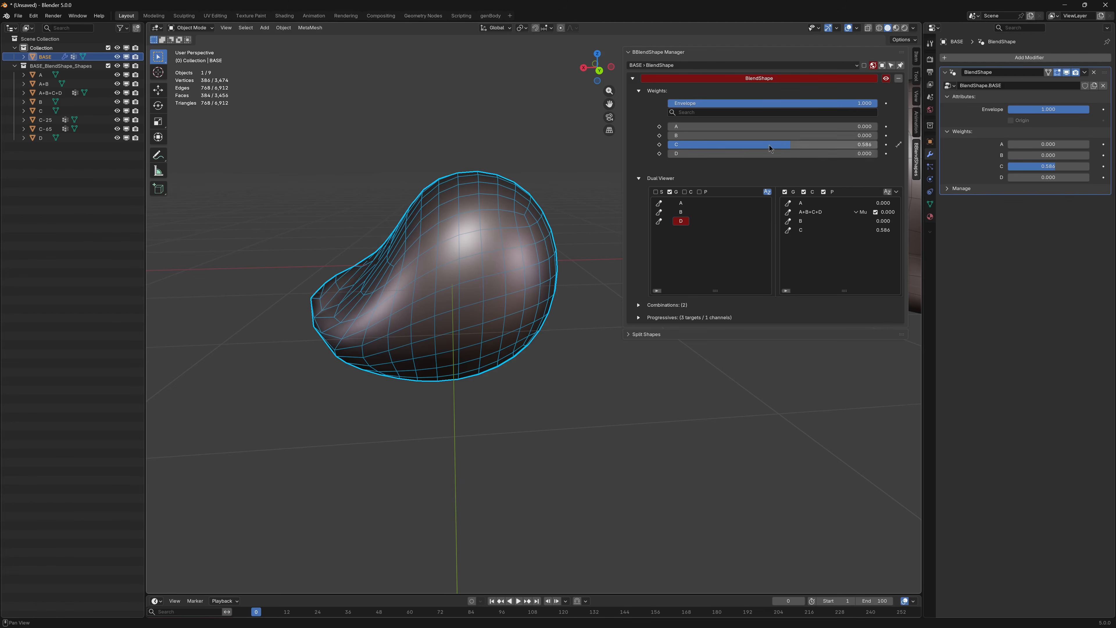
Step: Reset the C weight to 0.000 and collapse the Dual Viewer
{"action": "left_click_drag", "start_coordinate": [780, 145], "coordinate": [668, 145]}
{"action": "middle_click_drag", "start_coordinate": [514, 223], "coordinate": [448, 203], "text": "ctrl"}
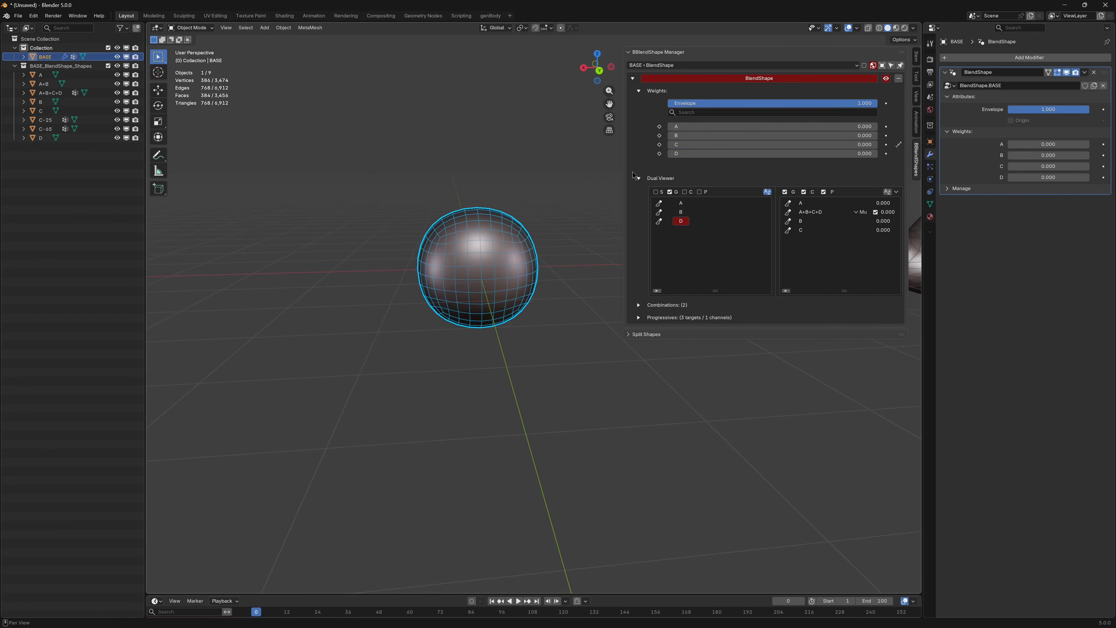
{"action": "left_click", "coordinate": [645, 180]}
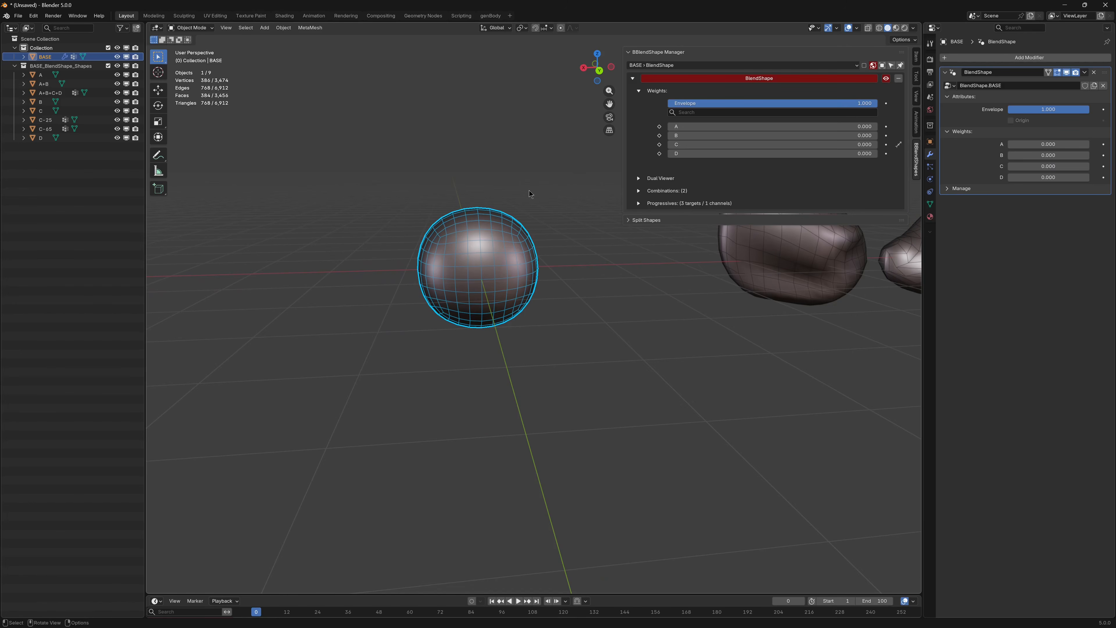
{"action": "middle_click_drag", "start_coordinate": [530, 191], "coordinate": [558, 205]}
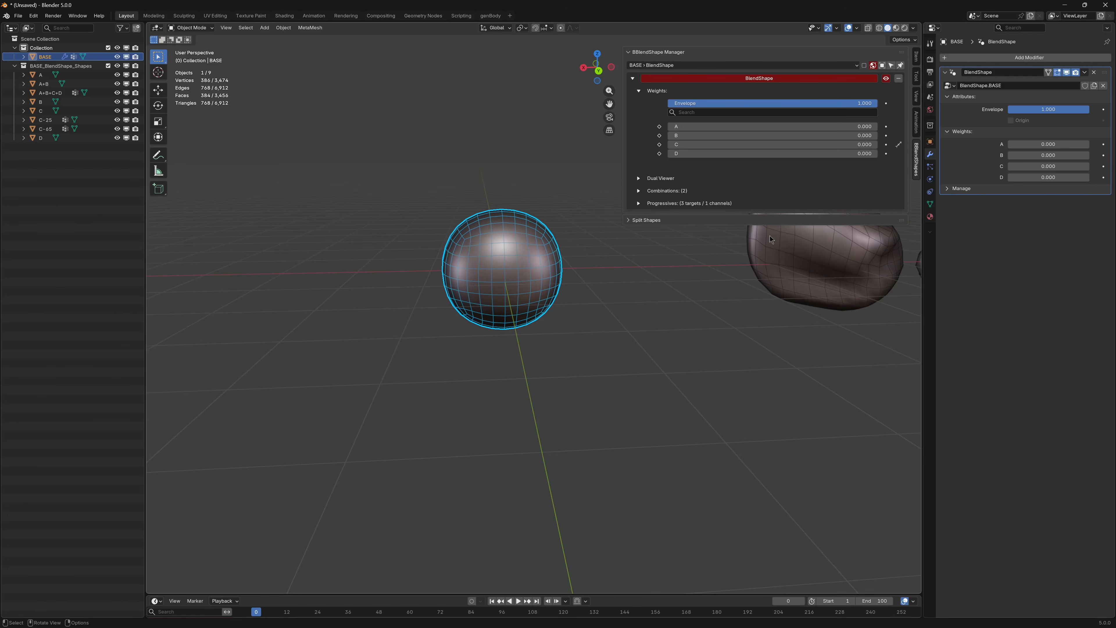
Step: Expand the Combinations section, hide its search row and turn off Active only to list every combination
{"action": "left_click", "coordinate": [643, 191]}
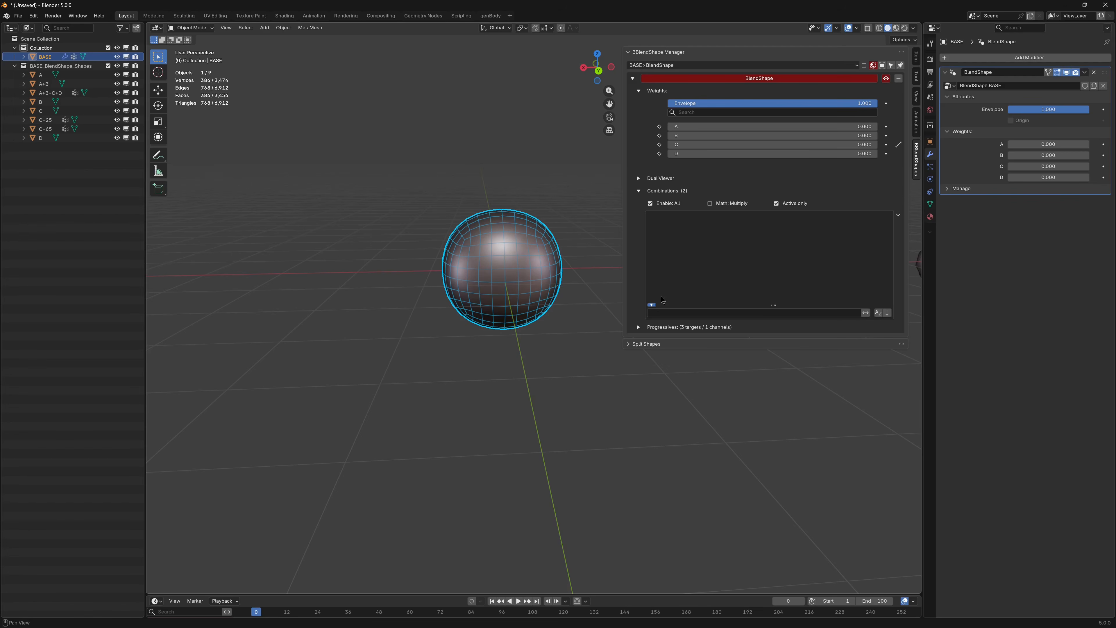
{"action": "left_click", "coordinate": [652, 305]}
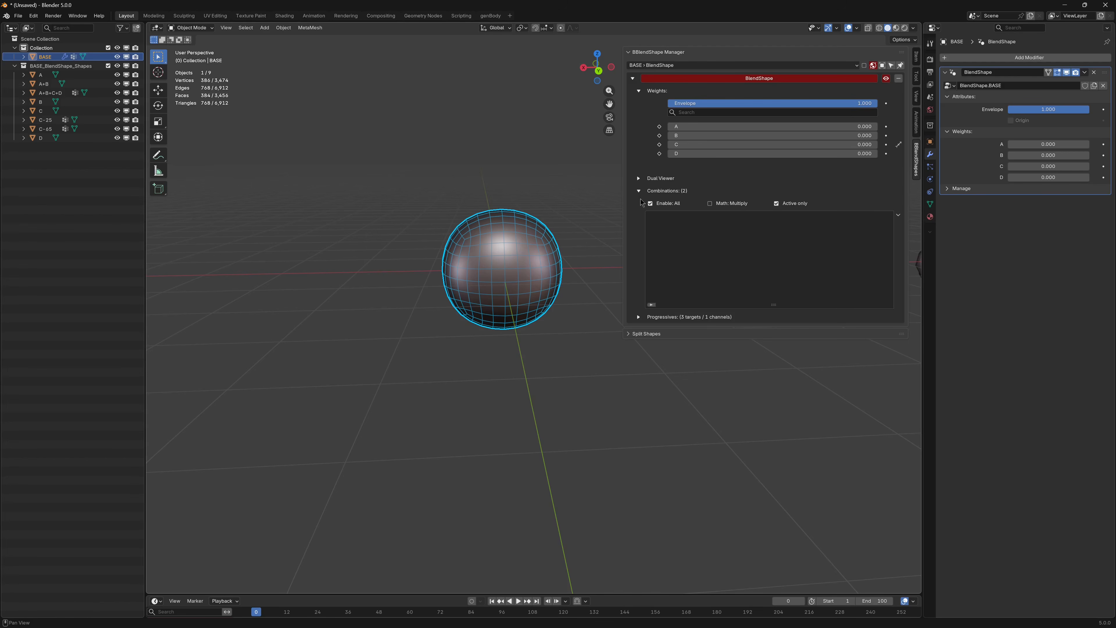
{"action": "left_click", "coordinate": [585, 247]}
{"action": "left_click", "coordinate": [513, 251]}
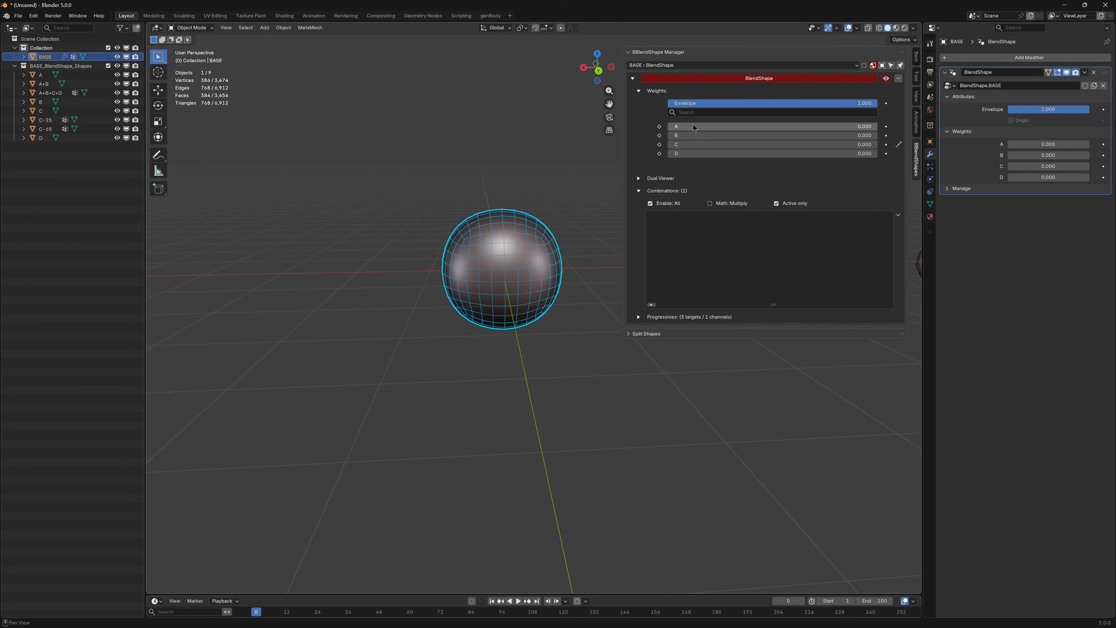
{"action": "left_click_drag", "start_coordinate": [686, 126], "coordinate": [749, 126]}
{"action": "key", "text": "Escape"}
{"action": "left_click", "coordinate": [777, 204]}
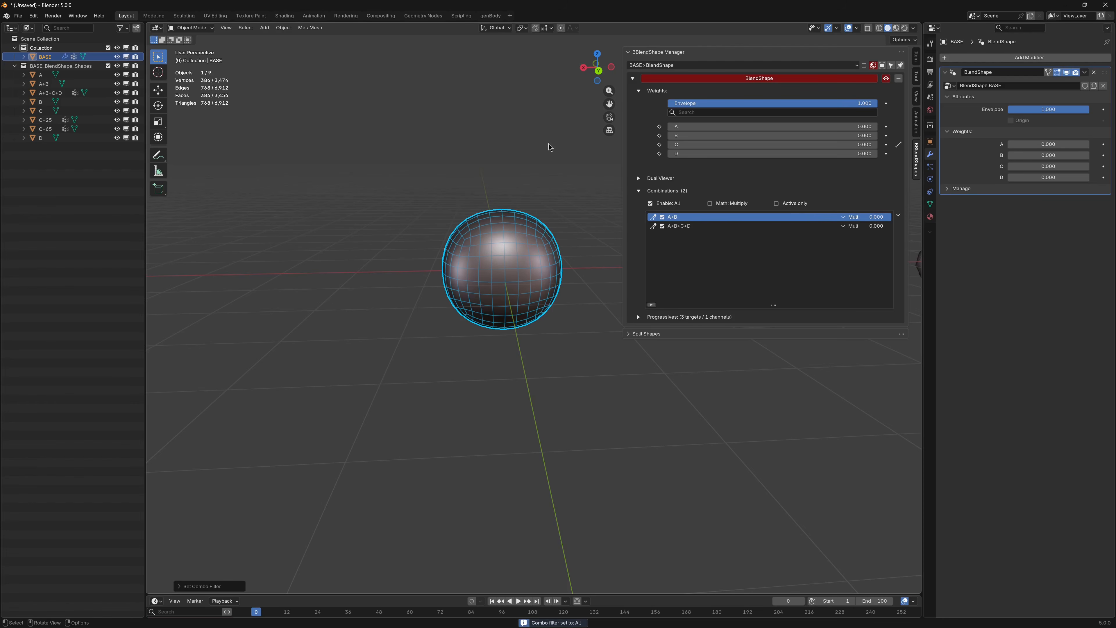
{"action": "middle_click_drag", "start_coordinate": [515, 232], "coordinate": [560, 228], "text": "shift"}
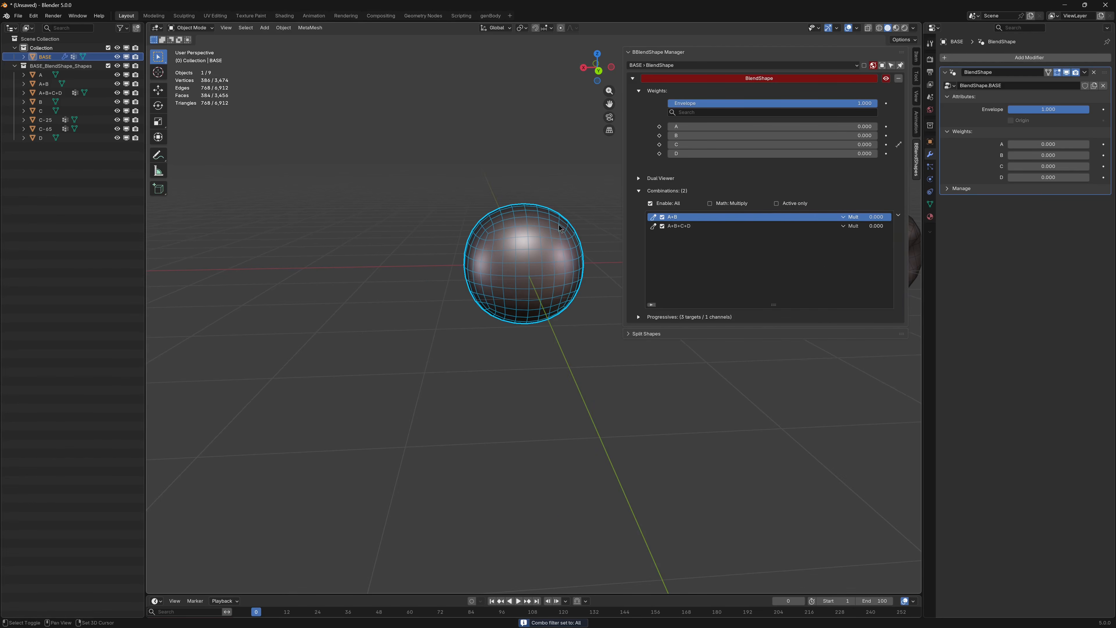
Step: Collapse the Combinations section, reopen the Dual Viewer and select channel B in its first list
{"action": "left_click", "coordinate": [640, 190]}
{"action": "left_click", "coordinate": [637, 203]}
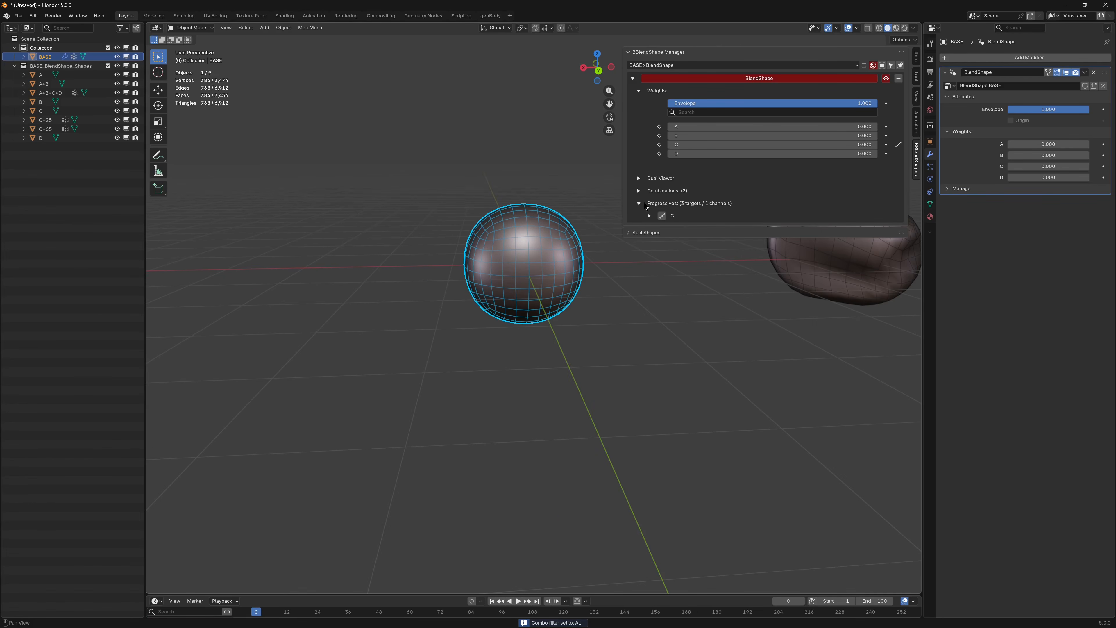
{"action": "left_click", "coordinate": [639, 203]}
{"action": "left_click", "coordinate": [639, 179]}
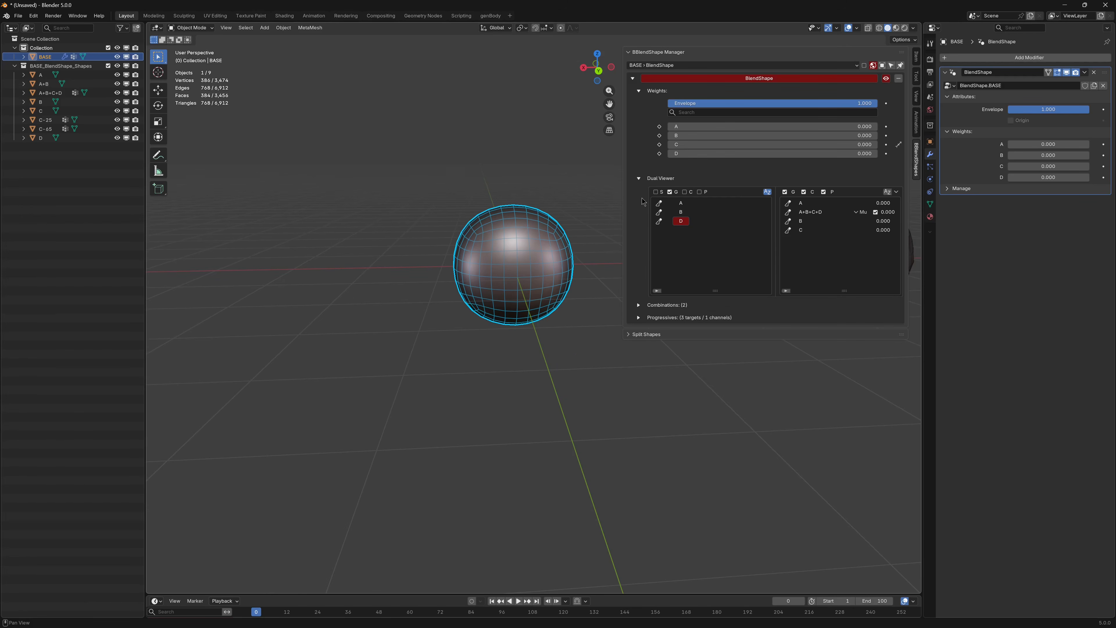
{"action": "left_click", "coordinate": [687, 202]}
{"action": "left_click", "coordinate": [686, 212]}
Step: Set the A weight to 1.000 and start sculpting channel A's shape
{"action": "middle_click_drag", "start_coordinate": [502, 191], "coordinate": [477, 200]}
{"action": "left_click_drag", "start_coordinate": [715, 127], "coordinate": [969, 131]}
{"action": "mouse_move", "coordinate": [463, 206]}
{"action": "middle_mouse_down", "text": "shift"}
{"action": "mouse_move", "coordinate": [452, 221]}
{"action": "mouse_move", "coordinate": [466, 234]}
{"action": "middle_mouse_up", "text": "shift"}
{"action": "left_click", "coordinate": [658, 126]}
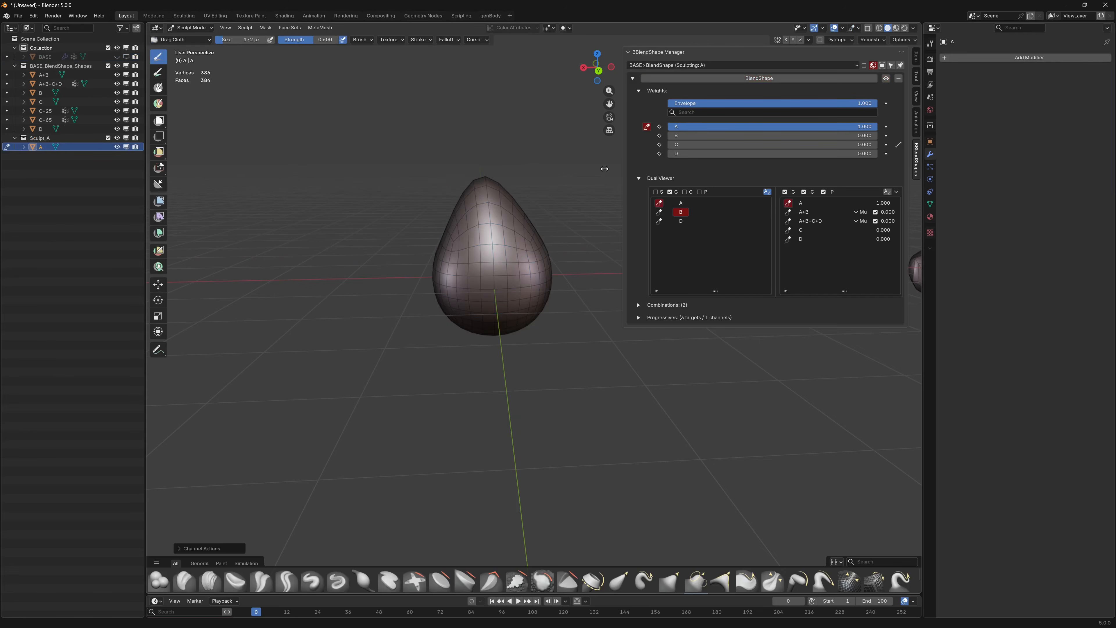
Step: Choose the Smooth brush for channel A's shape, enlarge the brush to 280 px and switch to Elastic Grab
{"action": "mouse_move", "coordinate": [385, 217]}
{"action": "middle_mouse_down"}
{"action": "mouse_move", "coordinate": [501, 222]}
{"action": "mouse_move", "coordinate": [443, 222]}
{"action": "mouse_move", "coordinate": [457, 218]}
{"action": "middle_mouse_up"}
{"action": "key", "text": "shift+space"}
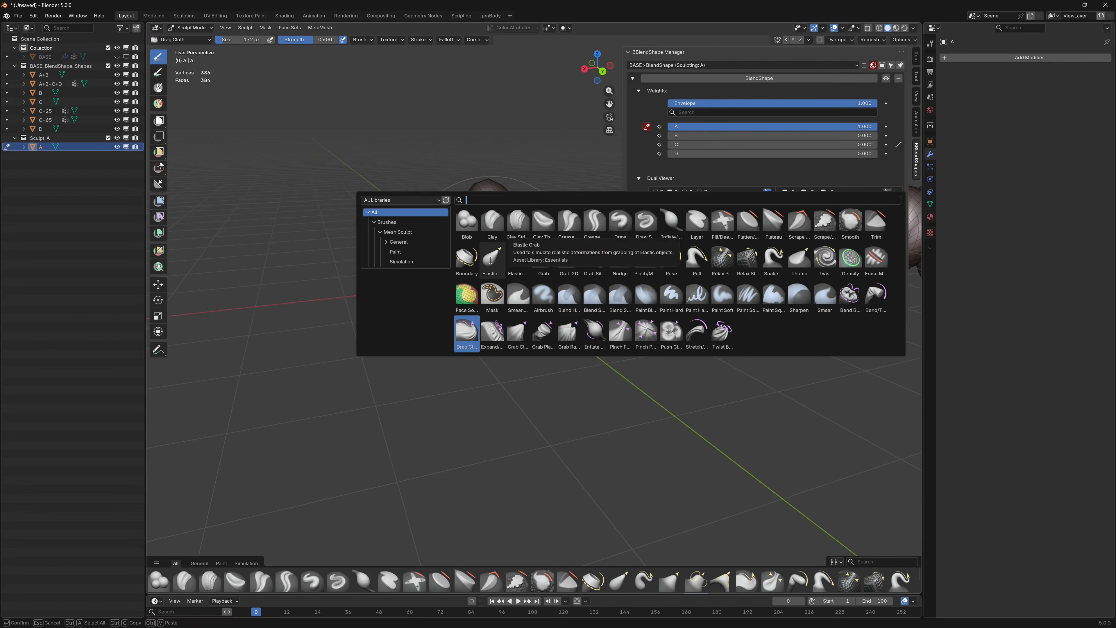
{"action": "left_click", "coordinate": [506, 219]}
{"action": "key", "text": "s"}
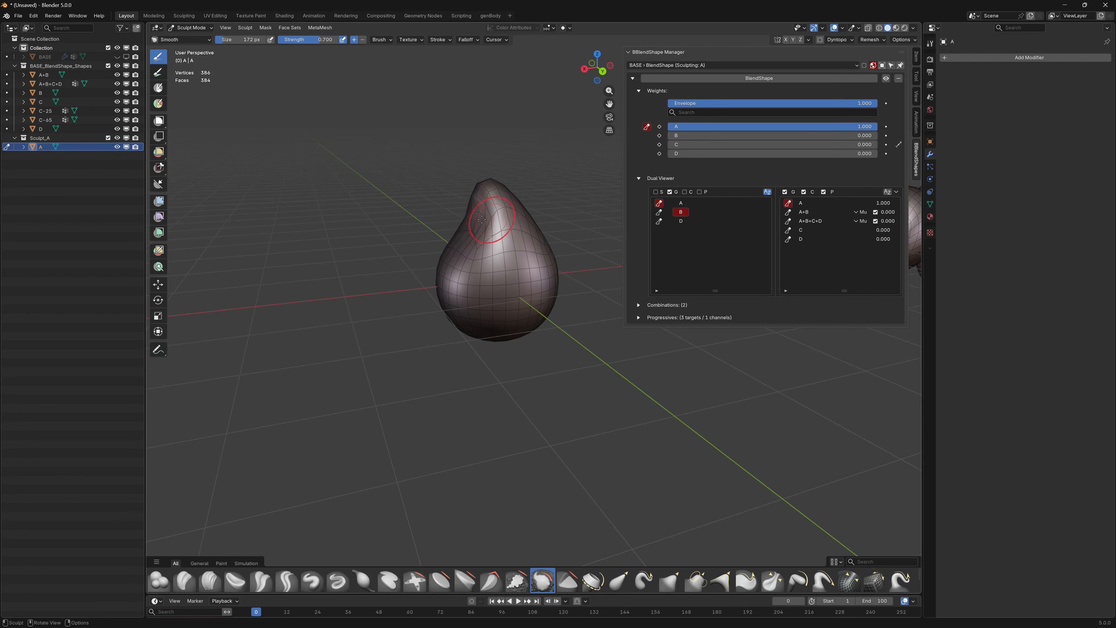
{"action": "key", "text": "f"}
{"action": "left_click", "coordinate": [470, 228]}
{"action": "key", "text": "shift+space"}
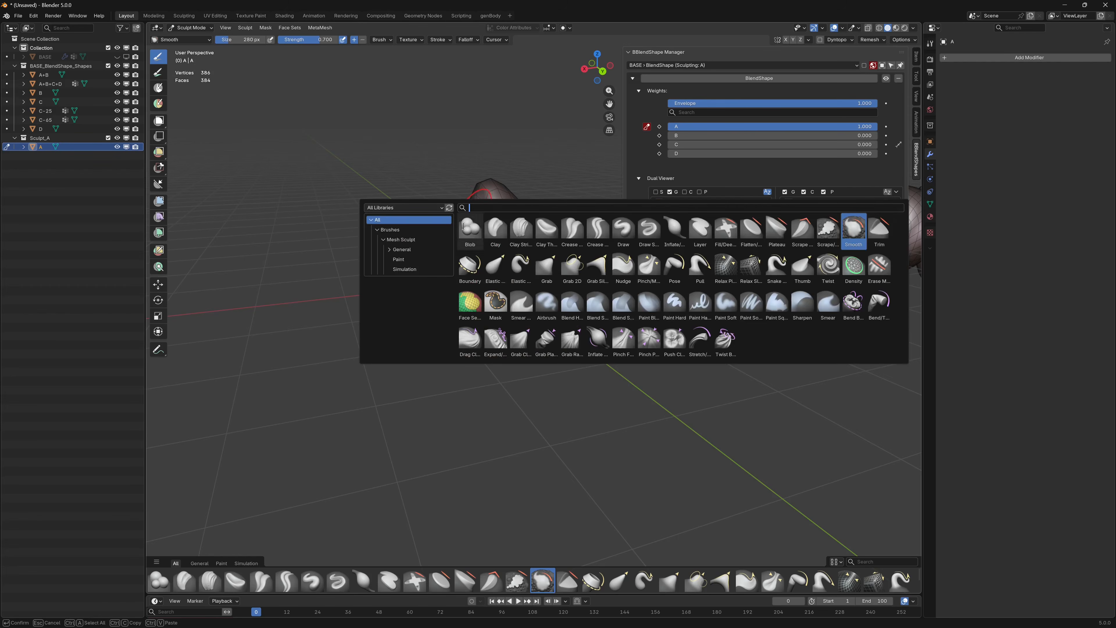
{"action": "left_click", "coordinate": [496, 265]}
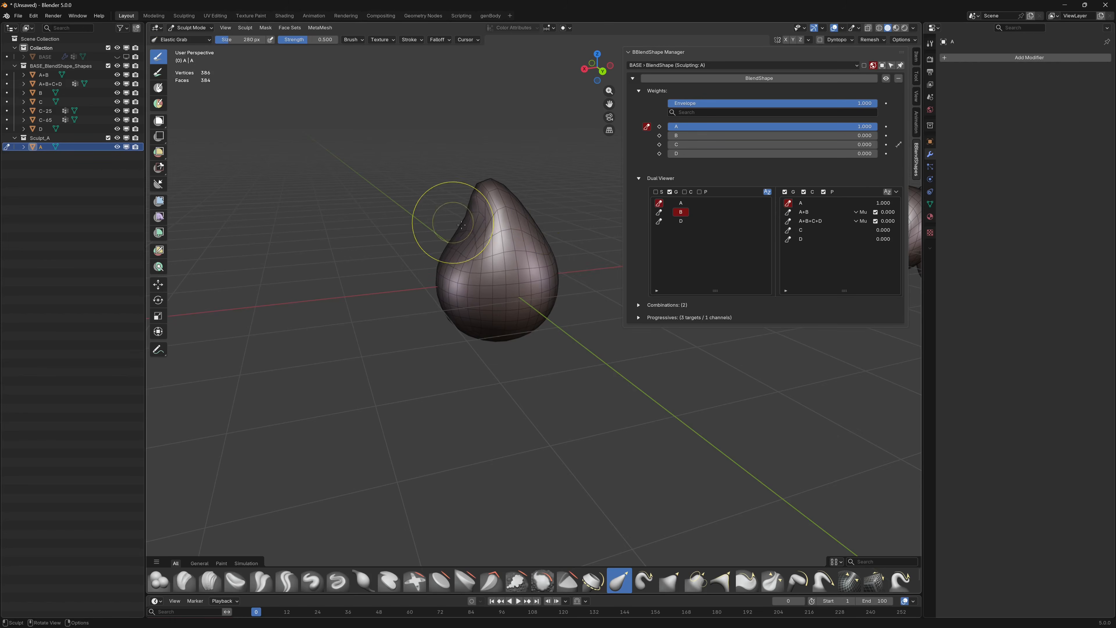
Step: Exit sculpting of channel A, reset its weight to 0.000 and collapse the BlendShape modifier
{"action": "left_click", "coordinate": [646, 127]}
{"action": "mouse_move", "coordinate": [708, 127]}
{"action": "left_mouse_down"}
{"action": "mouse_move", "coordinate": [559, 126]}
{"action": "mouse_move", "coordinate": [843, 133]}
{"action": "mouse_move", "coordinate": [659, 132]}
{"action": "left_mouse_up"}
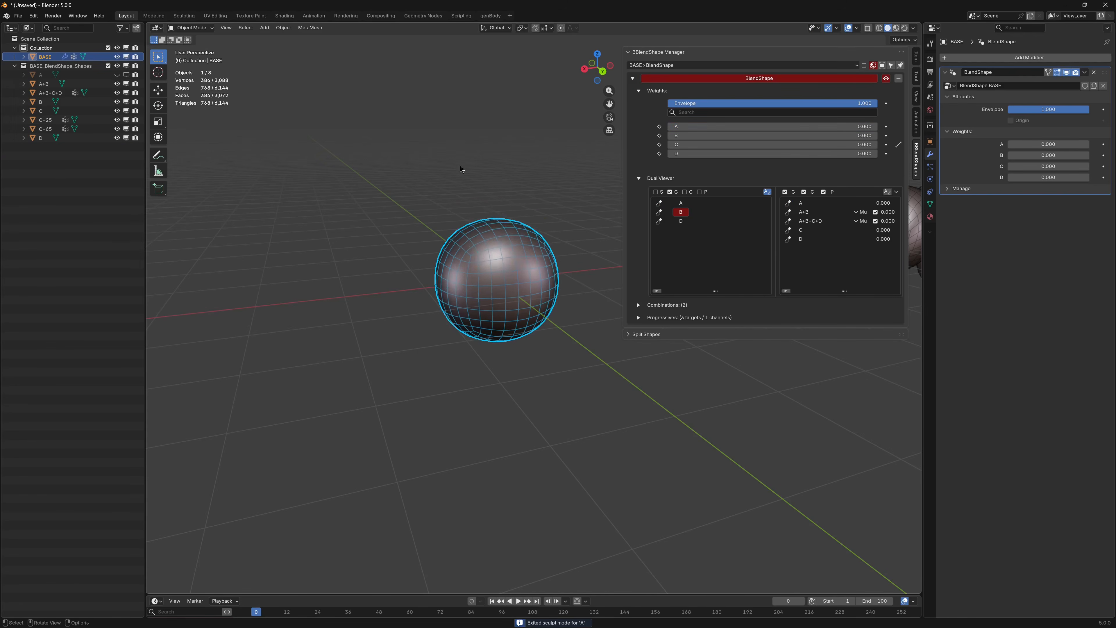
{"action": "mouse_move", "coordinate": [511, 250]}
{"action": "middle_mouse_down", "text": "shift"}
{"action": "mouse_move", "coordinate": [401, 261]}
{"action": "mouse_move", "coordinate": [462, 218]}
{"action": "middle_mouse_up", "text": "shift"}
{"action": "left_click", "coordinate": [633, 79]}
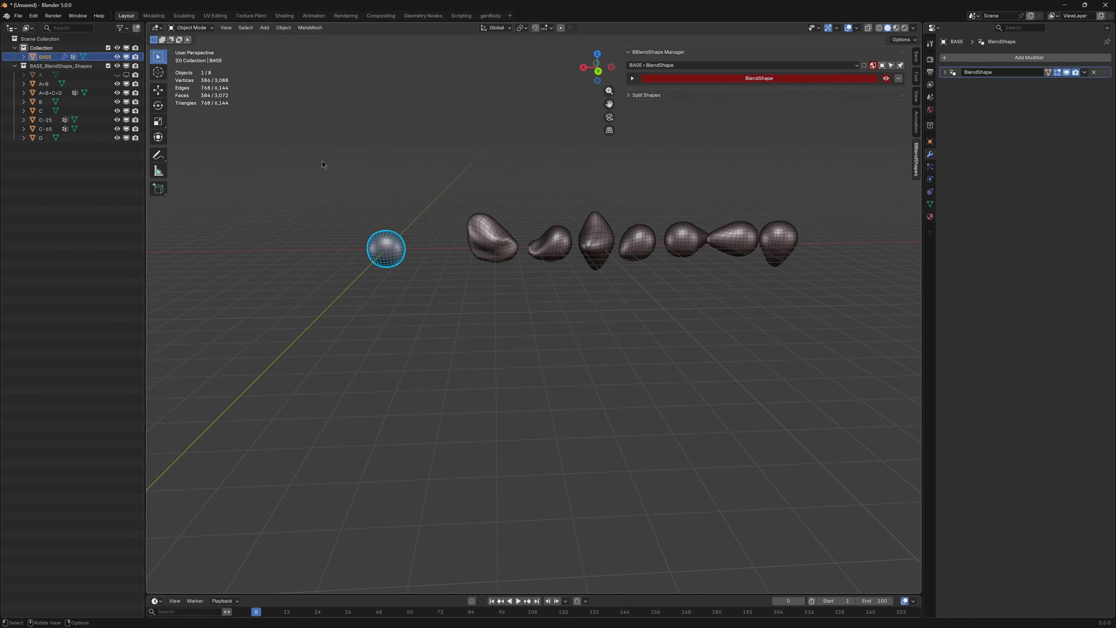
{"action": "middle_click_drag", "start_coordinate": [322, 161], "coordinate": [392, 154], "text": "shift"}
Step: Convert BASE's BlendShape modifier to shape keys and show the mesh's full shape key list
{"action": "right_click", "coordinate": [760, 77]}
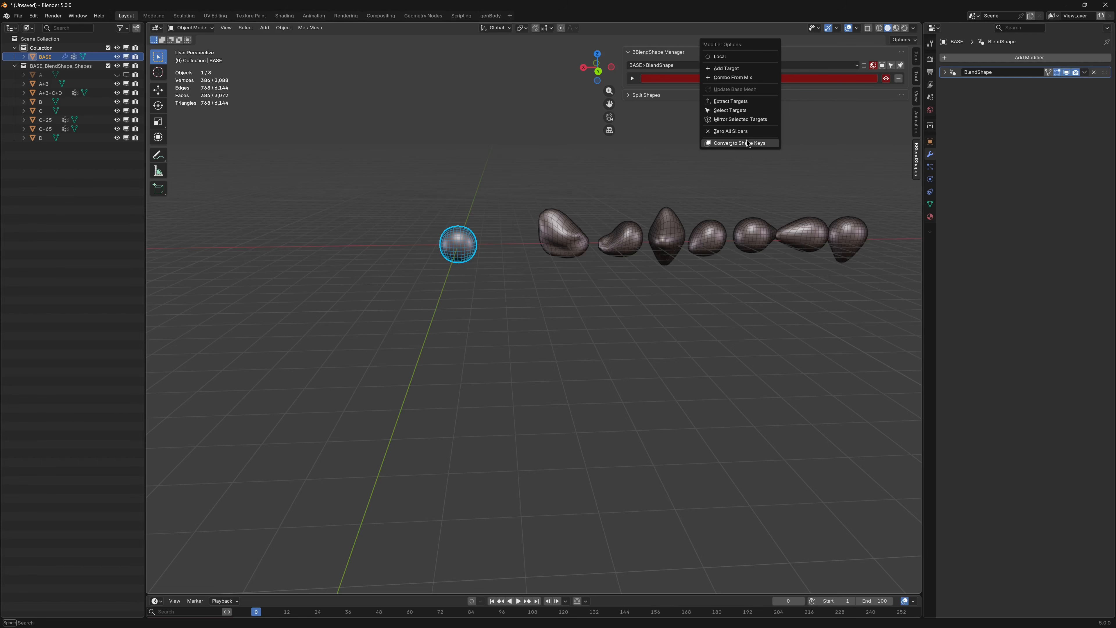
{"action": "left_click", "coordinate": [735, 142]}
{"action": "middle_click_drag", "start_coordinate": [437, 164], "coordinate": [454, 165], "text": "shift"}
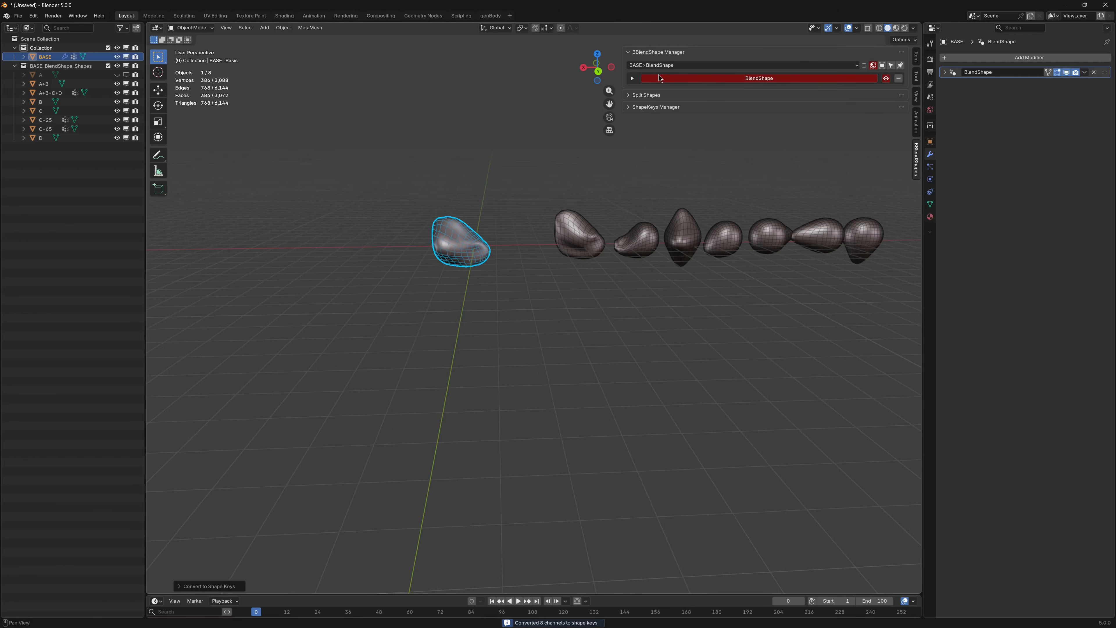
{"action": "left_click", "coordinate": [633, 79]}
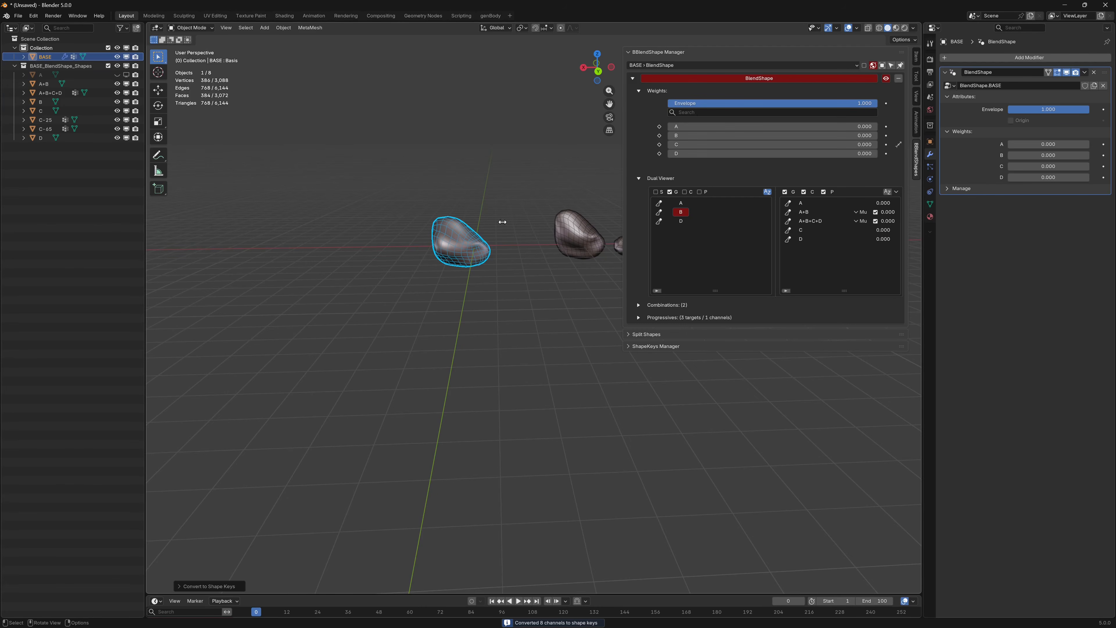
{"action": "left_click", "coordinate": [930, 203]}
{"action": "left_click_drag", "start_coordinate": [1029, 280], "coordinate": [1029, 359]}
{"action": "middle_click_drag", "start_coordinate": [594, 201], "coordinate": [584, 182], "text": "shift"}
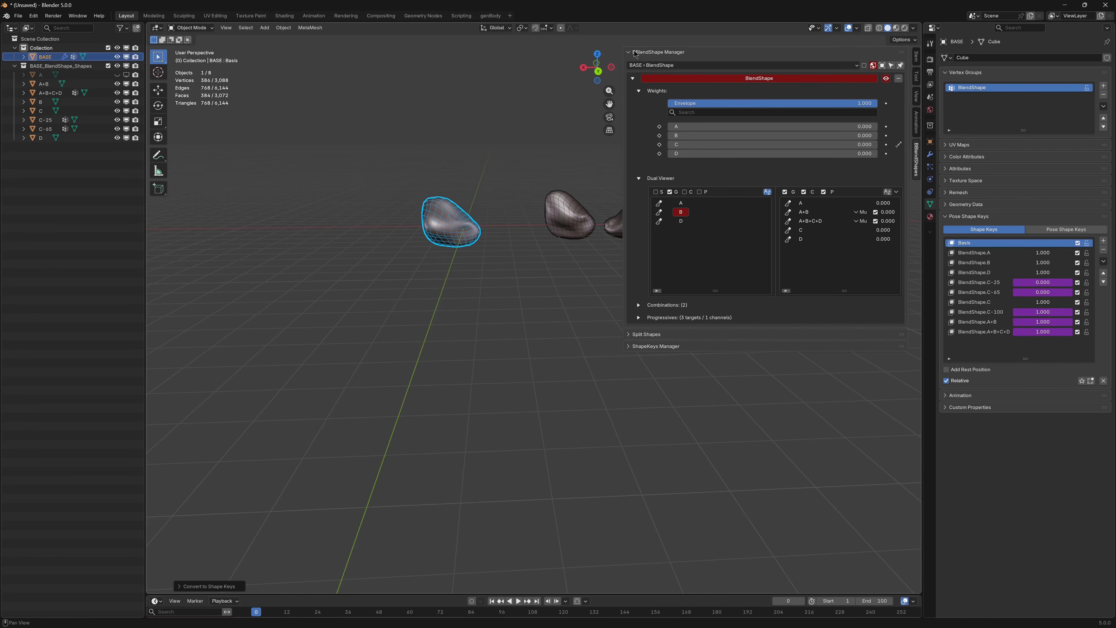
Step: Collapse the BBlendShape Manager and set shape keys BlendShape.A, B, D and C to 0.000
{"action": "left_click", "coordinate": [658, 52]}
{"action": "left_click_drag", "start_coordinate": [1044, 252], "coordinate": [963, 263]}
{"action": "left_click_drag", "start_coordinate": [1043, 272], "coordinate": [967, 275]}
{"action": "left_click_drag", "start_coordinate": [1038, 302], "coordinate": [927, 306]}
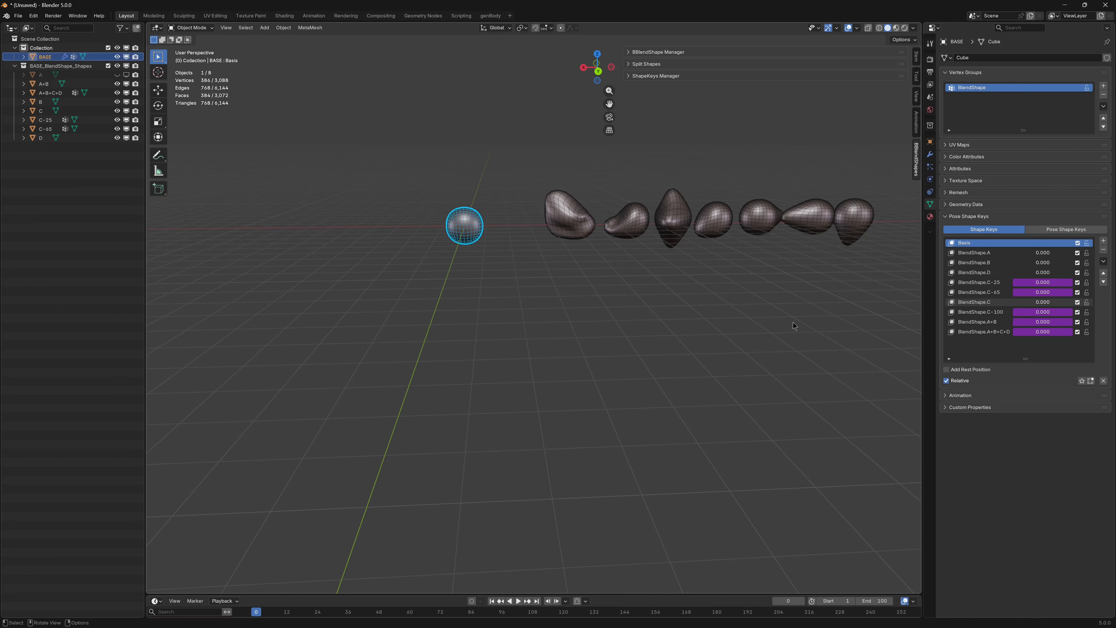
{"action": "middle_click_drag", "start_coordinate": [680, 284], "coordinate": [700, 289], "text": "shift"}
Step: Expand the ShapeKeys Manager, try its weight sliders and collapse the Combinations section
{"action": "left_click", "coordinate": [661, 75]}
{"action": "middle_click_drag", "start_coordinate": [531, 180], "coordinate": [503, 179], "text": "shift"}
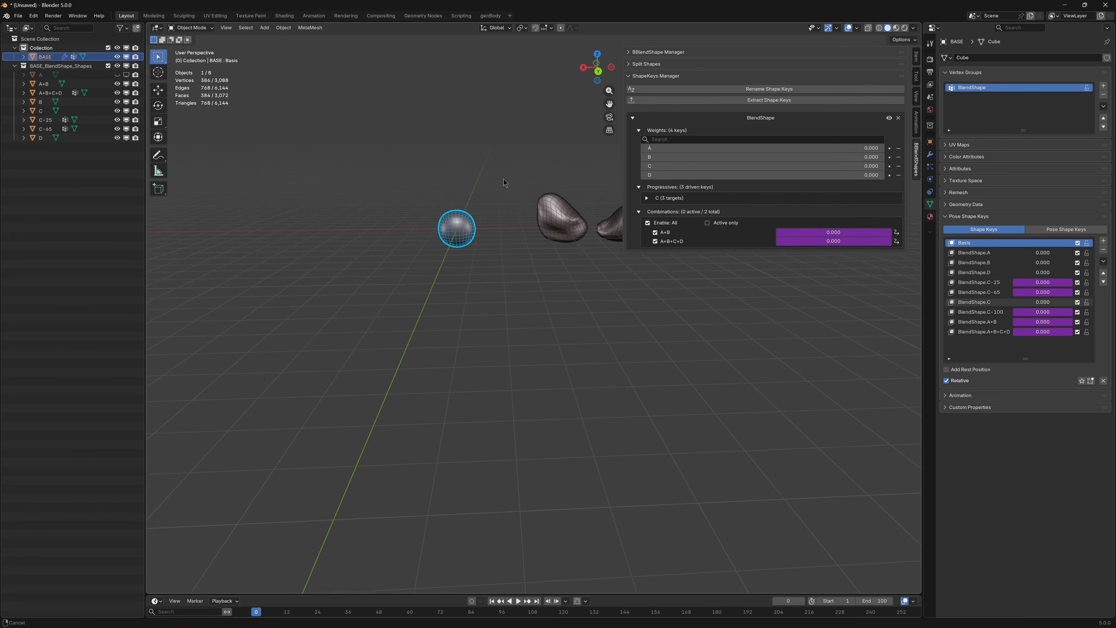
{"action": "left_click_drag", "start_coordinate": [657, 148], "coordinate": [606, 162]}
{"action": "left_click_drag", "start_coordinate": [714, 165], "coordinate": [842, 170]}
{"action": "left_click", "coordinate": [638, 212]}
Step: Raise the A, B, C and D shape key weights to 1.000 and reset them to 0.000
{"action": "left_click_drag", "start_coordinate": [685, 150], "coordinate": [882, 165]}
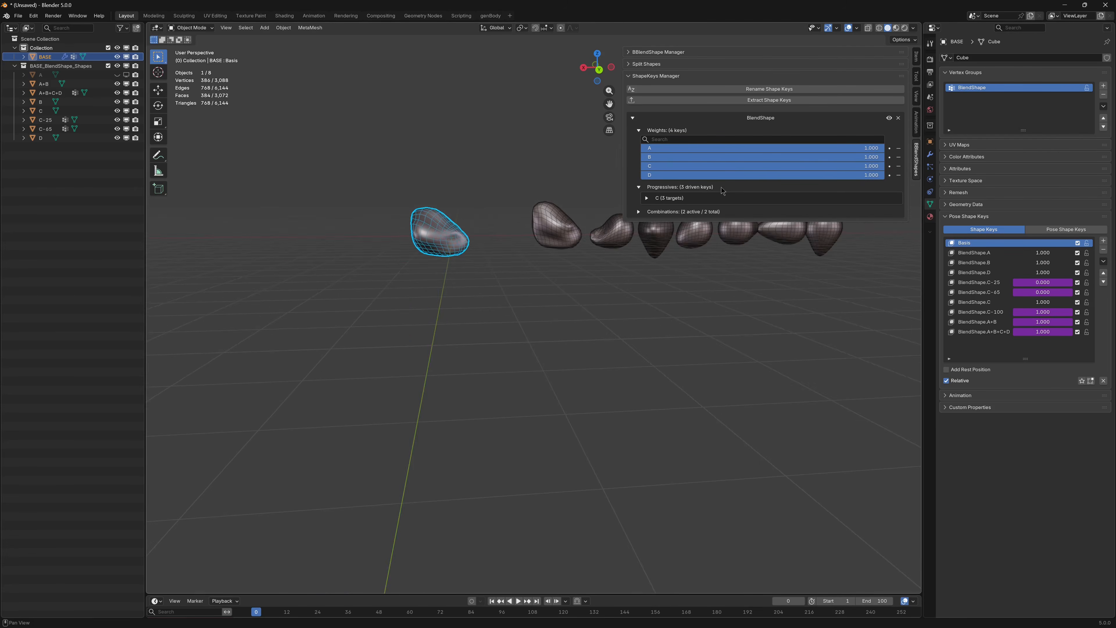
{"action": "left_click_drag", "start_coordinate": [759, 150], "coordinate": [450, 172]}
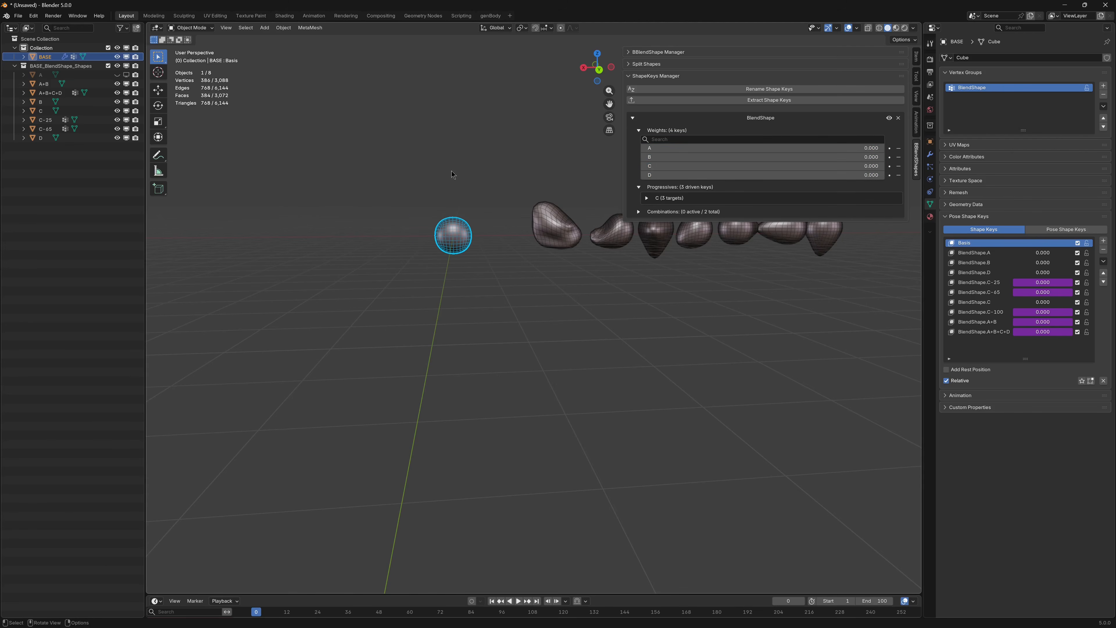
{"action": "mouse_move", "coordinate": [655, 168]}
{"action": "left_mouse_down"}
{"action": "mouse_move", "coordinate": [898, 167]}
{"action": "mouse_move", "coordinate": [659, 167]}
{"action": "left_mouse_up"}
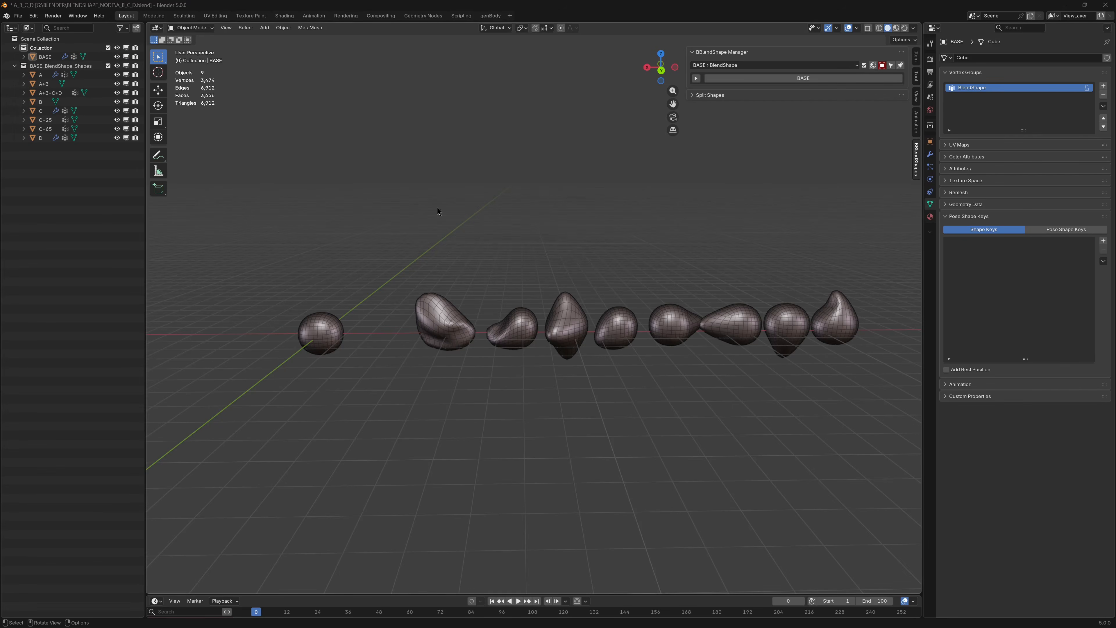
Step: Try selecting BASE alone, groups of neighbouring meshes and all objects, clearing the selection after trying them
{"action": "mouse_move", "coordinate": [435, 242]}
{"action": "middle_mouse_down"}
{"action": "mouse_move", "coordinate": [449, 232]}
{"action": "mouse_move", "coordinate": [440, 221]}
{"action": "middle_mouse_up"}
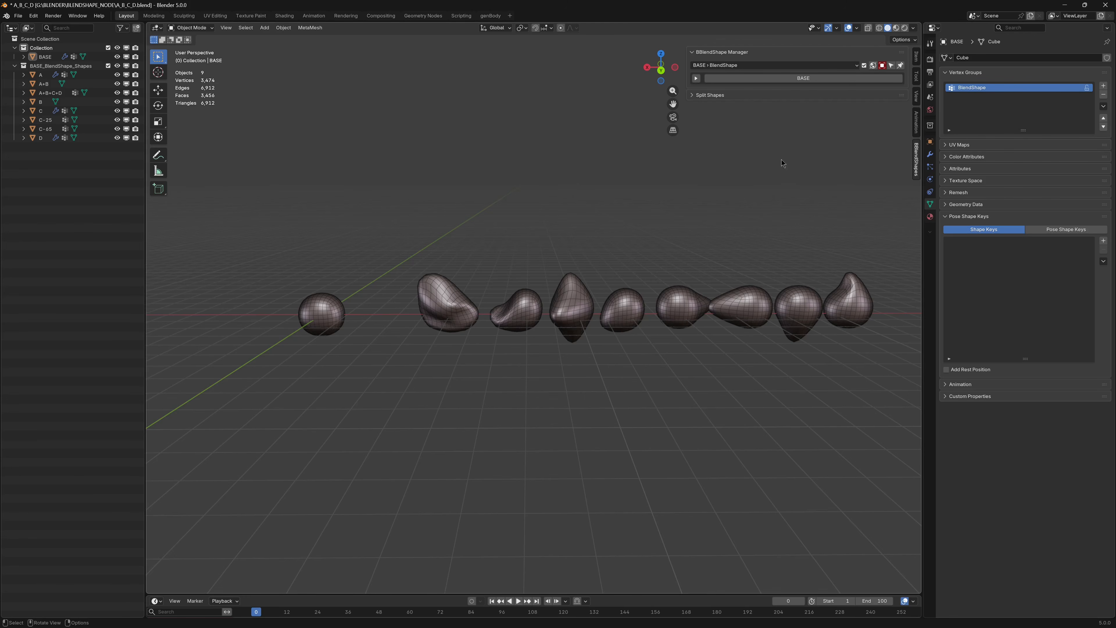
{"action": "left_click", "coordinate": [321, 305]}
{"action": "left_click", "coordinate": [259, 285]}
{"action": "left_click_drag", "start_coordinate": [196, 262], "coordinate": [518, 351]}
{"action": "left_click_drag", "start_coordinate": [171, 243], "coordinate": [765, 303]}
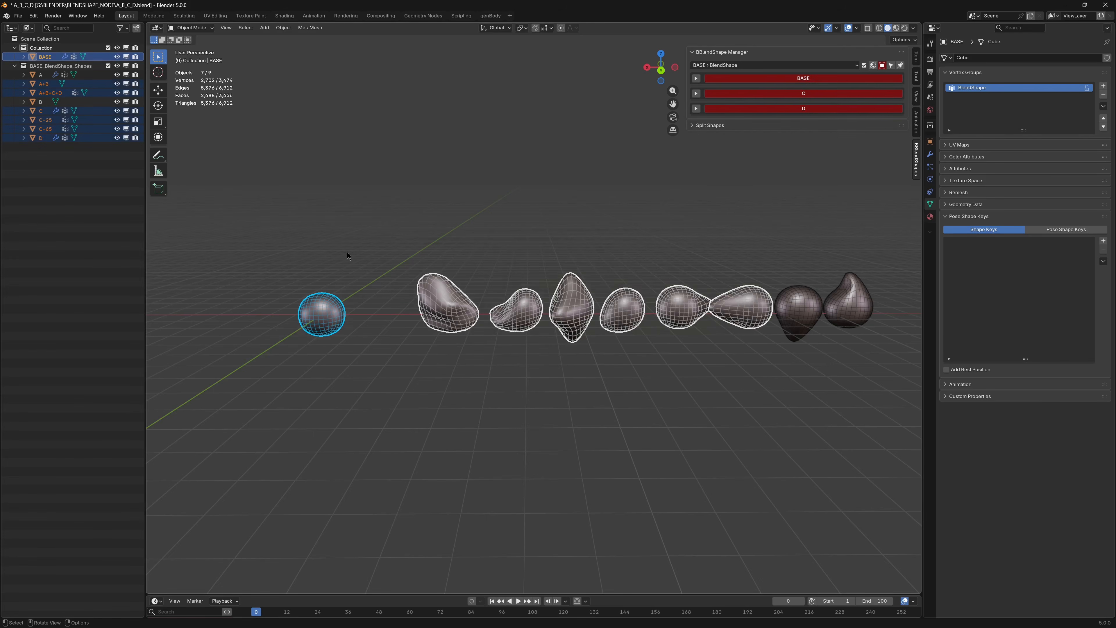
{"action": "key", "text": "a"}
{"action": "key", "text": "alt+a"}
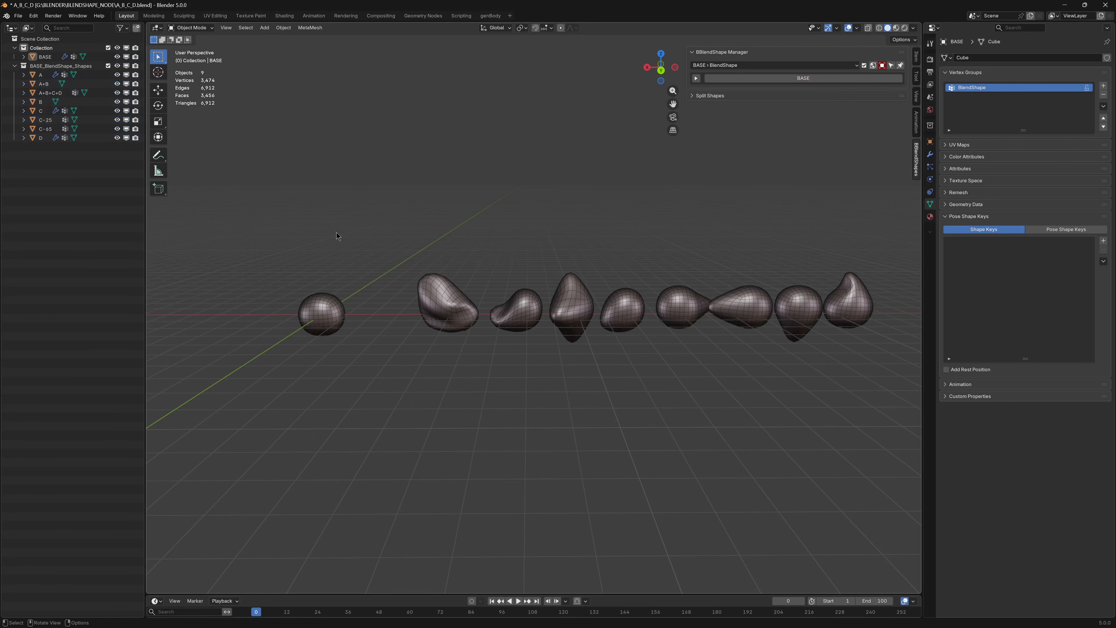
{"action": "key", "text": "a"}
{"action": "left_click", "coordinate": [779, 393]}
{"action": "left_click_drag", "start_coordinate": [217, 276], "coordinate": [846, 317]}
{"action": "left_click", "coordinate": [832, 420]}
Step: List the BlendShape modifiers of every object in the manager and choose BASE › BlendShape as the active modifier
{"action": "left_click", "coordinate": [874, 66]}
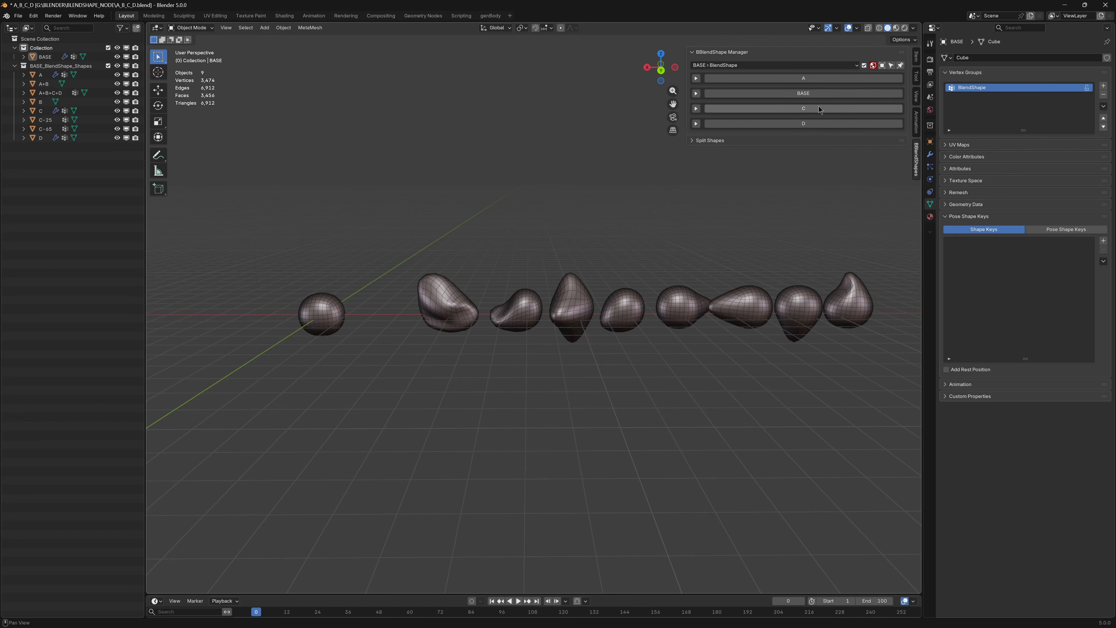
{"action": "left_click", "coordinate": [710, 65]}
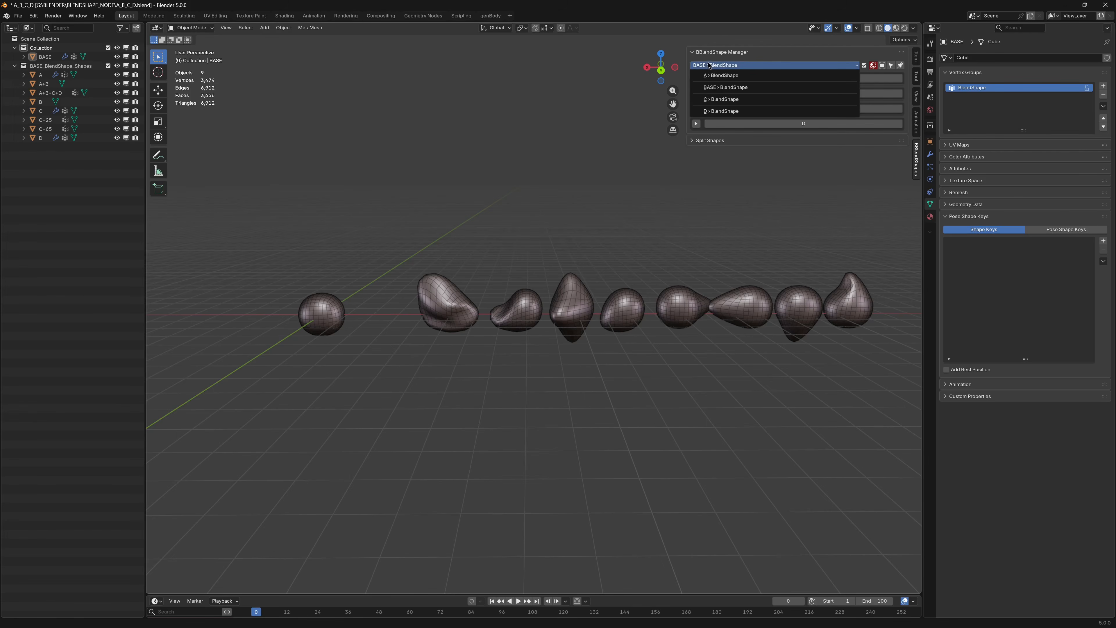
{"action": "left_click", "coordinate": [712, 66]}
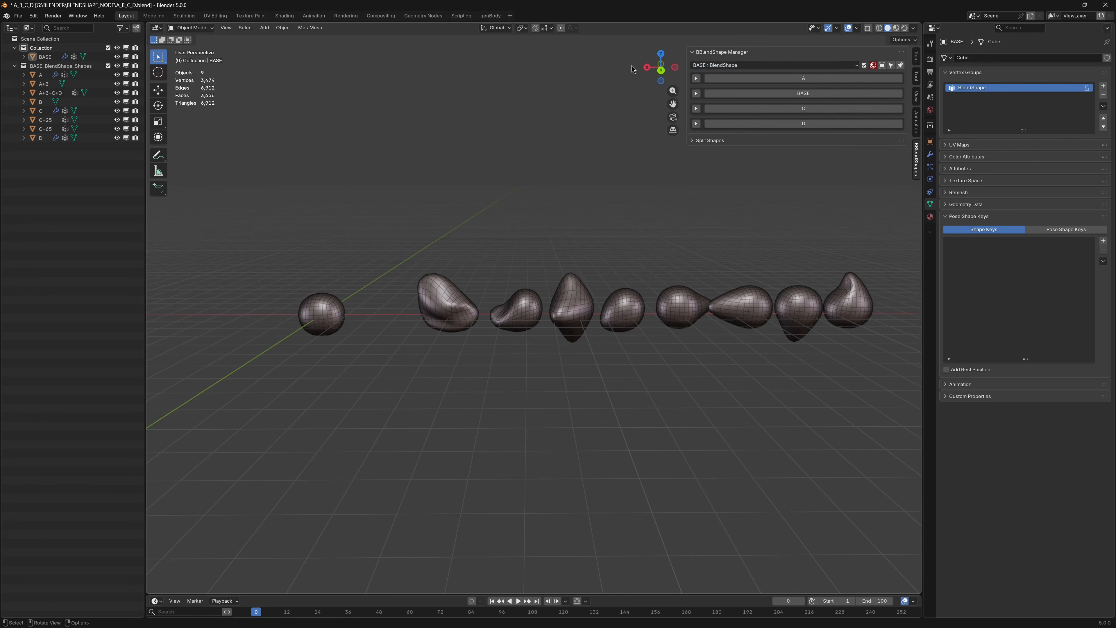
{"action": "left_click", "coordinate": [733, 68]}
{"action": "left_click", "coordinate": [728, 90]}
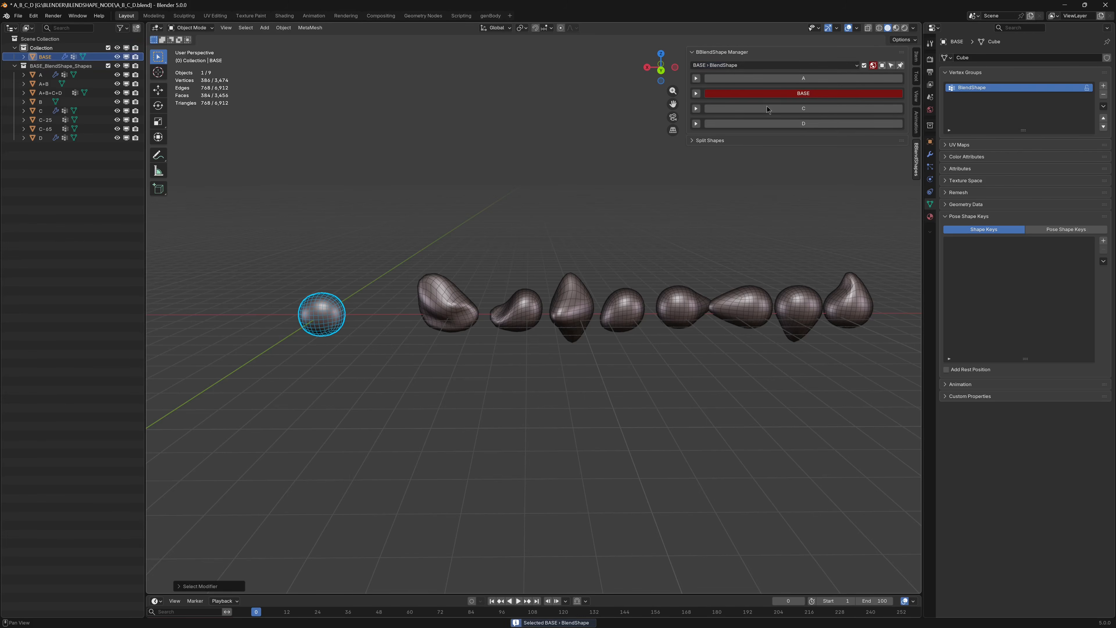
Step: Choose C › BlendShape, D › BlendShape and A › BlendShape as the active modifier in turn
{"action": "left_click", "coordinate": [716, 66]}
{"action": "left_click", "coordinate": [730, 101]}
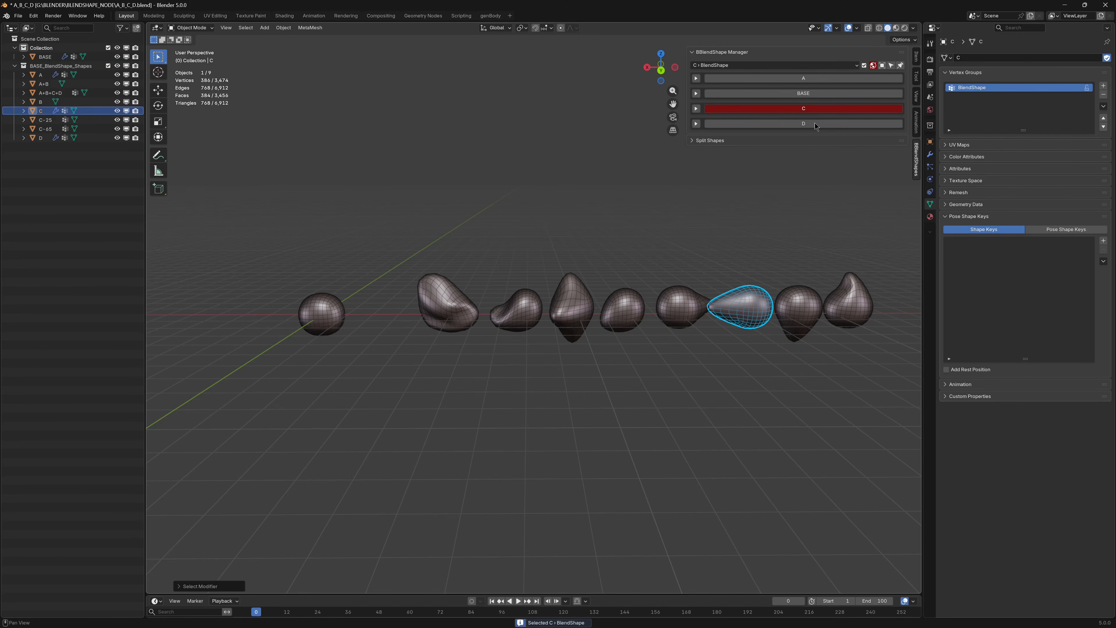
{"action": "left_click", "coordinate": [719, 67]}
{"action": "left_click", "coordinate": [730, 113]}
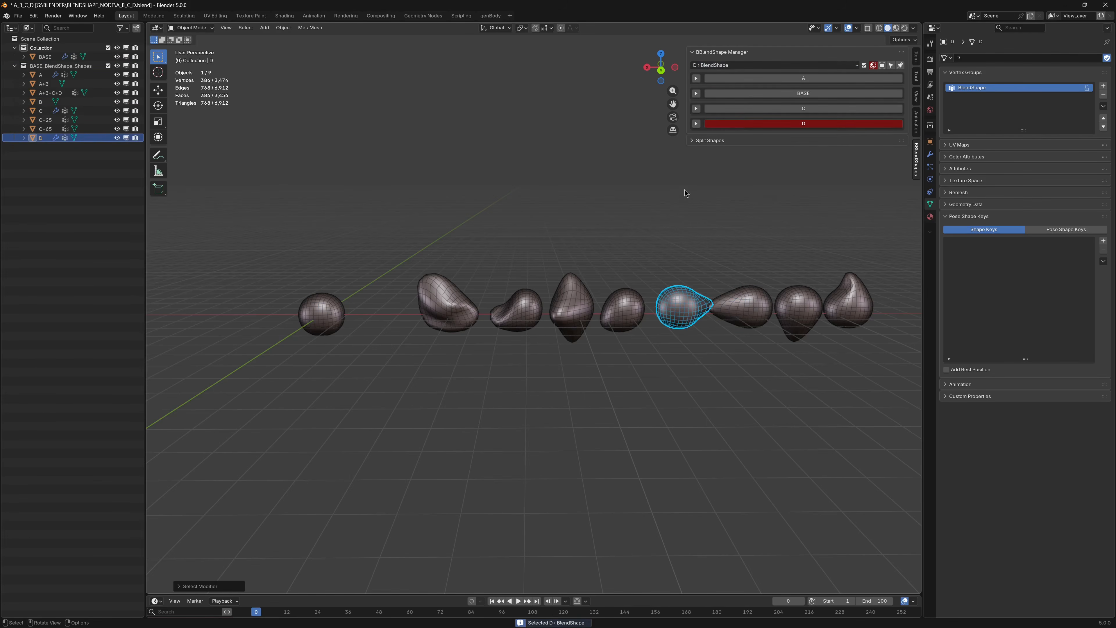
{"action": "left_click", "coordinate": [718, 65]}
{"action": "left_click", "coordinate": [730, 79]}
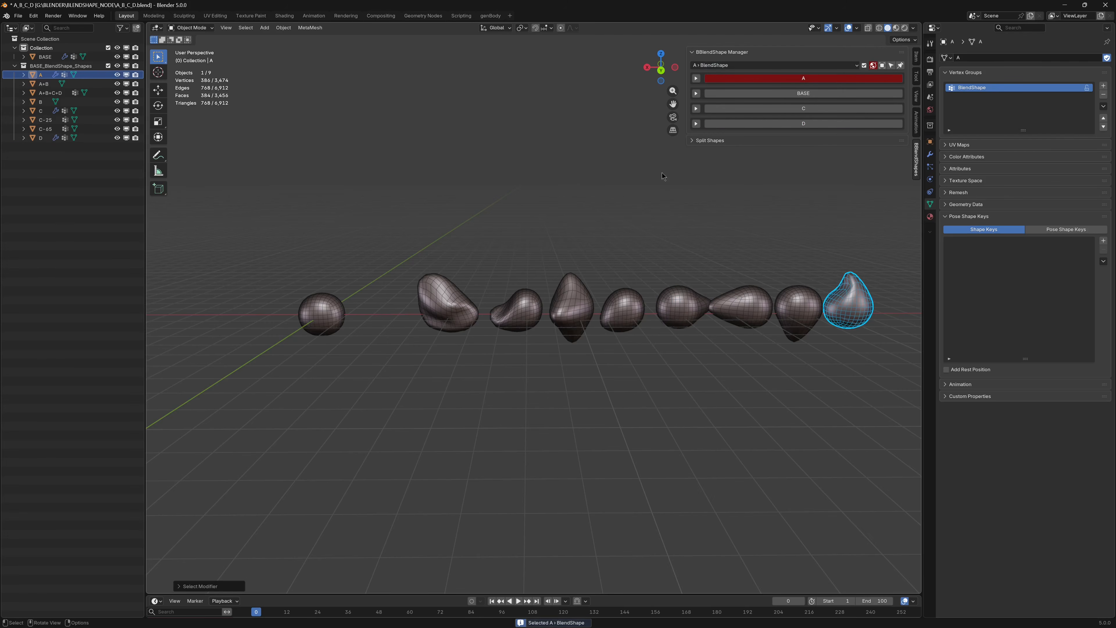
Step: Switch the active modifier back to BASE › BlendShape
{"action": "left_click", "coordinate": [749, 66]}
{"action": "left_click", "coordinate": [703, 66]}
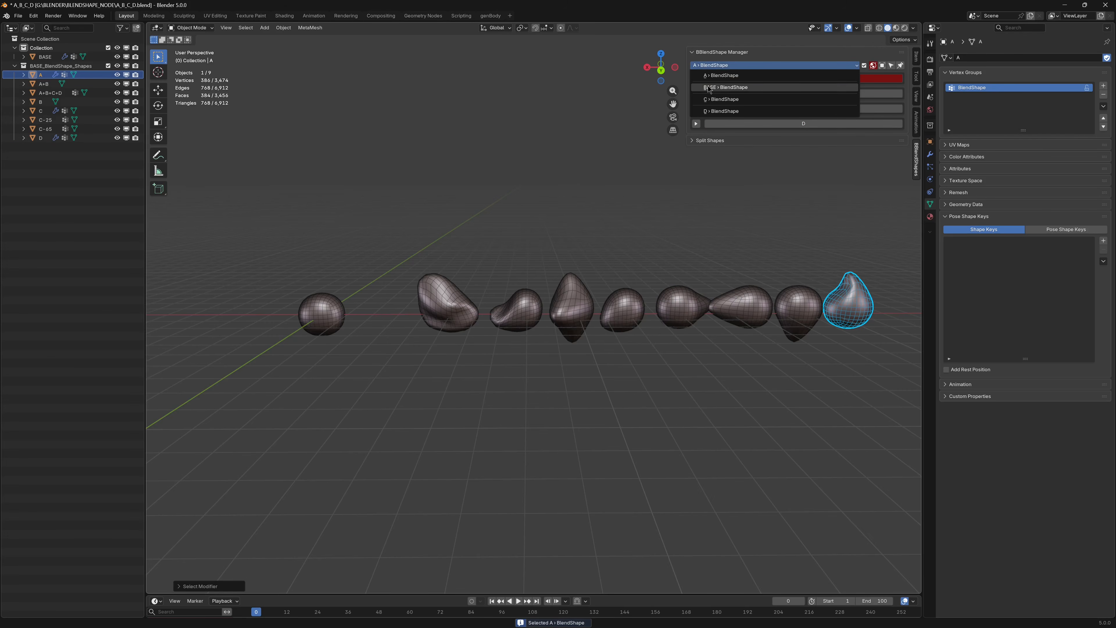
{"action": "left_click", "coordinate": [725, 87]}
{"action": "left_click", "coordinate": [725, 65]}
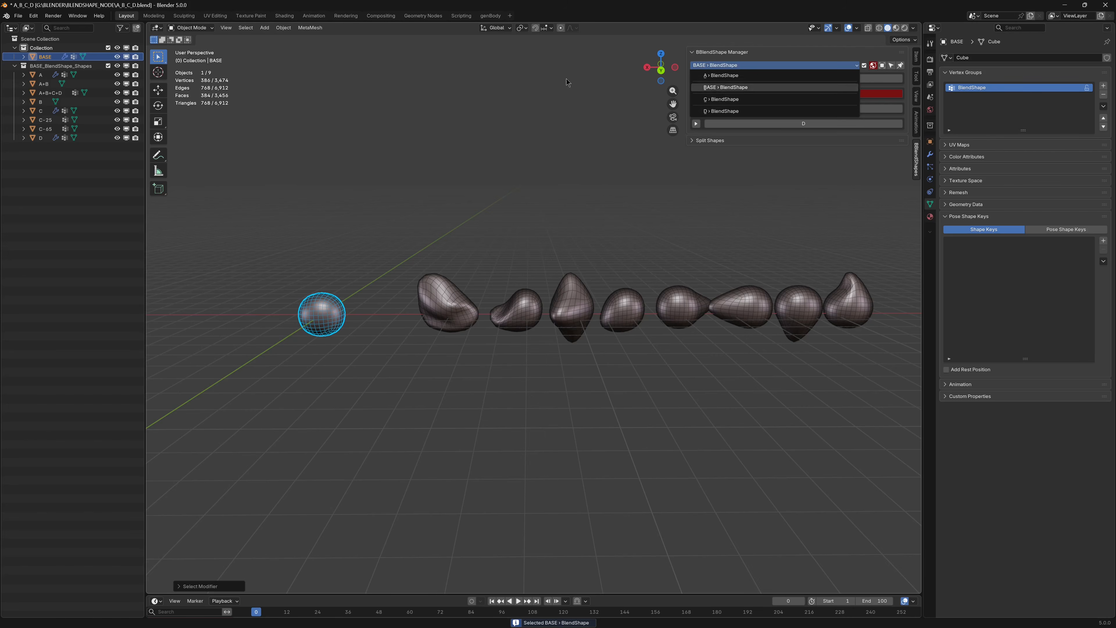
{"action": "left_click", "coordinate": [765, 88]}
Step: Restrict the manager to the active BASE modifier and turn off grouping by object
{"action": "left_click", "coordinate": [882, 66]}
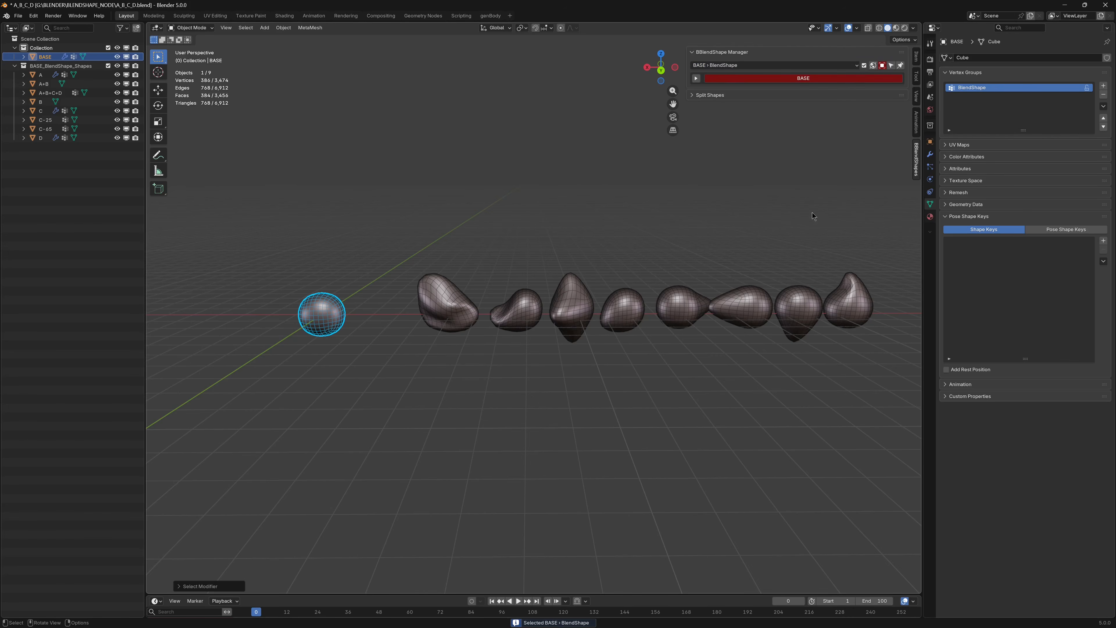
{"action": "left_click", "coordinate": [864, 66]}
{"action": "left_click", "coordinate": [708, 79]}
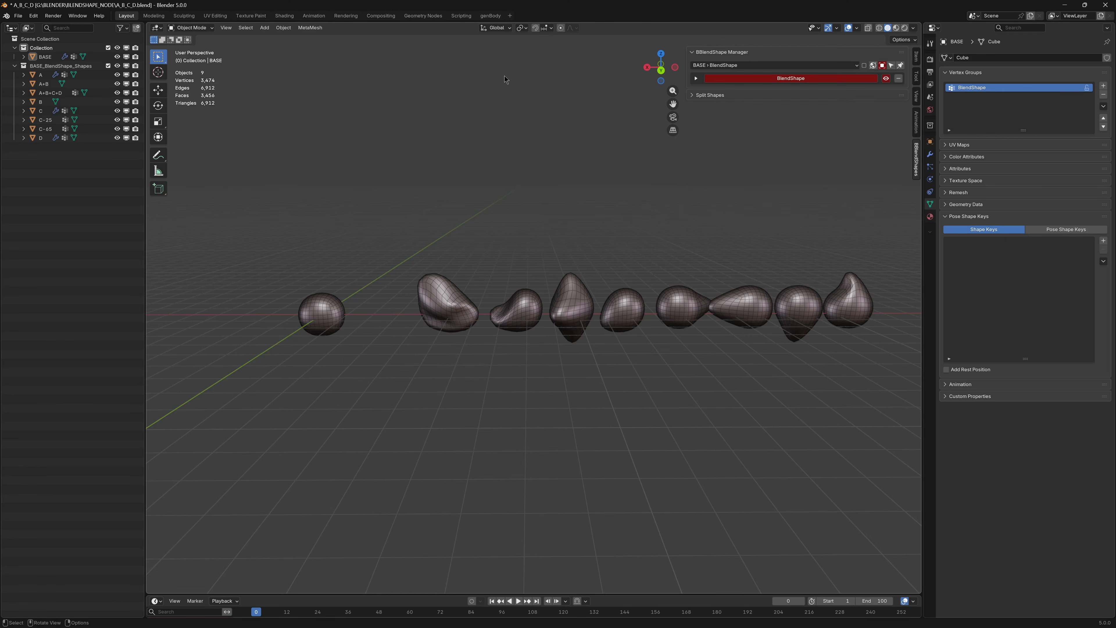
{"action": "middle_click_drag", "start_coordinate": [578, 115], "coordinate": [578, 123]}
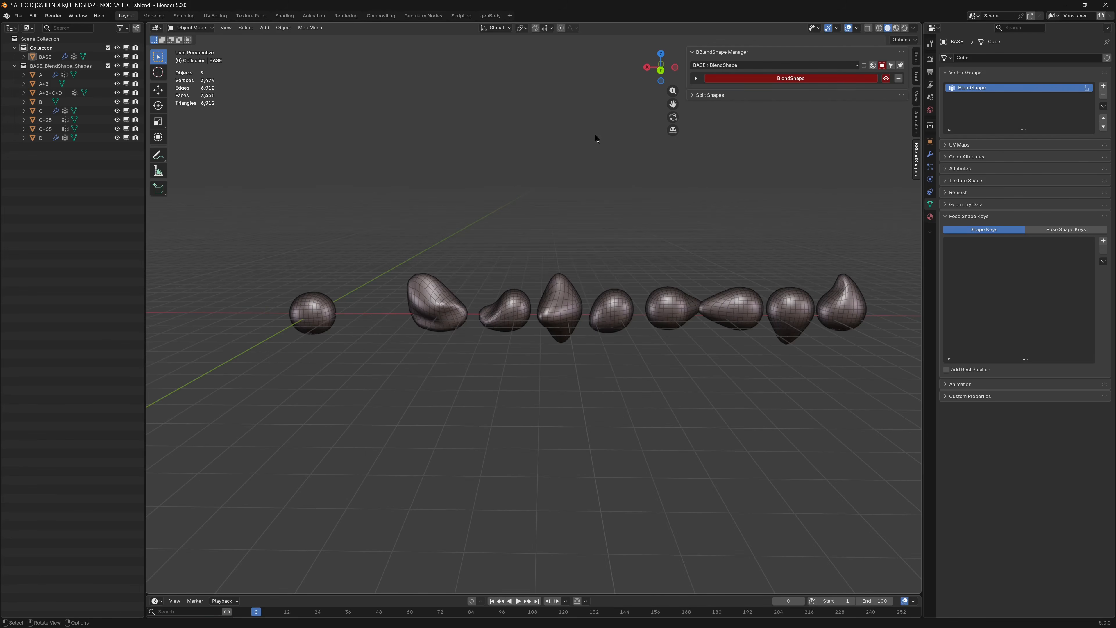
Step: Select the BASE sphere, list every object's BlendShape modifiers and turn grouping by object back on
{"action": "left_click", "coordinate": [320, 313]}
{"action": "middle_click_drag", "start_coordinate": [320, 313], "coordinate": [332, 314], "text": "shift"}
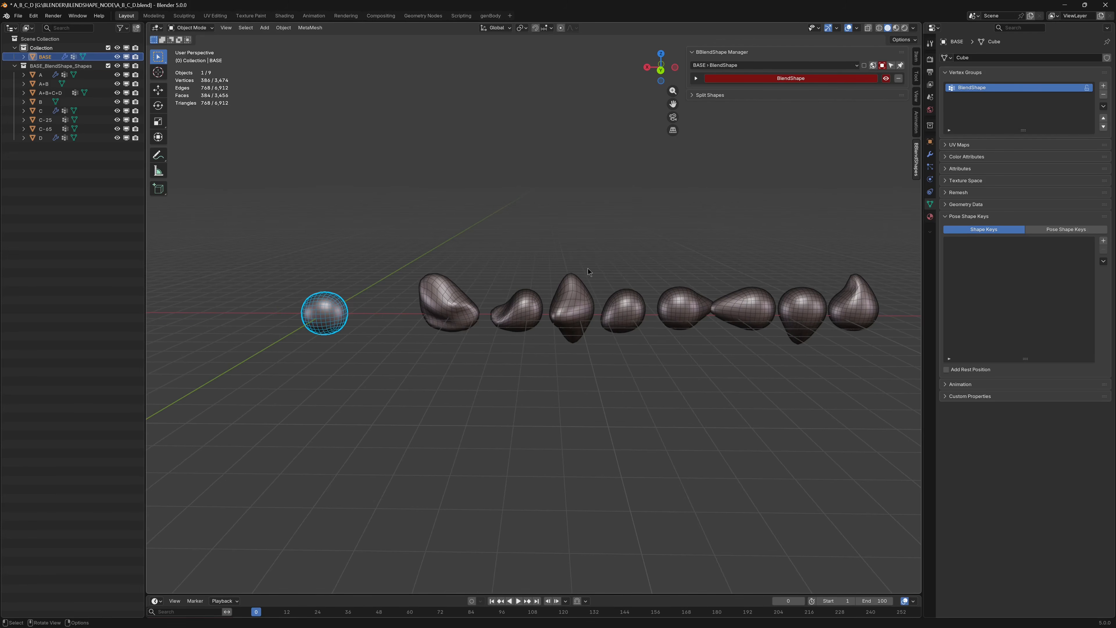
{"action": "left_click", "coordinate": [873, 67]}
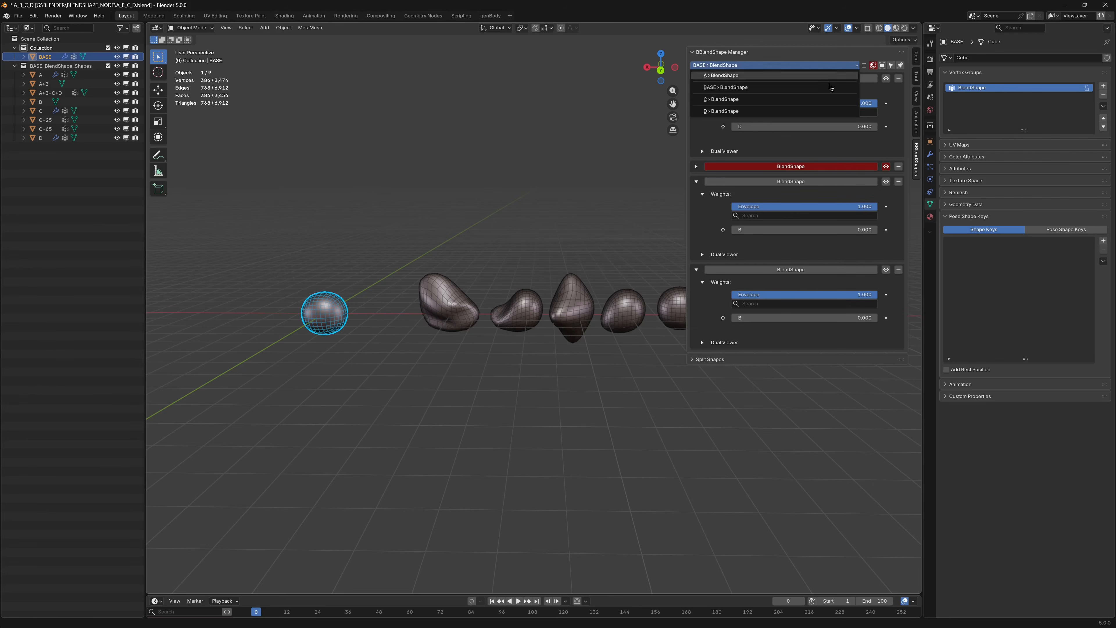
{"action": "left_click", "coordinate": [865, 66]}
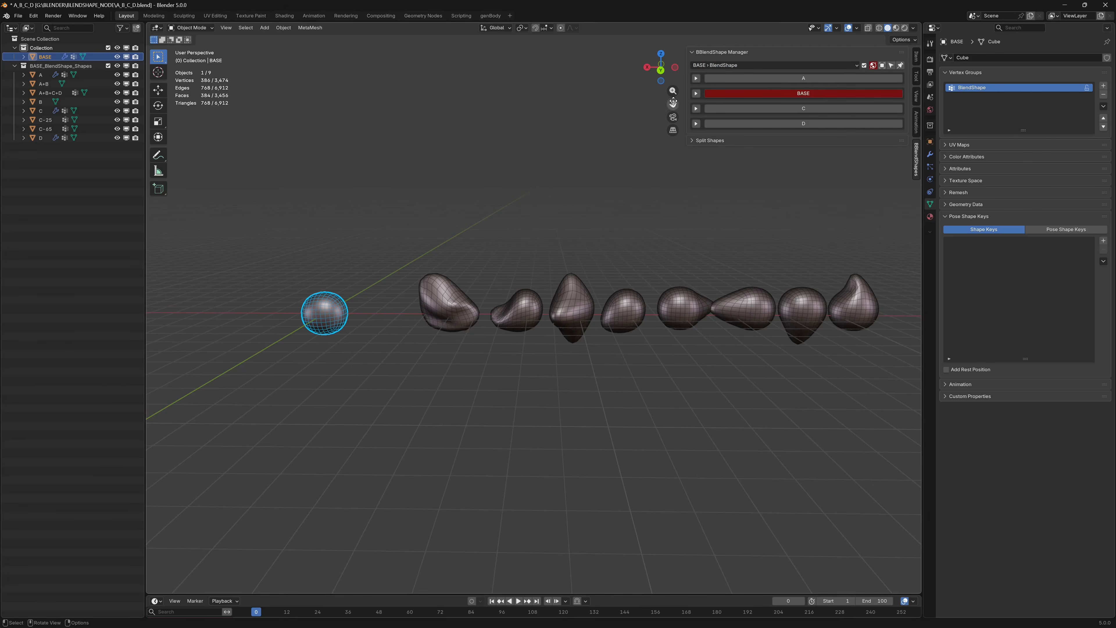
Step: Expand the A group and select objects A, C and BASE in turn from the manager's list
{"action": "left_click", "coordinate": [696, 79]}
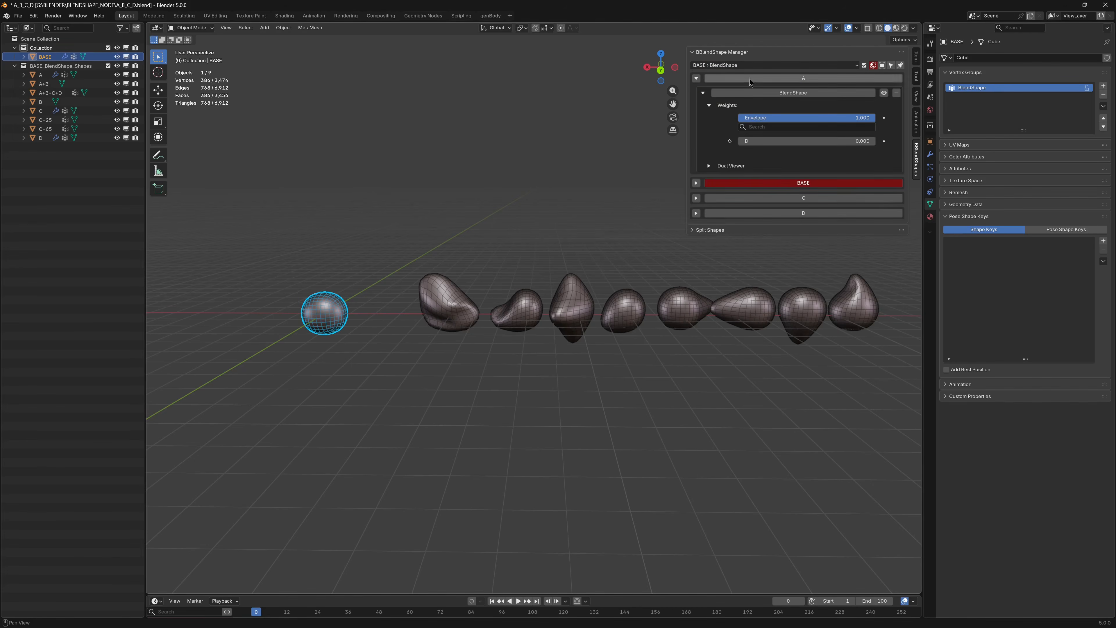
{"action": "left_click", "coordinate": [791, 78]}
{"action": "left_click", "coordinate": [806, 199]}
{"action": "left_click", "coordinate": [804, 183]}
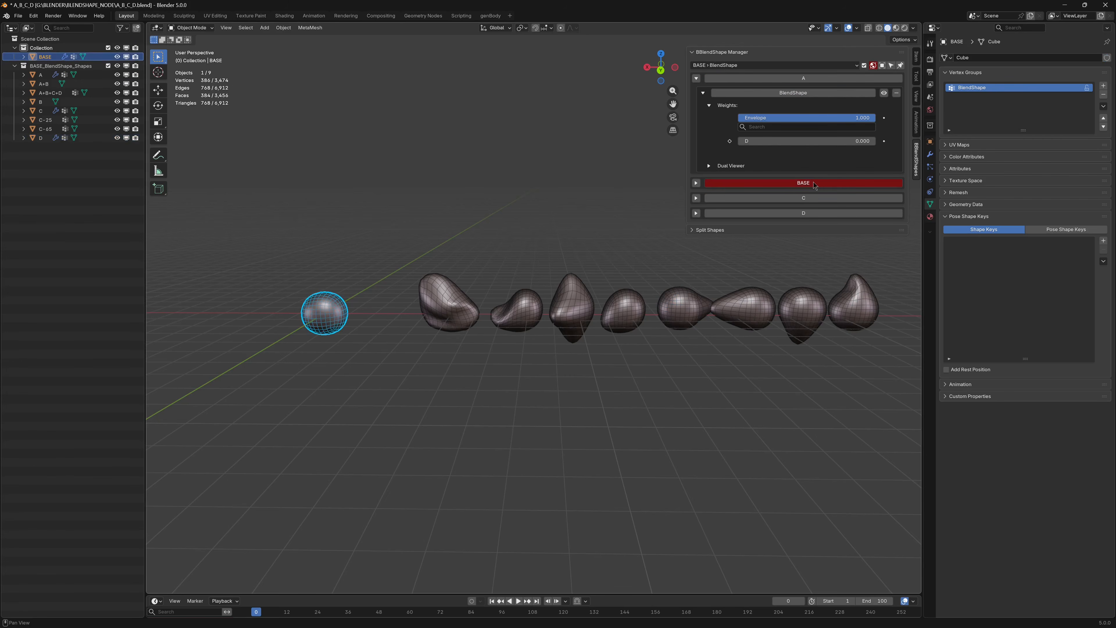
{"action": "left_click", "coordinate": [255, 282]}
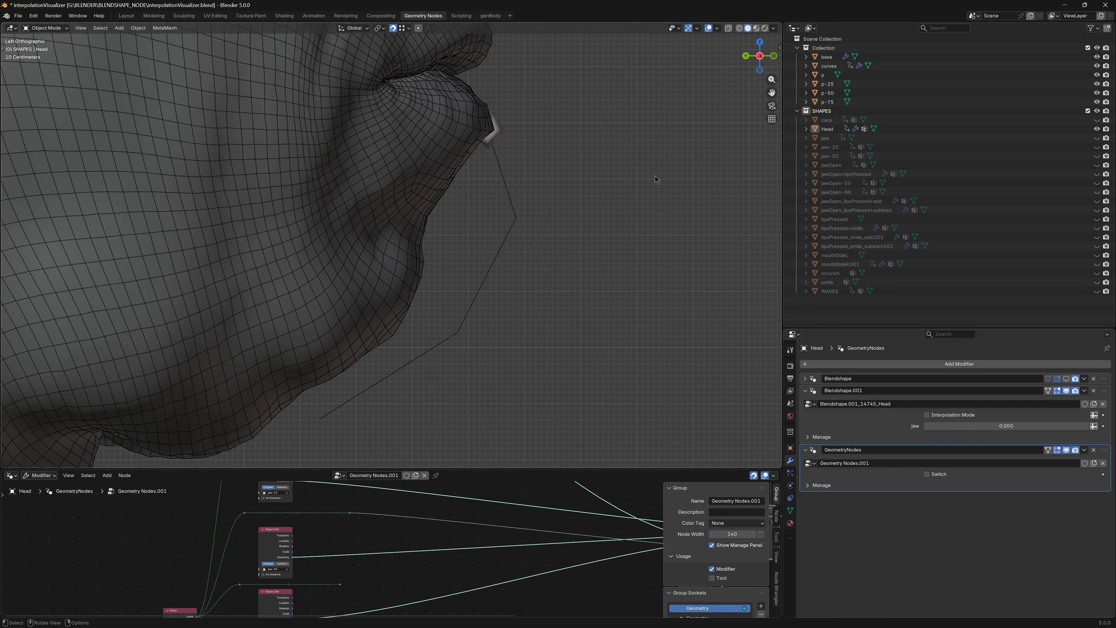
{"action": "left_click", "coordinate": [774, 28]}
{"action": "left_click", "coordinate": [718, 28]}
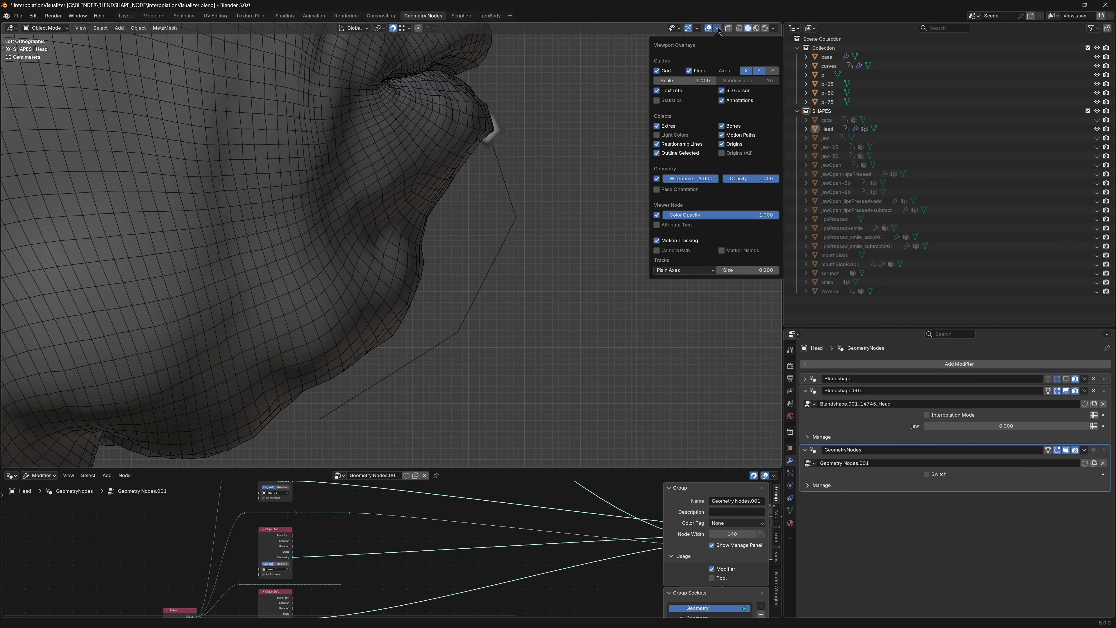
{"action": "mouse_move", "coordinate": [763, 182]}
{"action": "left_mouse_down"}
{"action": "mouse_move", "coordinate": [728, 180]}
{"action": "mouse_move", "coordinate": [768, 179]}
{"action": "left_mouse_up"}
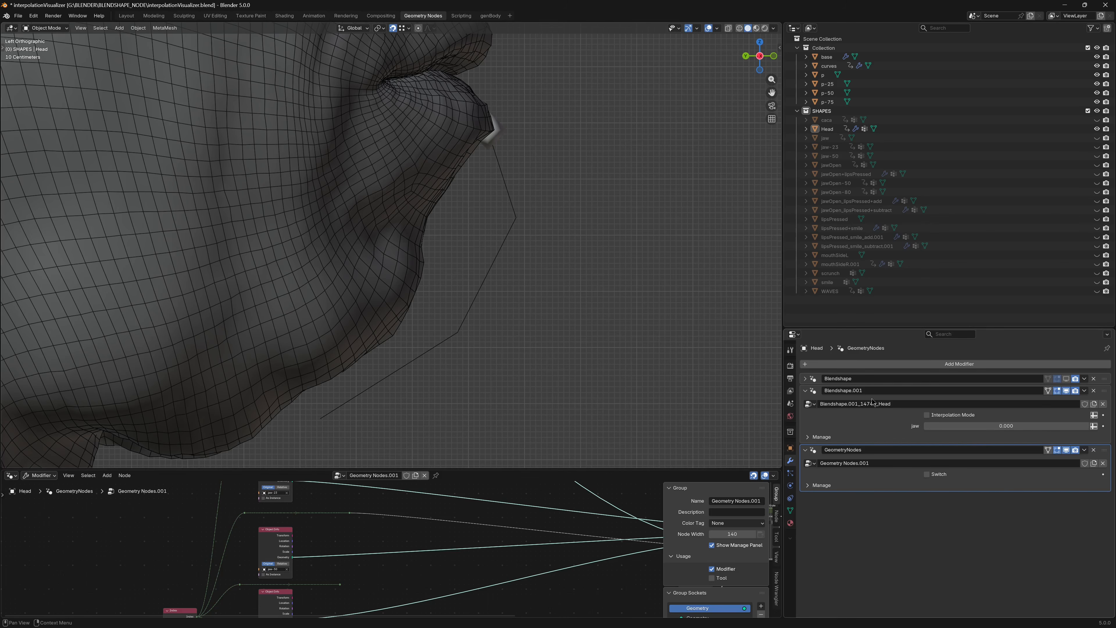
Step: Scrub the jaw weight of the Head's Blendshape.001 modifier to preview how the shape interpolates
{"action": "left_click_drag", "start_coordinate": [959, 426], "coordinate": [897, 428]}
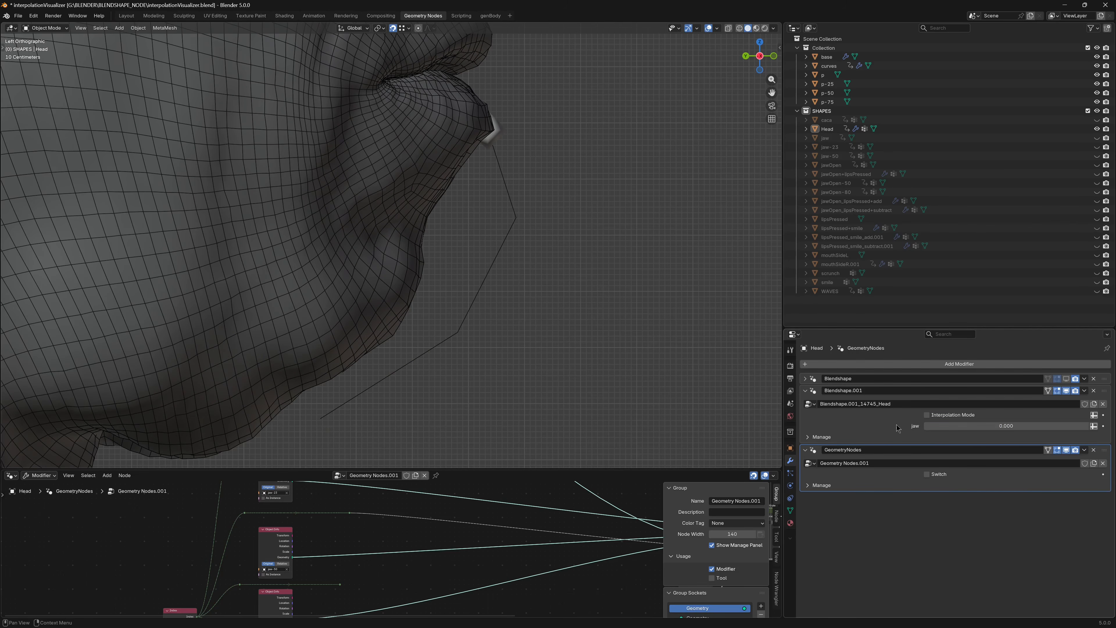
{"action": "left_click", "coordinate": [931, 427]}
{"action": "key", "text": "Escape"}
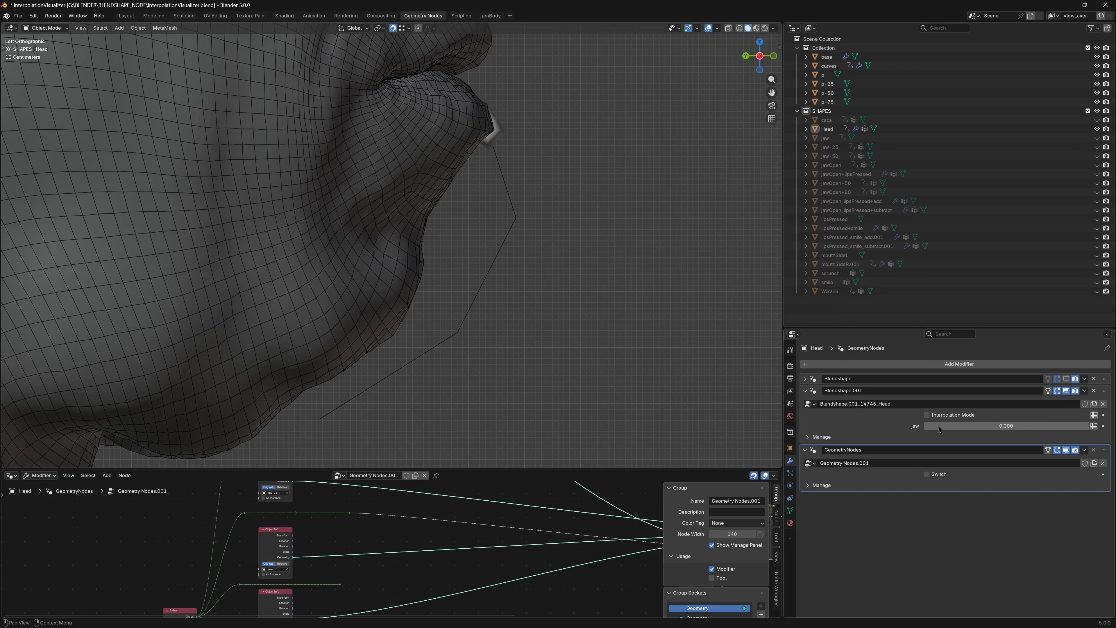
{"action": "left_click_drag", "start_coordinate": [939, 426], "coordinate": [858, 421]}
{"action": "left_click_drag", "start_coordinate": [932, 429], "coordinate": [931, 403]}
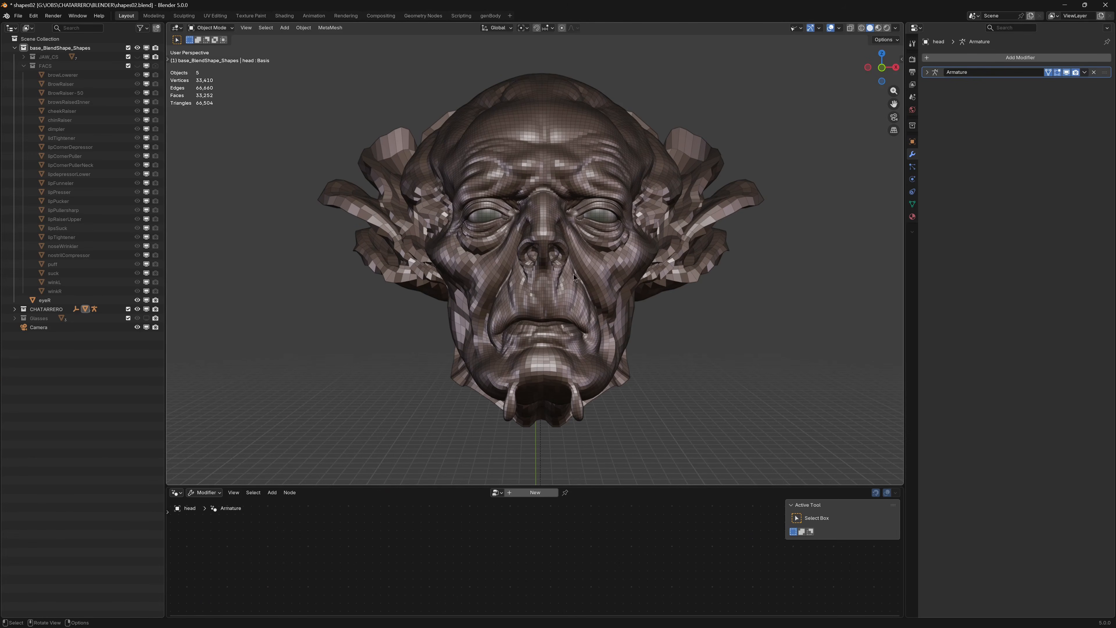
Step: Make the FACS collection of facial shapes visible in the viewport
{"action": "middle_click_drag", "start_coordinate": [502, 273], "coordinate": [486, 285]}
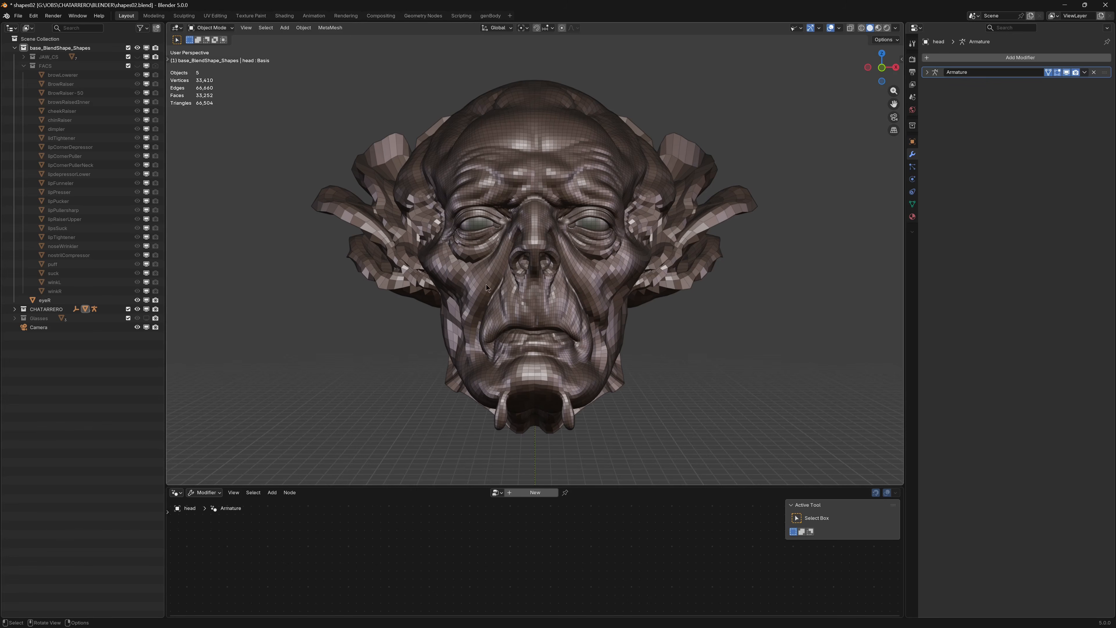
{"action": "left_click", "coordinate": [493, 317]}
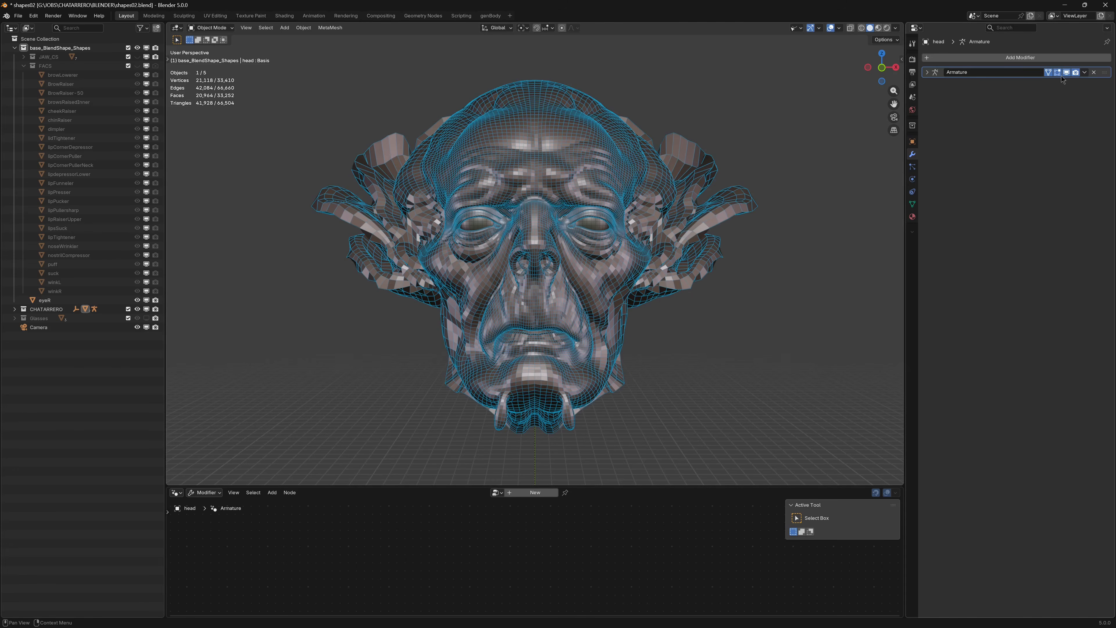
{"action": "left_click", "coordinate": [273, 207]}
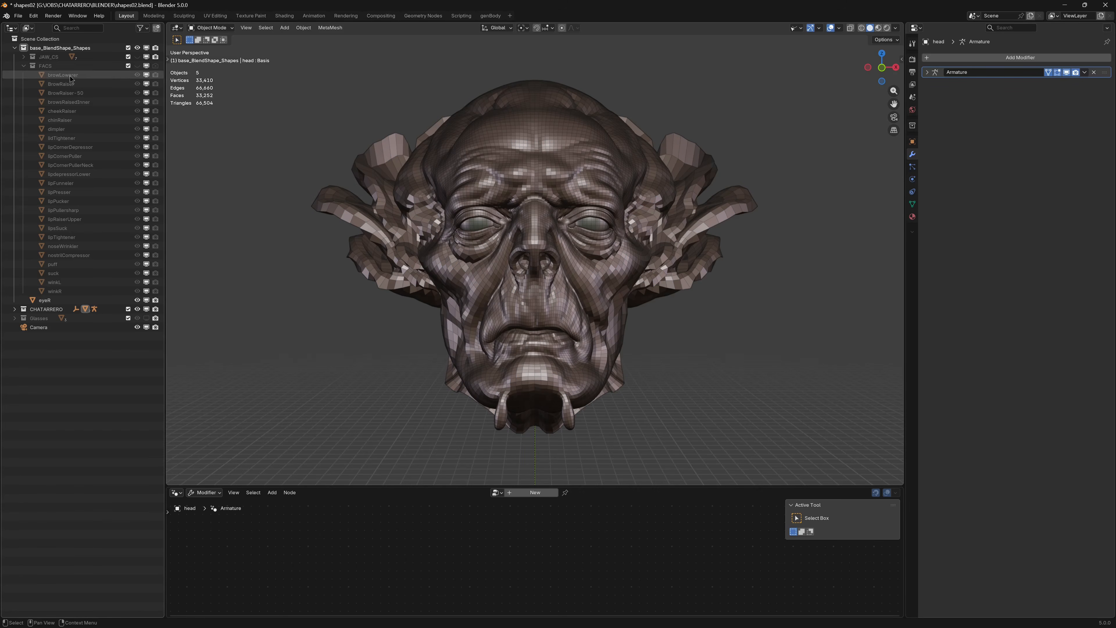
{"action": "left_click", "coordinate": [48, 65]}
{"action": "left_click", "coordinate": [138, 65]}
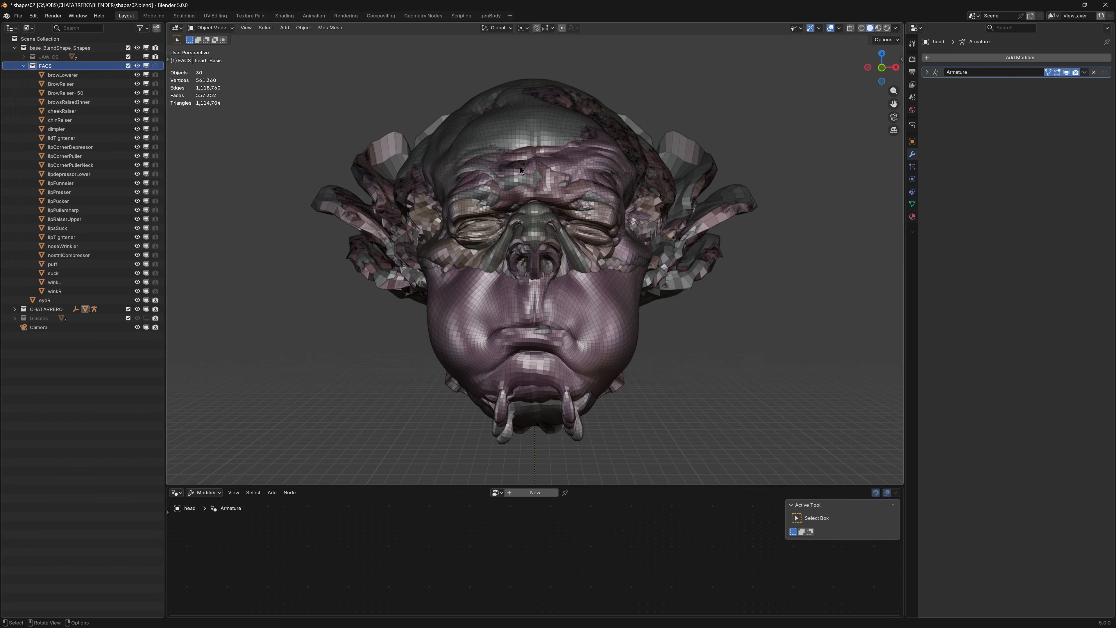
{"action": "middle_click_drag", "start_coordinate": [383, 153], "coordinate": [488, 189]}
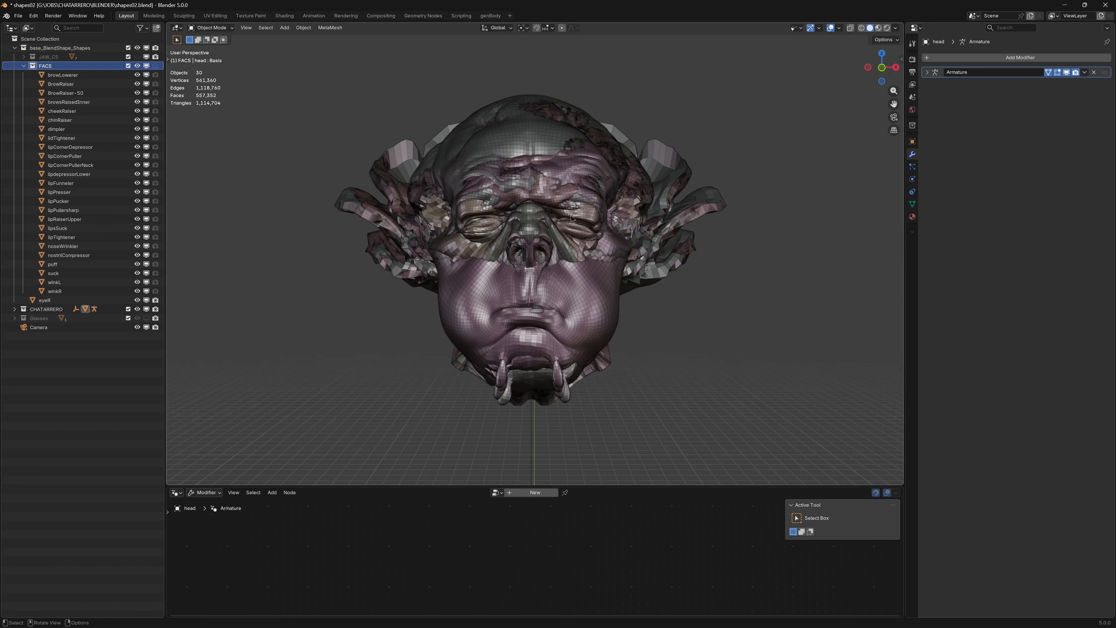
{"action": "scroll", "coordinate": [489, 167], "scroll_direction": "down", "scroll_amount": 3}
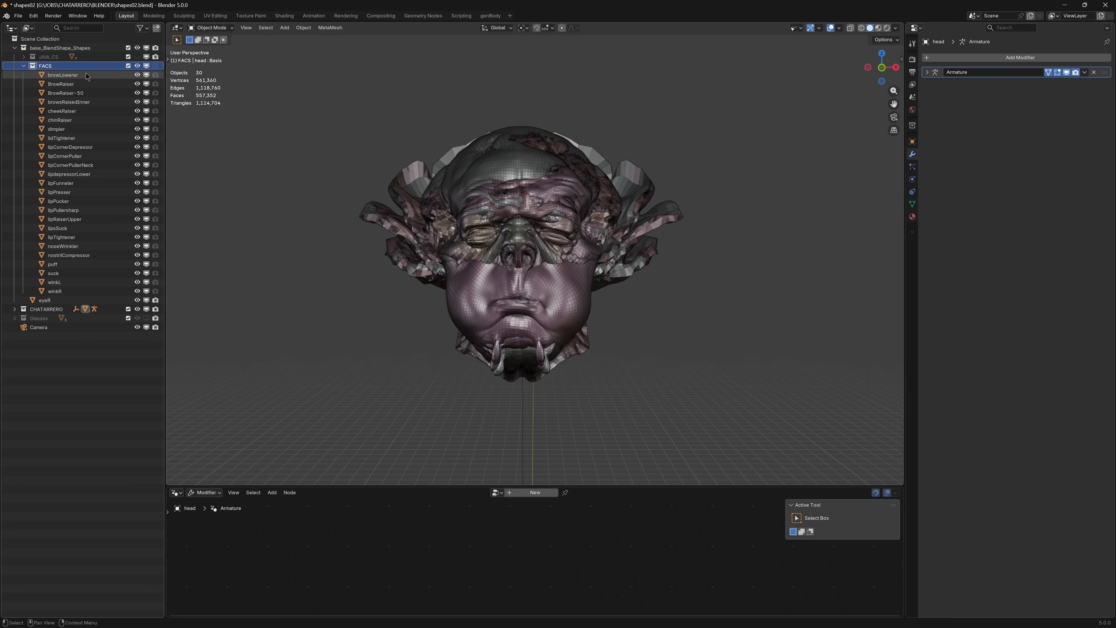
Step: Create a BBlendShape on the head mesh, using all FACS shapes from browLowerer to winkR as targets
{"action": "left_click", "coordinate": [63, 75]}
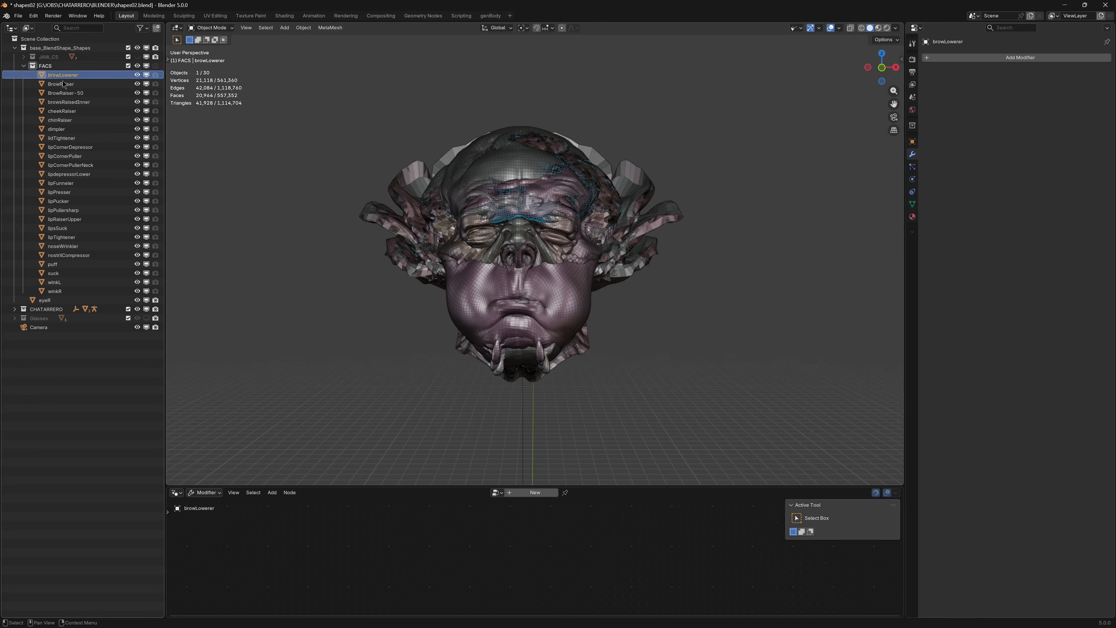
{"action": "left_click", "coordinate": [55, 291], "text": "shift"}
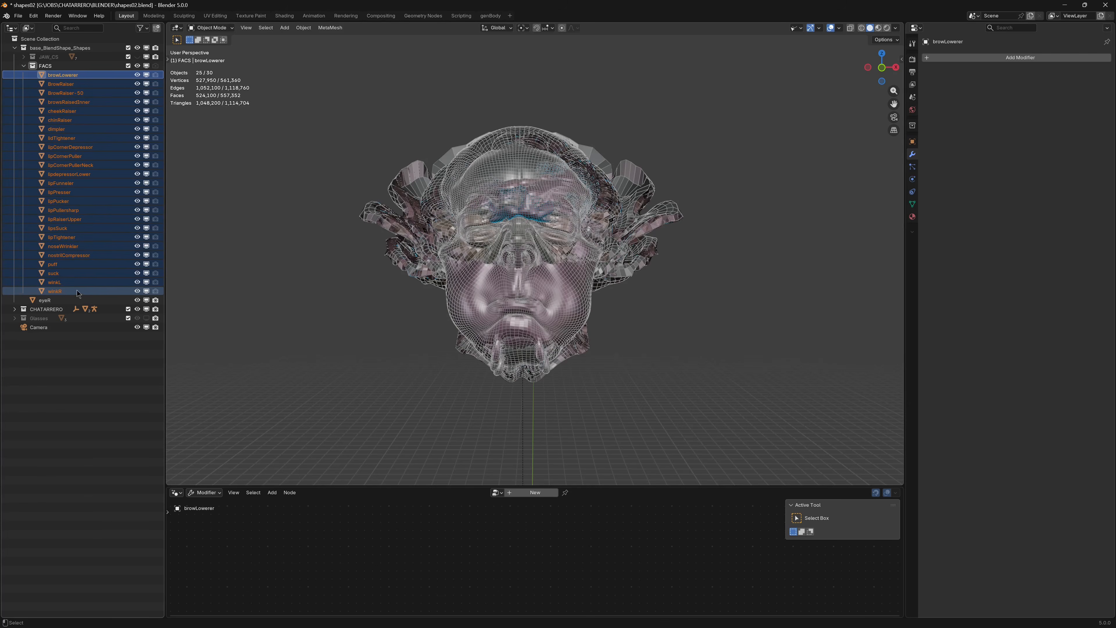
{"action": "left_click", "coordinate": [14, 309]}
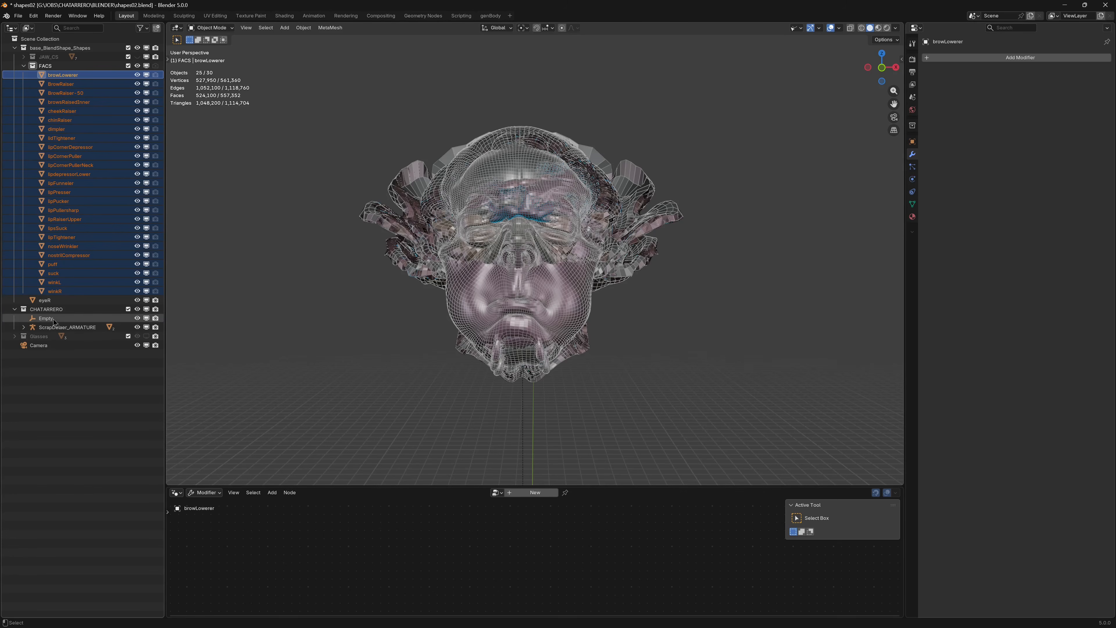
{"action": "left_click", "coordinate": [23, 327]}
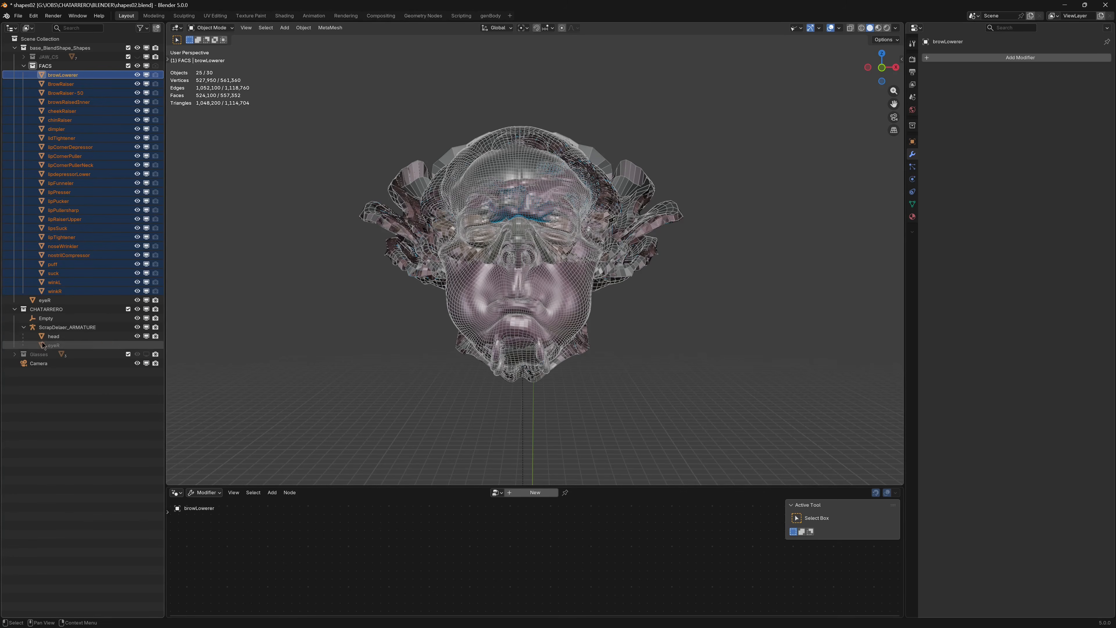
{"action": "left_click", "coordinate": [53, 336], "text": "ctrl"}
{"action": "left_click", "coordinate": [331, 28]}
{"action": "mouse_move", "coordinate": [368, 42]}
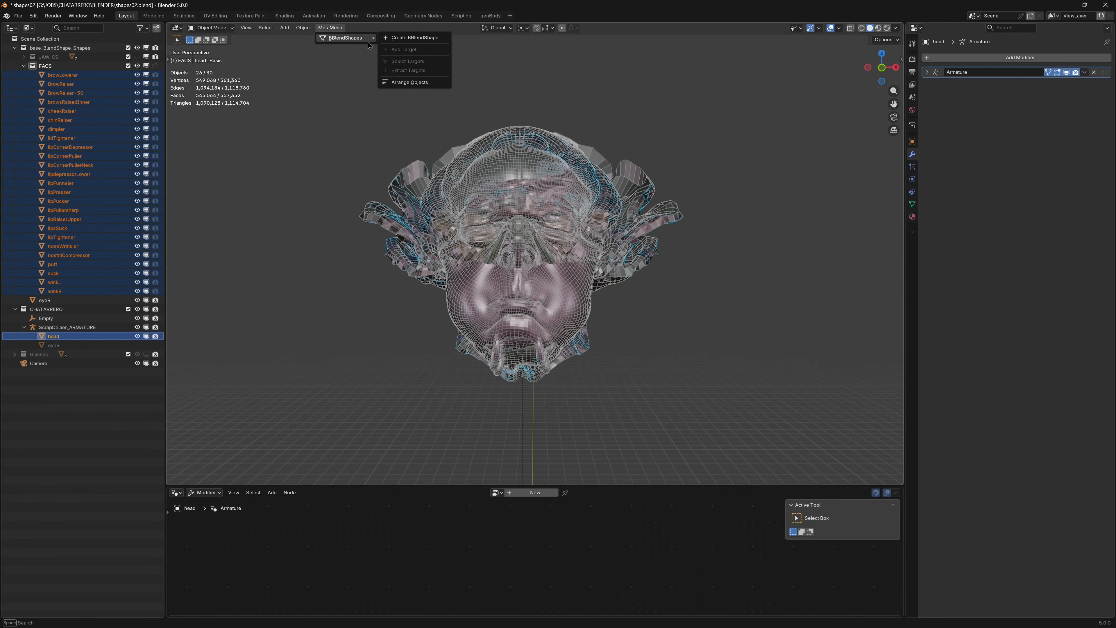
{"action": "left_click", "coordinate": [415, 38]}
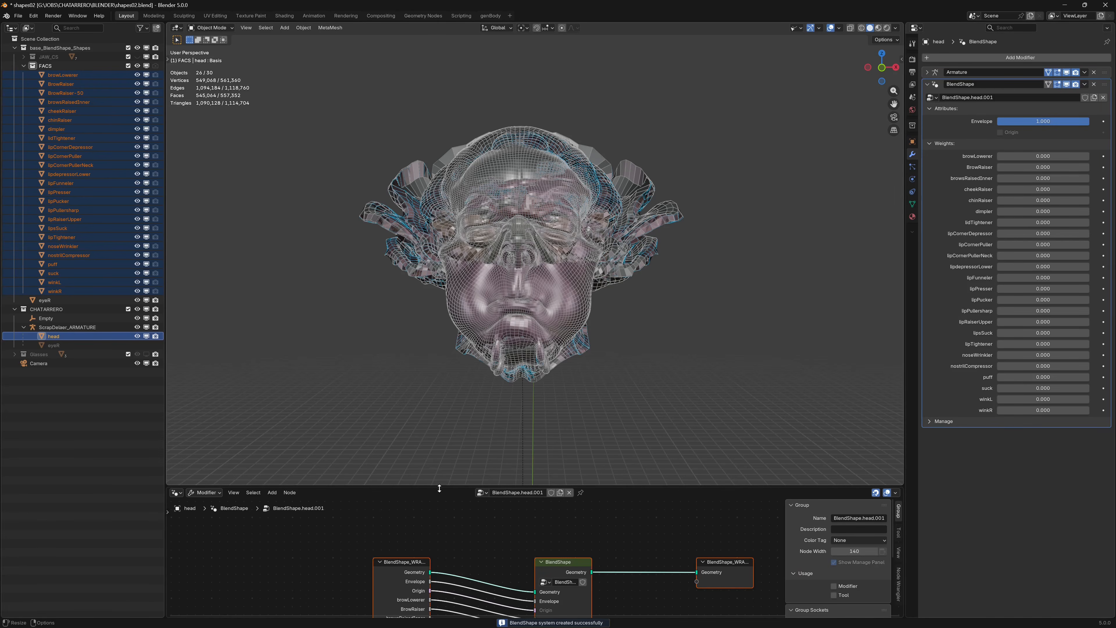
Step: Enlarge the node editor and examine the complete BlendShape.head.001 node tree
{"action": "left_click_drag", "start_coordinate": [437, 485], "coordinate": [437, 356]}
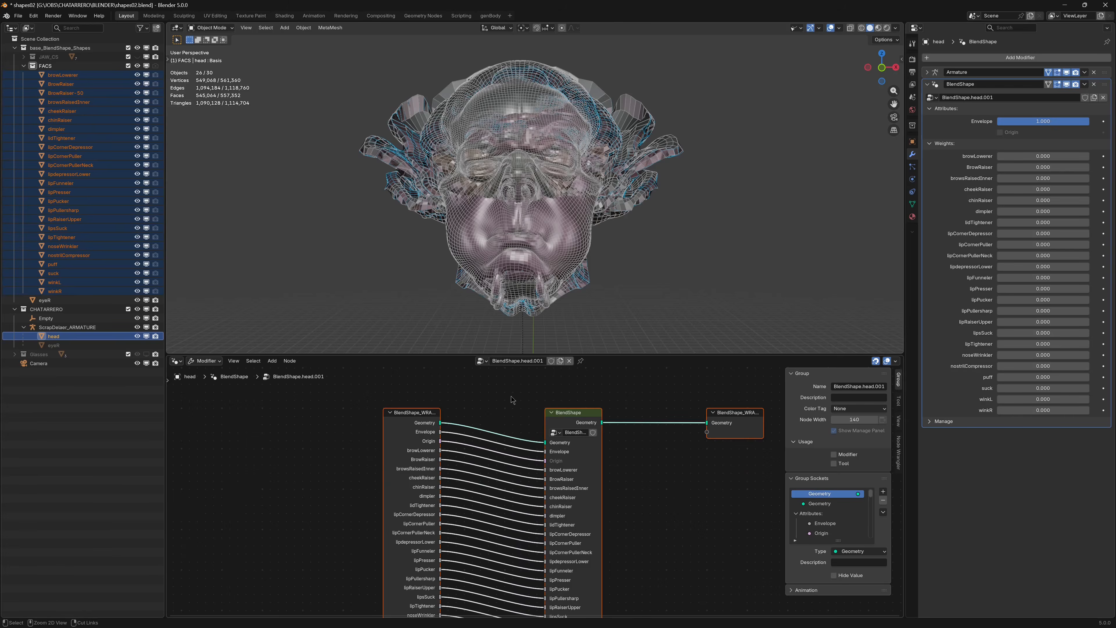
{"action": "key", "text": "ctrl+space"}
{"action": "left_click", "coordinate": [535, 128]}
{"action": "middle_click_drag", "start_coordinate": [613, 314], "coordinate": [586, 261], "text": "ctrl"}
{"action": "middle_click_drag", "start_coordinate": [585, 260], "coordinate": [529, 220]}
{"action": "middle_click_drag", "start_coordinate": [523, 191], "coordinate": [483, 173]}
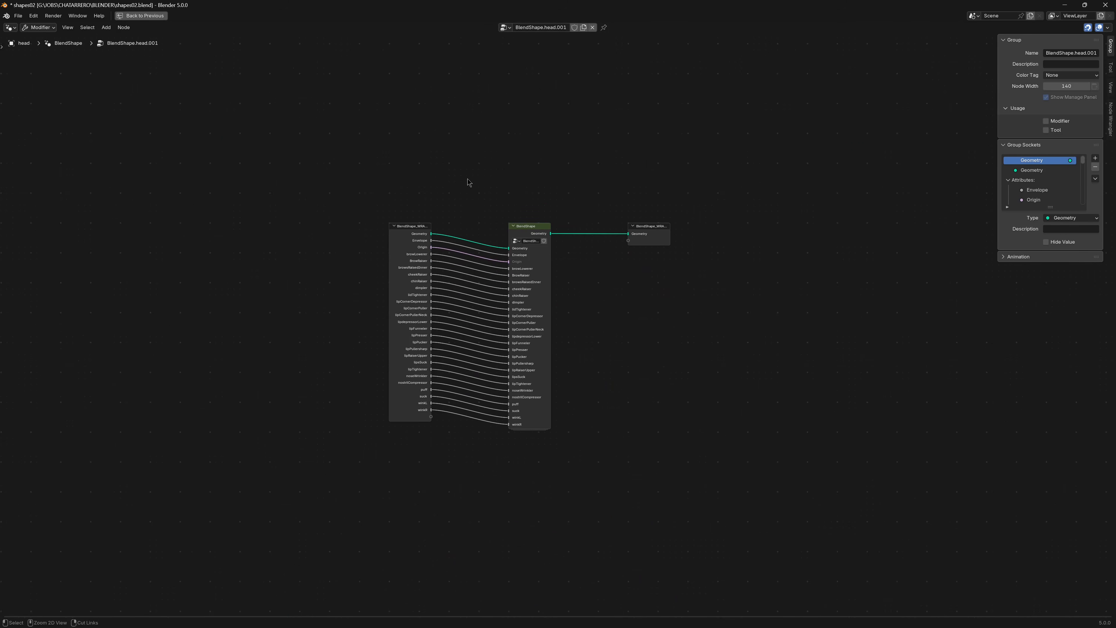
{"action": "key", "text": "ctrl+space"}
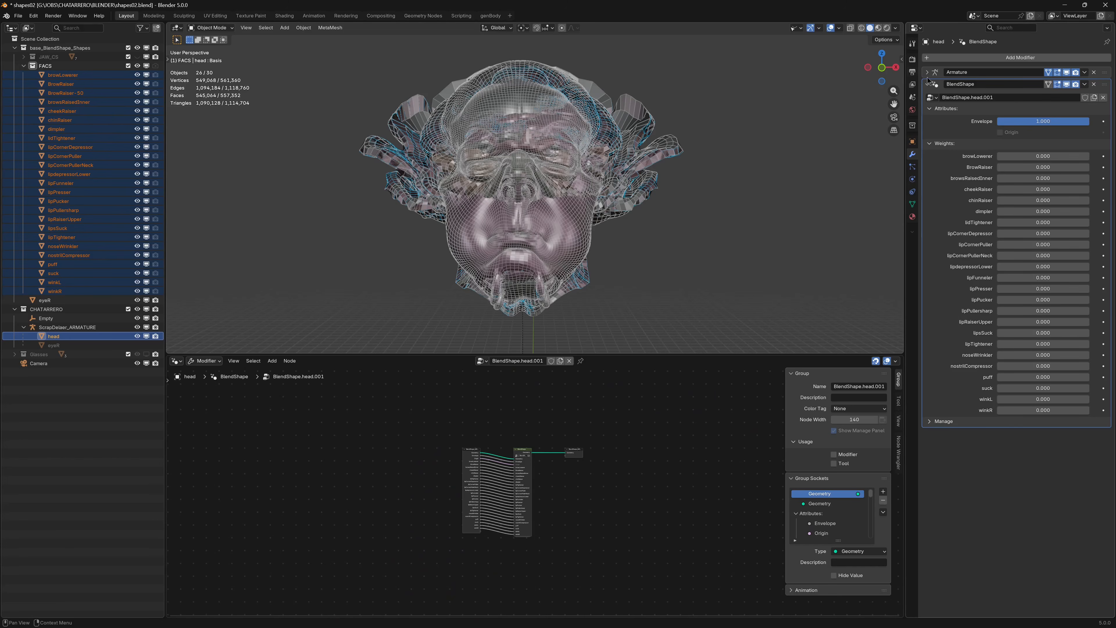
Step: Move the head's BlendShape modifier above Armature, hide the FACS collection and clear the selection
{"action": "left_click_drag", "start_coordinate": [1102, 86], "coordinate": [1102, 71]}
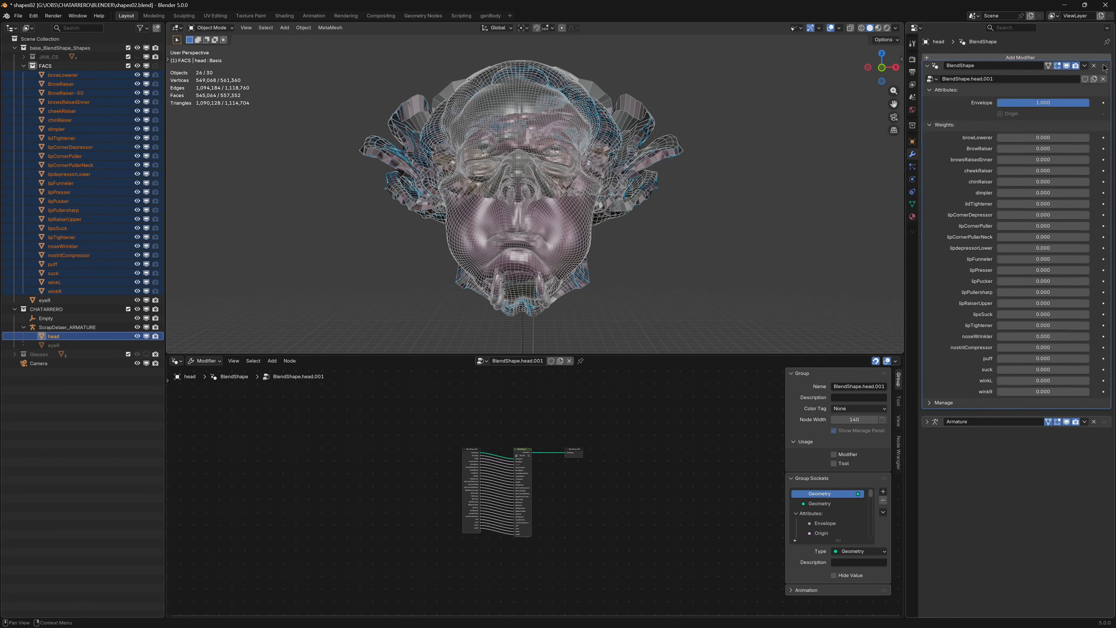
{"action": "middle_click_drag", "start_coordinate": [461, 331], "coordinate": [453, 308]}
{"action": "left_click", "coordinate": [138, 65]}
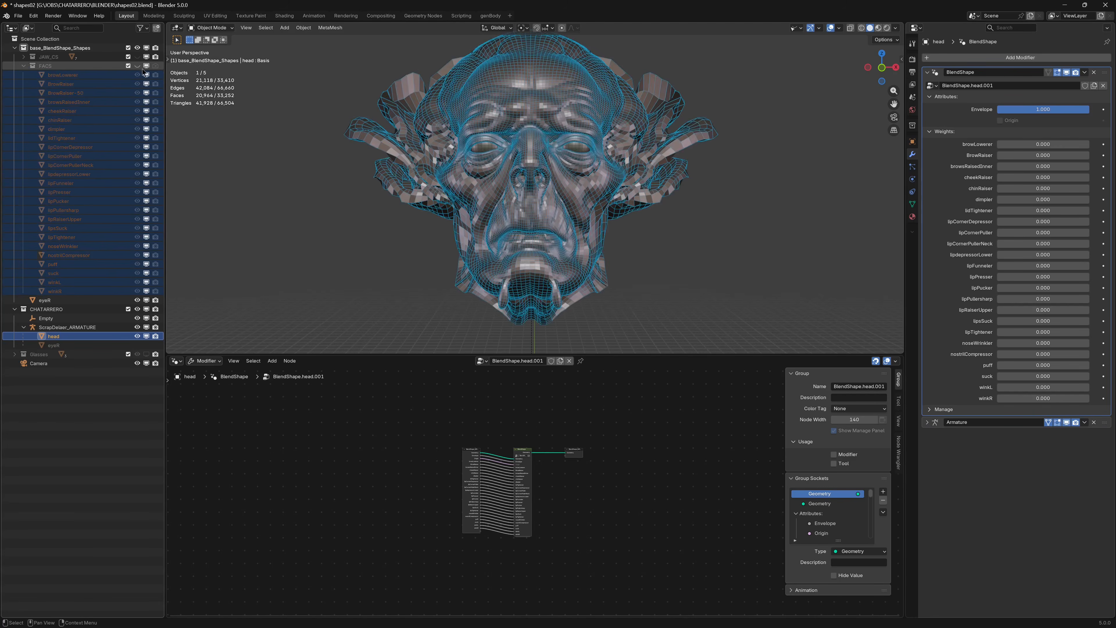
{"action": "left_click", "coordinate": [286, 160]}
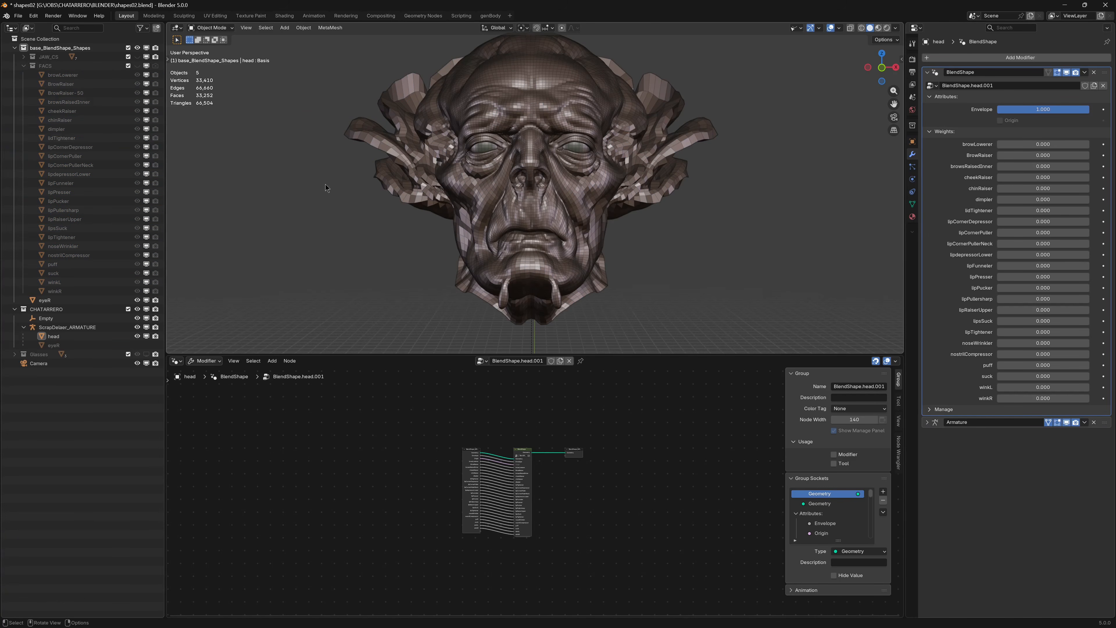
{"action": "middle_click_drag", "start_coordinate": [325, 184], "coordinate": [384, 194]}
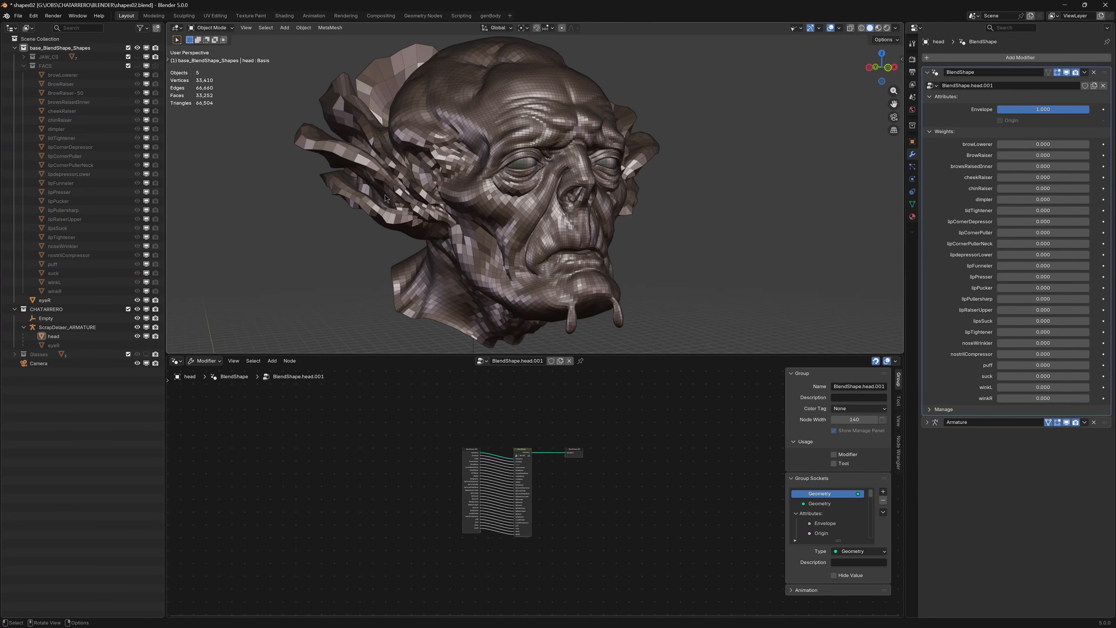
{"action": "key", "text": "shift+w"}
{"action": "key", "text": "shift+w"}
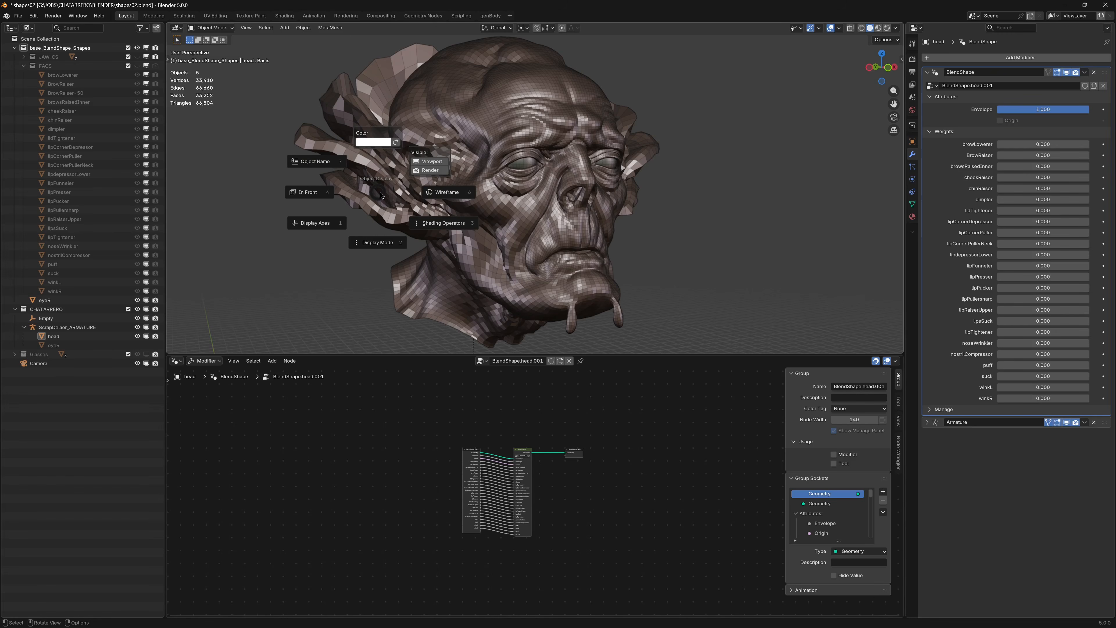
{"action": "key", "text": "Escape"}
{"action": "middle_click_drag", "start_coordinate": [399, 194], "coordinate": [385, 194]}
Step: Show armatures in the viewport and enter Pose Mode on ScrapDelaer_ARMATURE
{"action": "left_click", "coordinate": [797, 28]}
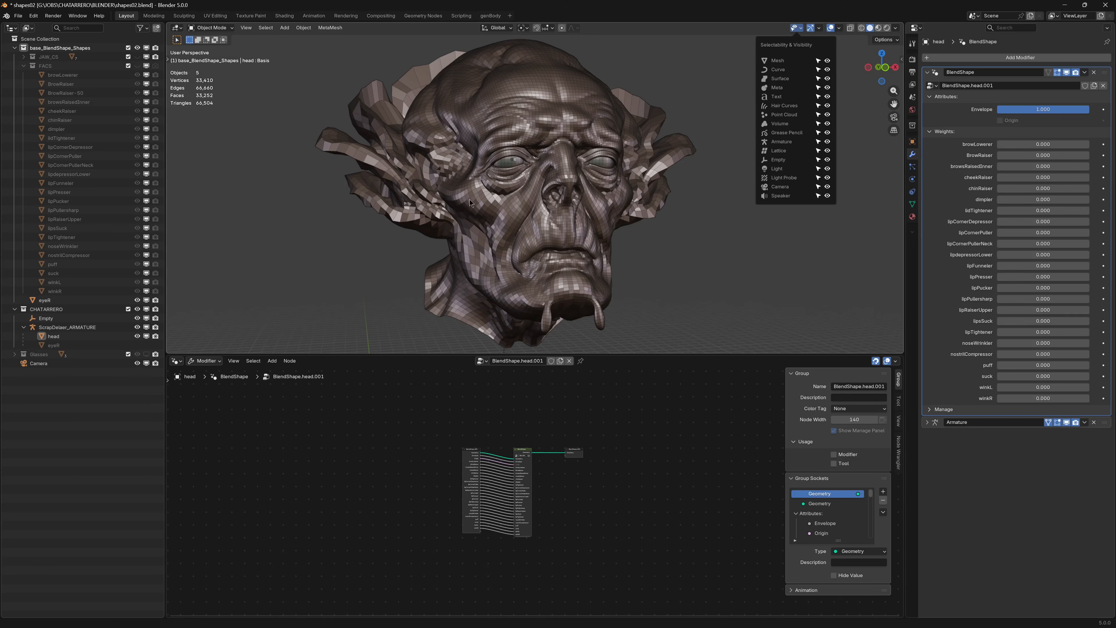
{"action": "middle_click_drag", "start_coordinate": [502, 174], "coordinate": [559, 225]}
{"action": "left_click", "coordinate": [538, 176]}
{"action": "key", "text": "ctrl+Tab"}
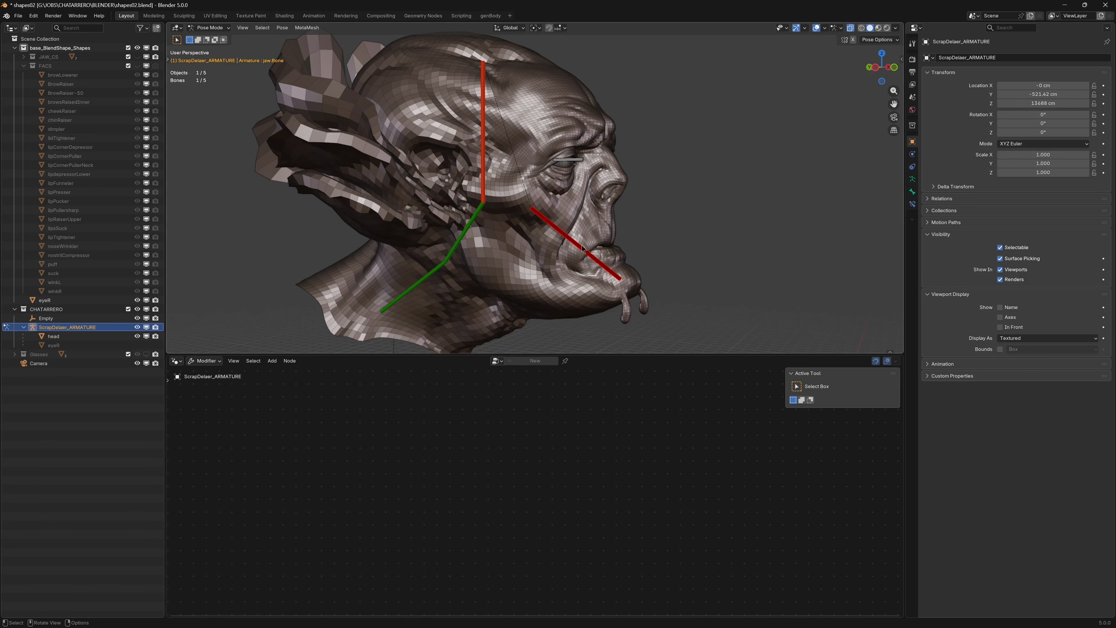
Step: Try rotating the jaw bone from the side and the front, and try moving it
{"action": "key", "text": "r"}
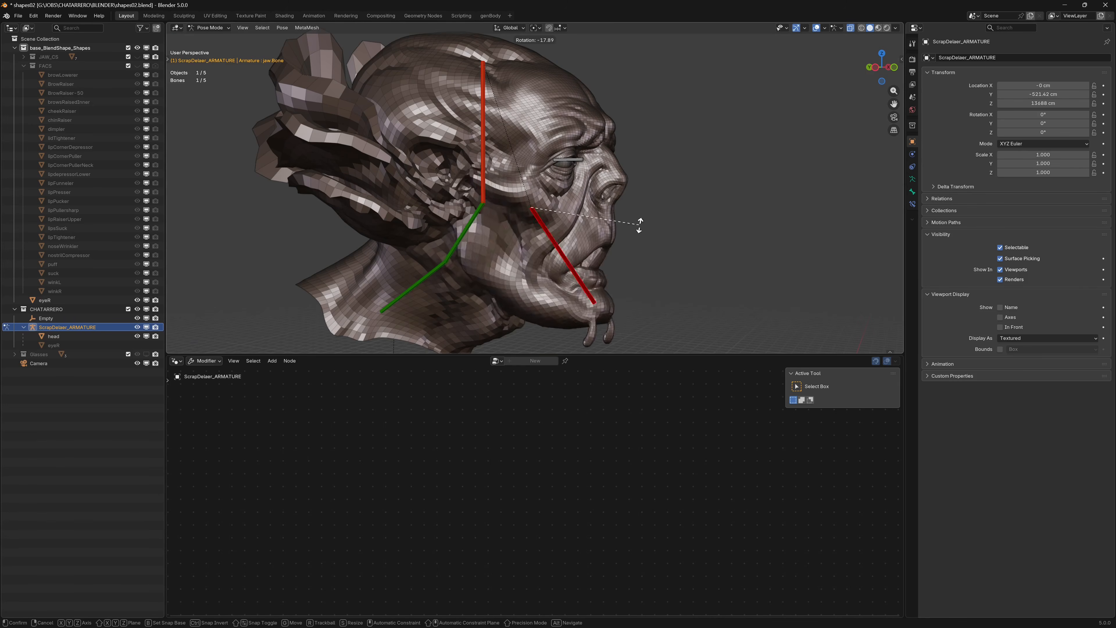
{"action": "right_click", "coordinate": [678, 229]}
{"action": "middle_click_drag", "start_coordinate": [679, 229], "coordinate": [645, 142]}
{"action": "key", "text": "r"}
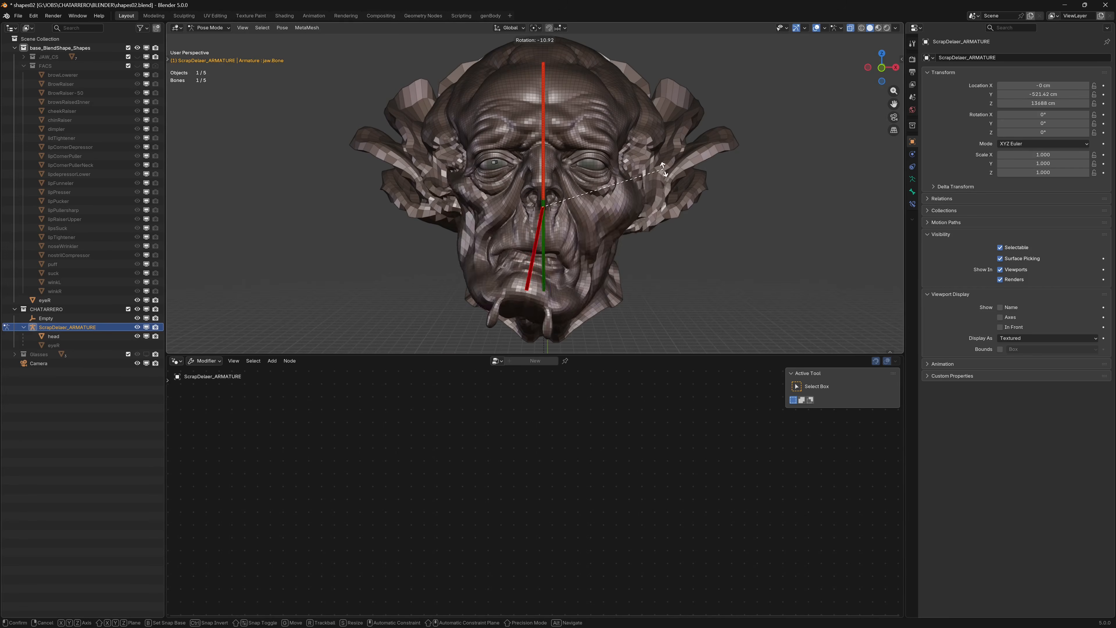
{"action": "right_click", "coordinate": [584, 168]}
{"action": "key", "text": "r"}
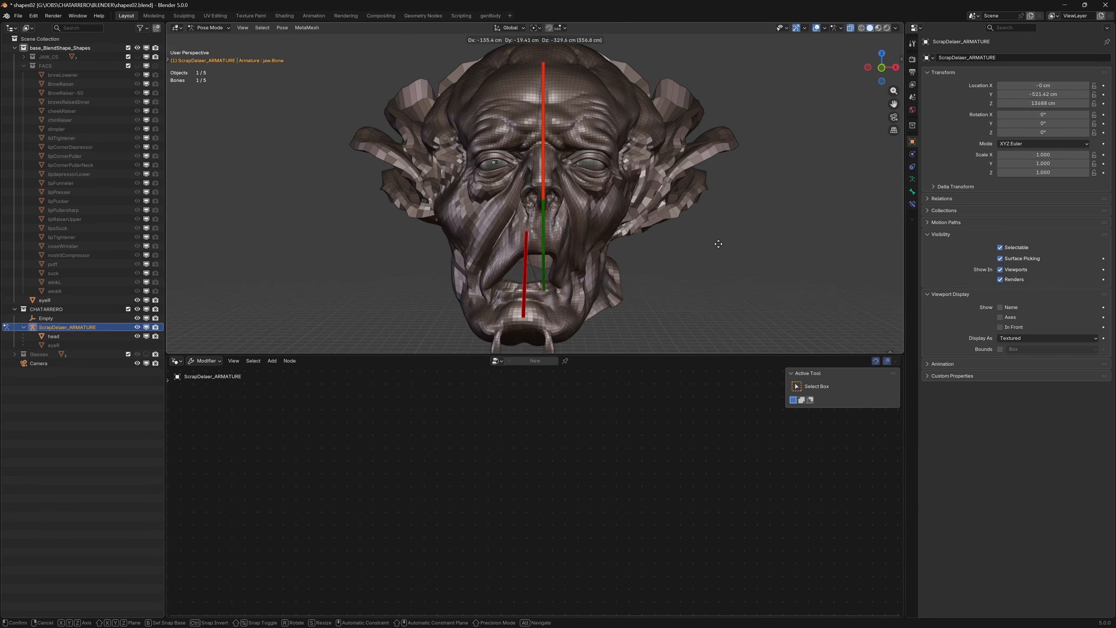
{"action": "right_click", "coordinate": [766, 219]}
{"action": "middle_click_drag", "start_coordinate": [766, 219], "coordinate": [846, 163]}
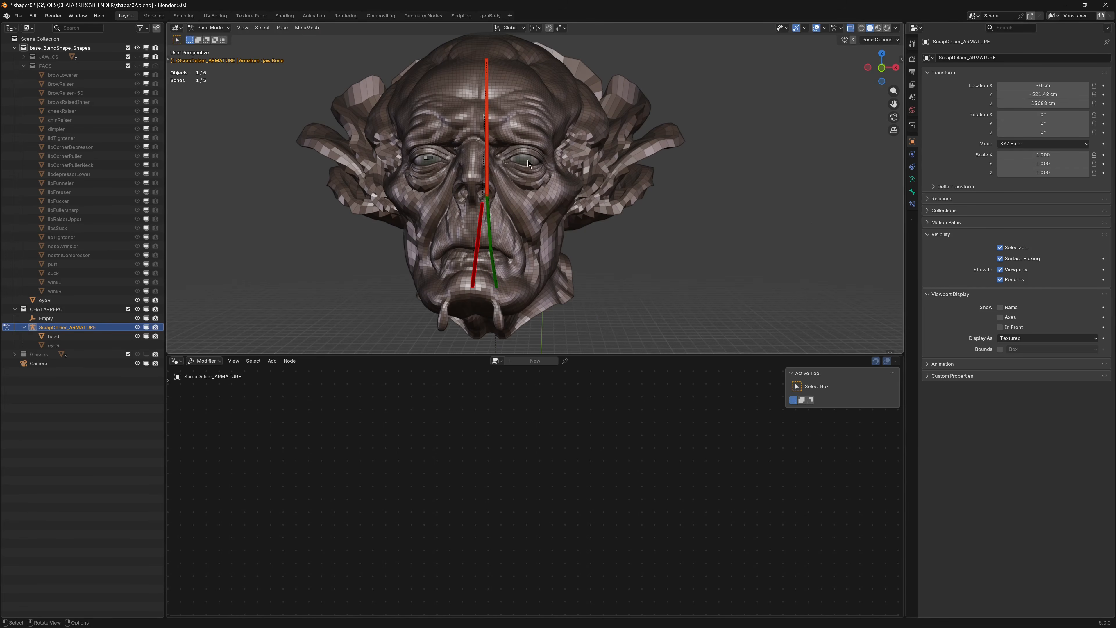
Step: Return to Object Mode, select the head and set its browsRaisedInner weight to 0.969
{"action": "key", "text": "ctrl+Tab"}
{"action": "left_click", "coordinate": [544, 165]}
{"action": "left_click_drag", "start_coordinate": [1011, 166], "coordinate": [1103, 171]}
Step: Switch the node editor area to a Timeline and scrub the animation to frame 76
{"action": "left_click", "coordinate": [177, 361]}
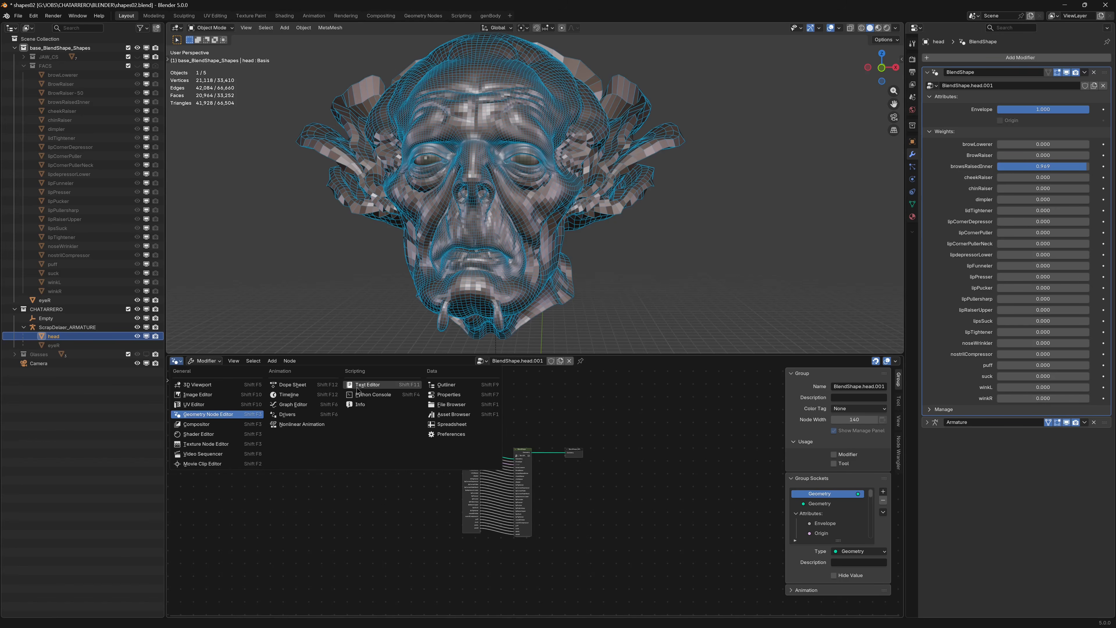
{"action": "left_click", "coordinate": [288, 394]}
{"action": "left_click_drag", "start_coordinate": [230, 371], "coordinate": [693, 372]}
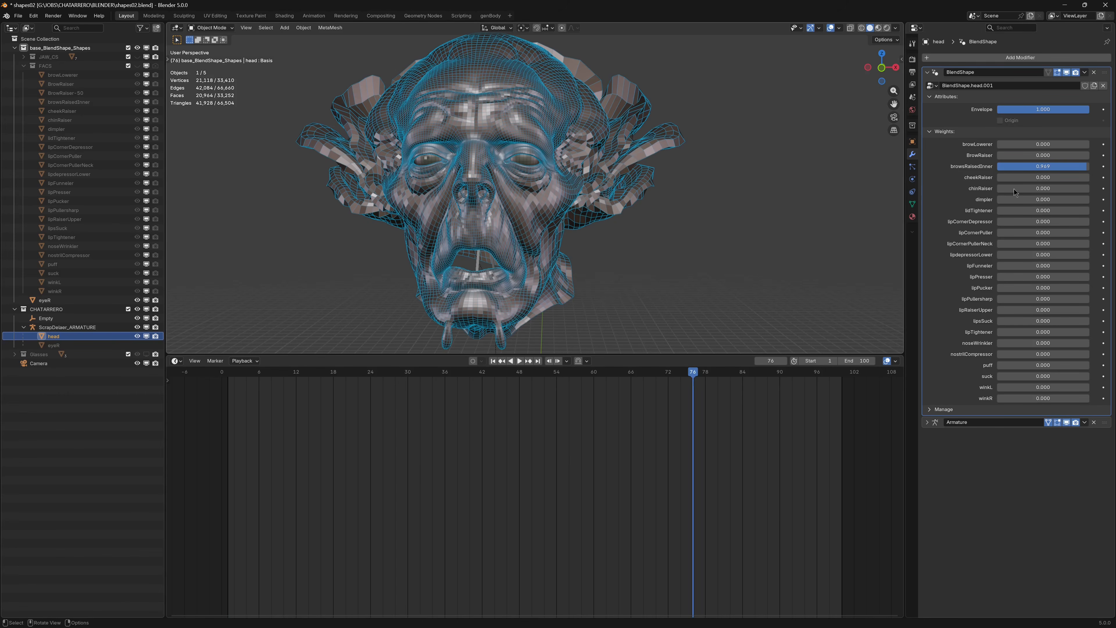
Step: Set cheekRaiser to 0.670, chinRaiser to 0.654 and lipCornerDepressor to 0.259, and move the BlendShape modifier below Armature
{"action": "left_click_drag", "start_coordinate": [1077, 189], "coordinate": [1103, 188]}
{"action": "left_click_drag", "start_coordinate": [1045, 179], "coordinate": [1057, 133]}
{"action": "left_click_drag", "start_coordinate": [1107, 76], "coordinate": [1106, 415]}
{"action": "middle_click_drag", "start_coordinate": [683, 258], "coordinate": [893, 203]}
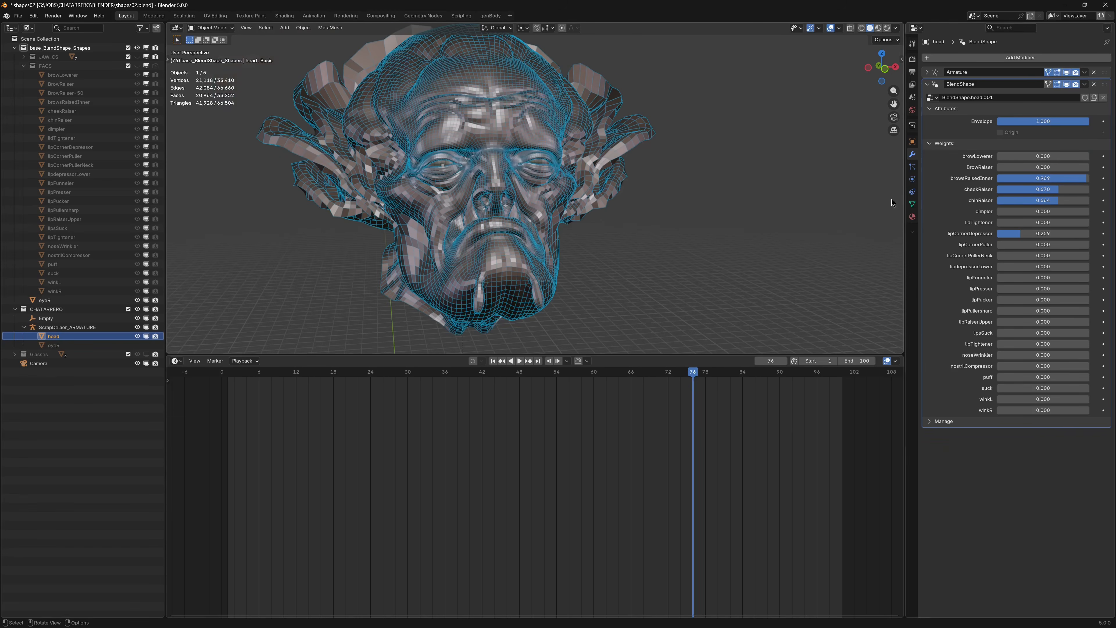
Step: Move the BlendShape modifier above Armature and reset the browsRaisedInner, cheekRaiser, chinRaiser and lipCornerDepressor weights to 0
{"action": "mouse_move", "coordinate": [1104, 84]}
{"action": "left_mouse_down"}
{"action": "mouse_move", "coordinate": [1105, 55]}
{"action": "mouse_move", "coordinate": [1104, 66]}
{"action": "left_mouse_up"}
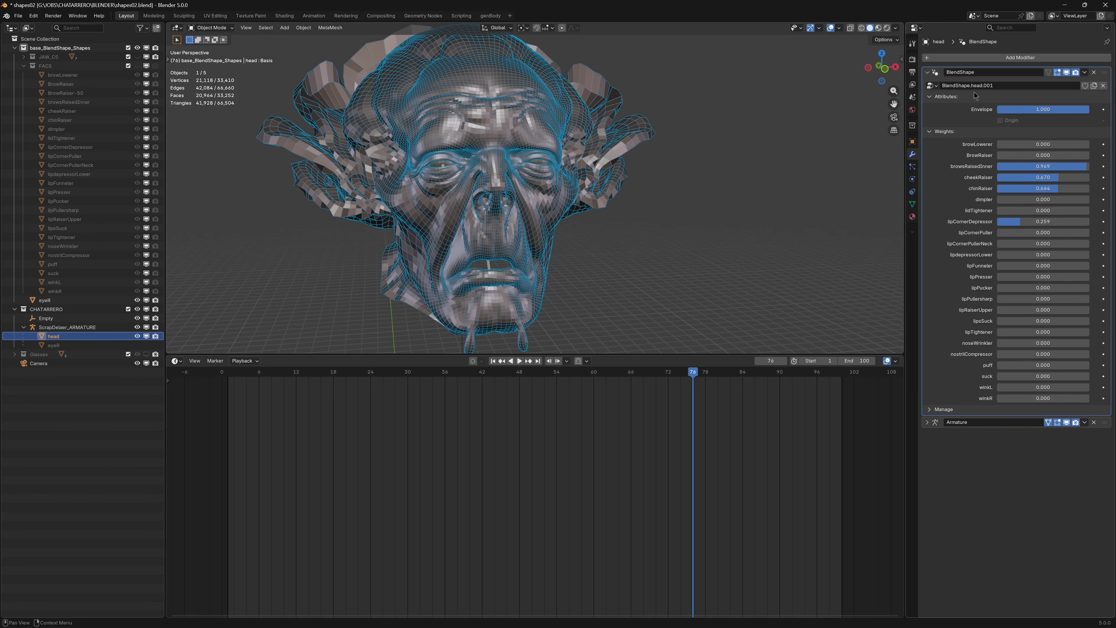
{"action": "left_click_drag", "start_coordinate": [1027, 165], "coordinate": [975, 190]}
{"action": "left_click_drag", "start_coordinate": [1011, 222], "coordinate": [951, 220]}
Step: Scrub the animation back to frame 1 and switch the Timeline area to an enlarged Geometry Node Editor
{"action": "left_click_drag", "start_coordinate": [678, 374], "coordinate": [60, 378]}
{"action": "mouse_move", "coordinate": [222, 353]}
{"action": "left_mouse_down"}
{"action": "mouse_move", "coordinate": [222, 368]}
{"action": "mouse_move", "coordinate": [223, 344]}
{"action": "left_mouse_up"}
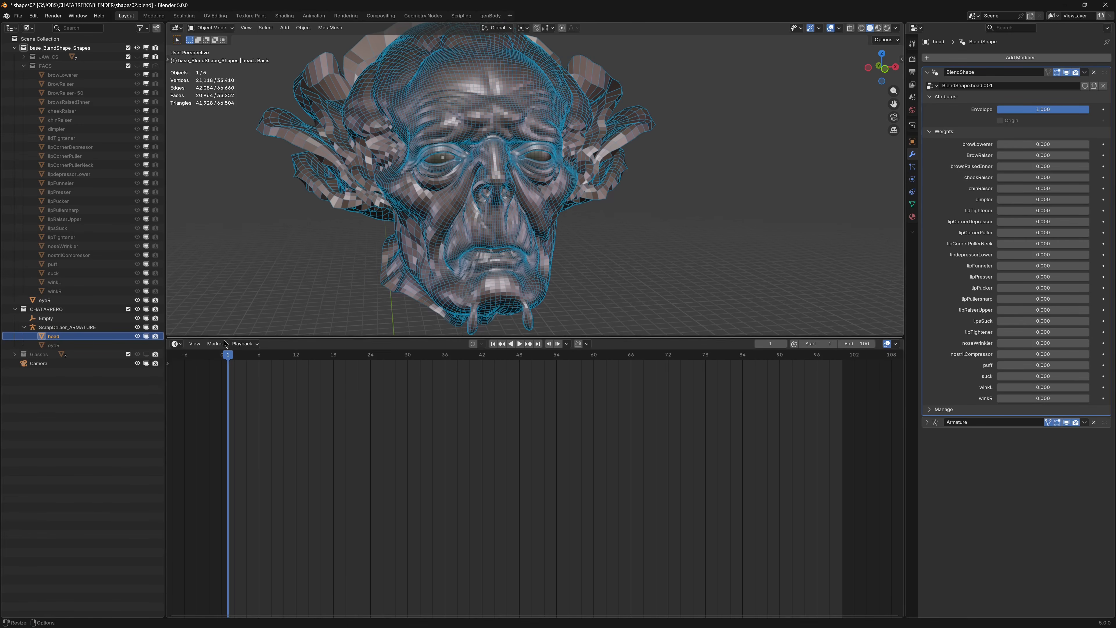
{"action": "left_click", "coordinate": [176, 343]}
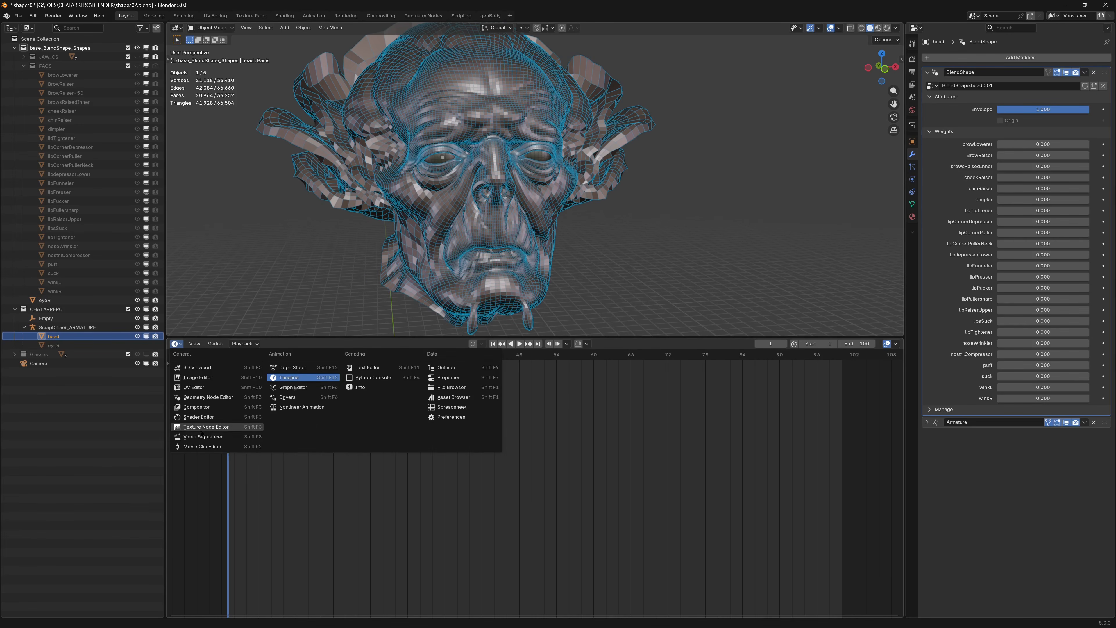
{"action": "left_click", "coordinate": [210, 397]}
{"action": "left_click_drag", "start_coordinate": [461, 338], "coordinate": [460, 143]}
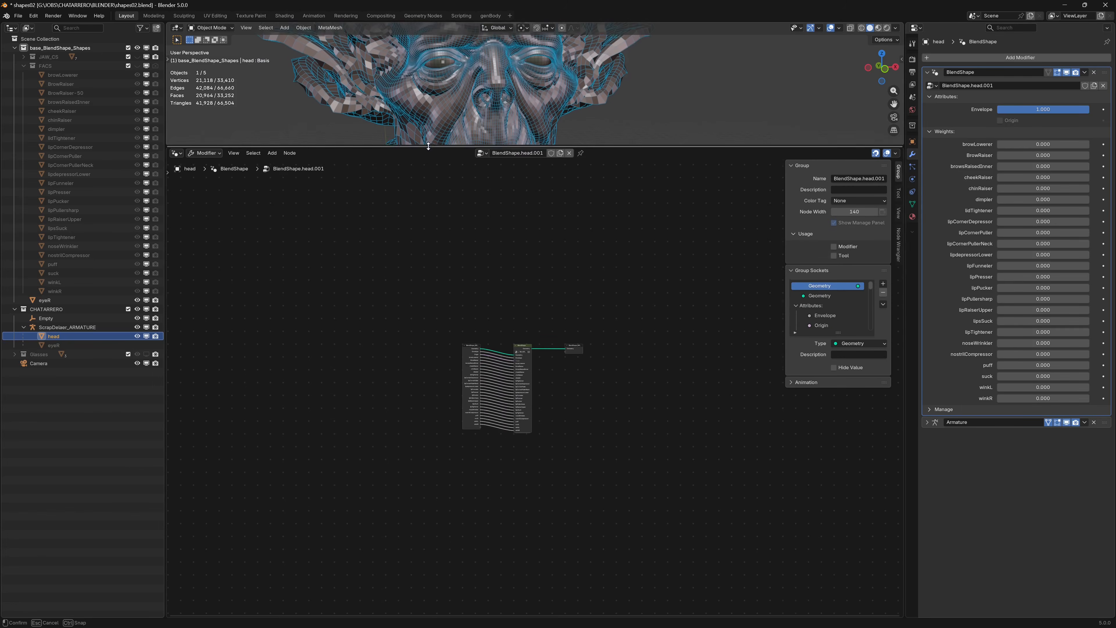
Step: Enter the BlendShape node group and examine its column of shape nodes down to the blue BrowRaiser node
{"action": "scroll", "coordinate": [501, 267], "scroll_direction": "up", "scroll_amount": 5}
{"action": "middle_click_drag", "start_coordinate": [235, 258], "coordinate": [201, 252]}
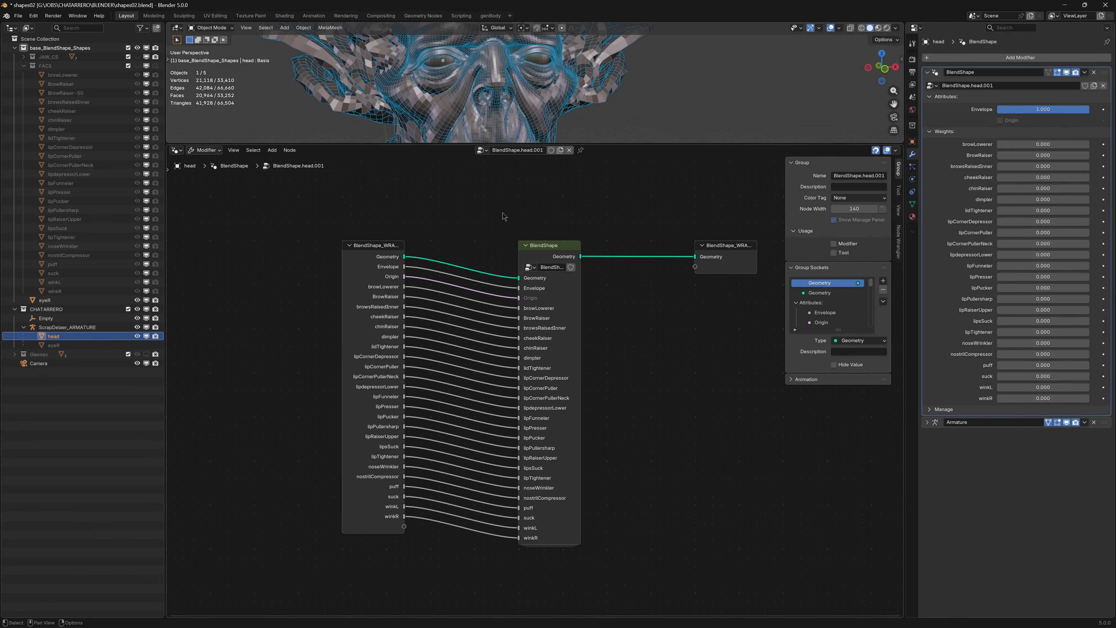
{"action": "left_click", "coordinate": [553, 249]}
{"action": "key", "text": "Tab"}
{"action": "scroll", "coordinate": [589, 313], "scroll_direction": "down", "scroll_amount": 8}
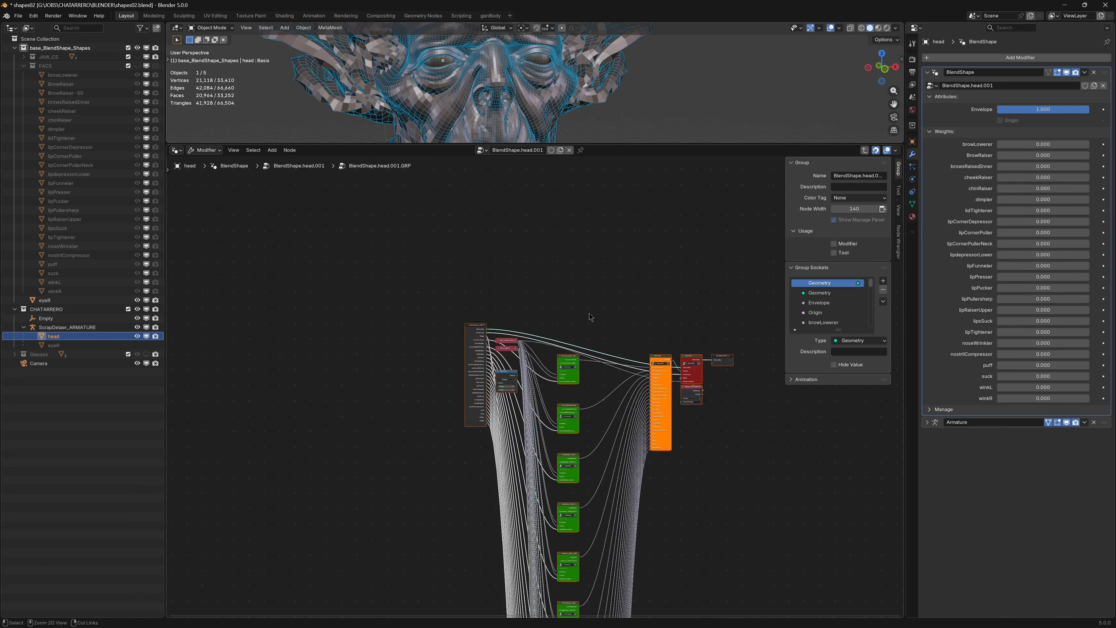
{"action": "middle_click_drag", "start_coordinate": [514, 222], "coordinate": [508, 284]}
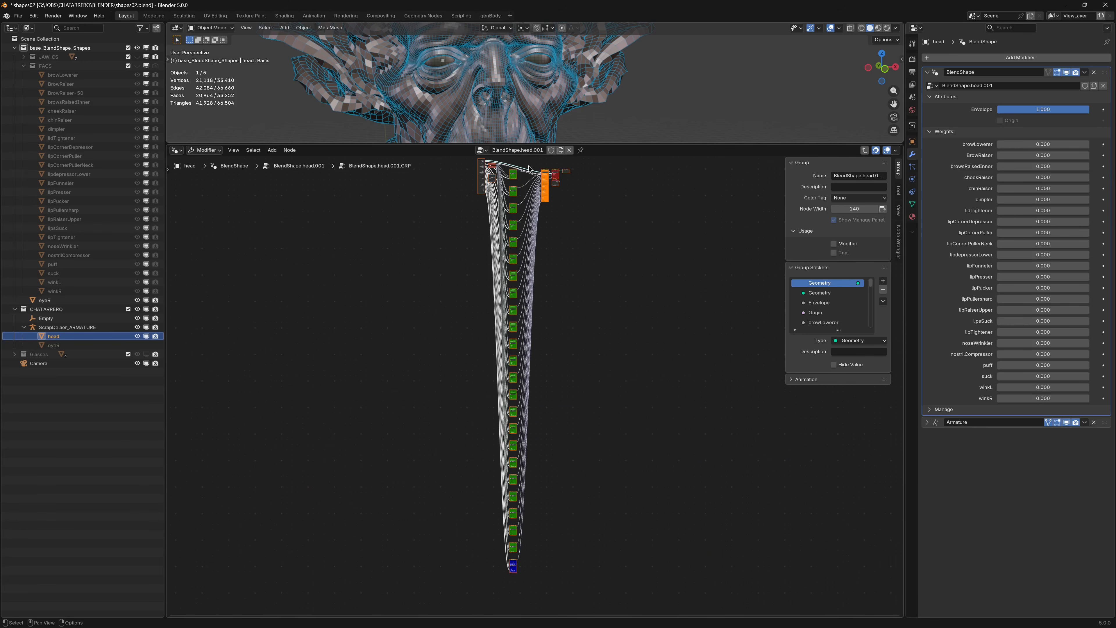
{"action": "middle_click_drag", "start_coordinate": [511, 507], "coordinate": [502, 409]}
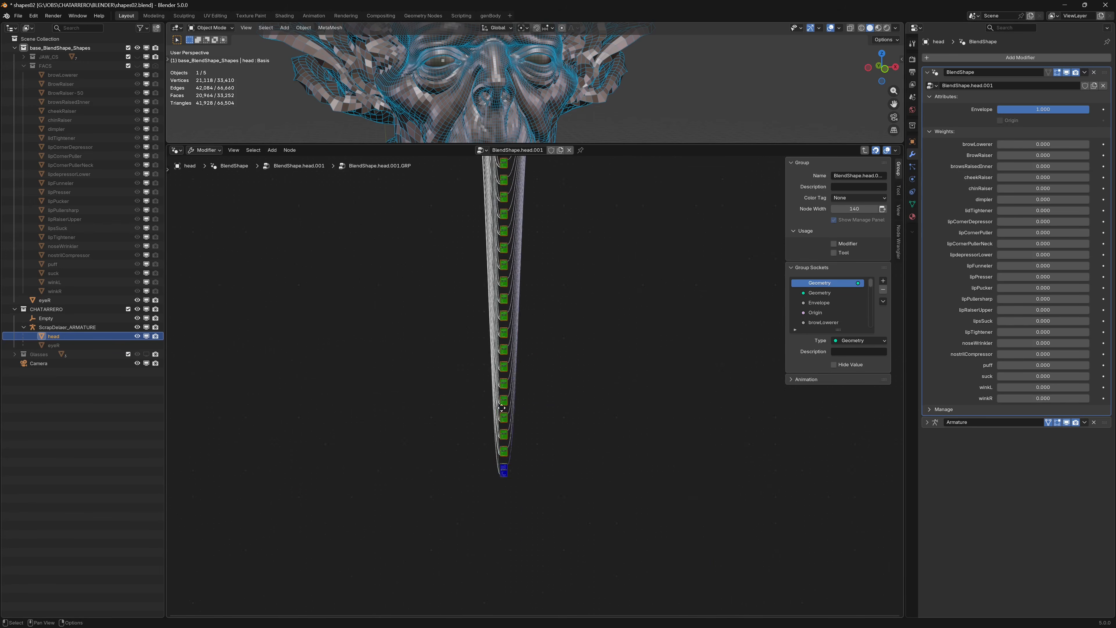
{"action": "scroll", "coordinate": [502, 409], "scroll_direction": "up", "scroll_amount": 6}
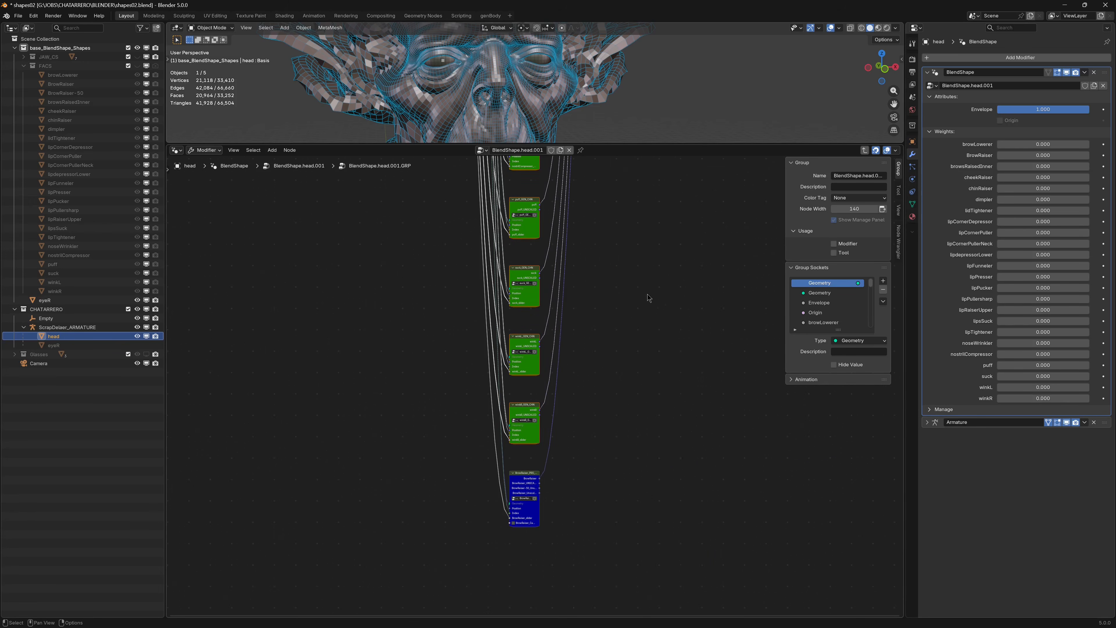
{"action": "scroll", "coordinate": [582, 303], "scroll_direction": "up", "scroll_amount": 4}
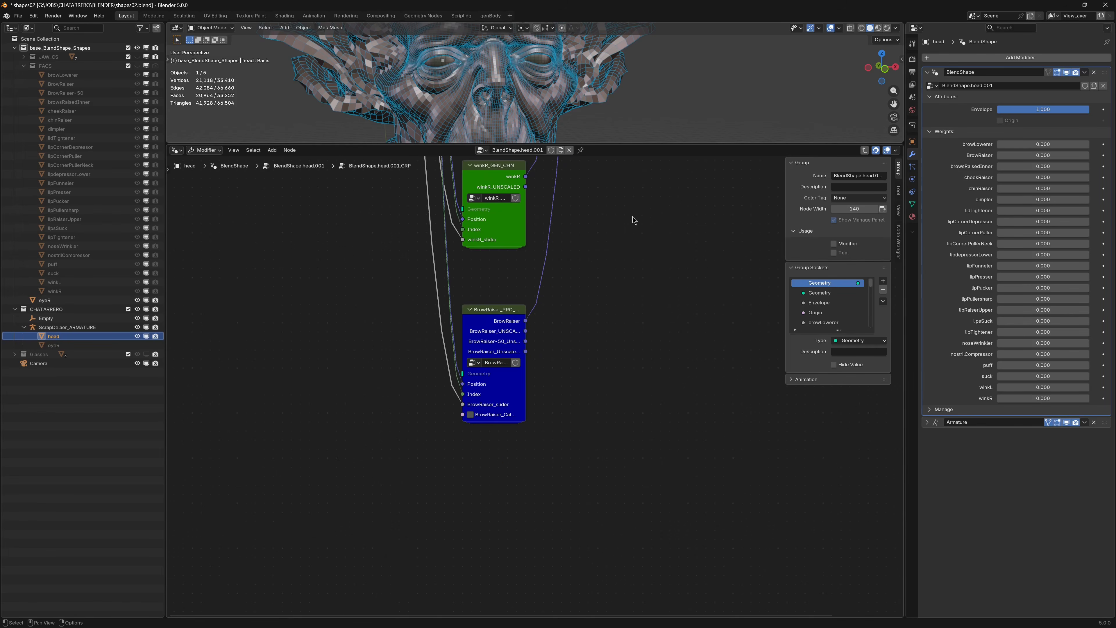
Step: Widen the BrowRaiser_PRO_CHN node so its labels are readable and enter its group
{"action": "left_click", "coordinate": [487, 320]}
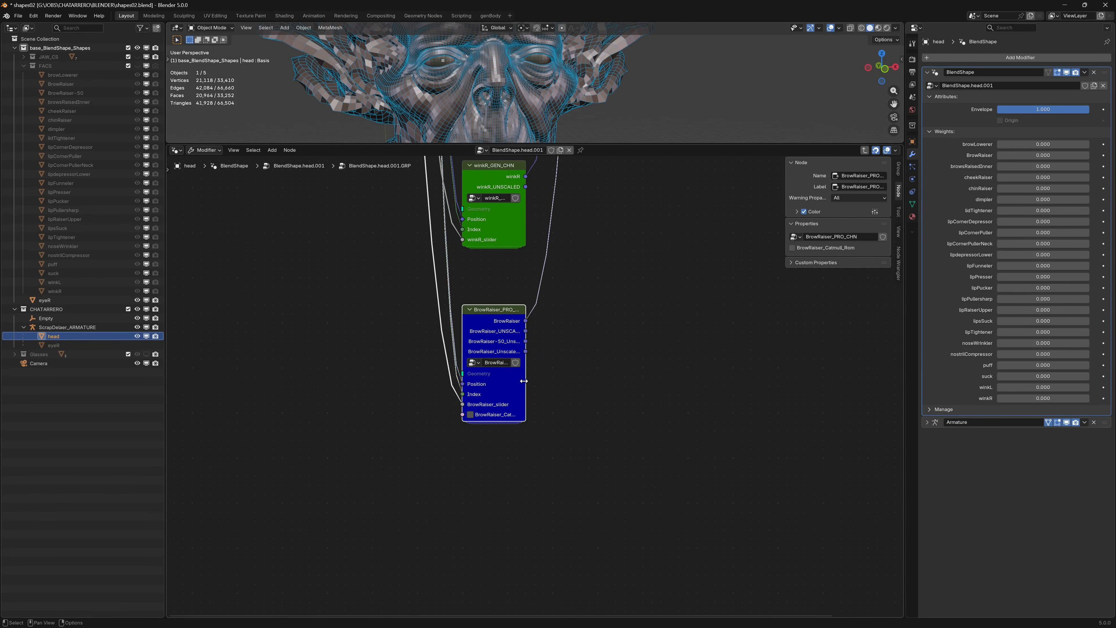
{"action": "left_click_drag", "start_coordinate": [524, 381], "coordinate": [616, 381]}
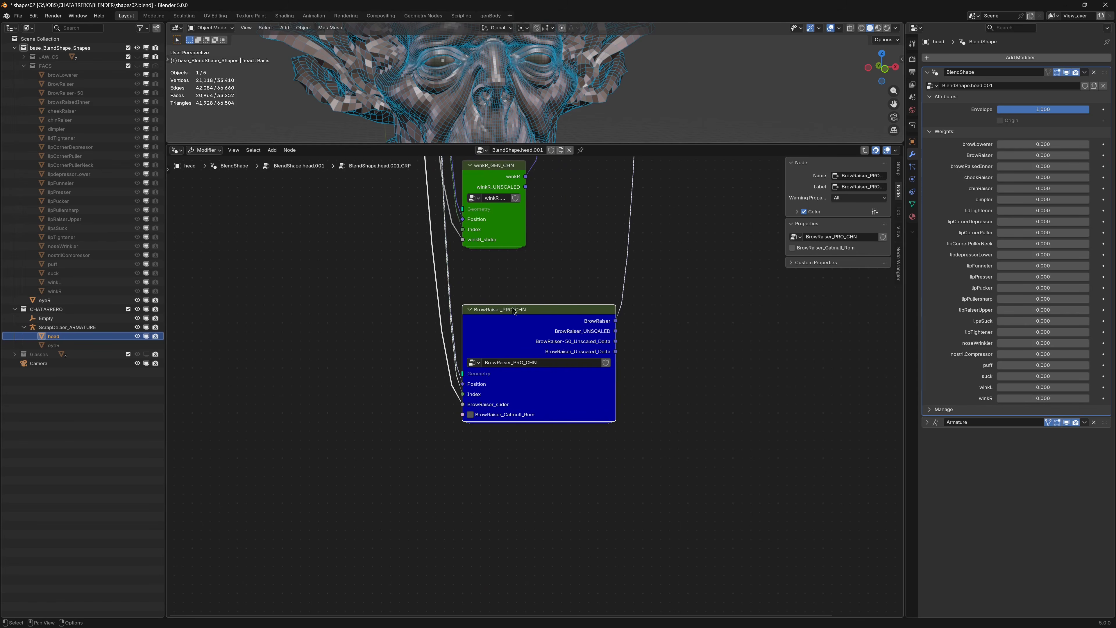
{"action": "key", "text": "Tab"}
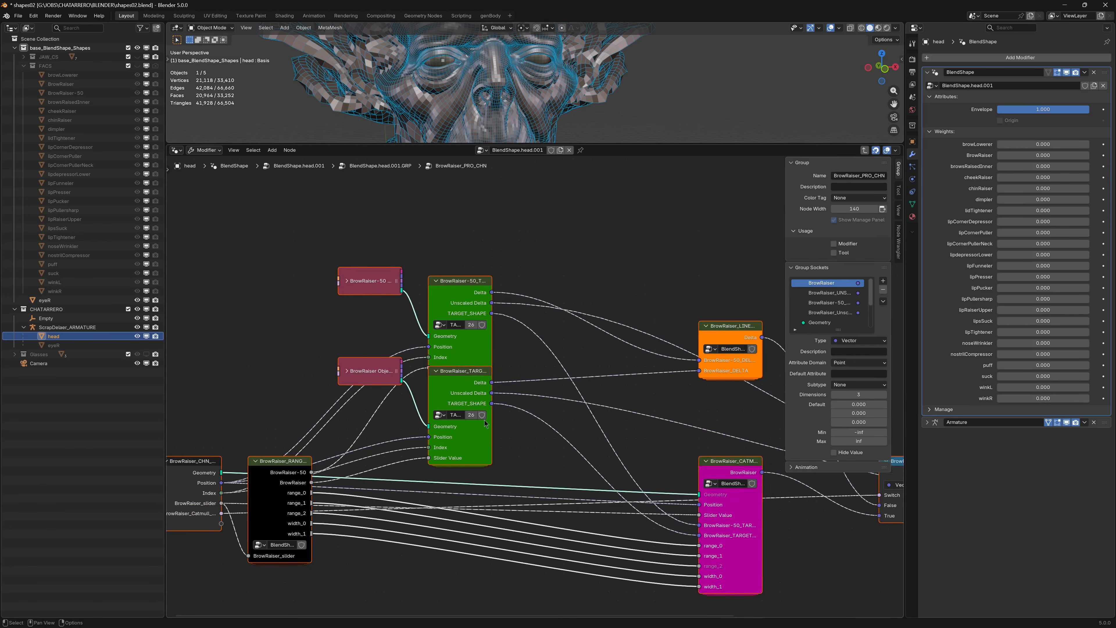
Step: Move the BrowRaiser-50 object and target nodes up, clear of the BrowRaiser target node
{"action": "left_click_drag", "start_coordinate": [310, 227], "coordinate": [446, 295]}
{"action": "key", "text": "g"}
{"action": "left_click", "coordinate": [416, 215]}
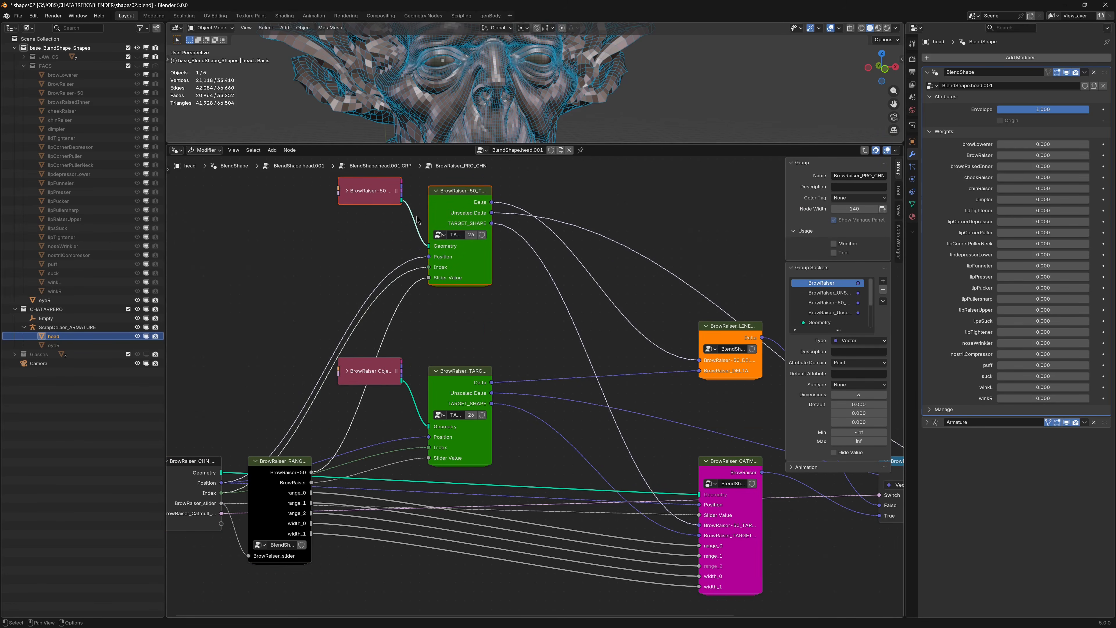
{"action": "scroll", "coordinate": [431, 323], "scroll_direction": "down", "scroll_amount": 4}
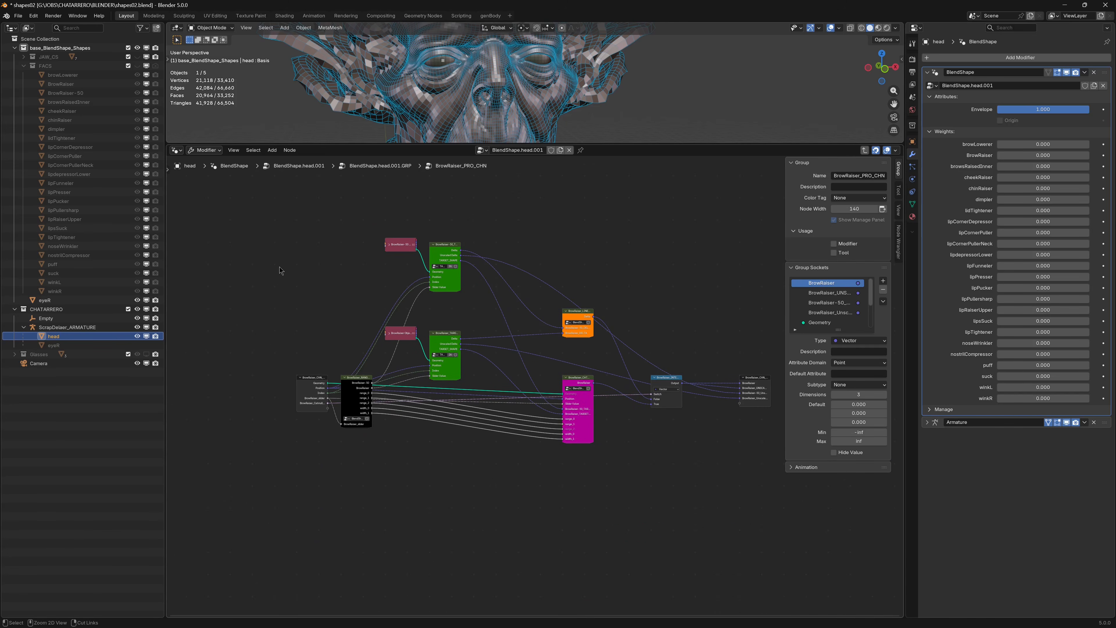
Step: Leave the BrowRaiser_PRO_CHN group and enlarge the 3D viewport for a front view of the heads
{"action": "key", "text": "Tab"}
{"action": "scroll", "coordinate": [483, 299], "scroll_direction": "down", "scroll_amount": 4}
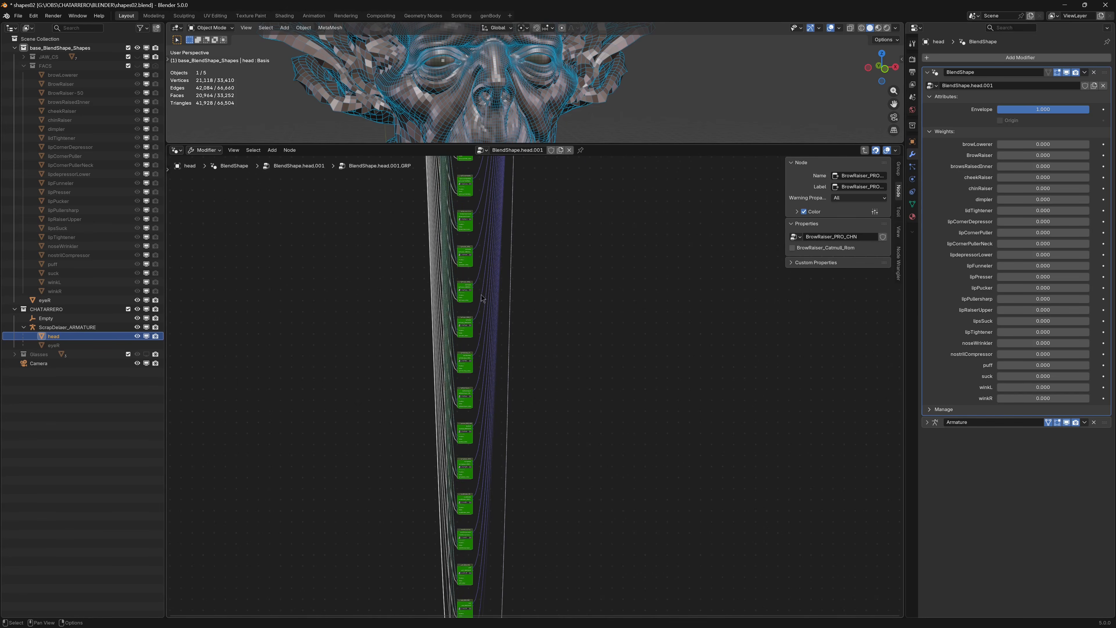
{"action": "middle_click_drag", "start_coordinate": [459, 211], "coordinate": [408, 411]}
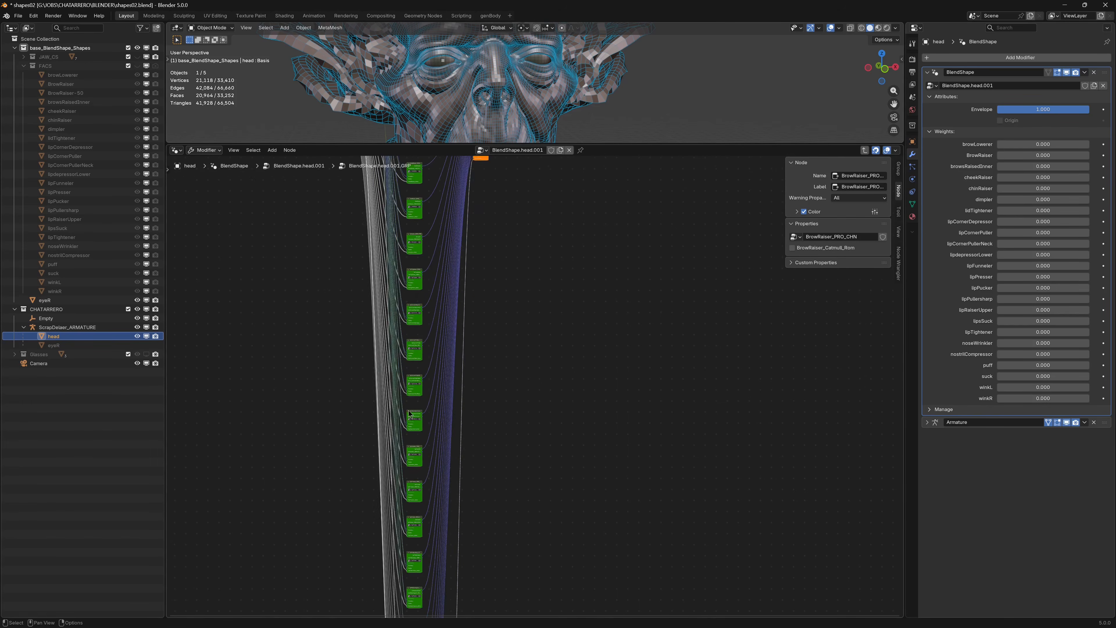
{"action": "key", "text": "KP_Decimal"}
{"action": "middle_click_drag", "start_coordinate": [438, 234], "coordinate": [464, 326]}
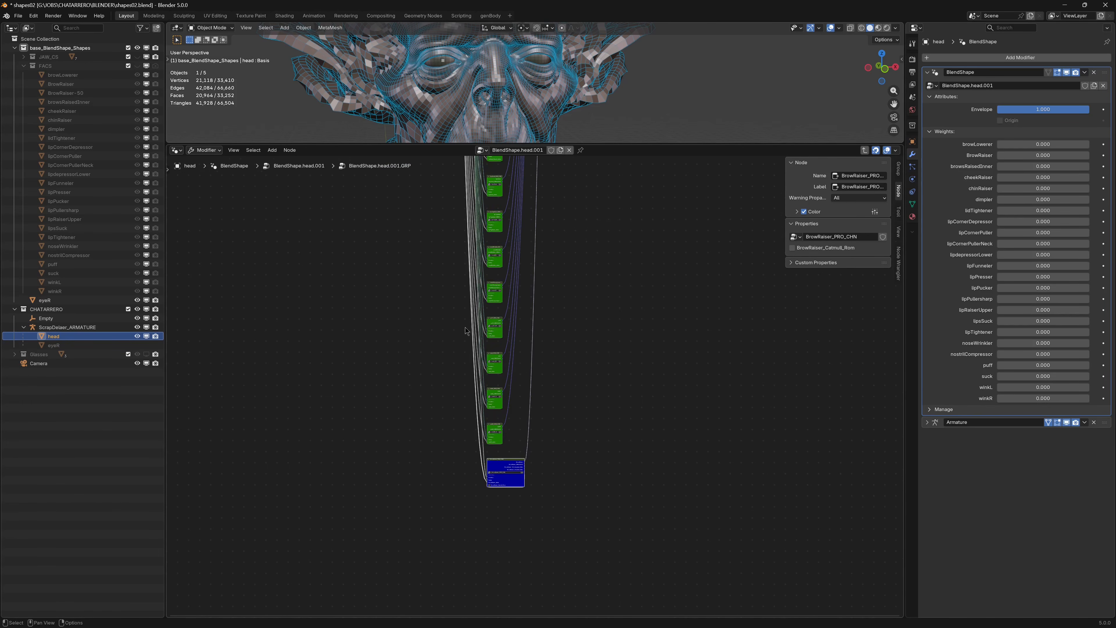
{"action": "left_click_drag", "start_coordinate": [370, 143], "coordinate": [370, 501]}
{"action": "left_click", "coordinate": [345, 410]}
{"action": "middle_click_drag", "start_coordinate": [486, 282], "coordinate": [507, 226]}
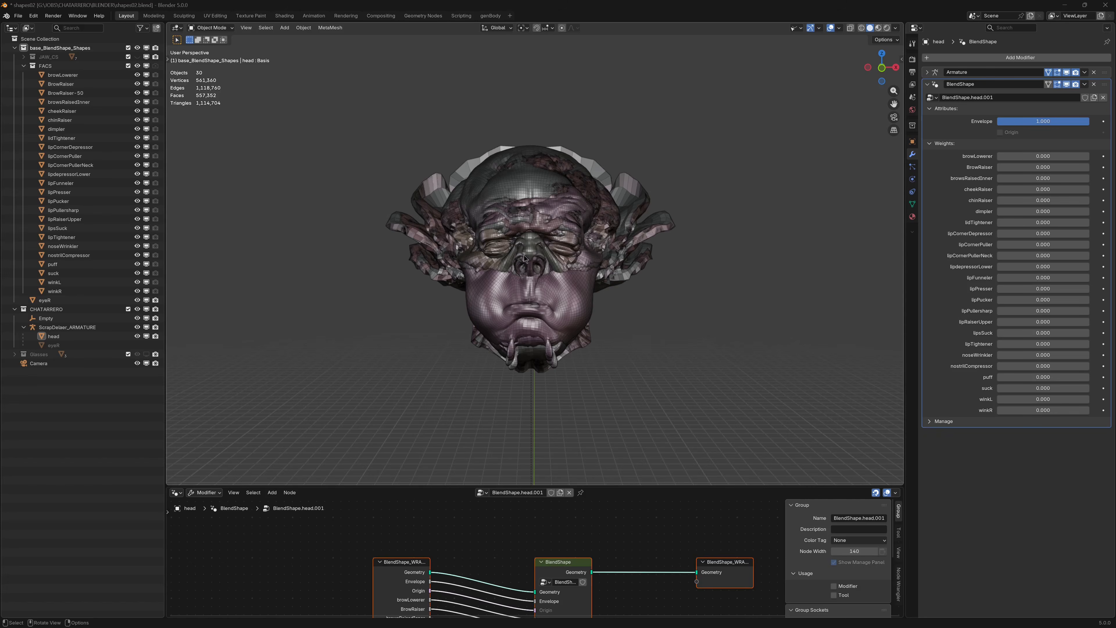
{"action": "mouse_move", "coordinate": [525, 255]}
{"action": "middle_mouse_down"}
{"action": "mouse_move", "coordinate": [539, 242]}
{"action": "mouse_move", "coordinate": [535, 276]}
{"action": "mouse_move", "coordinate": [542, 265]}
{"action": "mouse_move", "coordinate": [498, 254]}
{"action": "mouse_move", "coordinate": [536, 260]}
{"action": "middle_mouse_up"}
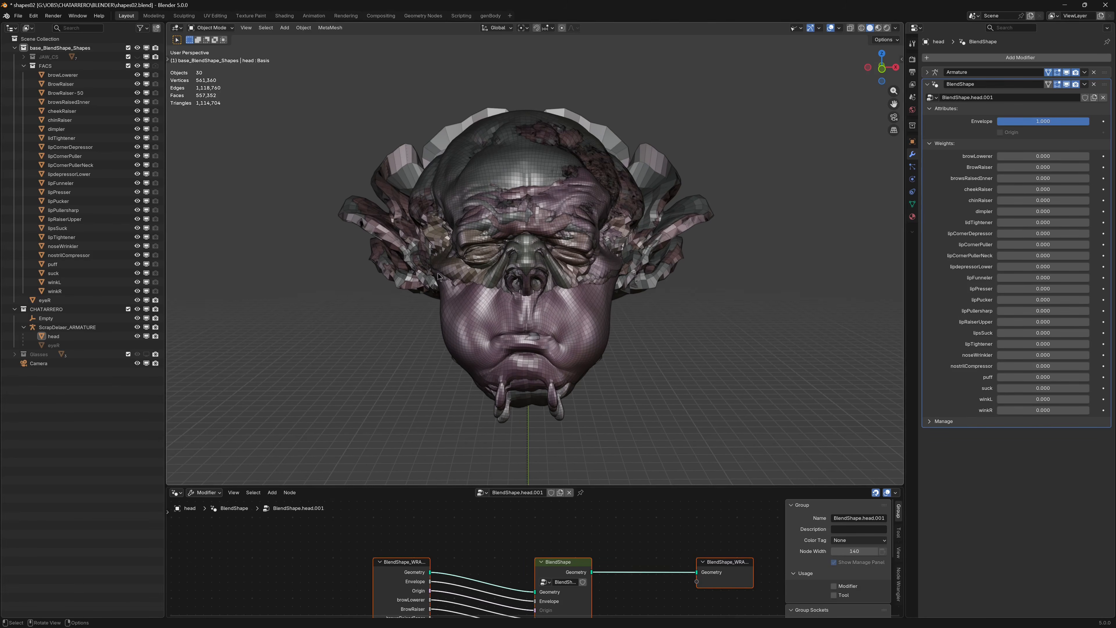
Step: Select all FACS shapes from browLowerer to winkR and arrange them with BBlendShapes in a Grid layout
{"action": "left_click", "coordinate": [63, 75]}
{"action": "left_click", "coordinate": [54, 292], "text": "shift"}
{"action": "left_click", "coordinate": [330, 27]}
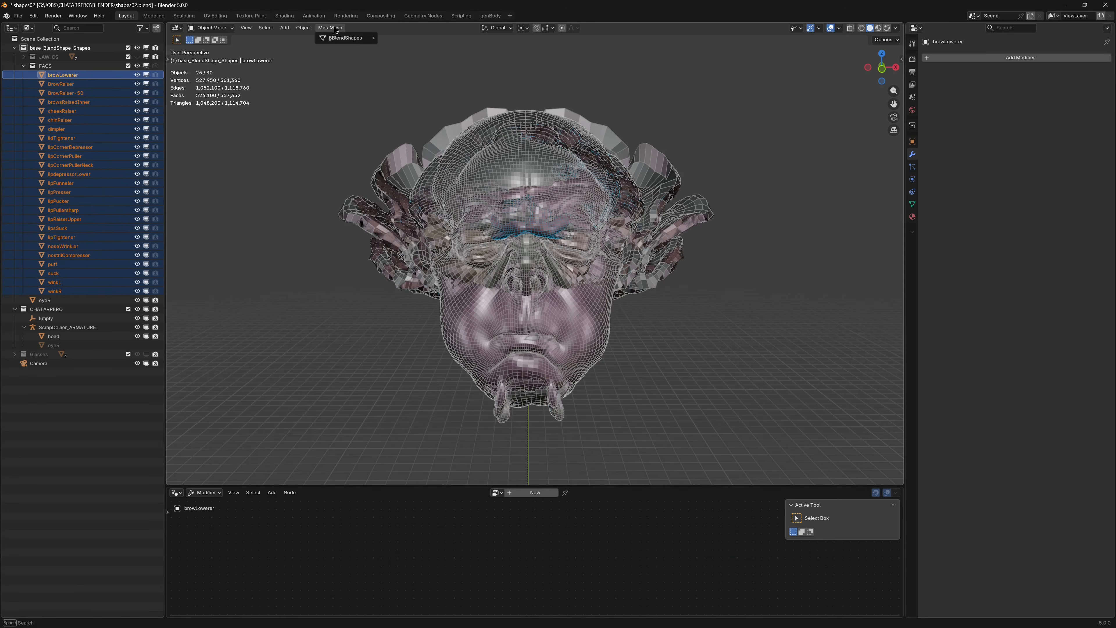
{"action": "mouse_move", "coordinate": [343, 38]}
{"action": "left_click", "coordinate": [399, 82]}
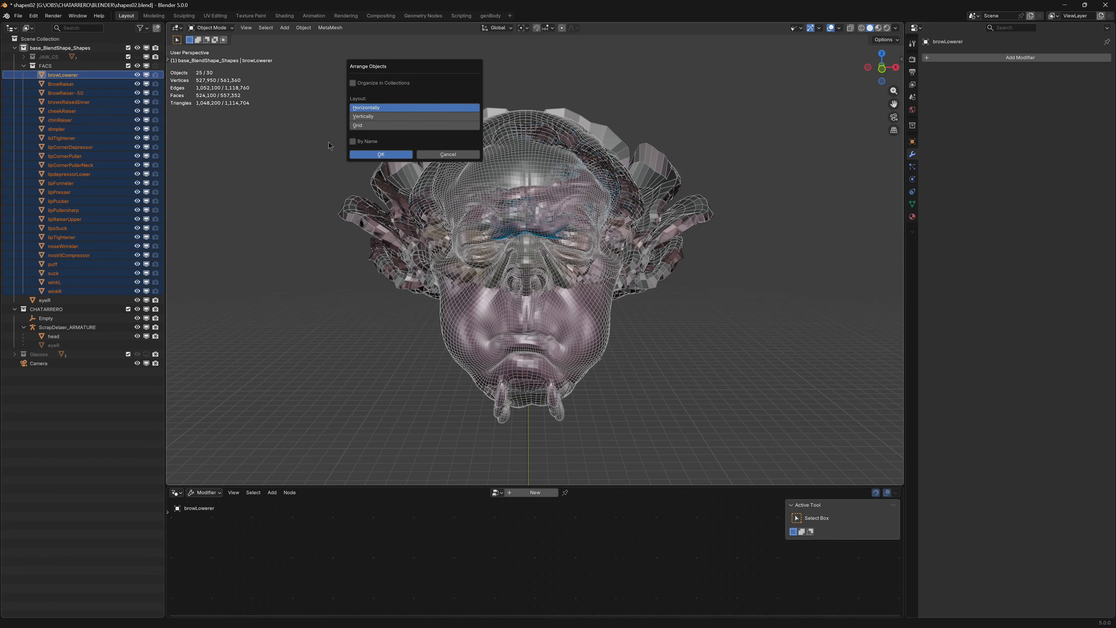
{"action": "left_click", "coordinate": [368, 126]}
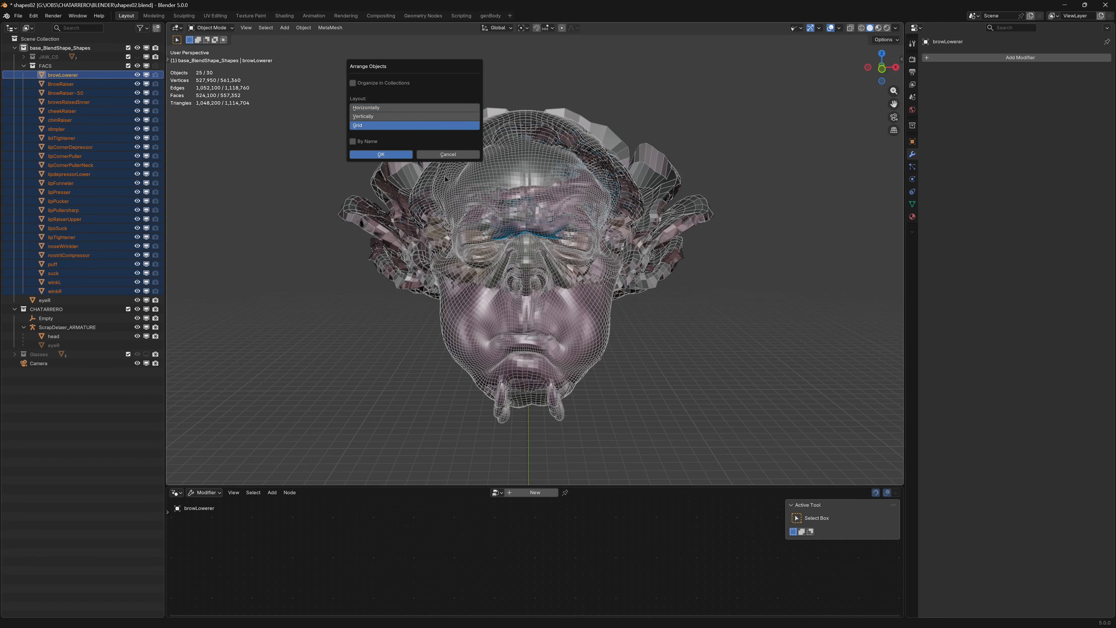
{"action": "key", "text": "Return"}
{"action": "key", "text": "KP_Decimal"}
{"action": "scroll", "coordinate": [537, 270], "scroll_direction": "down", "scroll_amount": 3}
Step: Move the grid of shapes with the Y axis locked so its lowest row lines up beside the rigged head
{"action": "middle_click_drag", "start_coordinate": [477, 308], "coordinate": [527, 199], "text": "shift"}
{"action": "key", "text": "g"}
{"action": "key", "text": "shift+y"}
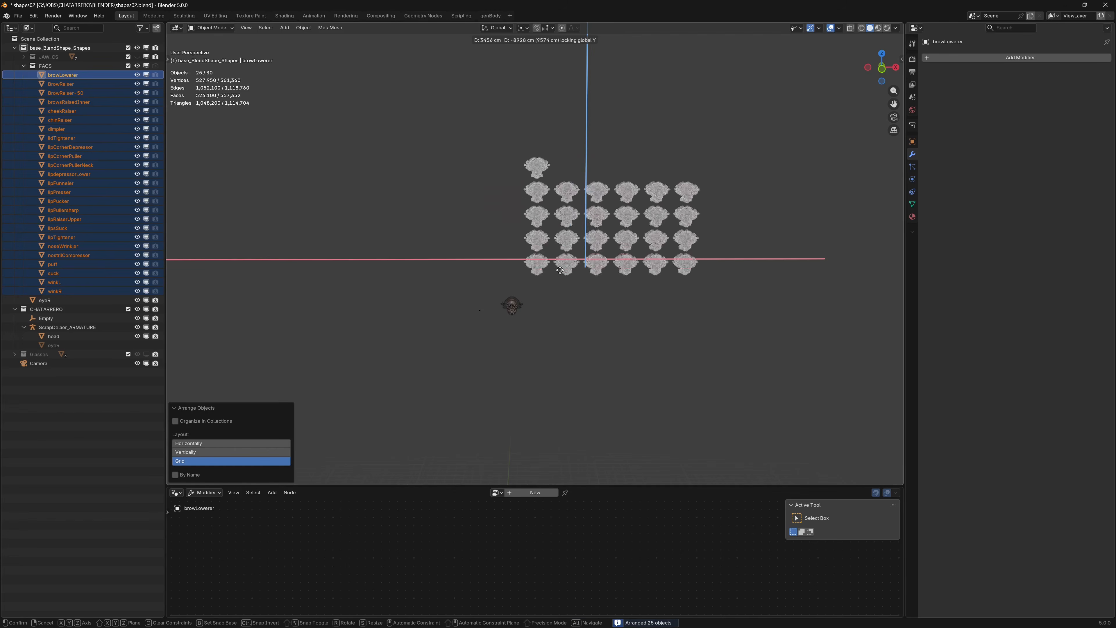
{"action": "left_click", "coordinate": [561, 305]}
{"action": "left_click", "coordinate": [429, 254]}
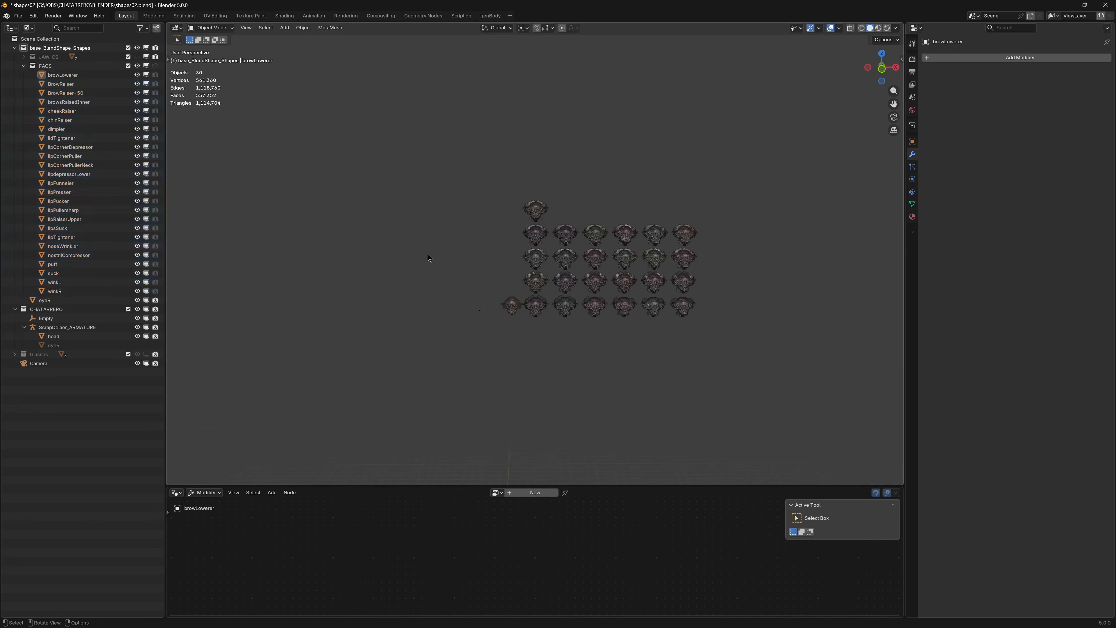
{"action": "scroll", "coordinate": [499, 308], "scroll_direction": "up", "scroll_amount": 5}
{"action": "middle_click_drag", "start_coordinate": [542, 339], "coordinate": [546, 336]}
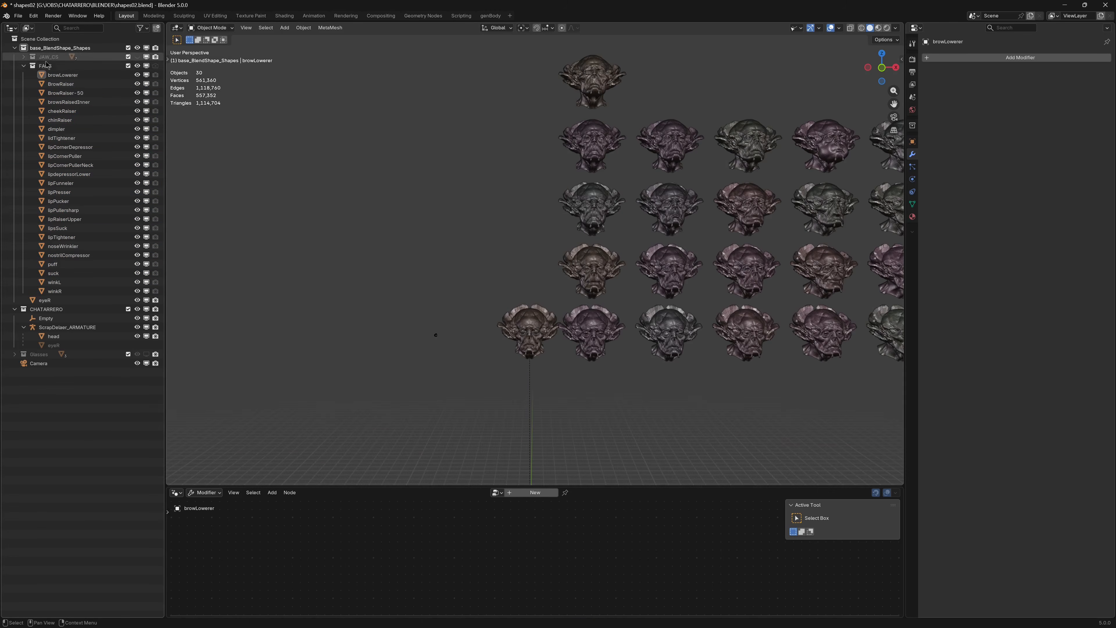
Step: Hide the FACS collection and frame the rigged head in the viewport
{"action": "left_click", "coordinate": [137, 65]}
{"action": "middle_click_drag", "start_coordinate": [465, 312], "coordinate": [485, 238], "text": "shift"}
{"action": "left_click", "coordinate": [540, 248]}
{"action": "key", "text": "KP_Decimal"}
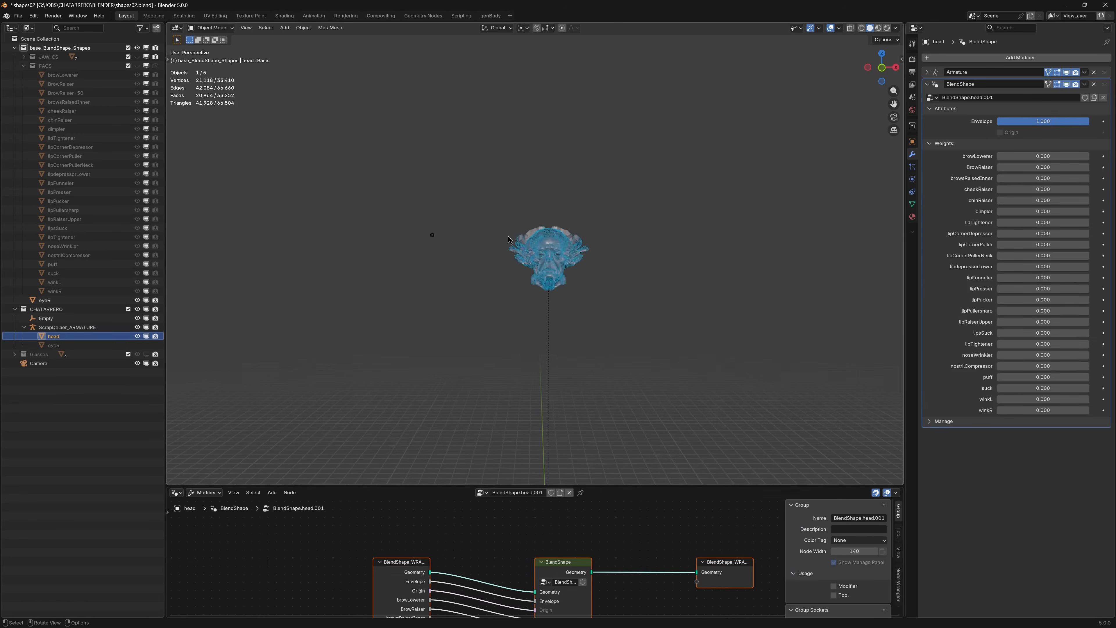
{"action": "left_click", "coordinate": [335, 221]}
Step: Show the BBlendShape Manager and try the browLowerer and cheekRaiser weights on the head, returning cheekRaiser to 0
{"action": "key", "text": "n"}
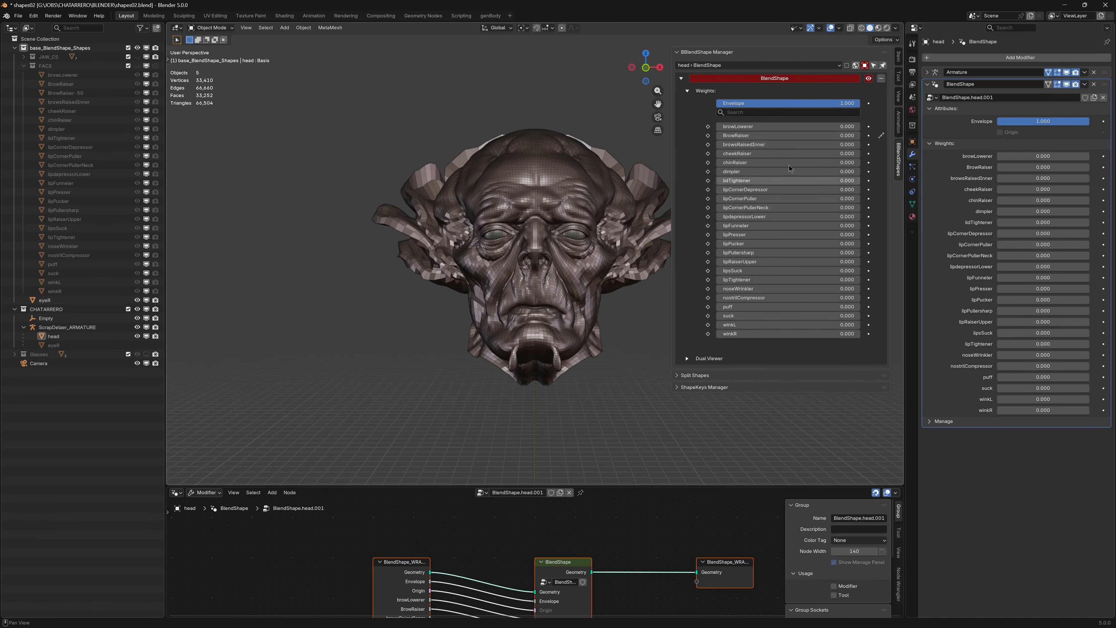
{"action": "middle_click_drag", "start_coordinate": [637, 211], "coordinate": [633, 205]}
{"action": "left_click_drag", "start_coordinate": [747, 126], "coordinate": [906, 166]}
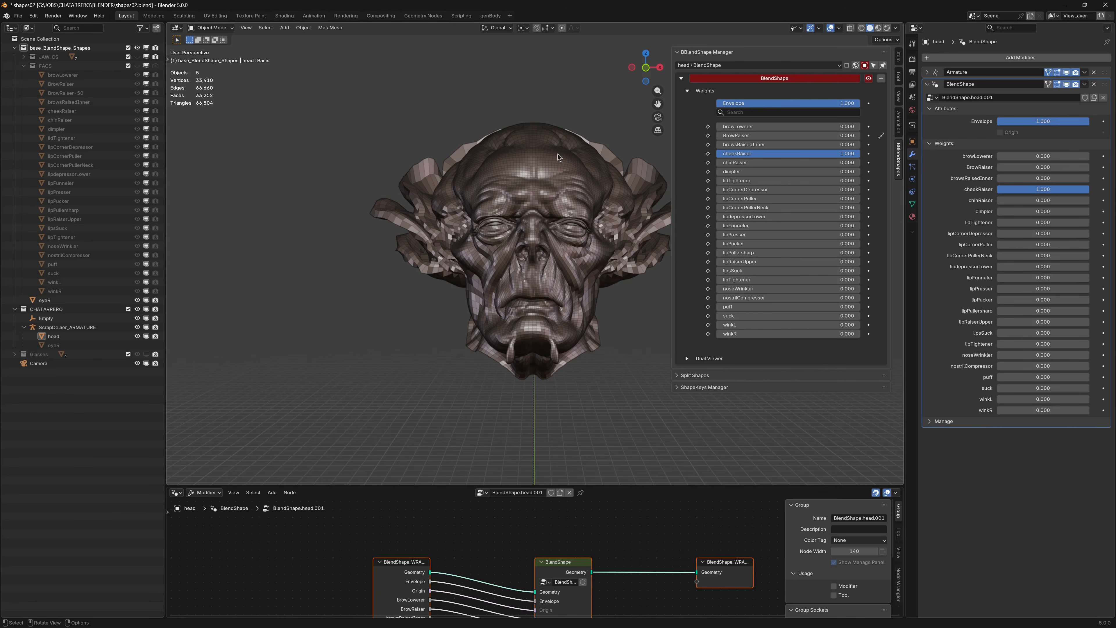
{"action": "left_click_drag", "start_coordinate": [826, 152], "coordinate": [717, 154]}
{"action": "scroll", "coordinate": [520, 174], "scroll_direction": "up", "scroll_amount": 2}
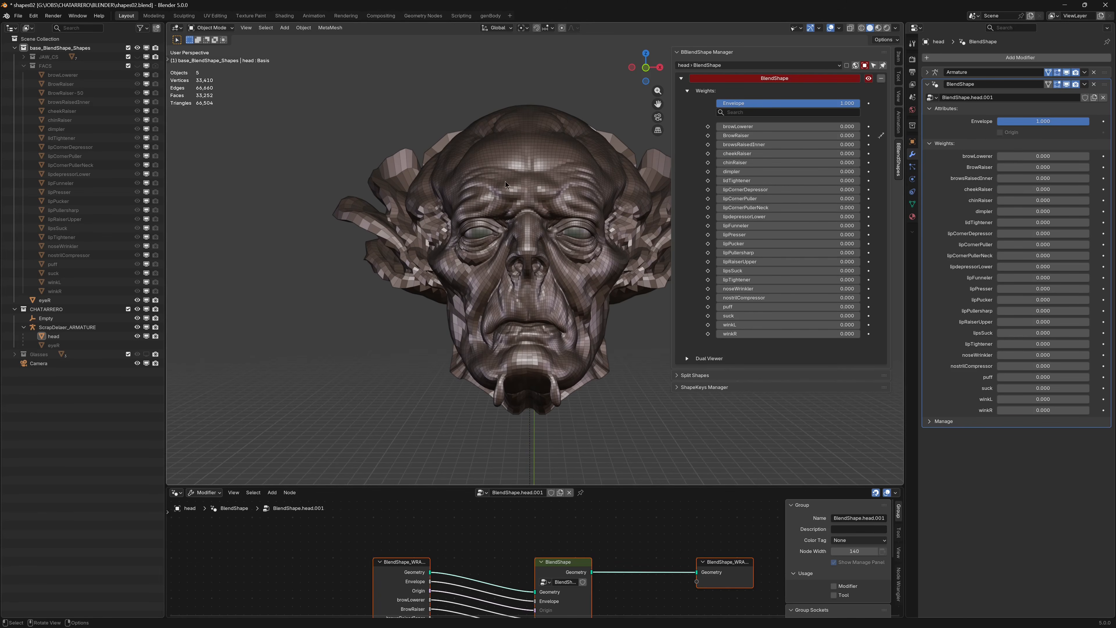
{"action": "middle_click_drag", "start_coordinate": [500, 206], "coordinate": [500, 210]}
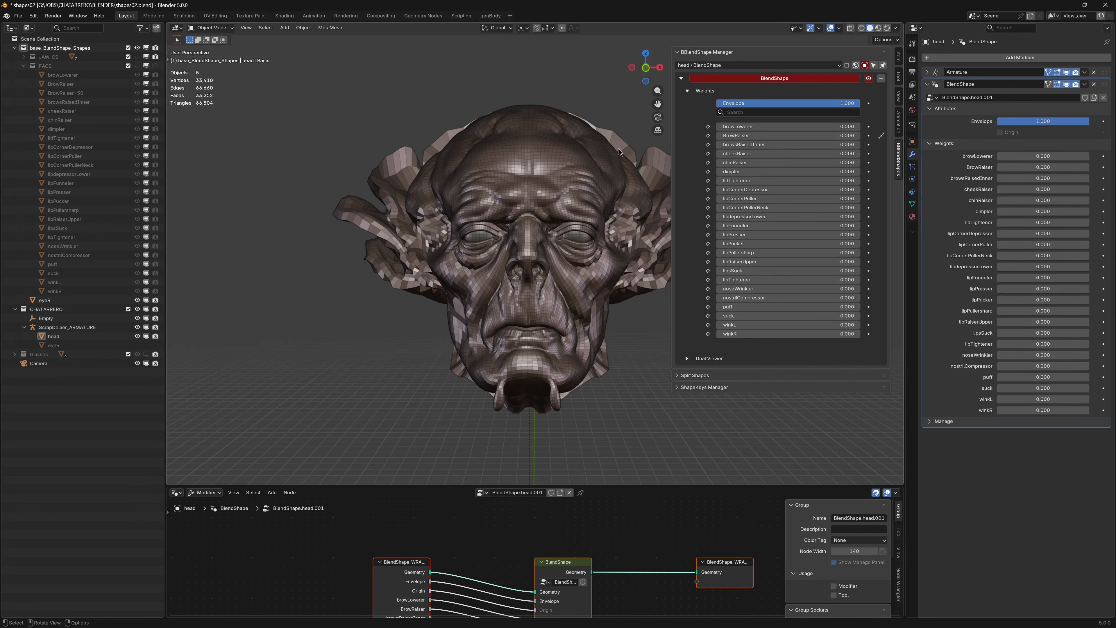
{"action": "middle_click_drag", "start_coordinate": [479, 170], "coordinate": [450, 155]}
Step: Show the head's object data properties, enter Weight Paint mode and make the R vertex group active
{"action": "left_click", "coordinate": [913, 203]}
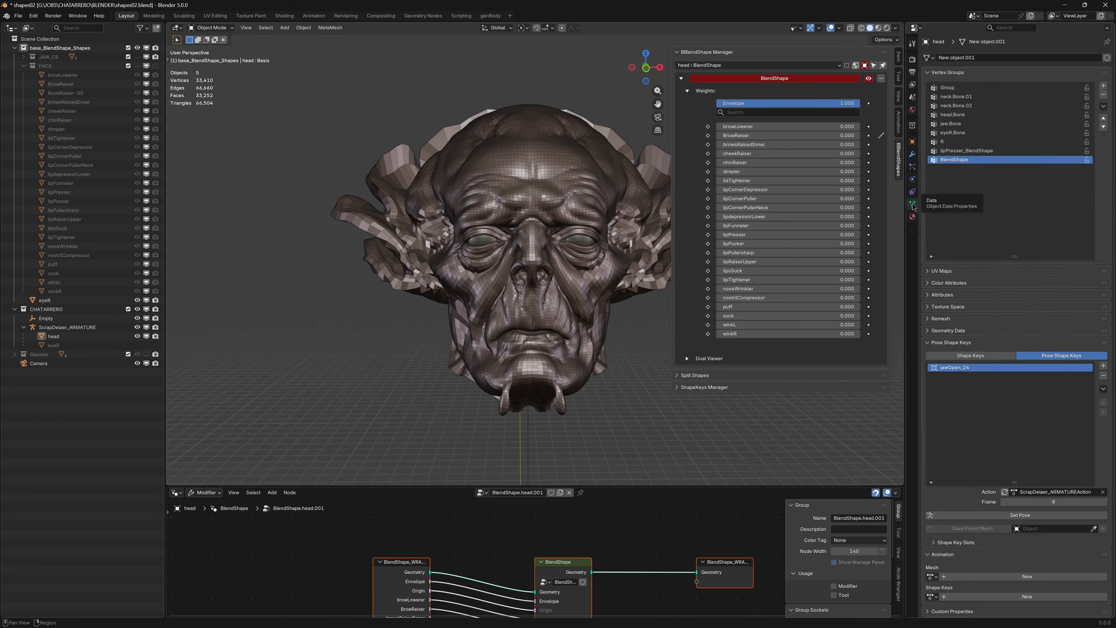
{"action": "middle_click_drag", "start_coordinate": [571, 172], "coordinate": [593, 151]}
{"action": "left_click", "coordinate": [516, 155]}
{"action": "key", "text": "ctrl+Tab"}
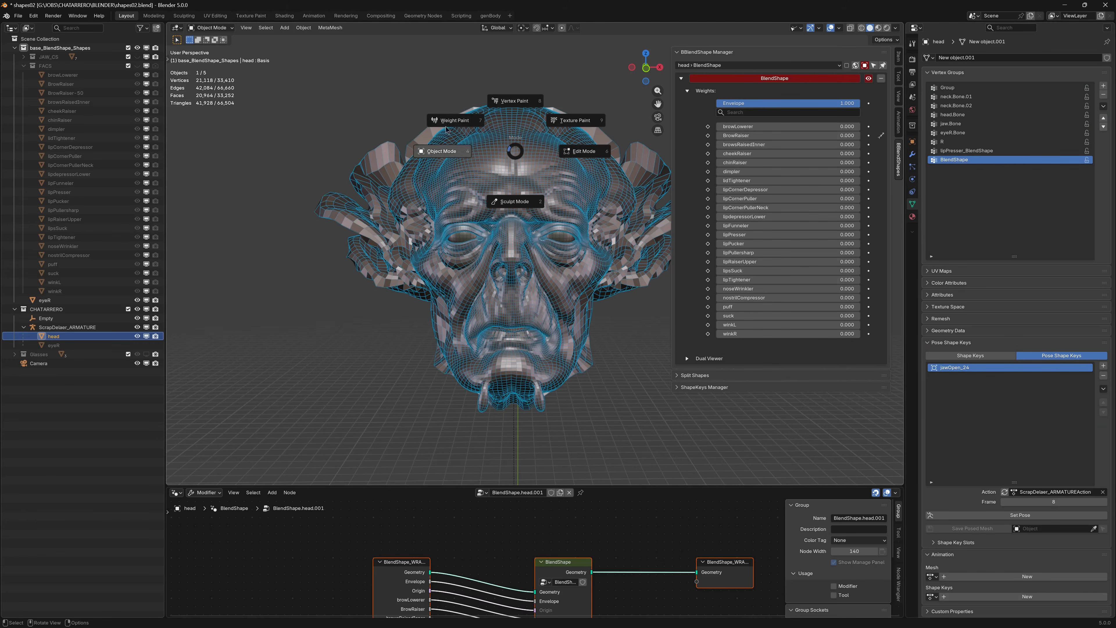
{"action": "left_click", "coordinate": [456, 125]}
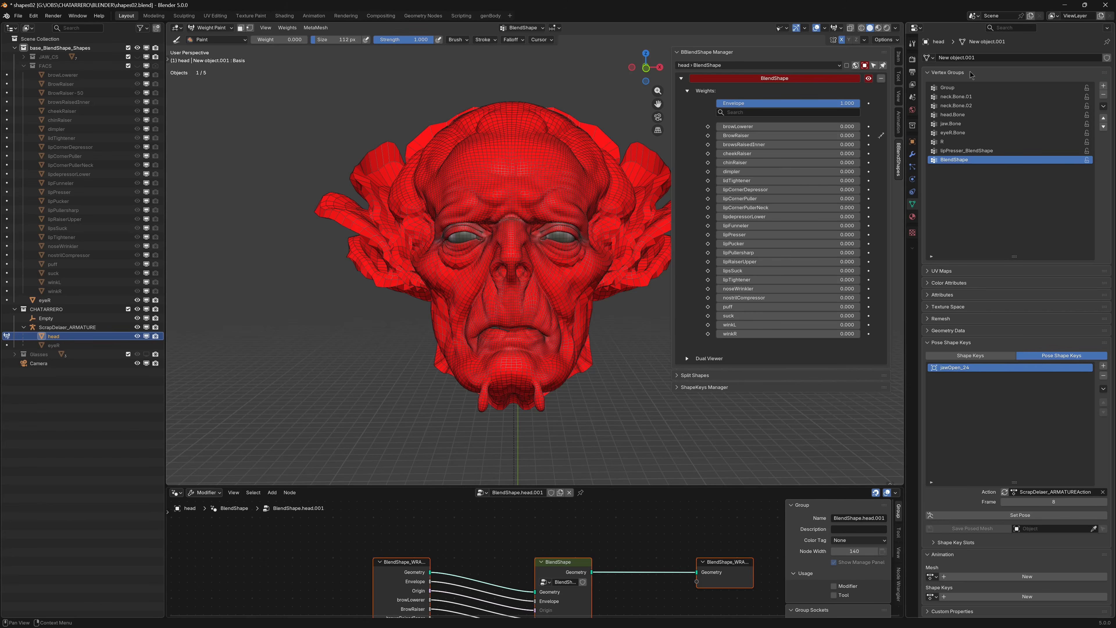
{"action": "left_click", "coordinate": [522, 28]}
{"action": "left_click", "coordinate": [495, 65]}
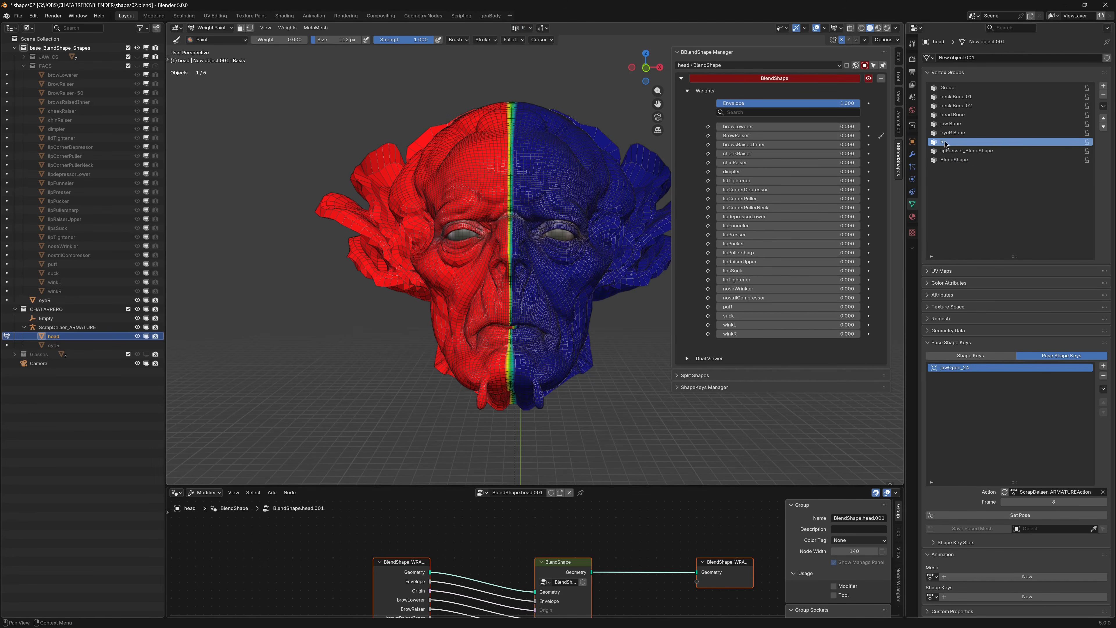
Step: Examine the R vertex group's weight transition along the centre of the forehead, with vertex selection masking enabled
{"action": "scroll", "coordinate": [466, 240], "scroll_direction": "up", "scroll_amount": 4}
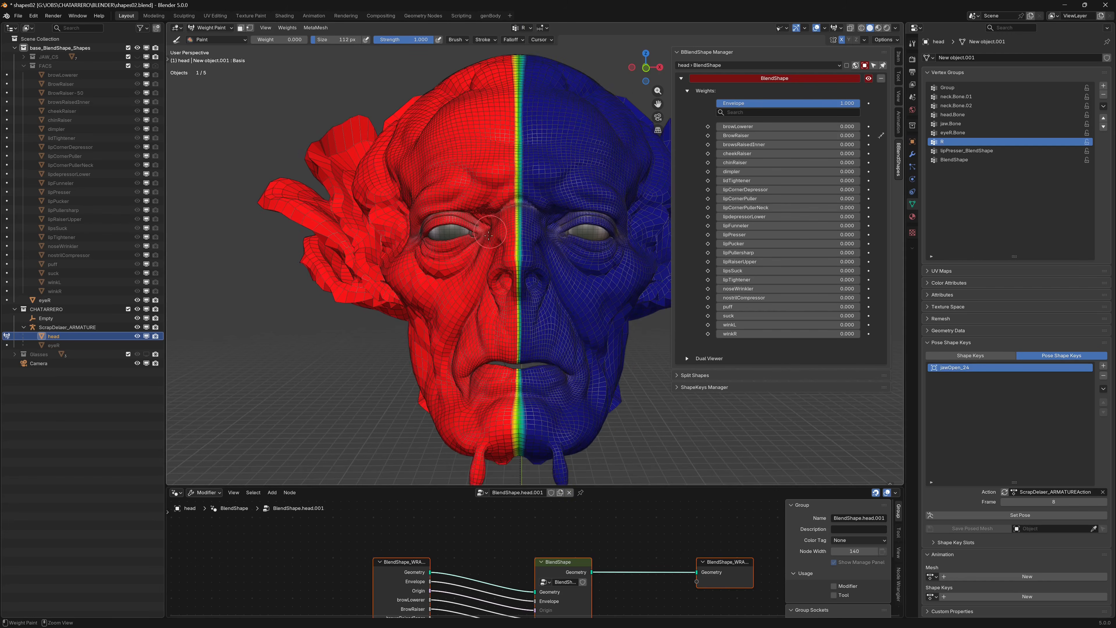
{"action": "middle_click_drag", "start_coordinate": [483, 175], "coordinate": [487, 181]}
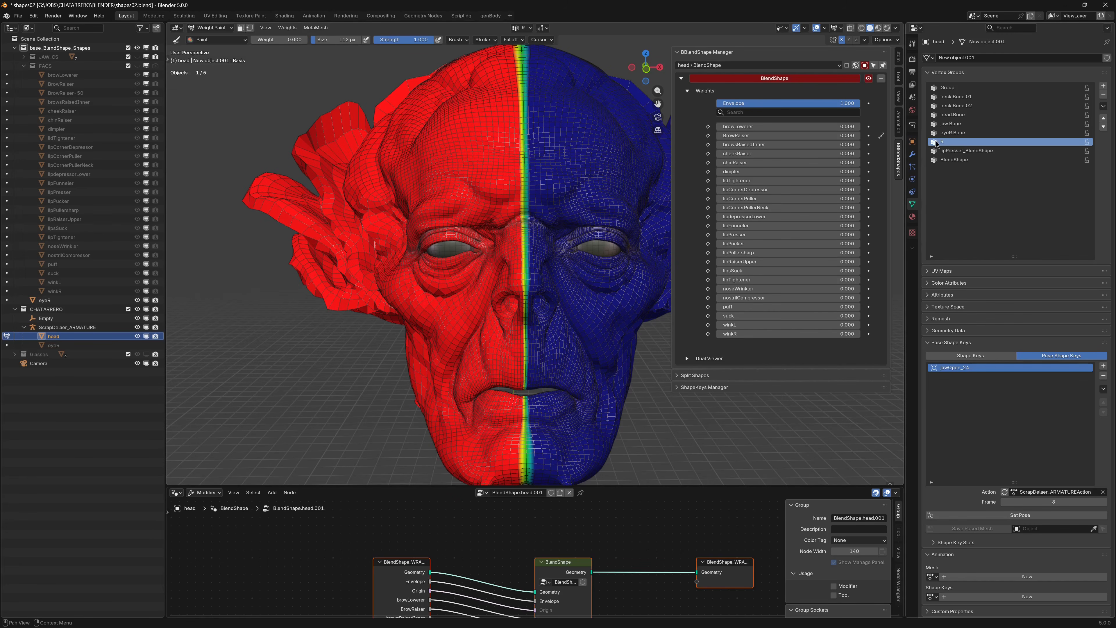
{"action": "middle_click_drag", "start_coordinate": [438, 213], "coordinate": [455, 200]}
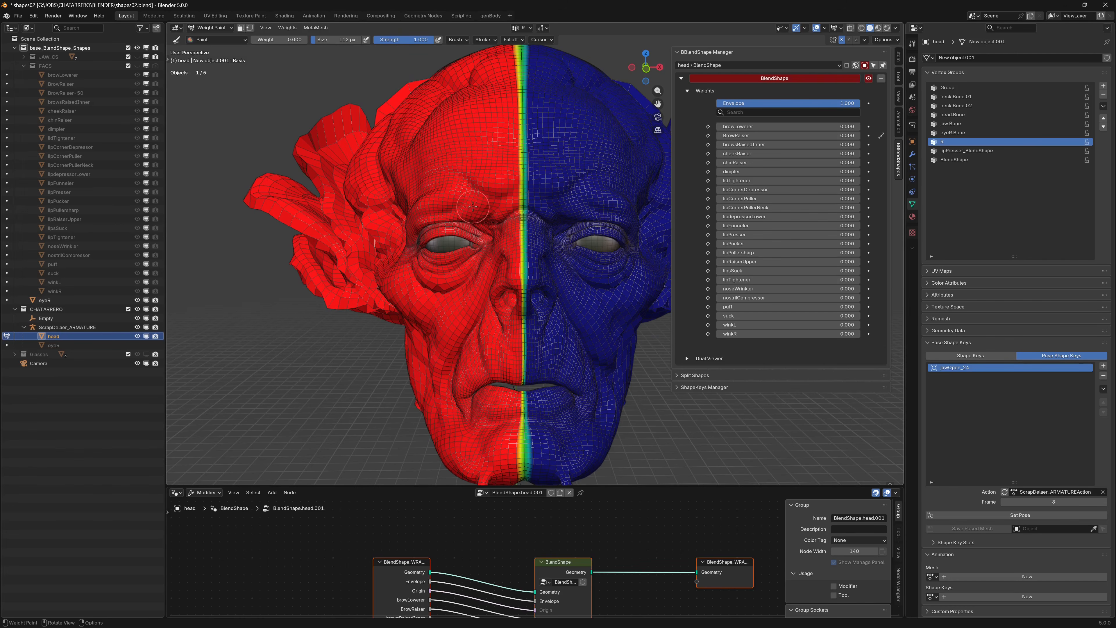
{"action": "scroll", "coordinate": [479, 203], "scroll_direction": "up", "scroll_amount": 3}
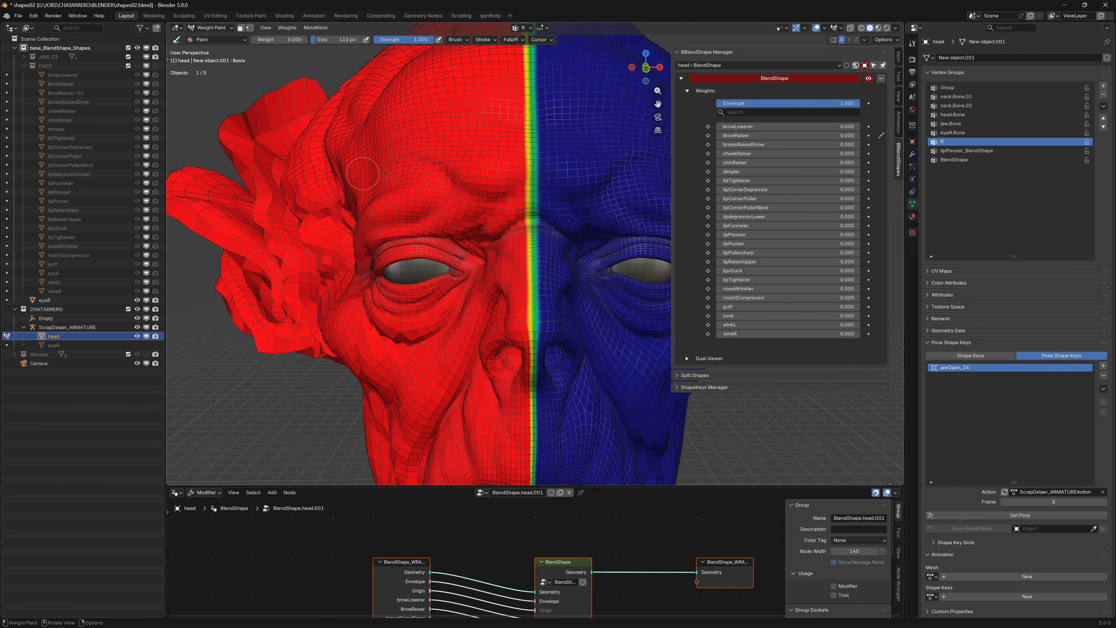
{"action": "scroll", "coordinate": [550, 200], "scroll_direction": "up", "scroll_amount": 3}
{"action": "scroll", "coordinate": [550, 199], "scroll_direction": "up", "scroll_amount": 3}
{"action": "key", "text": "v"}
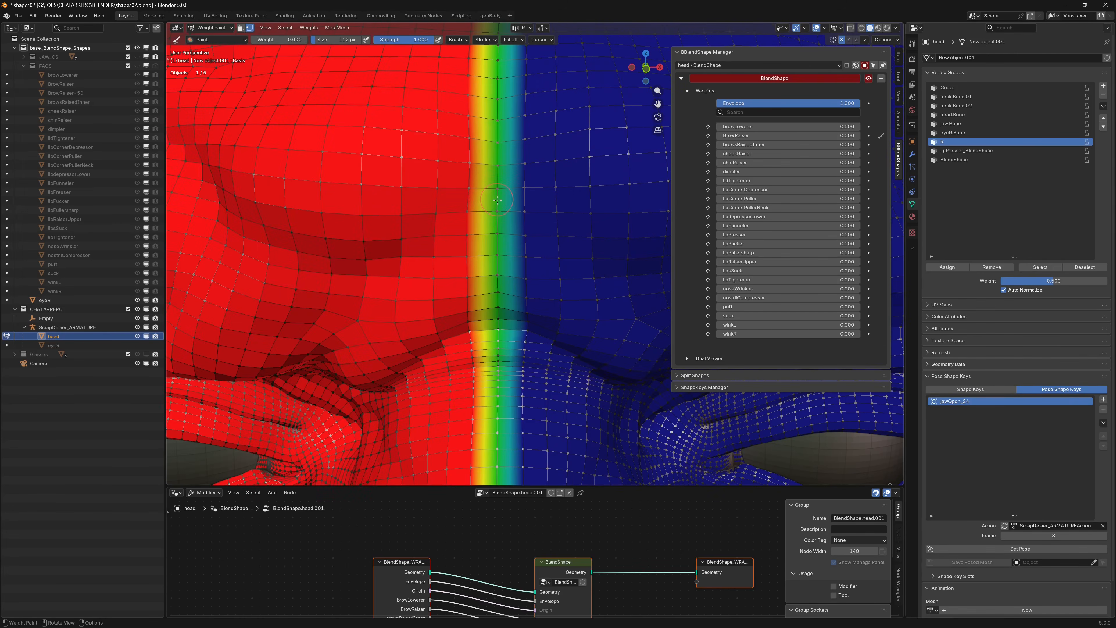
Step: Return the head to Object Mode and frame the whole head from the front
{"action": "key", "text": "ctrl+Tab"}
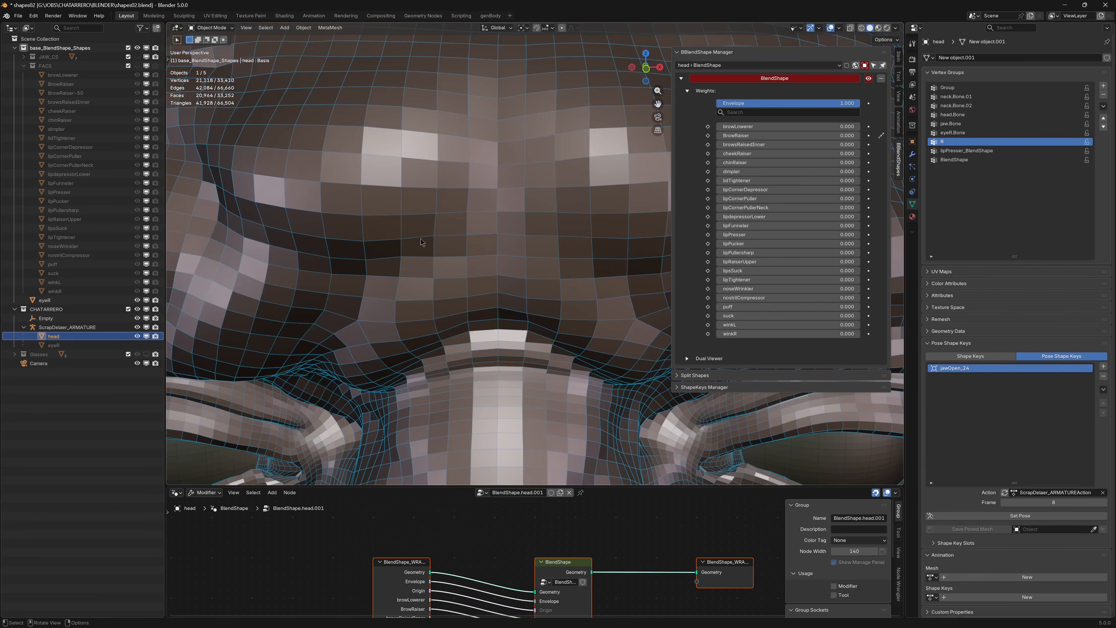
{"action": "scroll", "coordinate": [505, 227], "scroll_direction": "down", "scroll_amount": 10}
{"action": "mouse_move", "coordinate": [280, 272]}
{"action": "middle_mouse_down", "text": "shift"}
{"action": "mouse_move", "coordinate": [264, 178]}
{"action": "mouse_move", "coordinate": [283, 189]}
{"action": "middle_mouse_up", "text": "shift"}
{"action": "left_click", "coordinate": [264, 179]}
{"action": "left_click", "coordinate": [471, 284]}
{"action": "middle_click_drag", "start_coordinate": [470, 283], "coordinate": [473, 297]}
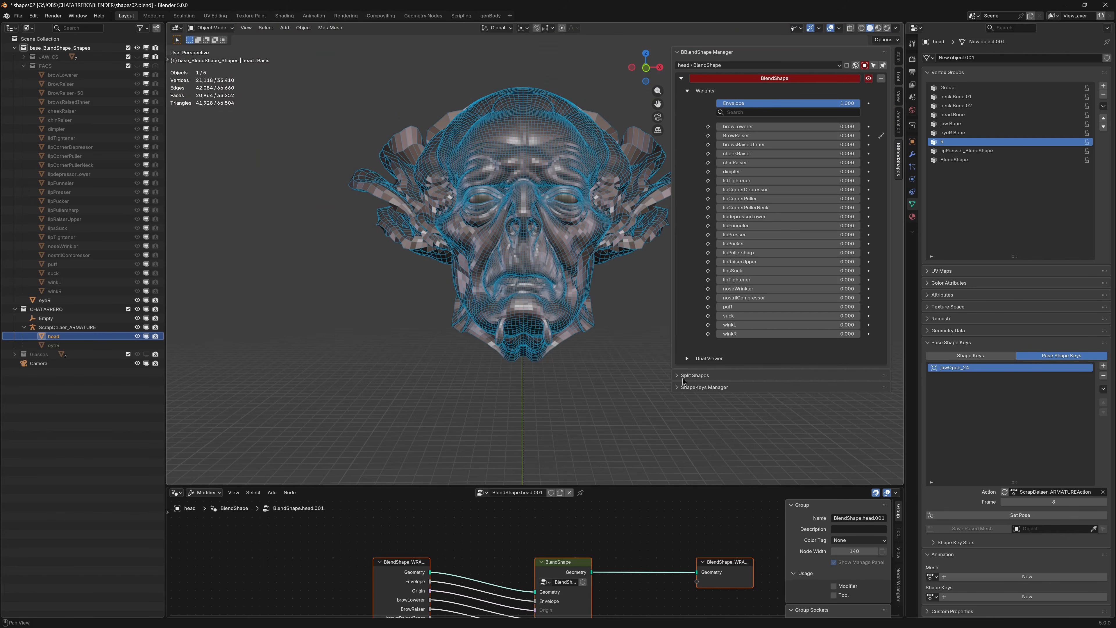
Step: Show the Split Shapes settings with the BBlendShape Manager collapsed, and add browLowerer through dimpler to the selected shapes
{"action": "left_click", "coordinate": [695, 375]}
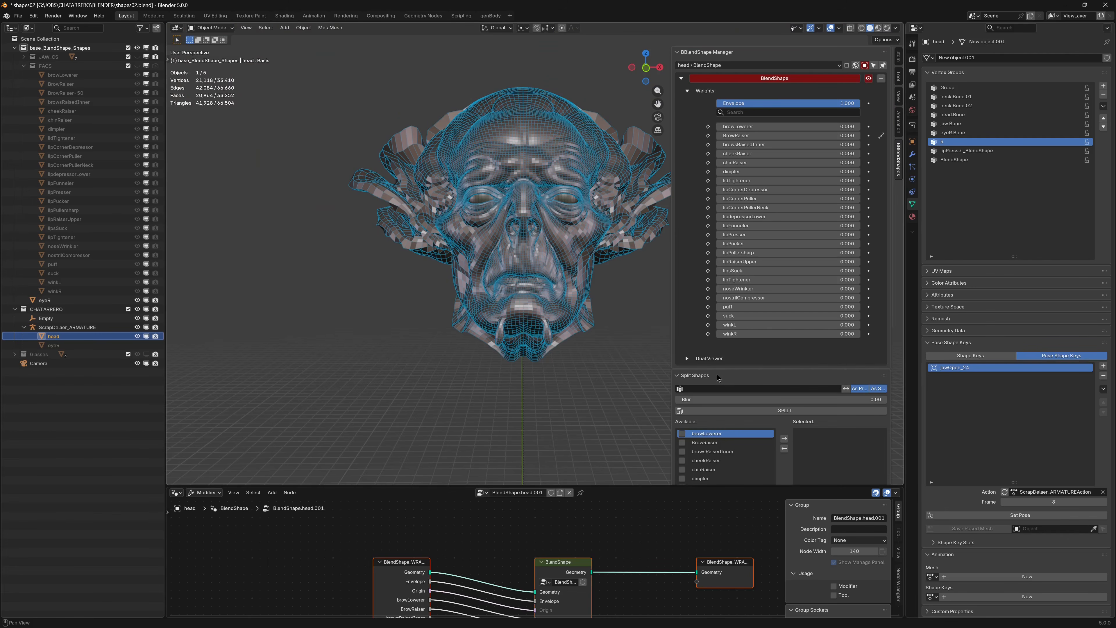
{"action": "left_click", "coordinate": [679, 52]}
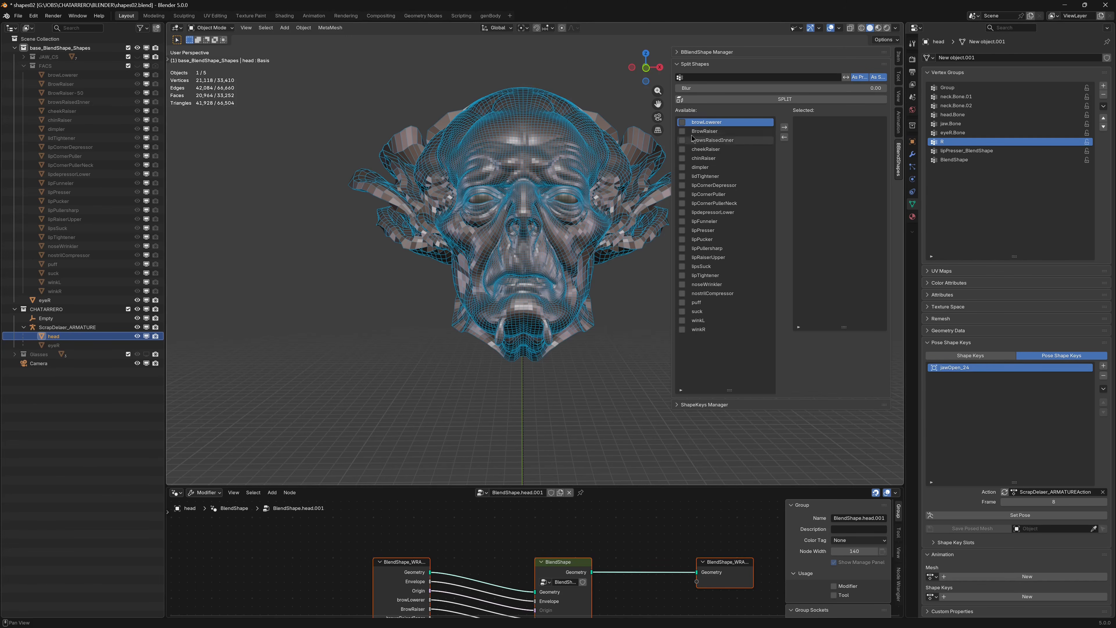
{"action": "left_click", "coordinate": [784, 128]}
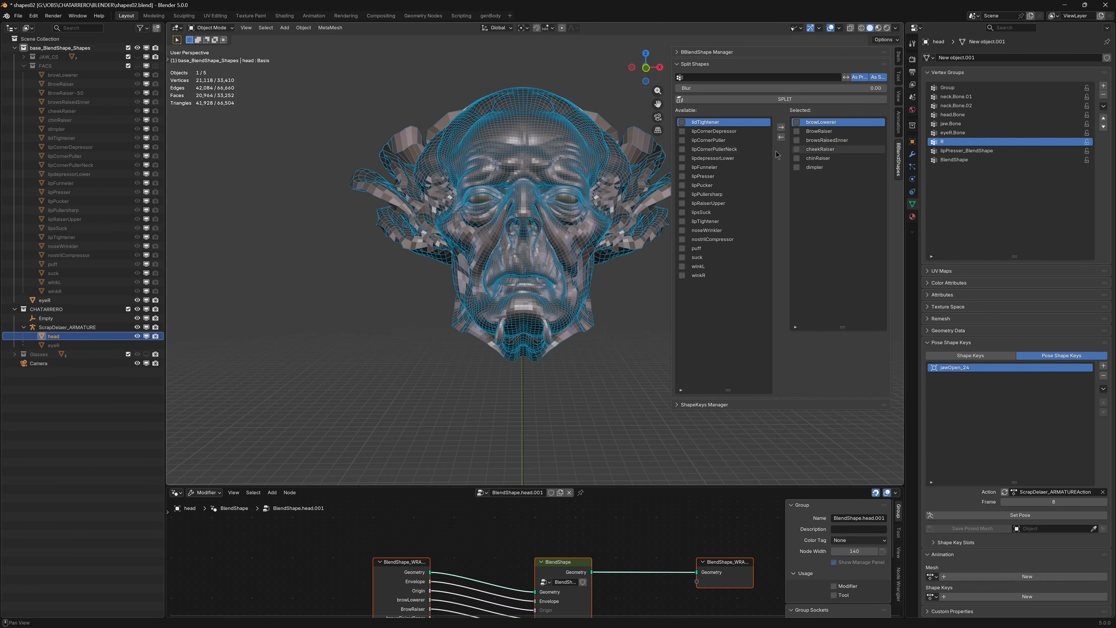
{"action": "middle_click_drag", "start_coordinate": [474, 248], "coordinate": [344, 225]}
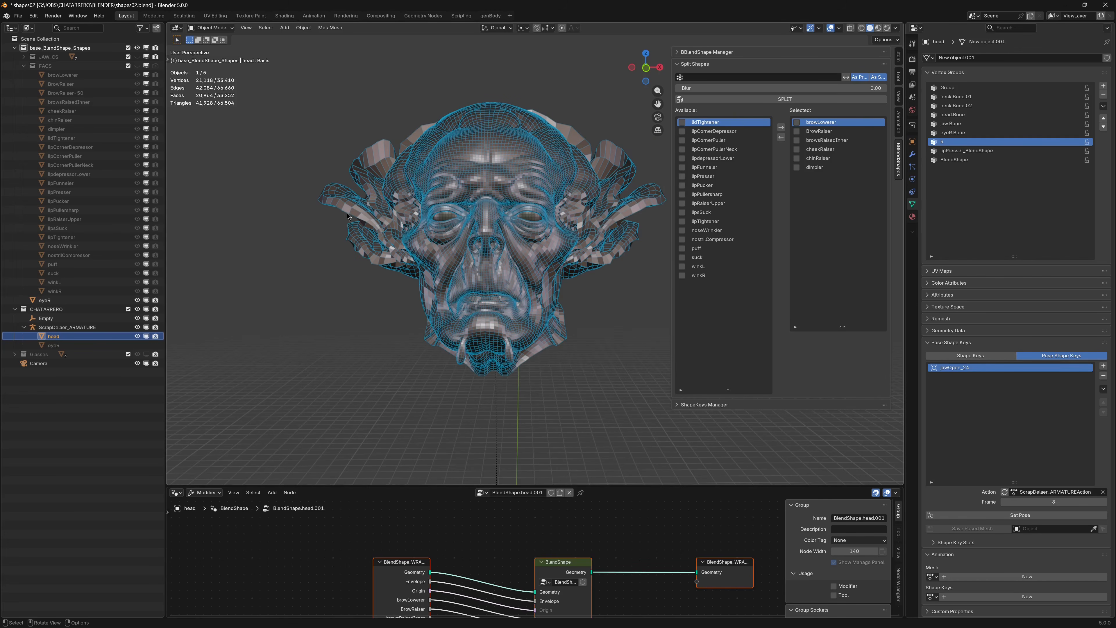
{"action": "left_click", "coordinate": [681, 390]}
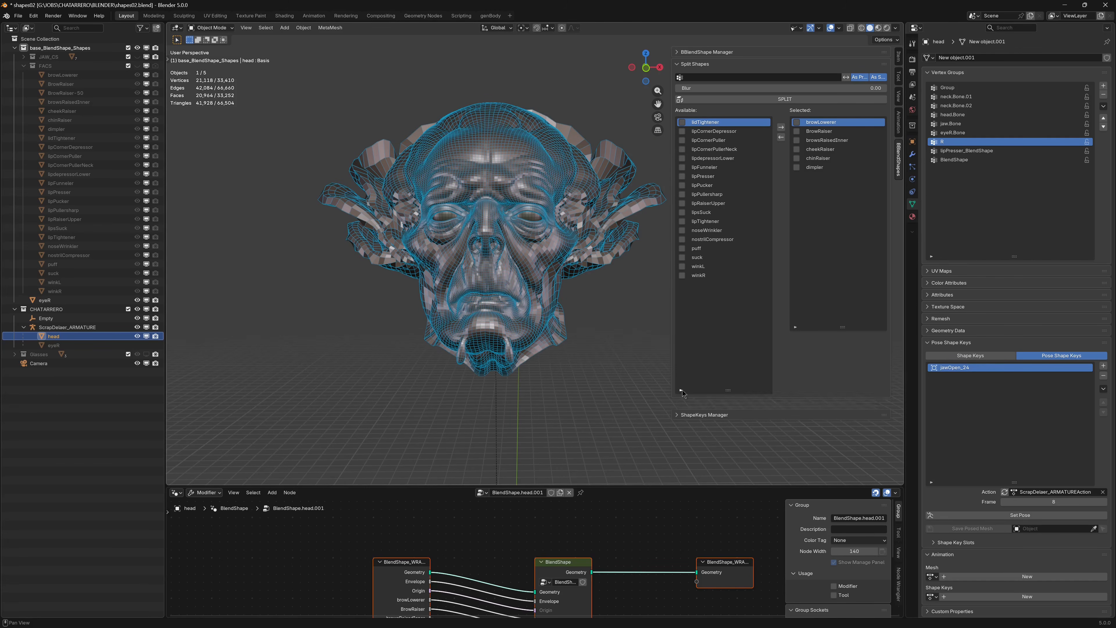
{"action": "middle_click_drag", "start_coordinate": [547, 194], "coordinate": [541, 198], "text": "shift"}
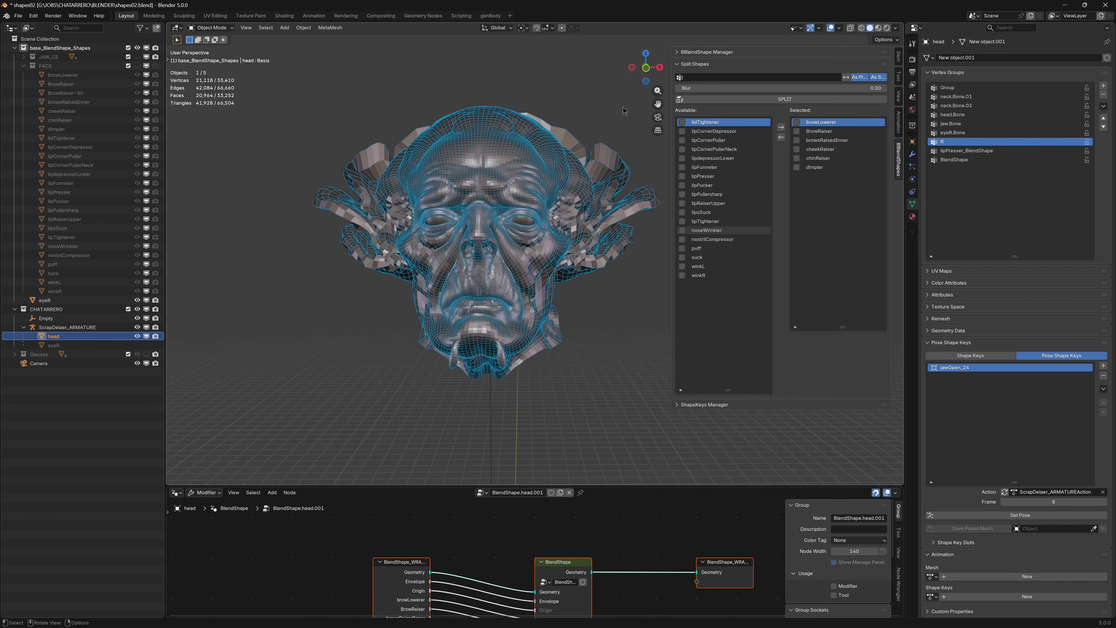
Step: Enlarge the node editor area and enter the BlendShape node's group
{"action": "left_click", "coordinate": [679, 78]}
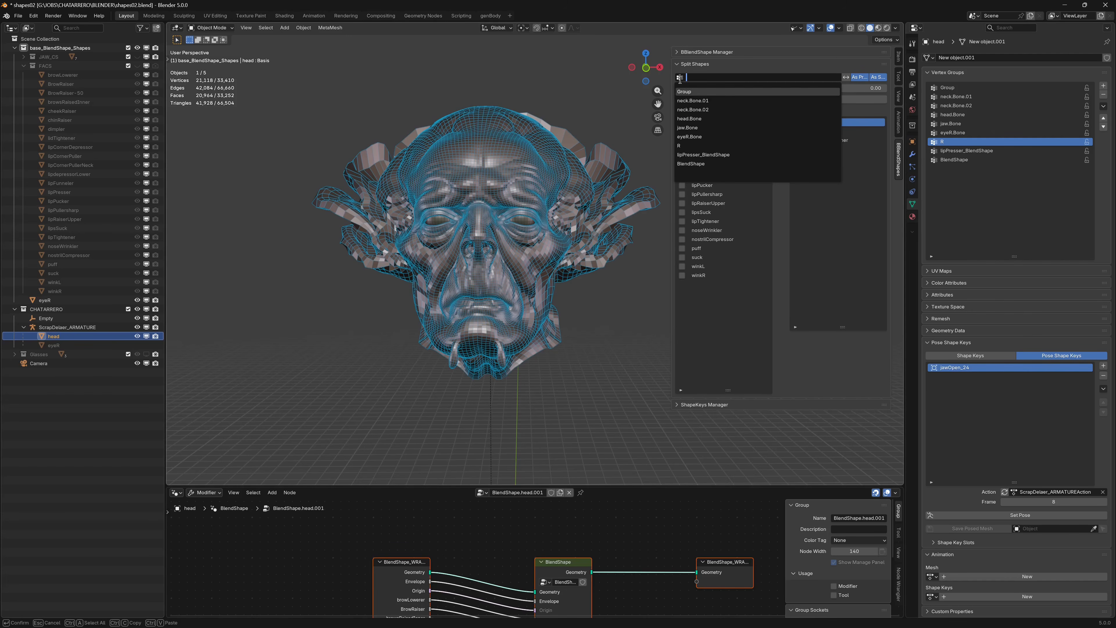
{"action": "left_click", "coordinate": [620, 86]}
{"action": "left_click_drag", "start_coordinate": [456, 486], "coordinate": [452, 345]}
{"action": "middle_click_drag", "start_coordinate": [489, 449], "coordinate": [459, 343]}
{"action": "key", "text": "Tab"}
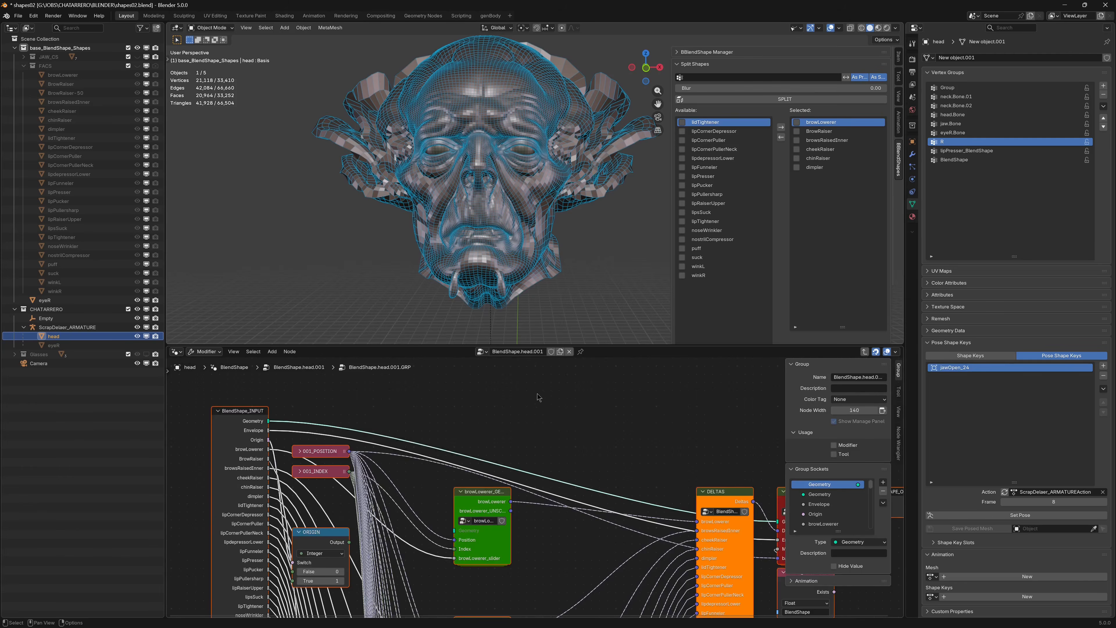
Step: Inspect the MASK_ATTRIBUTE node beside FACTOR and its attribute name
{"action": "scroll", "coordinate": [638, 531], "scroll_direction": "down", "scroll_amount": 5}
{"action": "middle_click_drag", "start_coordinate": [633, 528], "coordinate": [576, 401]}
{"action": "scroll", "coordinate": [549, 539], "scroll_direction": "down", "scroll_amount": 6}
{"action": "middle_click_drag", "start_coordinate": [572, 546], "coordinate": [556, 465]}
{"action": "scroll", "coordinate": [557, 466], "scroll_direction": "up", "scroll_amount": 8}
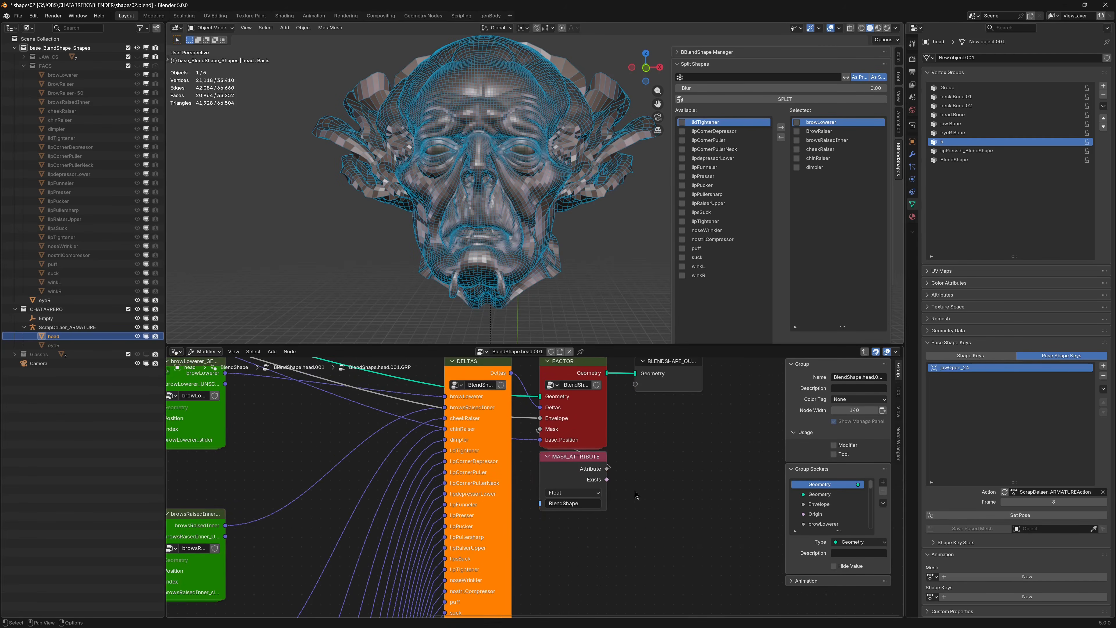
{"action": "left_click", "coordinate": [574, 472]}
{"action": "left_click", "coordinate": [599, 505]}
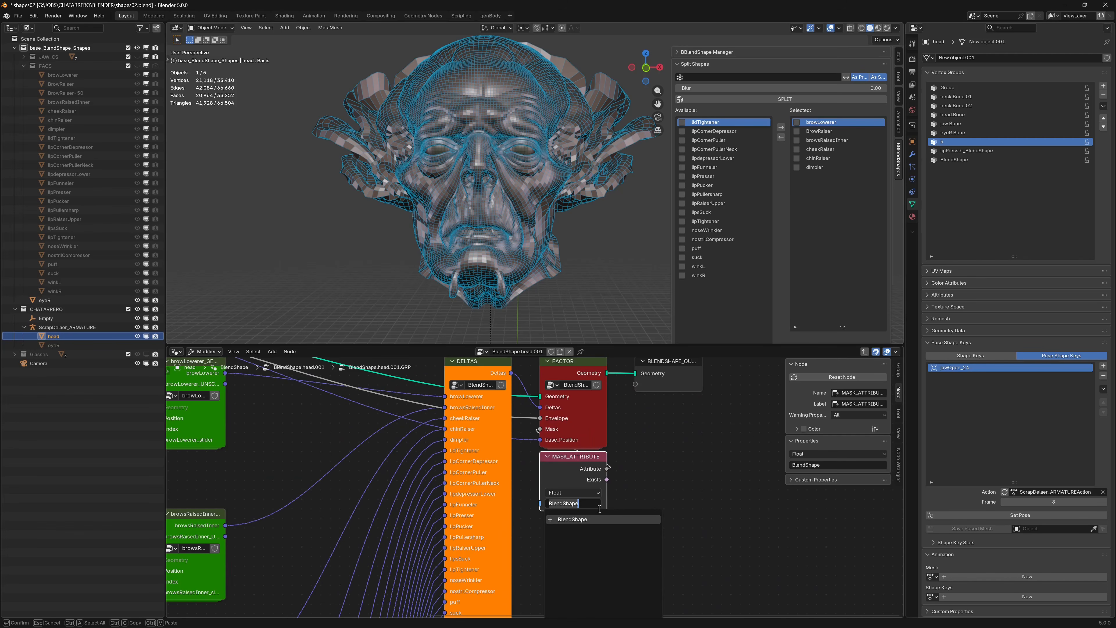
{"action": "key", "text": "Return"}
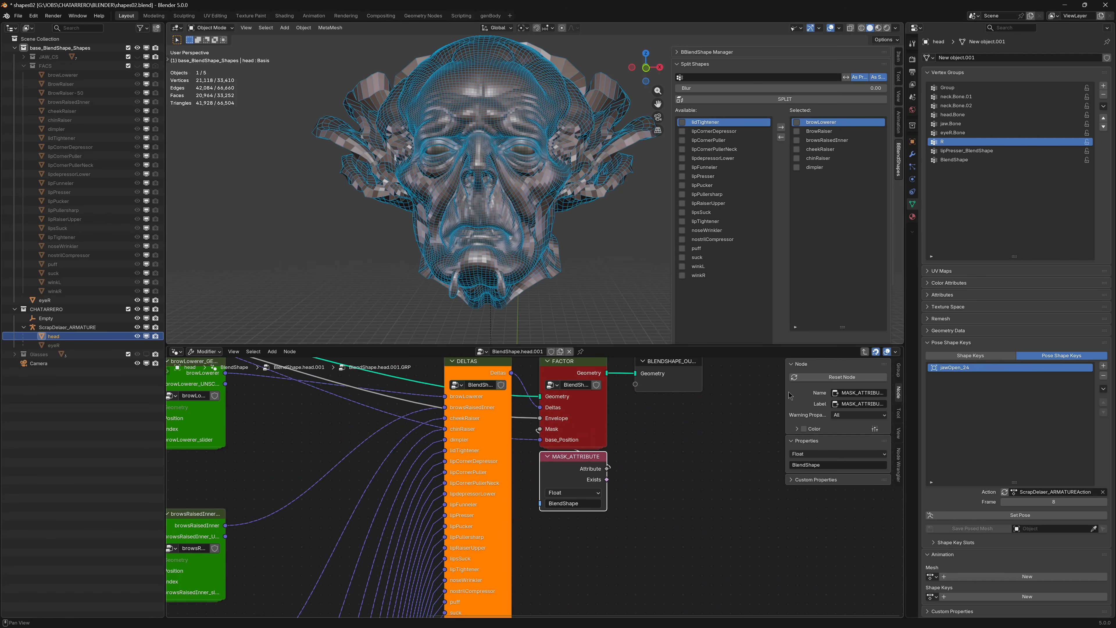
Step: Choose R as the vertex group for splitting the shapes
{"action": "scroll", "coordinate": [660, 371], "scroll_direction": "down", "scroll_amount": 2}
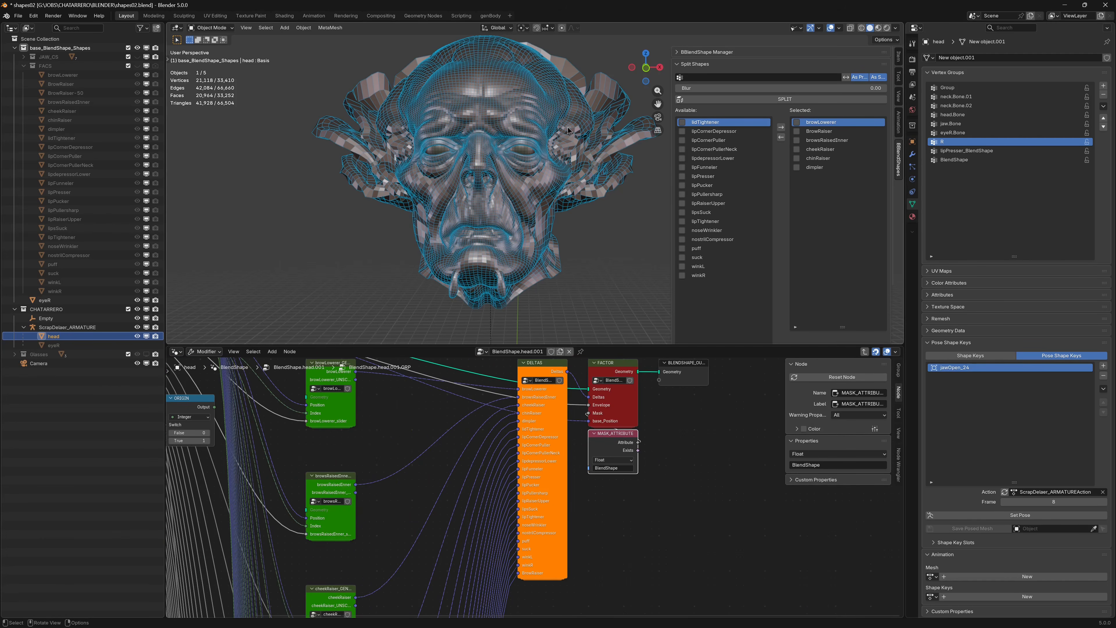
{"action": "left_click", "coordinate": [681, 77]}
{"action": "left_click", "coordinate": [680, 145]}
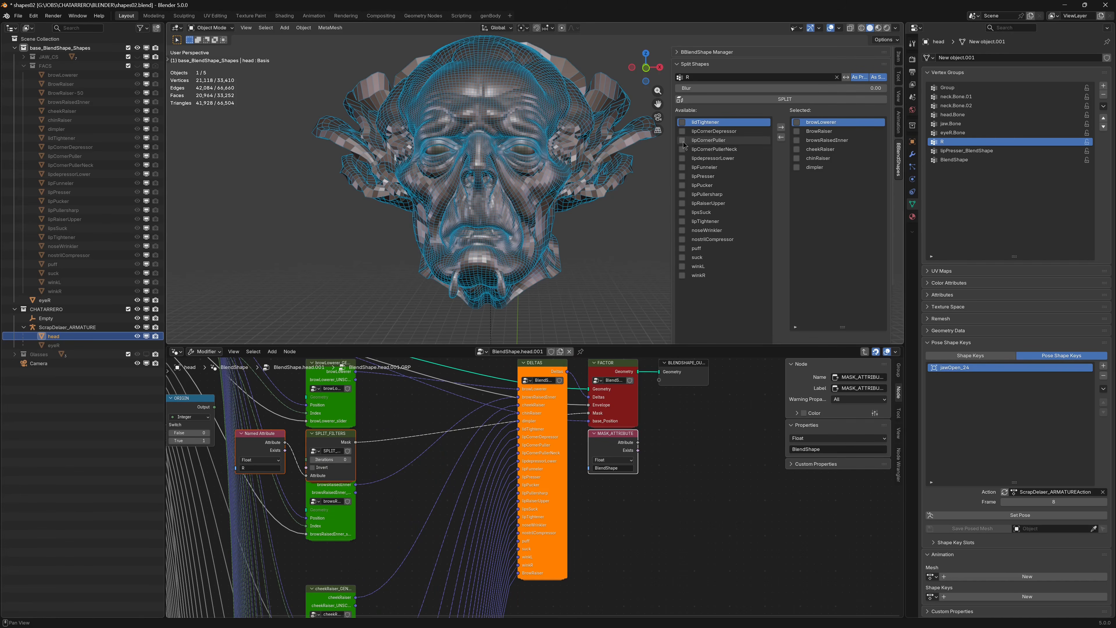
Step: Arrange the SPLIT_FILTERS, Named Attribute and MASK_ATTRIBUTE nodes together below the FACTOR node
{"action": "middle_click_drag", "start_coordinate": [288, 442], "coordinate": [369, 423]}
{"action": "left_click", "coordinate": [405, 426]}
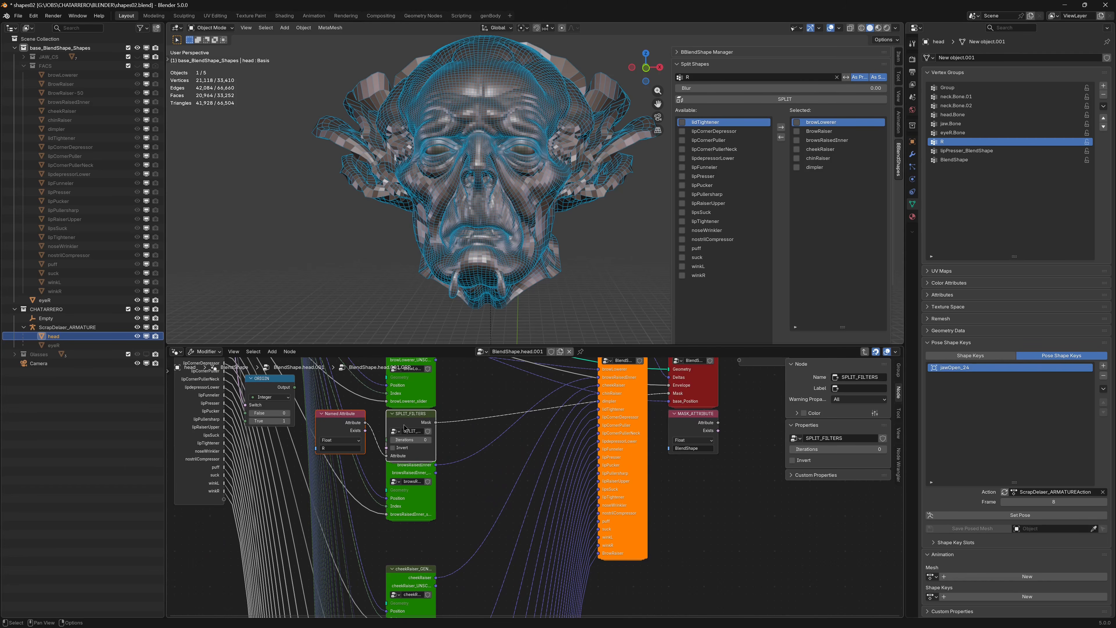
{"action": "left_click_drag", "start_coordinate": [397, 414], "coordinate": [750, 491]}
{"action": "left_click_drag", "start_coordinate": [679, 424], "coordinate": [666, 453]}
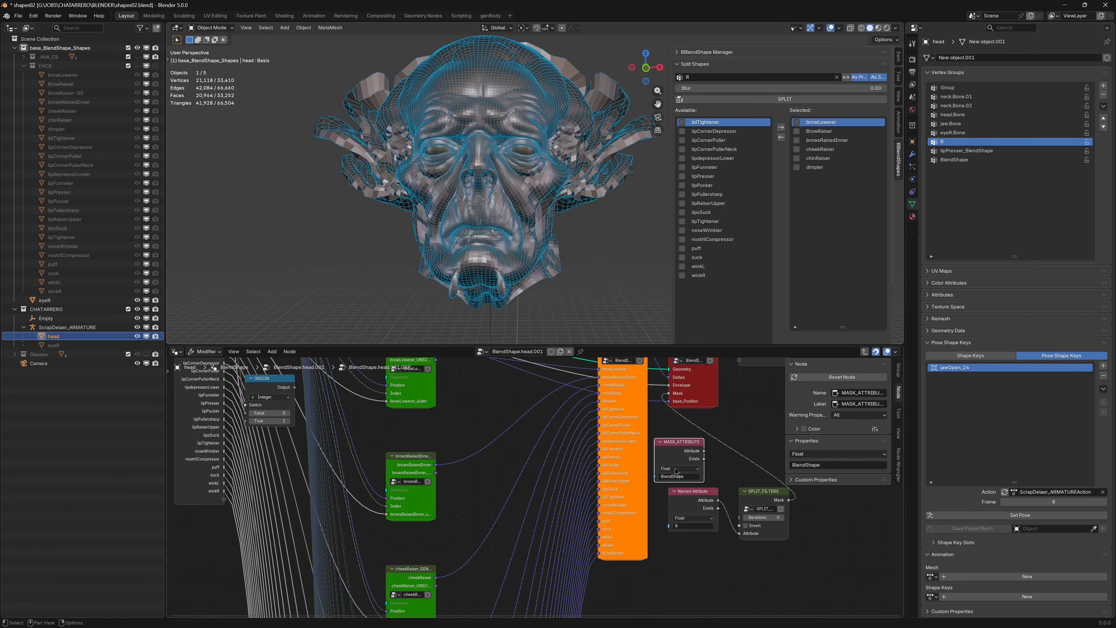
{"action": "left_click_drag", "start_coordinate": [686, 496], "coordinate": [681, 498]}
{"action": "left_click_drag", "start_coordinate": [765, 492], "coordinate": [743, 491]}
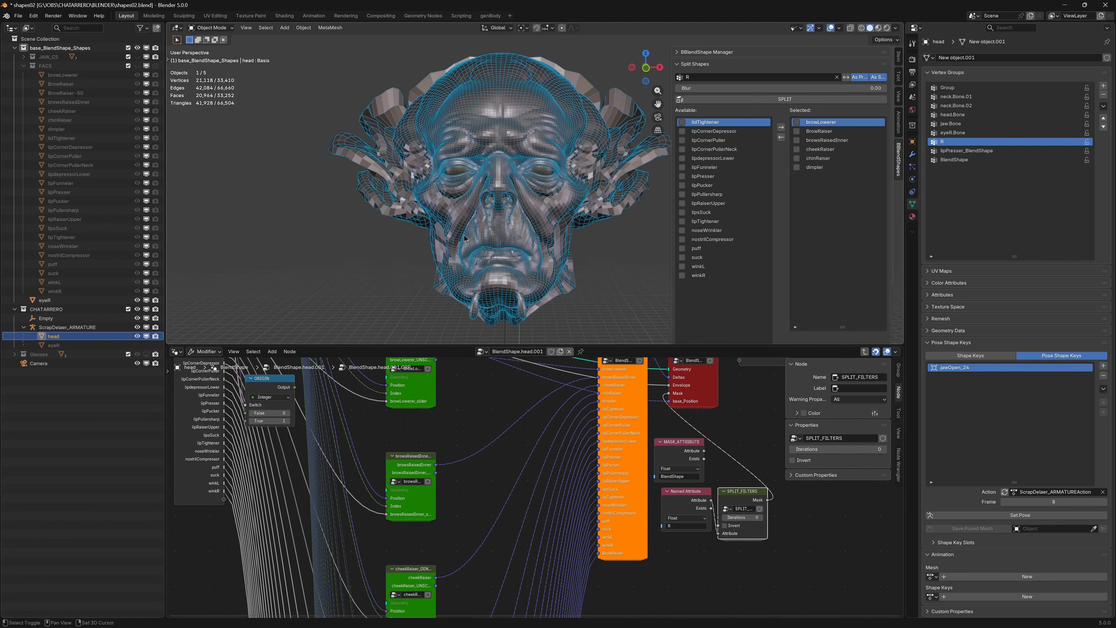
Step: Show the head's modifier properties, raise the browsRaisedInner weight to 1.000 and check the split across the forehead
{"action": "left_click", "coordinate": [914, 154]}
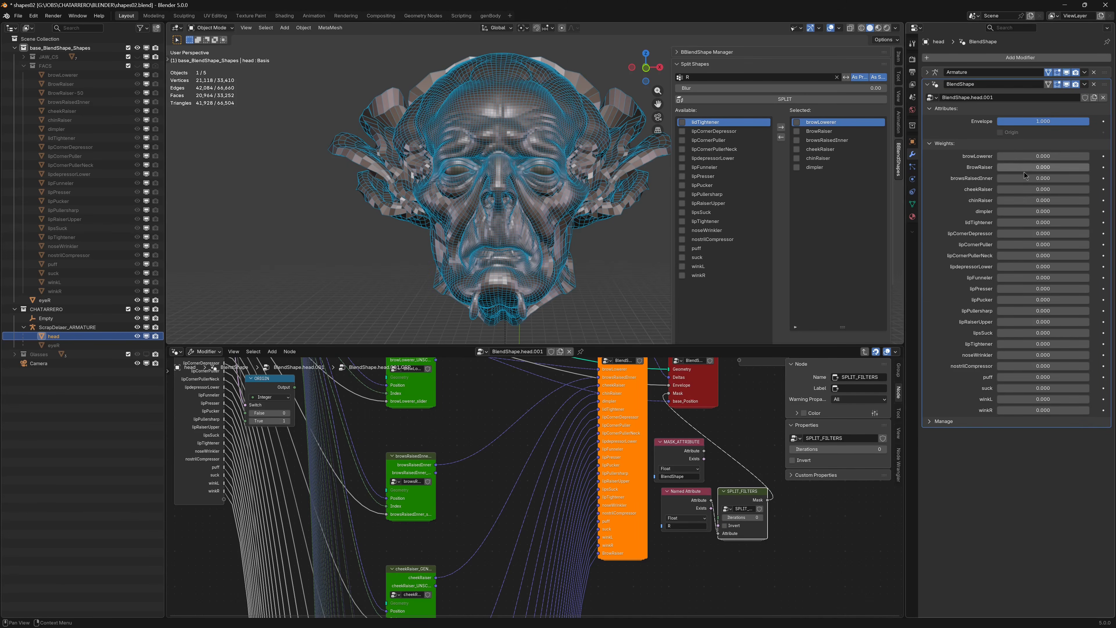
{"action": "left_click_drag", "start_coordinate": [1024, 178], "coordinate": [1089, 178]}
{"action": "middle_click_drag", "start_coordinate": [475, 116], "coordinate": [490, 177], "text": "ctrl"}
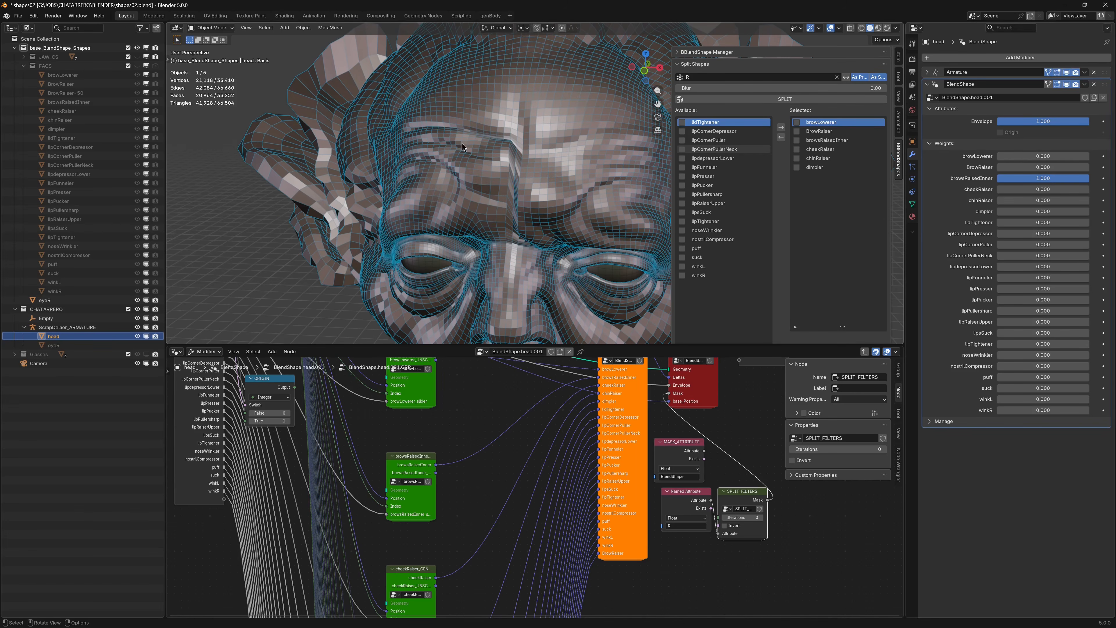
{"action": "middle_click_drag", "start_coordinate": [506, 136], "coordinate": [420, 153]}
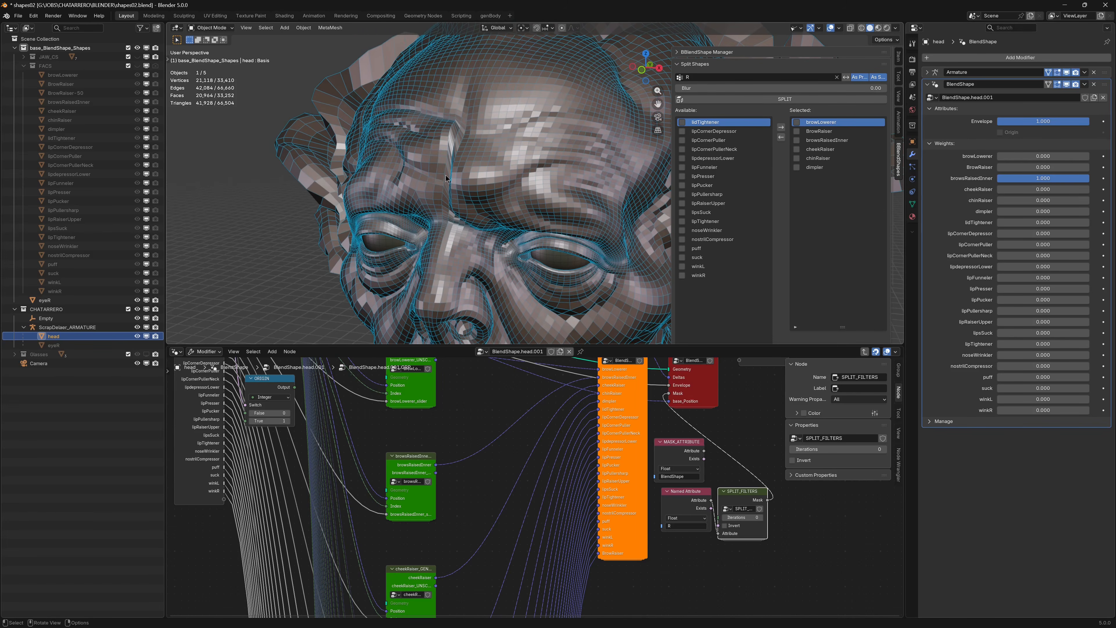
Step: Try a split blur of 50, and settle on a blur of 75 while checking the forehead's transition
{"action": "left_click_drag", "start_coordinate": [743, 89], "coordinate": [748, 90]}
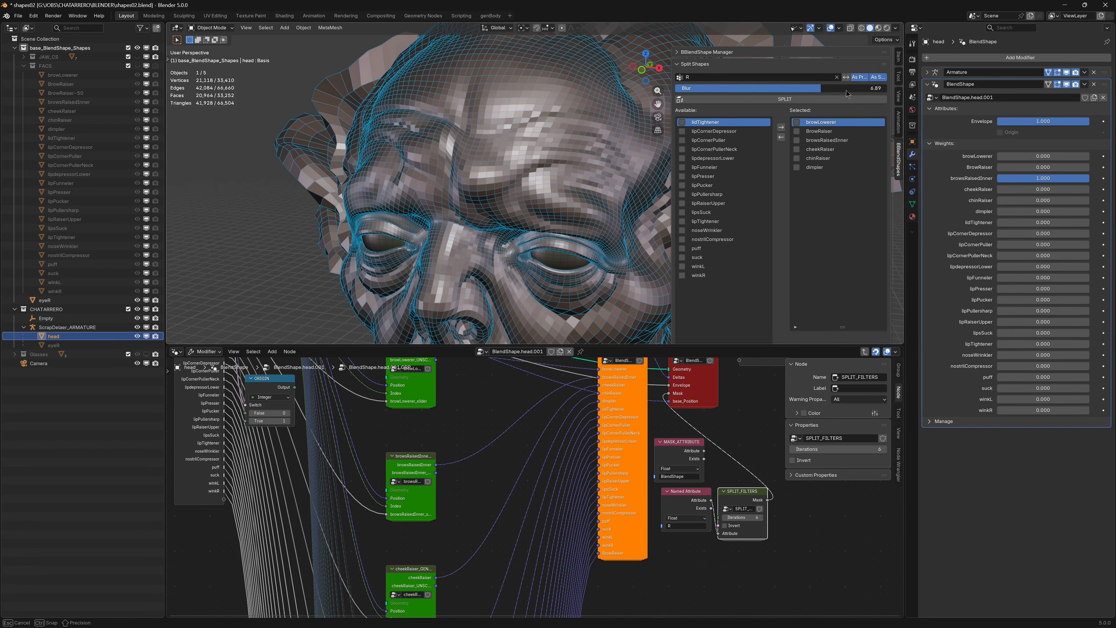
{"action": "left_click", "coordinate": [725, 90]}
{"action": "type", "text": "50"}
{"action": "key", "text": "Return"}
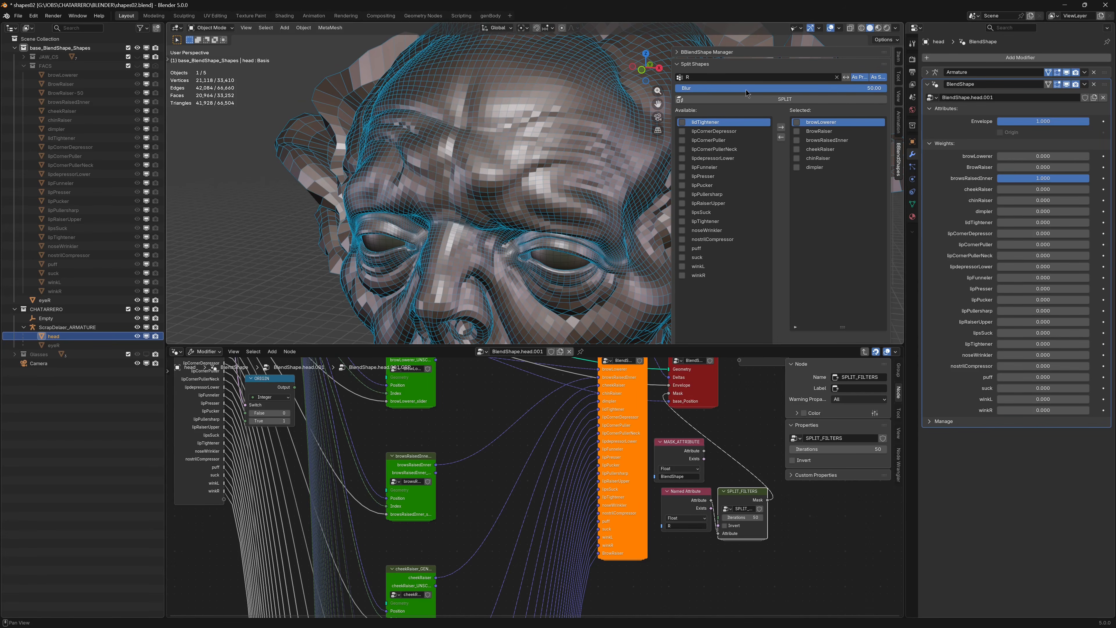
{"action": "mouse_move", "coordinate": [425, 169]}
{"action": "middle_mouse_down"}
{"action": "mouse_move", "coordinate": [462, 171]}
{"action": "mouse_move", "coordinate": [445, 171]}
{"action": "middle_mouse_up"}
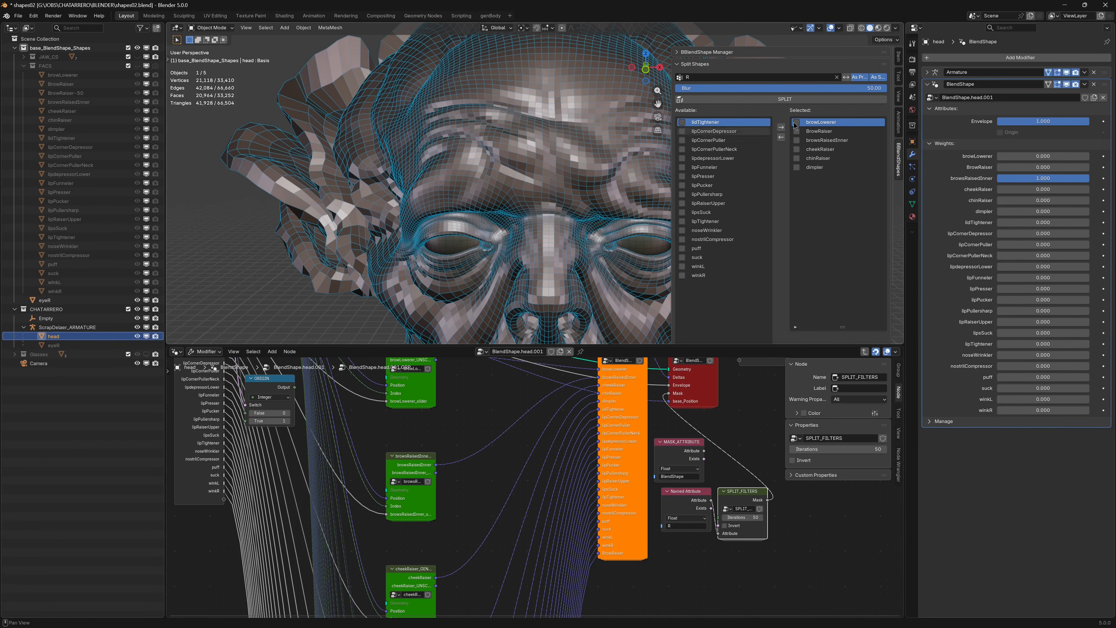
{"action": "left_click", "coordinate": [770, 87]}
{"action": "type", "text": "75"}
{"action": "key", "text": "Return"}
{"action": "middle_click_drag", "start_coordinate": [501, 152], "coordinate": [528, 154]}
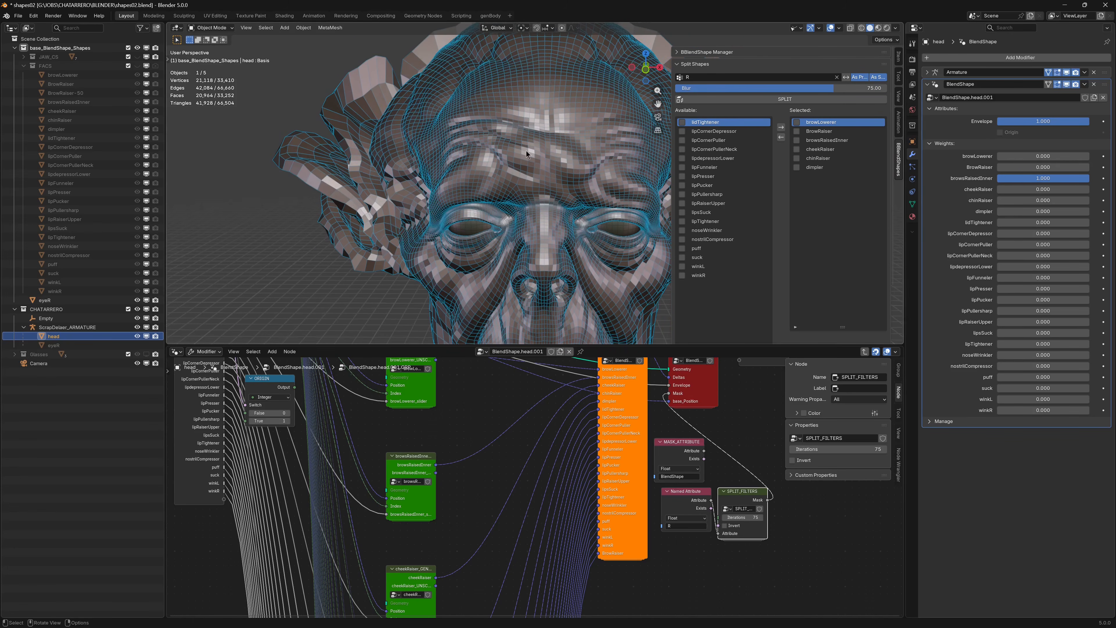
Step: Widen the sidebar until the As Prefix and As Suffix options are readable, shrink the node editor and frame the whole head
{"action": "left_click_drag", "start_coordinate": [1075, 176], "coordinate": [1114, 188]}
{"action": "left_click_drag", "start_coordinate": [670, 75], "coordinate": [514, 92]}
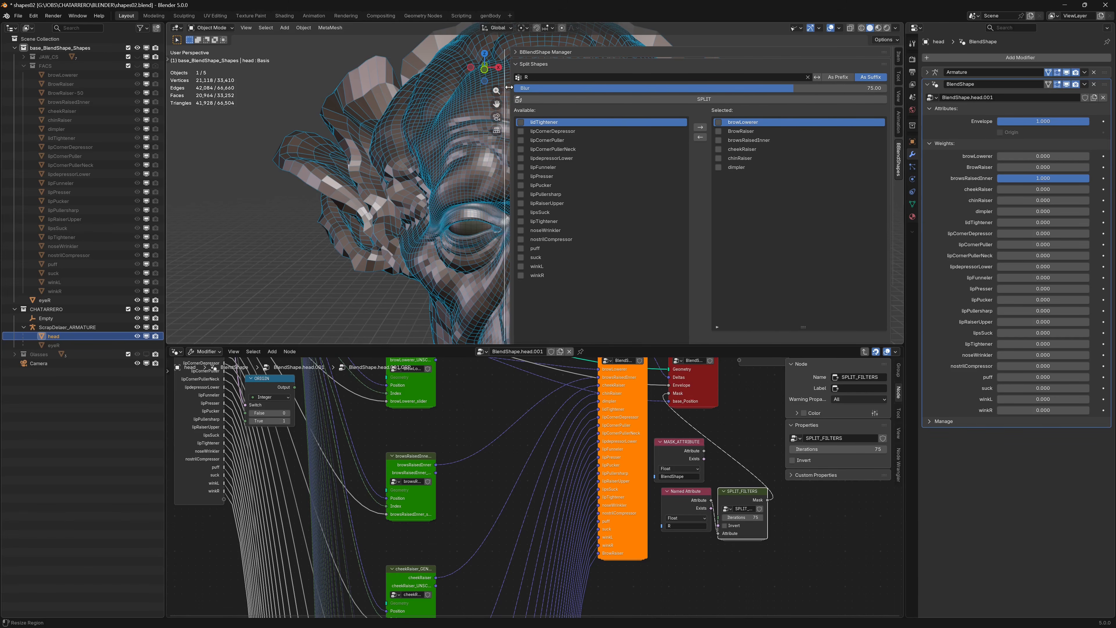
{"action": "left_click_drag", "start_coordinate": [510, 86], "coordinate": [627, 102]}
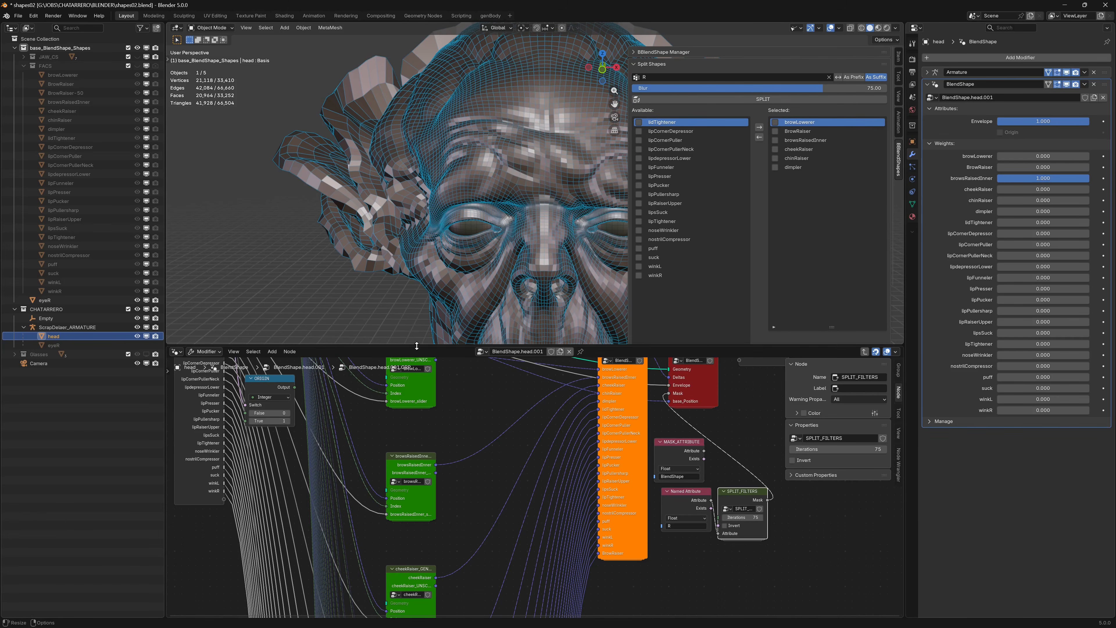
{"action": "left_click_drag", "start_coordinate": [417, 346], "coordinate": [418, 542]}
{"action": "middle_click_drag", "start_coordinate": [479, 308], "coordinate": [523, 259], "text": "ctrl"}
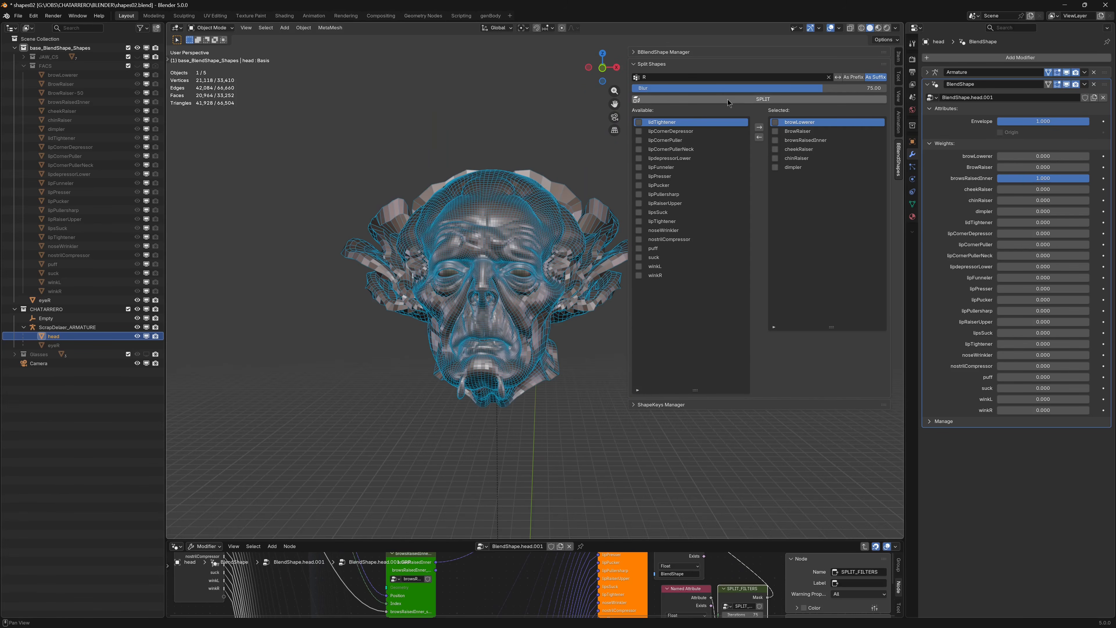
Step: Split the selected shapes with the R vertex group and select the extracted browLowerer_L object
{"action": "left_click", "coordinate": [728, 100]}
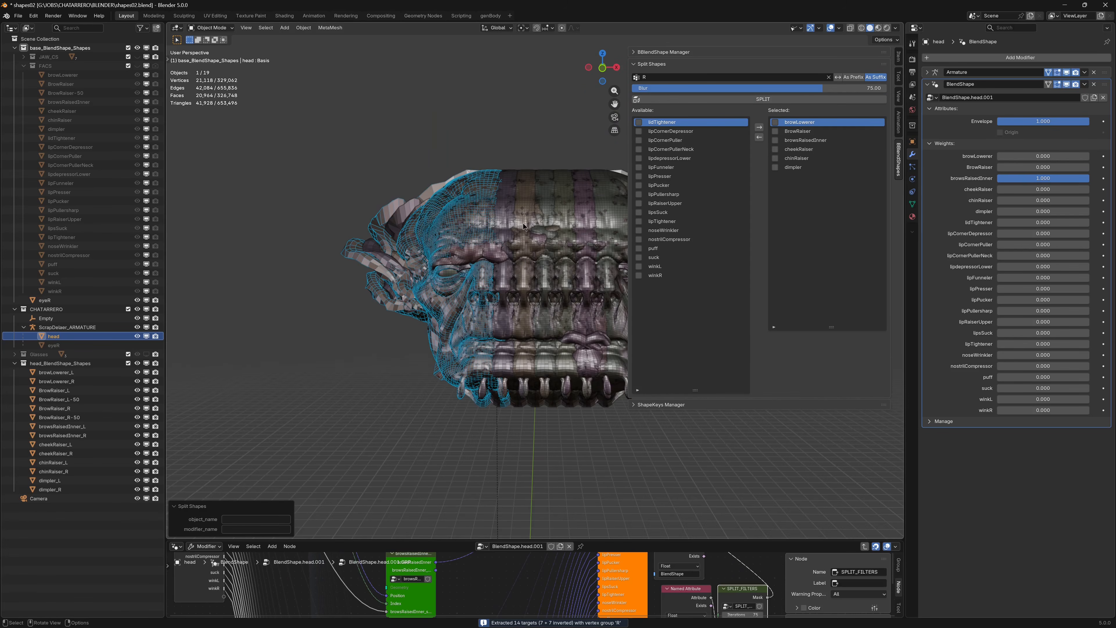
{"action": "left_click", "coordinate": [56, 373]}
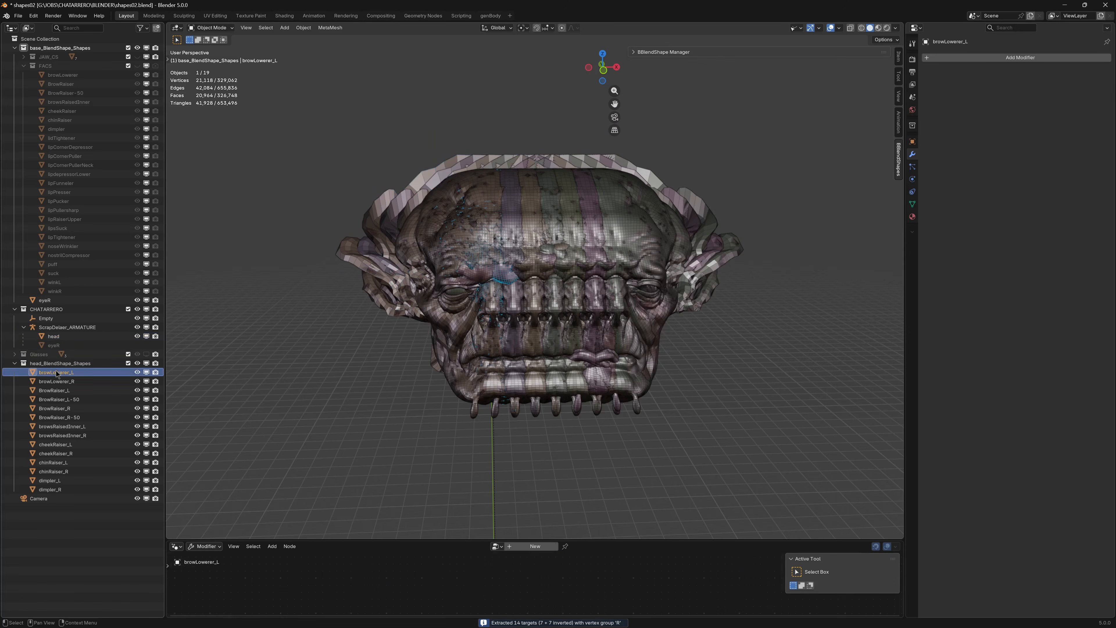
Step: Select all extracted shapes from browLowerer_L to dimpler_R, snap them to the 3D cursor and move them into the FACS collection
{"action": "left_click", "coordinate": [63, 490], "text": "shift"}
{"action": "key", "text": "shift+s"}
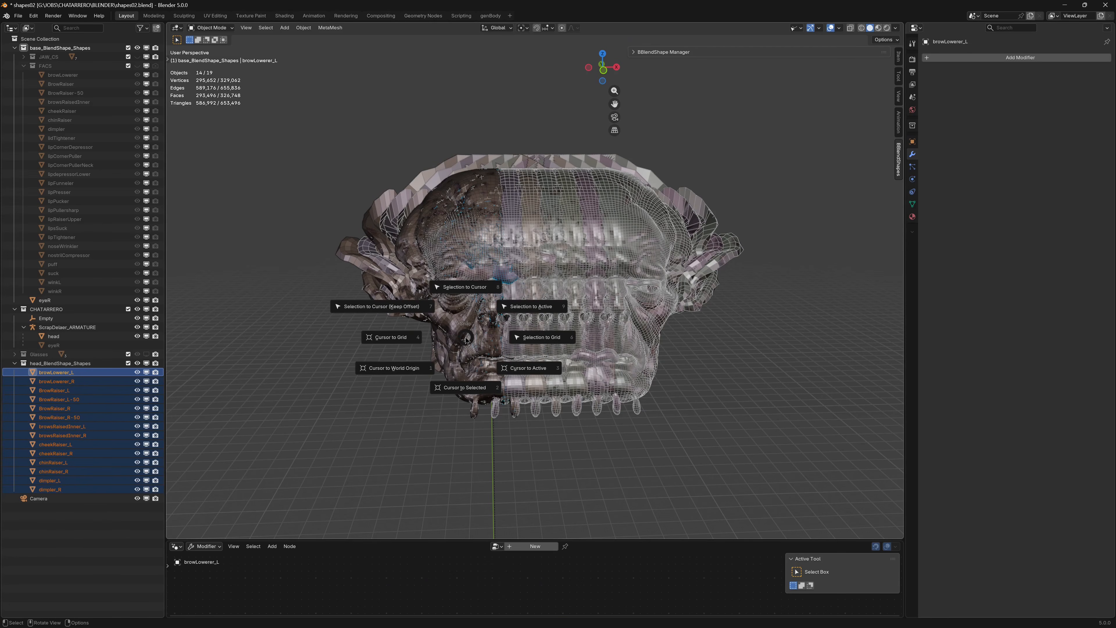
{"action": "key", "text": "8"}
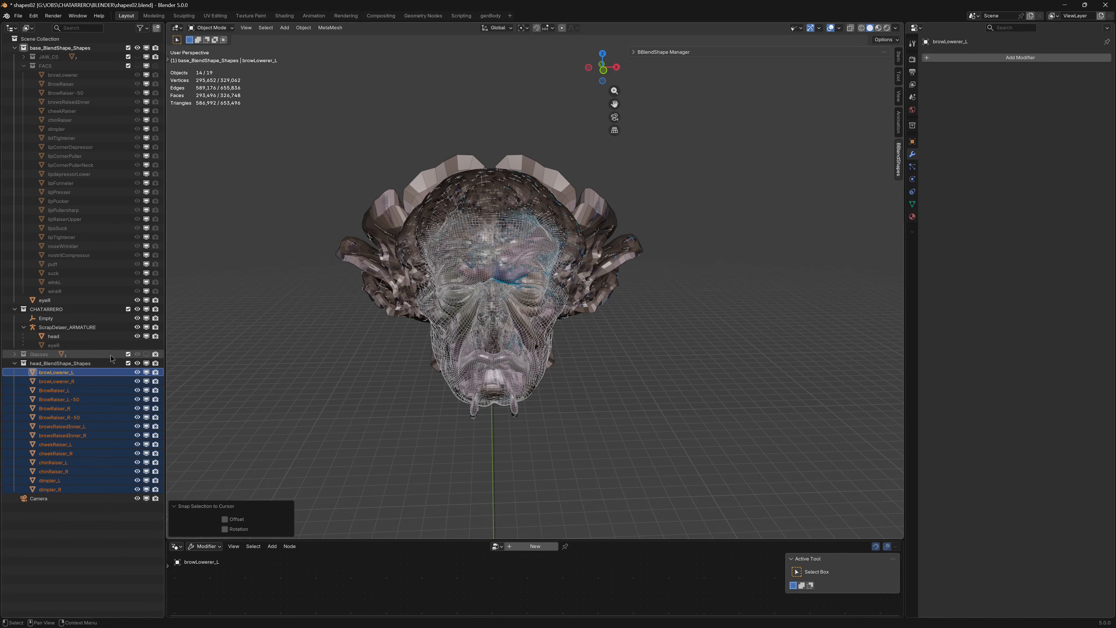
{"action": "left_click_drag", "start_coordinate": [60, 374], "coordinate": [50, 70]}
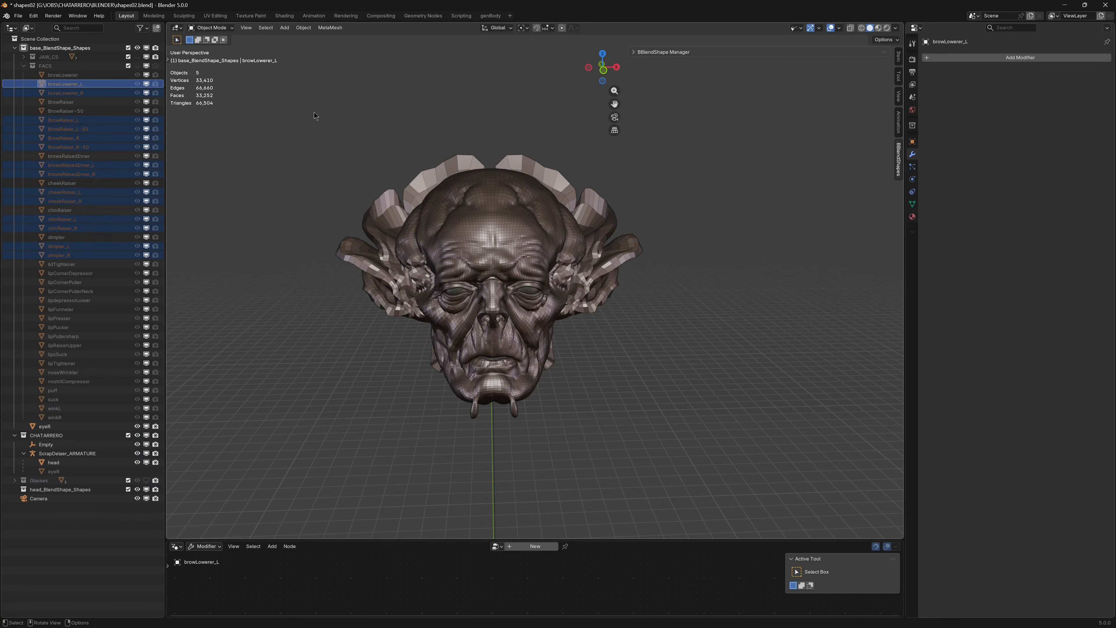
{"action": "middle_click_drag", "start_coordinate": [314, 112], "coordinate": [318, 112]}
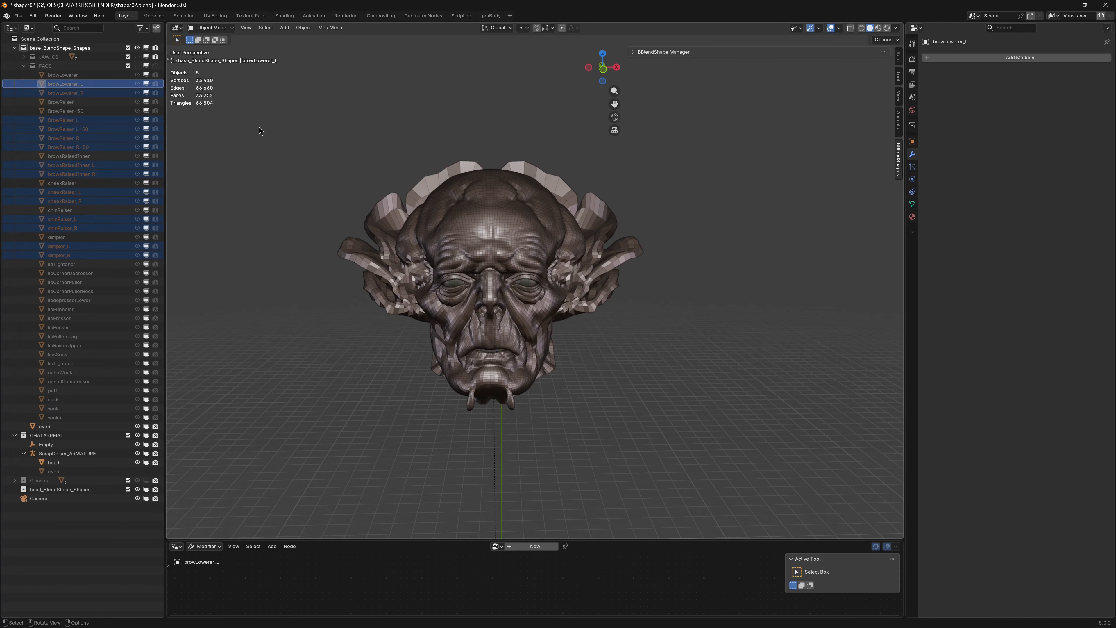
Step: Make the head active, unhide the FACS collection and add the selected left and right shapes as targets of the head's BlendShape
{"action": "left_click", "coordinate": [489, 214]}
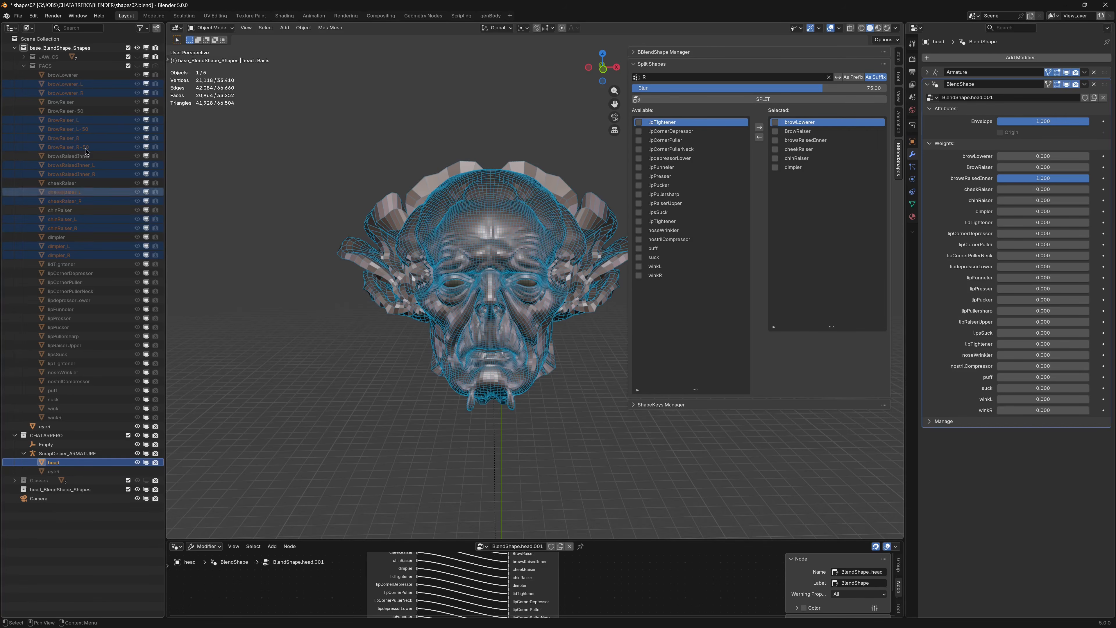
{"action": "left_click", "coordinate": [137, 66]}
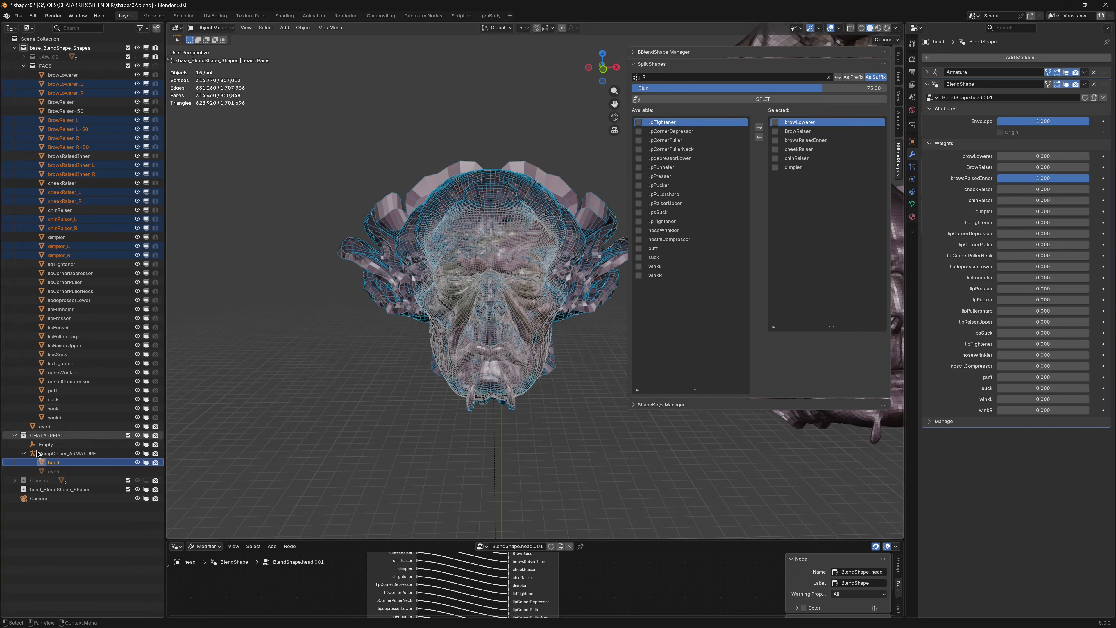
{"action": "left_click", "coordinate": [634, 64]}
{"action": "left_click", "coordinate": [635, 51]}
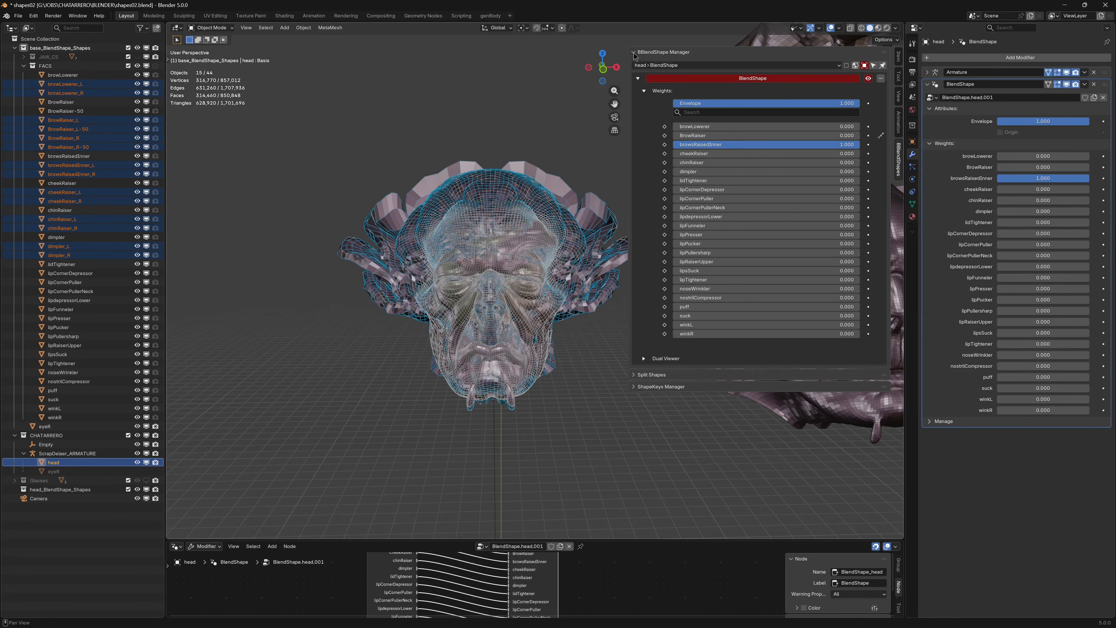
{"action": "right_click", "coordinate": [760, 82]}
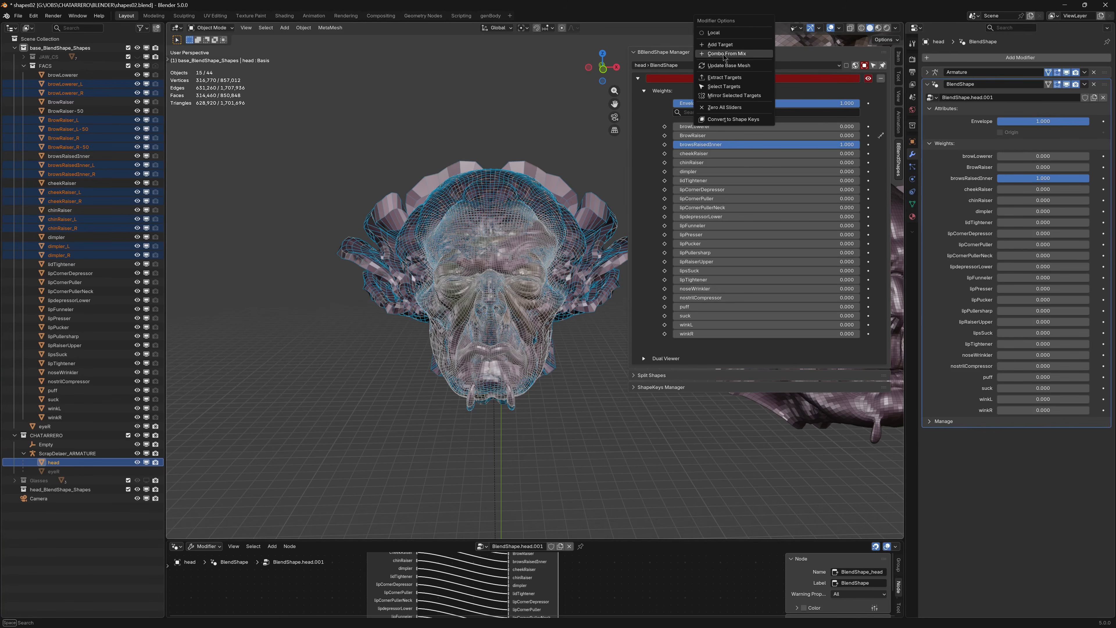
{"action": "left_click", "coordinate": [719, 45]}
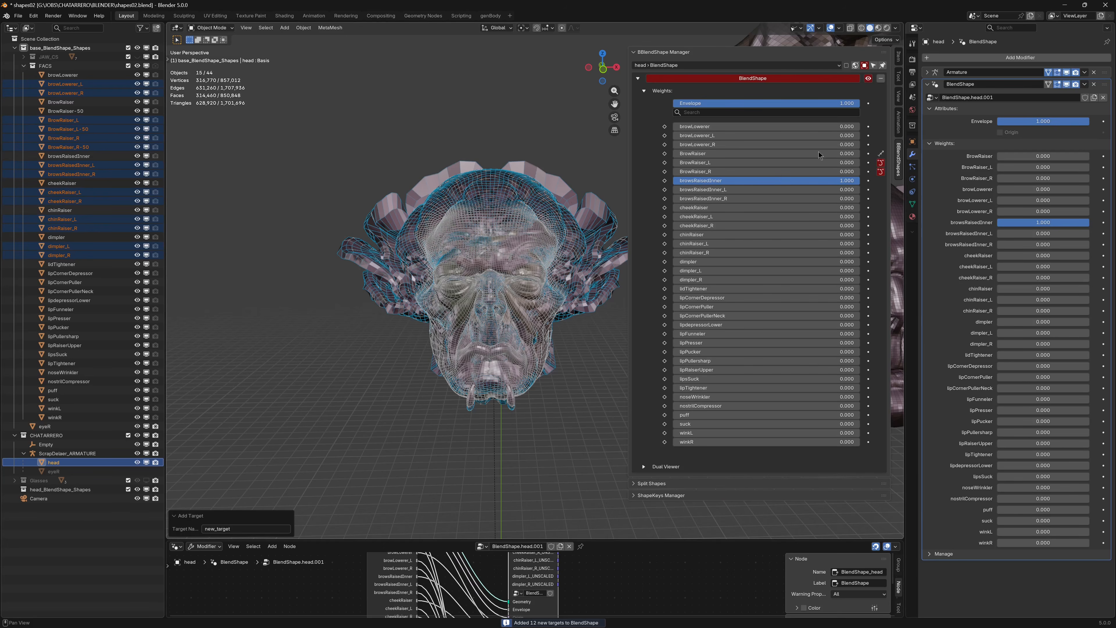
{"action": "middle_click_drag", "start_coordinate": [488, 220], "coordinate": [504, 221]}
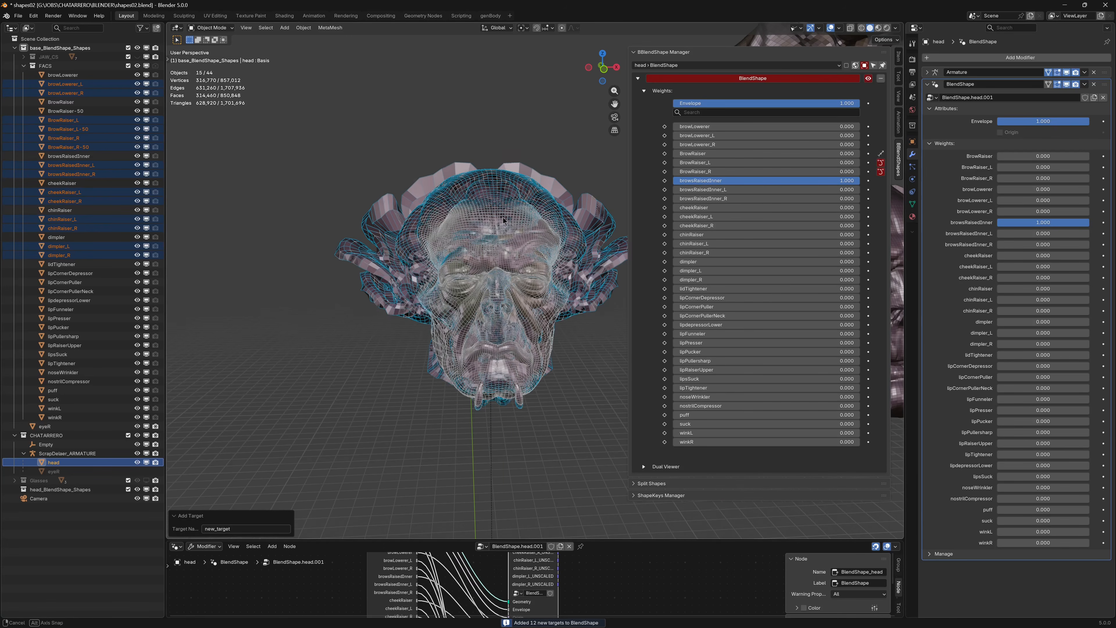
Step: With the FACS collection visible, select every shape from browLowerer to winkR and arrange the objects in a Grid layout
{"action": "left_click", "coordinate": [128, 65]}
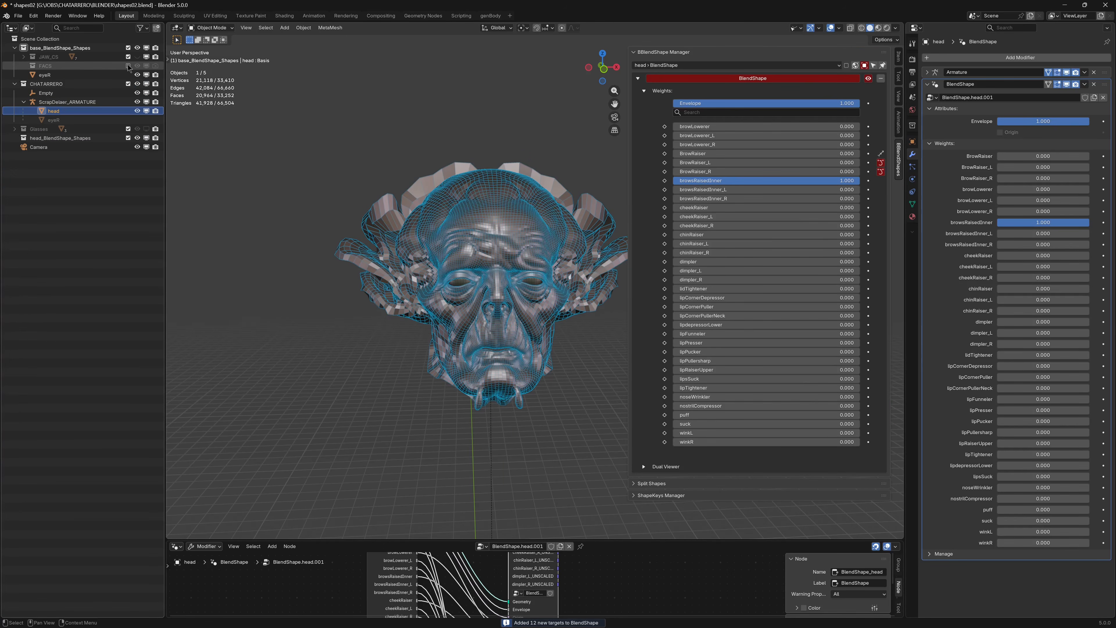
{"action": "left_click", "coordinate": [128, 65]}
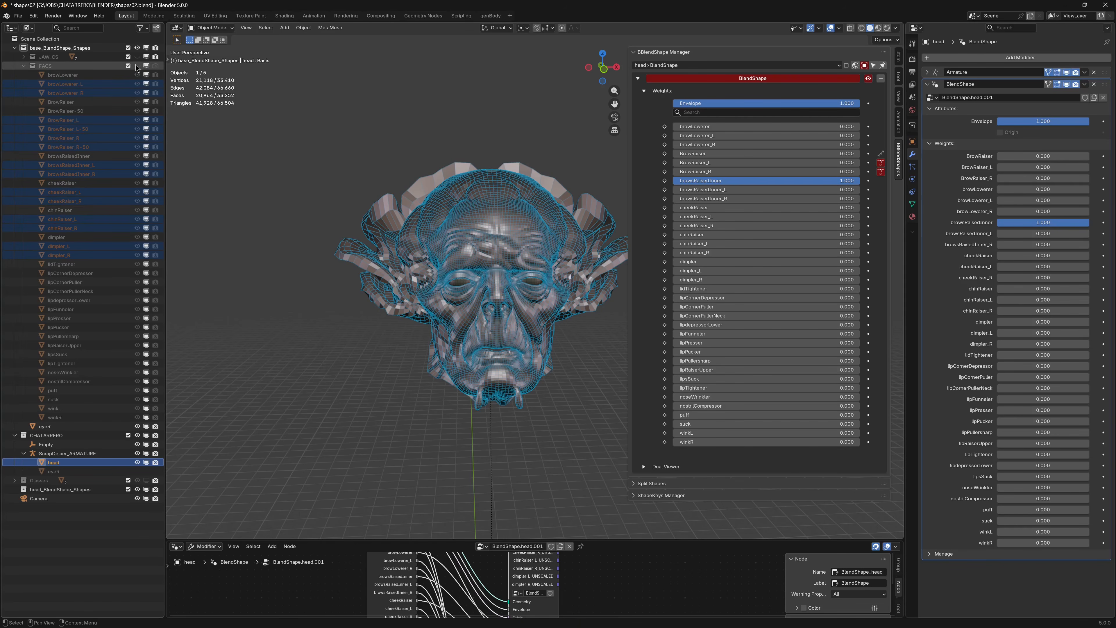
{"action": "left_click", "coordinate": [137, 66]}
{"action": "left_click", "coordinate": [63, 74]}
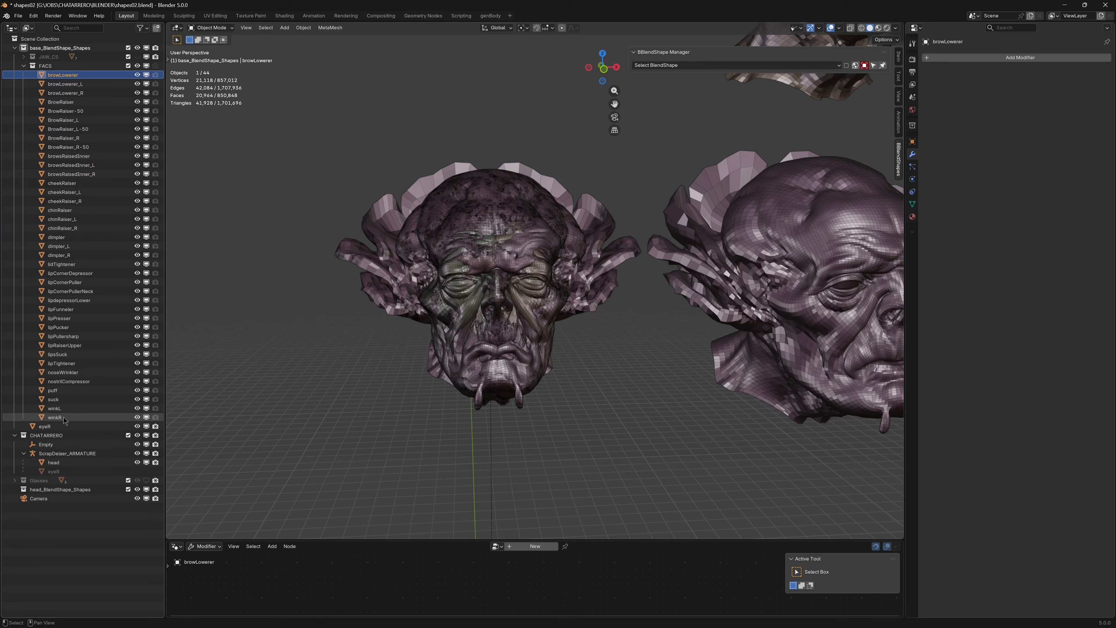
{"action": "left_click", "coordinate": [54, 418], "text": "shift"}
{"action": "left_click", "coordinate": [330, 28]}
{"action": "mouse_move", "coordinate": [346, 38]}
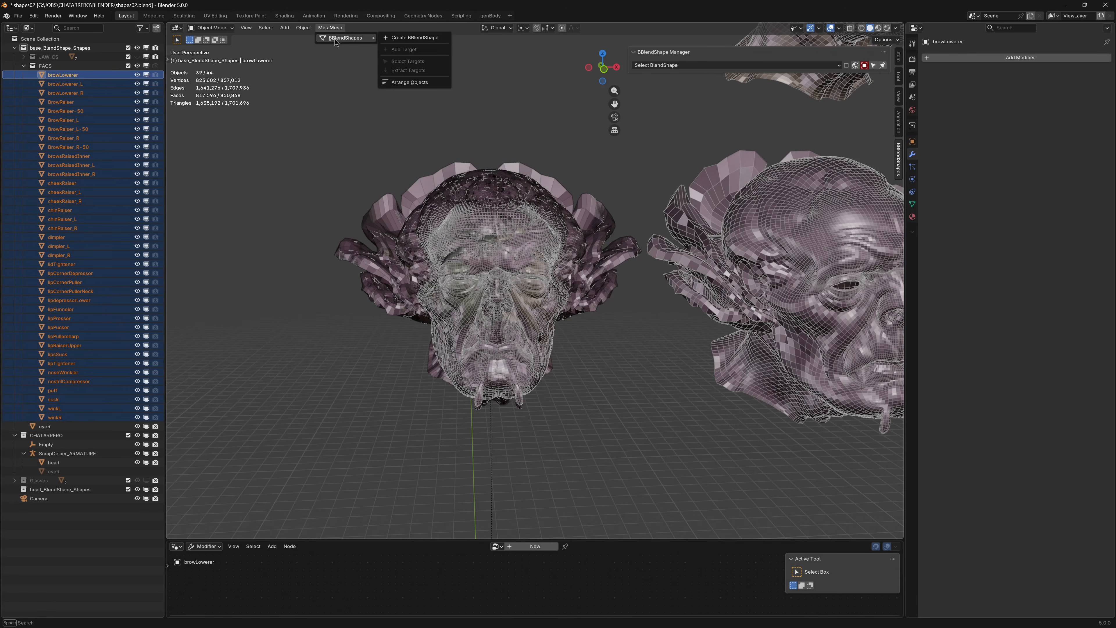
{"action": "left_click", "coordinate": [399, 84]}
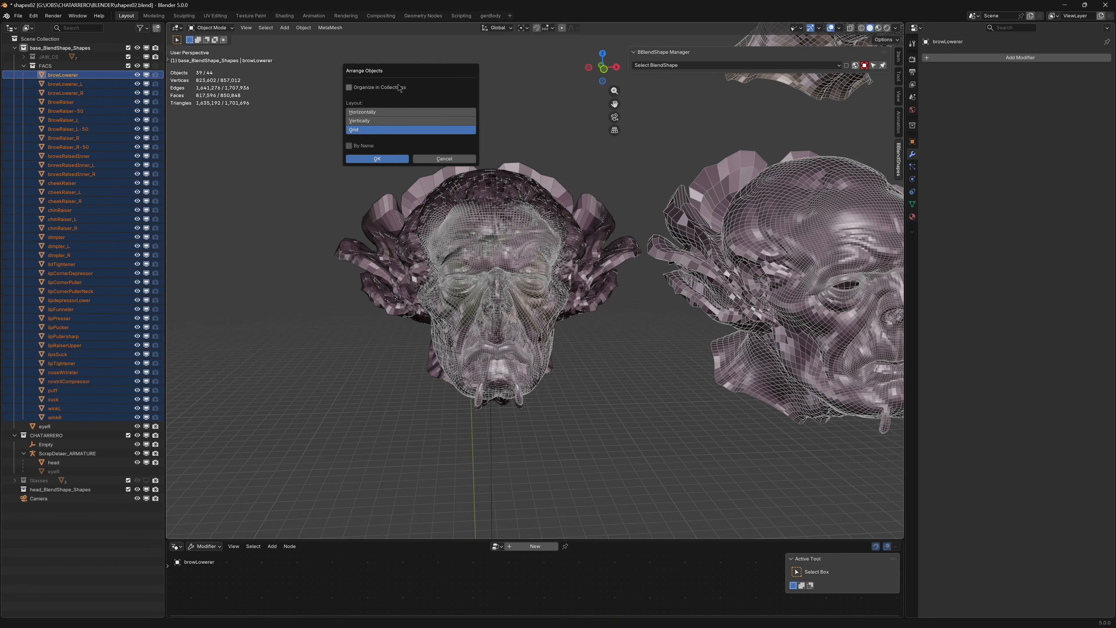
{"action": "left_click", "coordinate": [381, 158]}
{"action": "scroll", "coordinate": [508, 301], "scroll_direction": "up", "scroll_amount": 8}
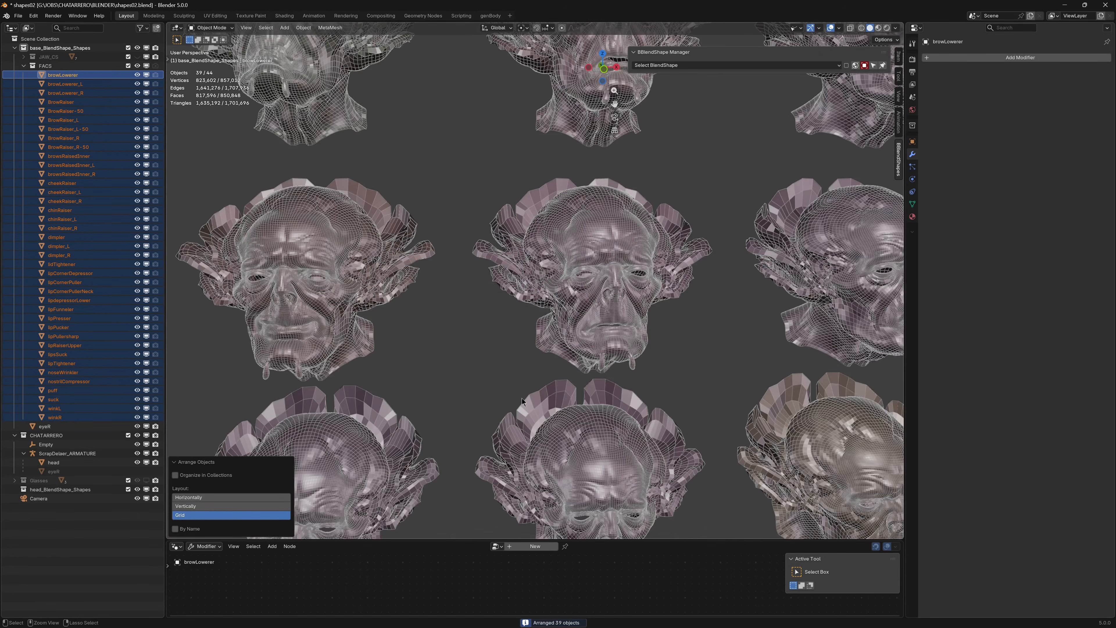
Step: Move the grid of shapes within the global XZ plane so it sits beside the original head
{"action": "scroll", "coordinate": [522, 401], "scroll_direction": "down", "scroll_amount": 10}
{"action": "middle_click_drag", "start_coordinate": [556, 331], "coordinate": [543, 329]}
{"action": "middle_click_drag", "start_coordinate": [522, 456], "coordinate": [569, 298], "text": "shift"}
{"action": "key", "text": "g"}
{"action": "key", "text": "shift+z"}
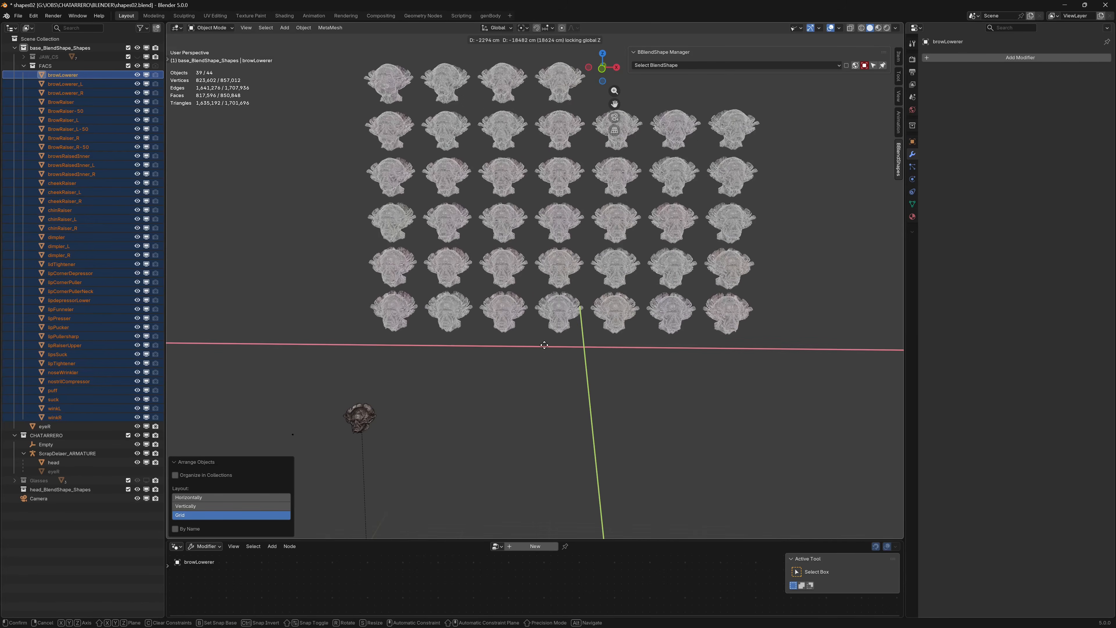
{"action": "key", "text": "shift+y"}
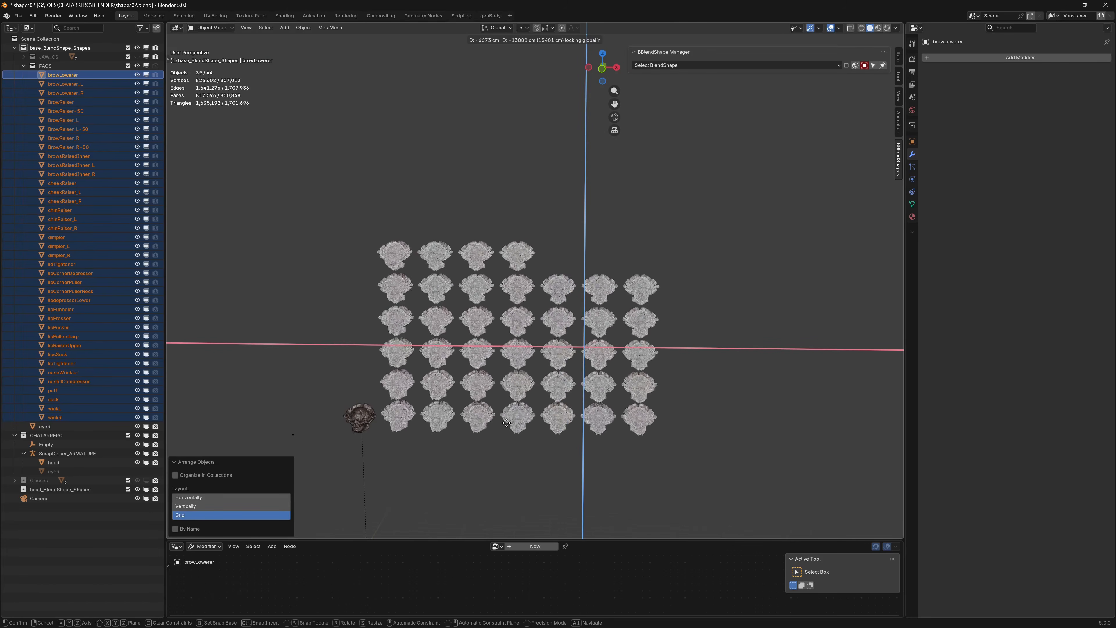
{"action": "left_click", "coordinate": [512, 418]}
Step: Make the original head active and frame it, clear the selection and hide the FACS collection
{"action": "left_click", "coordinate": [365, 411]}
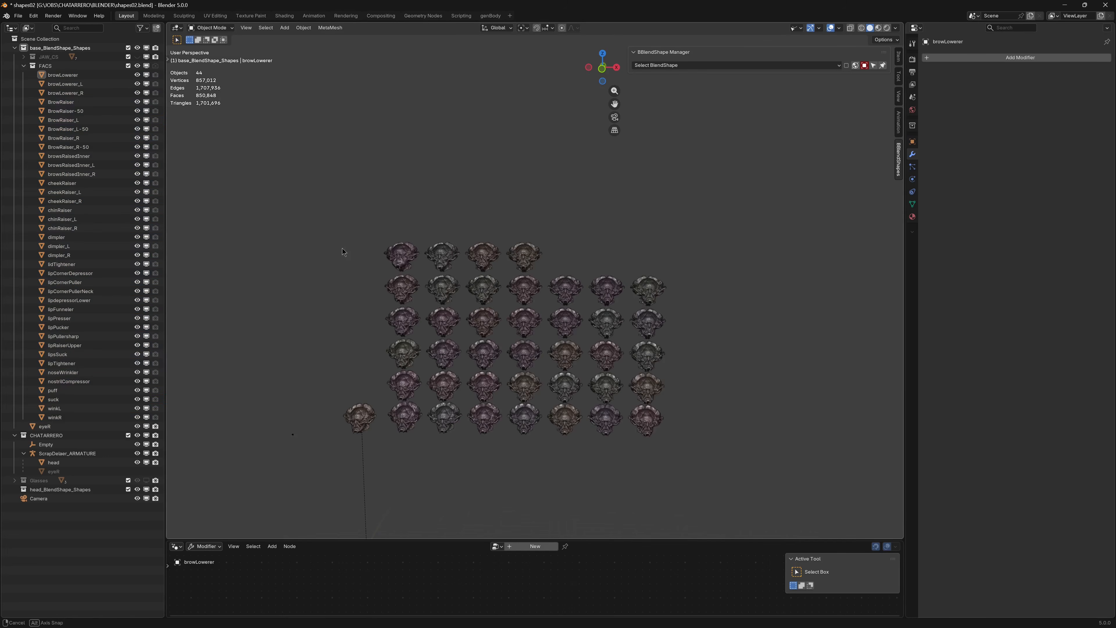
{"action": "middle_click_drag", "start_coordinate": [369, 408], "coordinate": [478, 304], "text": "shift"}
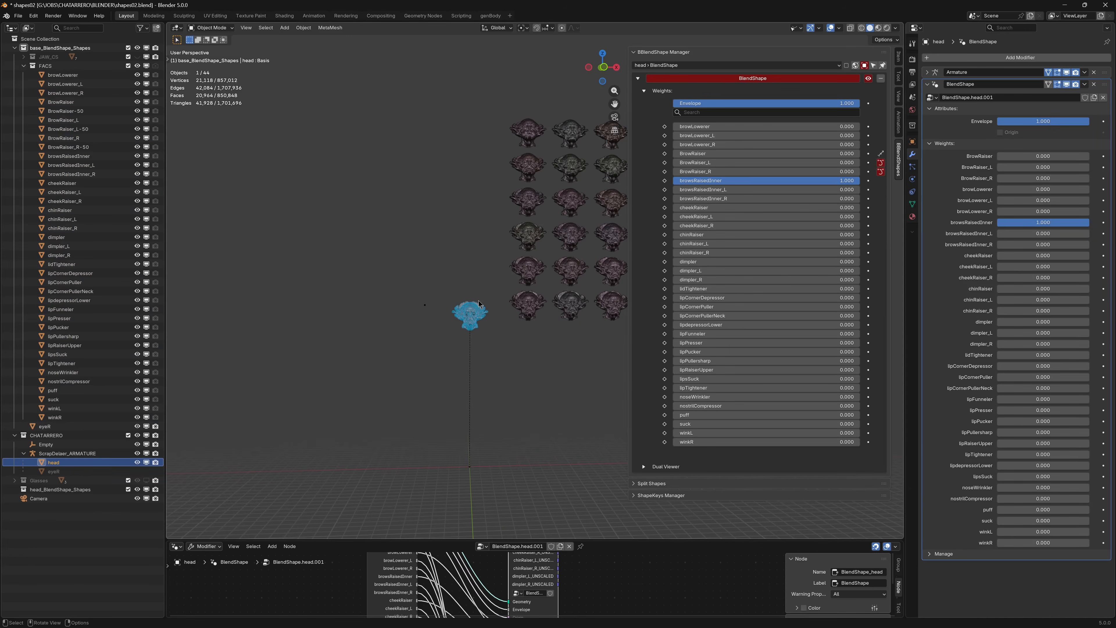
{"action": "key", "text": "KP_Decimal"}
{"action": "key", "text": "alt+a"}
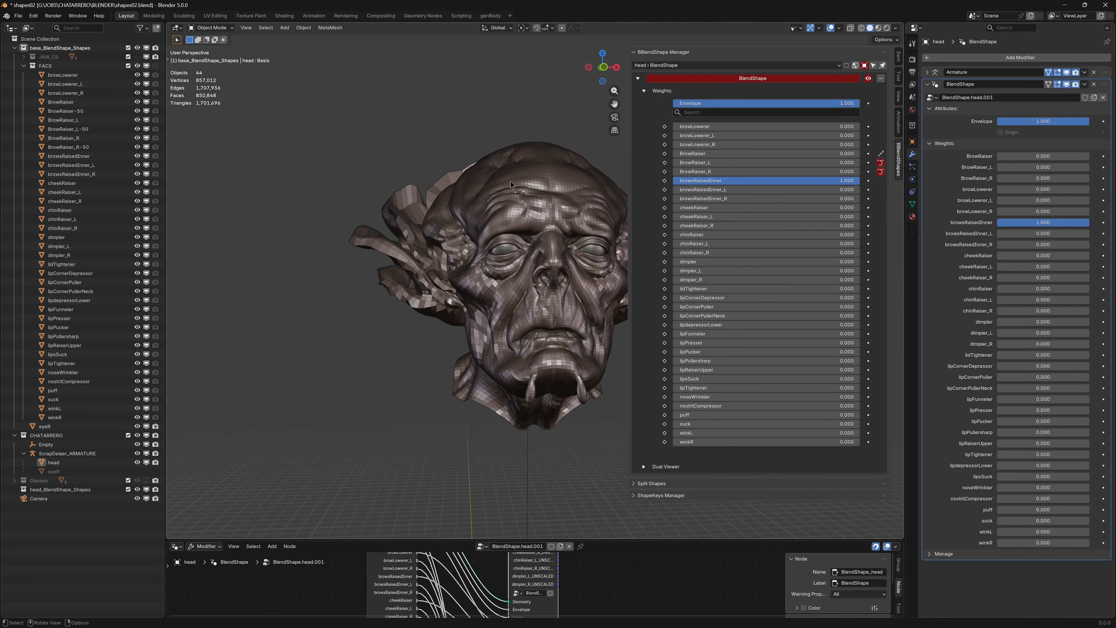
{"action": "left_click", "coordinate": [137, 65]}
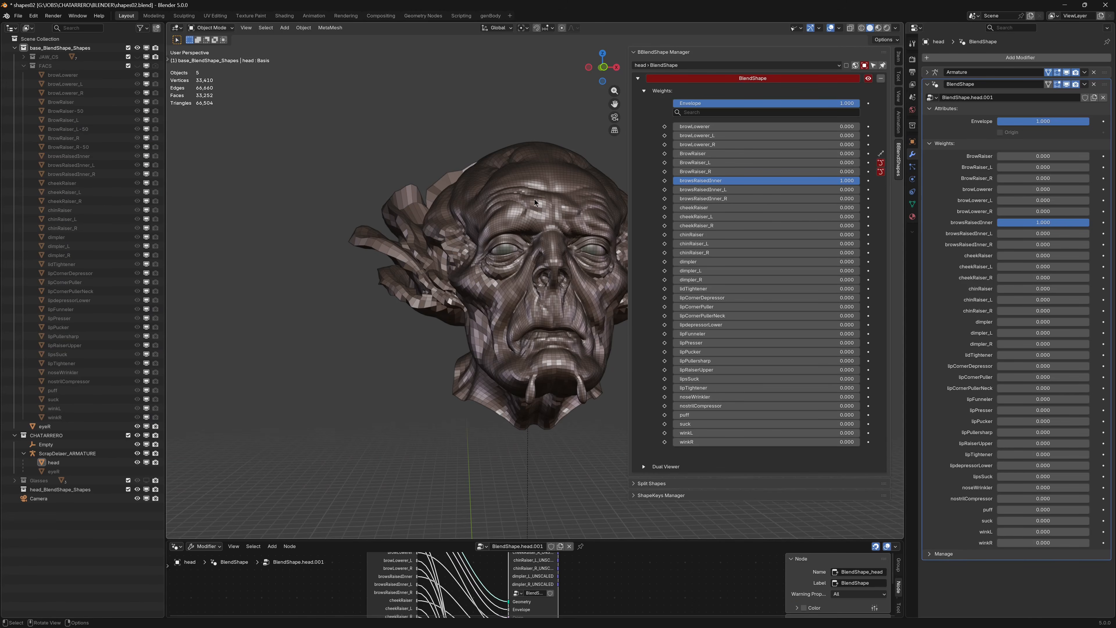
{"action": "middle_click_drag", "start_coordinate": [534, 200], "coordinate": [506, 199]}
Step: Filter the BlendShape weights by "brow", try the browLowerer_L weight and reset browsRaisedInner to 0.000
{"action": "left_click", "coordinate": [679, 112]}
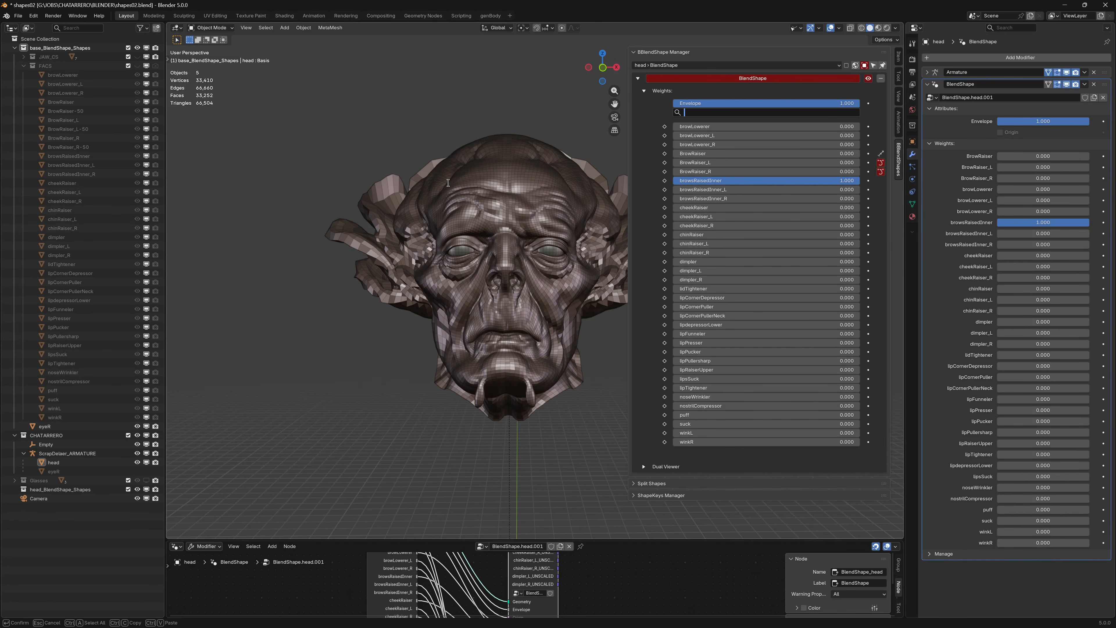
{"action": "left_click", "coordinate": [704, 113]}
{"action": "type", "text": "brow"}
{"action": "key", "text": "Return"}
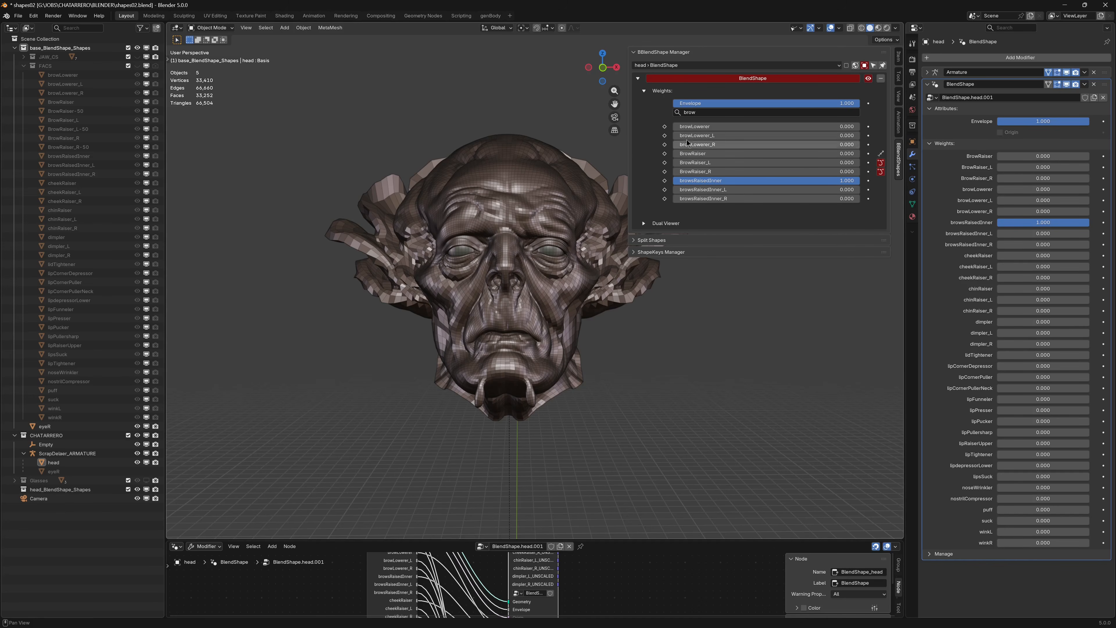
{"action": "left_click_drag", "start_coordinate": [699, 135], "coordinate": [655, 166]}
{"action": "left_click_drag", "start_coordinate": [718, 183], "coordinate": [638, 429]}
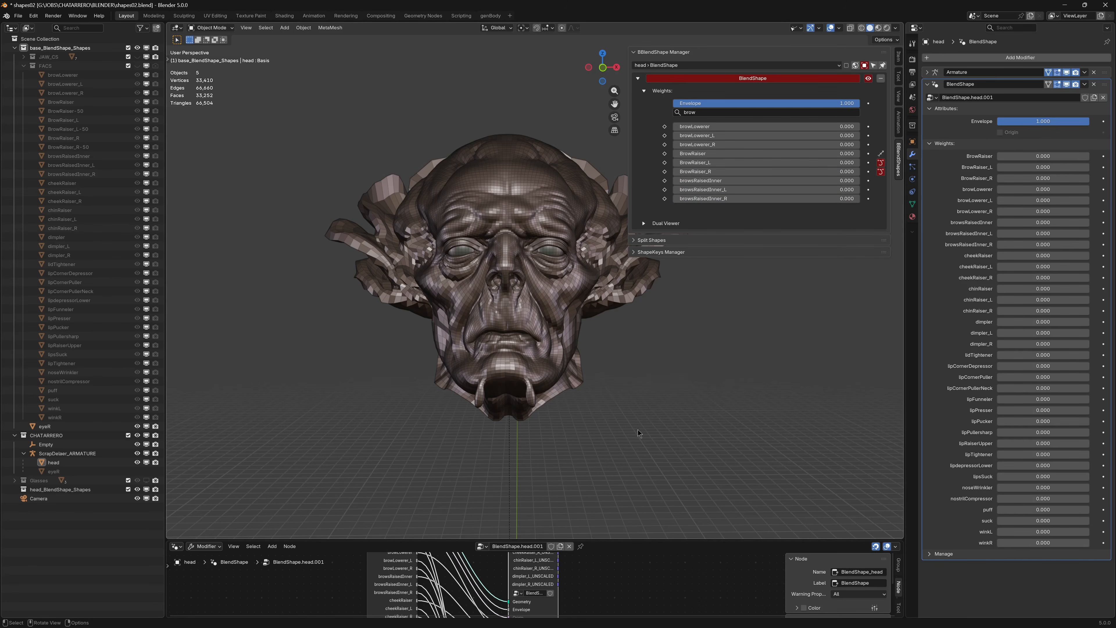
Step: Enlarge the node editor, enter the BlendShape group and link the MASK_ATTRIBUTE node's Attribute output to the FACTOR node's Mask input
{"action": "left_click_drag", "start_coordinate": [632, 539], "coordinate": [626, 282]}
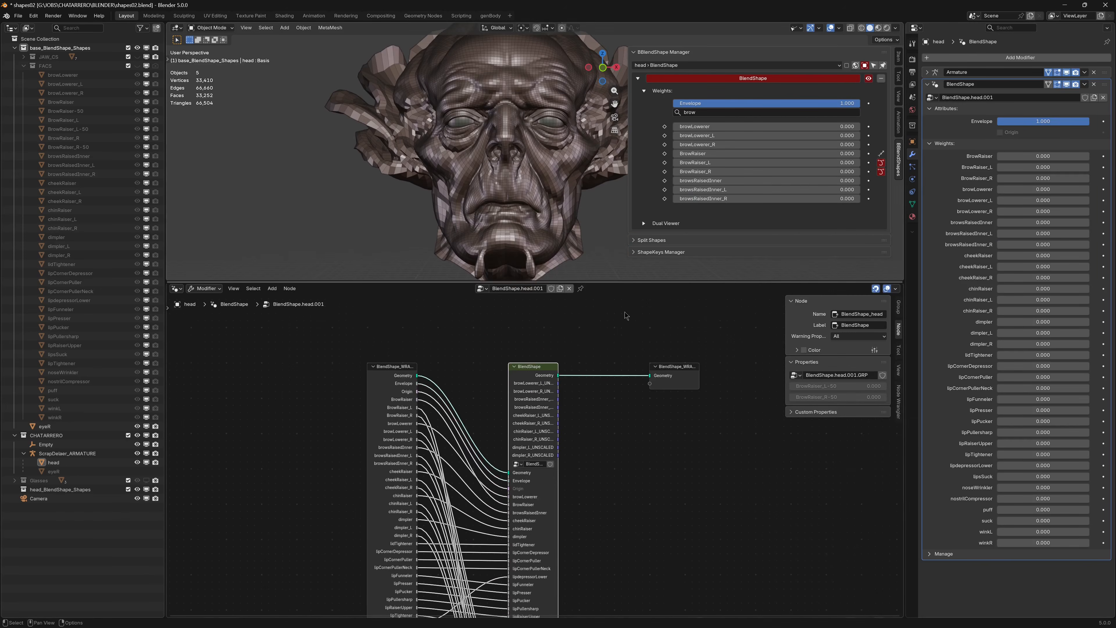
{"action": "key", "text": "Tab"}
{"action": "middle_click_drag", "start_coordinate": [652, 403], "coordinate": [726, 466]}
{"action": "scroll", "coordinate": [676, 411], "scroll_direction": "up", "scroll_amount": 4}
{"action": "left_click", "coordinate": [468, 508]}
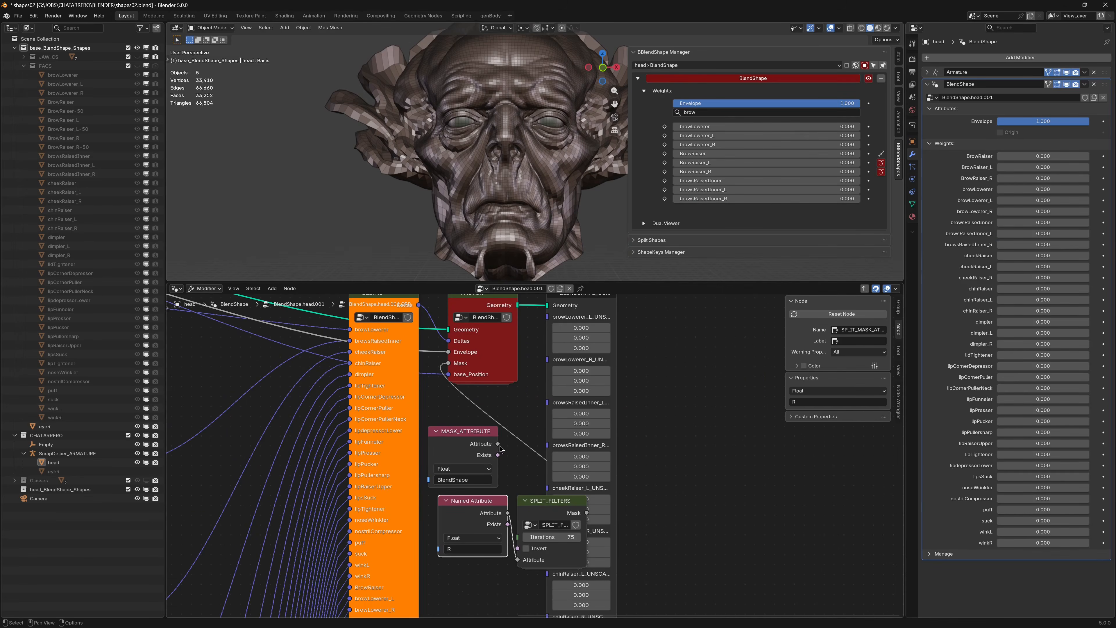
{"action": "left_click_drag", "start_coordinate": [498, 443], "coordinate": [486, 373]}
{"action": "scroll", "coordinate": [686, 396], "scroll_direction": "down", "scroll_amount": 4}
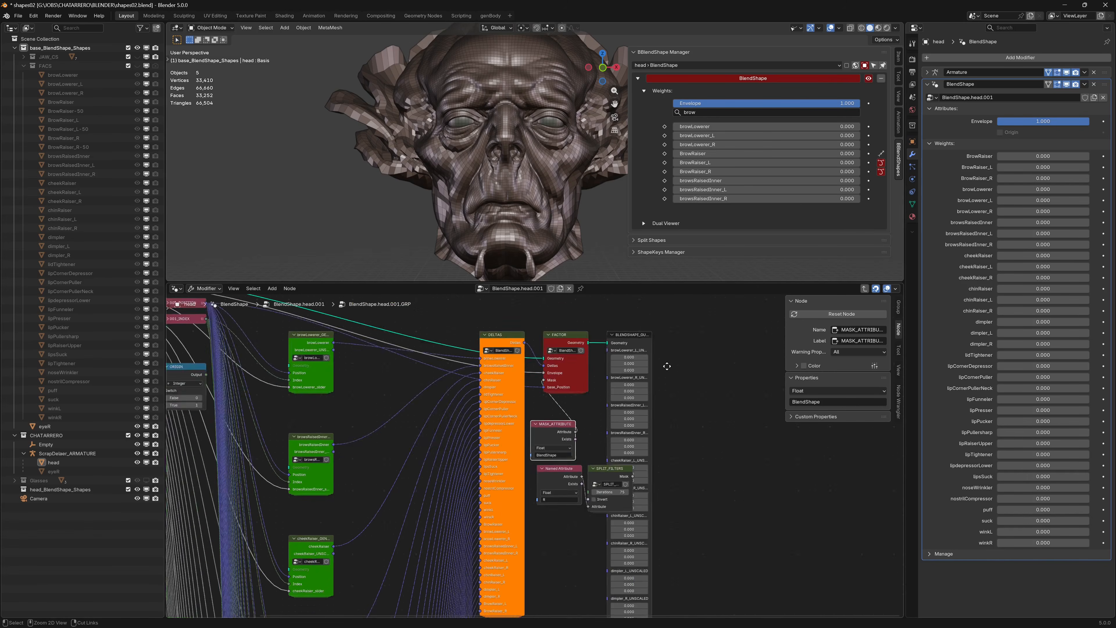
{"action": "middle_click_drag", "start_coordinate": [668, 366], "coordinate": [664, 468]}
Step: Shrink the node editor and test the browLowerer_L, browLowerer_R and BrowRaiser_L weights on the head
{"action": "left_click_drag", "start_coordinate": [598, 282], "coordinate": [598, 548]}
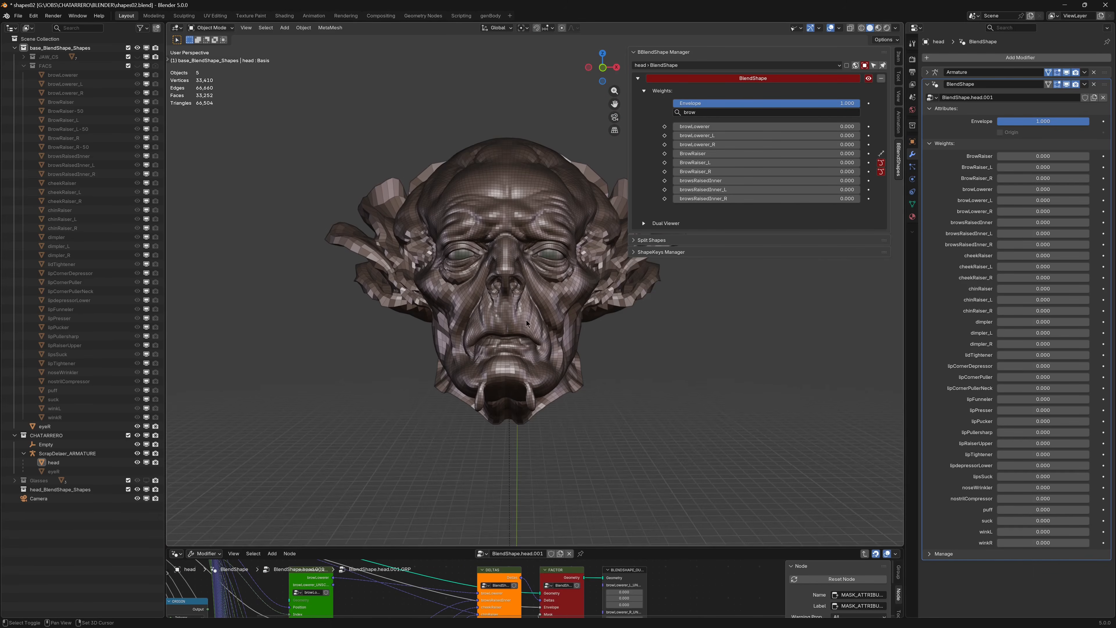
{"action": "middle_click_drag", "start_coordinate": [526, 320], "coordinate": [495, 351], "text": "shift"}
{"action": "left_click_drag", "start_coordinate": [719, 136], "coordinate": [615, 141]}
{"action": "left_click_drag", "start_coordinate": [741, 144], "coordinate": [559, 141]}
{"action": "left_click_drag", "start_coordinate": [720, 162], "coordinate": [554, 185]}
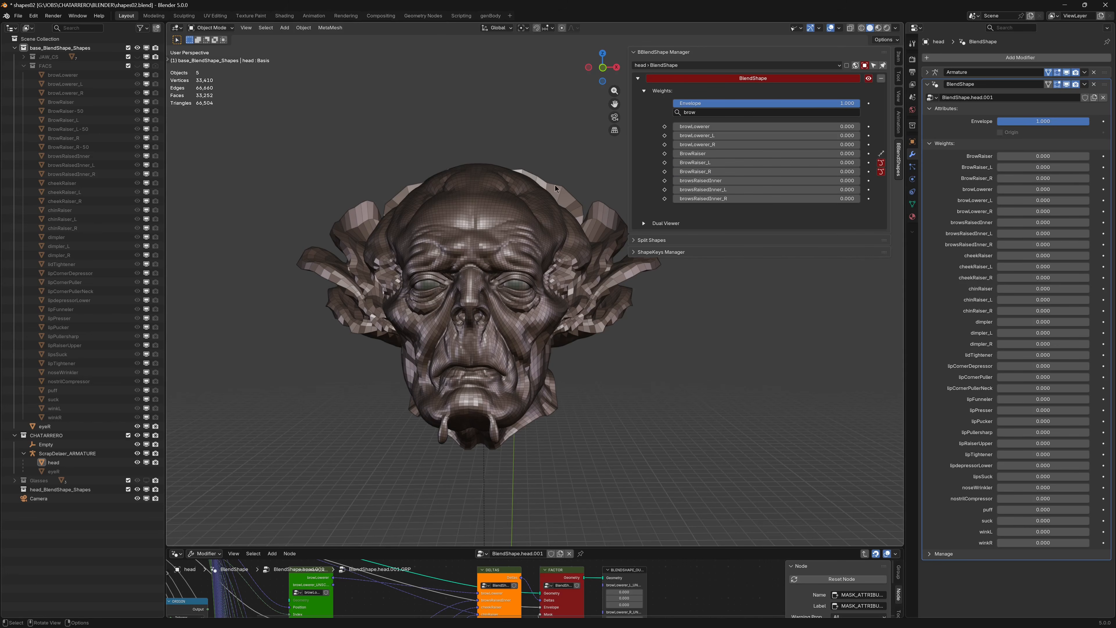
Step: Compare the browsRaisedInner_L and browsRaisedInner_R weights with the full browsRaisedInner shape from several angles, returning them to 0.000
{"action": "left_click_drag", "start_coordinate": [694, 188], "coordinate": [910, 200]}
{"action": "left_click_drag", "start_coordinate": [773, 191], "coordinate": [967, 199]}
{"action": "middle_click_drag", "start_coordinate": [535, 235], "coordinate": [538, 230]}
{"action": "left_click_drag", "start_coordinate": [763, 193], "coordinate": [580, 194]}
{"action": "left_click_drag", "start_coordinate": [725, 201], "coordinate": [545, 202]}
{"action": "left_click_drag", "start_coordinate": [704, 181], "coordinate": [666, 182]}
{"action": "left_click_drag", "start_coordinate": [751, 190], "coordinate": [629, 190]}
{"action": "middle_click_drag", "start_coordinate": [538, 180], "coordinate": [559, 206]}
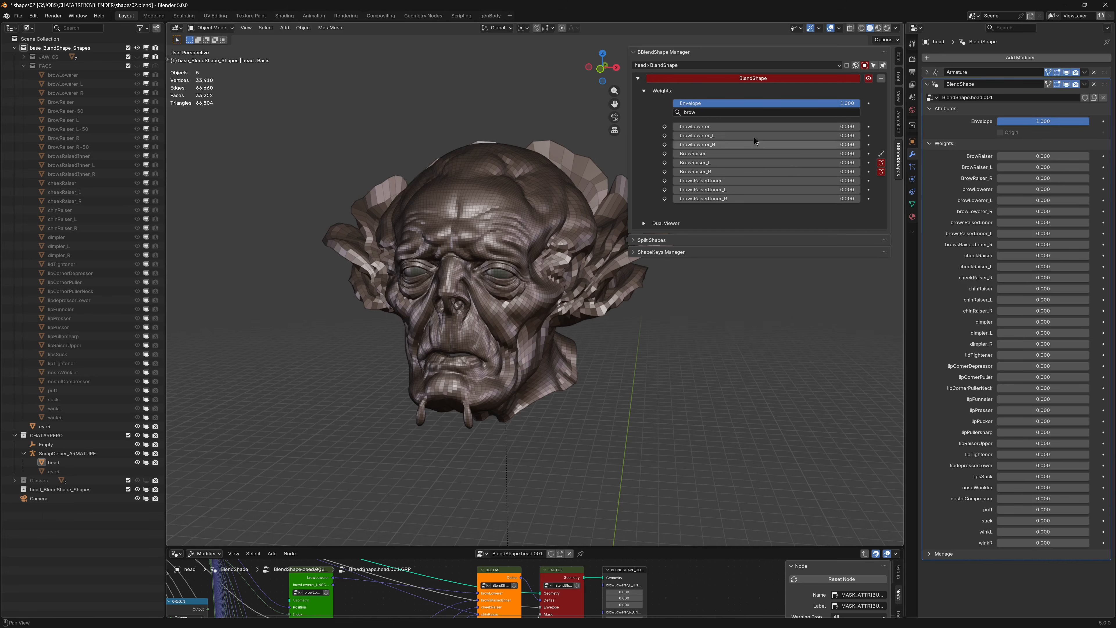
{"action": "left_click_drag", "start_coordinate": [709, 181], "coordinate": [673, 181]}
{"action": "middle_click_drag", "start_coordinate": [497, 200], "coordinate": [503, 198]}
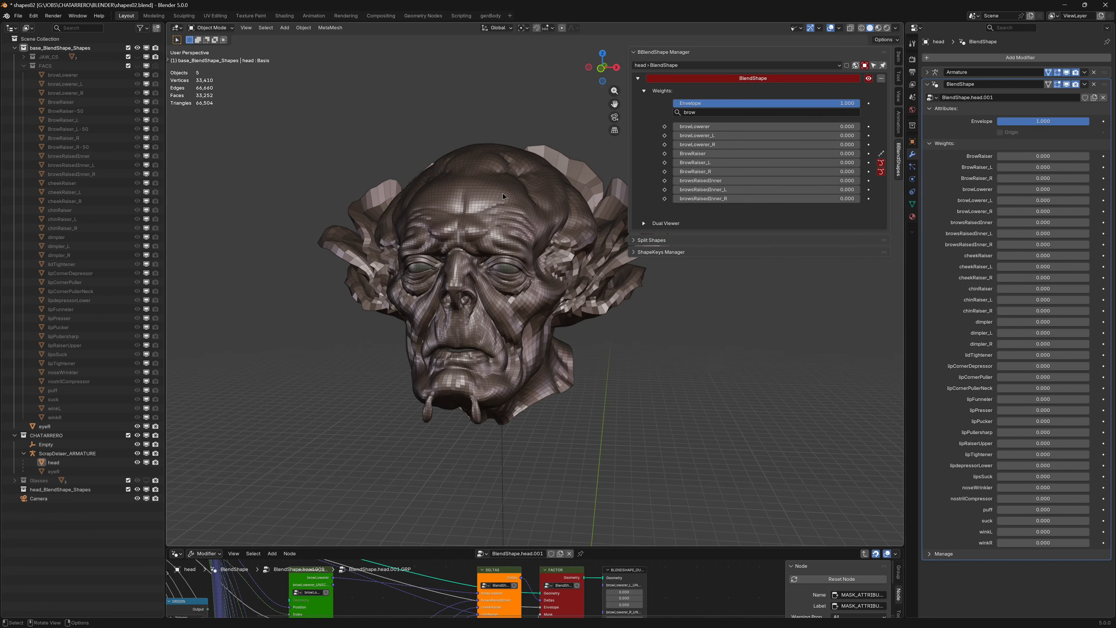
Step: Delete the unsplit browsRaisedInner, BrowRaiser and browLowerer channels from the head's BlendShape
{"action": "left_click", "coordinate": [665, 181]}
{"action": "left_click", "coordinate": [630, 179]}
{"action": "middle_click_drag", "start_coordinate": [621, 182], "coordinate": [652, 160], "text": "shift"}
{"action": "left_click", "coordinate": [665, 154]}
{"action": "left_click", "coordinate": [627, 154]}
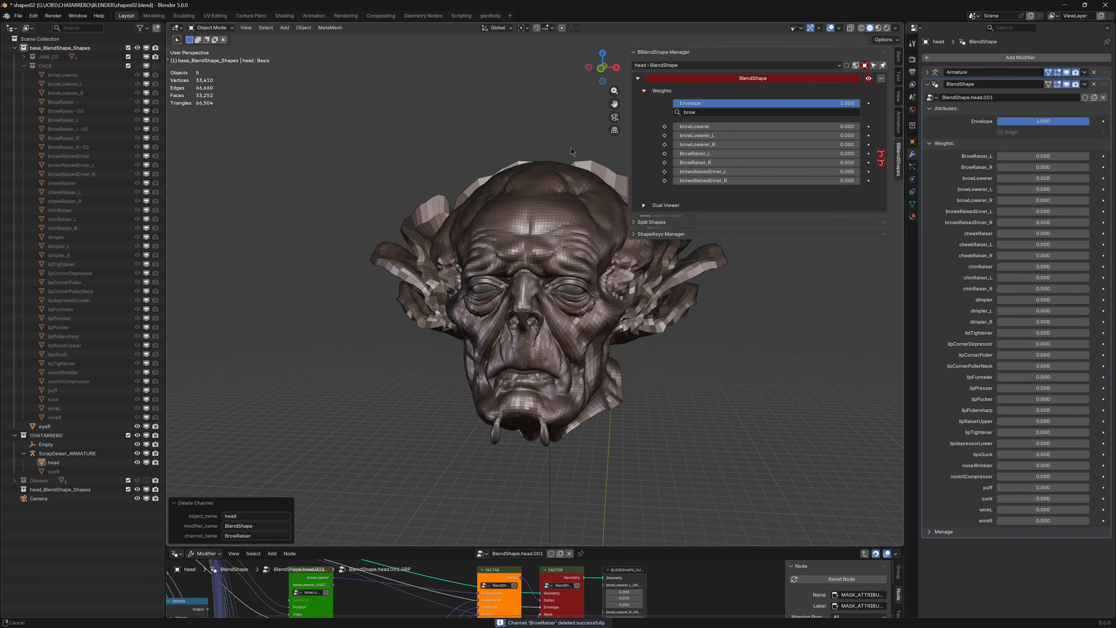
{"action": "left_click", "coordinate": [665, 126]}
{"action": "left_click", "coordinate": [630, 126]}
Step: Test the remaining browsRaisedInner_L and browsRaisedInner_R channels on the head
{"action": "middle_click_drag", "start_coordinate": [472, 159], "coordinate": [519, 196]}
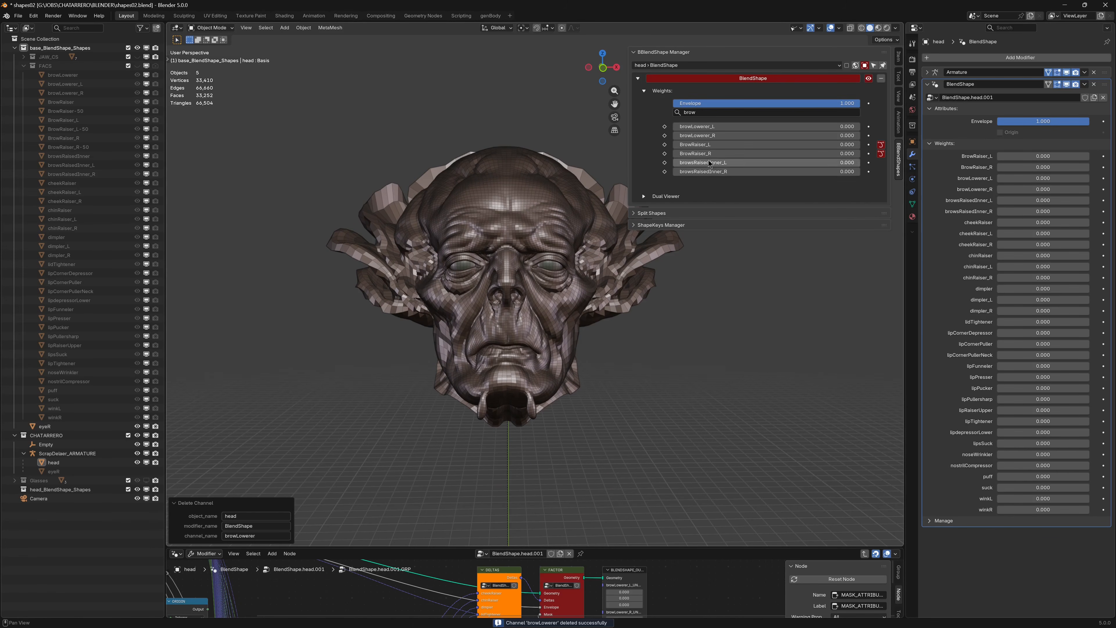
{"action": "mouse_move", "coordinate": [720, 163]}
{"action": "left_mouse_down"}
{"action": "mouse_move", "coordinate": [861, 163]}
{"action": "mouse_move", "coordinate": [704, 162]}
{"action": "left_mouse_up"}
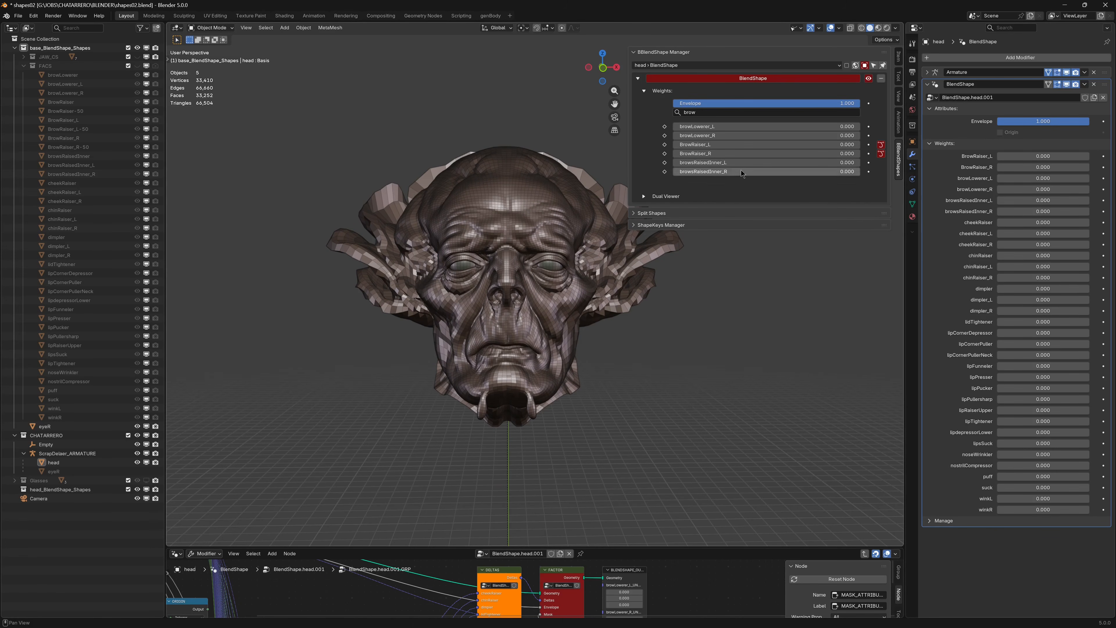
{"action": "left_click", "coordinate": [714, 163]}
{"action": "mouse_move", "coordinate": [497, 181]}
{"action": "middle_mouse_down"}
{"action": "mouse_move", "coordinate": [457, 182]}
{"action": "mouse_move", "coordinate": [504, 182]}
{"action": "mouse_move", "coordinate": [489, 186]}
{"action": "middle_mouse_up"}
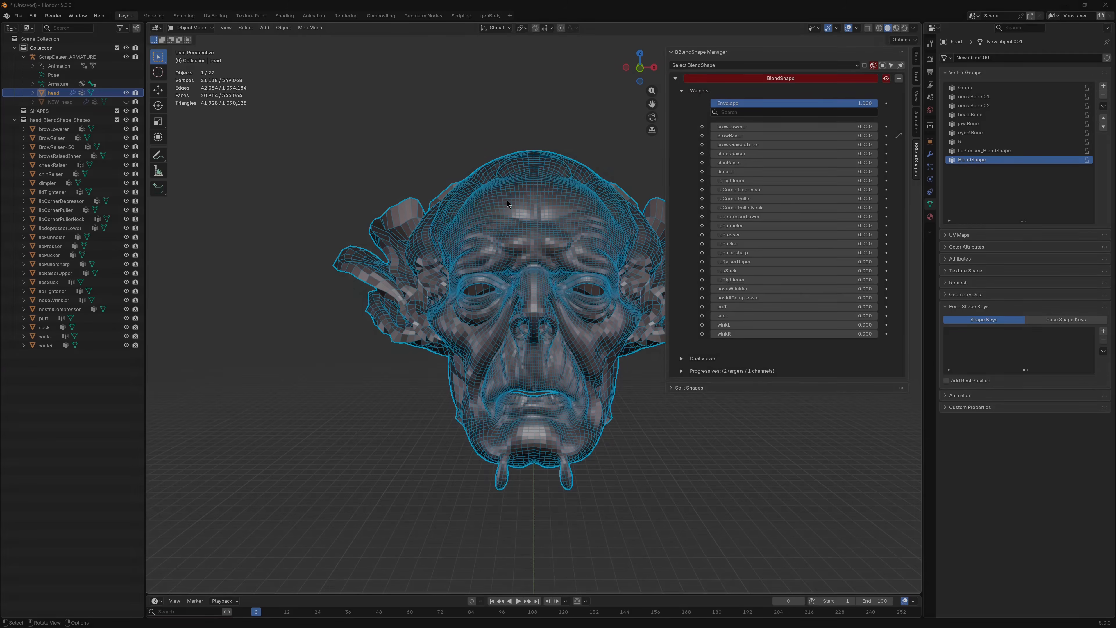
Step: Examine the head and the blendshape target heads arranged around it in the scene
{"action": "middle_click_drag", "start_coordinate": [507, 201], "coordinate": [519, 201]}
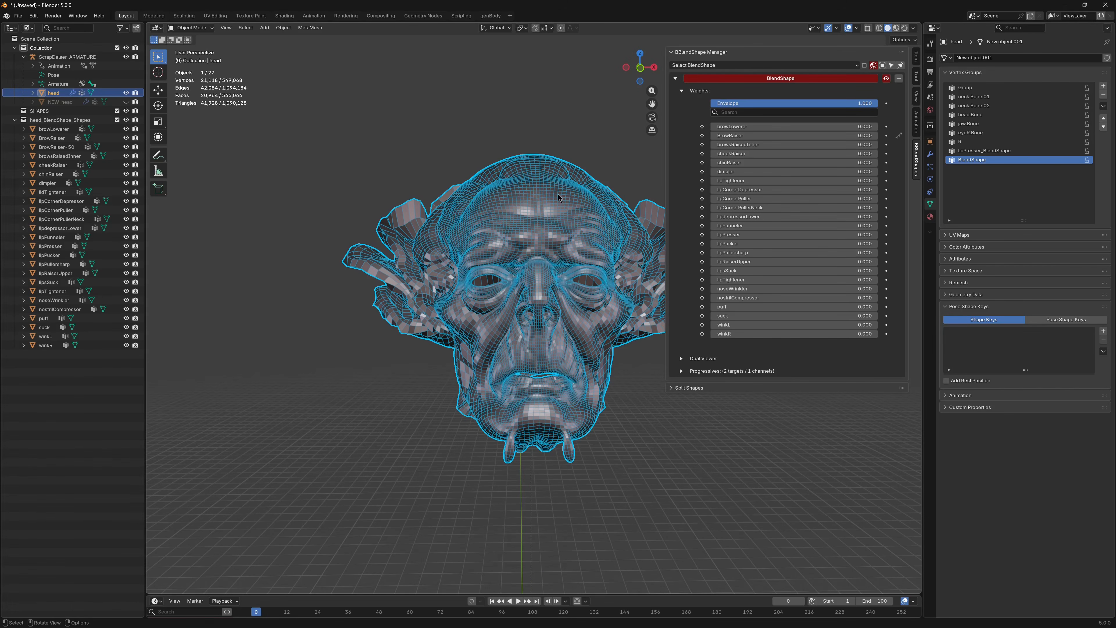
{"action": "scroll", "coordinate": [564, 240], "scroll_direction": "down", "scroll_amount": 3}
{"action": "scroll", "coordinate": [571, 206], "scroll_direction": "down", "scroll_amount": 4}
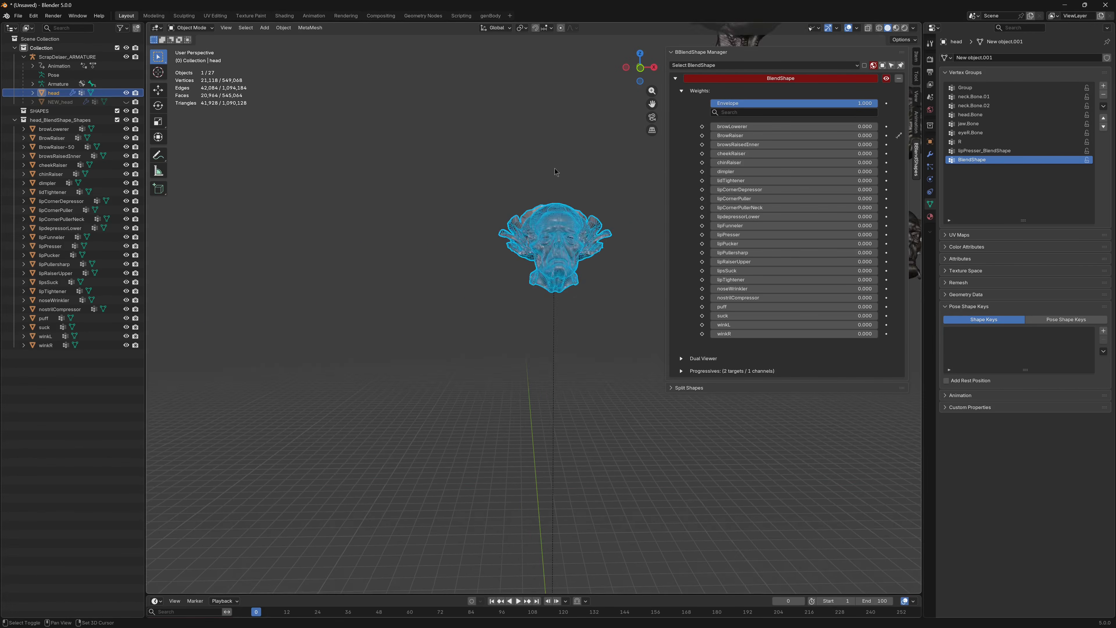
{"action": "middle_click_drag", "start_coordinate": [567, 207], "coordinate": [263, 285], "text": "shift"}
{"action": "scroll", "coordinate": [380, 266], "scroll_direction": "down", "scroll_amount": 4}
{"action": "middle_click_drag", "start_coordinate": [341, 180], "coordinate": [533, 149]}
{"action": "scroll", "coordinate": [518, 202], "scroll_direction": "up", "scroll_amount": 3}
{"action": "middle_click_drag", "start_coordinate": [515, 220], "coordinate": [580, 192], "text": "shift"}
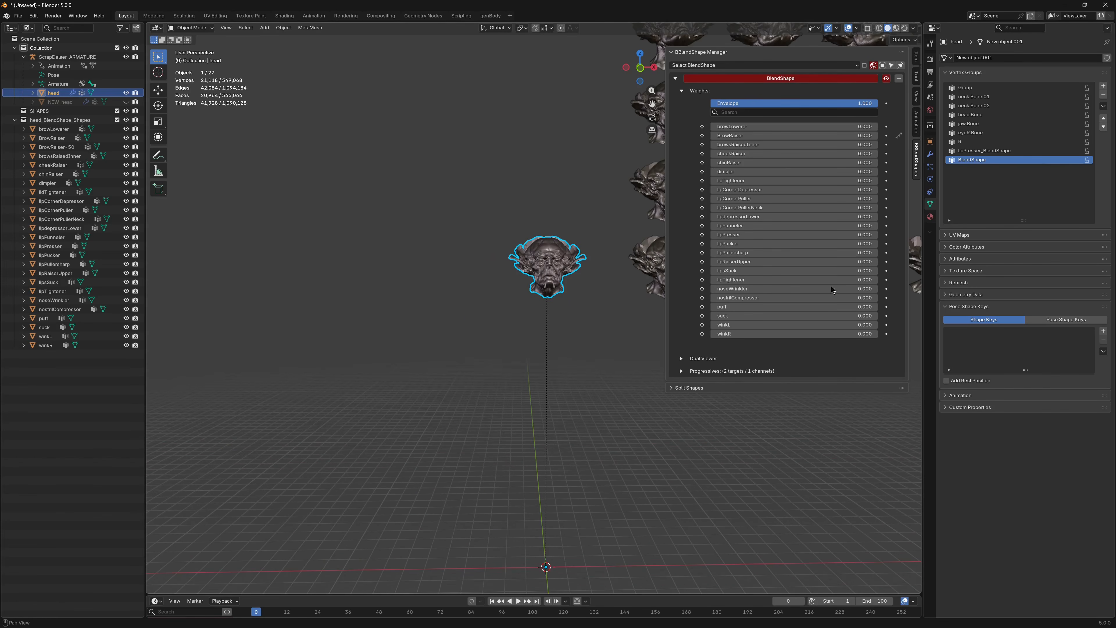
Step: Display the head's modifier settings and deselect the head
{"action": "left_click", "coordinate": [931, 152]}
{"action": "scroll", "coordinate": [543, 275], "scroll_direction": "up", "scroll_amount": 5}
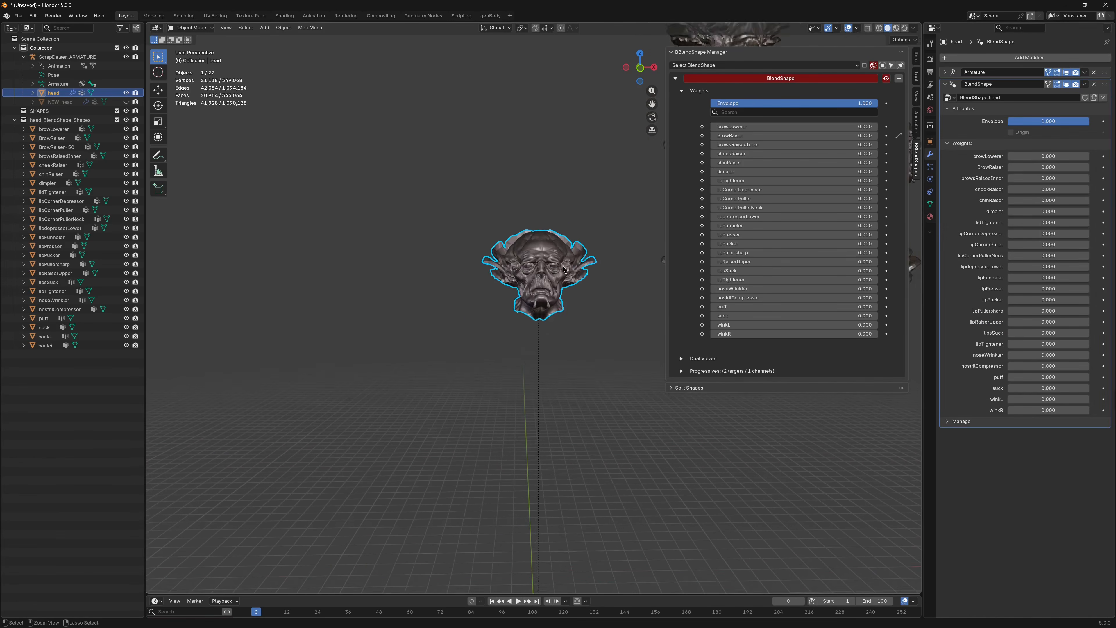
{"action": "mouse_move", "coordinate": [544, 275]}
{"action": "middle_mouse_down"}
{"action": "mouse_move", "coordinate": [530, 277]}
{"action": "mouse_move", "coordinate": [575, 299]}
{"action": "mouse_move", "coordinate": [457, 249]}
{"action": "mouse_move", "coordinate": [389, 253]}
{"action": "mouse_move", "coordinate": [504, 255]}
{"action": "mouse_move", "coordinate": [473, 262]}
{"action": "mouse_move", "coordinate": [543, 269]}
{"action": "middle_mouse_up"}
{"action": "scroll", "coordinate": [576, 299], "scroll_direction": "up", "scroll_amount": 5}
{"action": "left_click", "coordinate": [564, 248]}
{"action": "scroll", "coordinate": [504, 254], "scroll_direction": "up", "scroll_amount": 4}
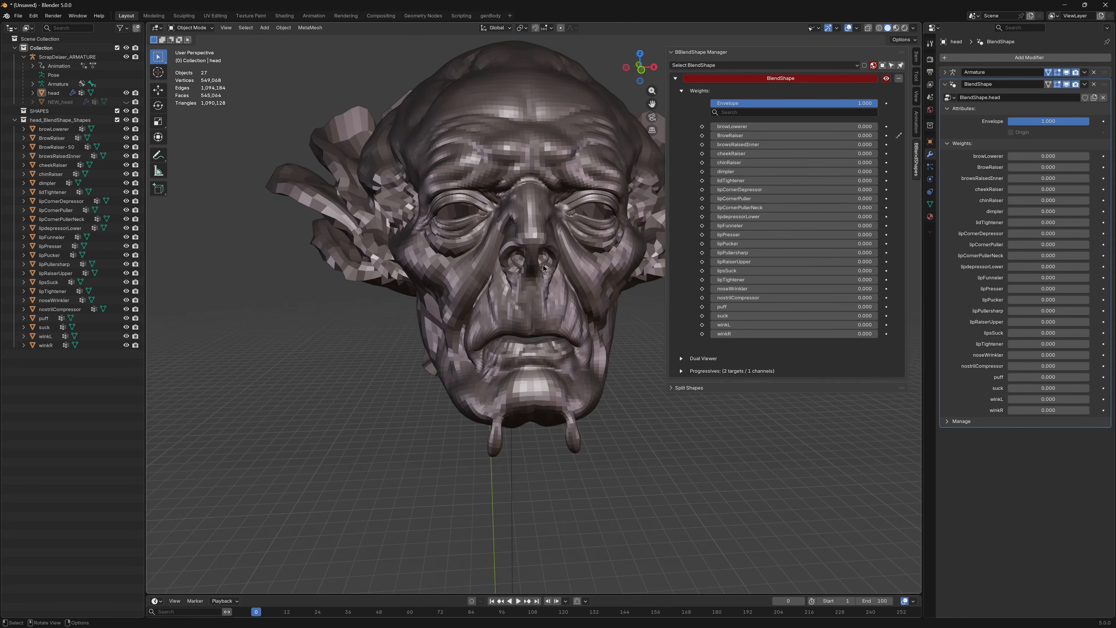
Step: Unhide the NEW_head mesh and select it, bringing its side profile into view
{"action": "left_click", "coordinate": [126, 102]}
{"action": "left_click", "coordinate": [64, 104]}
{"action": "scroll", "coordinate": [307, 264], "scroll_direction": "down", "scroll_amount": 1}
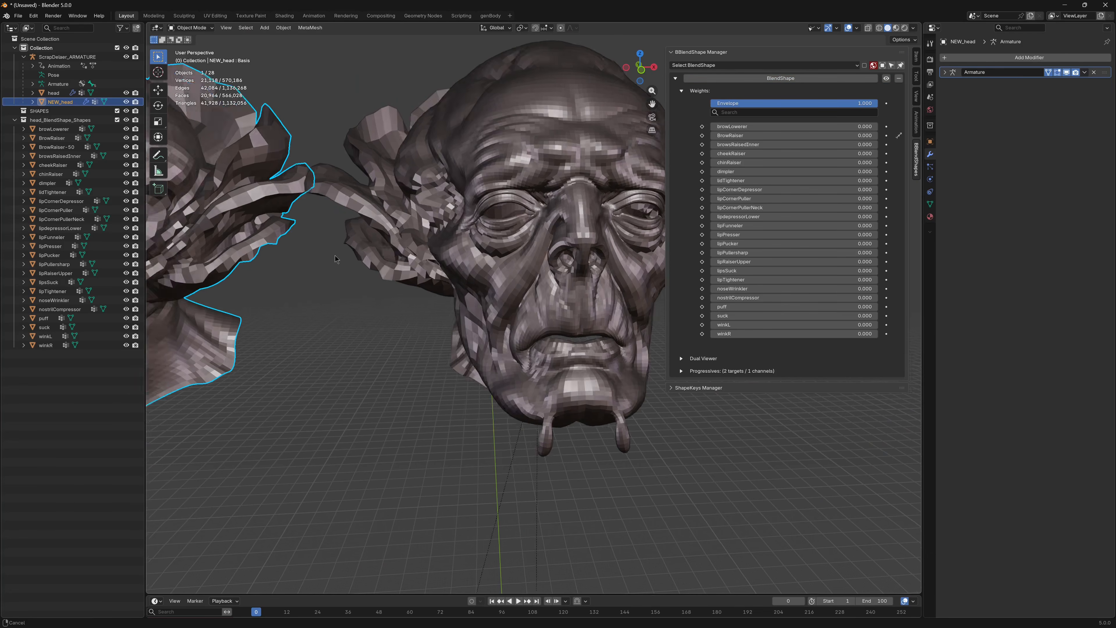
{"action": "middle_click_drag", "start_coordinate": [211, 269], "coordinate": [451, 279], "text": "shift"}
{"action": "middle_click_drag", "start_coordinate": [268, 255], "coordinate": [365, 251]}
{"action": "scroll", "coordinate": [458, 247], "scroll_direction": "down", "scroll_amount": 3}
{"action": "middle_click_drag", "start_coordinate": [458, 247], "coordinate": [316, 201]}
Step: Enter Sculpt Mode on NEW_head and reshape the tip of its nose with the Grab brush
{"action": "key", "text": "ctrl+Tab"}
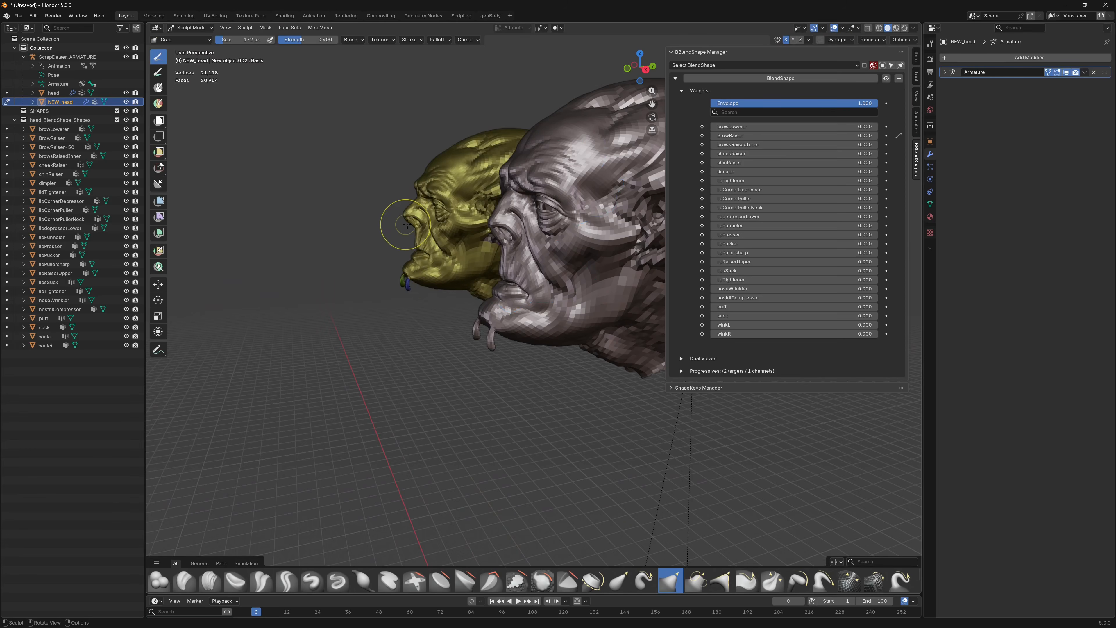
{"action": "scroll", "coordinate": [406, 220], "scroll_direction": "up", "scroll_amount": 4}
{"action": "left_click_drag", "start_coordinate": [396, 219], "coordinate": [400, 219]}
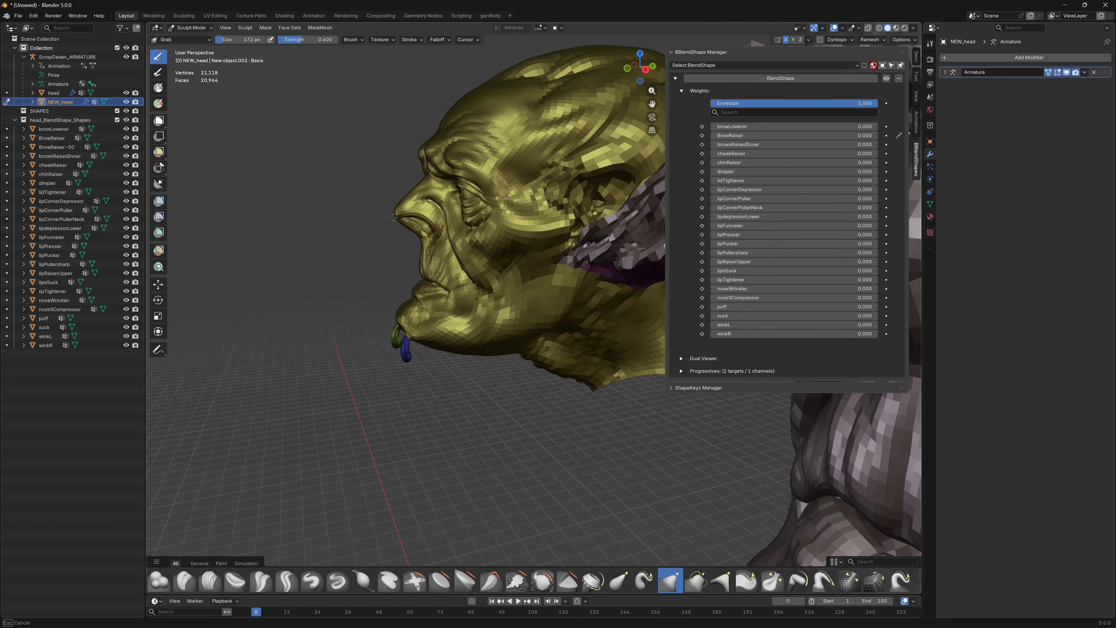
{"action": "left_click_drag", "start_coordinate": [415, 234], "coordinate": [407, 229]}
{"action": "middle_click_drag", "start_coordinate": [407, 229], "coordinate": [527, 219]}
{"action": "scroll", "coordinate": [392, 250], "scroll_direction": "down", "scroll_amount": 4}
{"action": "key", "text": "KP_Decimal"}
{"action": "middle_click_drag", "start_coordinate": [256, 242], "coordinate": [318, 249]}
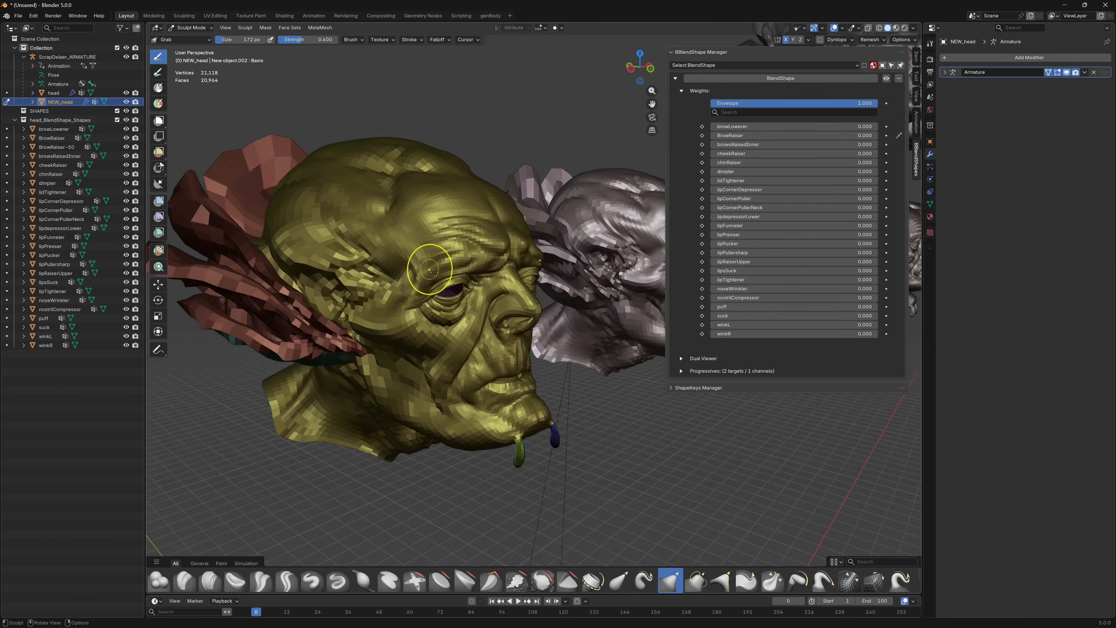
Step: Switch to the Elastic Grab brush at 295 px and reshape the upper side of NEW_head
{"action": "scroll", "coordinate": [444, 269], "scroll_direction": "up", "scroll_amount": 3}
{"action": "middle_click_drag", "start_coordinate": [505, 321], "coordinate": [442, 306]}
{"action": "mouse_move", "coordinate": [441, 227]}
{"action": "middle_mouse_down"}
{"action": "mouse_move", "coordinate": [411, 371]}
{"action": "mouse_move", "coordinate": [419, 318]}
{"action": "middle_mouse_up"}
{"action": "key", "text": "s"}
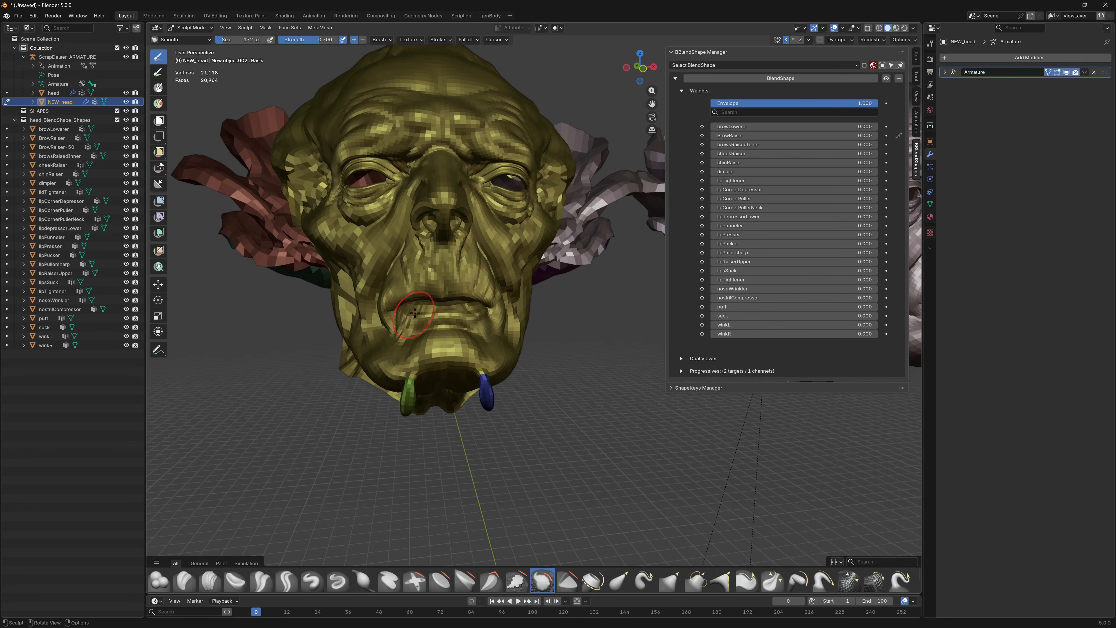
{"action": "key", "text": "f"}
{"action": "left_click", "coordinate": [421, 309]}
{"action": "key", "text": "shift+space"}
{"action": "left_click", "coordinate": [420, 345]}
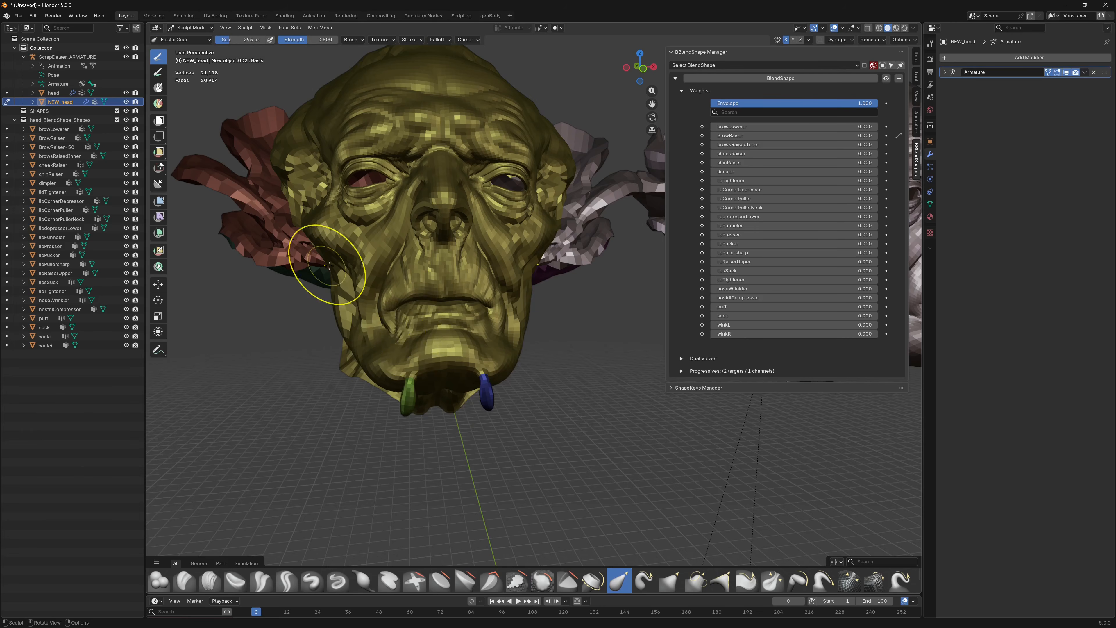
{"action": "middle_click_drag", "start_coordinate": [329, 265], "coordinate": [318, 193]}
{"action": "left_click_drag", "start_coordinate": [303, 192], "coordinate": [329, 209]}
{"action": "middle_click_drag", "start_coordinate": [369, 335], "coordinate": [369, 317]}
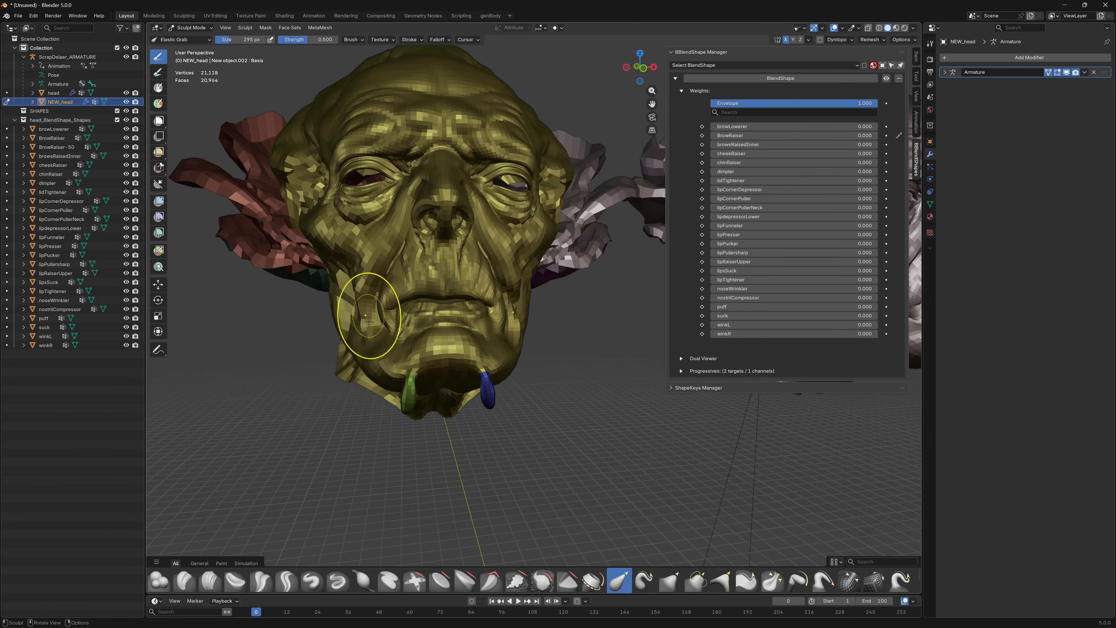
Step: Reshape NEW_head's cheek, jaw and neck with Elastic Grab strokes
{"action": "mouse_move", "coordinate": [368, 317]}
{"action": "left_mouse_down"}
{"action": "mouse_move", "coordinate": [364, 352]}
{"action": "mouse_move", "coordinate": [387, 356]}
{"action": "left_mouse_up"}
{"action": "middle_click_drag", "start_coordinate": [396, 355], "coordinate": [408, 368]}
{"action": "middle_click_drag", "start_coordinate": [324, 314], "coordinate": [346, 311]}
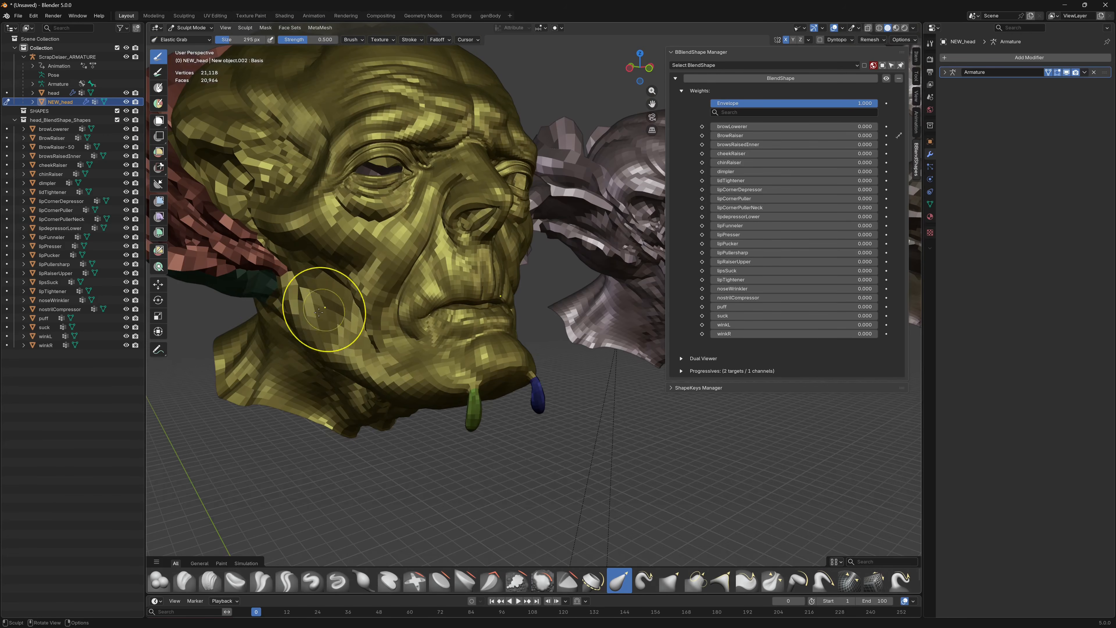
{"action": "left_click_drag", "start_coordinate": [302, 311], "coordinate": [292, 336]}
{"action": "middle_click_drag", "start_coordinate": [292, 335], "coordinate": [281, 335]}
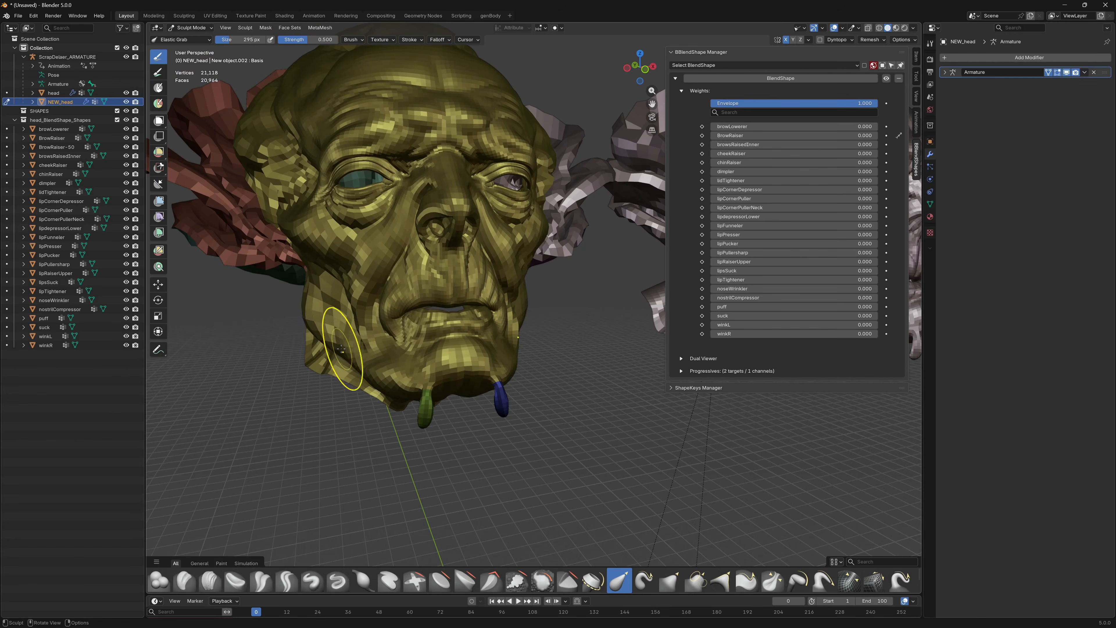
{"action": "left_click_drag", "start_coordinate": [342, 348], "coordinate": [358, 364]}
{"action": "mouse_move", "coordinate": [429, 358]}
{"action": "middle_mouse_down"}
{"action": "mouse_move", "coordinate": [391, 352]}
{"action": "mouse_move", "coordinate": [451, 294]}
{"action": "middle_mouse_up"}
Step: Return to Object Mode, deselect NEW_head and compare it with the original head
{"action": "scroll", "coordinate": [391, 352], "scroll_direction": "down", "scroll_amount": 2}
{"action": "key", "text": "ctrl+Tab"}
{"action": "left_click", "coordinate": [339, 300]}
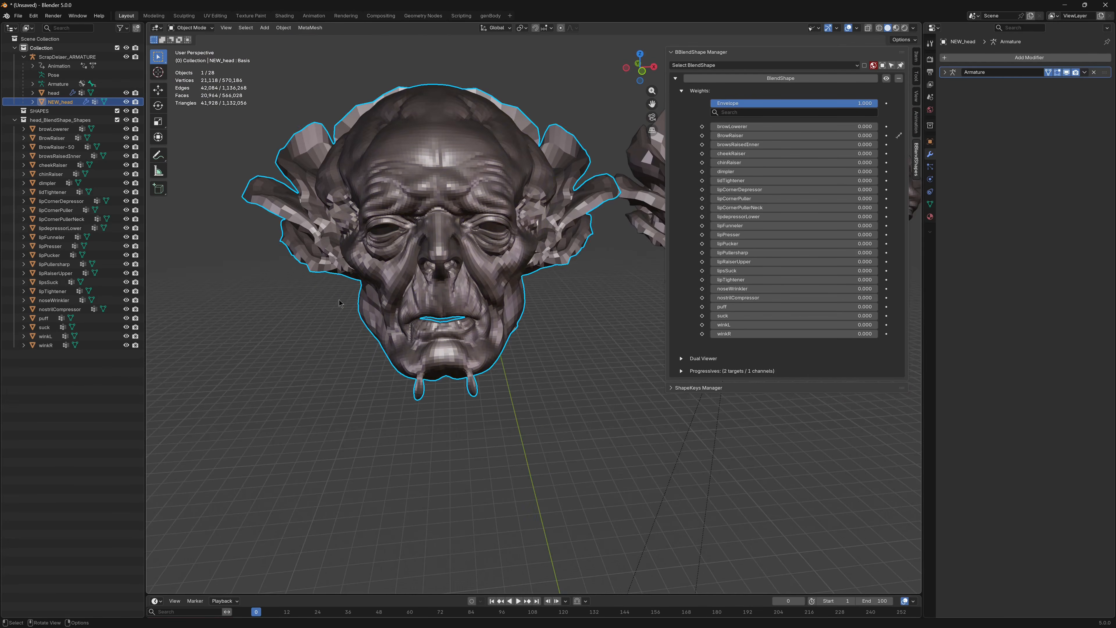
{"action": "left_click", "coordinate": [339, 302]}
{"action": "middle_click_drag", "start_coordinate": [339, 302], "coordinate": [492, 294]}
{"action": "left_click_drag", "start_coordinate": [735, 127], "coordinate": [552, 150]}
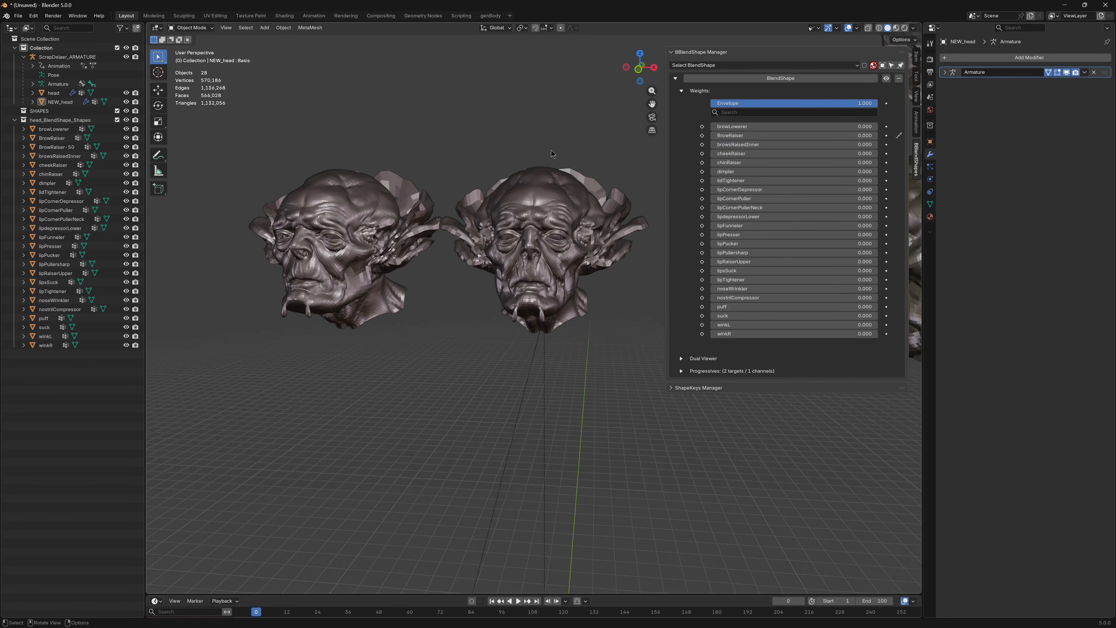
{"action": "middle_click_drag", "start_coordinate": [551, 150], "coordinate": [495, 203]}
Step: Turn on the wireframe display for NEW_head and the original head, and clear the selection
{"action": "left_click", "coordinate": [458, 246]}
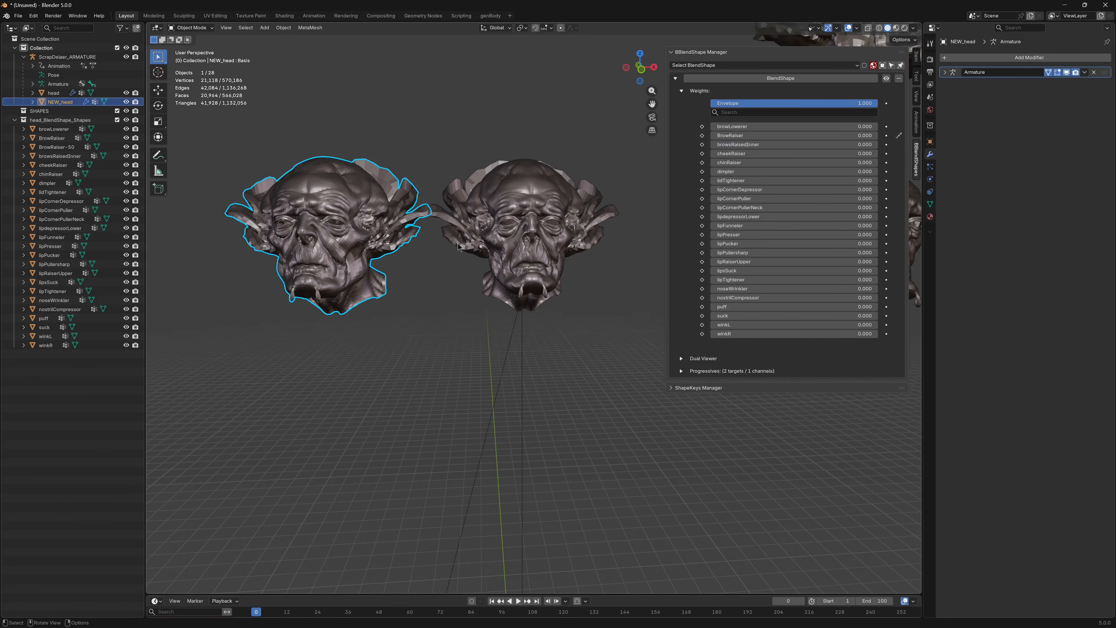
{"action": "left_click", "coordinate": [519, 179], "text": "shift"}
{"action": "key", "text": "shift+z"}
{"action": "left_click", "coordinate": [433, 187]}
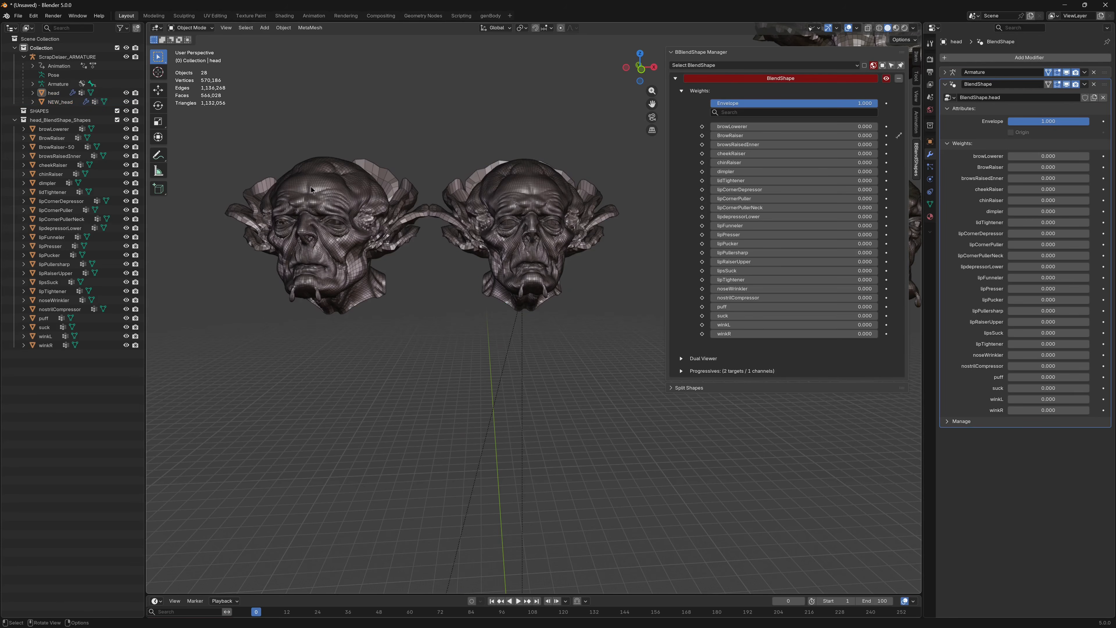
Step: Select NEW_head with the original head as active, and update the BlendShape's base mesh from NEW_head while extracting its targets
{"action": "left_click", "coordinate": [356, 212], "text": "shift"}
{"action": "left_click", "coordinate": [524, 174], "text": "shift"}
{"action": "middle_click_drag", "start_coordinate": [523, 176], "coordinate": [527, 194]}
{"action": "middle_click_drag", "start_coordinate": [527, 193], "coordinate": [570, 255], "text": "ctrl"}
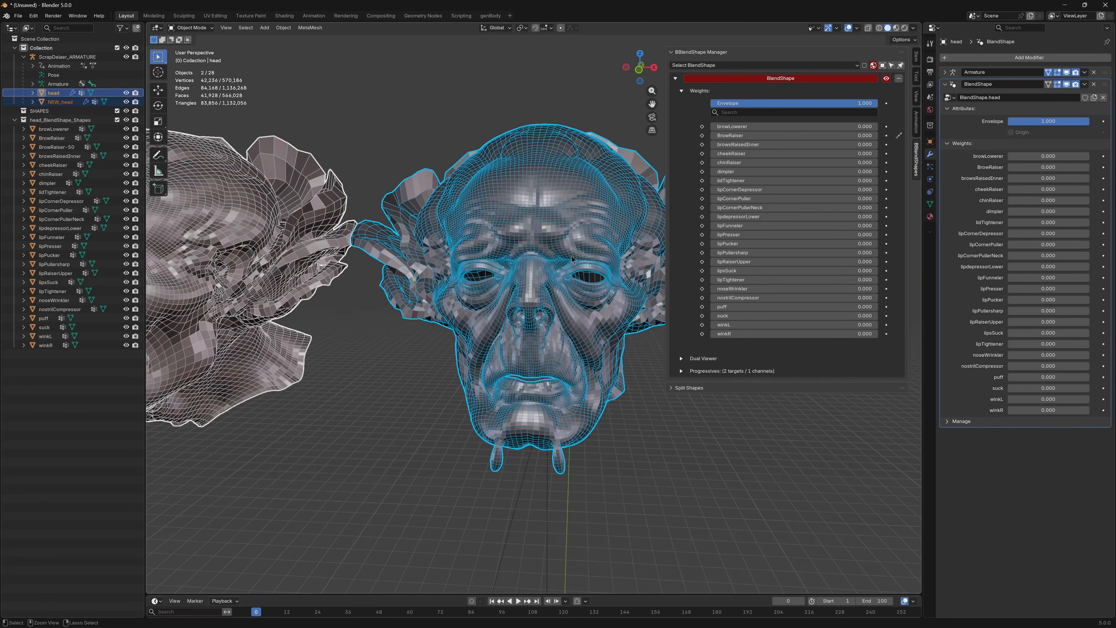
{"action": "middle_click_drag", "start_coordinate": [531, 218], "coordinate": [502, 213]}
{"action": "left_click", "coordinate": [776, 78]}
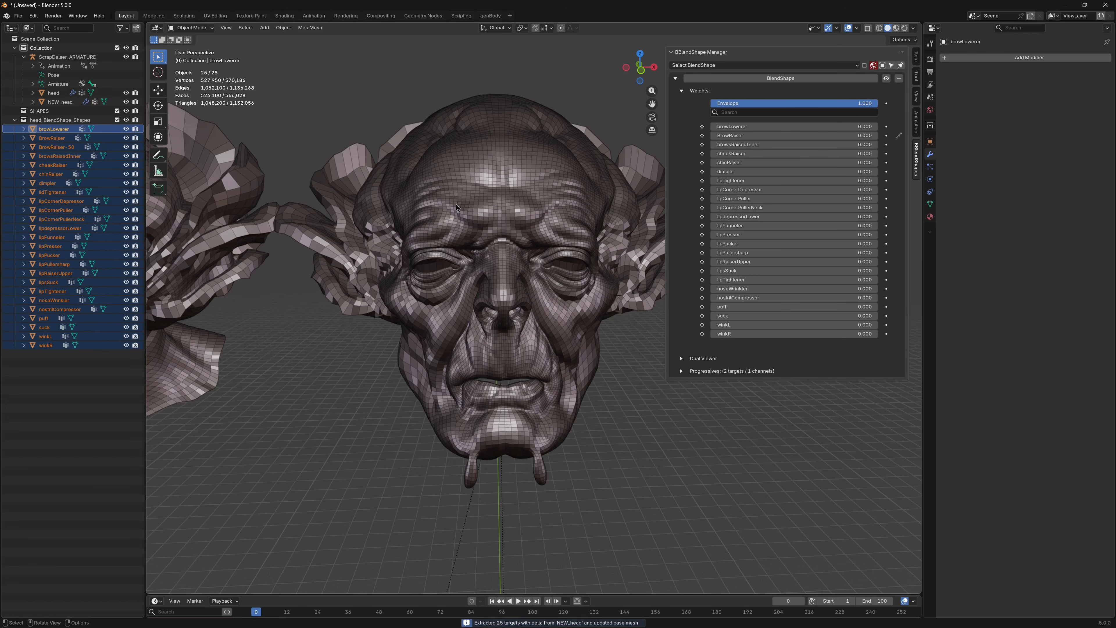
Step: Hide NEW_head and select the updated head
{"action": "middle_click_drag", "start_coordinate": [456, 204], "coordinate": [361, 304]}
{"action": "left_click", "coordinate": [257, 316]}
{"action": "key", "text": "h"}
{"action": "left_click", "coordinate": [311, 286]}
{"action": "scroll", "coordinate": [310, 290], "scroll_direction": "down", "scroll_amount": 2}
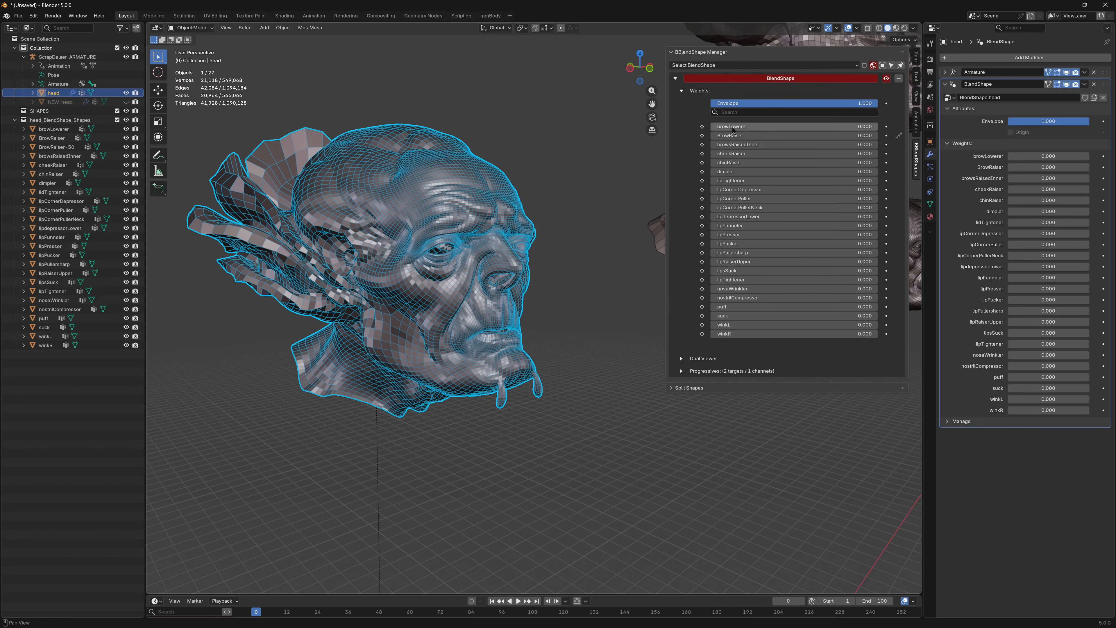
Step: Test the browLowerer and BrowRaiser weights on the updated head, and raise cheekRaiser to 1.000
{"action": "mouse_move", "coordinate": [729, 128]}
{"action": "left_mouse_down"}
{"action": "mouse_move", "coordinate": [697, 127]}
{"action": "mouse_move", "coordinate": [721, 128]}
{"action": "left_mouse_up"}
{"action": "left_click_drag", "start_coordinate": [794, 137], "coordinate": [879, 153]}
{"action": "middle_click_drag", "start_coordinate": [510, 207], "coordinate": [361, 213]}
{"action": "left_click_drag", "start_coordinate": [407, 231], "coordinate": [416, 231]}
{"action": "middle_click_drag", "start_coordinate": [422, 237], "coordinate": [491, 243]}
{"action": "left_click_drag", "start_coordinate": [813, 154], "coordinate": [878, 153]}
{"action": "middle_click_drag", "start_coordinate": [483, 188], "coordinate": [627, 215]}
{"action": "middle_click_drag", "start_coordinate": [578, 299], "coordinate": [509, 304]}
Step: Look at the Dual Viewer channel list, and view the whole head with the weight list temporarily collapsed
{"action": "left_click", "coordinate": [688, 361]}
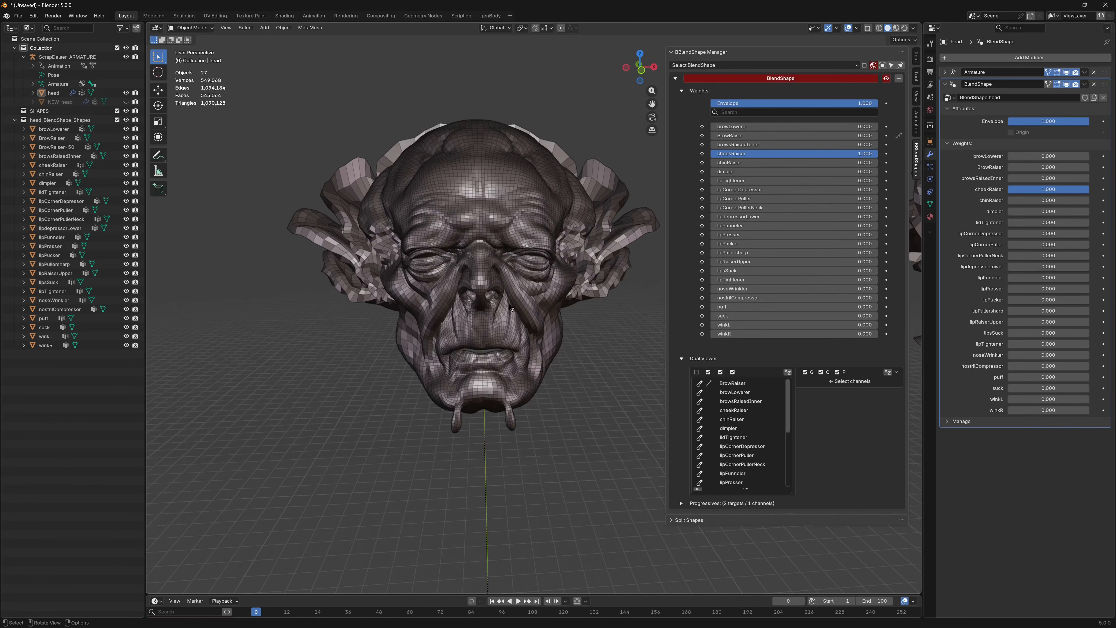
{"action": "left_click", "coordinate": [675, 359]}
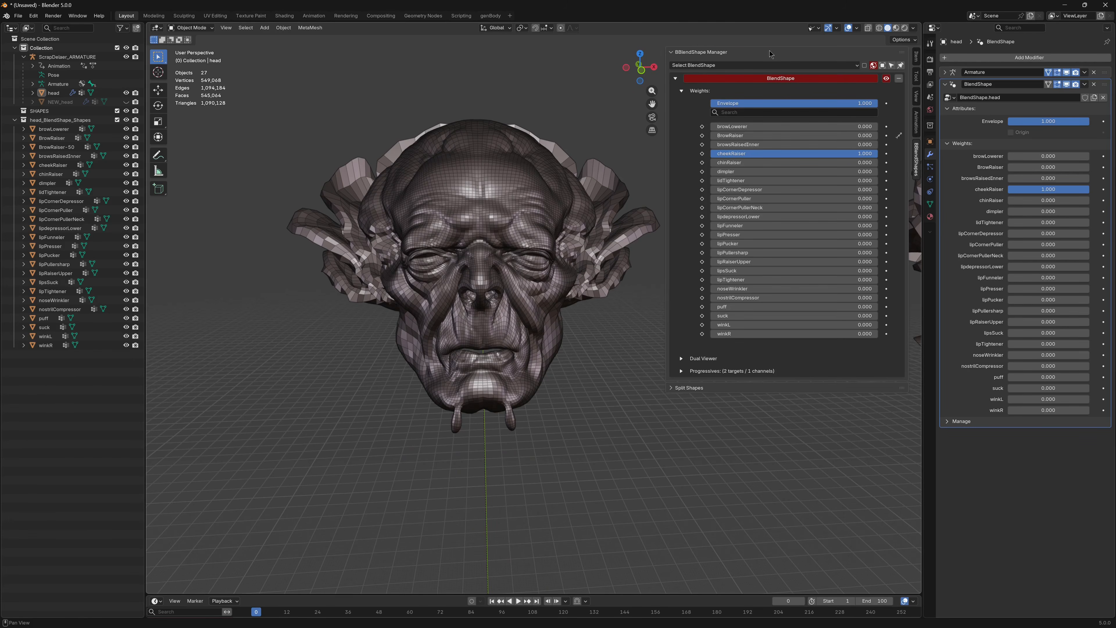
{"action": "left_click", "coordinate": [682, 91]}
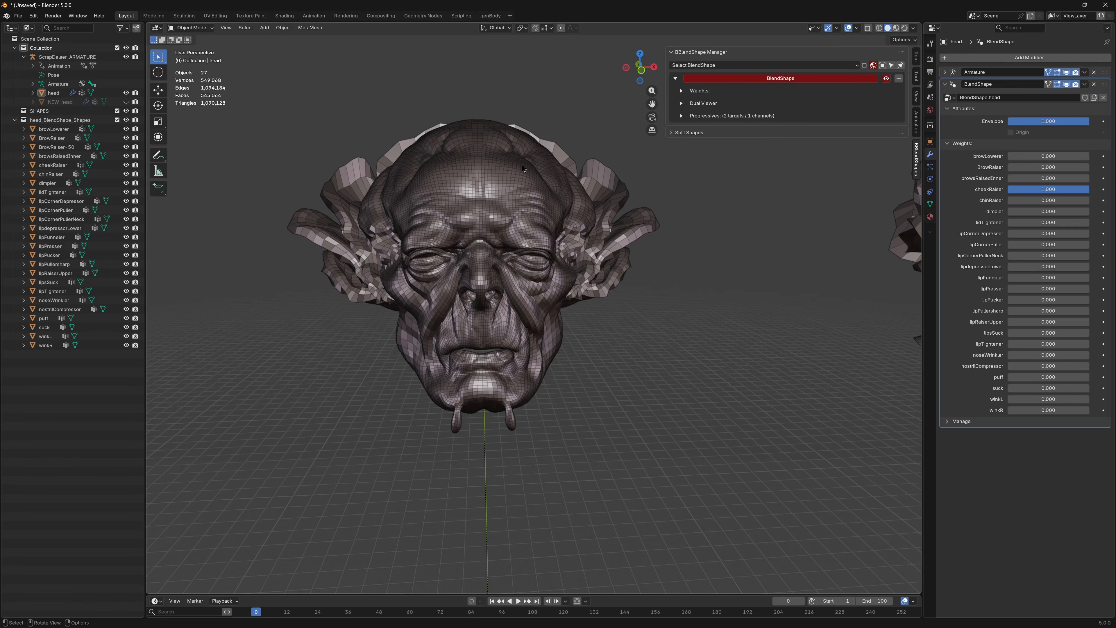
{"action": "scroll", "coordinate": [520, 170], "scroll_direction": "down", "scroll_amount": 1}
{"action": "middle_click_drag", "start_coordinate": [523, 160], "coordinate": [557, 188], "text": "shift"}
{"action": "scroll", "coordinate": [523, 176], "scroll_direction": "up", "scroll_amount": 3}
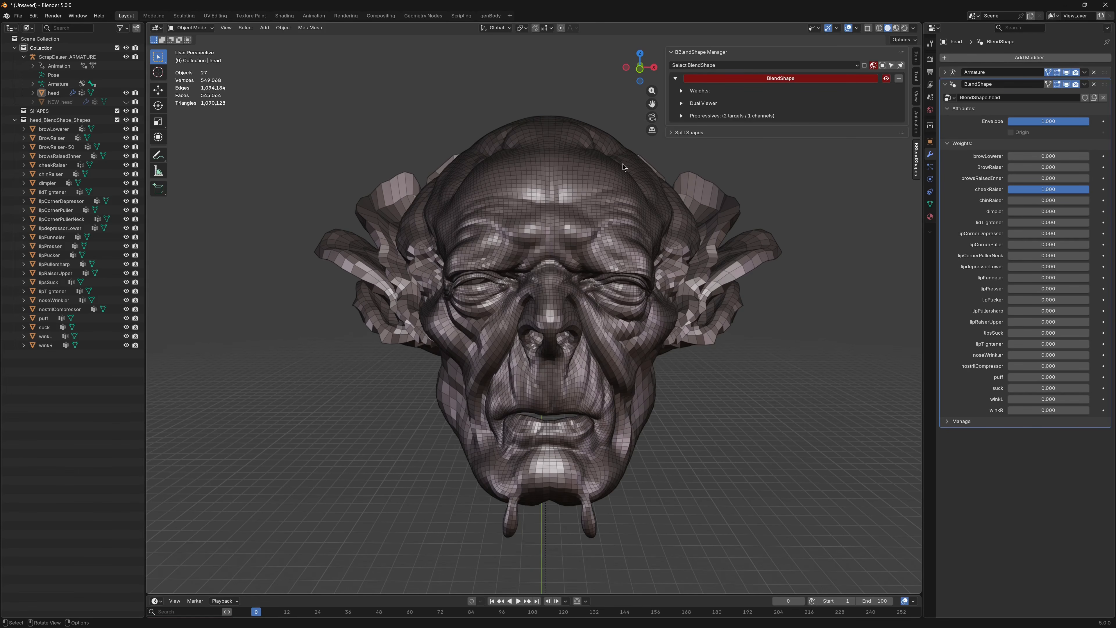
{"action": "left_click", "coordinate": [682, 91]}
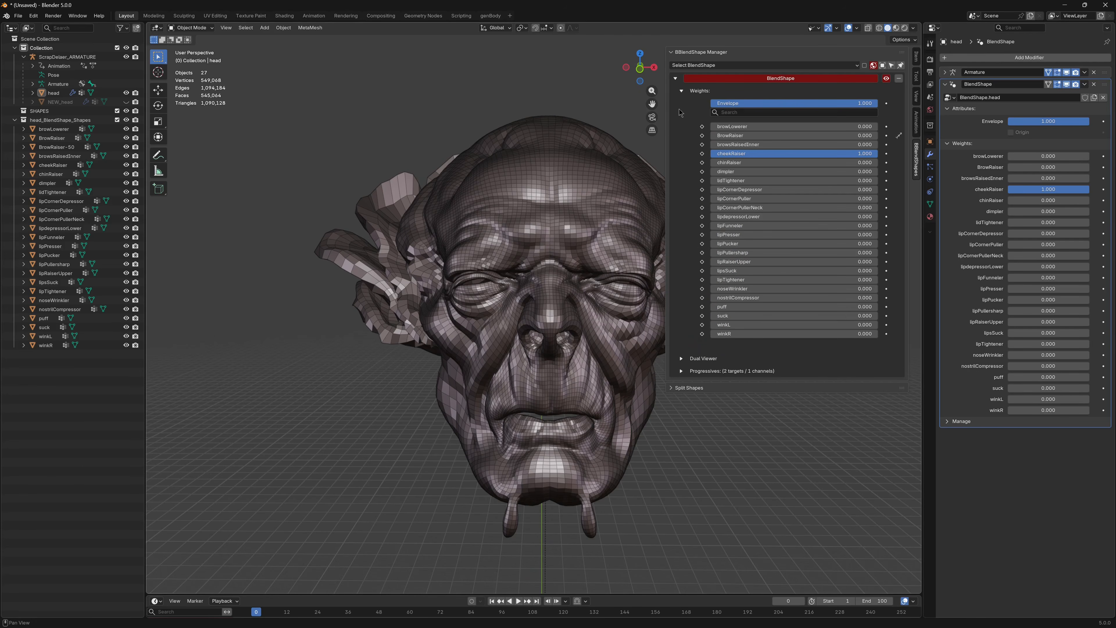
Step: Review the channel actions of browLowerer and the BlendShape's modifier options
{"action": "left_click", "coordinate": [702, 126]}
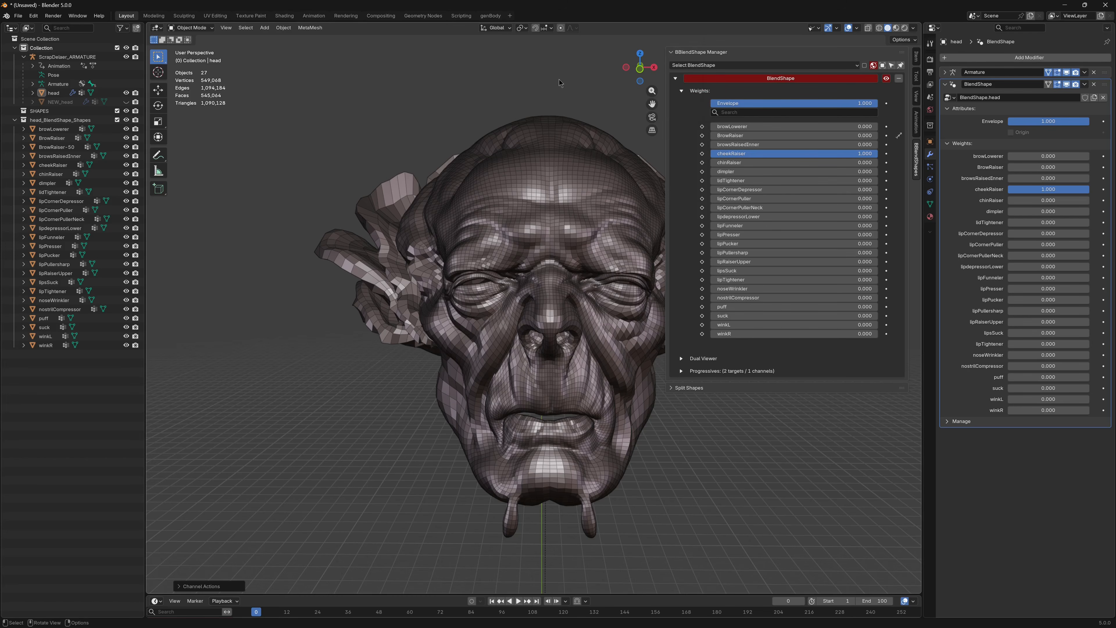
{"action": "middle_click_drag", "start_coordinate": [559, 79], "coordinate": [586, 96]}
{"action": "left_click", "coordinate": [762, 79]}
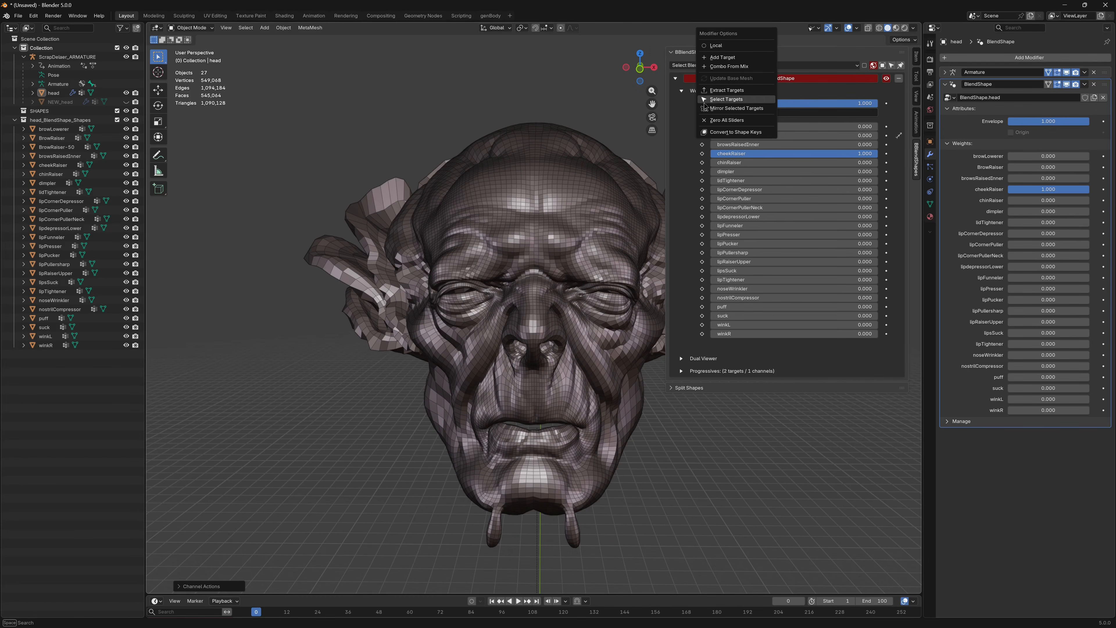
{"action": "left_click", "coordinate": [737, 109]}
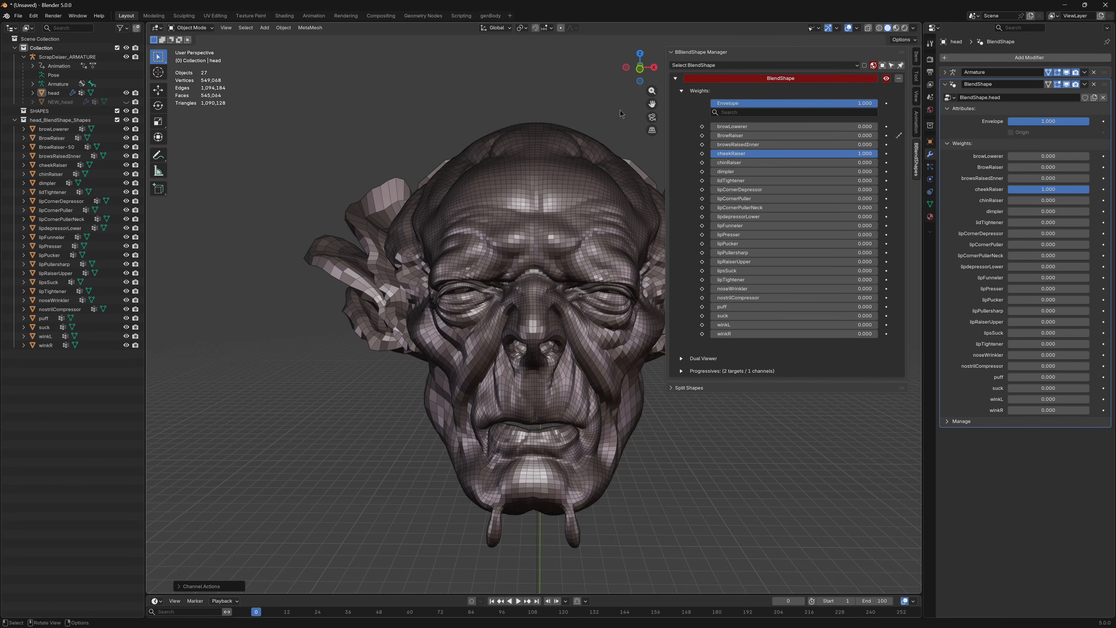
Step: Set BrowRaiser to 0.518, dimpler to 0.356, lipCornerDepressor to 0.648 and lipPresser to 0.636
{"action": "left_click", "coordinate": [761, 156]}
{"action": "left_click", "coordinate": [727, 173]}
{"action": "left_click_drag", "start_coordinate": [727, 172], "coordinate": [787, 172]}
{"action": "left_click_drag", "start_coordinate": [718, 136], "coordinate": [804, 136]}
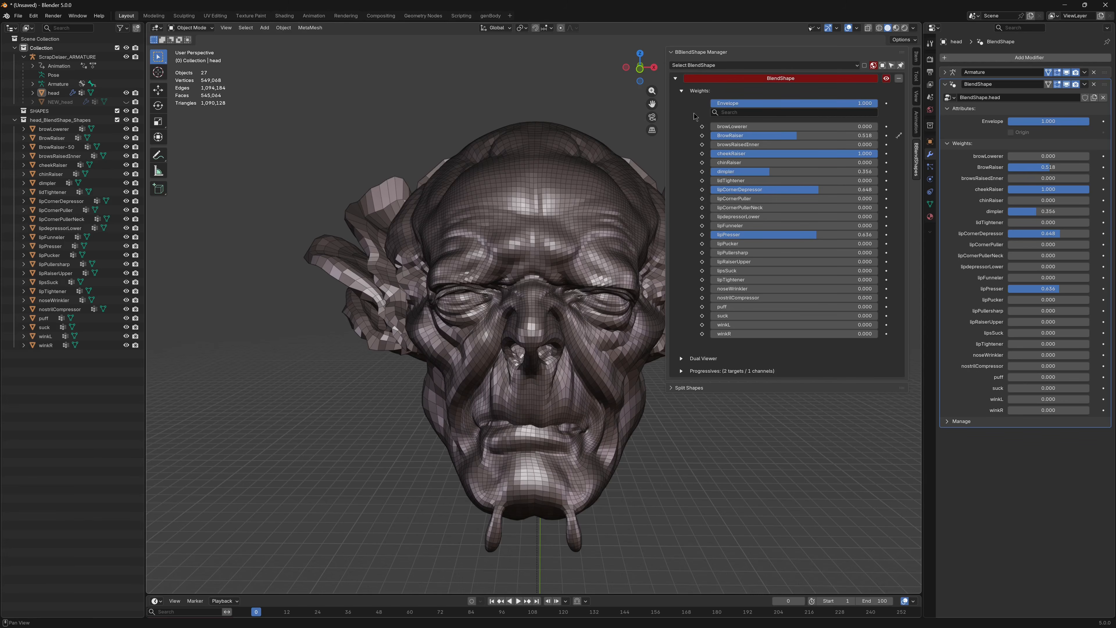
Step: Reset all of the head's BlendShape weights with Zero All Sliders
{"action": "left_click", "coordinate": [718, 79]}
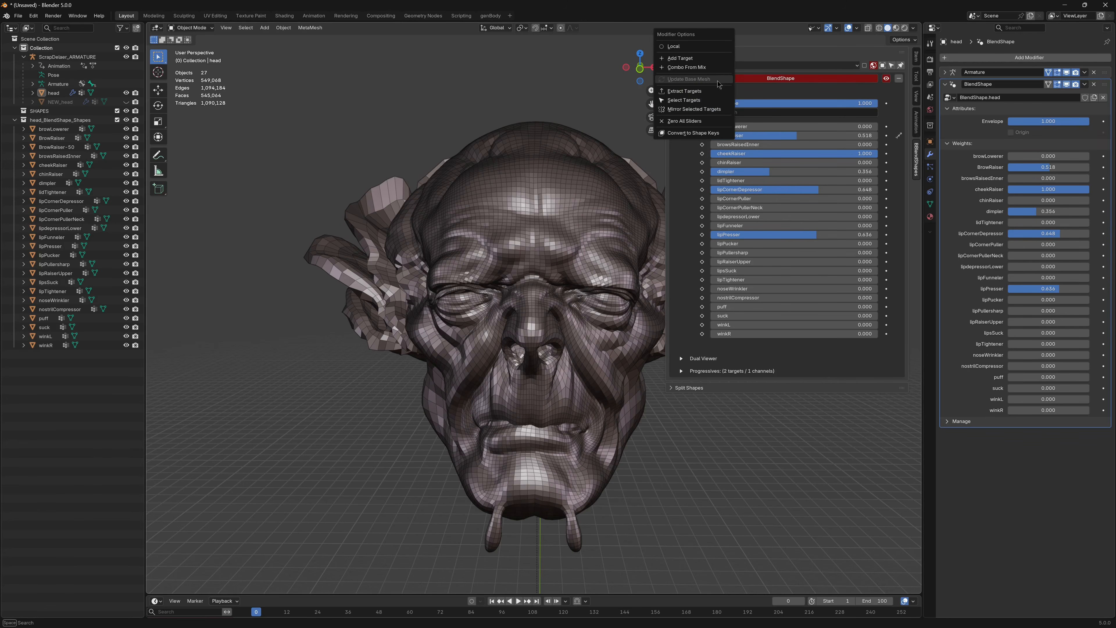
{"action": "left_click", "coordinate": [692, 121]}
{"action": "mouse_move", "coordinate": [510, 227]}
{"action": "middle_mouse_down"}
{"action": "mouse_move", "coordinate": [551, 210]}
{"action": "mouse_move", "coordinate": [519, 210]}
{"action": "mouse_move", "coordinate": [570, 191]}
{"action": "mouse_move", "coordinate": [517, 220]}
{"action": "mouse_move", "coordinate": [550, 216]}
{"action": "mouse_move", "coordinate": [504, 202]}
{"action": "mouse_move", "coordinate": [517, 207]}
{"action": "mouse_move", "coordinate": [432, 208]}
{"action": "mouse_move", "coordinate": [515, 203]}
{"action": "mouse_move", "coordinate": [498, 219]}
{"action": "mouse_move", "coordinate": [527, 219]}
{"action": "middle_mouse_up"}
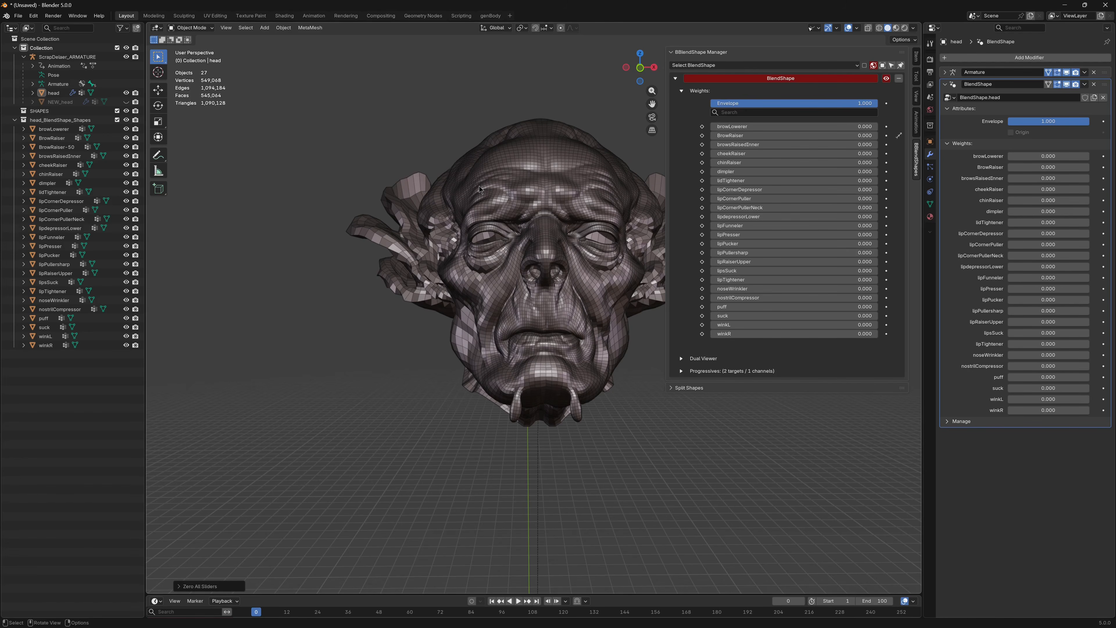
Step: Examine the base head from several angles and compare it with the neighbouring BrowRaiser target mesh
{"action": "middle_click_drag", "start_coordinate": [489, 290], "coordinate": [491, 320]}
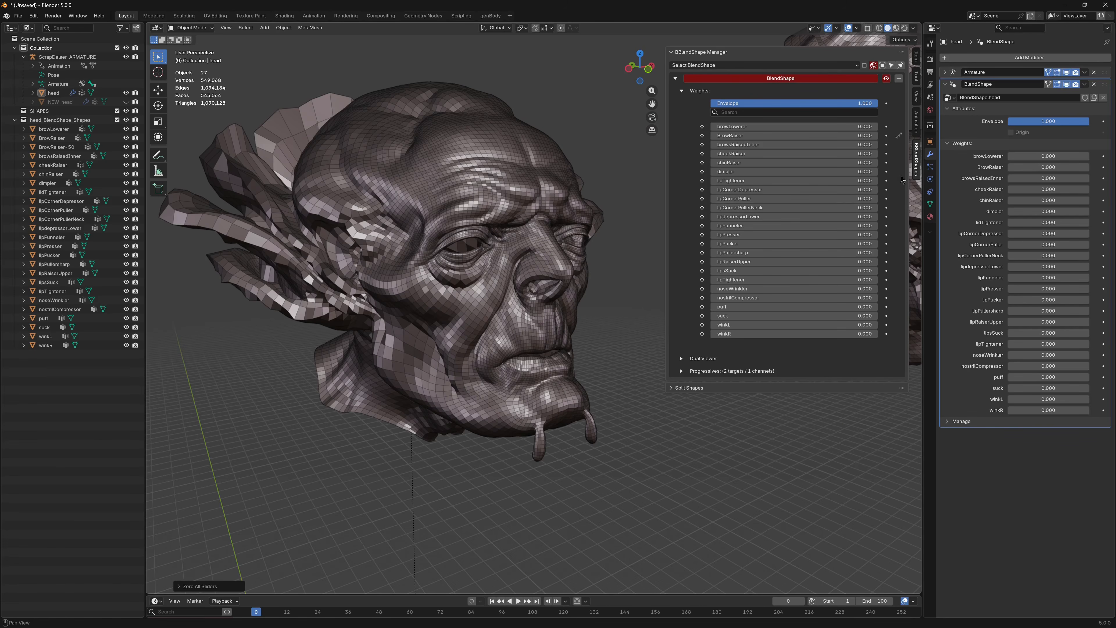
{"action": "middle_click_drag", "start_coordinate": [585, 207], "coordinate": [547, 210]}
{"action": "middle_click_drag", "start_coordinate": [484, 261], "coordinate": [458, 253], "text": "ctrl"}
{"action": "middle_click_drag", "start_coordinate": [458, 253], "coordinate": [176, 209], "text": "shift"}
{"action": "middle_click_drag", "start_coordinate": [545, 266], "coordinate": [394, 231], "text": "shift"}
{"action": "left_click", "coordinate": [413, 249]}
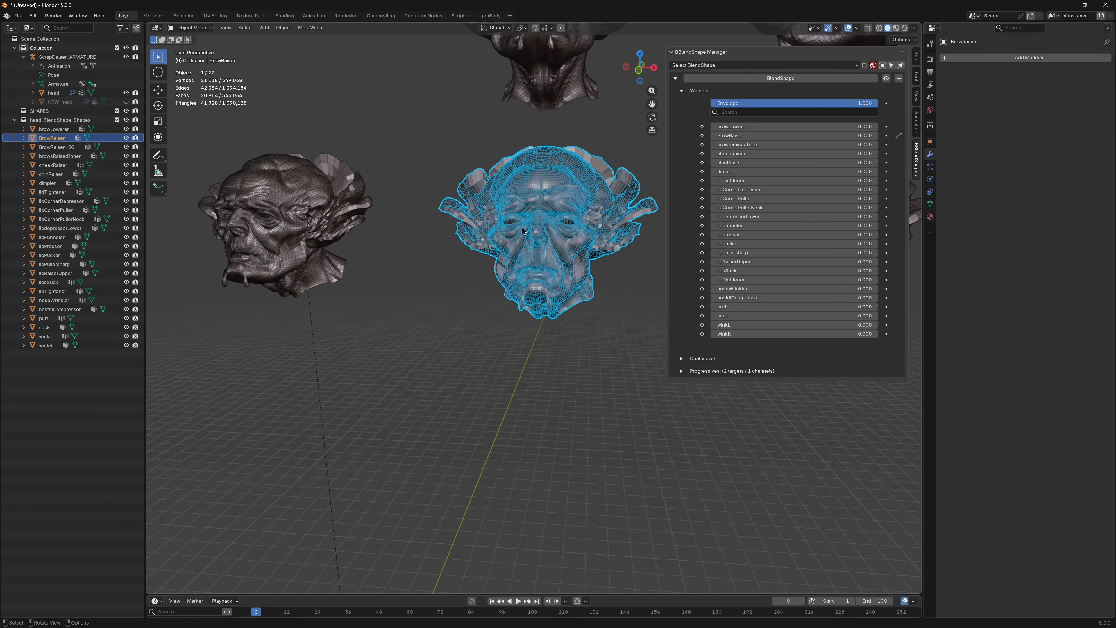
{"action": "middle_click_drag", "start_coordinate": [244, 184], "coordinate": [247, 185]}
{"action": "left_click", "coordinate": [247, 185]}
{"action": "left_click", "coordinate": [528, 202]}
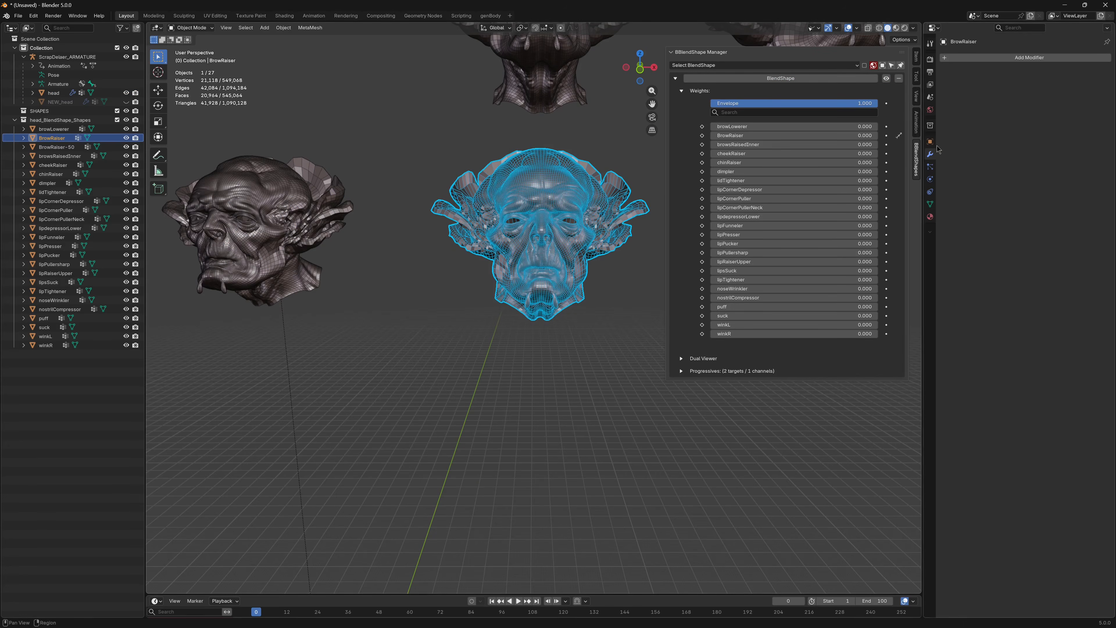
{"action": "middle_click_drag", "start_coordinate": [473, 173], "coordinate": [580, 175], "text": "shift"}
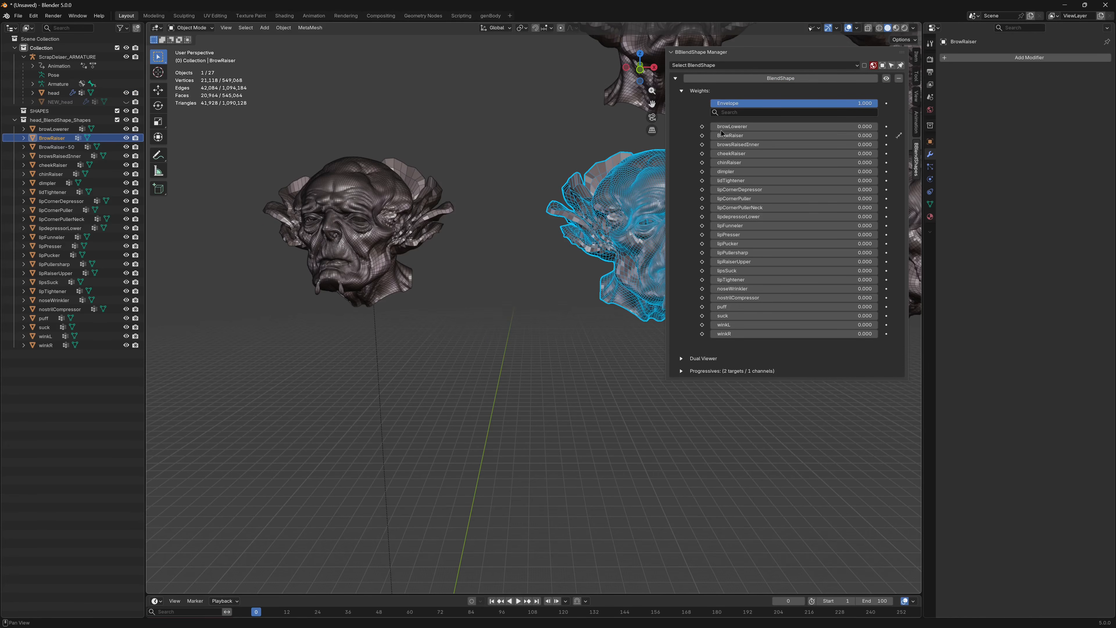
Step: Create a BBlendShape on the BrowRaiser-50 mesh with chinRaiser as its target
{"action": "middle_click_drag", "start_coordinate": [529, 139], "coordinate": [384, 264]}
{"action": "left_click", "coordinate": [436, 190]}
{"action": "left_click", "coordinate": [383, 265]}
{"action": "left_click", "coordinate": [320, 28]}
{"action": "mouse_move", "coordinate": [311, 40]}
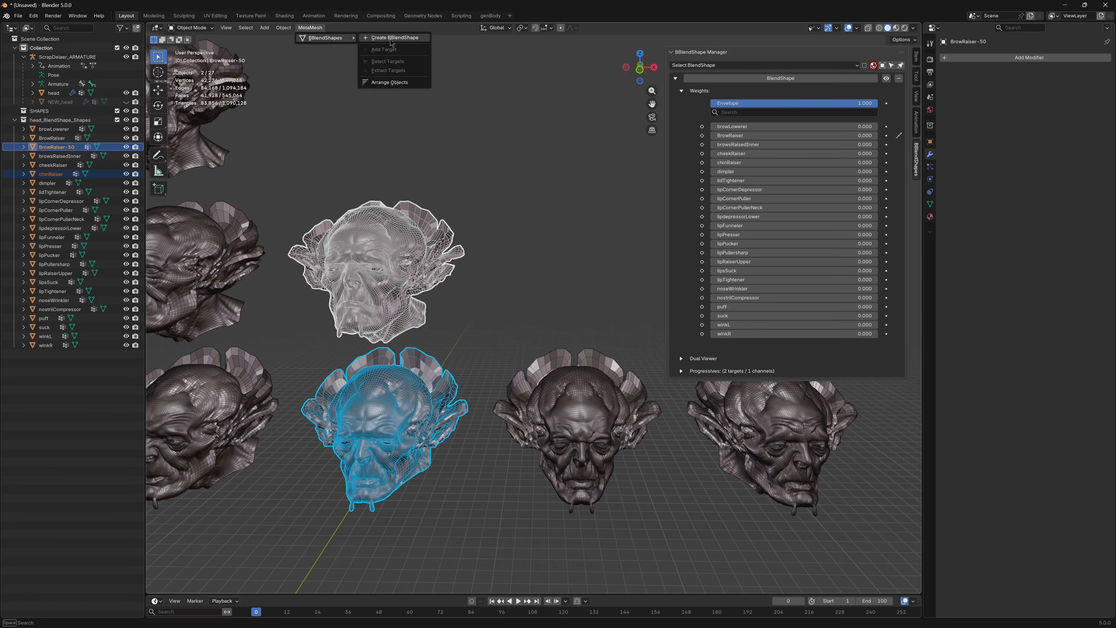
{"action": "left_click", "coordinate": [390, 39]}
{"action": "middle_click_drag", "start_coordinate": [378, 308], "coordinate": [407, 160], "text": "shift"}
{"action": "left_click", "coordinate": [407, 160]}
{"action": "left_click", "coordinate": [445, 153]}
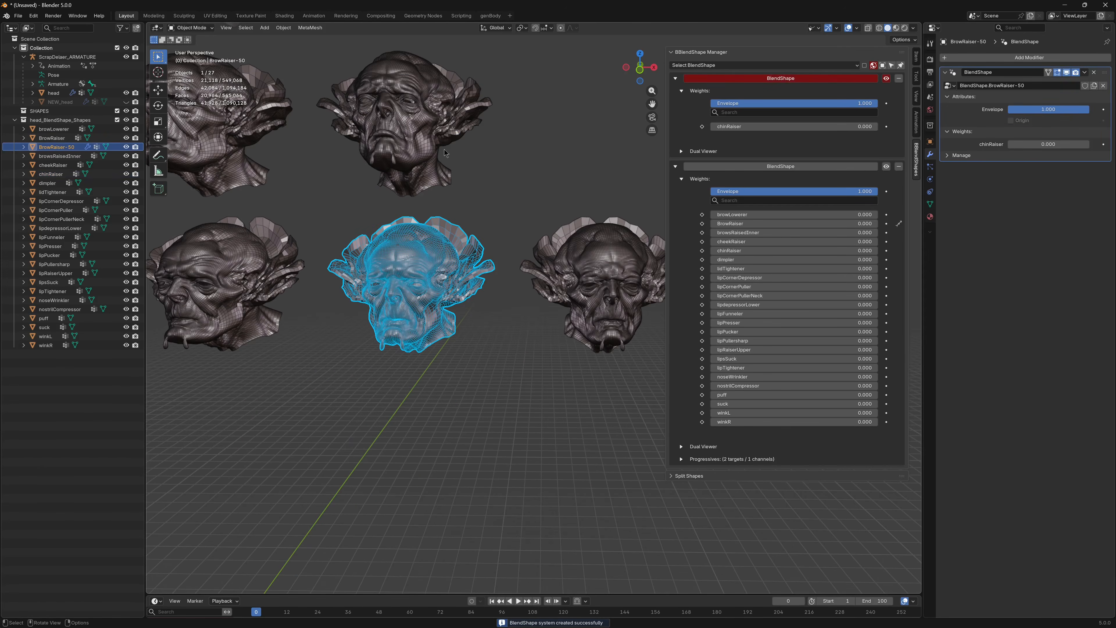
Step: Try out the chinRaiser weight on the BrowRaiser-50 mesh and set it to 0.465
{"action": "left_click_drag", "start_coordinate": [1015, 144], "coordinate": [1052, 146]}
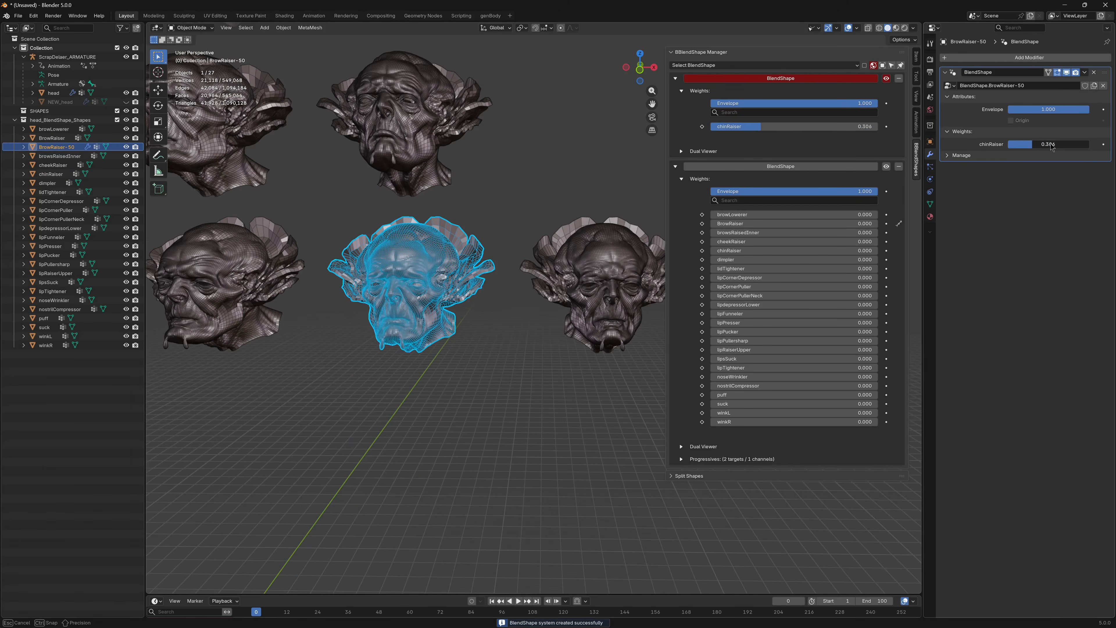
{"action": "middle_click_drag", "start_coordinate": [206, 286], "coordinate": [162, 207], "text": "shift"}
{"action": "scroll", "coordinate": [409, 220], "scroll_direction": "up", "scroll_amount": 2}
{"action": "left_click_drag", "start_coordinate": [1048, 145], "coordinate": [1020, 146]}
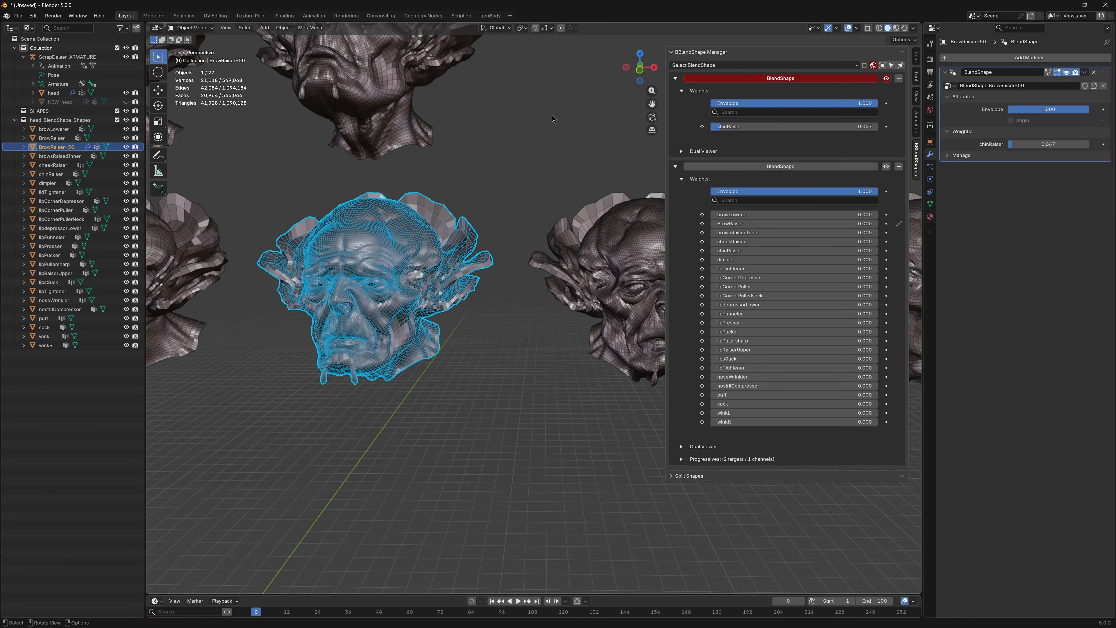
{"action": "middle_click_drag", "start_coordinate": [373, 215], "coordinate": [450, 210], "text": "shift"}
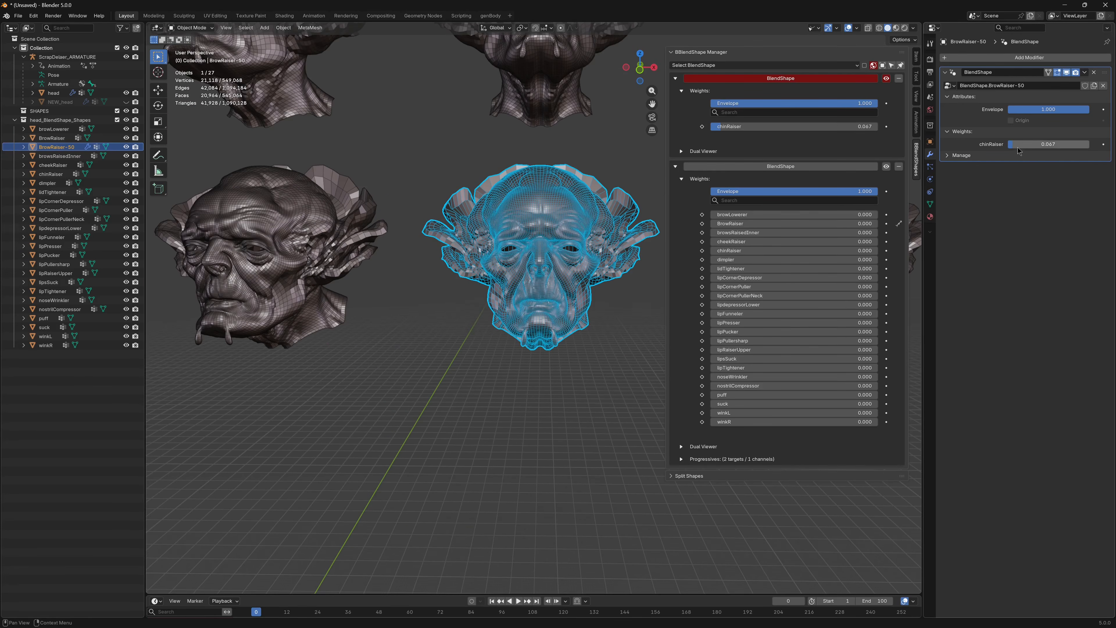
{"action": "left_click_drag", "start_coordinate": [1023, 149], "coordinate": [1061, 150]}
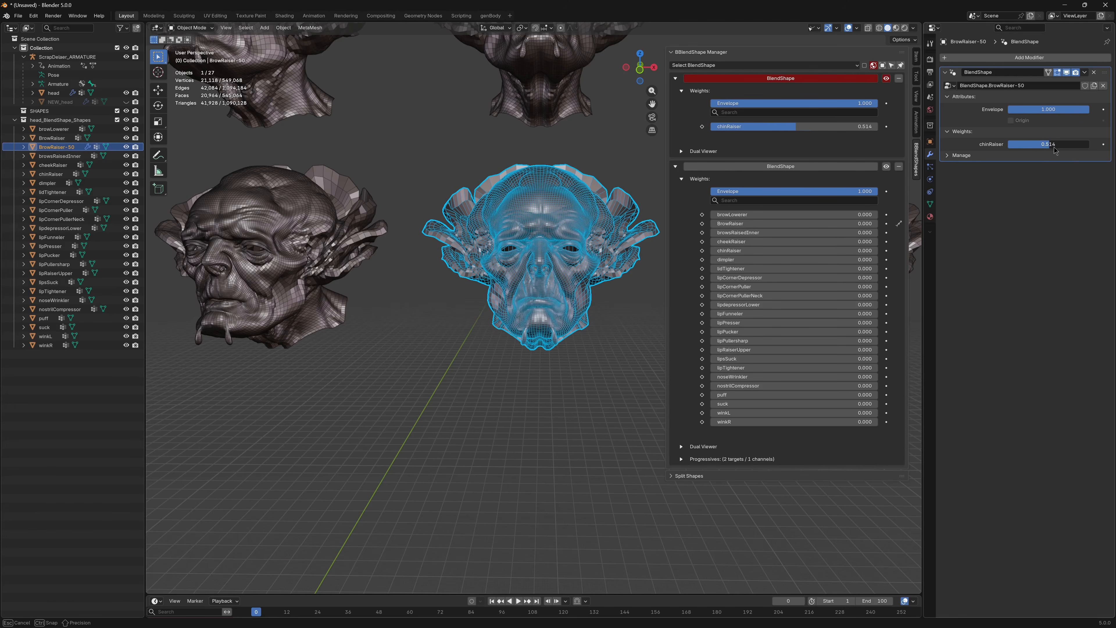
{"action": "left_click_drag", "start_coordinate": [1049, 149], "coordinate": [1040, 148]}
Step: Select the base head and set its BrowRaiser weight to 0.807
{"action": "middle_click_drag", "start_coordinate": [246, 238], "coordinate": [653, 223], "text": "shift"}
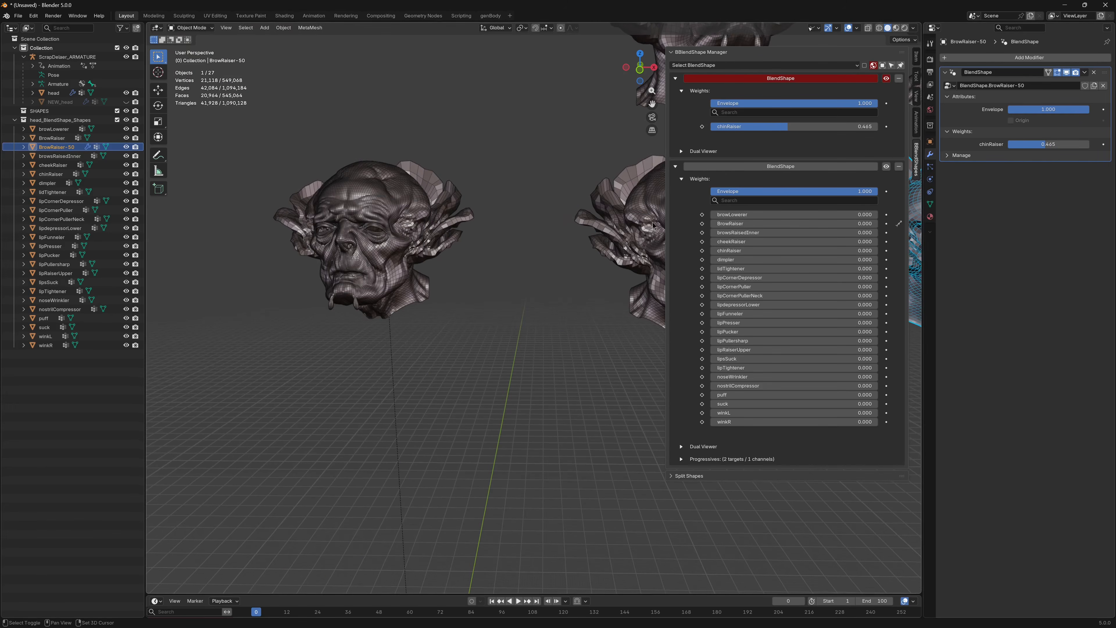
{"action": "scroll", "coordinate": [413, 253], "scroll_direction": "up", "scroll_amount": 2}
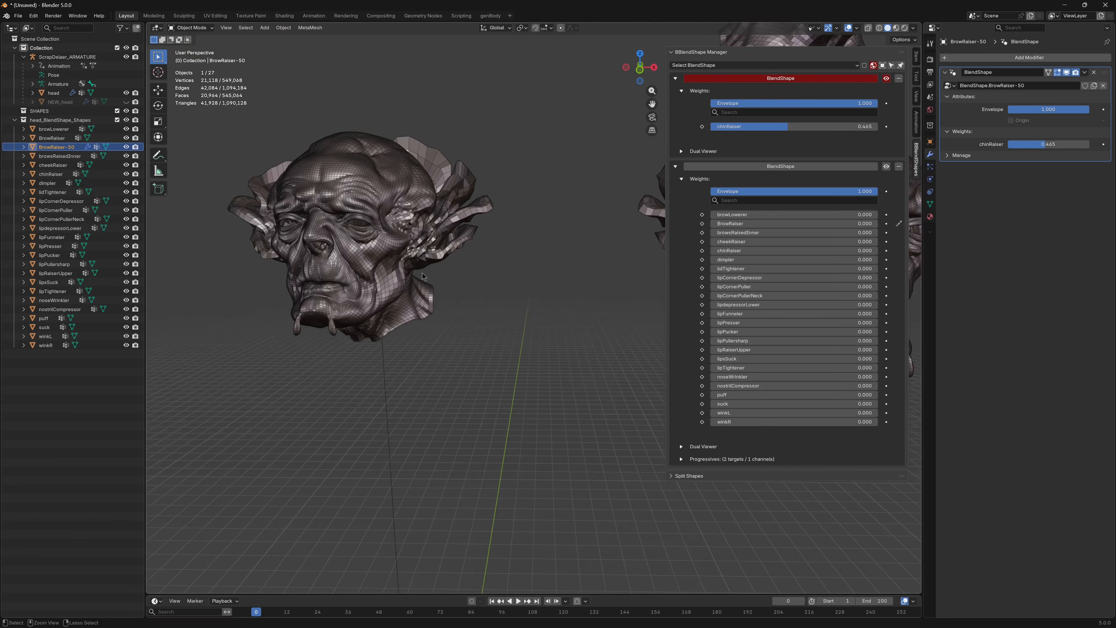
{"action": "middle_click_drag", "start_coordinate": [411, 260], "coordinate": [497, 260], "text": "shift"}
{"action": "left_click", "coordinate": [496, 260]}
{"action": "middle_click_drag", "start_coordinate": [620, 264], "coordinate": [552, 244], "text": "shift"}
{"action": "scroll", "coordinate": [449, 243], "scroll_direction": "up", "scroll_amount": 2}
{"action": "left_click_drag", "start_coordinate": [742, 226], "coordinate": [846, 226]}
{"action": "scroll", "coordinate": [421, 233], "scroll_direction": "down", "scroll_amount": 5}
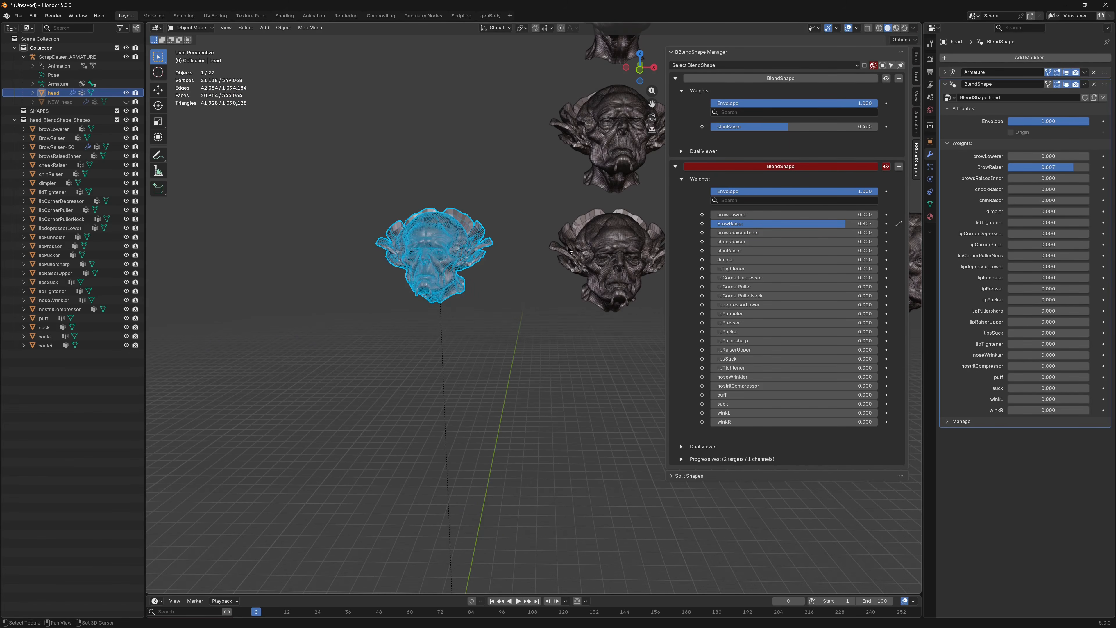
Step: Lower the chinRaiser weight on BrowRaiser-50 to zero and remove that mesh's BlendShape modifier
{"action": "middle_click_drag", "start_coordinate": [568, 250], "coordinate": [334, 249], "text": "shift"}
{"action": "scroll", "coordinate": [438, 258], "scroll_direction": "up", "scroll_amount": 3}
{"action": "left_click", "coordinate": [615, 251]}
{"action": "middle_click_drag", "start_coordinate": [623, 250], "coordinate": [563, 249], "text": "shift"}
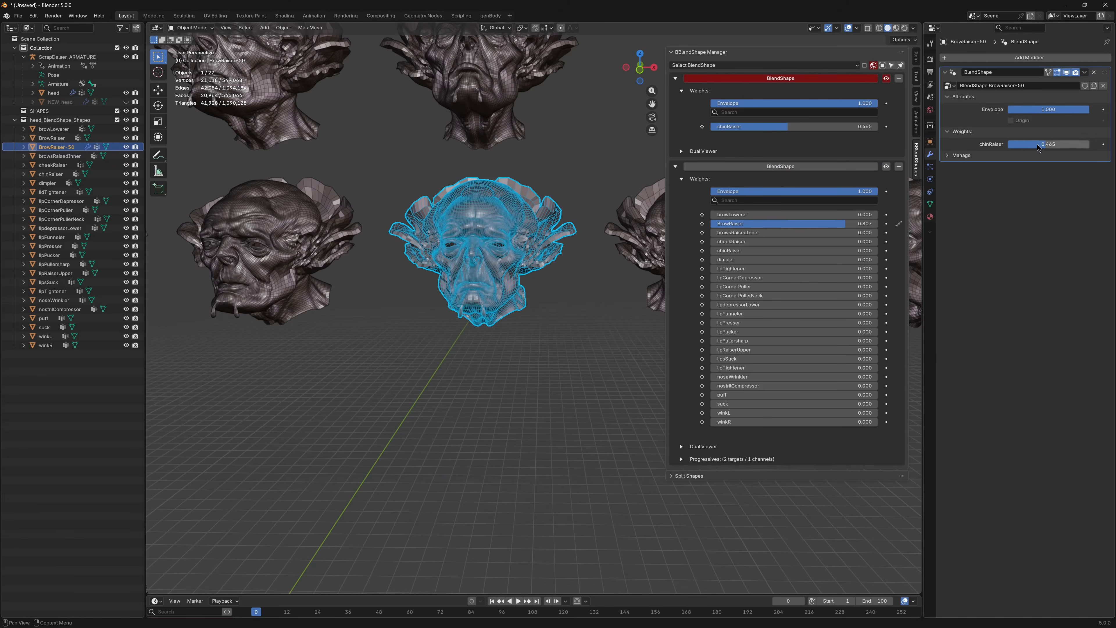
{"action": "left_click_drag", "start_coordinate": [1039, 147], "coordinate": [959, 147]}
{"action": "left_click", "coordinate": [1094, 72]}
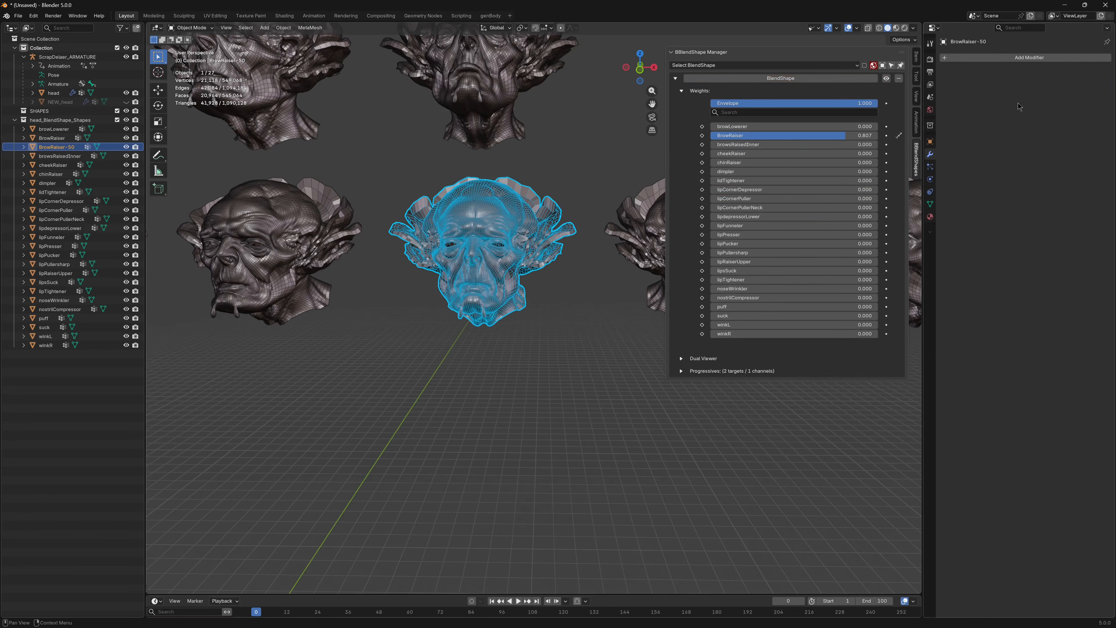
Step: Frame the base head and reset its BrowRaiser weight to 0
{"action": "middle_click_drag", "start_coordinate": [420, 264], "coordinate": [906, 242], "text": "shift"}
{"action": "left_click", "coordinate": [391, 240]}
{"action": "key", "text": "KP_Decimal"}
{"action": "middle_click_drag", "start_coordinate": [391, 240], "coordinate": [369, 239]}
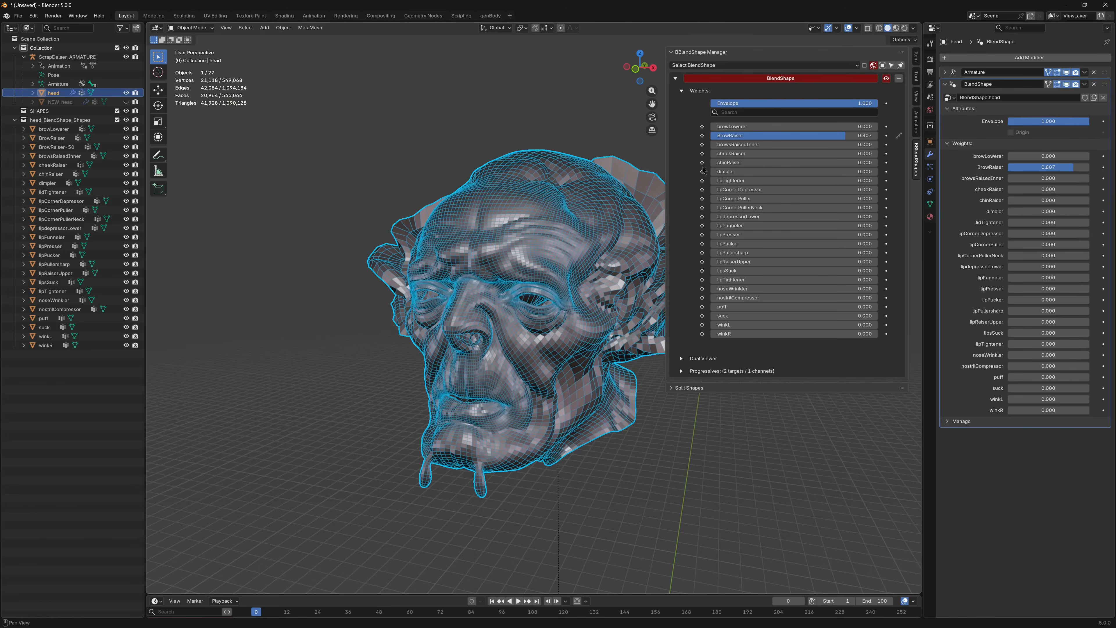
{"action": "left_click_drag", "start_coordinate": [712, 136], "coordinate": [571, 147]}
Step: Look over the full arrangement of target heads around the base head, with the viewport toolbar hidden
{"action": "scroll", "coordinate": [576, 251], "scroll_direction": "down", "scroll_amount": 8}
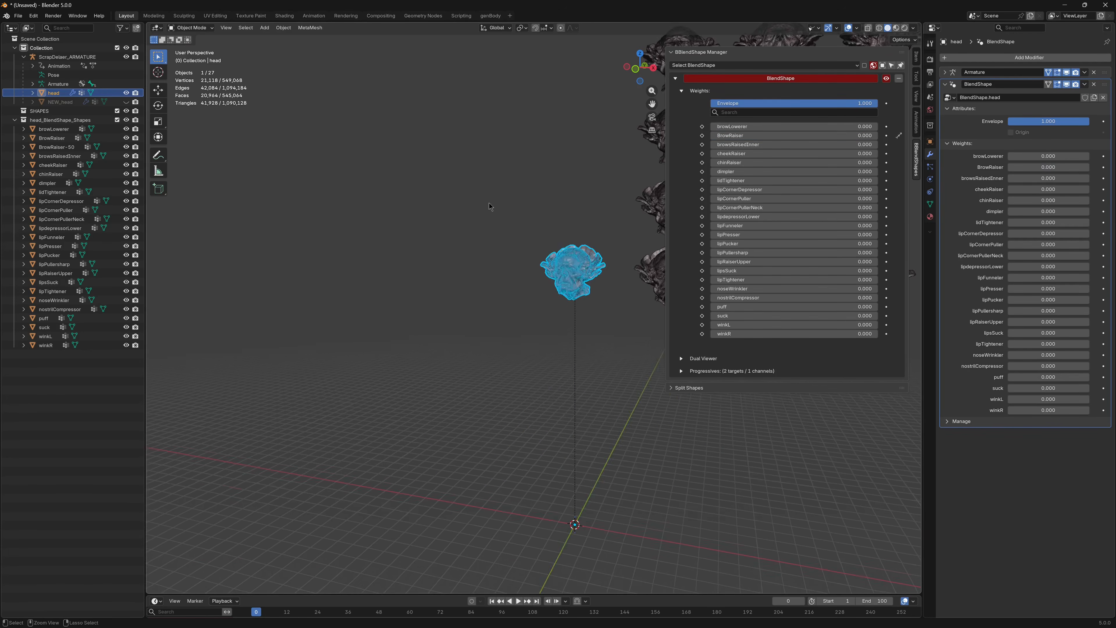
{"action": "middle_click_drag", "start_coordinate": [459, 241], "coordinate": [268, 288]}
{"action": "scroll", "coordinate": [483, 244], "scroll_direction": "down", "scroll_amount": 2}
{"action": "scroll", "coordinate": [365, 240], "scroll_direction": "down", "scroll_amount": 3}
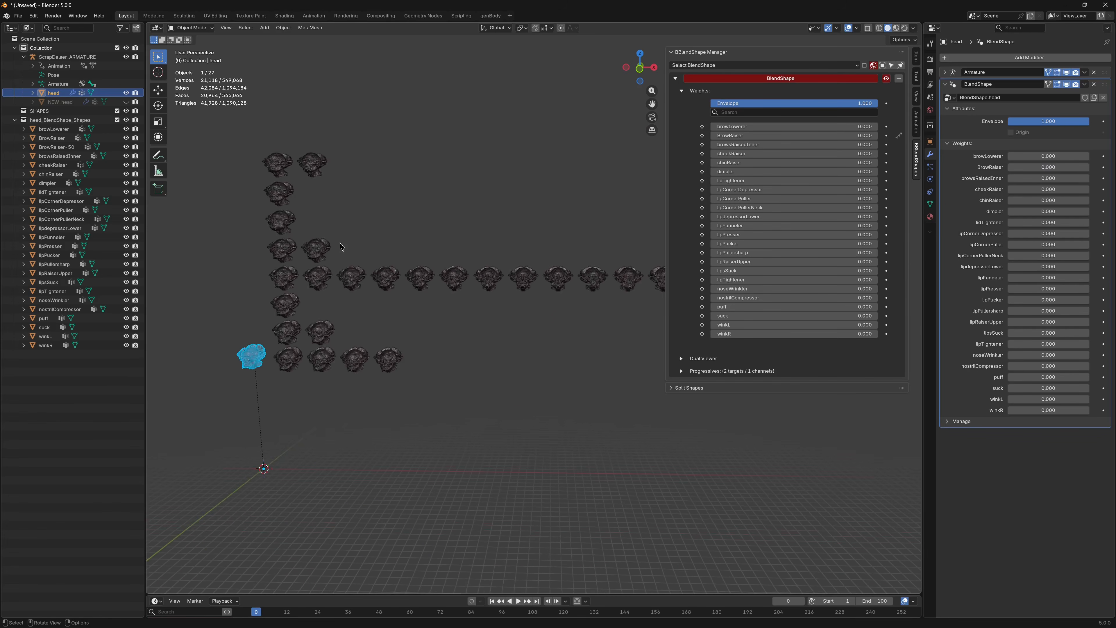
{"action": "middle_click_drag", "start_coordinate": [349, 240], "coordinate": [431, 178]}
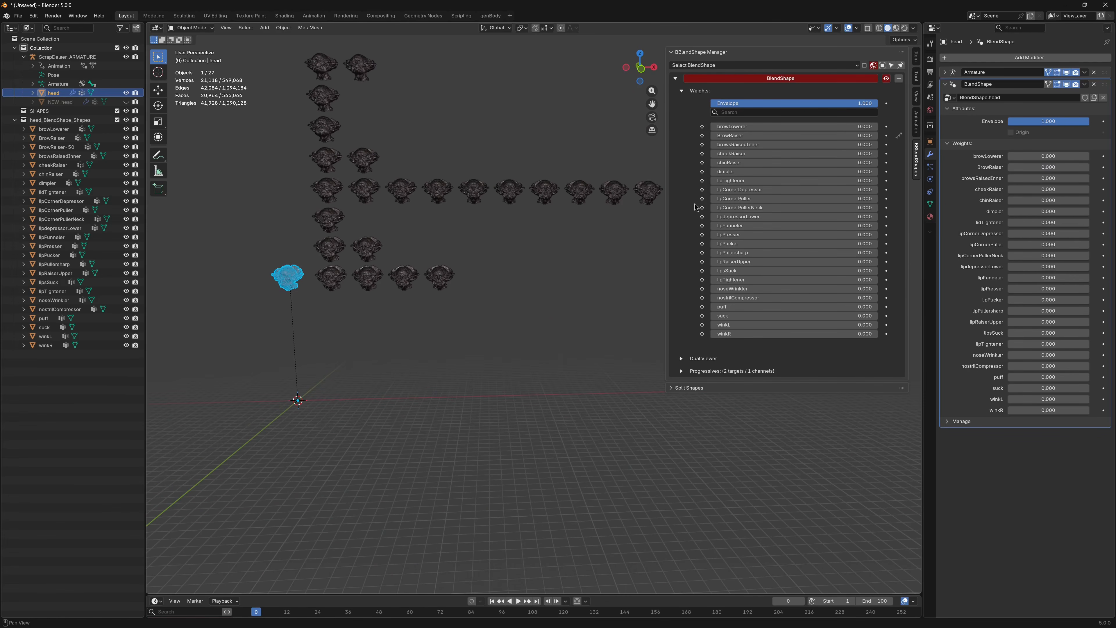
{"action": "key", "text": "t"}
{"action": "key", "text": "n"}
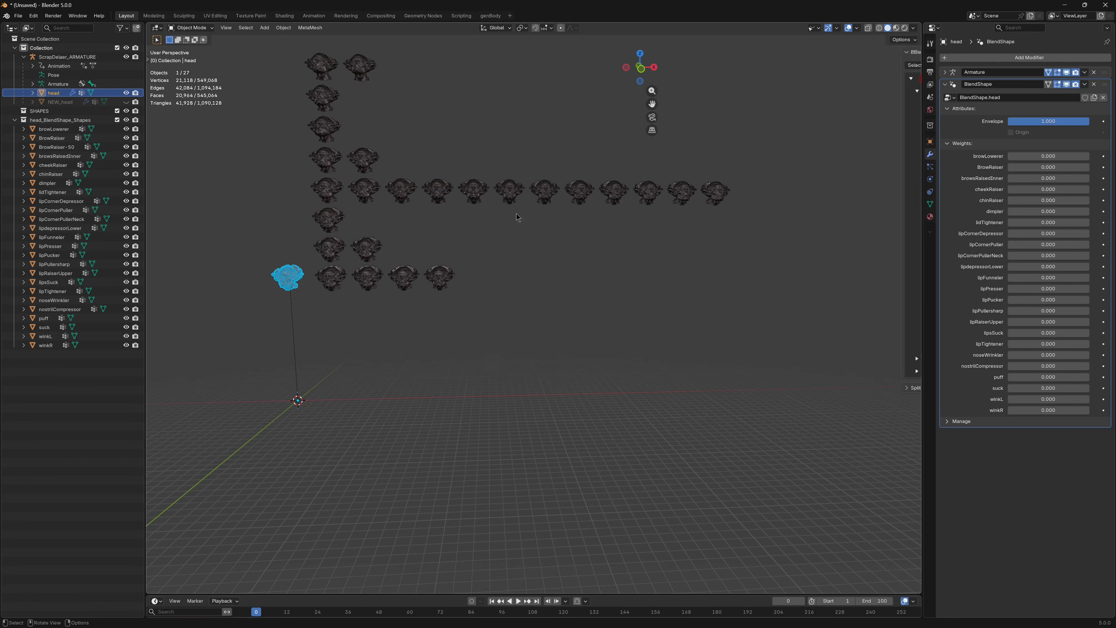
{"action": "middle_click_drag", "start_coordinate": [551, 219], "coordinate": [629, 224], "text": "shift"}
{"action": "middle_click_drag", "start_coordinate": [629, 225], "coordinate": [612, 230]}
{"action": "key", "text": "n"}
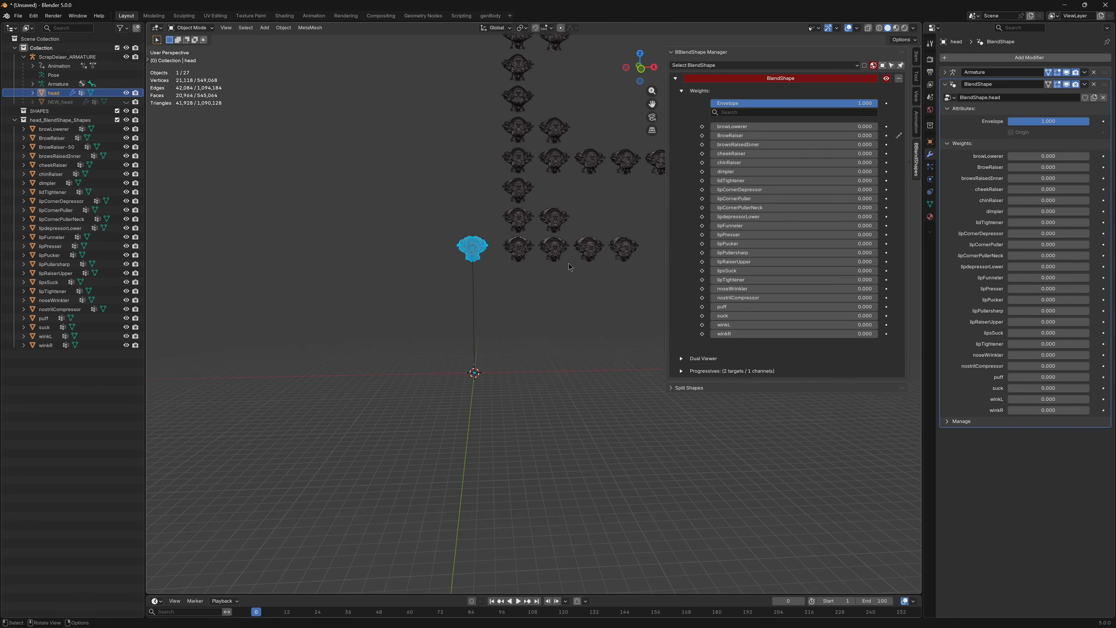
{"action": "middle_click_drag", "start_coordinate": [569, 263], "coordinate": [586, 364], "text": "ctrl"}
{"action": "scroll", "coordinate": [587, 365], "scroll_direction": "up", "scroll_amount": 1}
{"action": "left_click", "coordinate": [519, 309]}
{"action": "scroll", "coordinate": [519, 310], "scroll_direction": "up", "scroll_amount": 2}
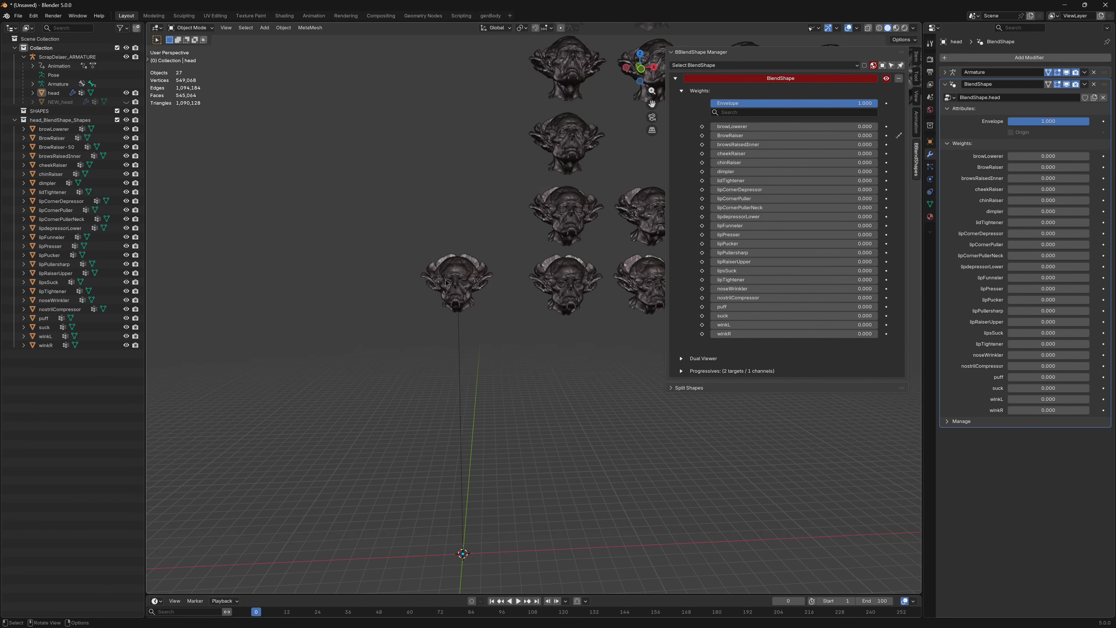
Step: Select the base head and set its BlendShape Envelope to 0
{"action": "left_click", "coordinate": [466, 284]}
{"action": "middle_click_drag", "start_coordinate": [432, 234], "coordinate": [485, 240], "text": "shift"}
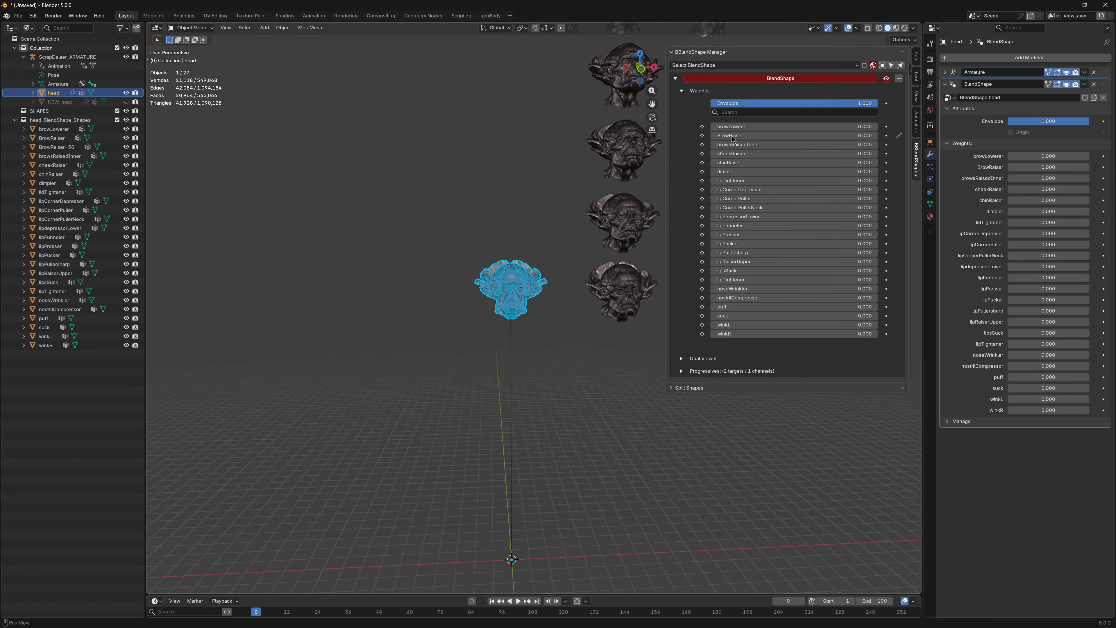
{"action": "left_click_drag", "start_coordinate": [788, 104], "coordinate": [615, 104]}
Step: Duplicate the base head, shifting the copy along negative X and raising it along Z
{"action": "key", "text": "shift+d"}
{"action": "key", "text": "x"}
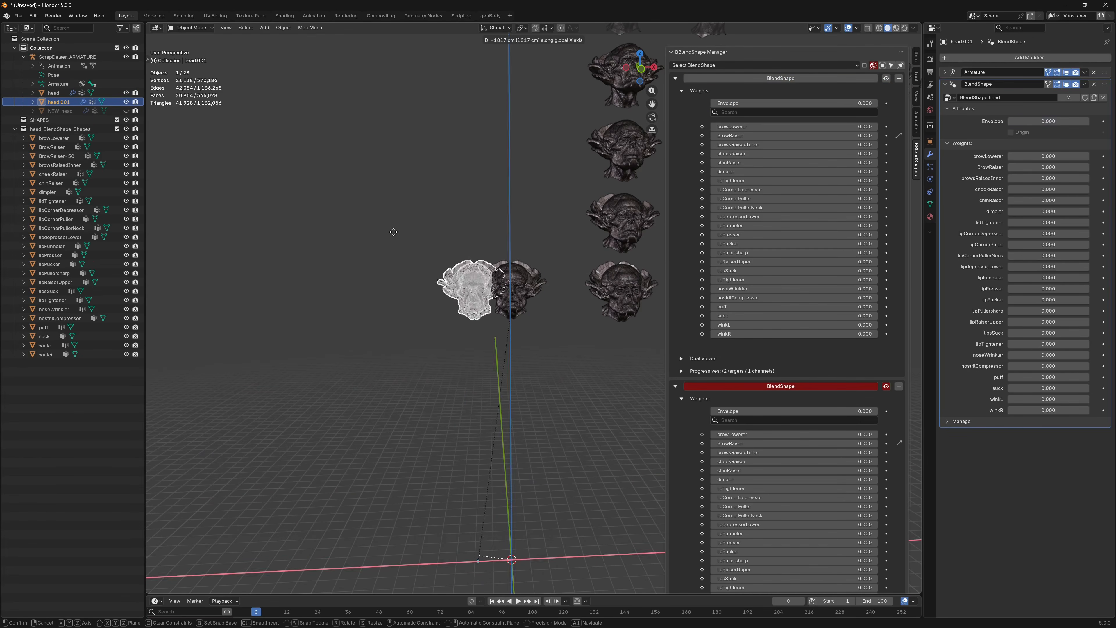
{"action": "left_click", "coordinate": [304, 235]}
{"action": "key", "text": "g"}
{"action": "key", "text": "y"}
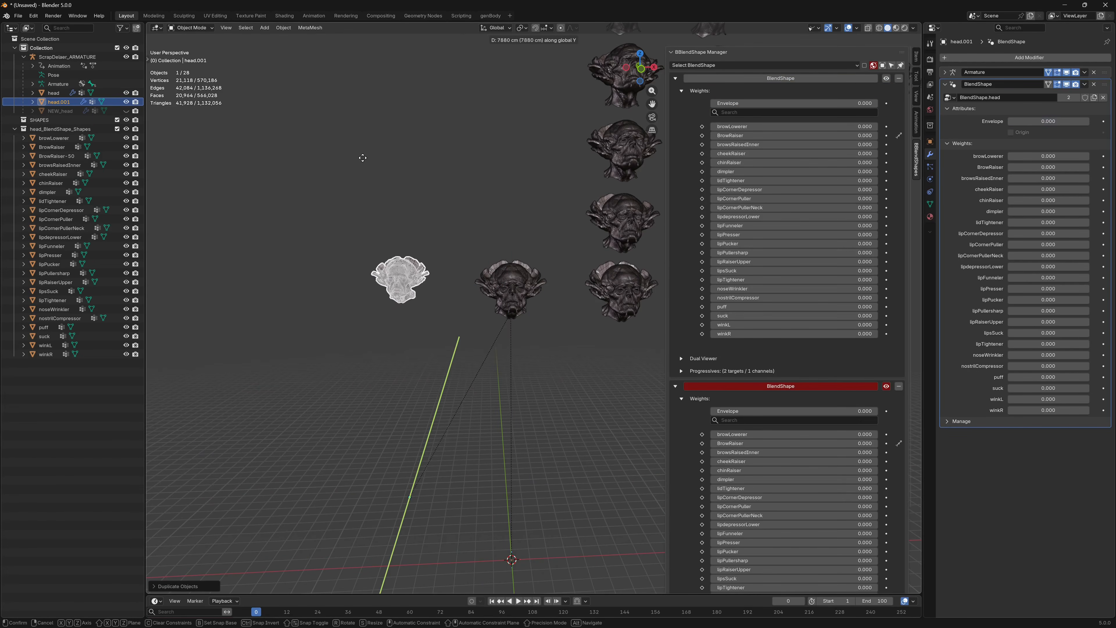
{"action": "key", "text": "z"}
{"action": "left_click", "coordinate": [347, 148]}
Step: Compare the duplicated head with the original, selecting each to see its entry in the BBlendShape Manager
{"action": "middle_click_drag", "start_coordinate": [346, 147], "coordinate": [388, 182], "text": "shift"}
{"action": "left_click", "coordinate": [410, 173]}
{"action": "left_click", "coordinate": [439, 209]}
{"action": "middle_click_drag", "start_coordinate": [439, 208], "coordinate": [492, 233], "text": "shift"}
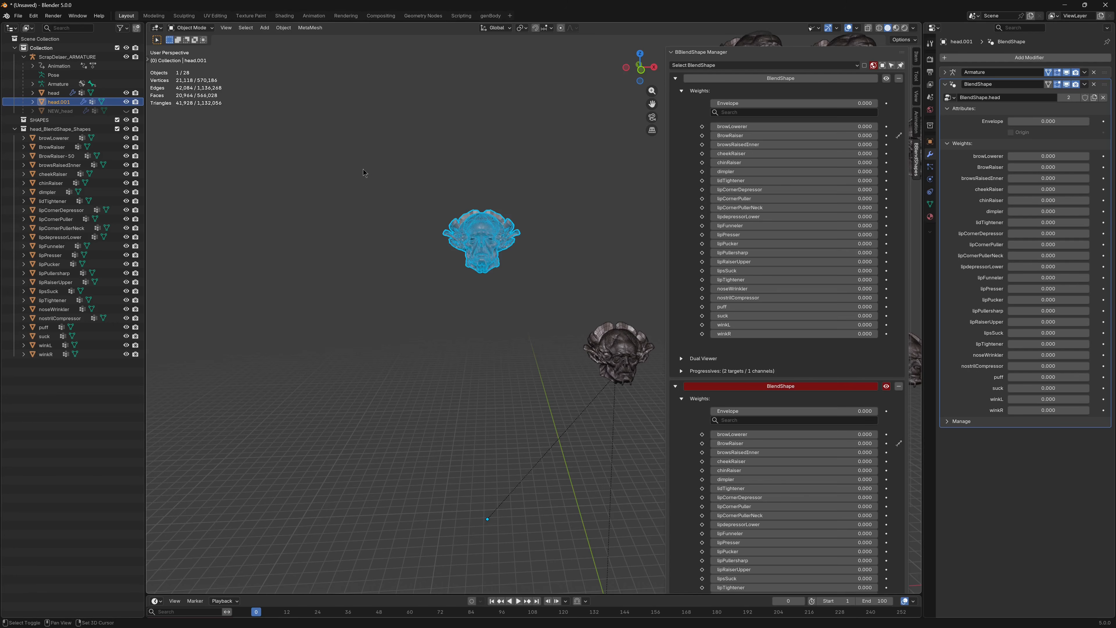
{"action": "middle_click_drag", "start_coordinate": [363, 173], "coordinate": [405, 192], "text": "shift"}
{"action": "left_click", "coordinate": [497, 287]}
{"action": "left_click", "coordinate": [519, 304]}
{"action": "middle_click_drag", "start_coordinate": [492, 246], "coordinate": [360, 269], "text": "shift"}
{"action": "middle_click_drag", "start_coordinate": [499, 266], "coordinate": [288, 130], "text": "shift"}
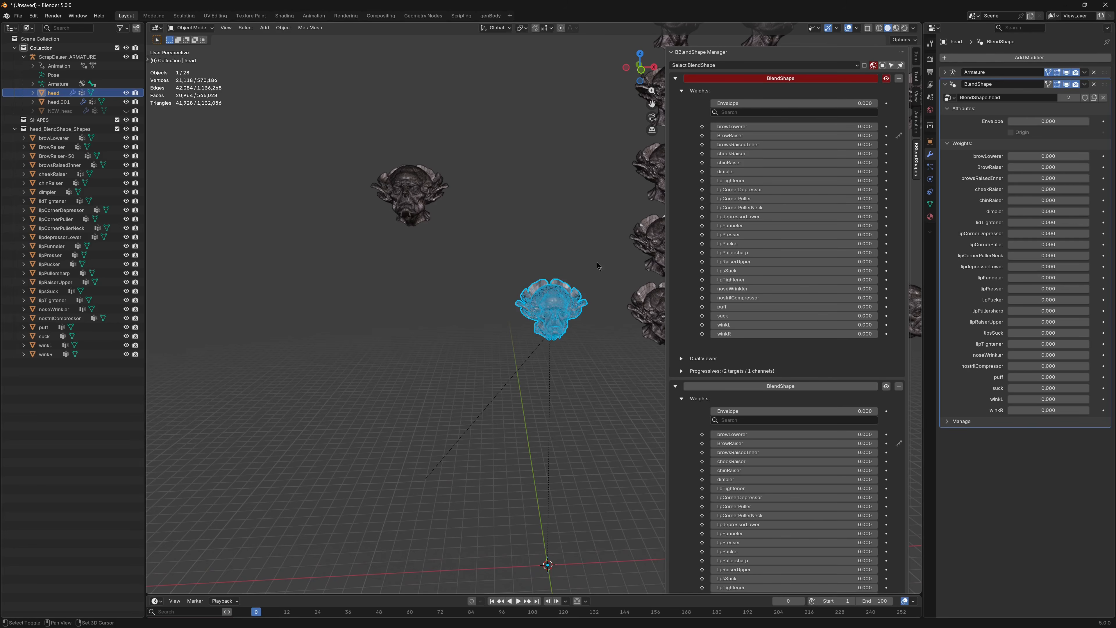
{"action": "middle_click_drag", "start_coordinate": [597, 266], "coordinate": [512, 214], "text": "shift"}
{"action": "middle_click_drag", "start_coordinate": [442, 199], "coordinate": [385, 181], "text": "shift"}
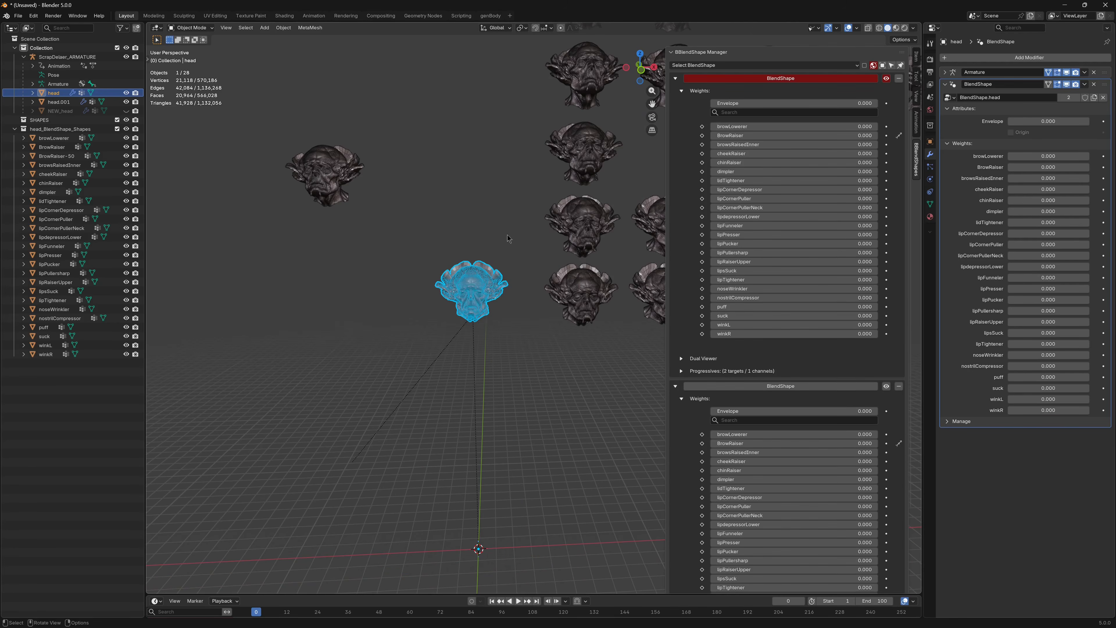
{"action": "left_click", "coordinate": [398, 301]}
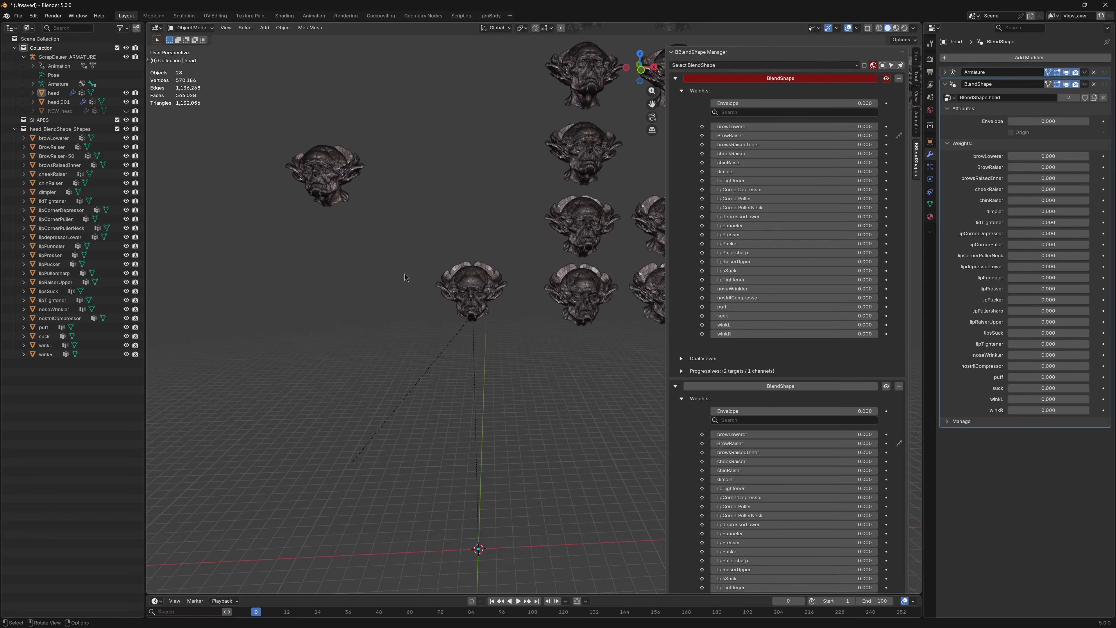
{"action": "middle_click_drag", "start_coordinate": [417, 287], "coordinate": [403, 266], "text": "shift"}
{"action": "middle_click_drag", "start_coordinate": [463, 297], "coordinate": [393, 276], "text": "ctrl"}
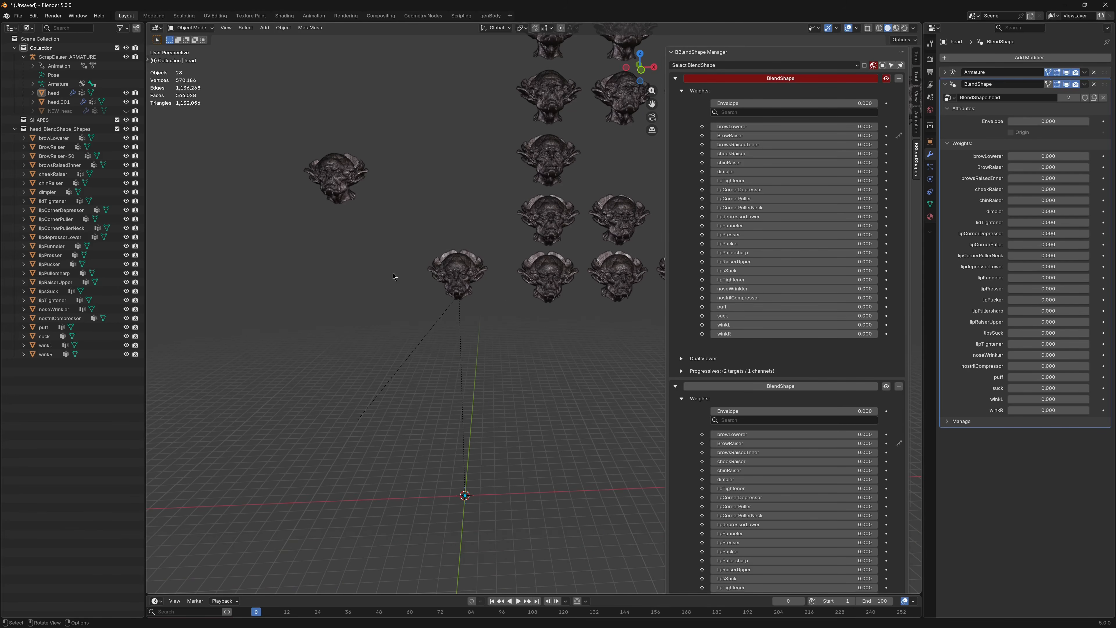
Step: Collapse the duplicate's BlendShape entry and group the BBlendShape Manager list by object
{"action": "left_click", "coordinate": [677, 386]}
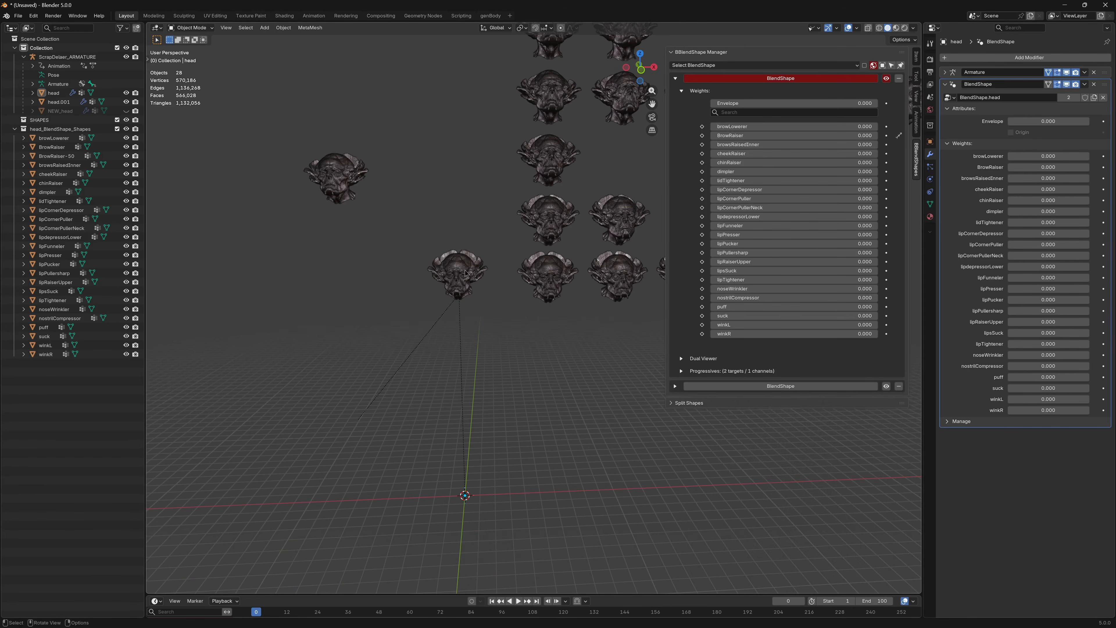
{"action": "middle_click_drag", "start_coordinate": [545, 299], "coordinate": [555, 295]}
{"action": "middle_click_drag", "start_coordinate": [555, 295], "coordinate": [566, 358], "text": "shift"}
{"action": "left_click", "coordinate": [864, 66]}
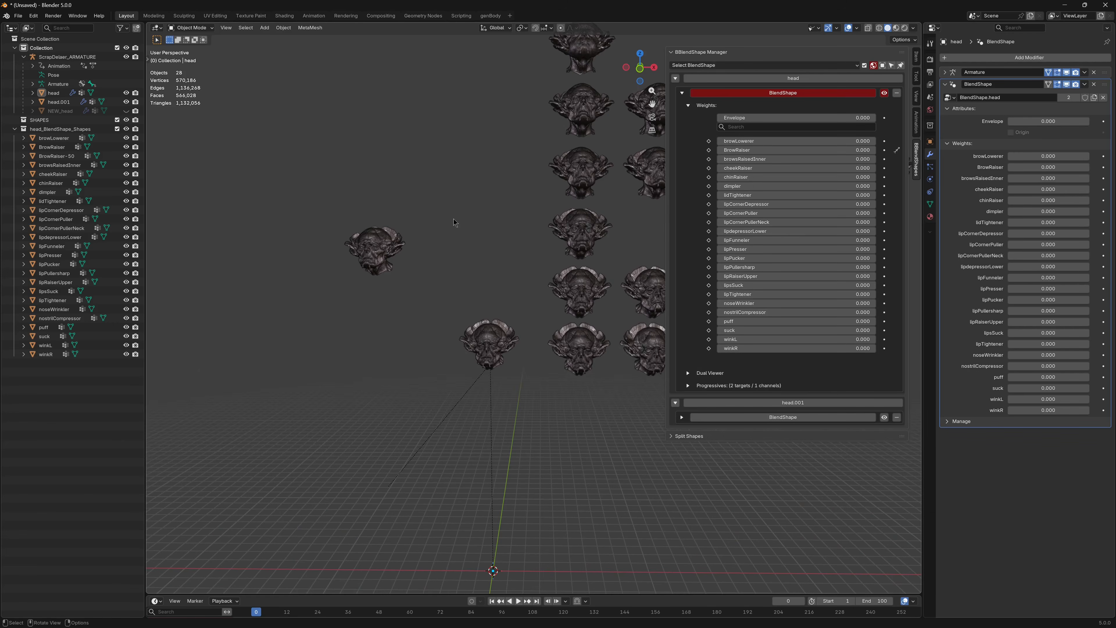
{"action": "middle_click_drag", "start_coordinate": [454, 222], "coordinate": [469, 264]}
Step: Select head.001 and expand its BlendShape entry to review its weights below those of the original head
{"action": "left_click", "coordinate": [783, 411]}
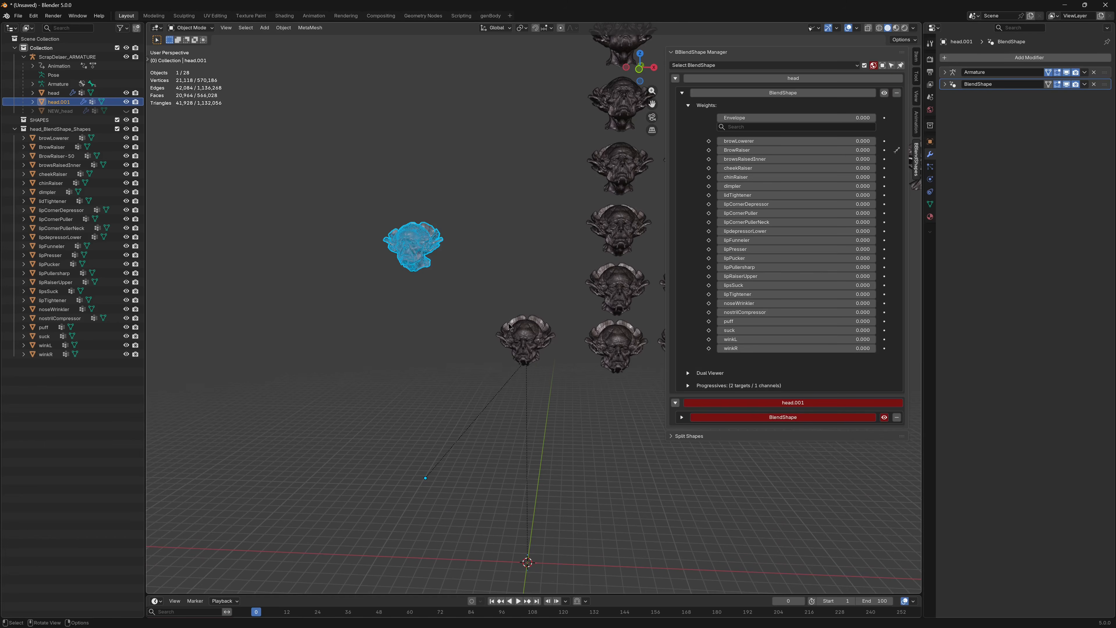
{"action": "left_click", "coordinate": [518, 343]}
{"action": "left_click", "coordinate": [413, 257]}
{"action": "left_click", "coordinate": [682, 417]}
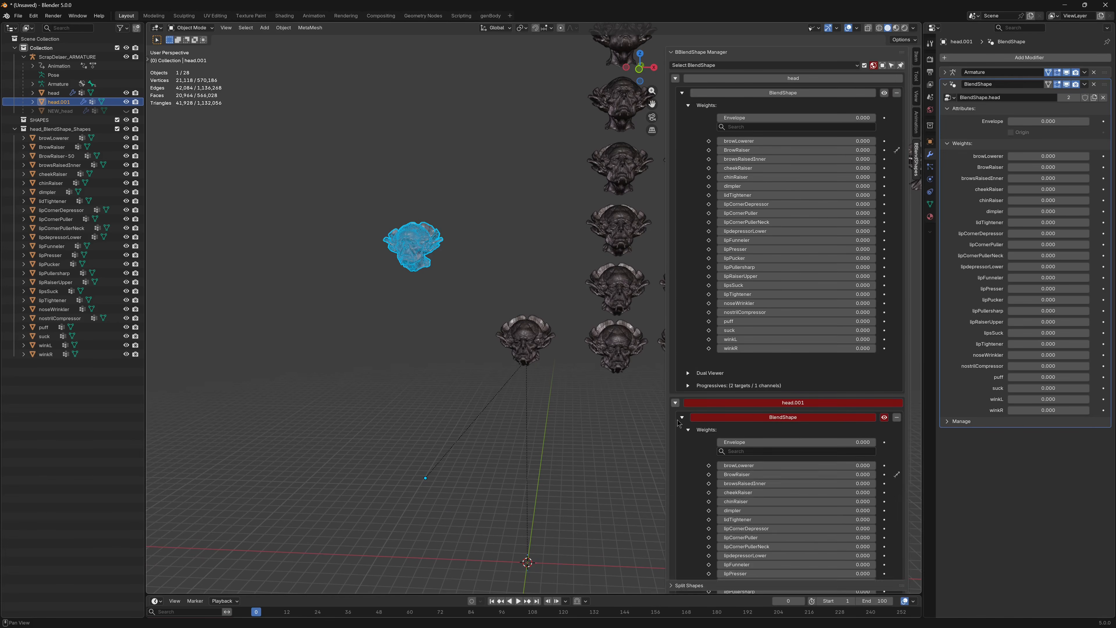
{"action": "scroll", "coordinate": [753, 407], "scroll_direction": "down", "scroll_amount": 3}
{"action": "scroll", "coordinate": [753, 407], "scroll_direction": "up", "scroll_amount": 3}
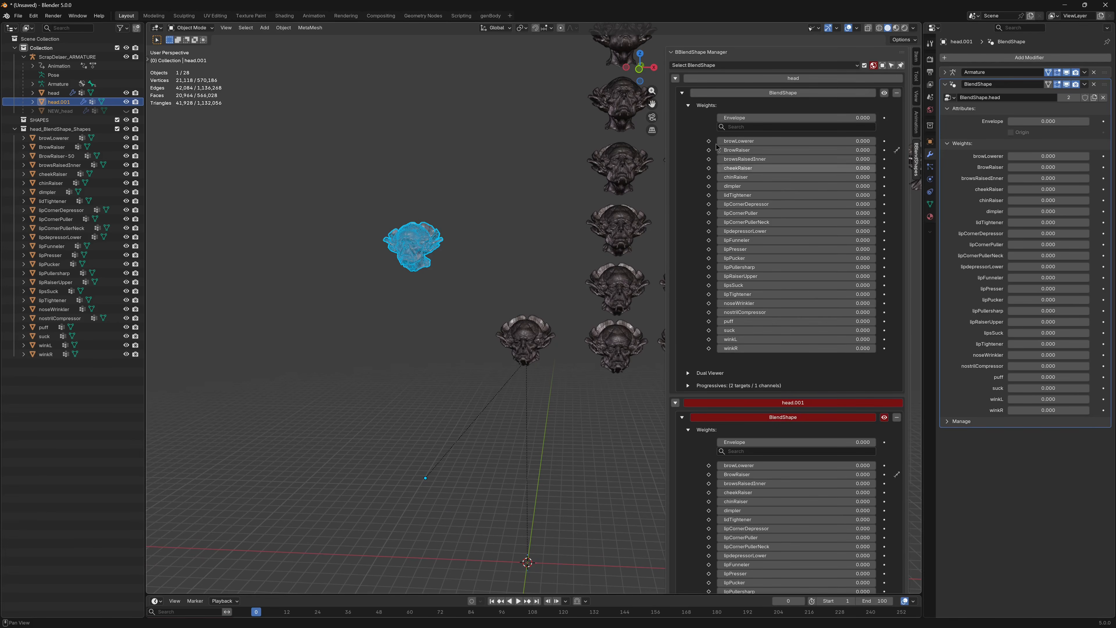
Step: Alternate the selection between head and head.001 from their BBlendShape Manager entries, finishing on head
{"action": "left_click", "coordinate": [712, 78]}
{"action": "left_click", "coordinate": [797, 403]}
{"action": "left_click", "coordinate": [793, 79]}
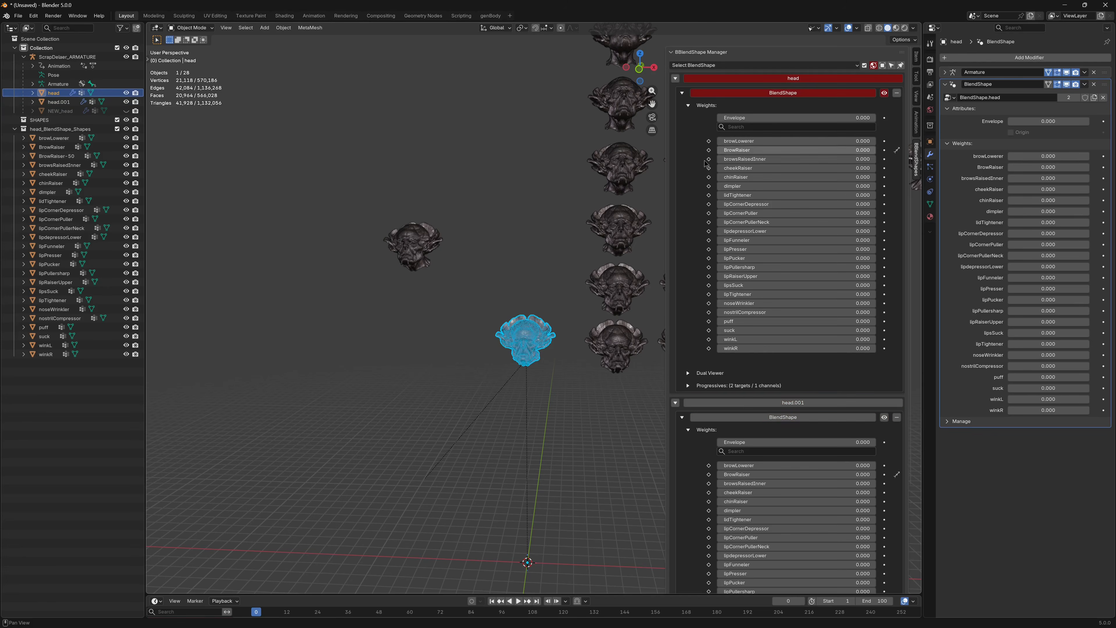
Step: Collapse the BlendShape entries and object groups of head and head.001 in the BBlendShape Manager, leaving head.001 selected
{"action": "left_click", "coordinate": [681, 92]}
{"action": "left_click", "coordinate": [682, 125]}
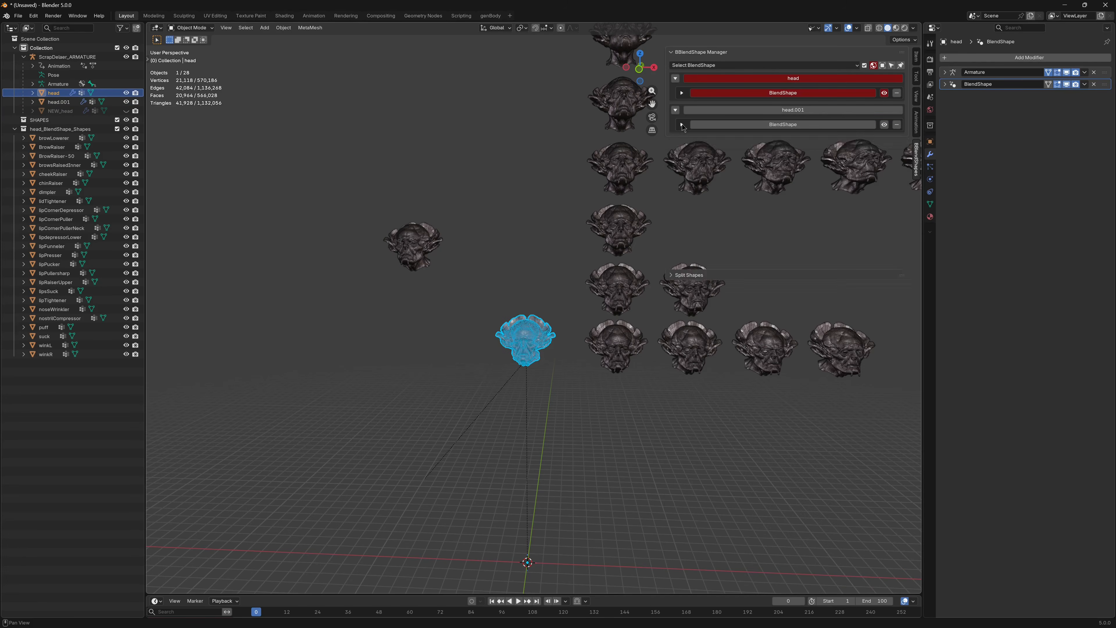
{"action": "left_click", "coordinate": [760, 110]}
{"action": "left_click", "coordinate": [675, 110]}
{"action": "left_click", "coordinate": [675, 79]}
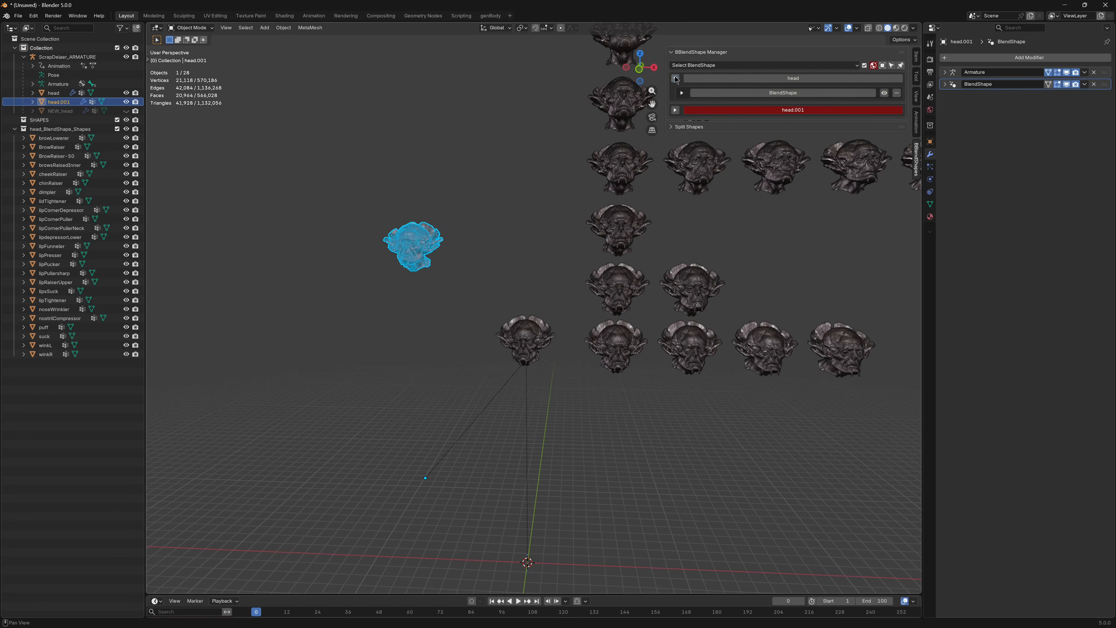
{"action": "left_click", "coordinate": [757, 78]}
{"action": "left_click", "coordinate": [757, 94]}
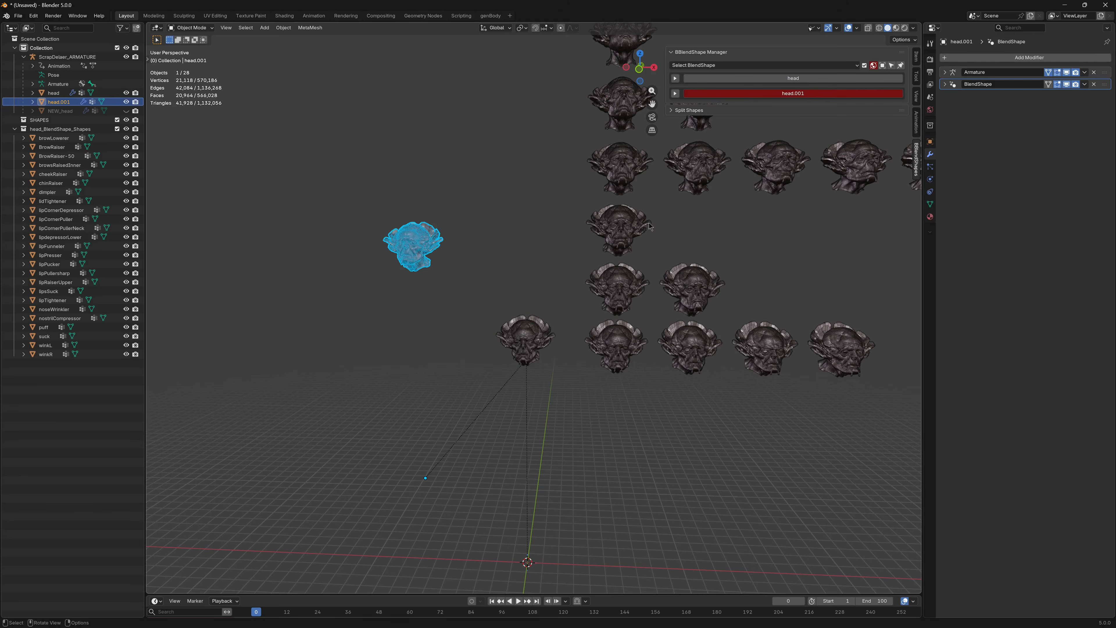
Step: Select the duplicated head in front view and frame it for close inspection
{"action": "left_click", "coordinate": [453, 187]}
{"action": "middle_click_drag", "start_coordinate": [490, 210], "coordinate": [560, 221], "text": "shift"}
{"action": "scroll", "coordinate": [503, 247], "scroll_direction": "down", "scroll_amount": 2}
{"action": "key", "text": "KP_1"}
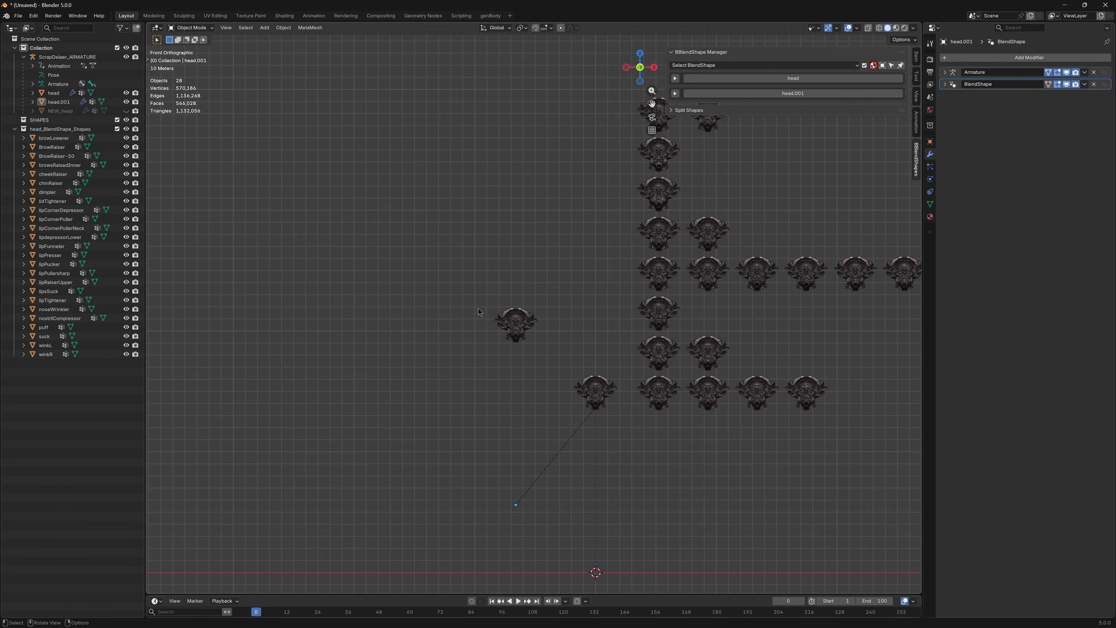
{"action": "left_click", "coordinate": [514, 333]}
{"action": "key", "text": "KP_Decimal"}
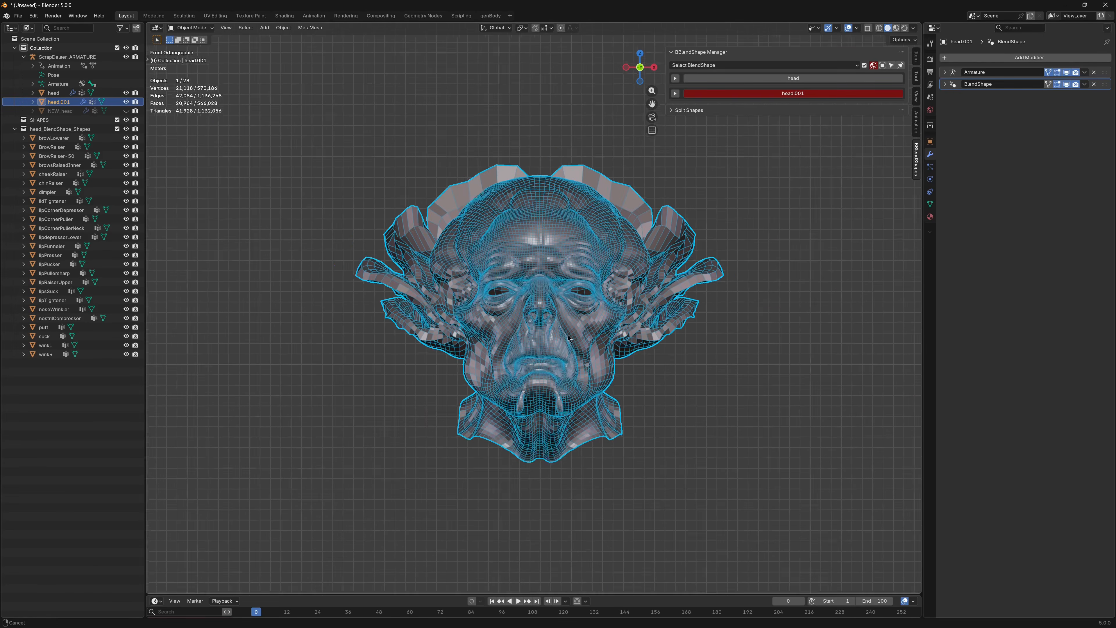
Step: Frame the original head for close inspection and clear the selection
{"action": "scroll", "coordinate": [546, 317], "scroll_direction": "down", "scroll_amount": 1}
{"action": "middle_click_drag", "start_coordinate": [742, 480], "coordinate": [493, 260], "text": "shift"}
{"action": "middle_click_drag", "start_coordinate": [889, 570], "coordinate": [504, 340], "text": "shift"}
{"action": "left_click", "coordinate": [464, 335]}
{"action": "key", "text": "KP_Decimal"}
{"action": "scroll", "coordinate": [515, 326], "scroll_direction": "down", "scroll_amount": 1}
{"action": "left_click", "coordinate": [377, 330]}
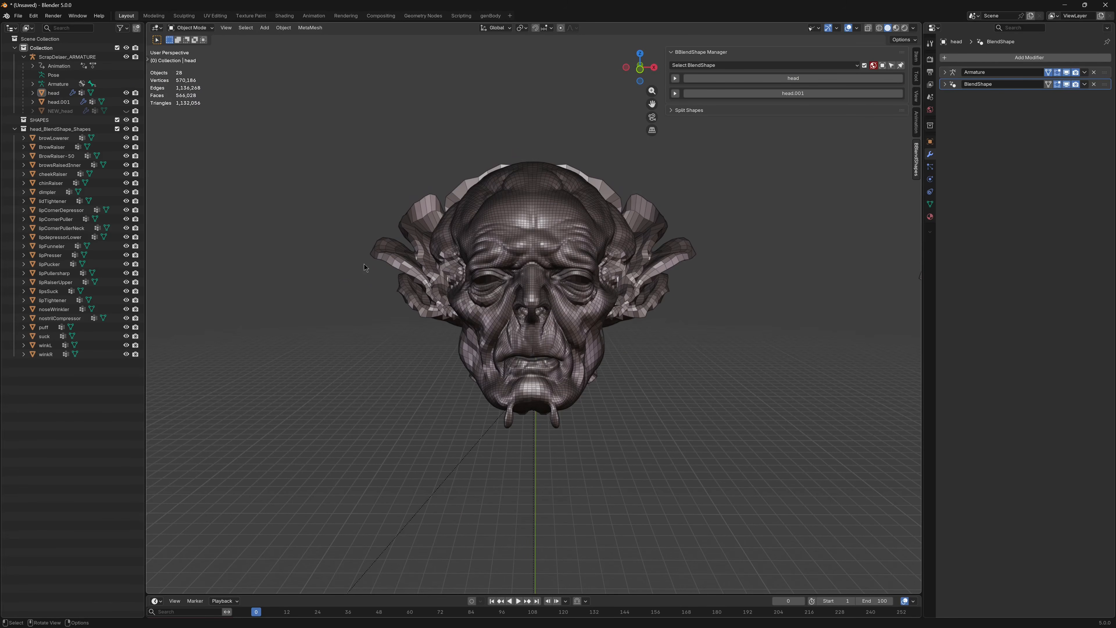